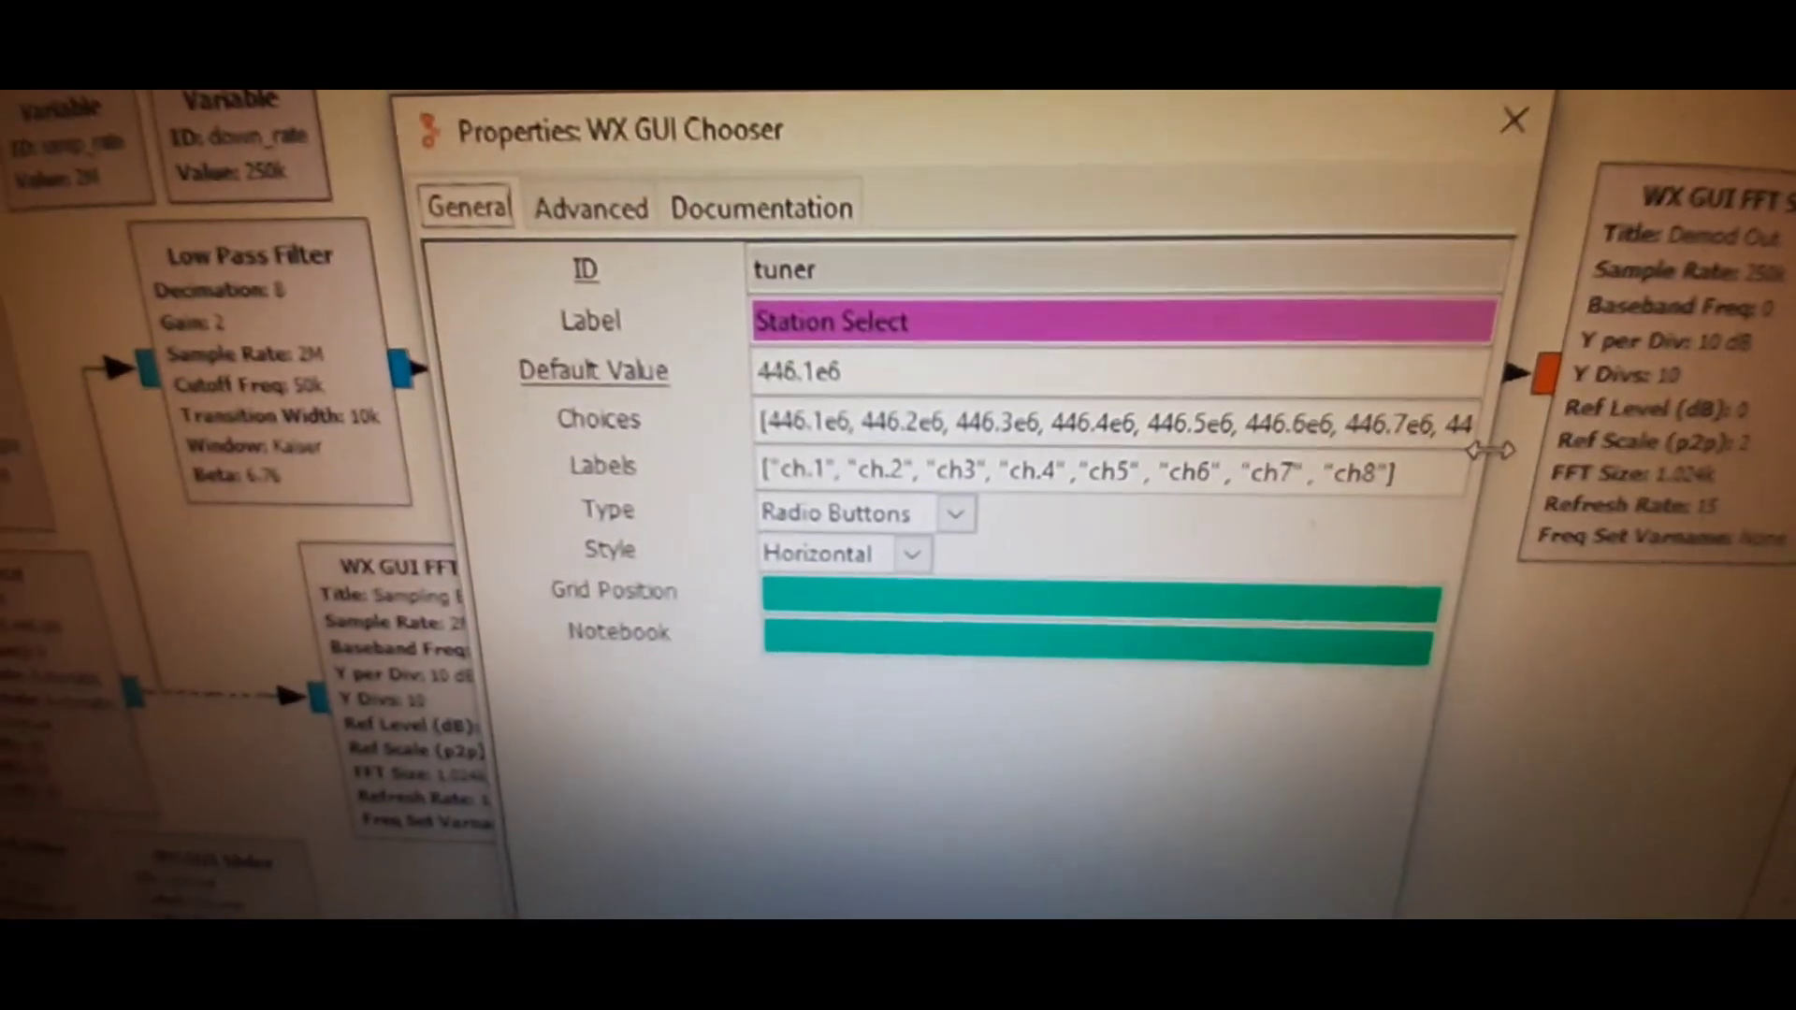
# - Examine the full frequency choices and channel labels of the tuner chooser, and try another station in the running receiver
pyautogui.moveTo(1491, 451); pyautogui.dragTo(1674, 453)
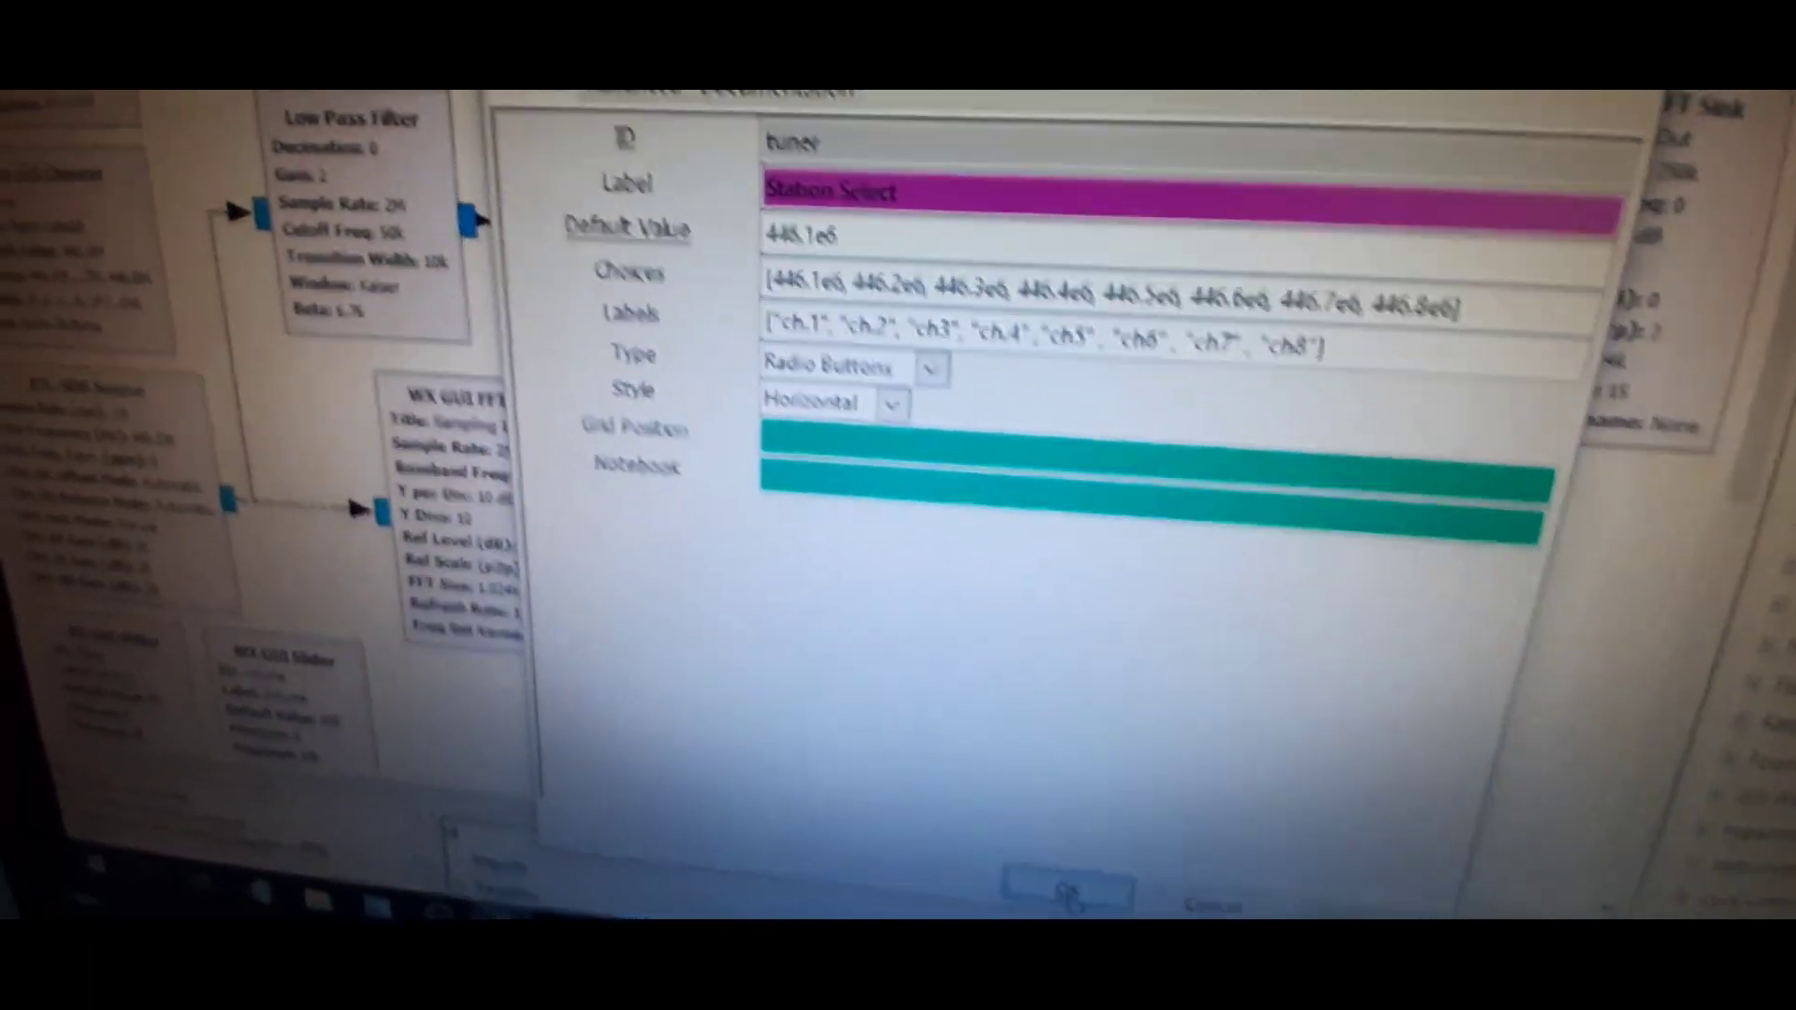
pyautogui.click(1067, 893)
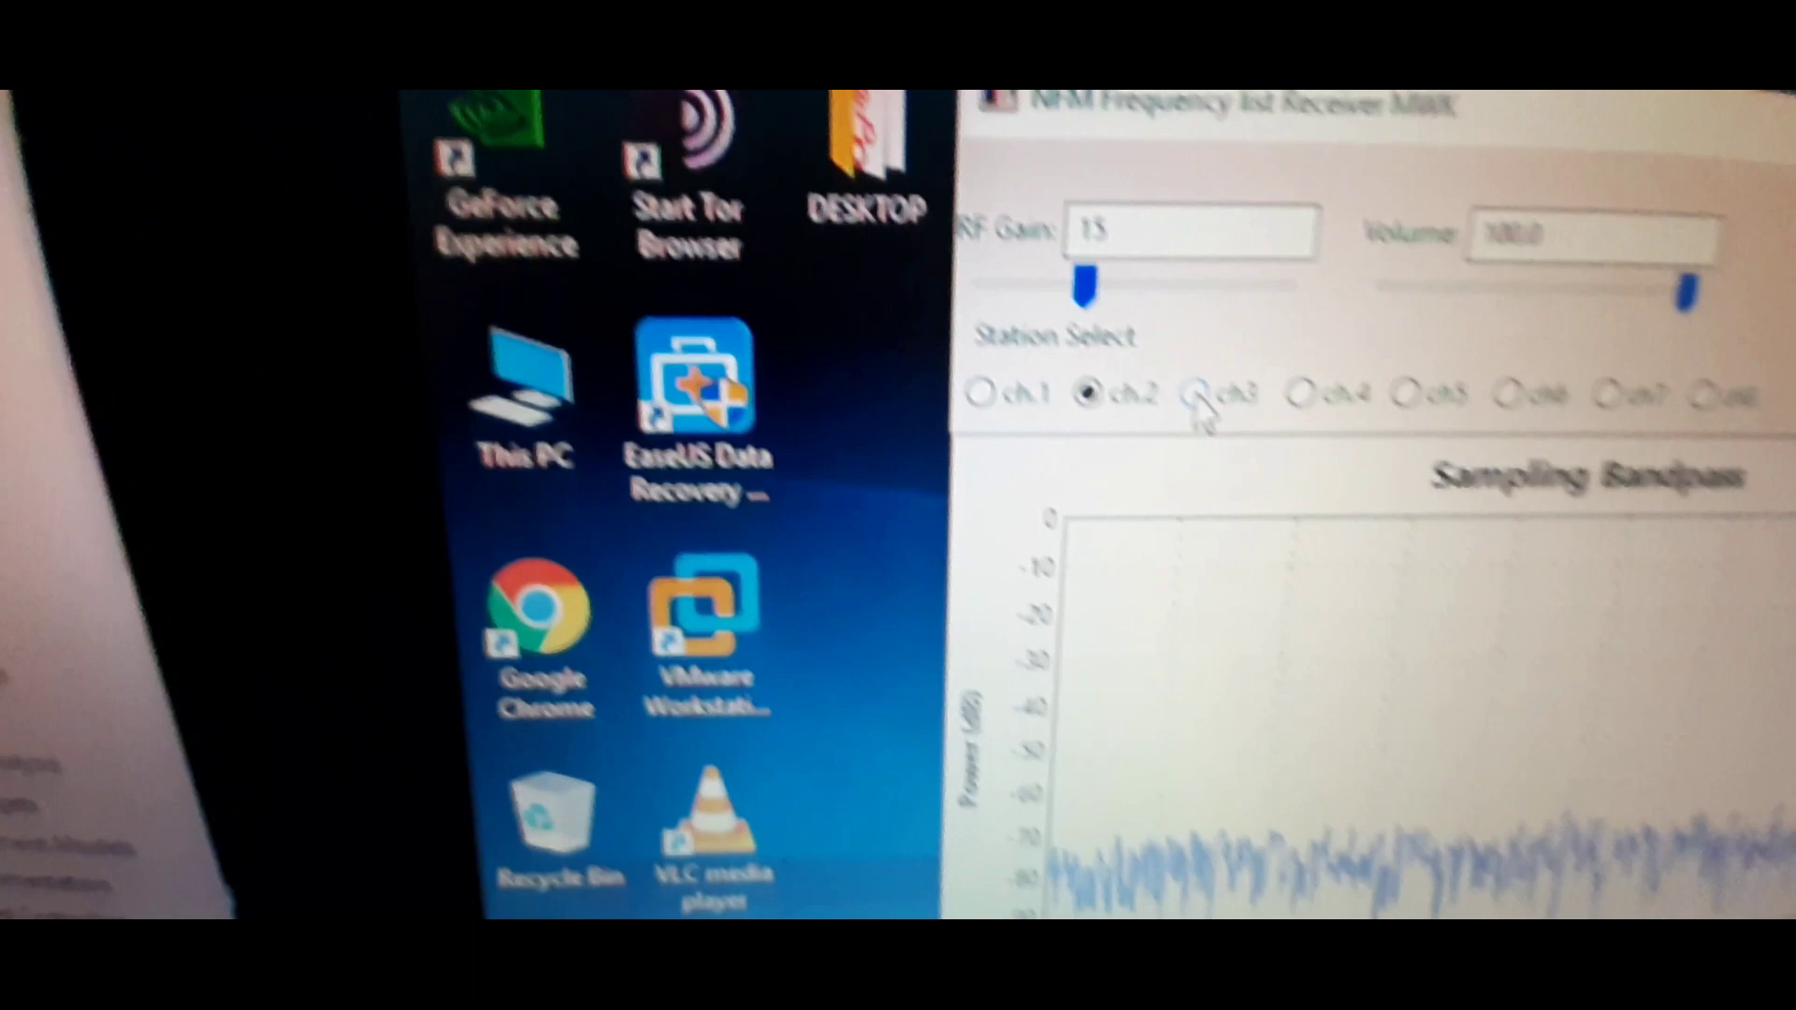
pyautogui.click(1249, 489)
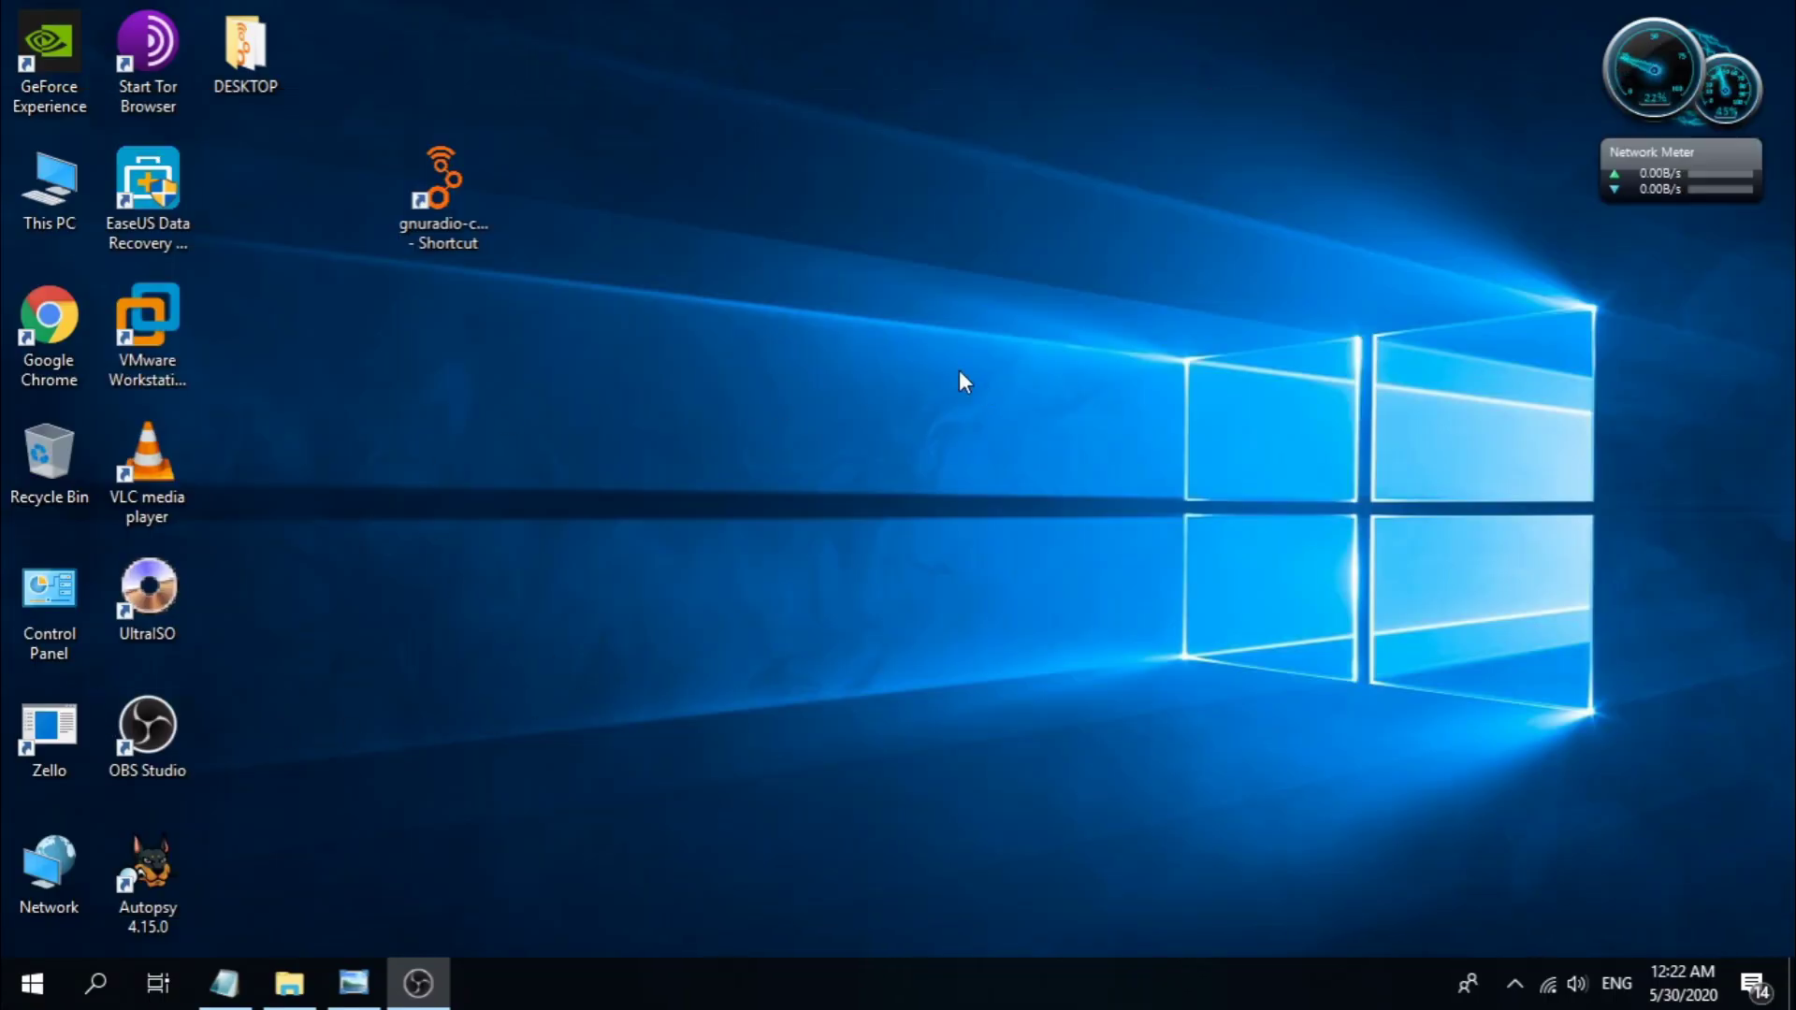
# - Launch GNU Radio Companion from its desktop shortcut and maximize the window
pyautogui.doubleClick(443, 194)
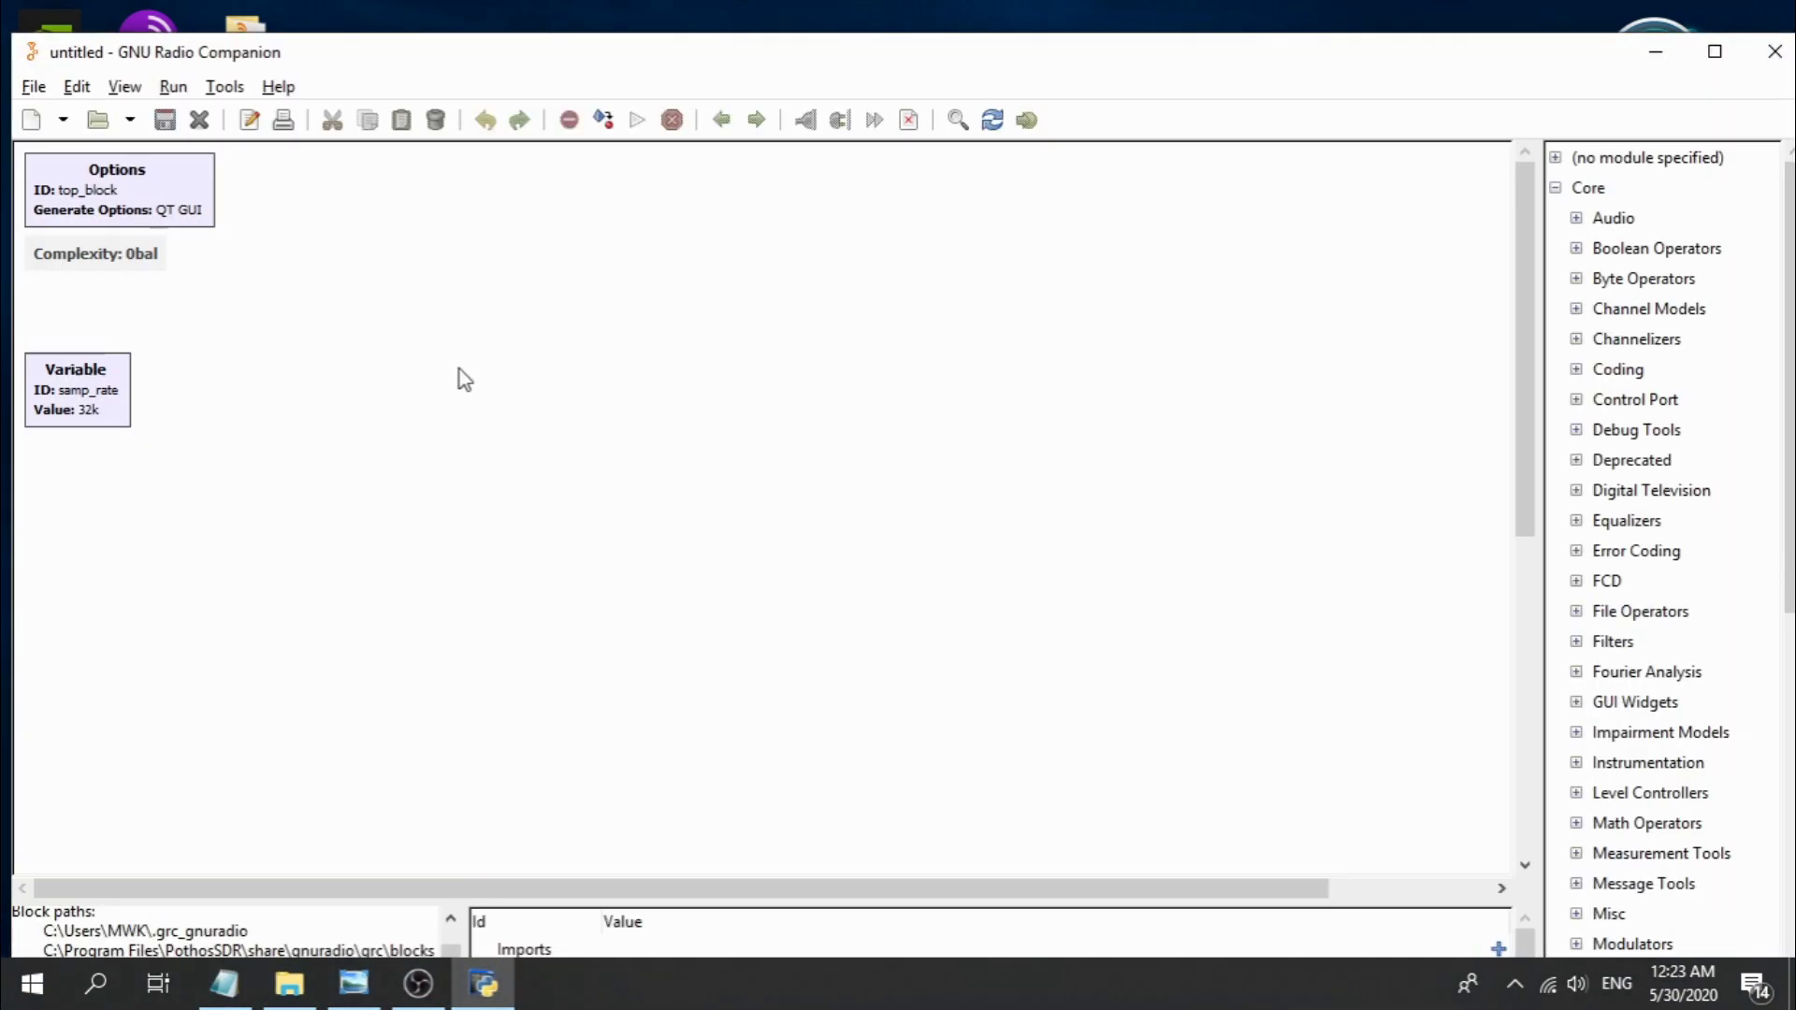
pyautogui.click(1715, 50)
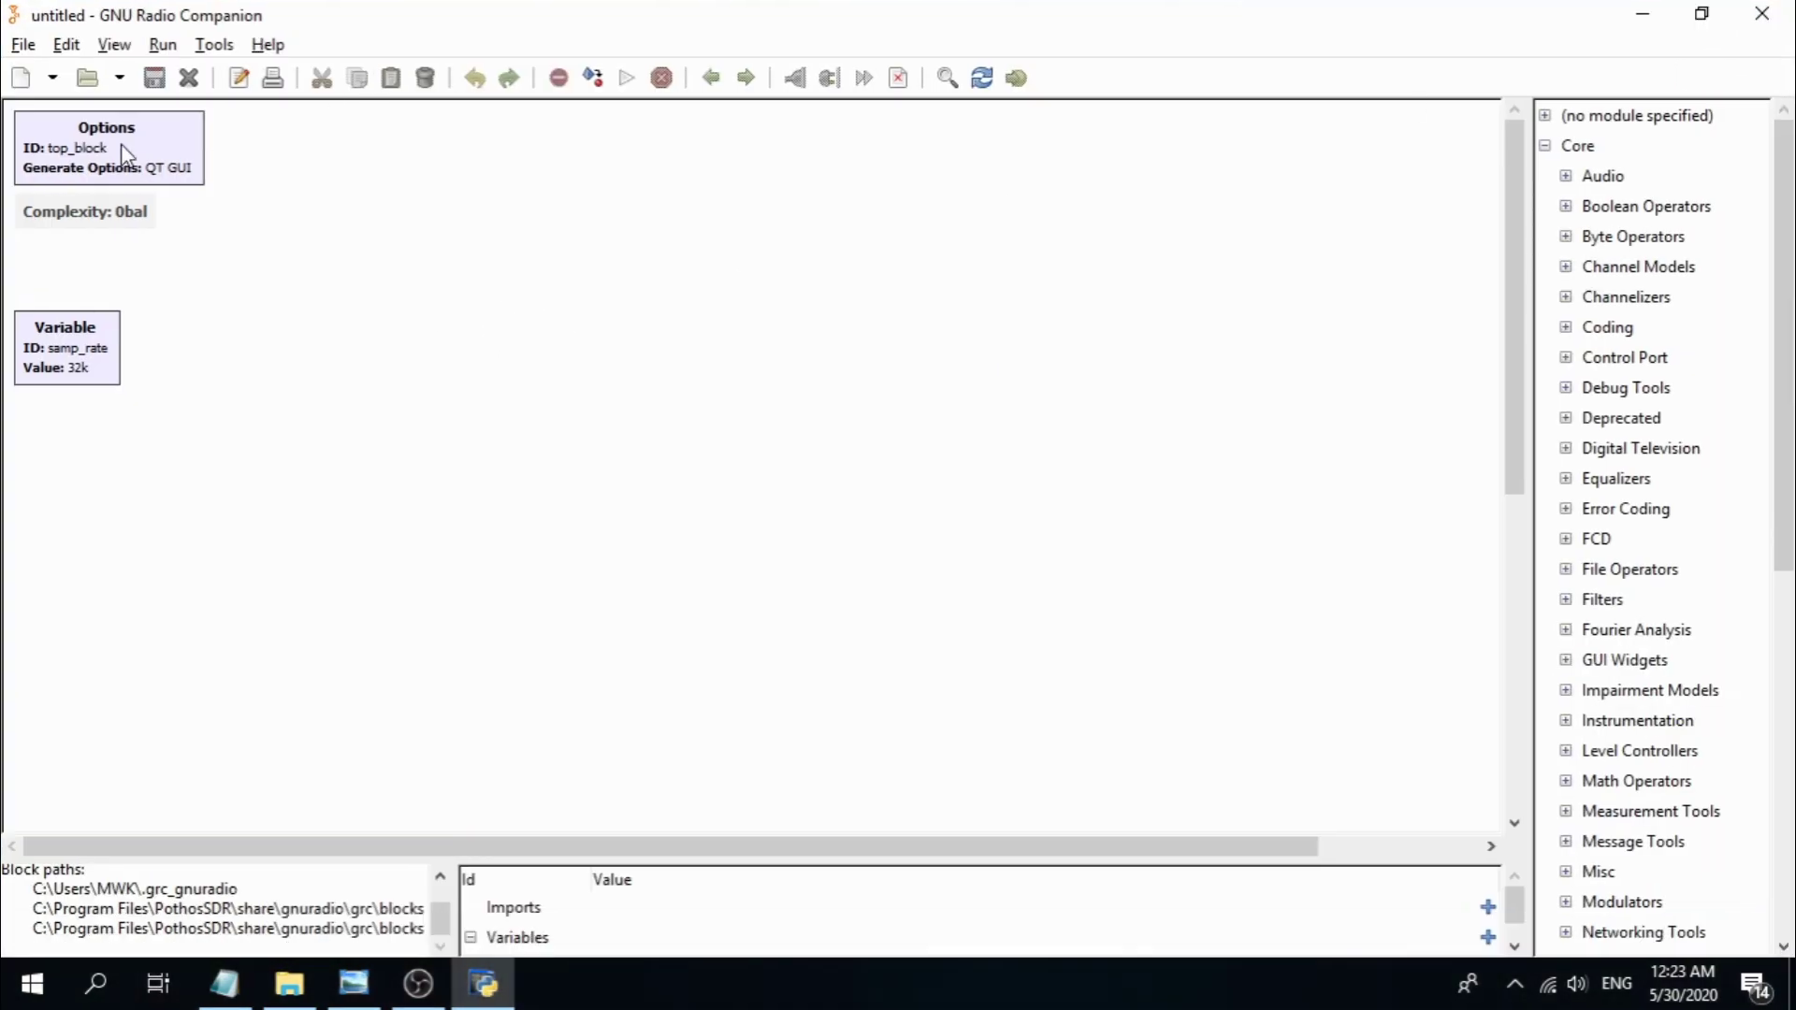
pyautogui.click(32, 49)
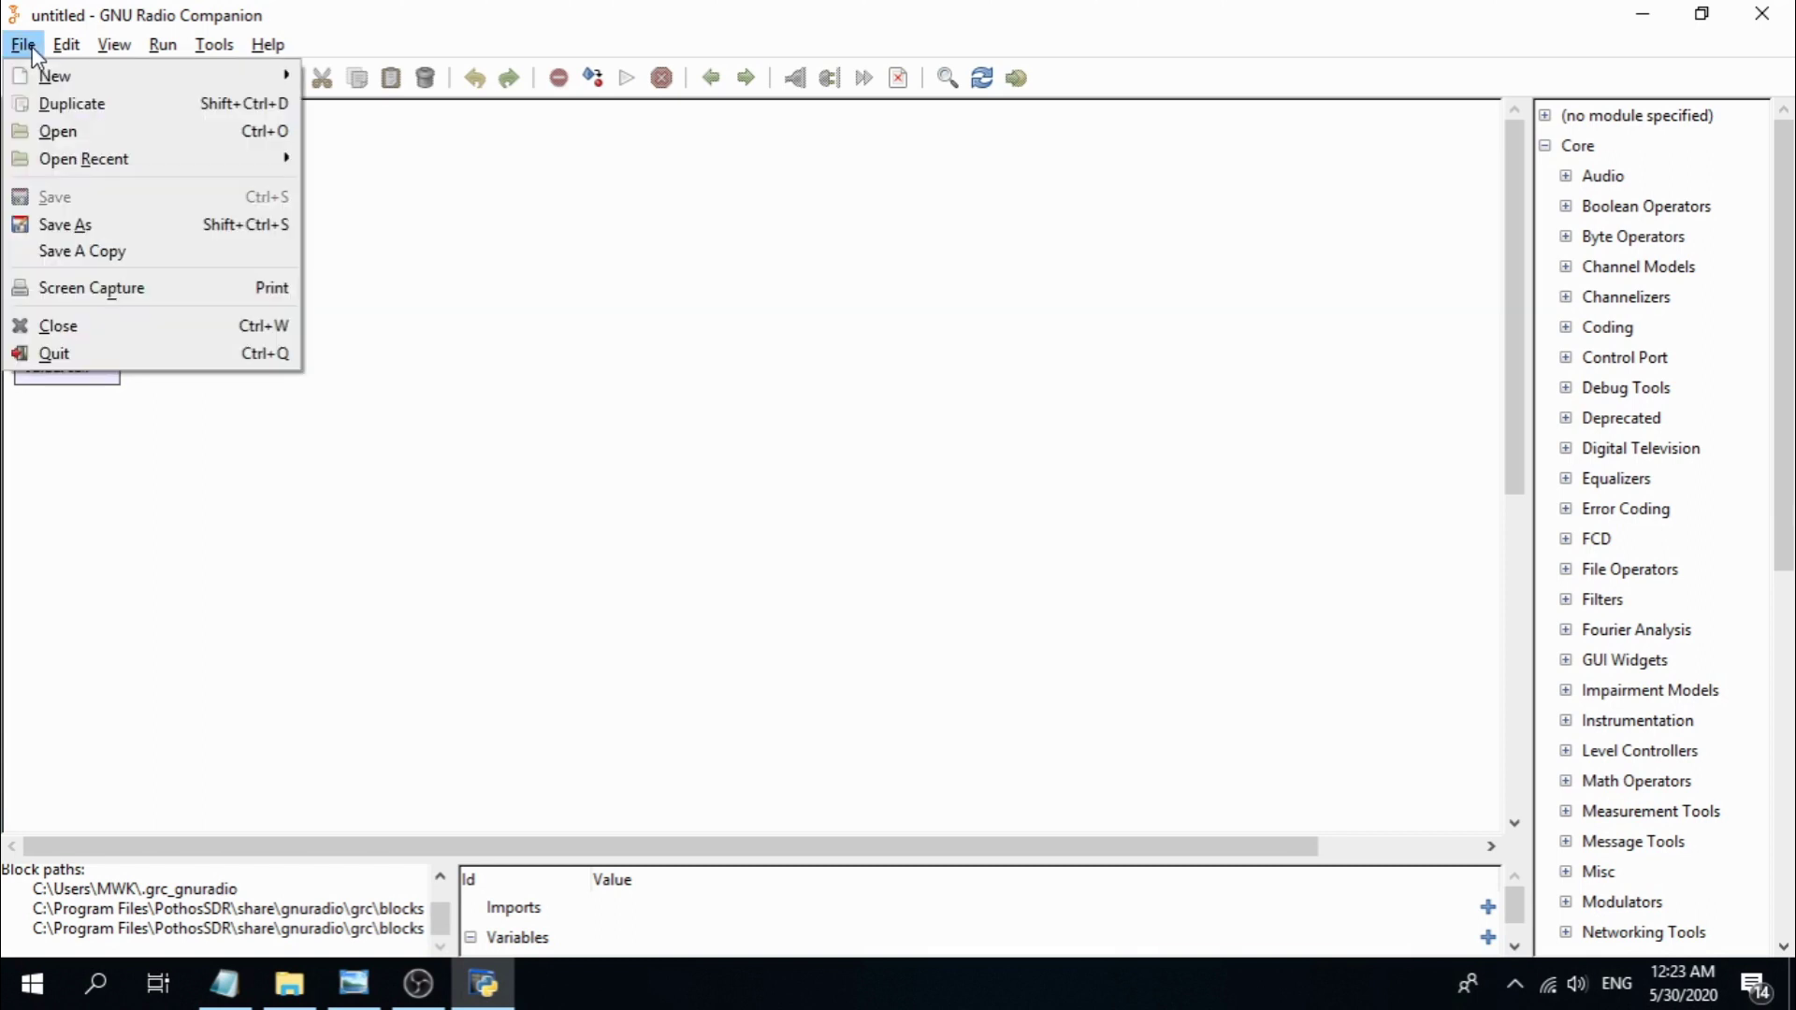
pyautogui.moveTo(105, 76)
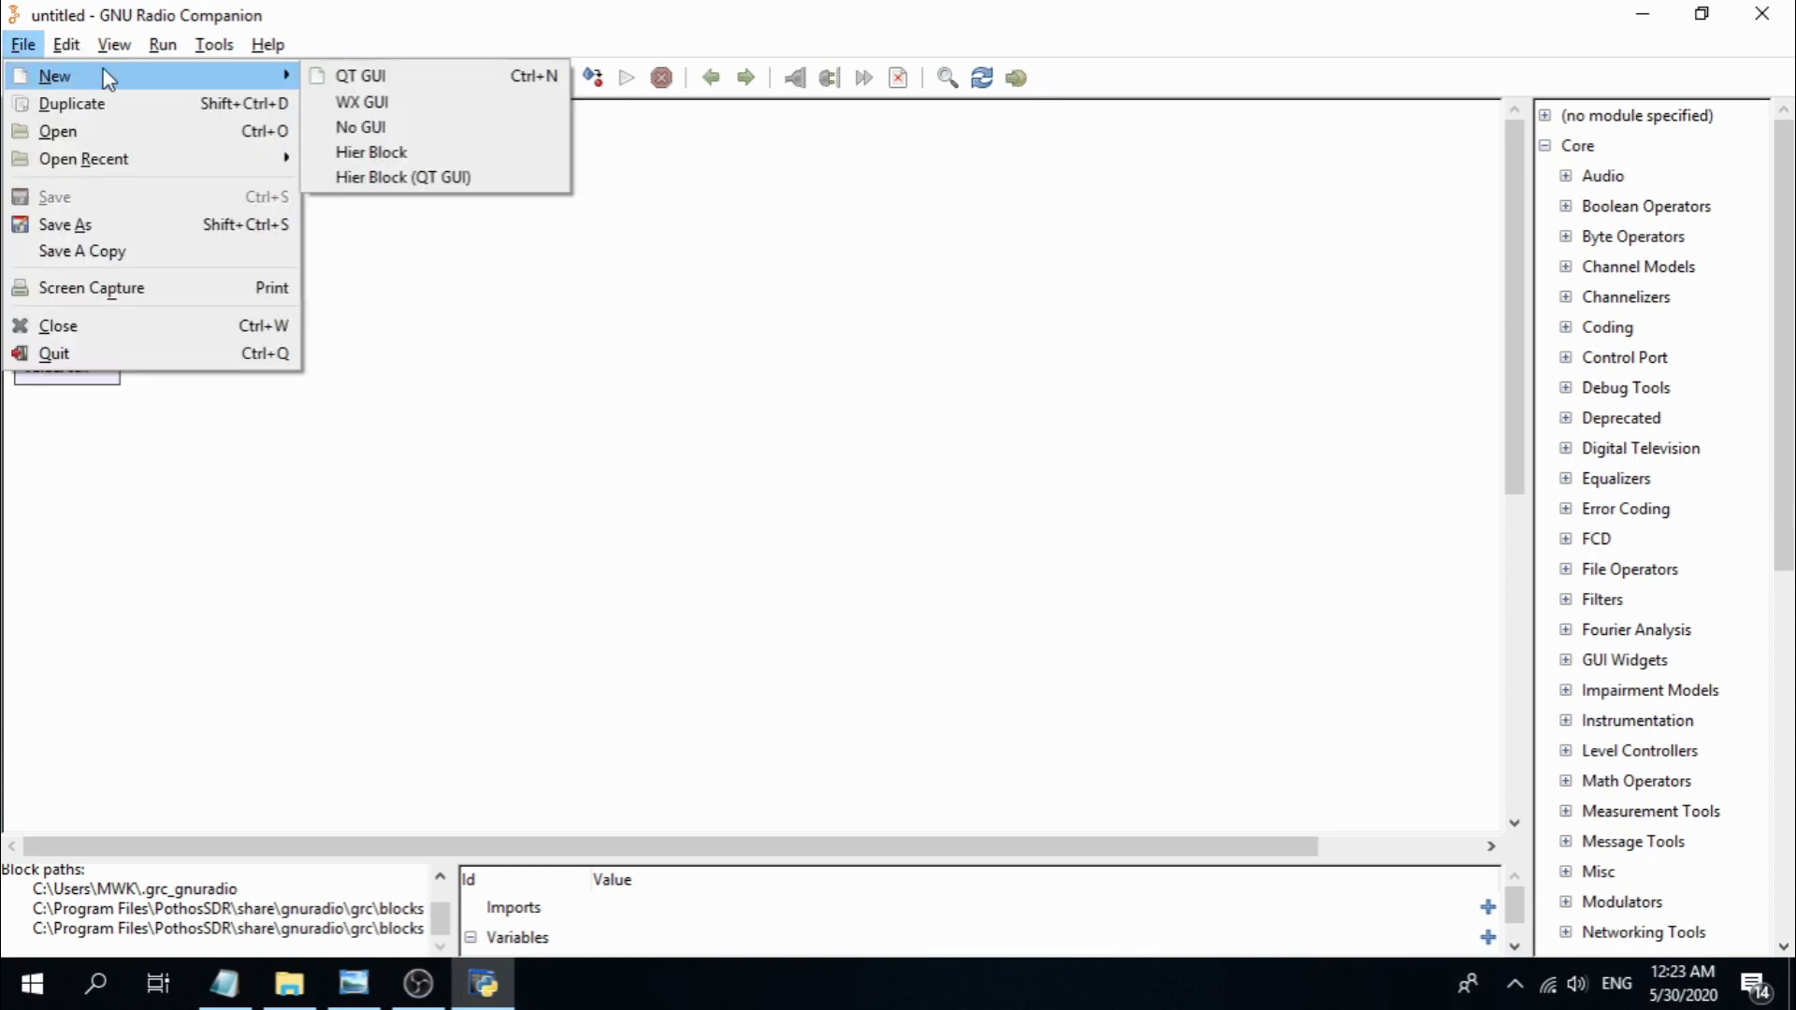
pyautogui.click(395, 75)
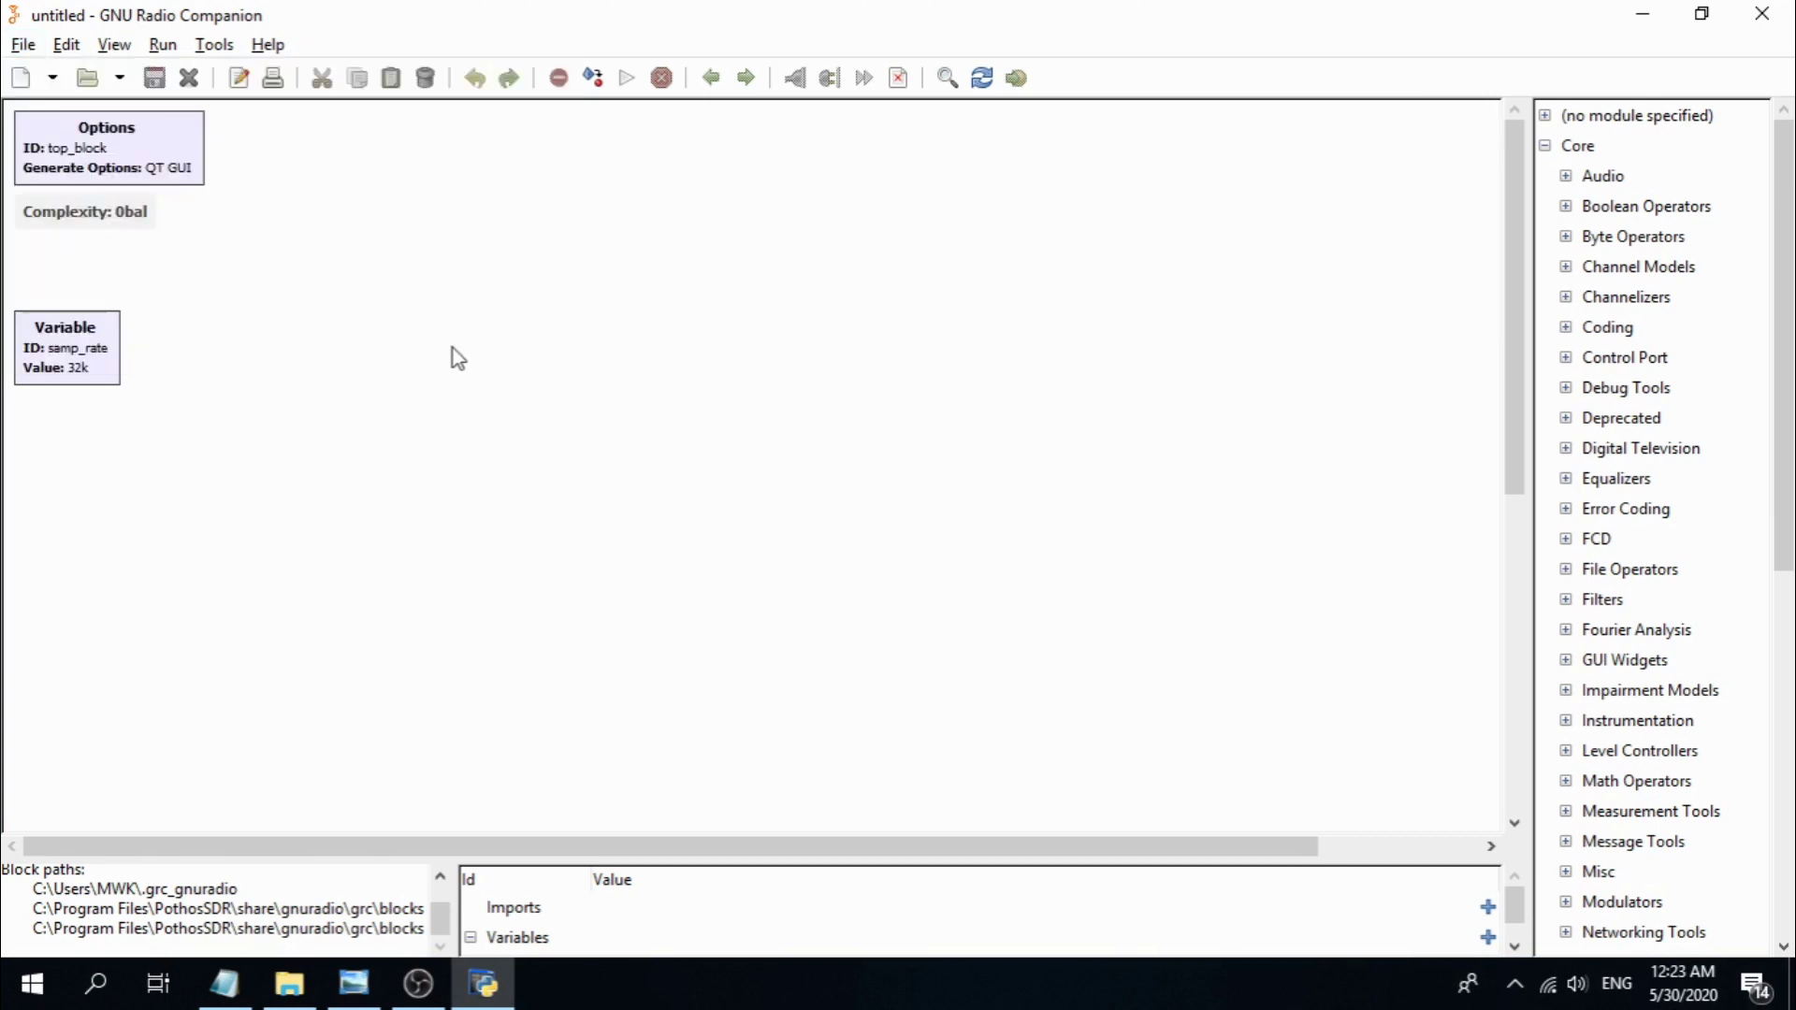
# - Create a new WX GUI flowgraph and close the original untitled QT GUI flowgraph
pyautogui.click(30, 49)
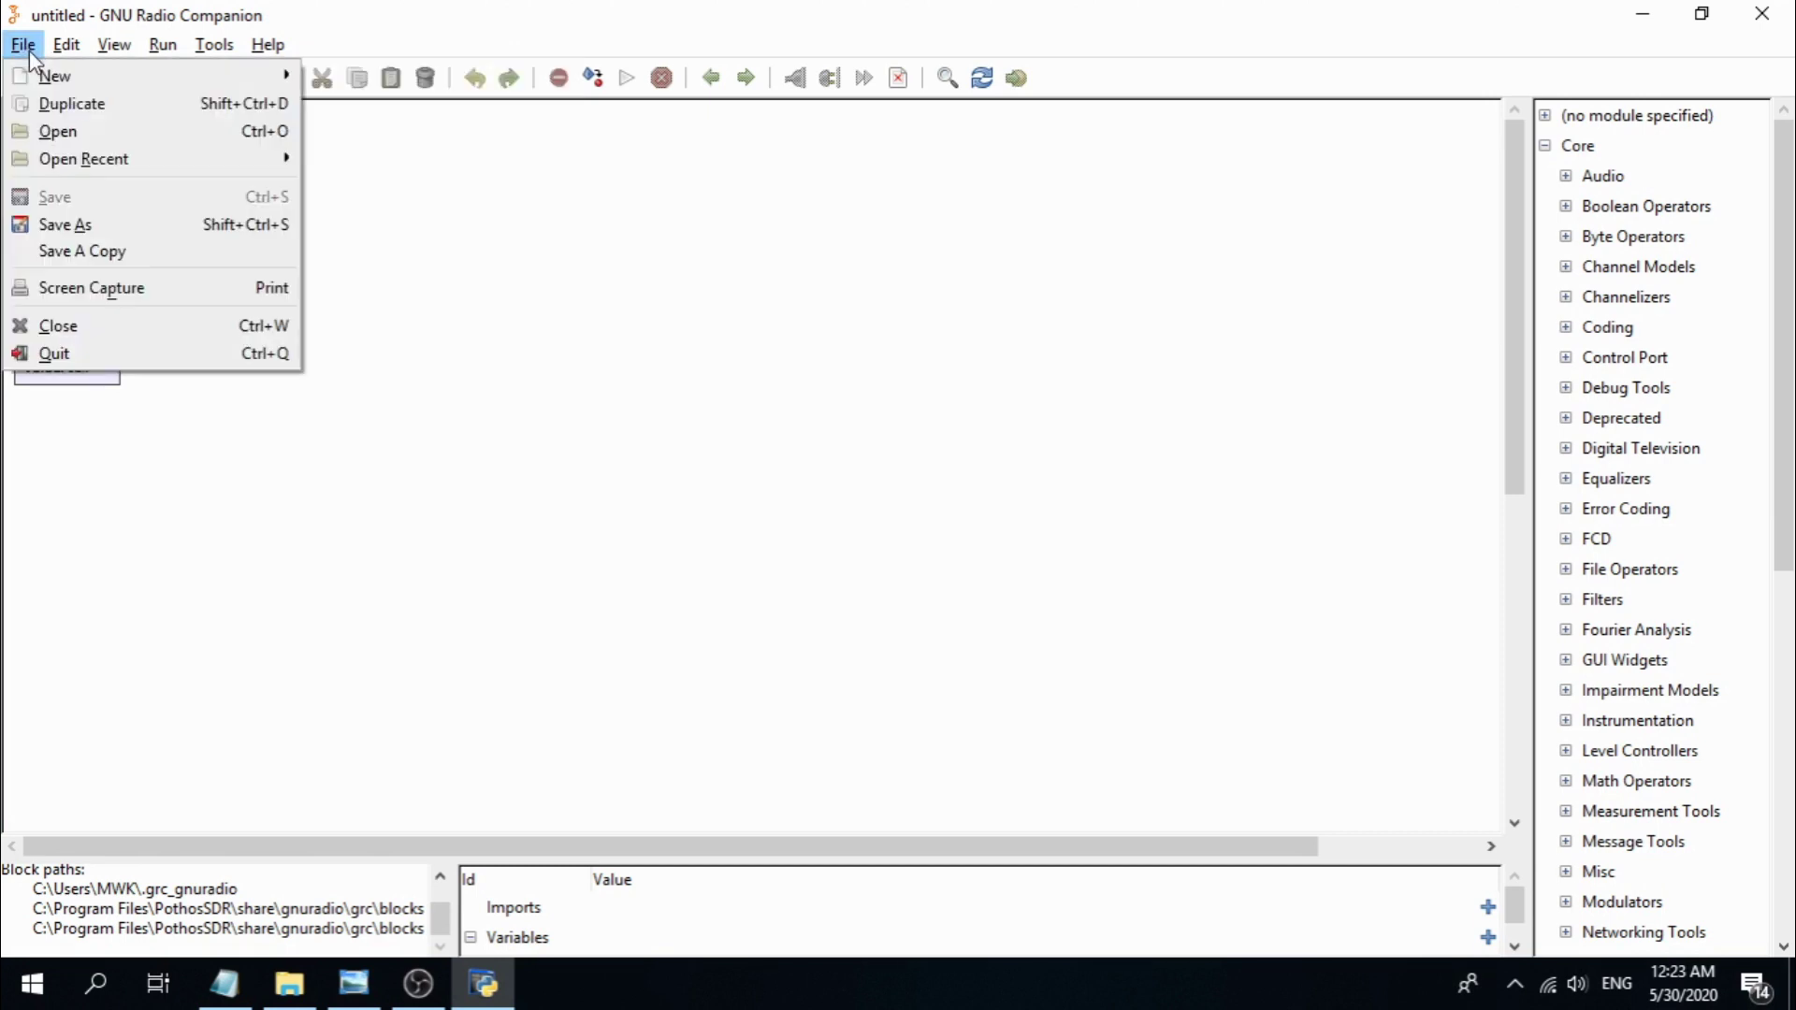
pyautogui.moveTo(82, 78)
pyautogui.click(374, 101)
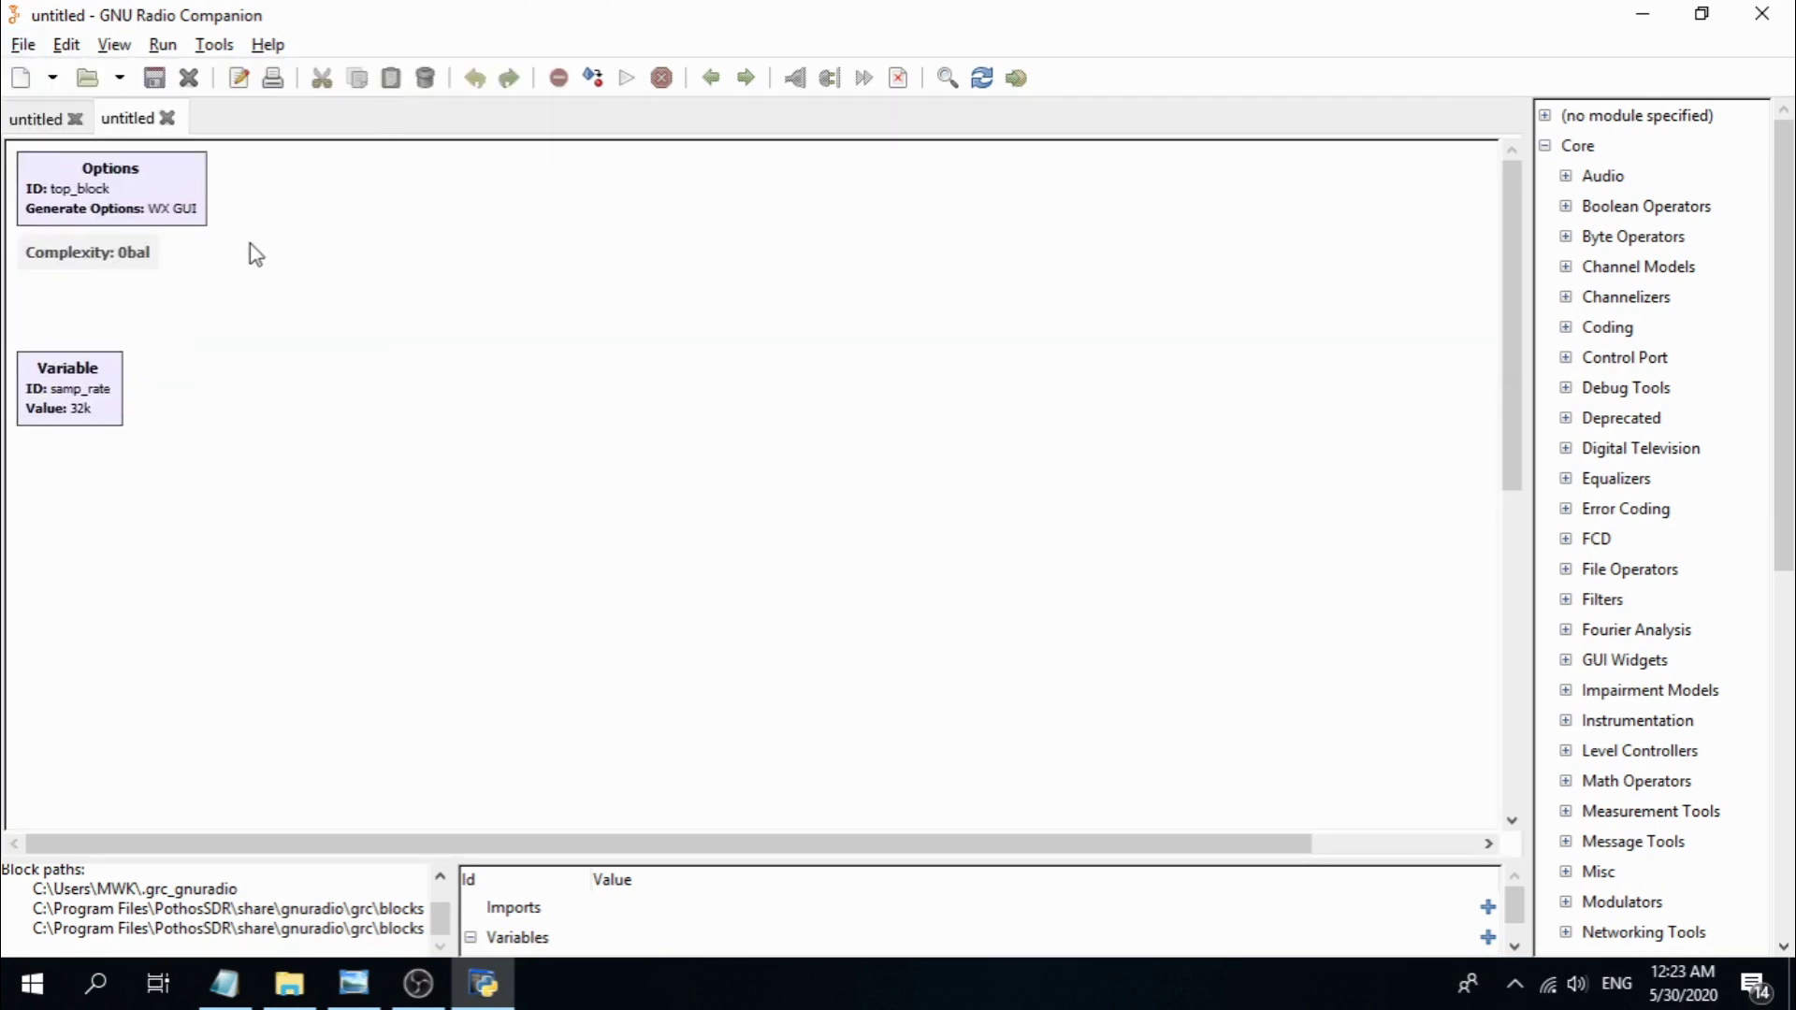
pyautogui.click(76, 117)
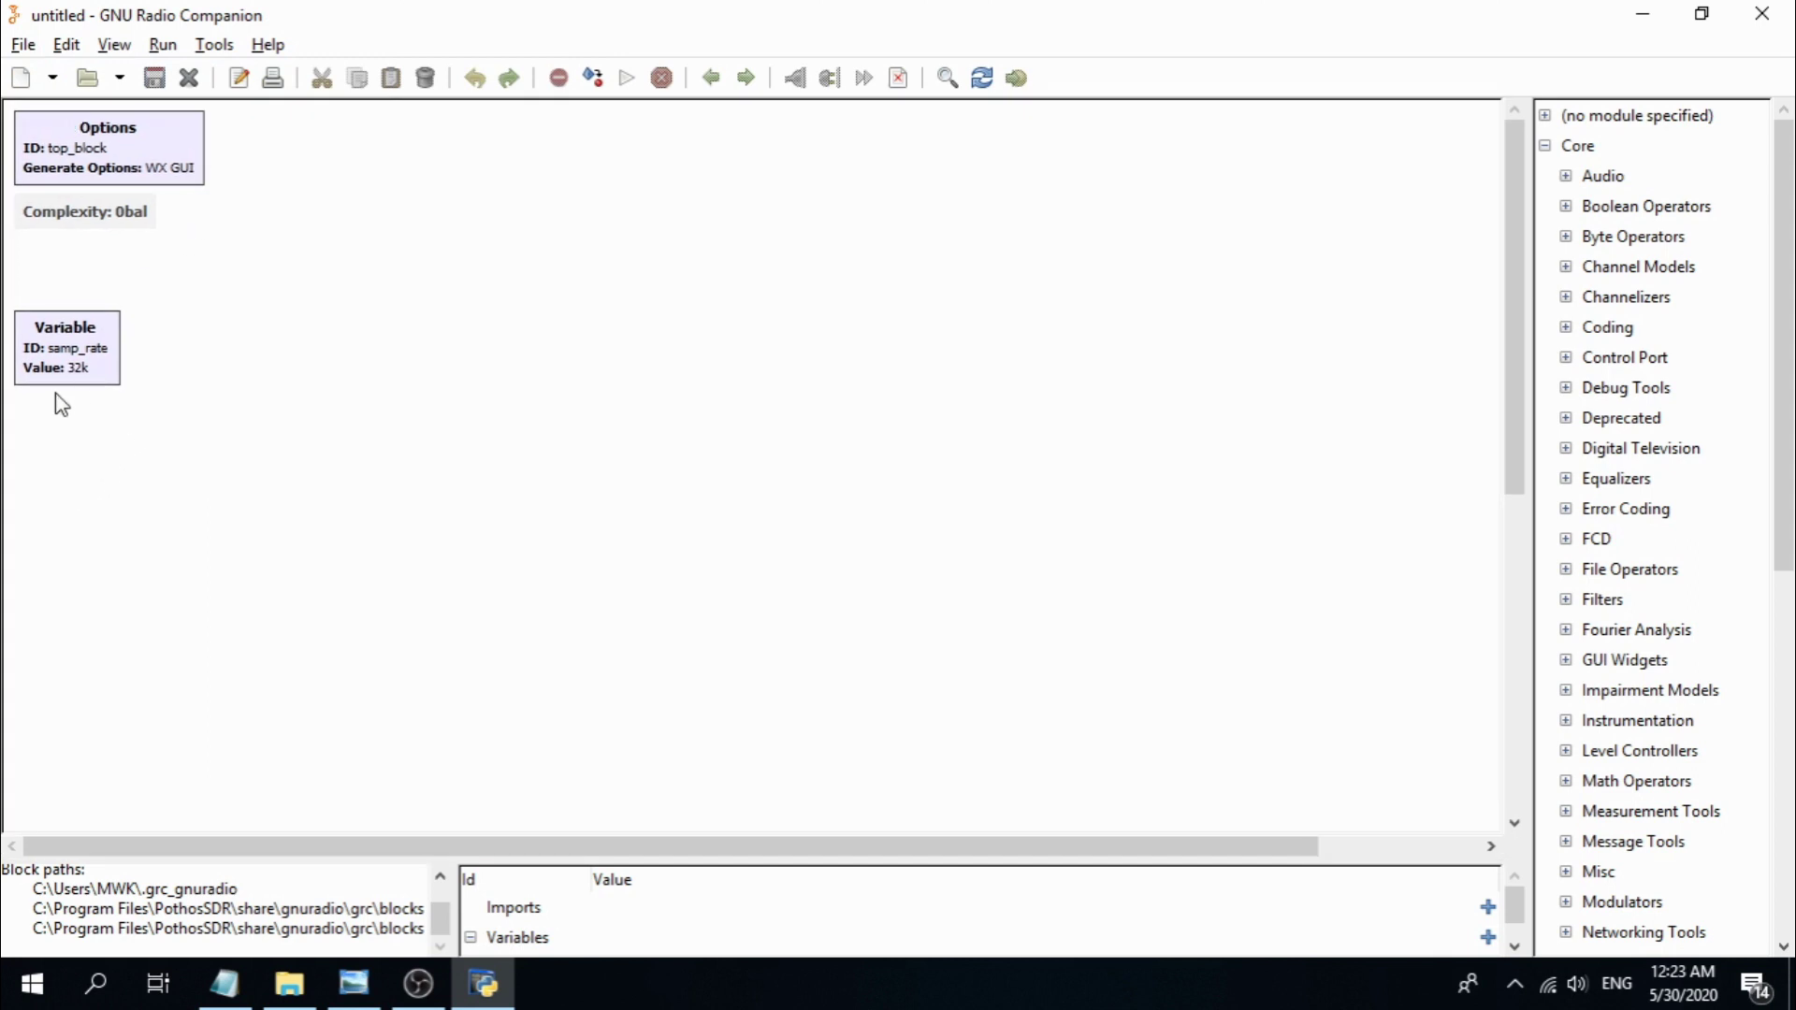
# - Open the properties of the Options block in the WX GUI flowgraph
pyautogui.hotkey('alt', 'Tab')
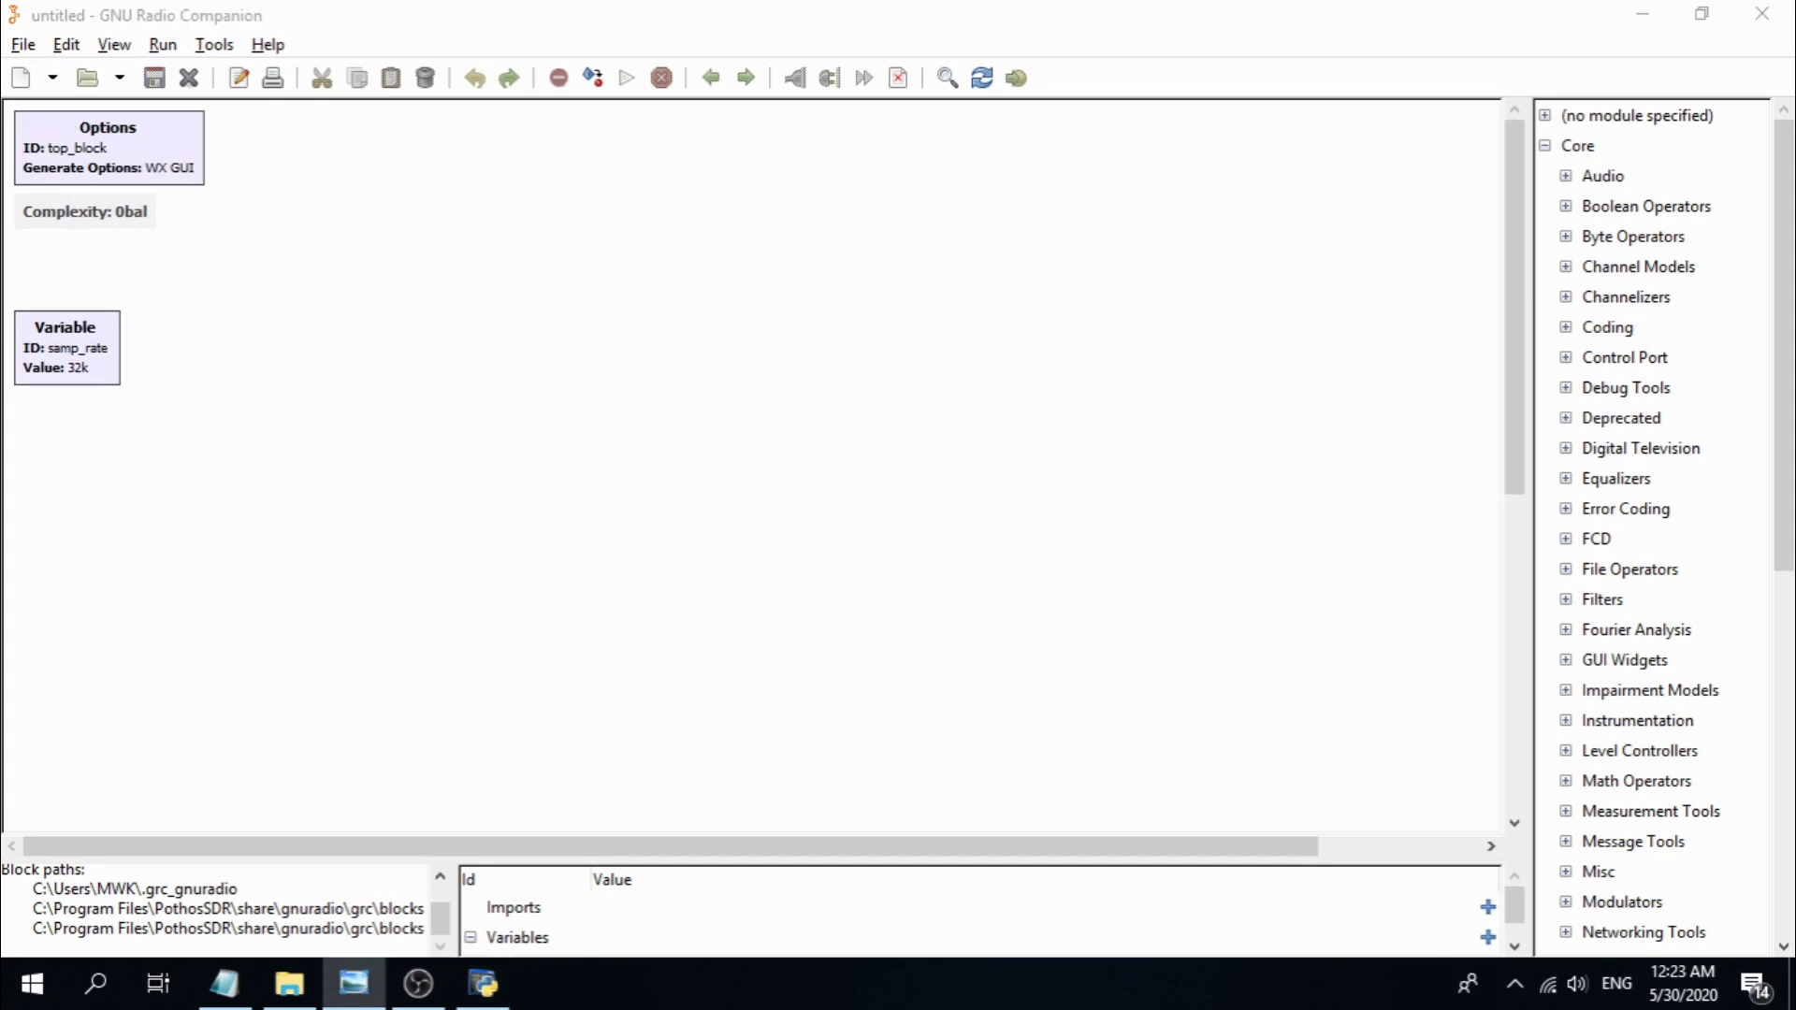
pyautogui.doubleClick(131, 177)
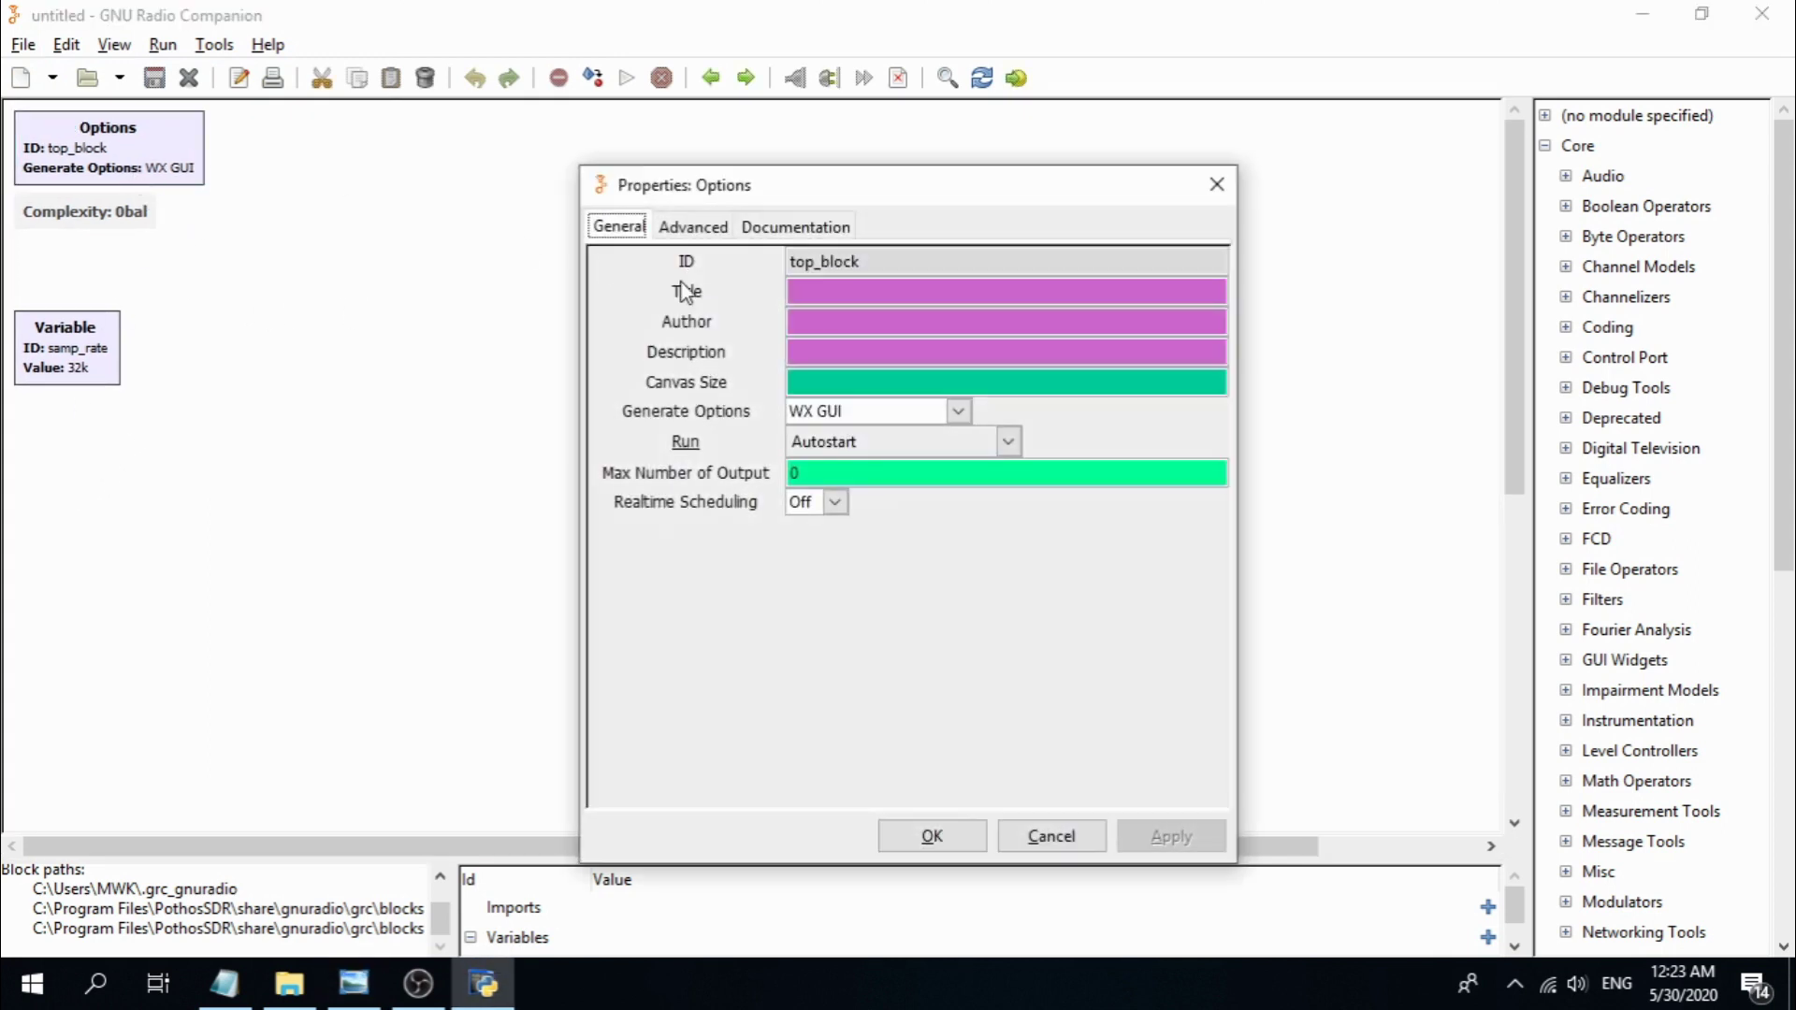
# - Try to set the Options block's ID to "NFM_Frqe_List _Receiver"
pyautogui.press('Tab')
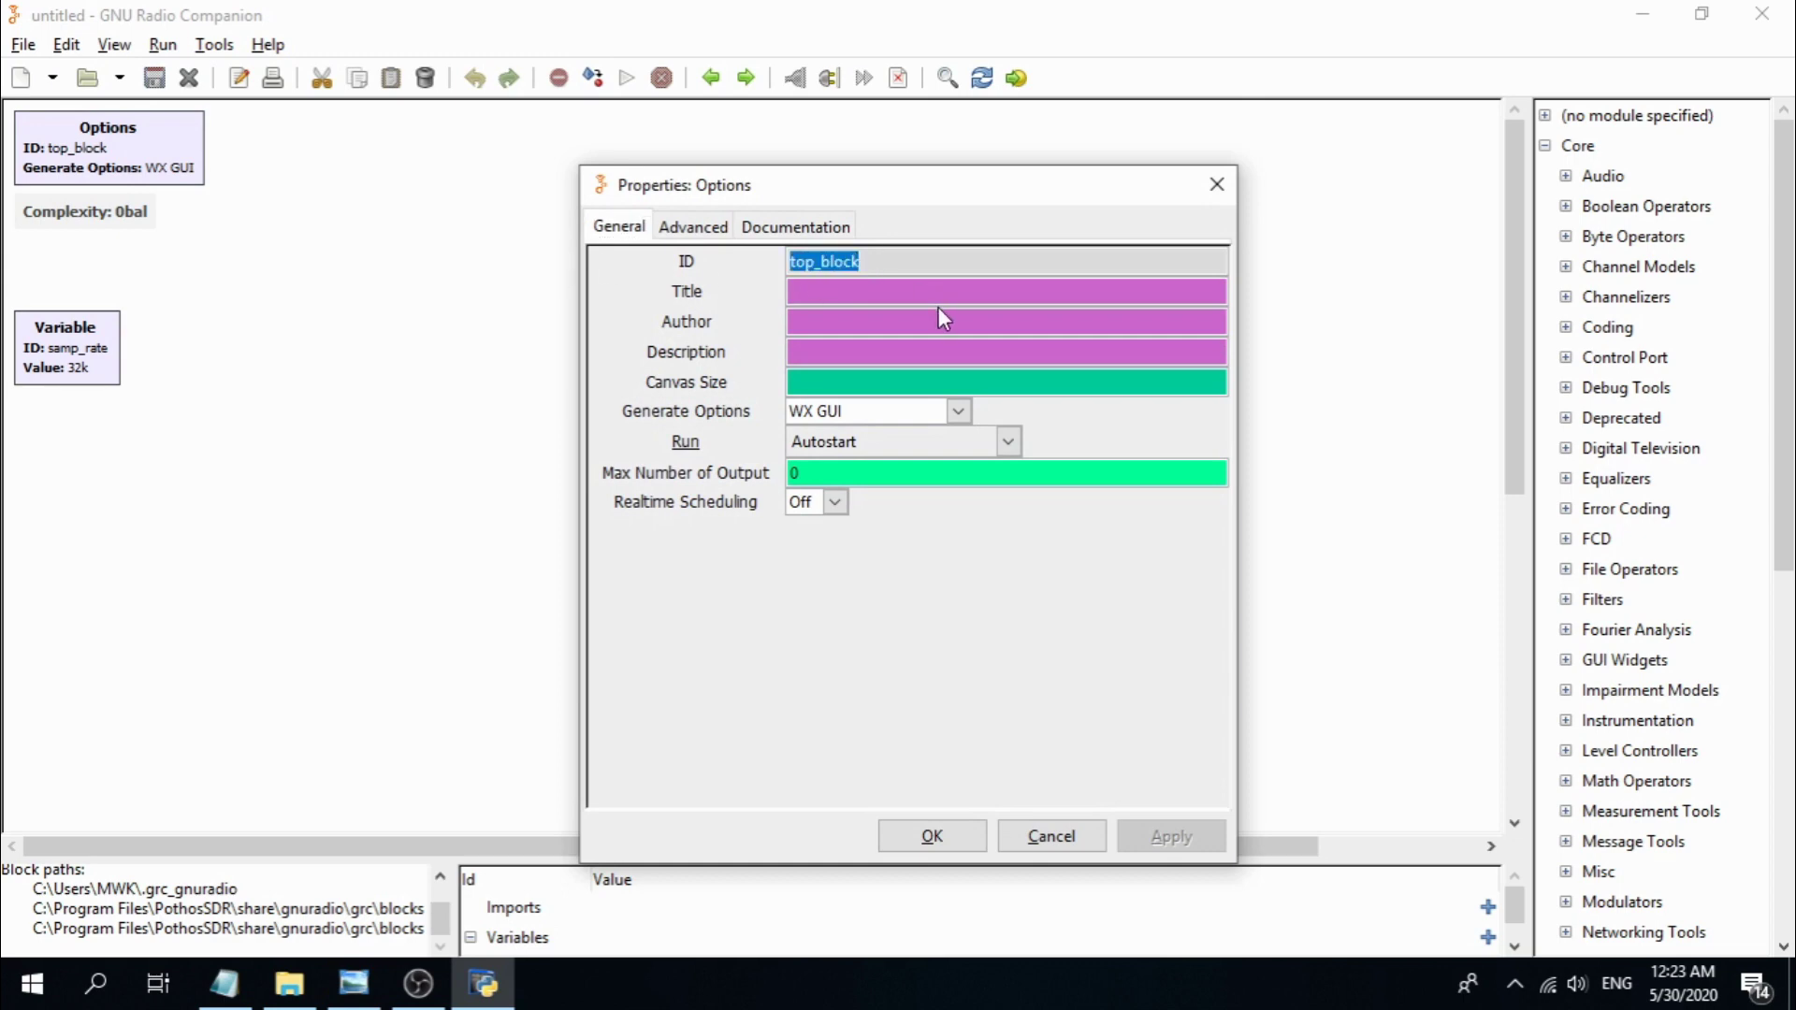
pyautogui.write('n')
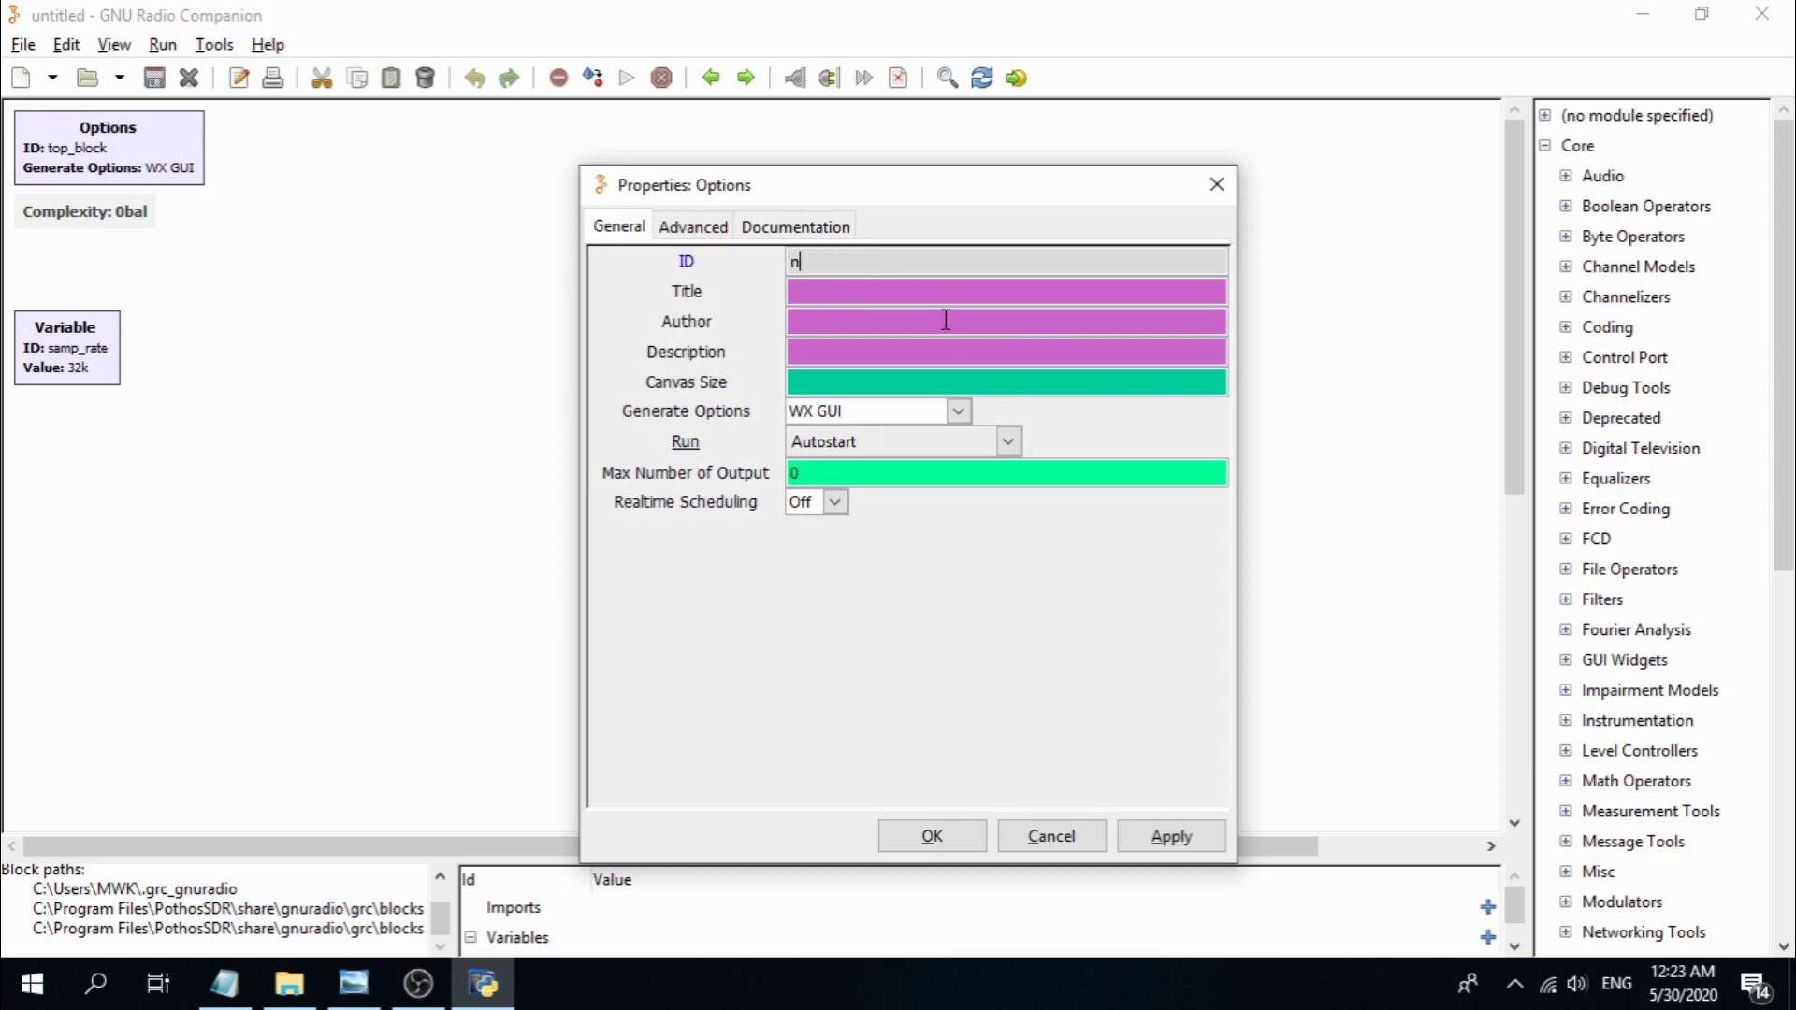
pyautogui.press('BackSpace')
pyautogui.write('NFM')
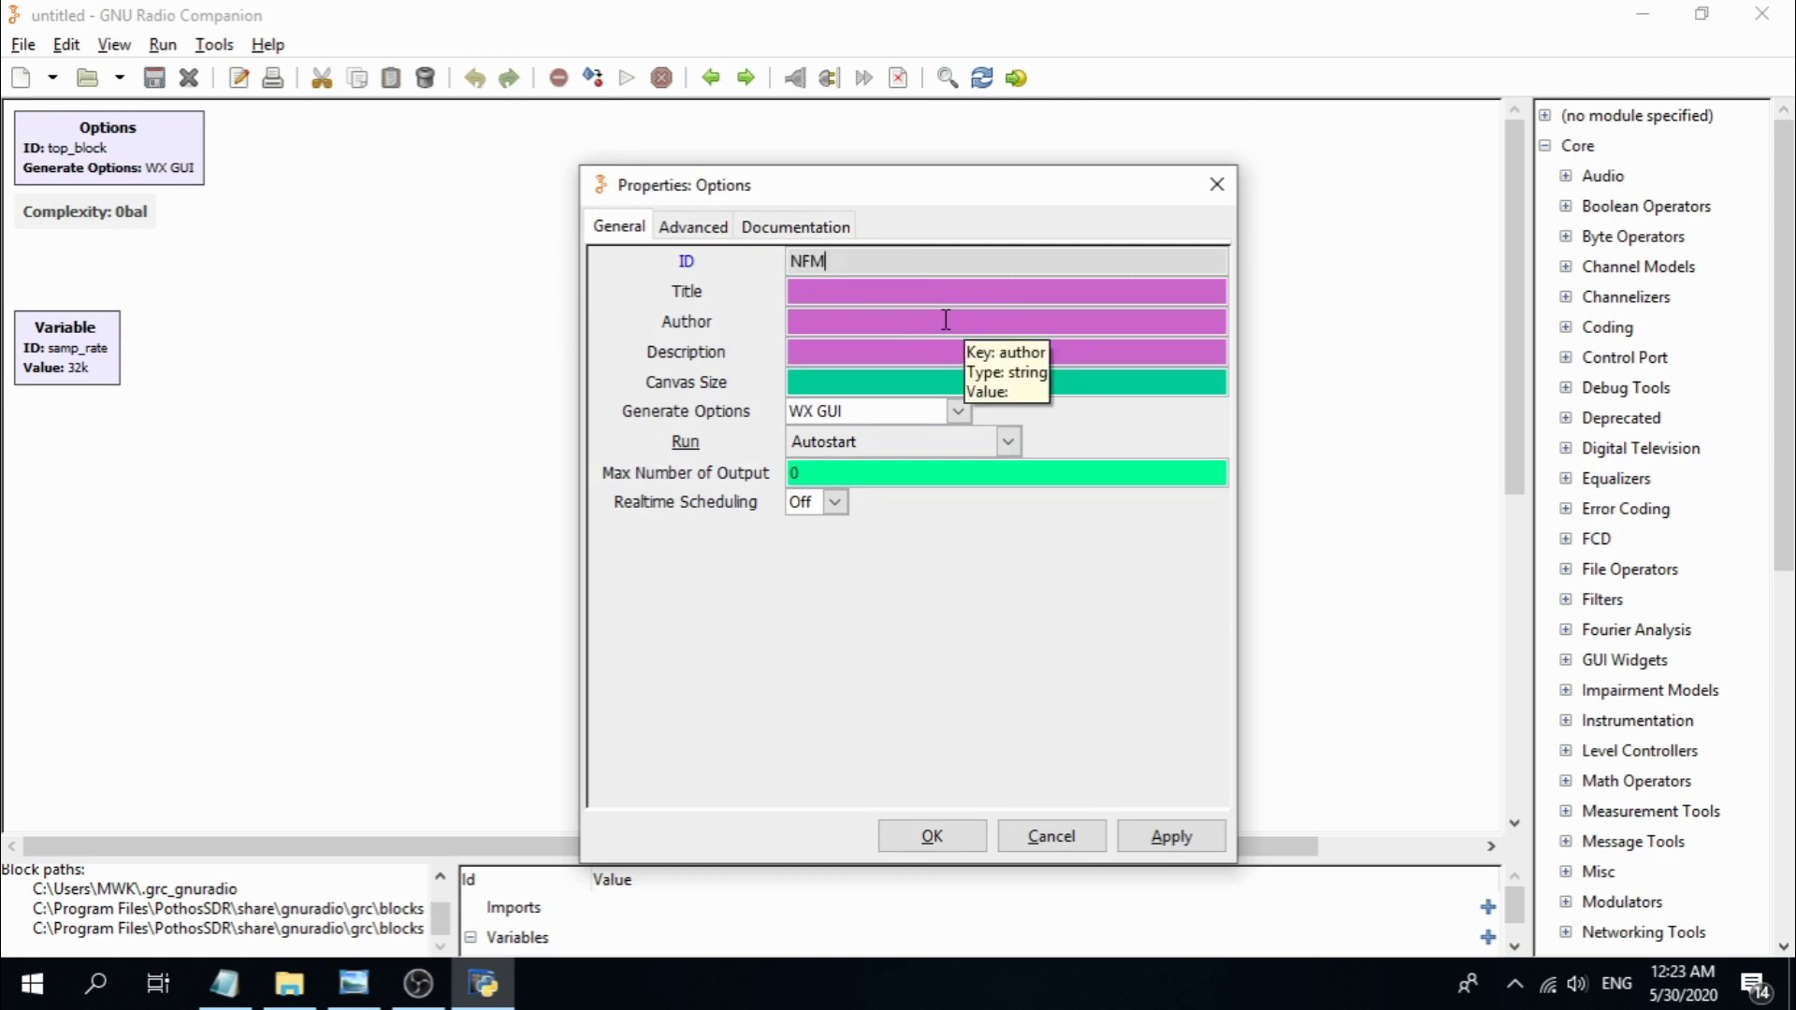
pyautogui.write('_Frqe')
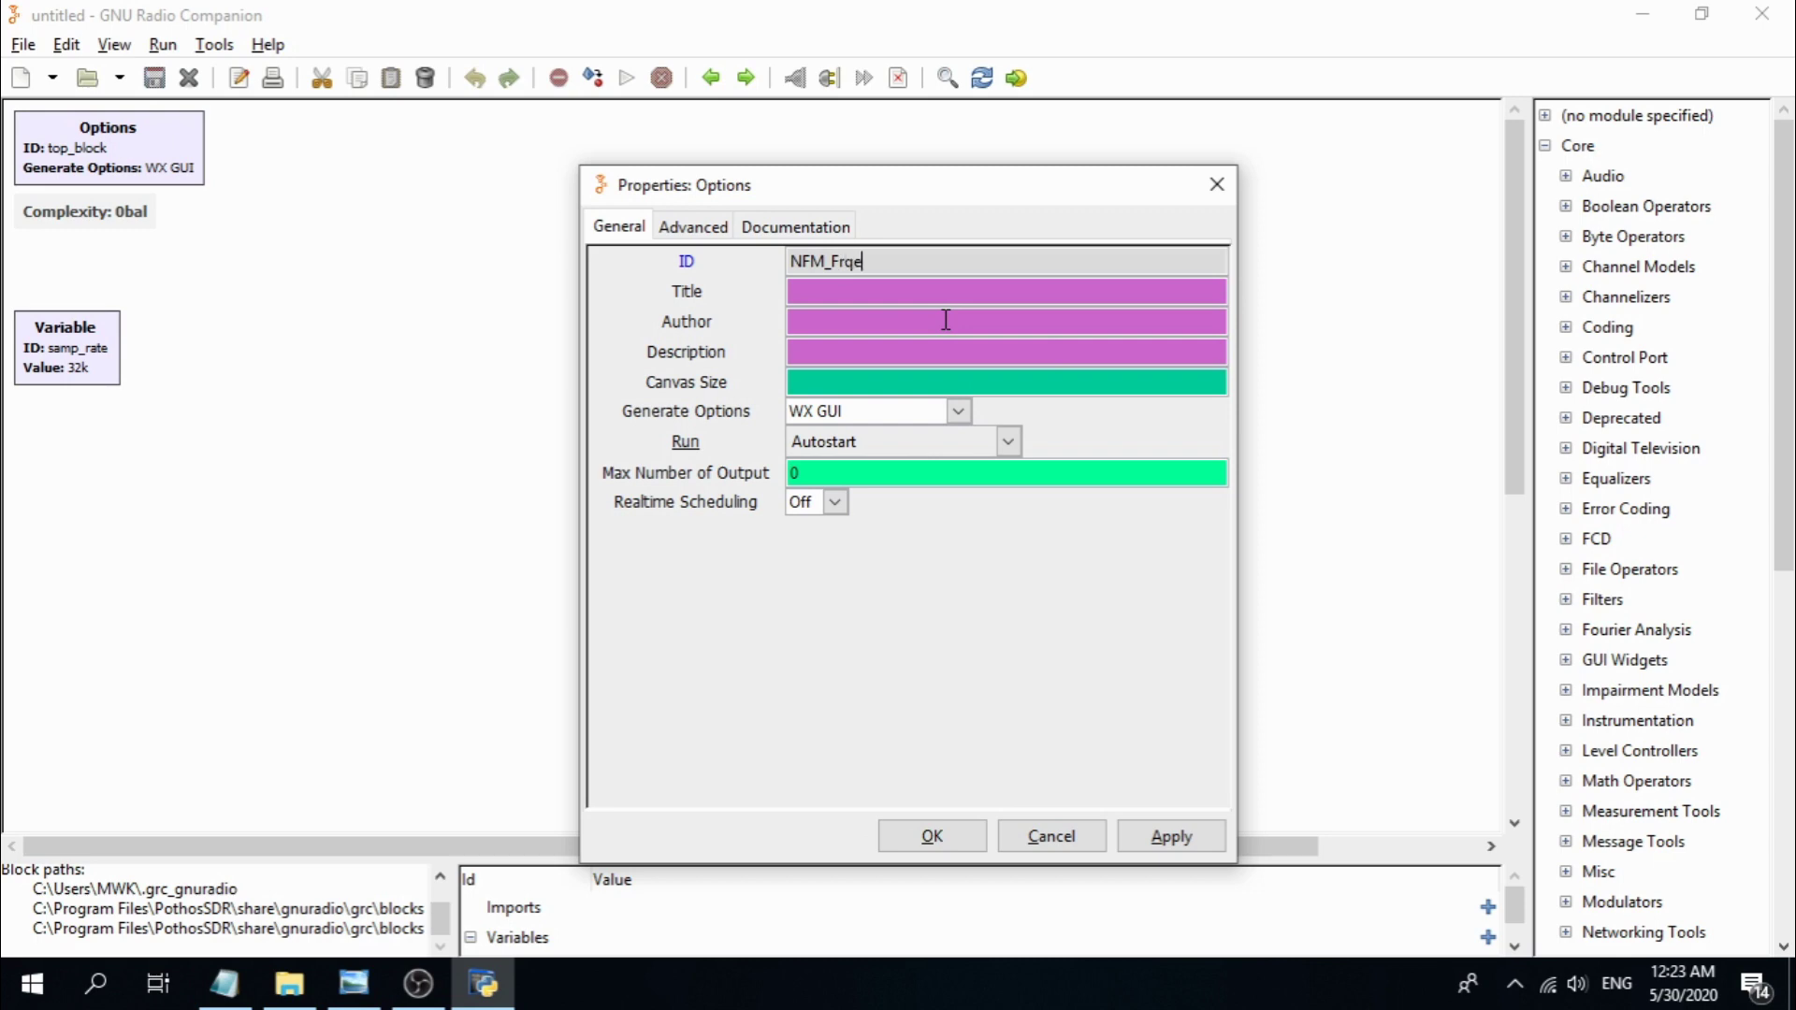
pyautogui.write('_')
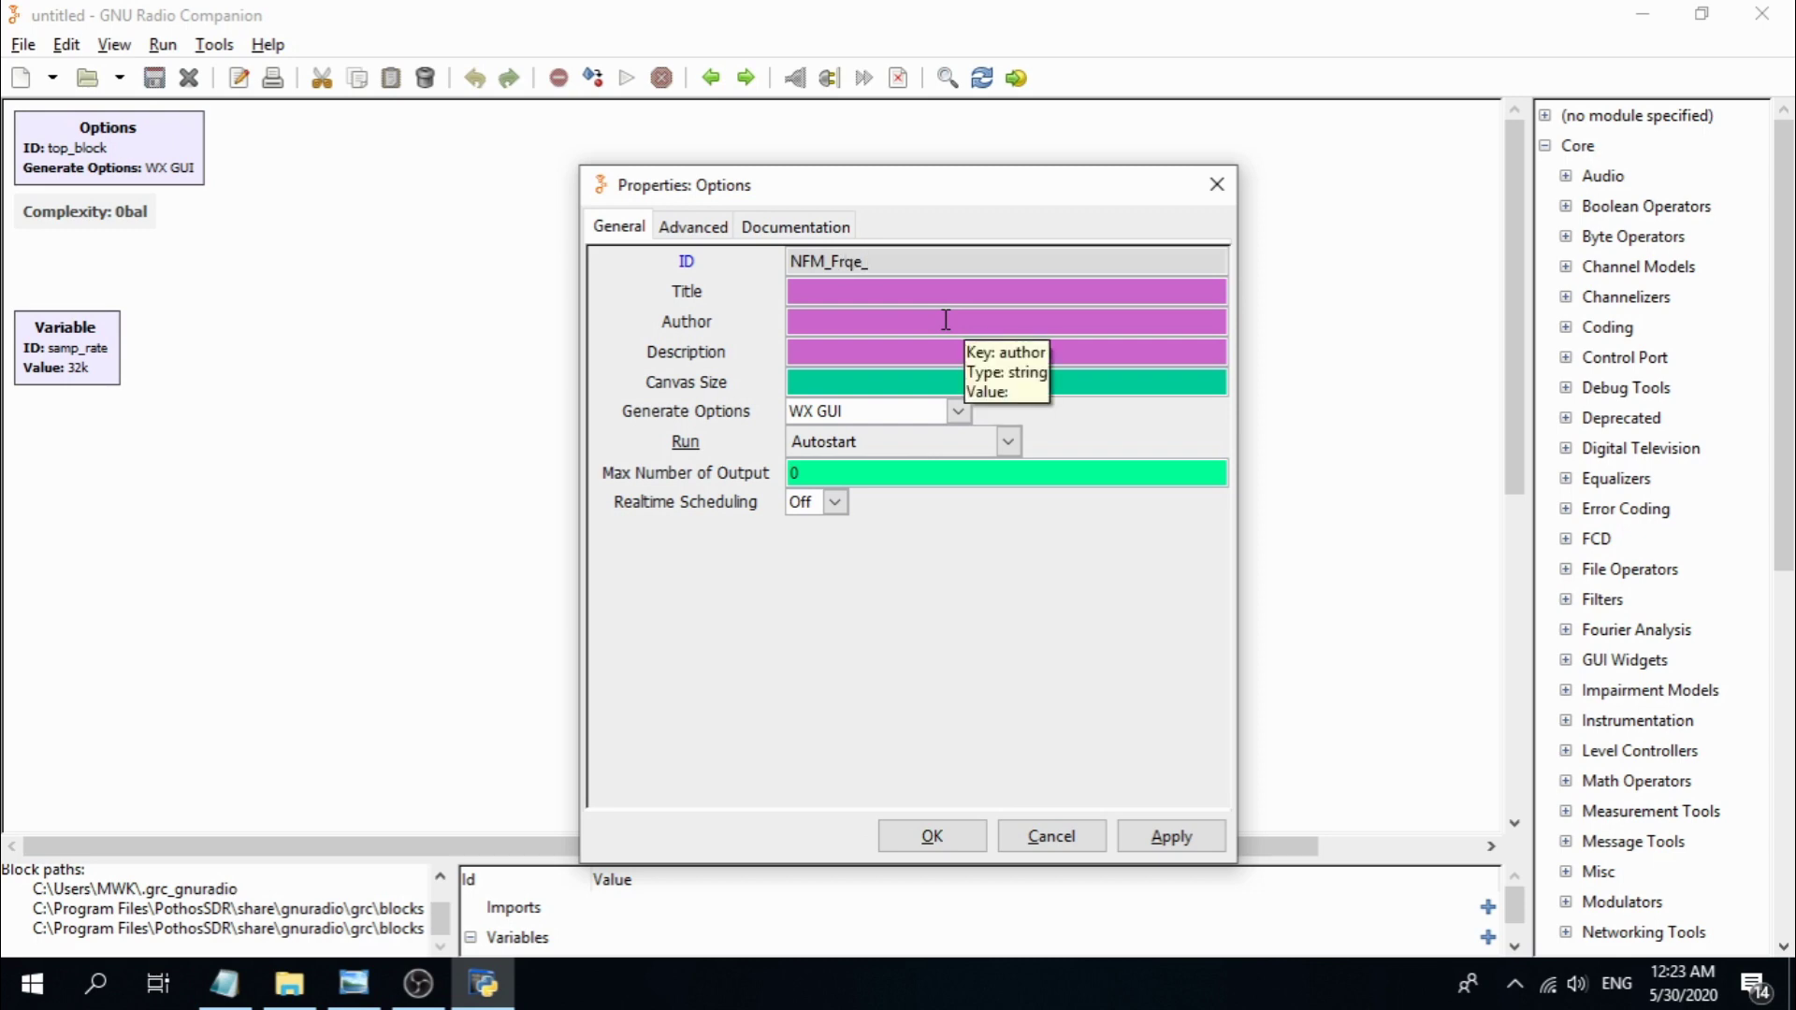
pyautogui.write('Li')
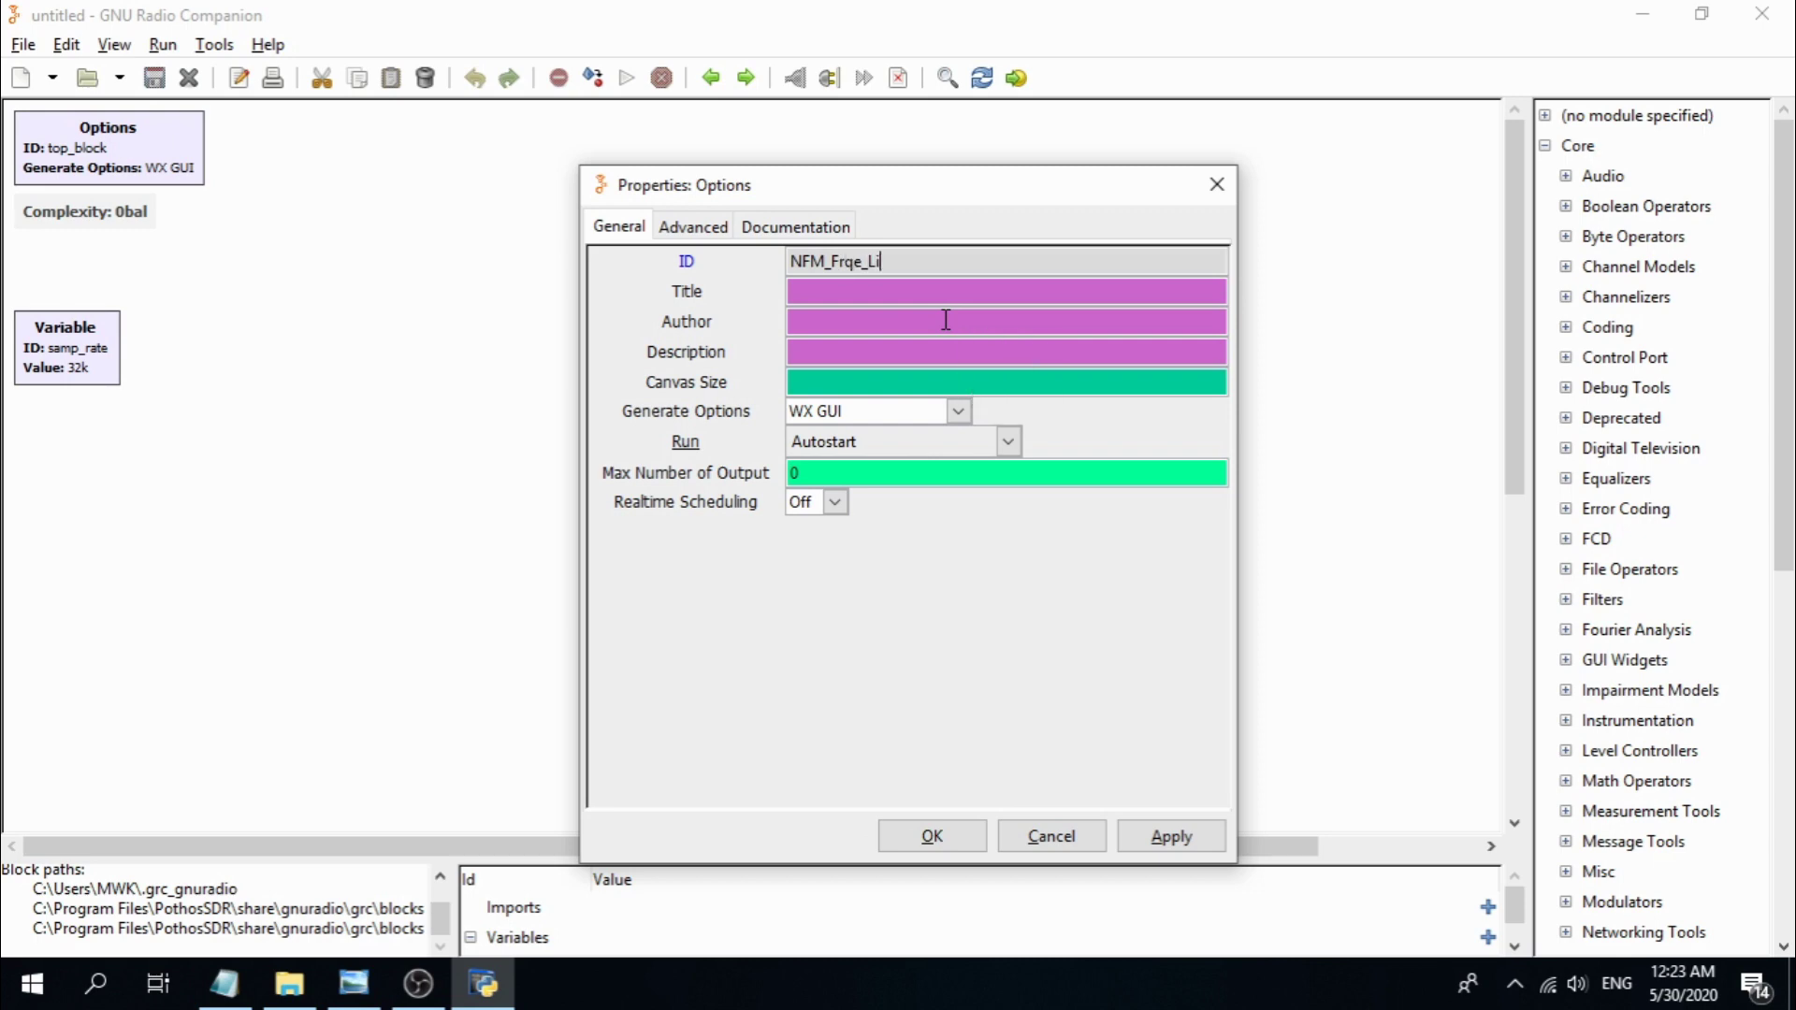
pyautogui.write('st _Rece')
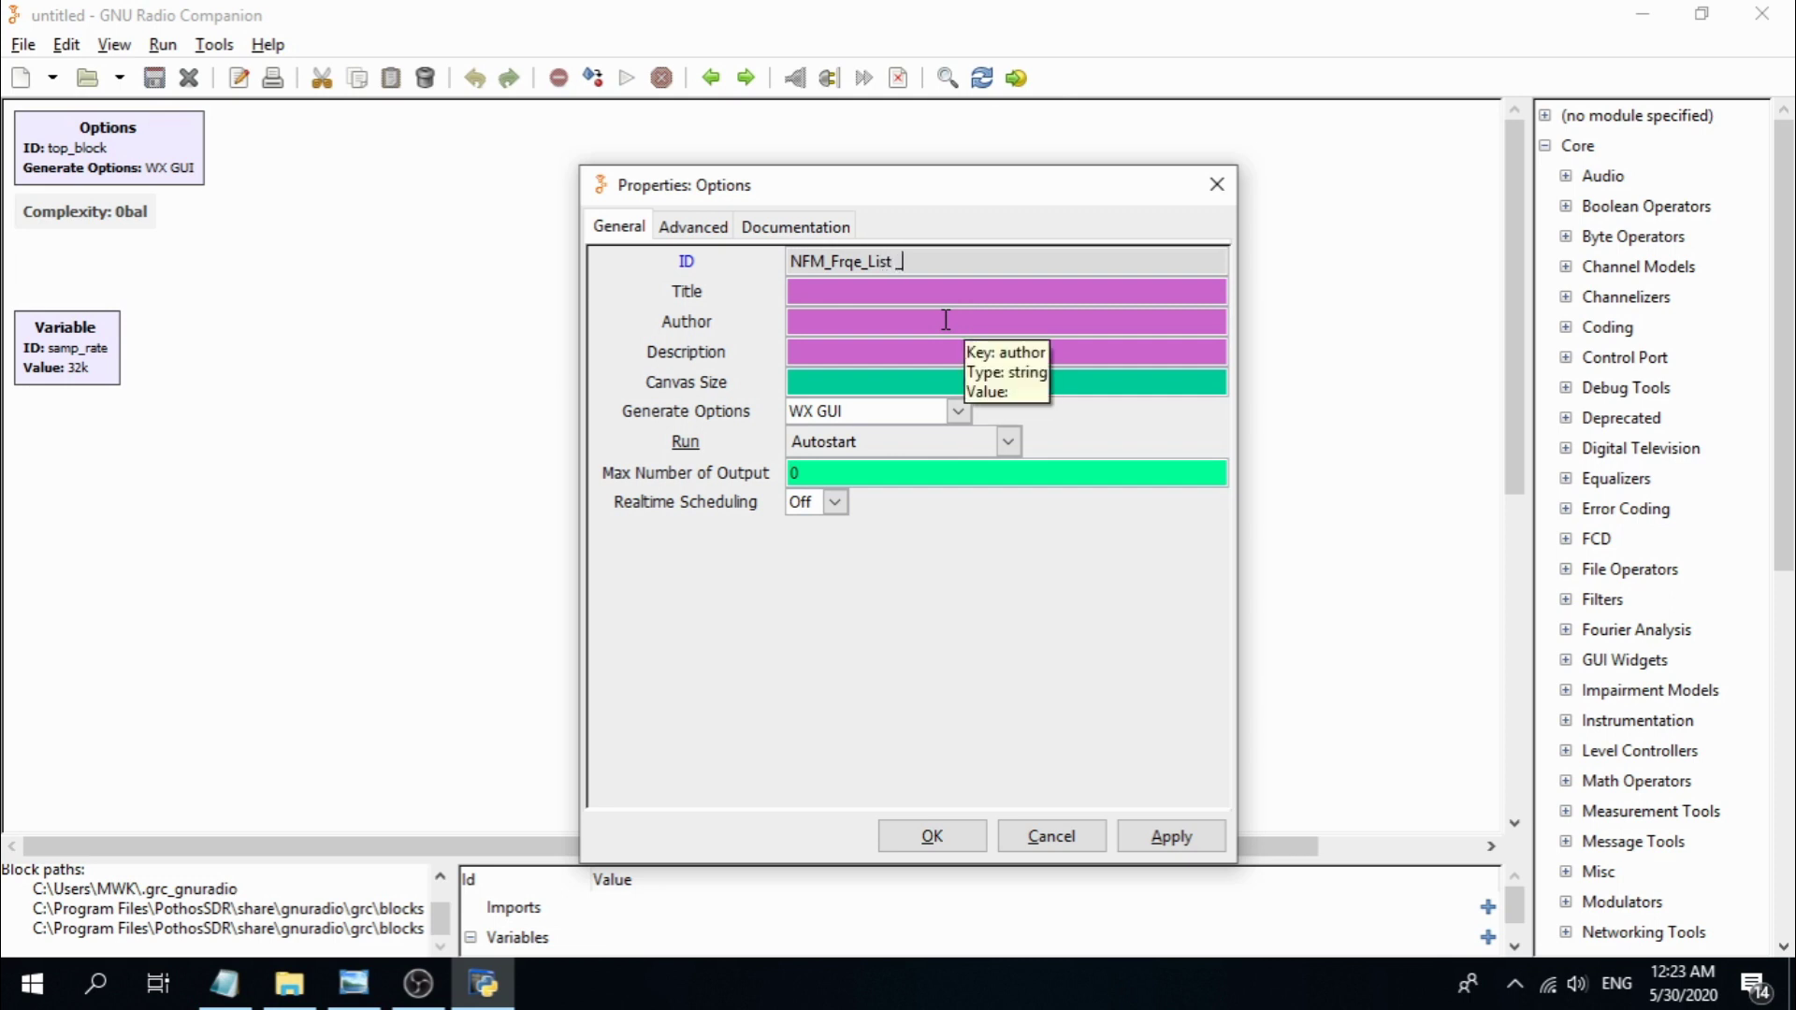
pyautogui.write('iver')
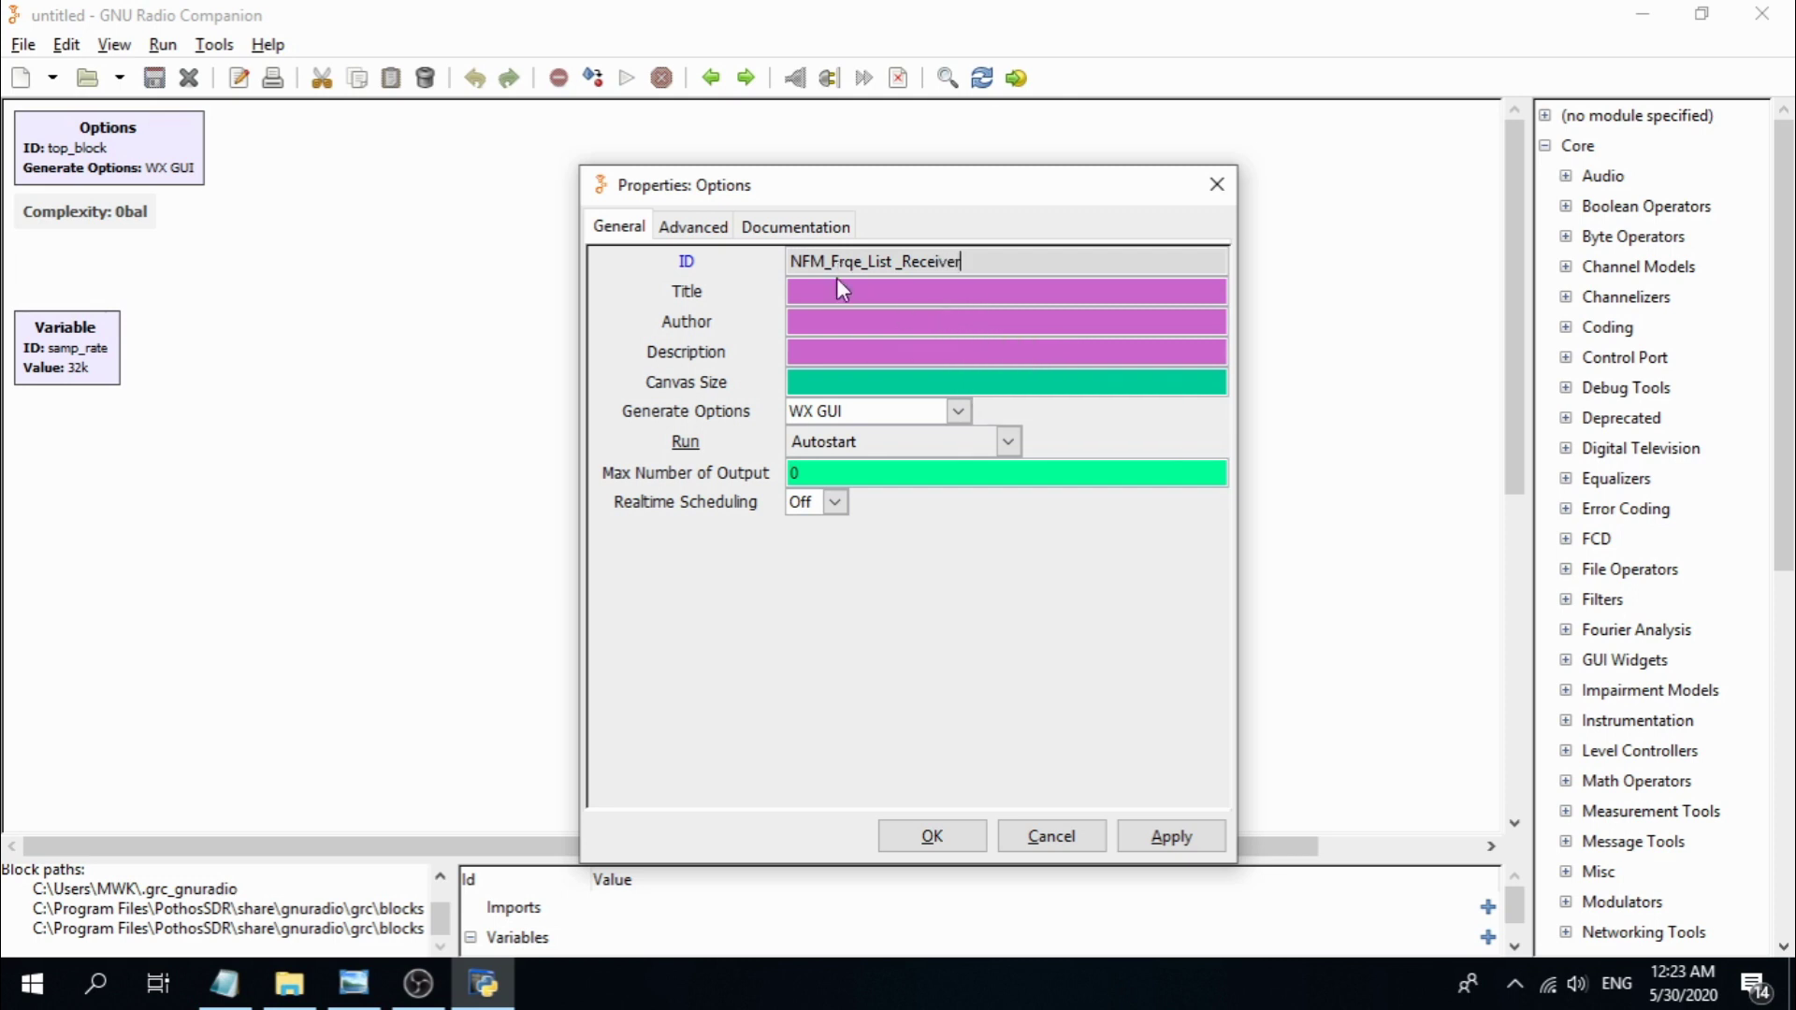
pyautogui.click(842, 291)
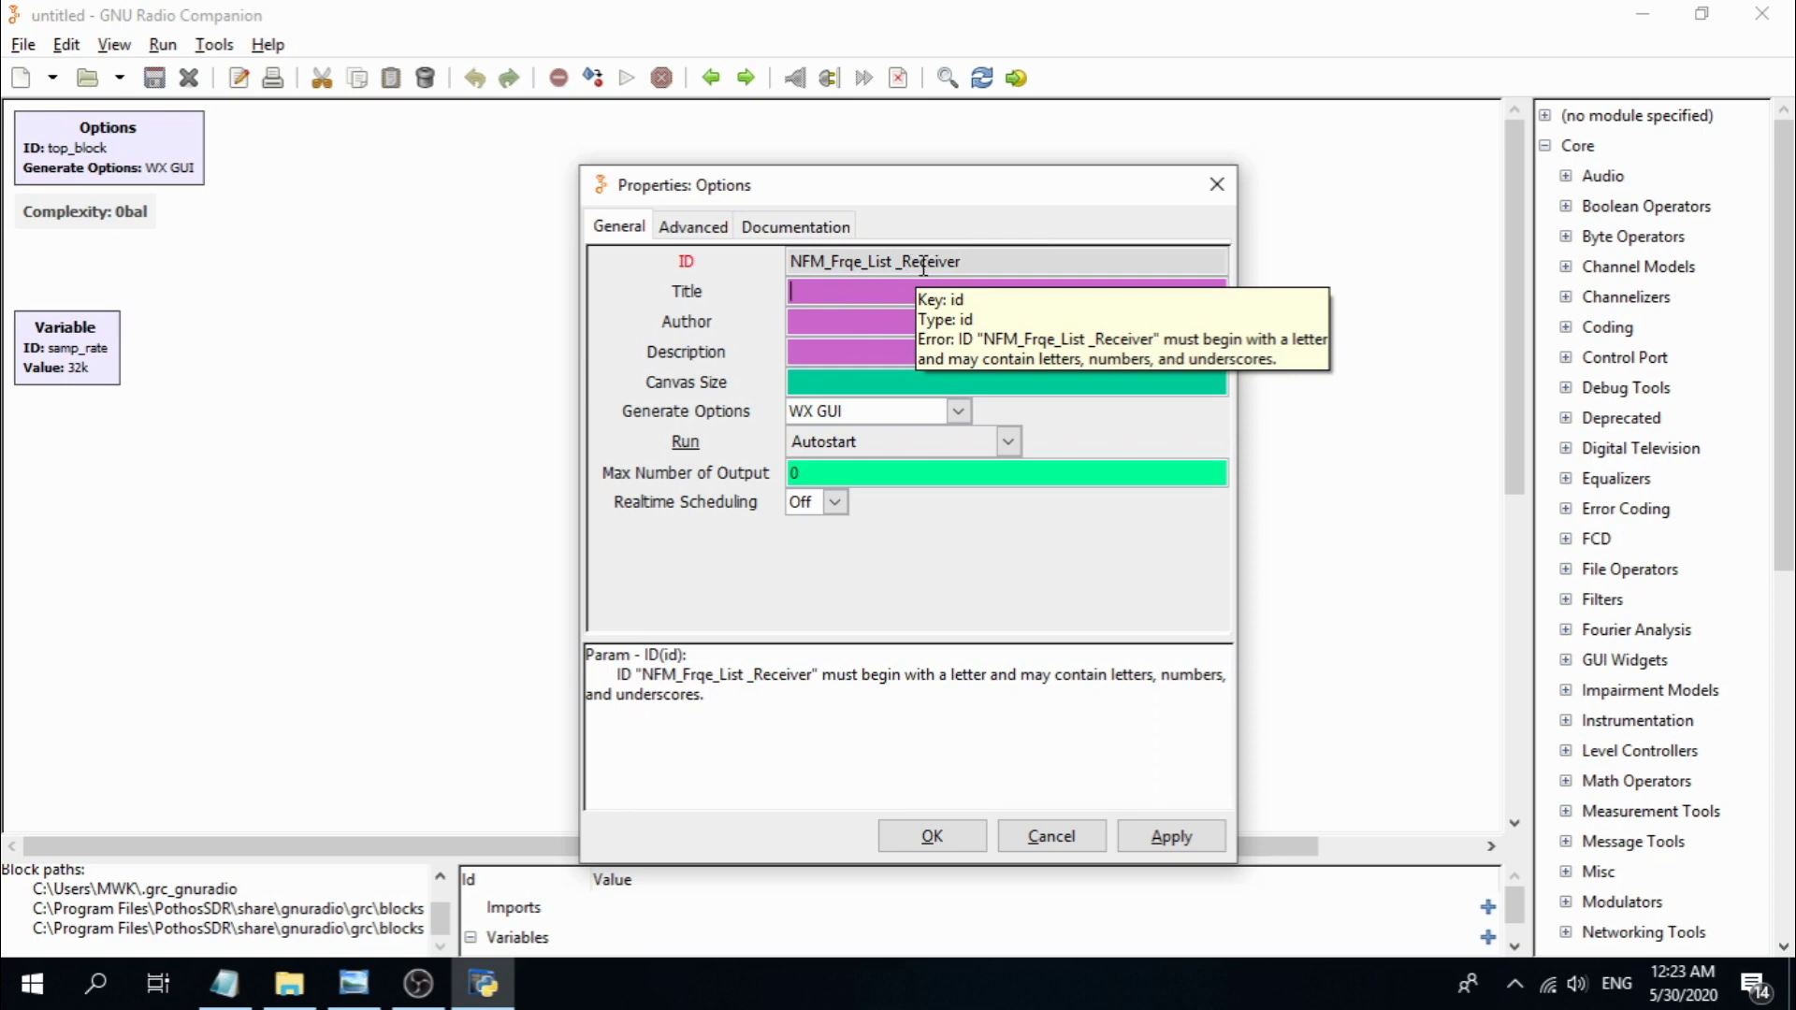
# - Replace the whole ID of the Options block with NFM_FREQ_LIST
pyautogui.click(837, 266)
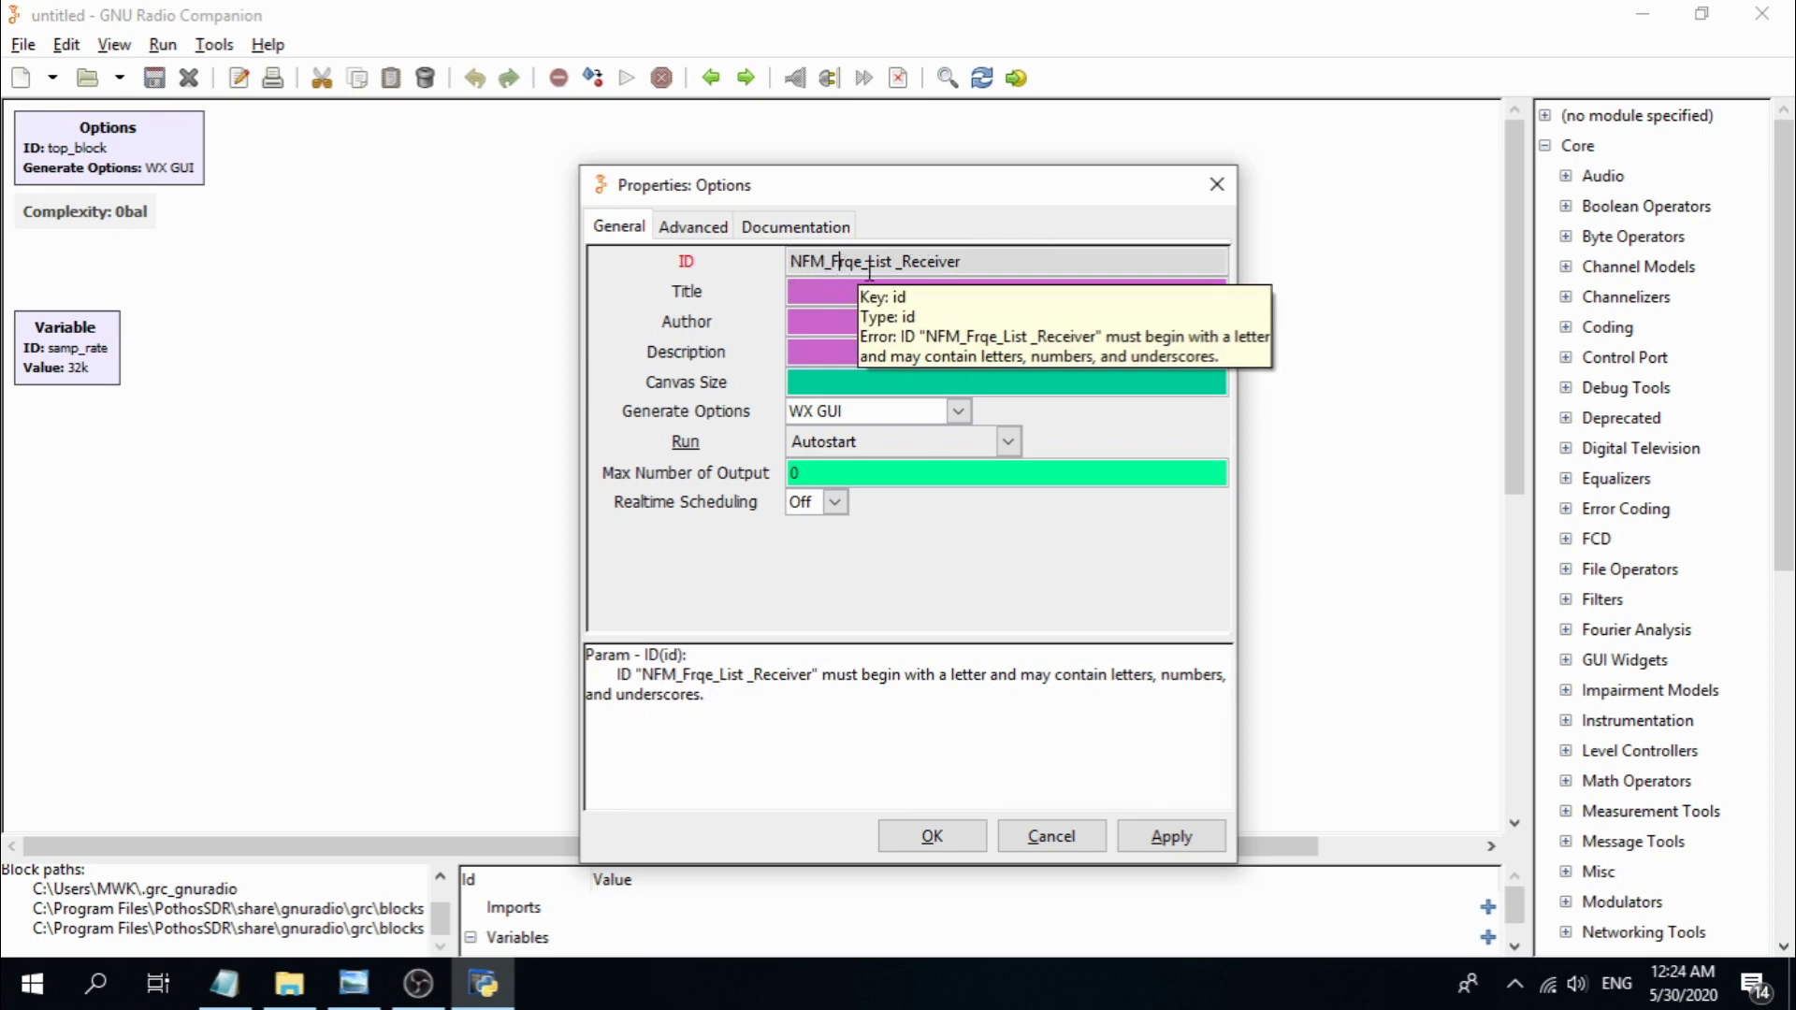
pyautogui.press('BackSpace')
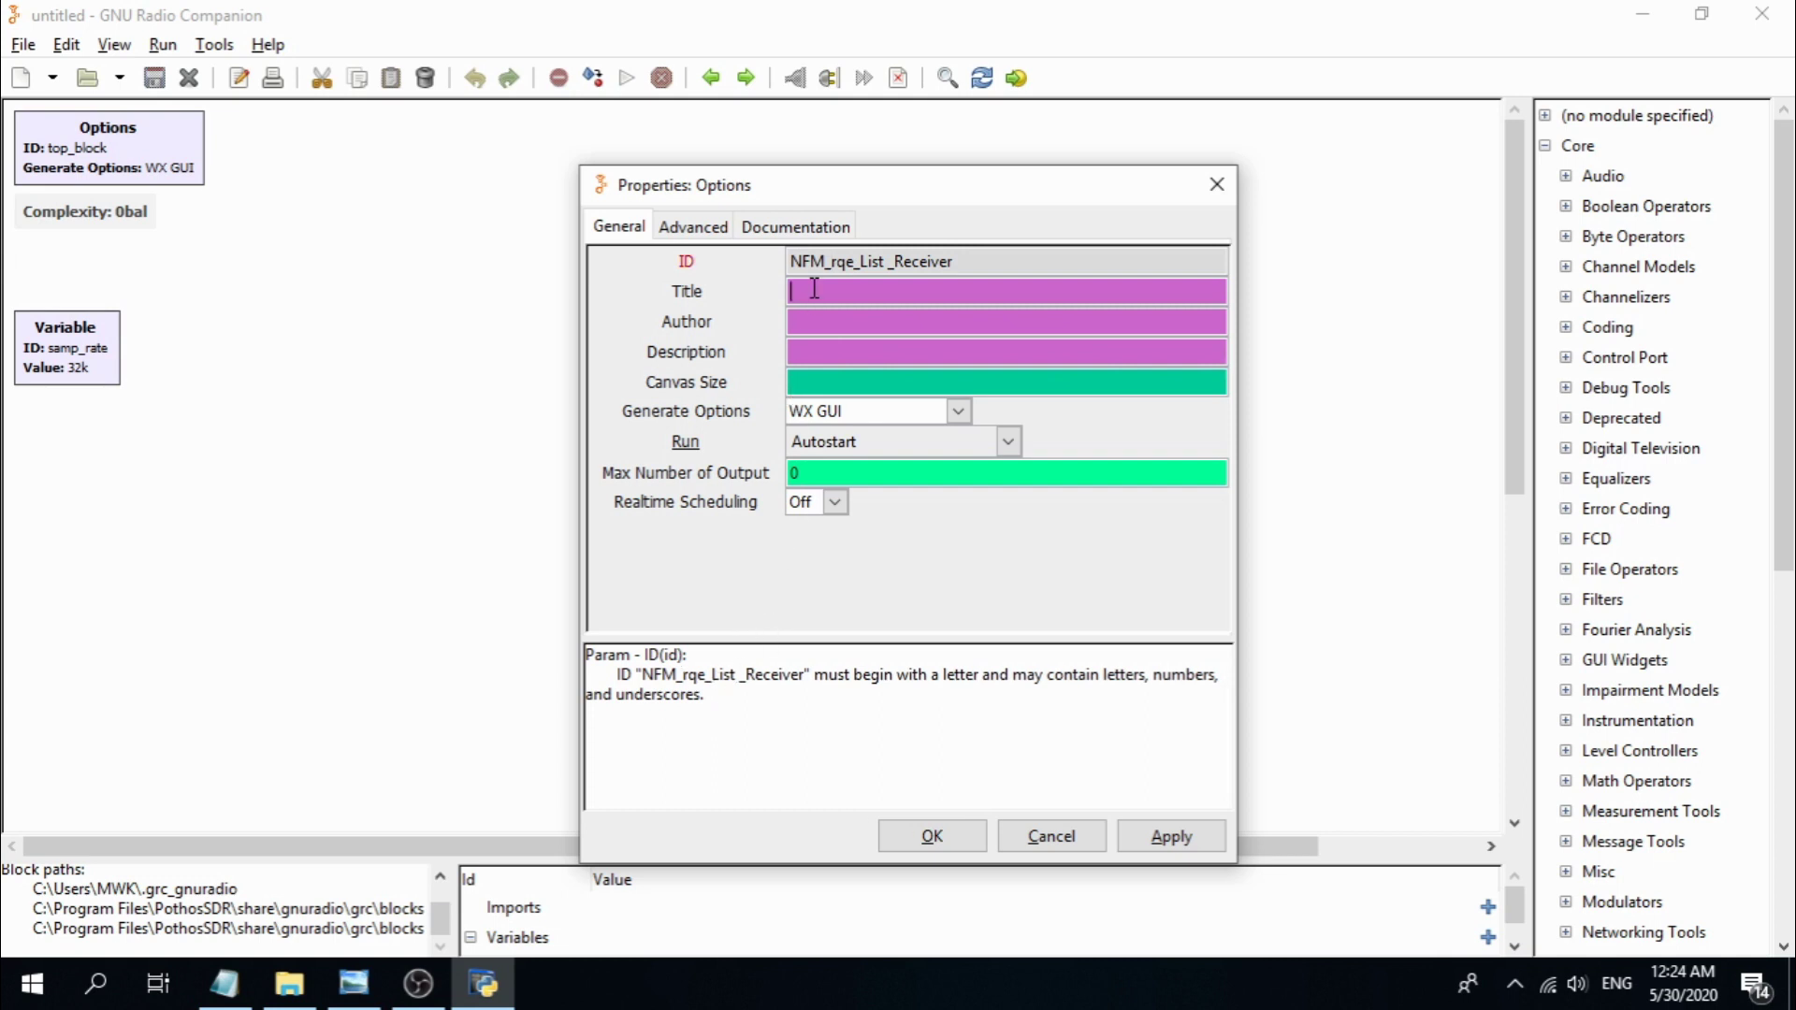
pyautogui.doubleClick(979, 269)
pyautogui.tripleClick(978, 270)
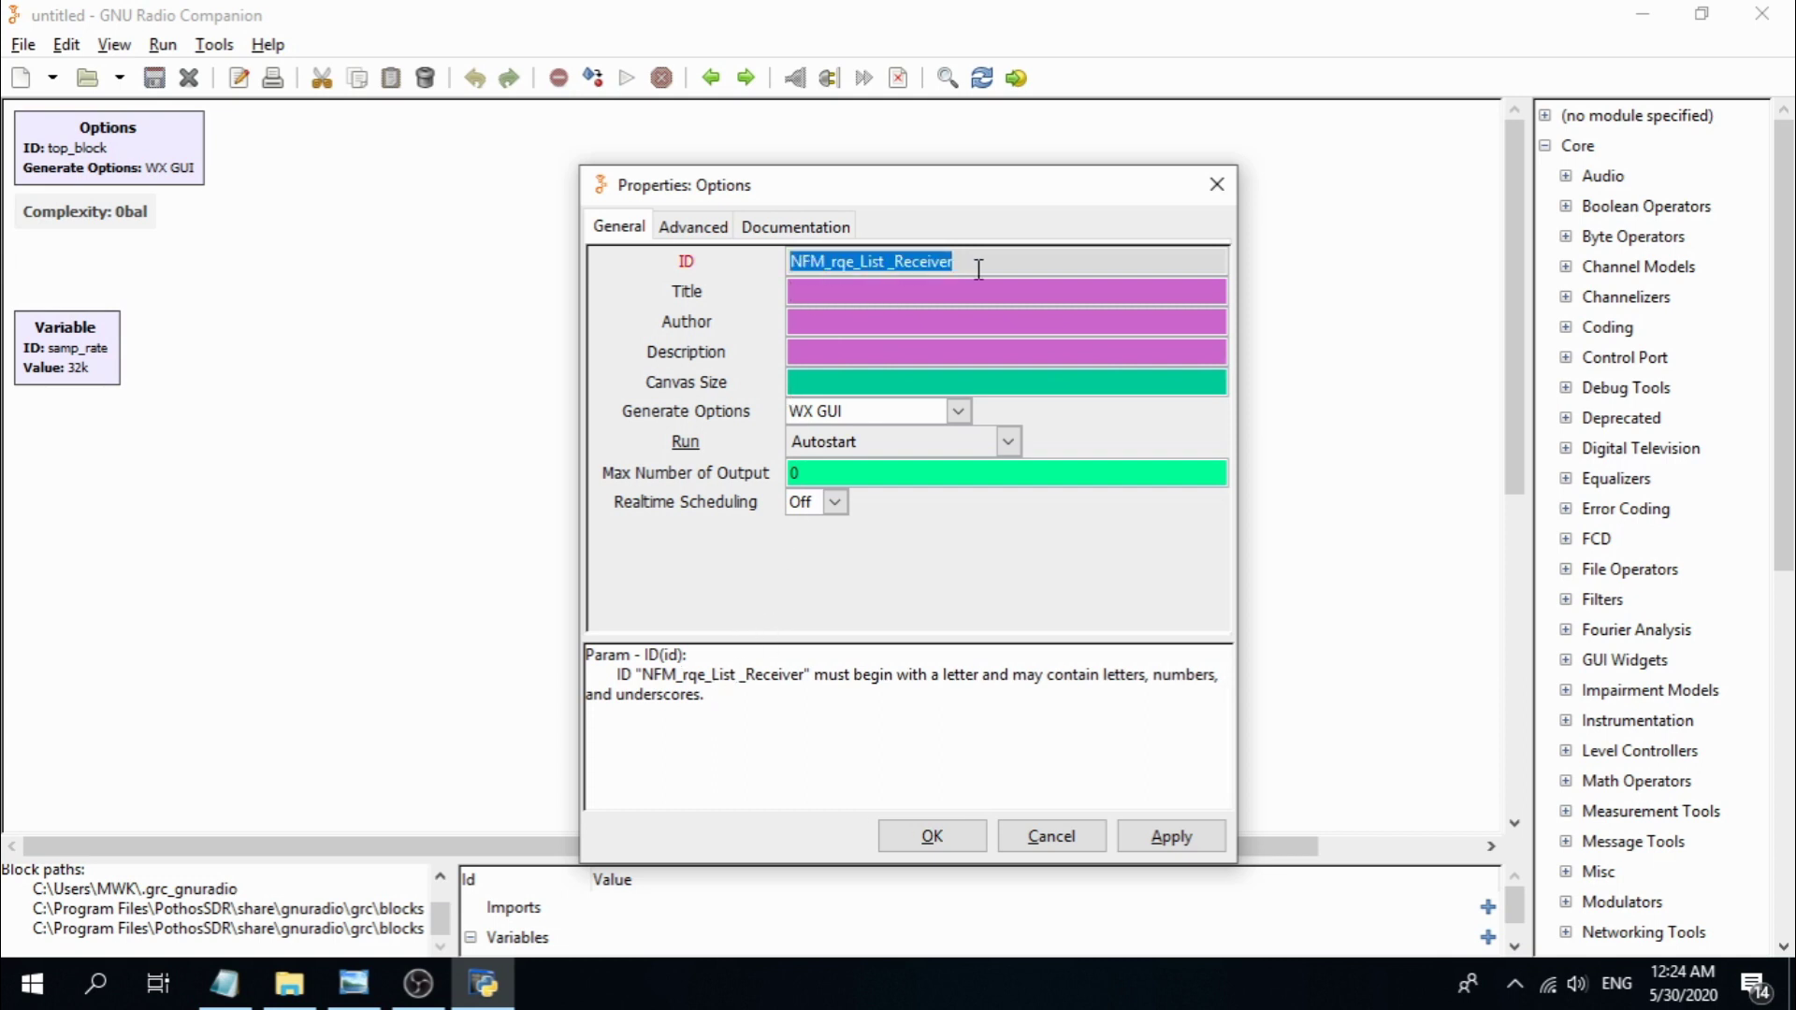
pyautogui.press('BackSpace')
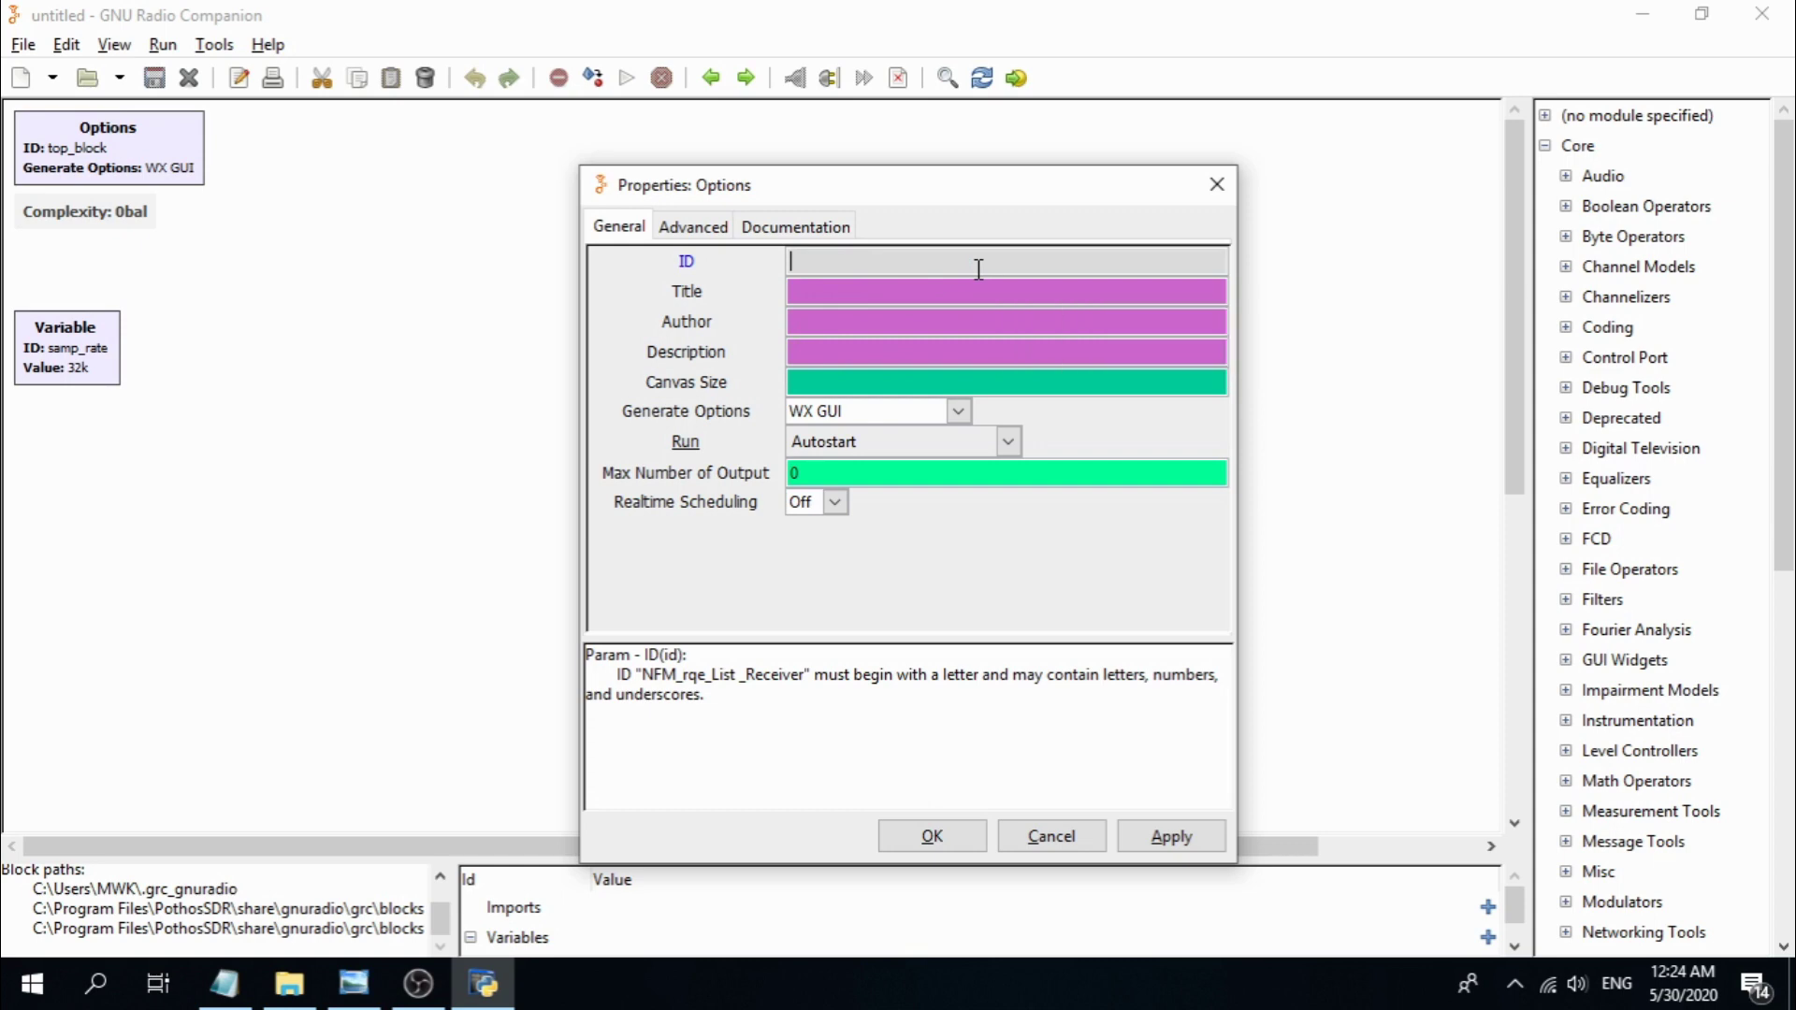
pyautogui.write('NFM_')
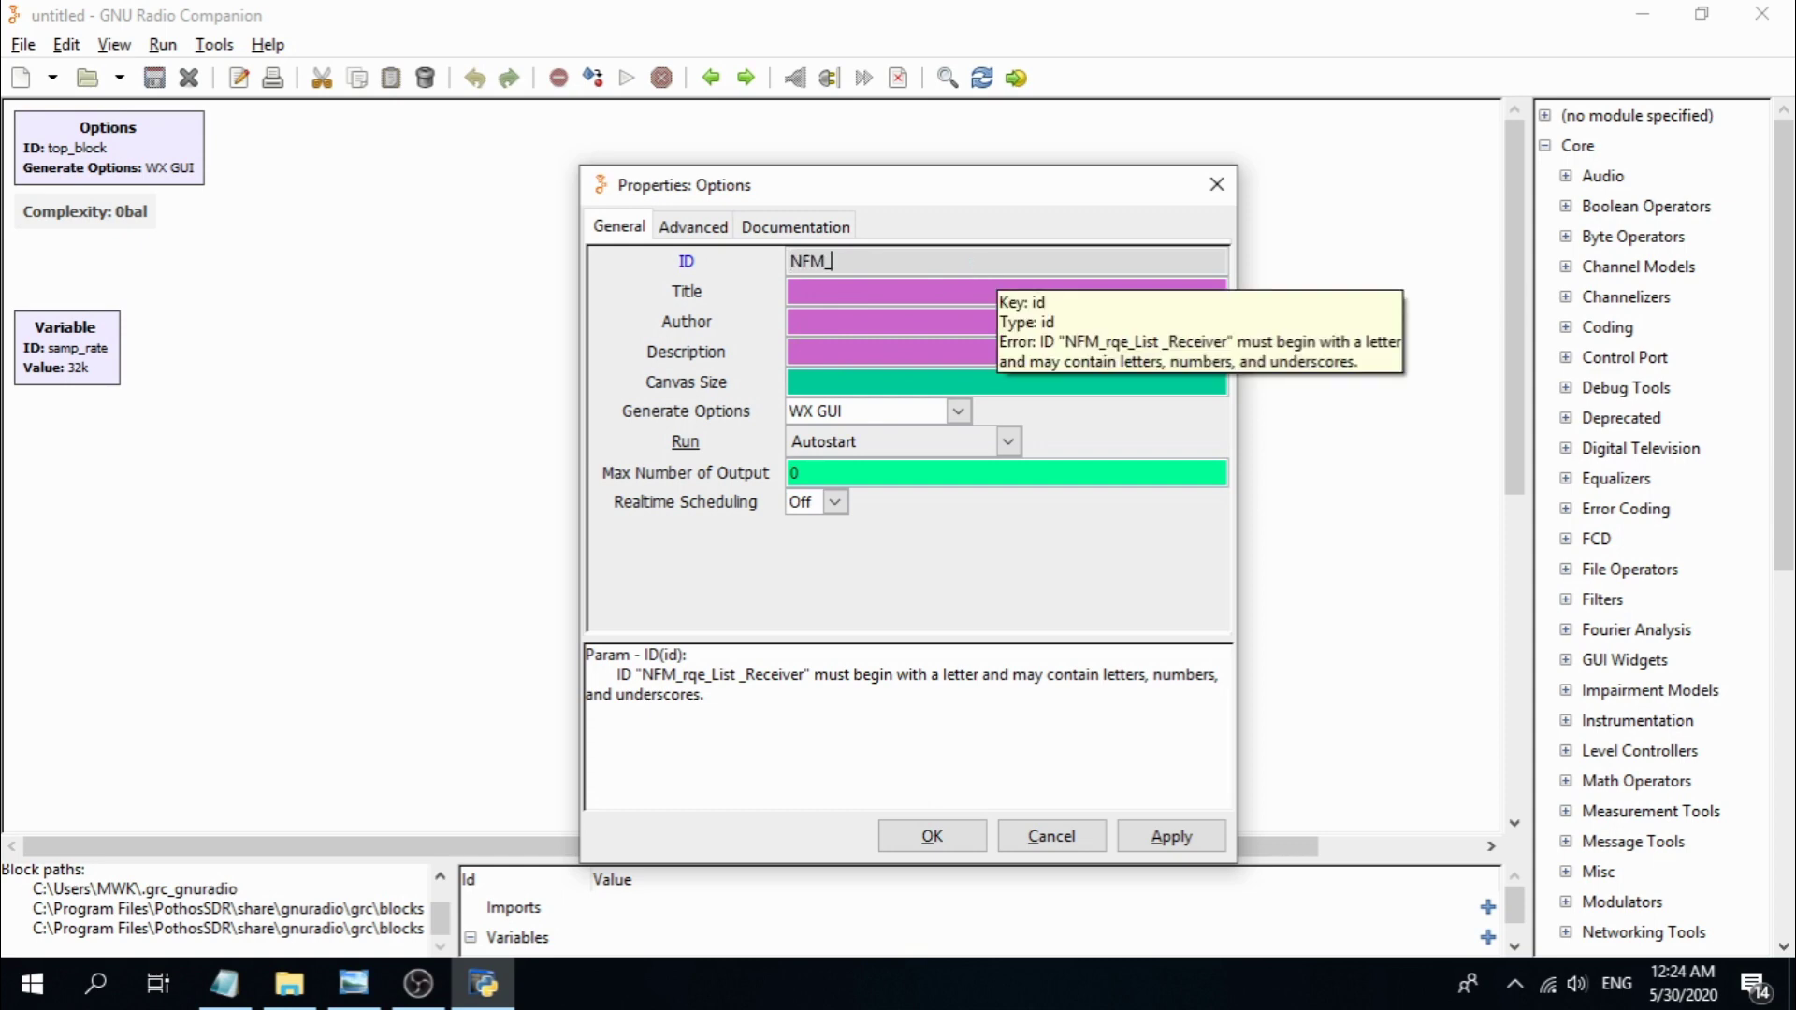
pyautogui.write('FREQ_LIST')
# - Set the Options block's title to "NFM FREQ LIST RECEIVER", enter the author's initials, and apply the properties
pyautogui.click(917, 290)
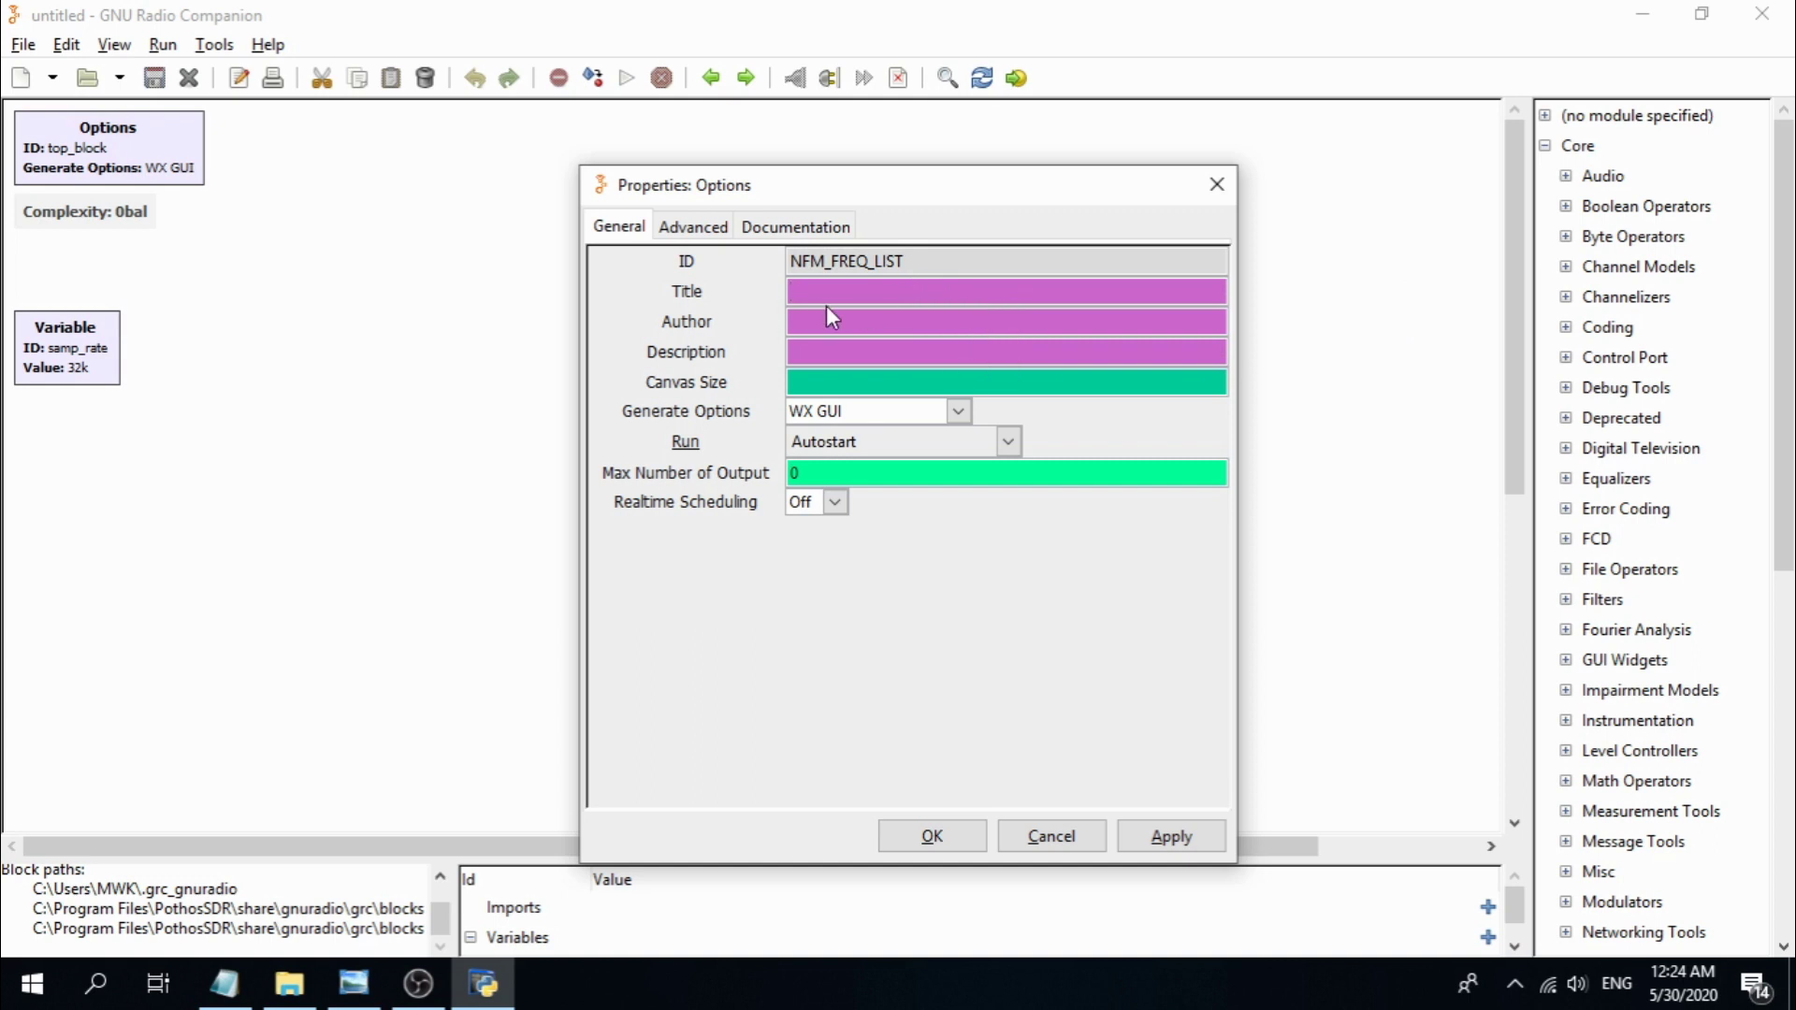
pyautogui.write('NFM')
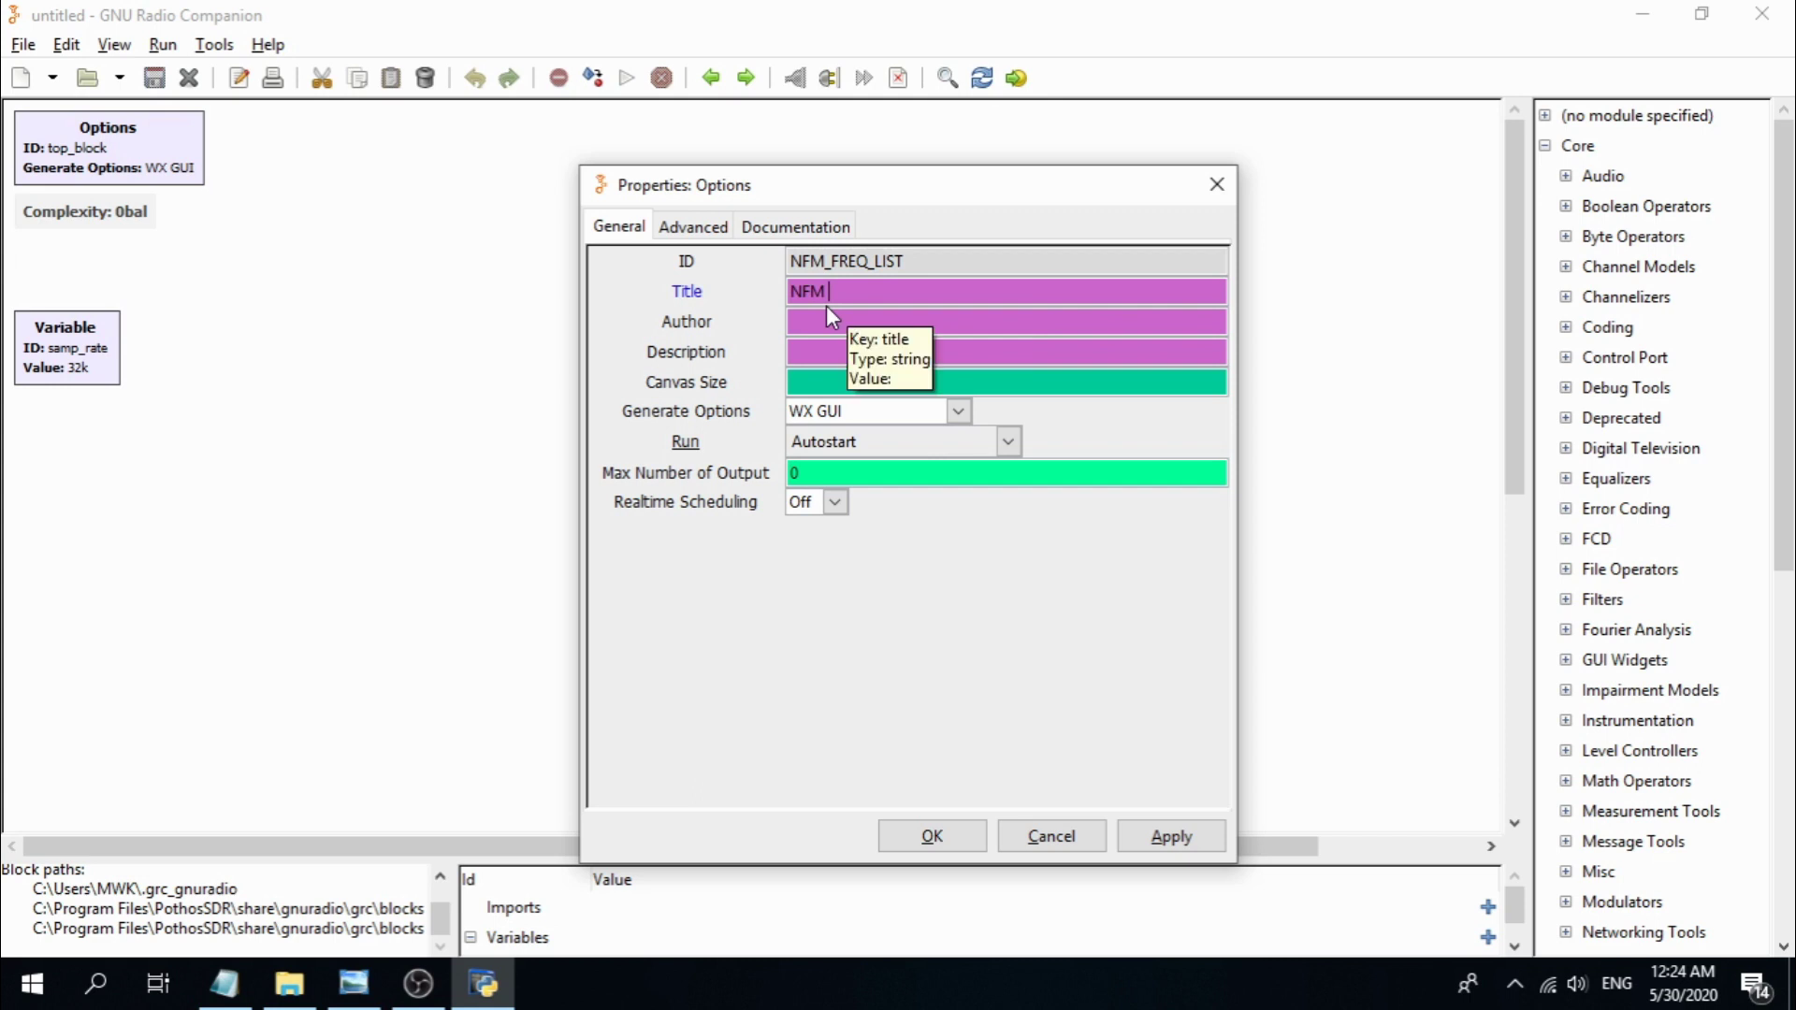
pyautogui.write(' FREQ LIST RECEIVER')
pyautogui.click(831, 321)
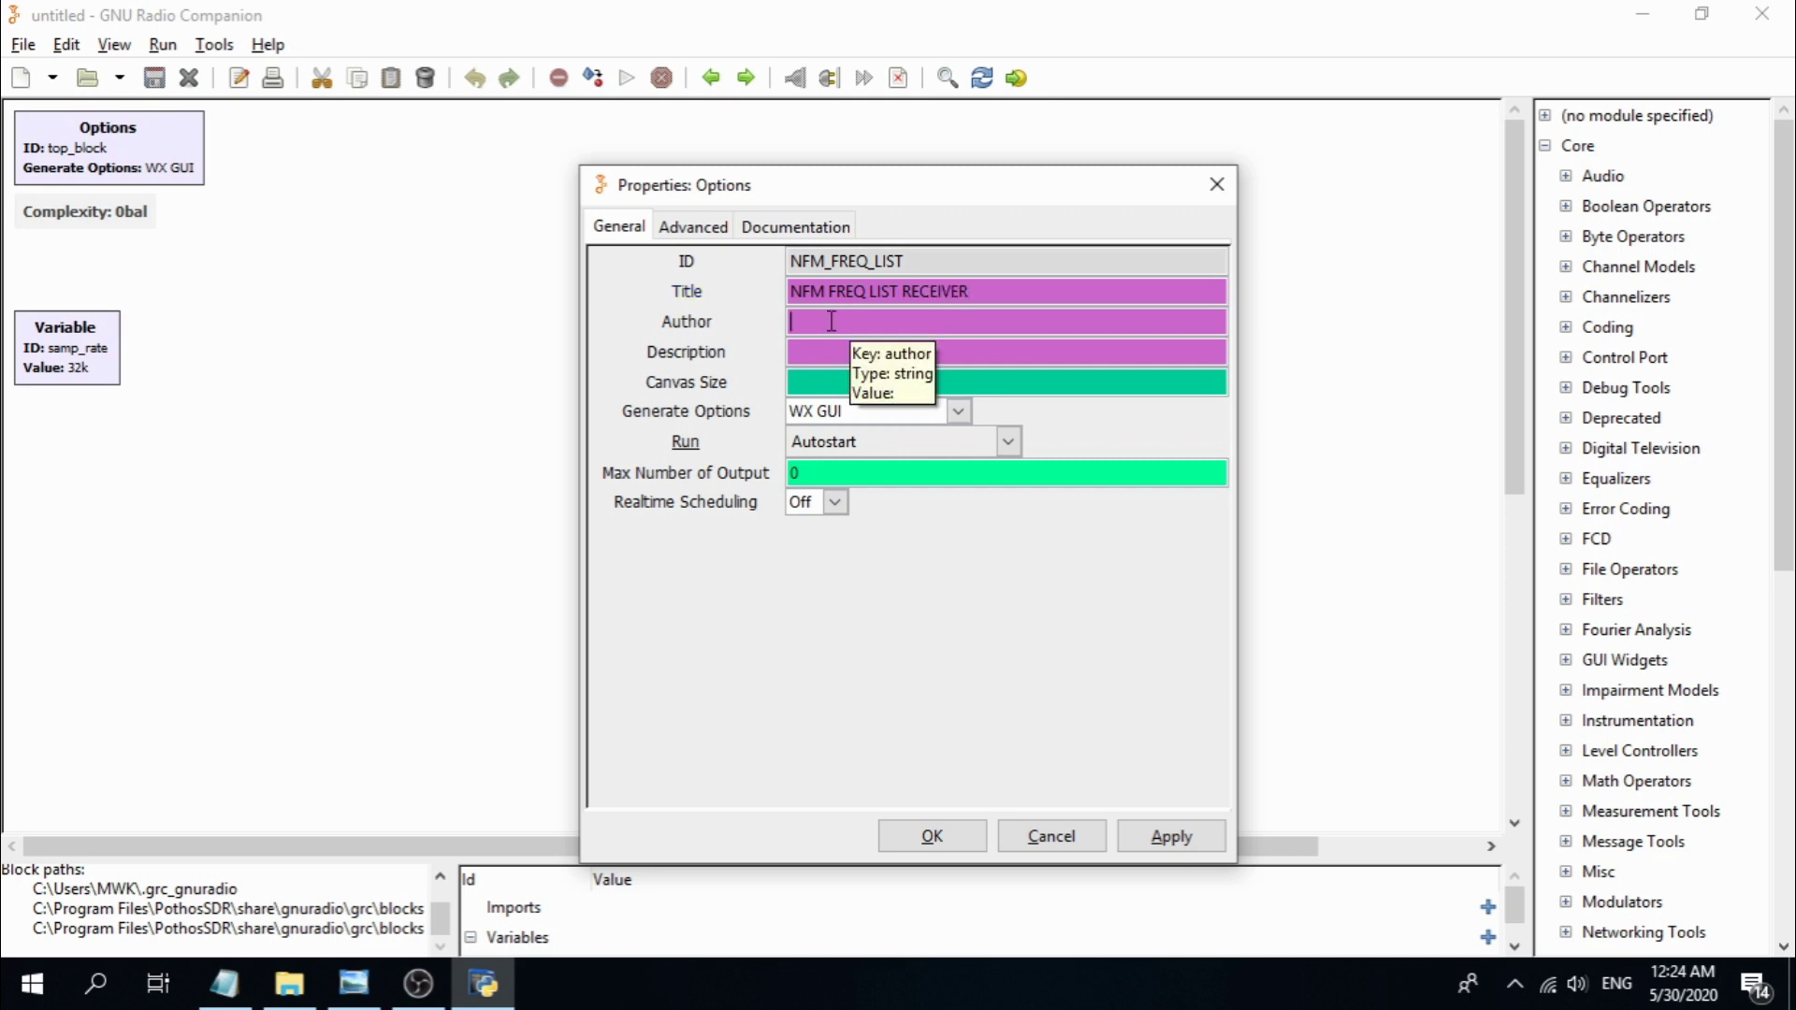
pyautogui.write('MWK')
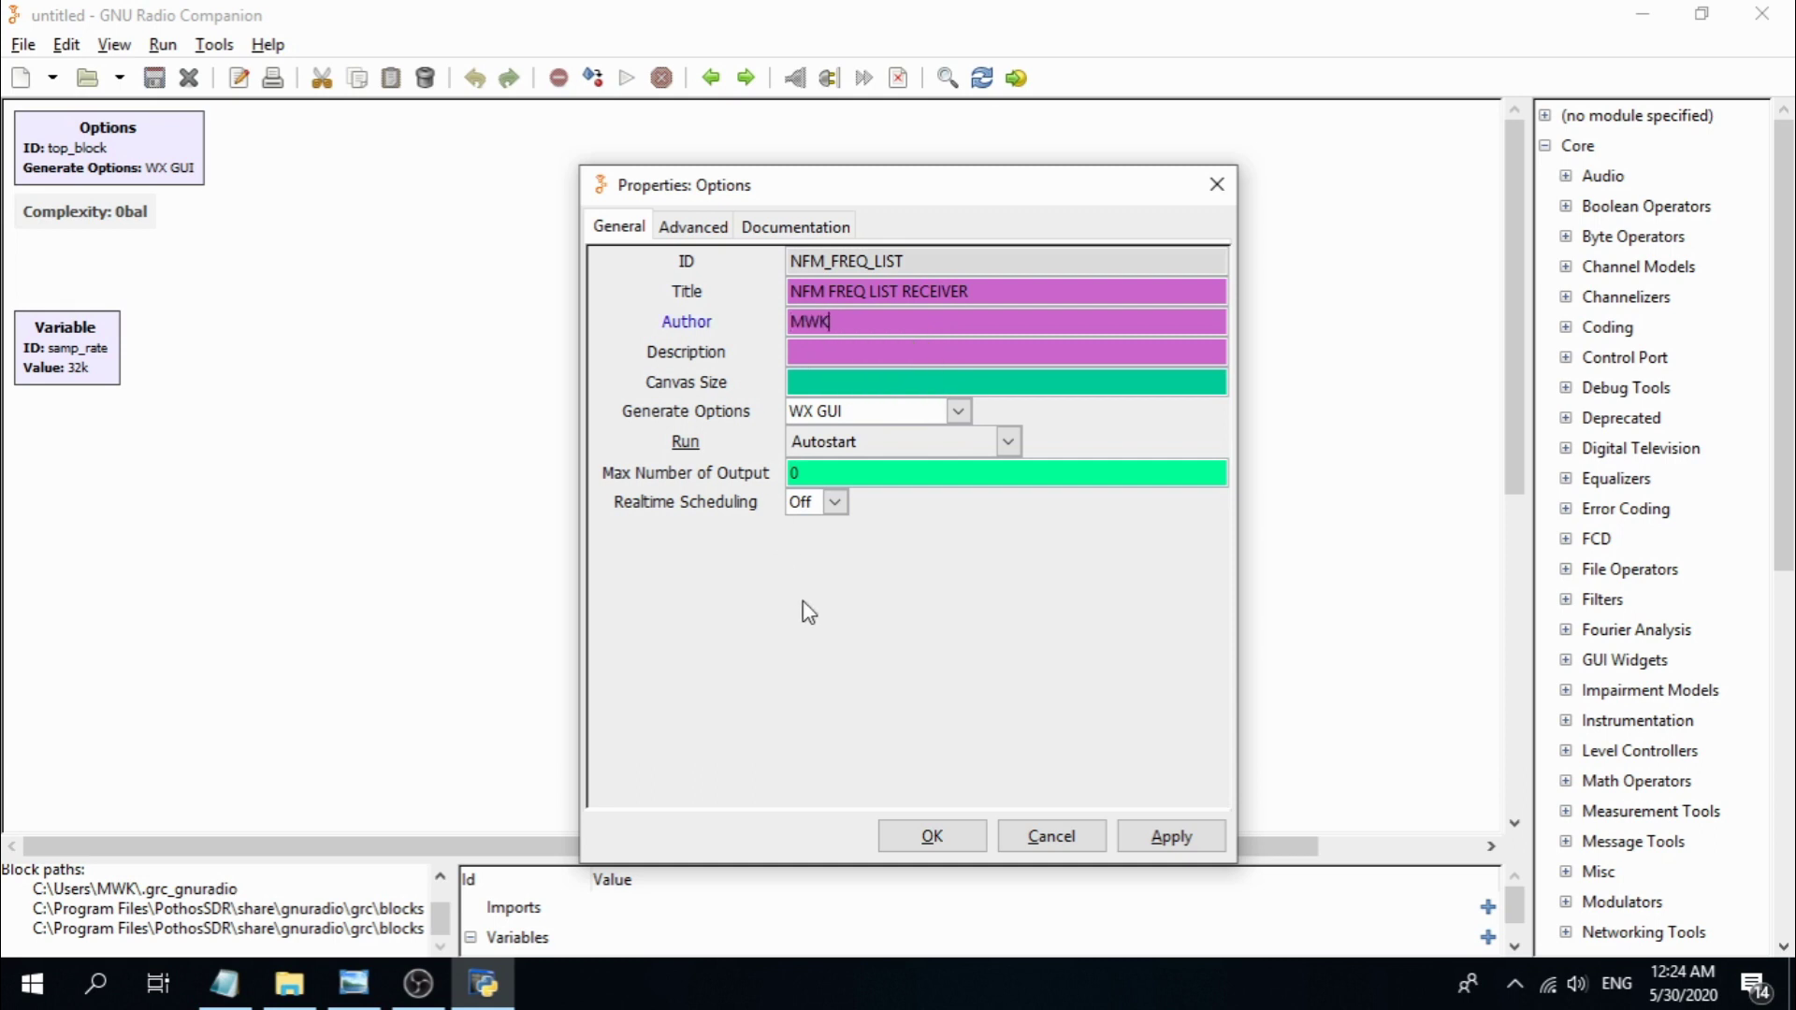
pyautogui.click(933, 835)
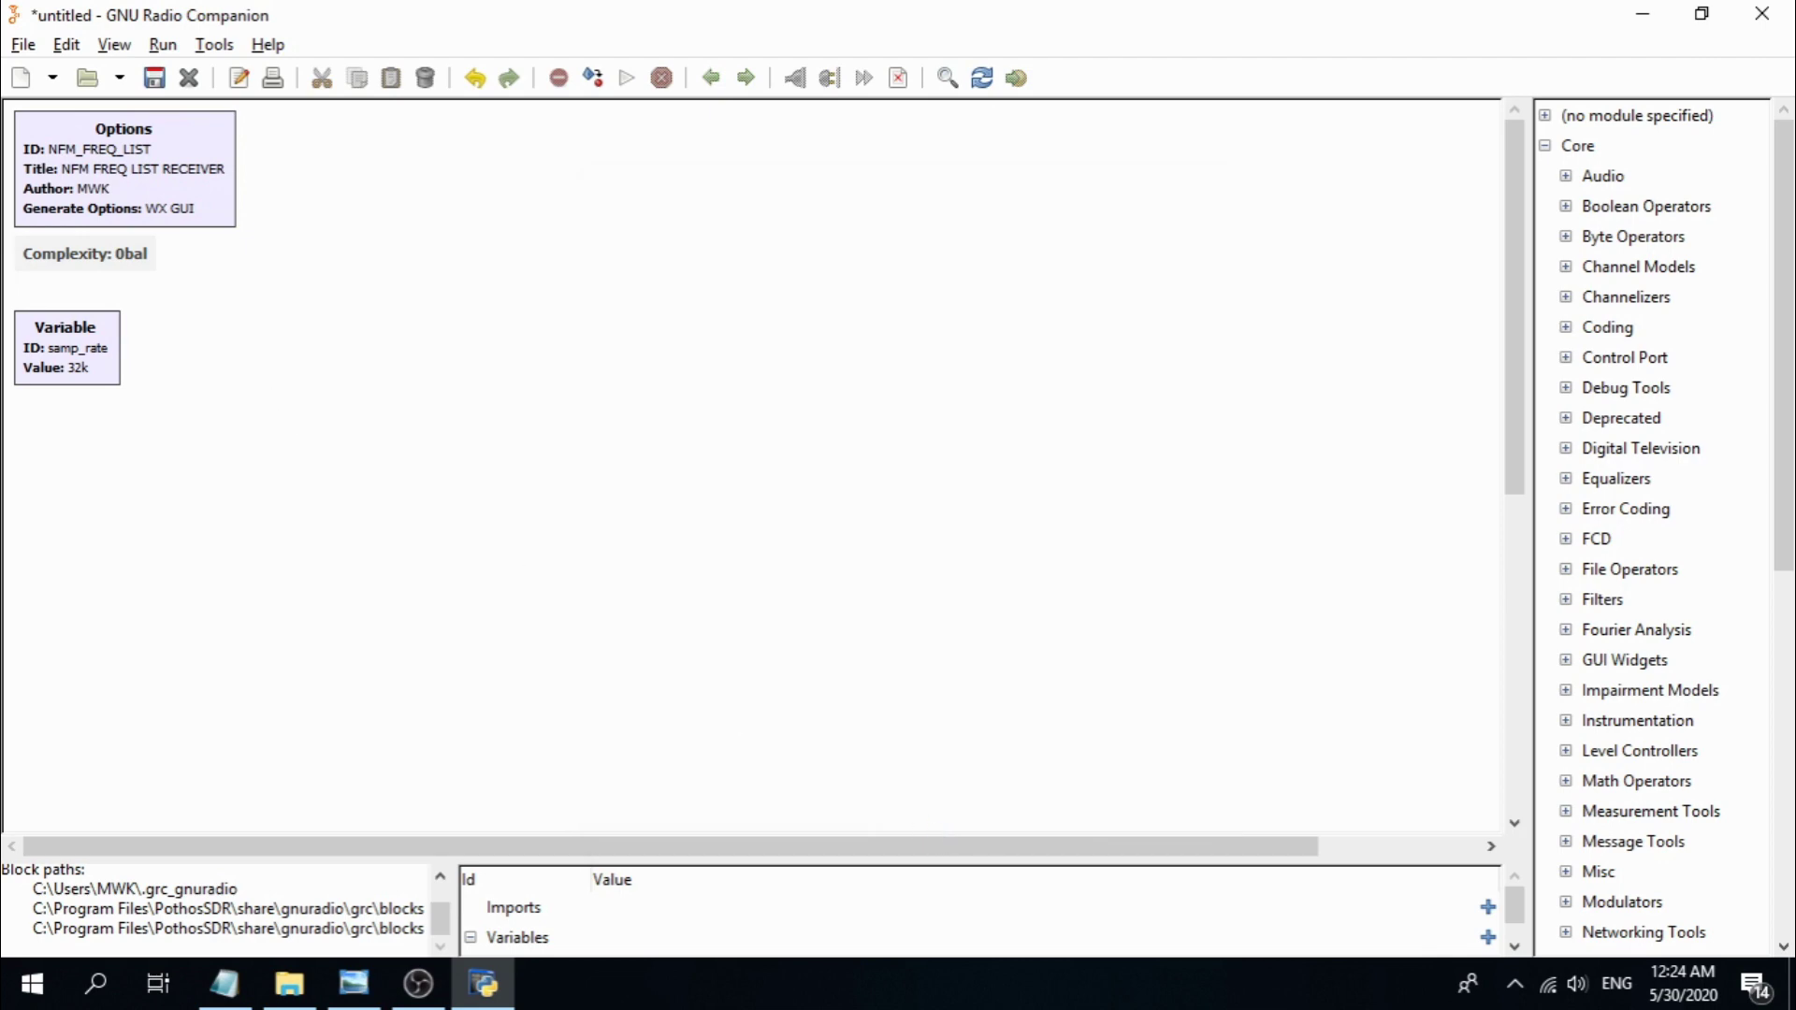
# - Move the samp_rate Variable block beside the Options block and set its value to 2e6
pyautogui.hotkey('alt', 'Tab')
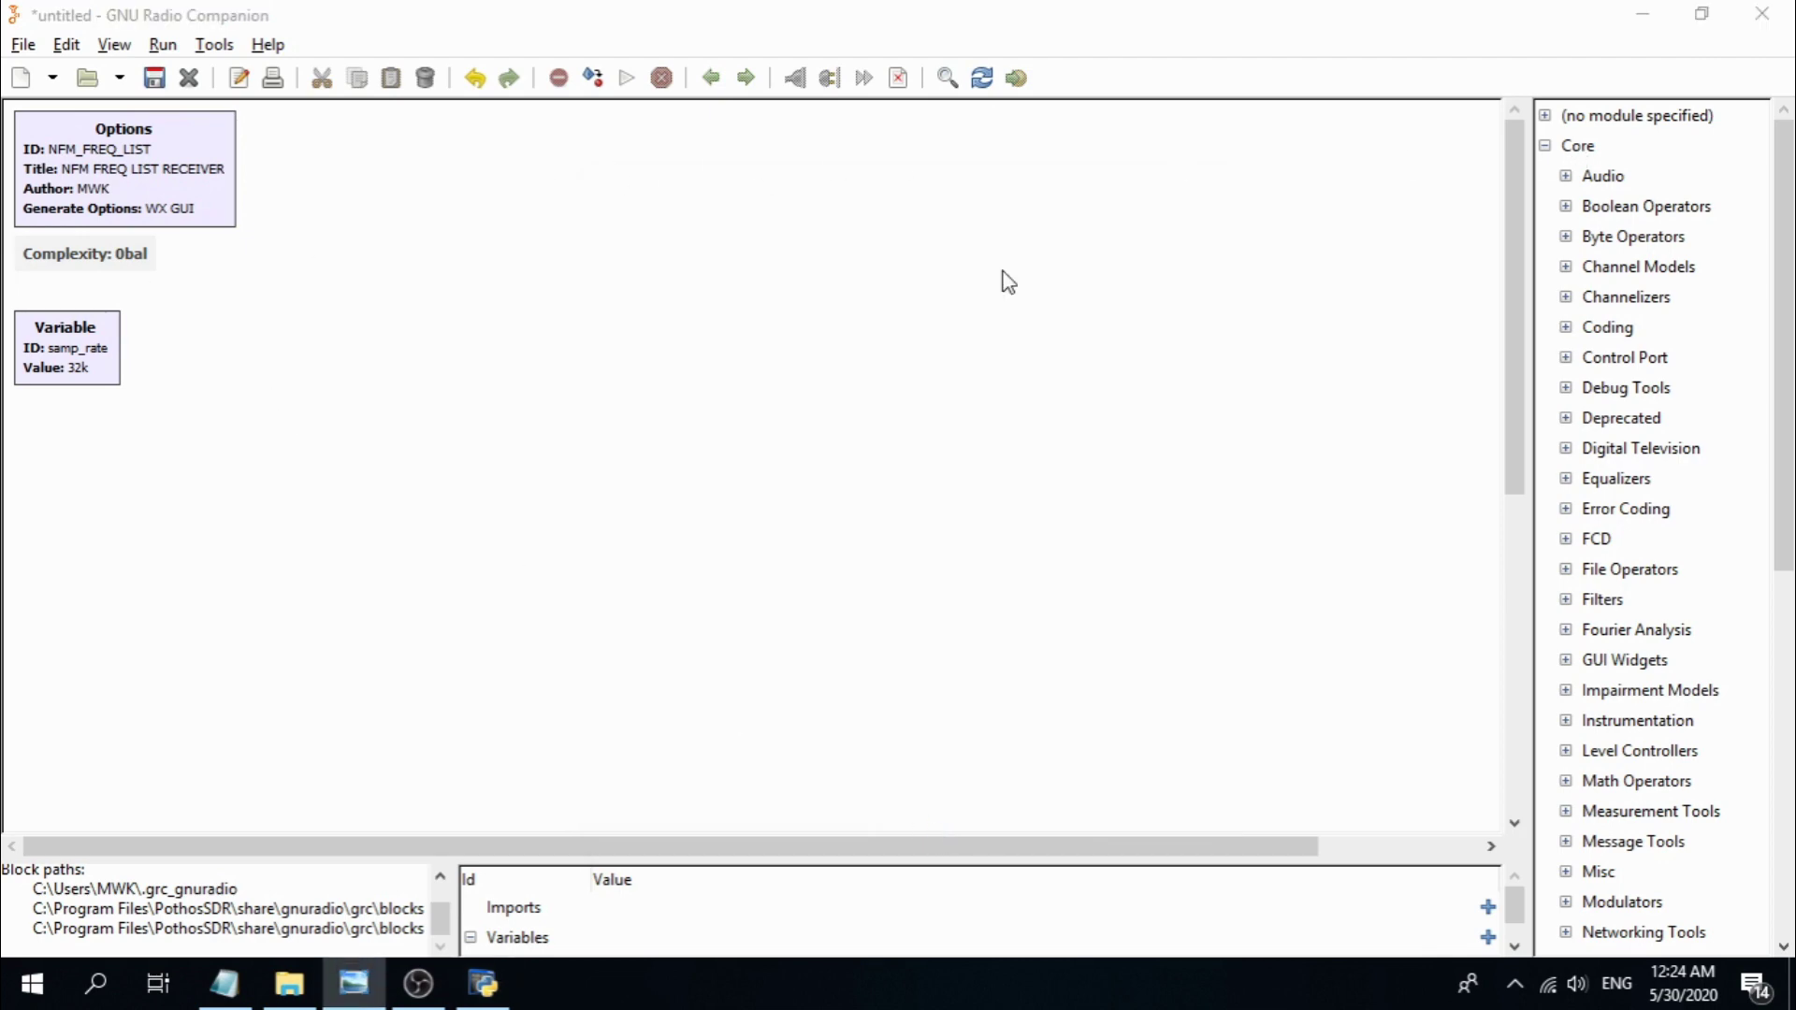
pyautogui.moveTo(65, 359); pyautogui.dragTo(320, 171)
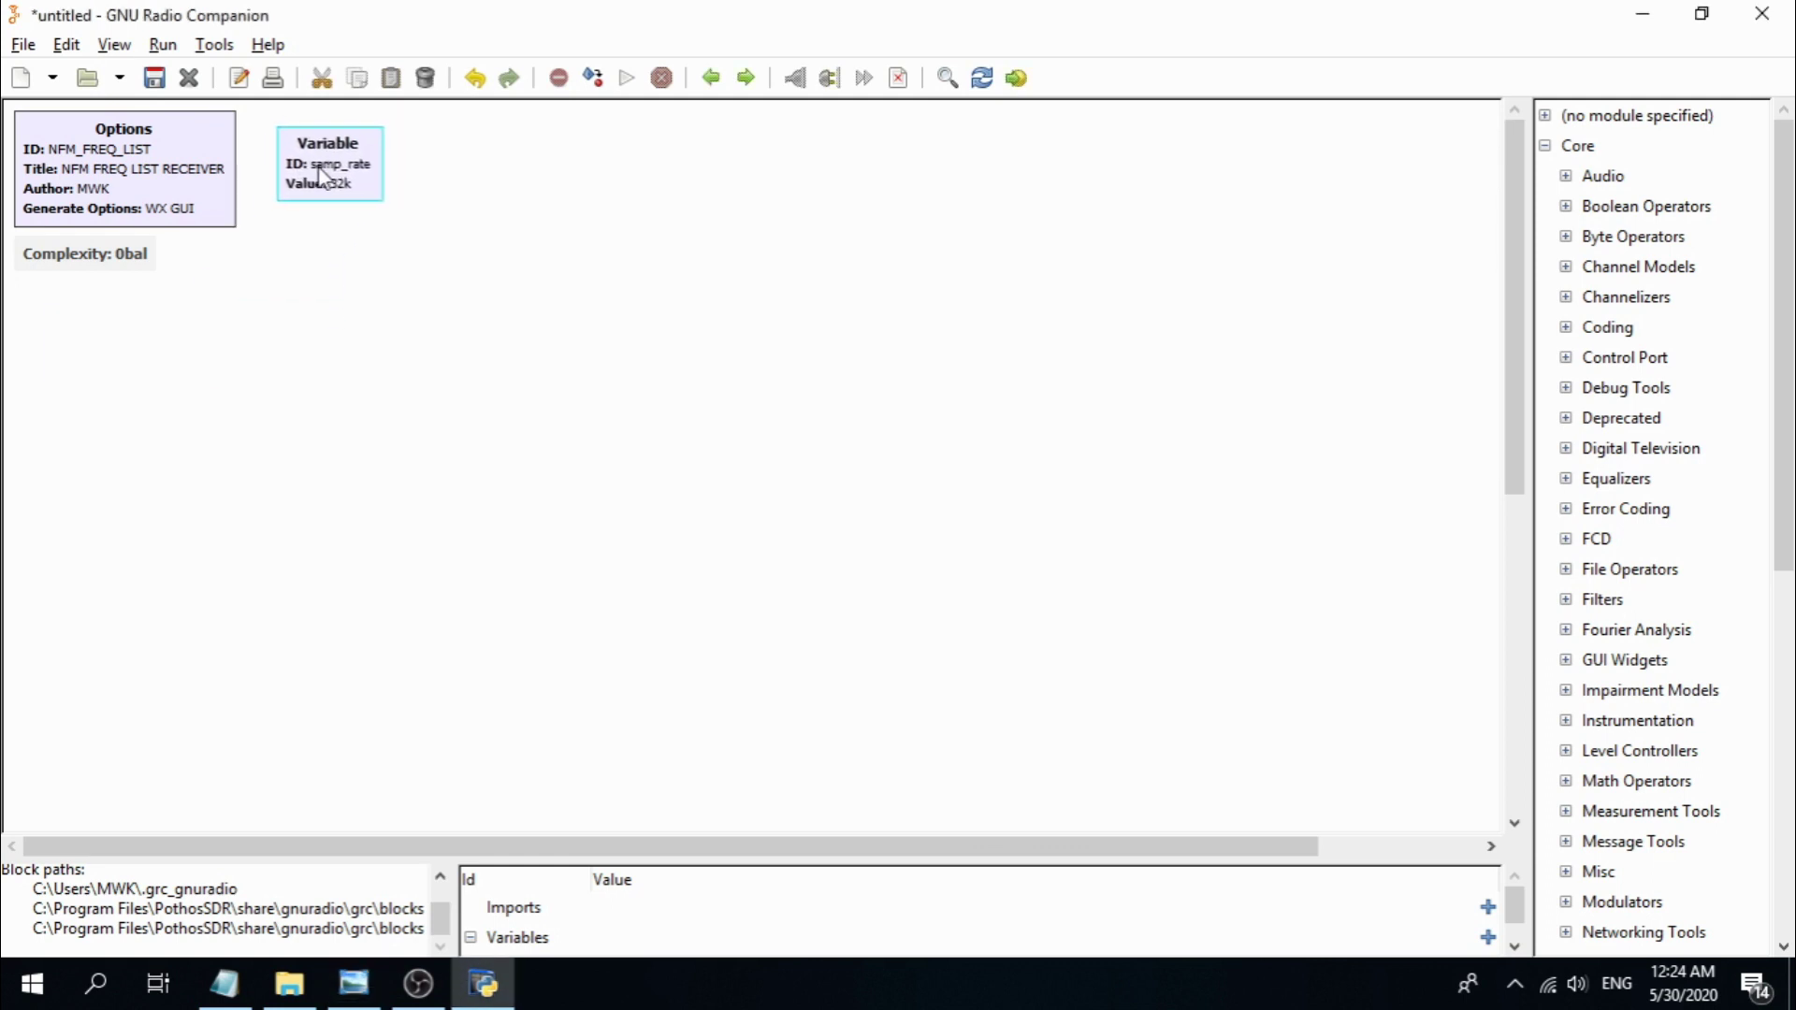
pyautogui.doubleClick(330, 178)
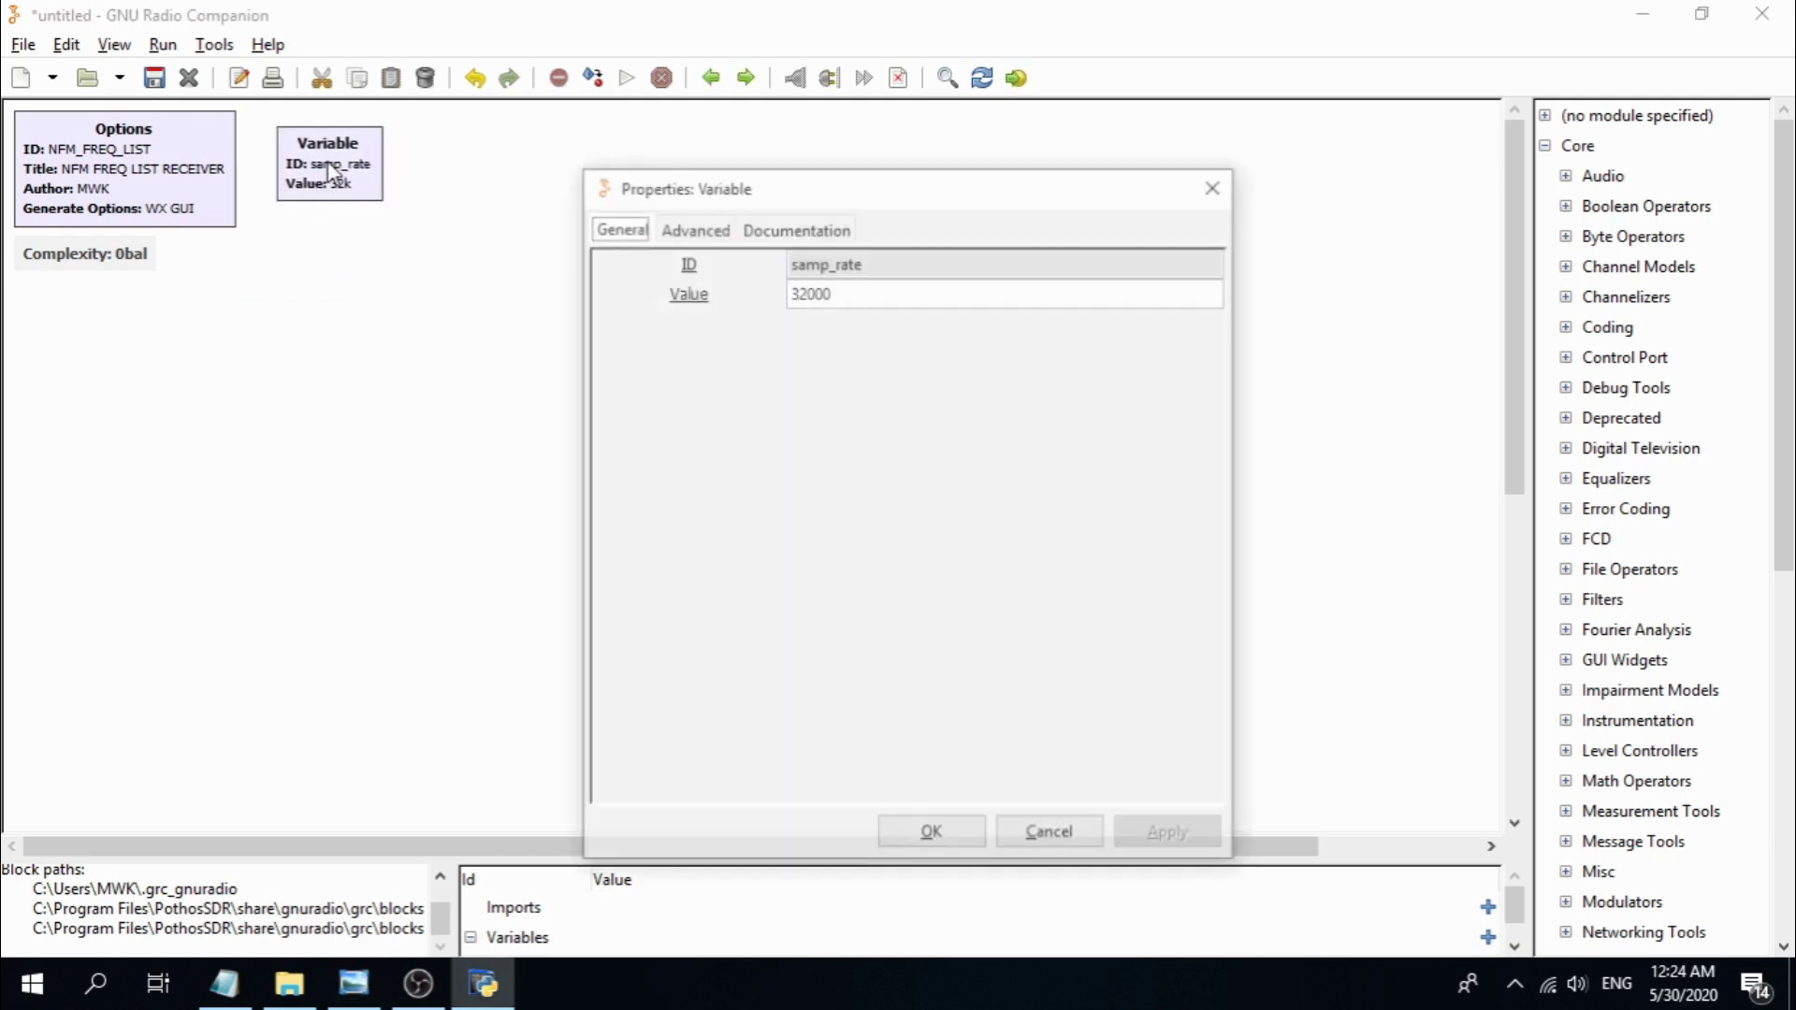
pyautogui.click(851, 293)
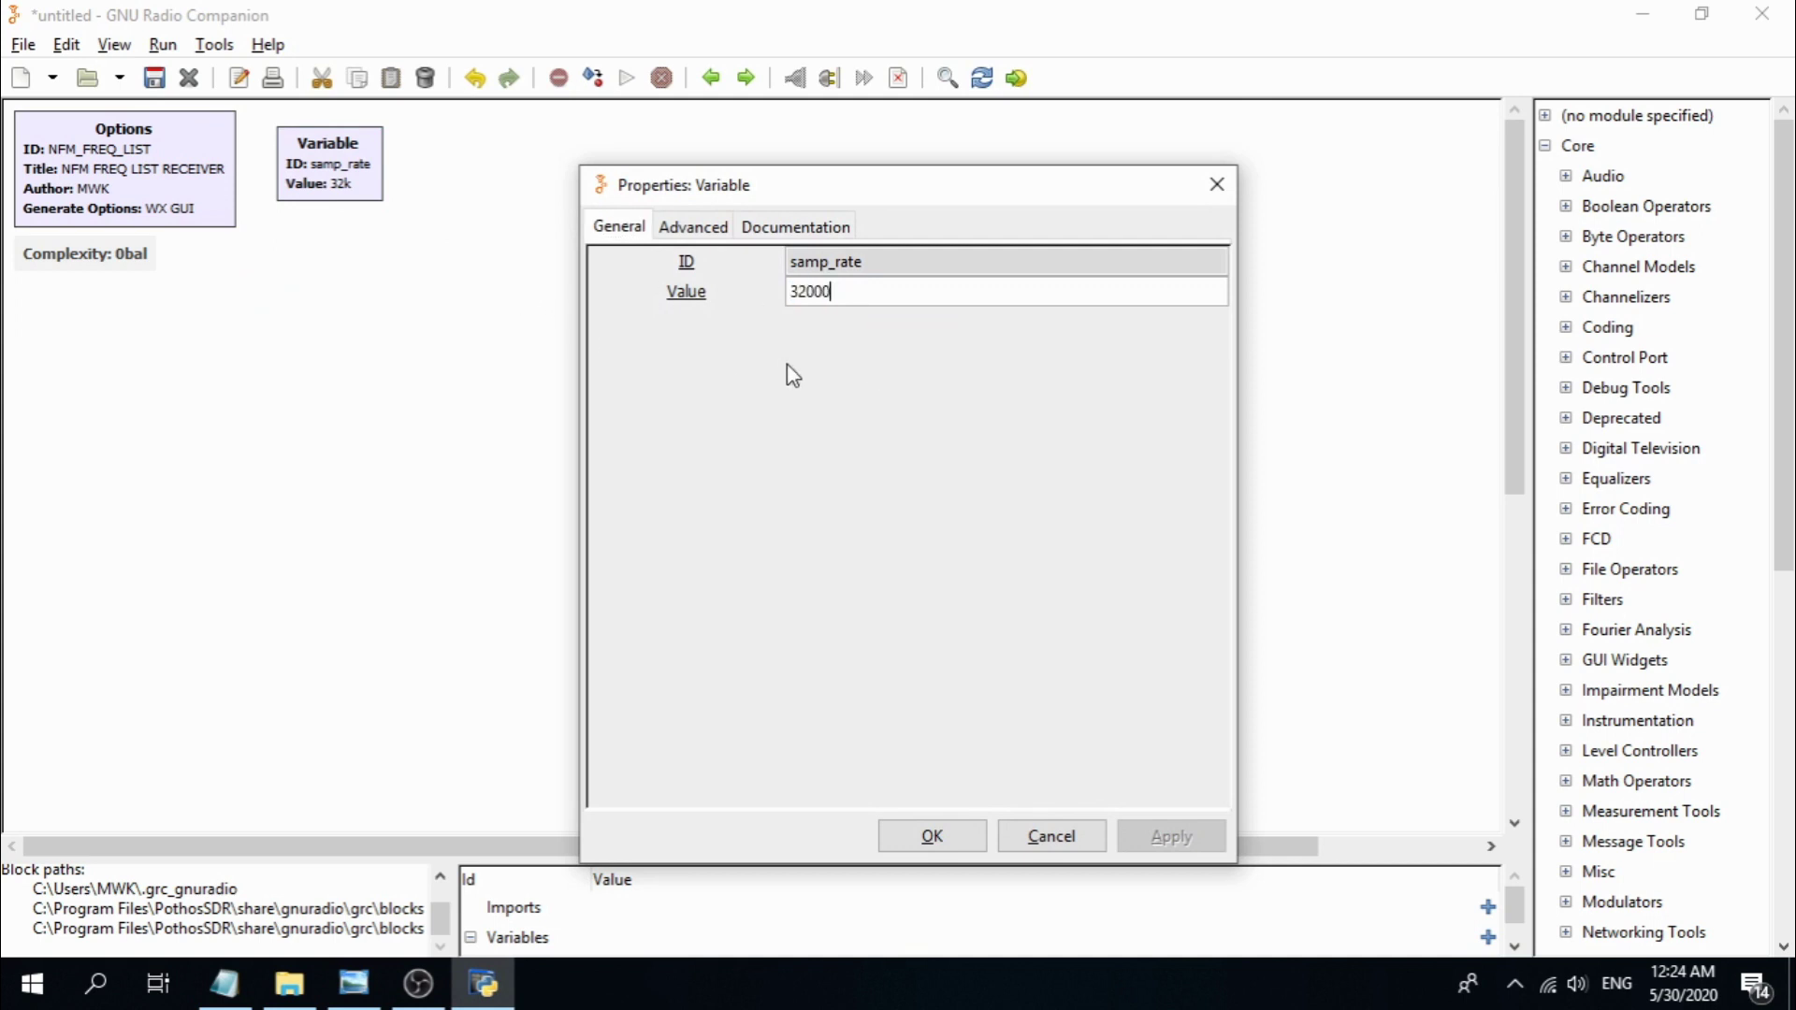
pyautogui.write('2')
pyautogui.write('E6')
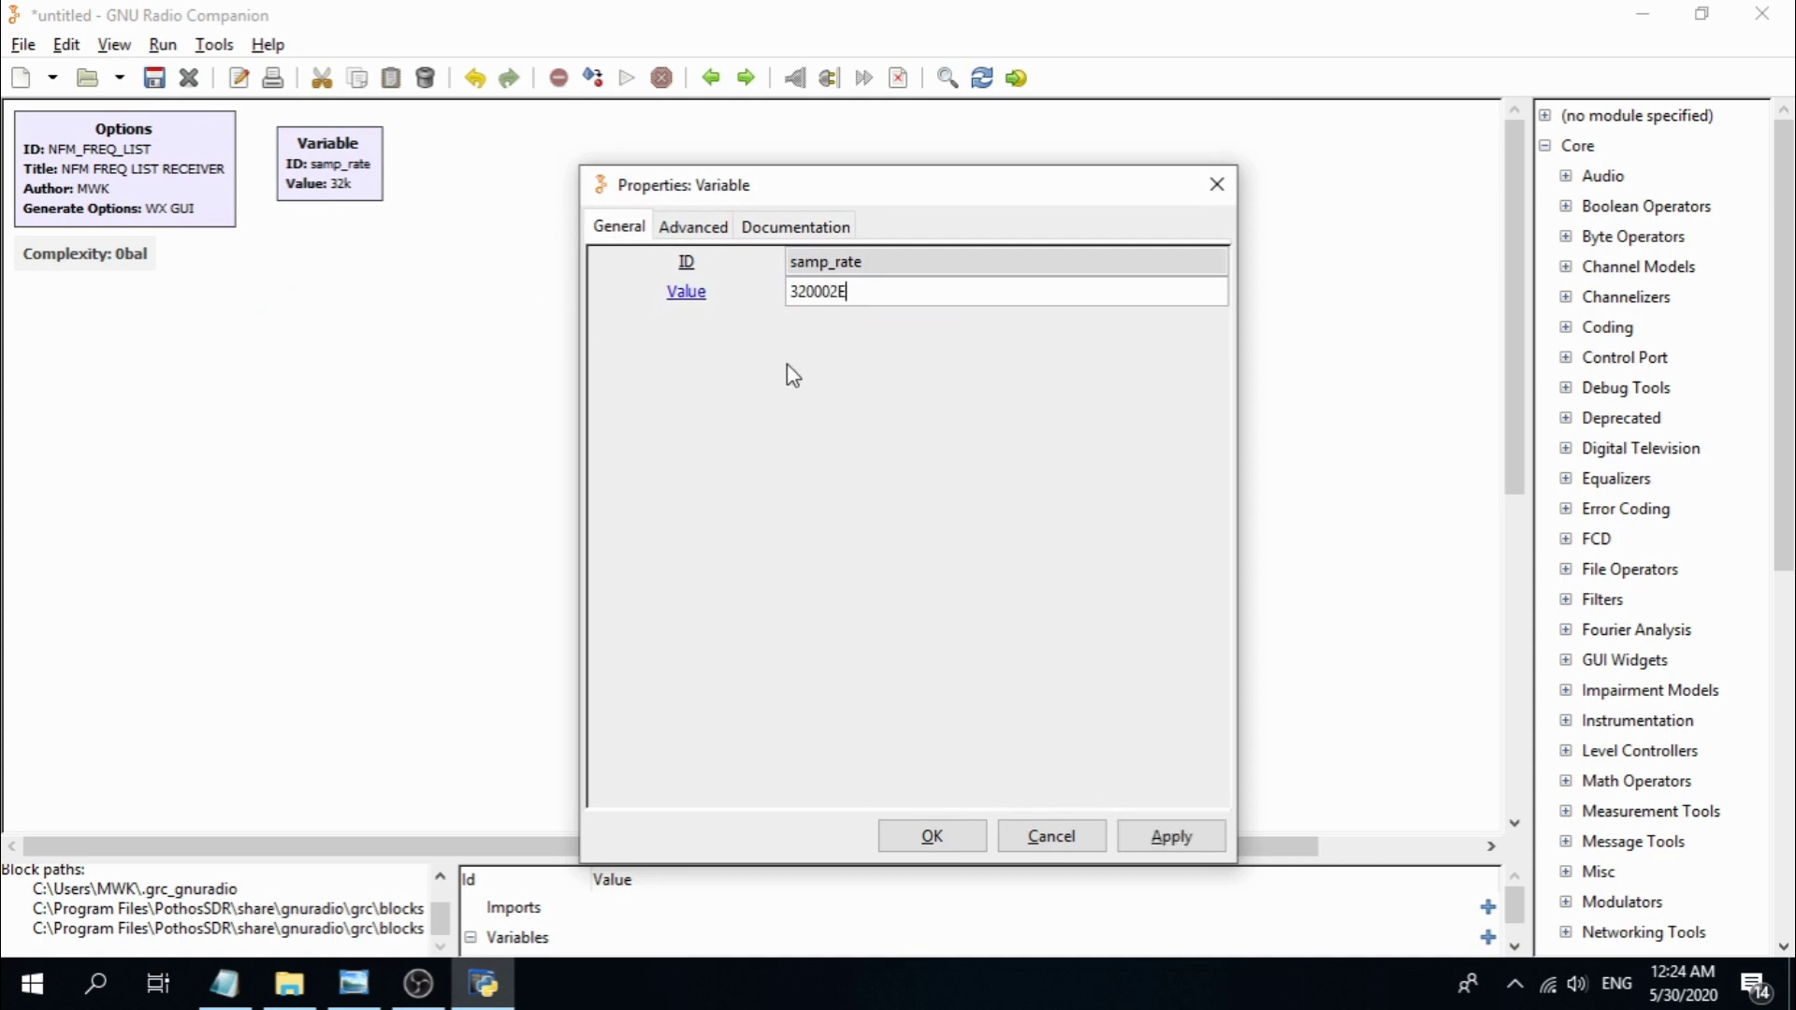
pyautogui.press('BackSpace')
pyautogui.press('BackSpace')
pyautogui.press('BackSpace')
pyautogui.press('BackSpace')
pyautogui.press('BackSpace')
pyautogui.press('BackSpace')
pyautogui.press('BackSpace')
pyautogui.press('BackSpace')
pyautogui.write('2e6')
pyautogui.click(945, 838)
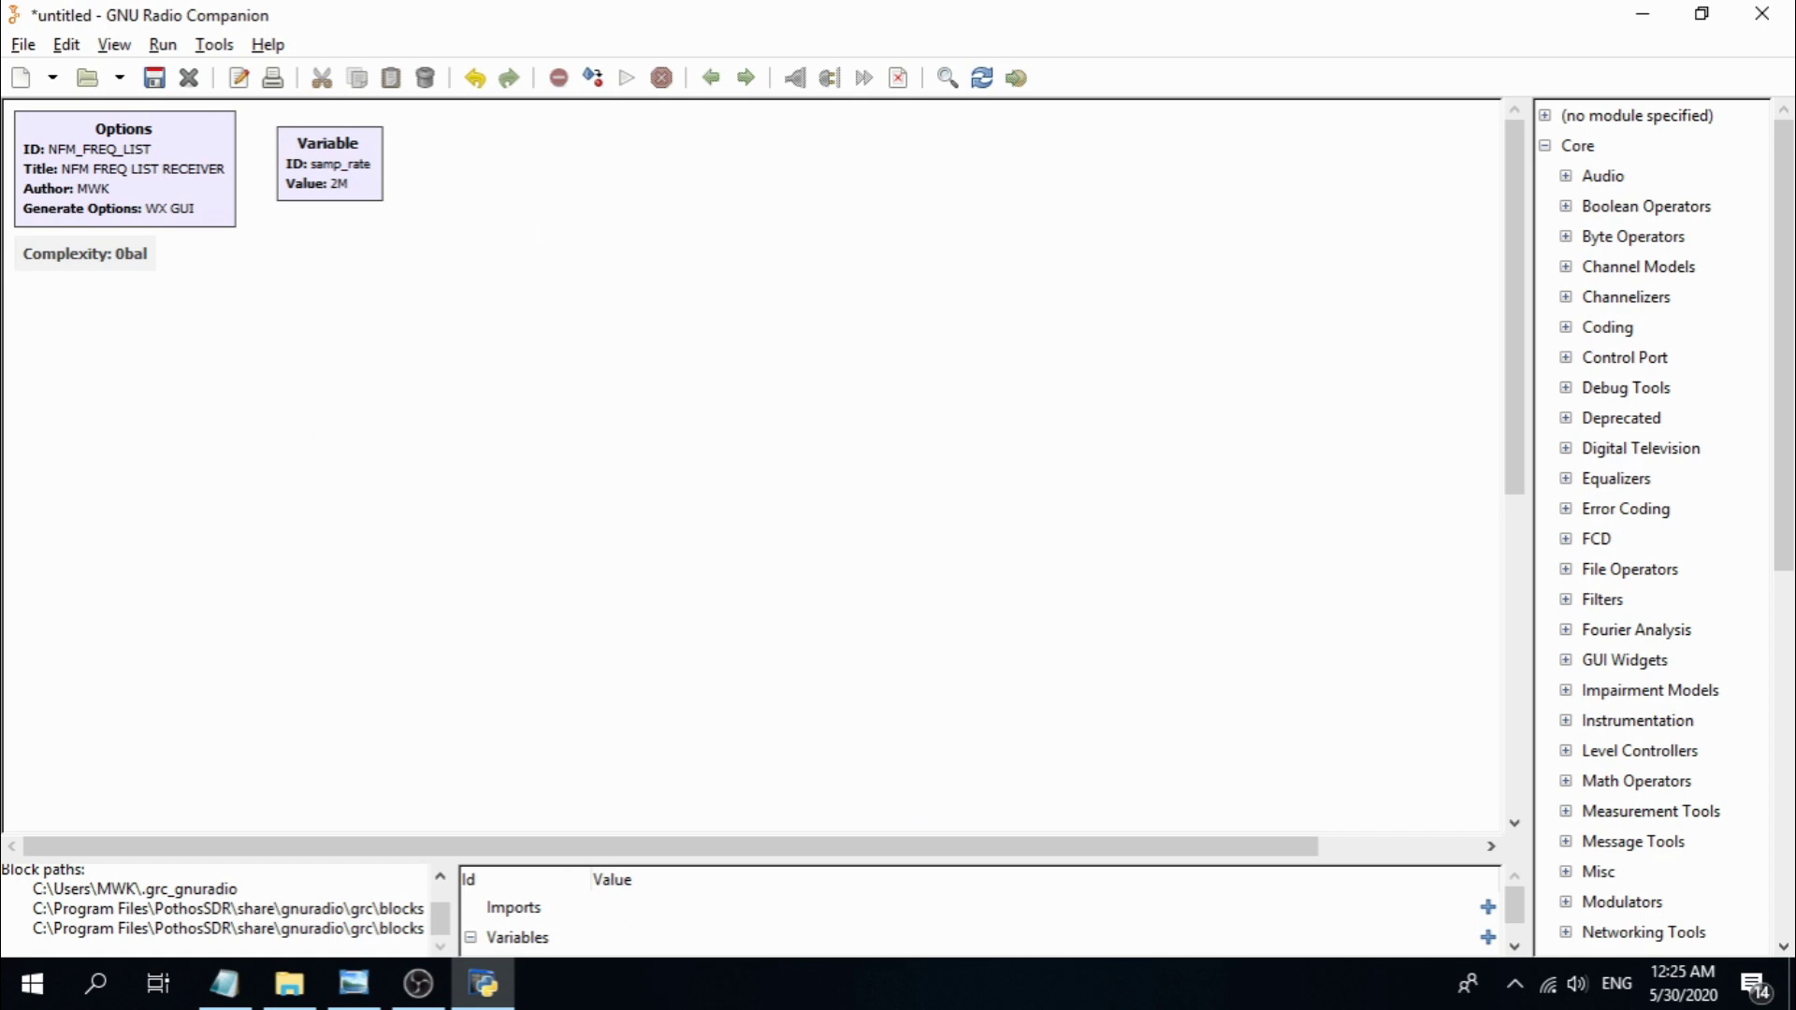
# - Find the Variable block in the block library, add it to the flowgraph, and place it beside the samp_rate block
pyautogui.hotkey('alt', 'Tab')
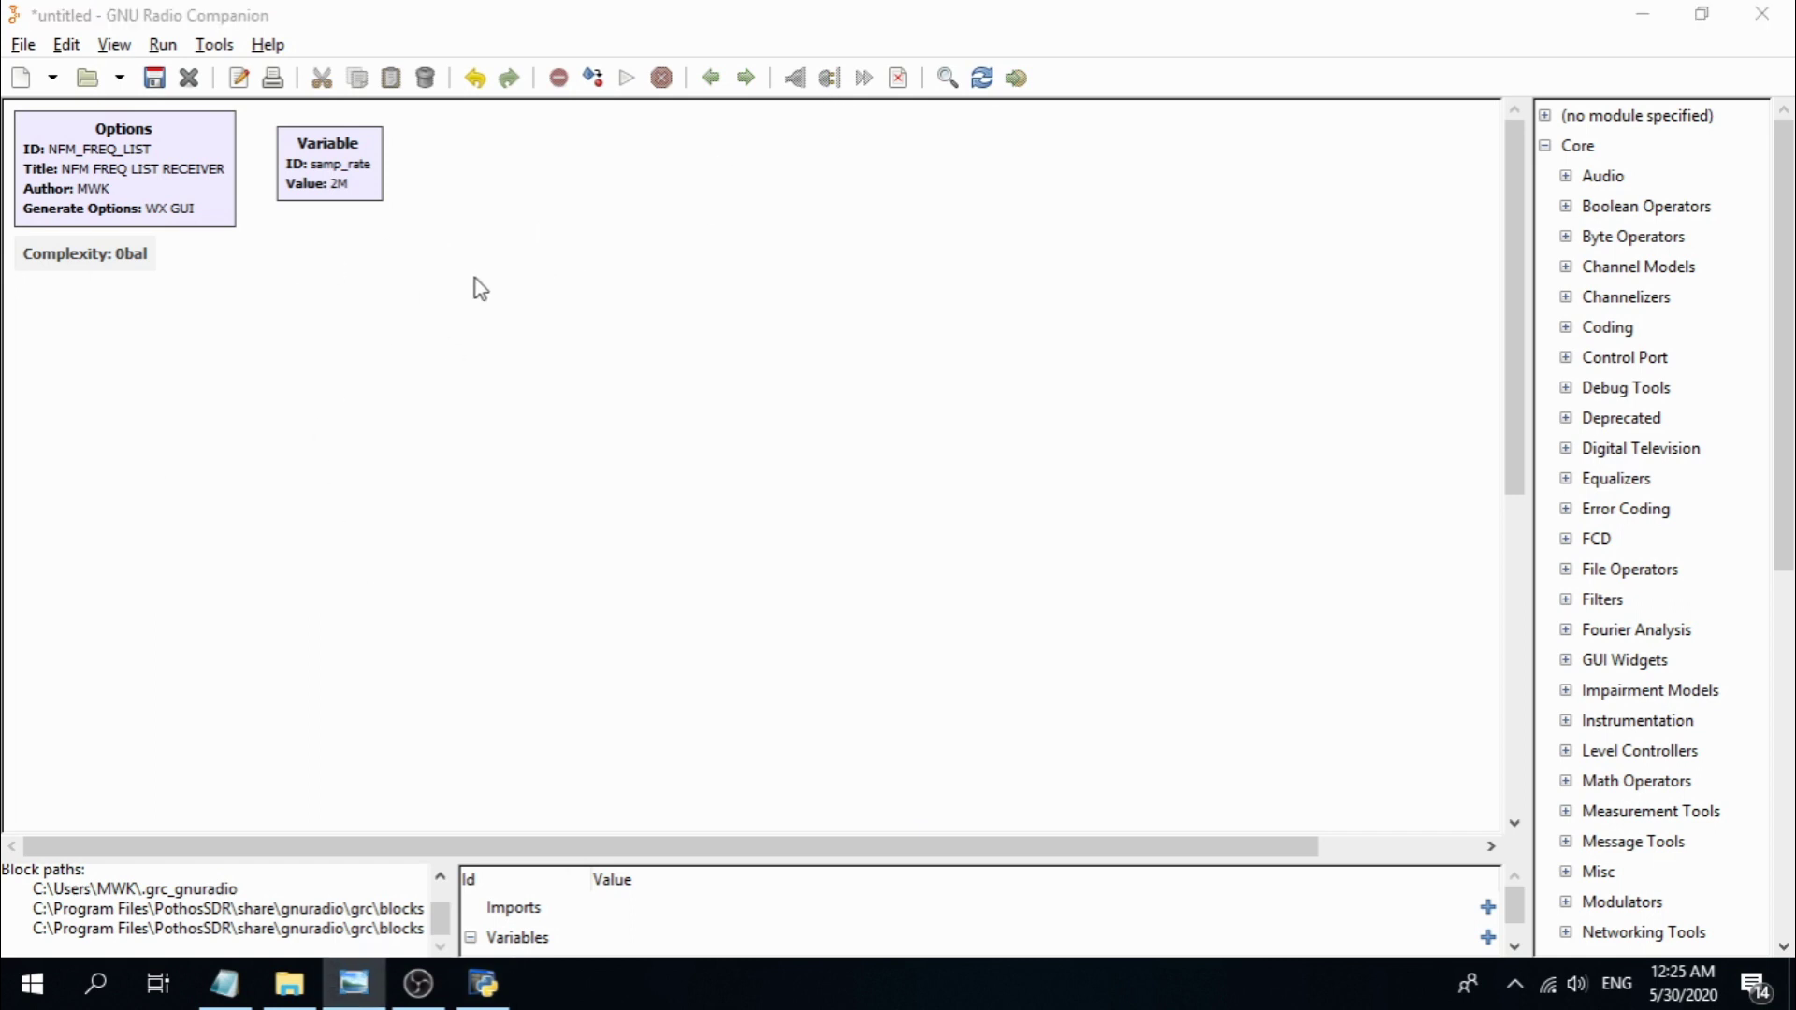
pyautogui.click(945, 79)
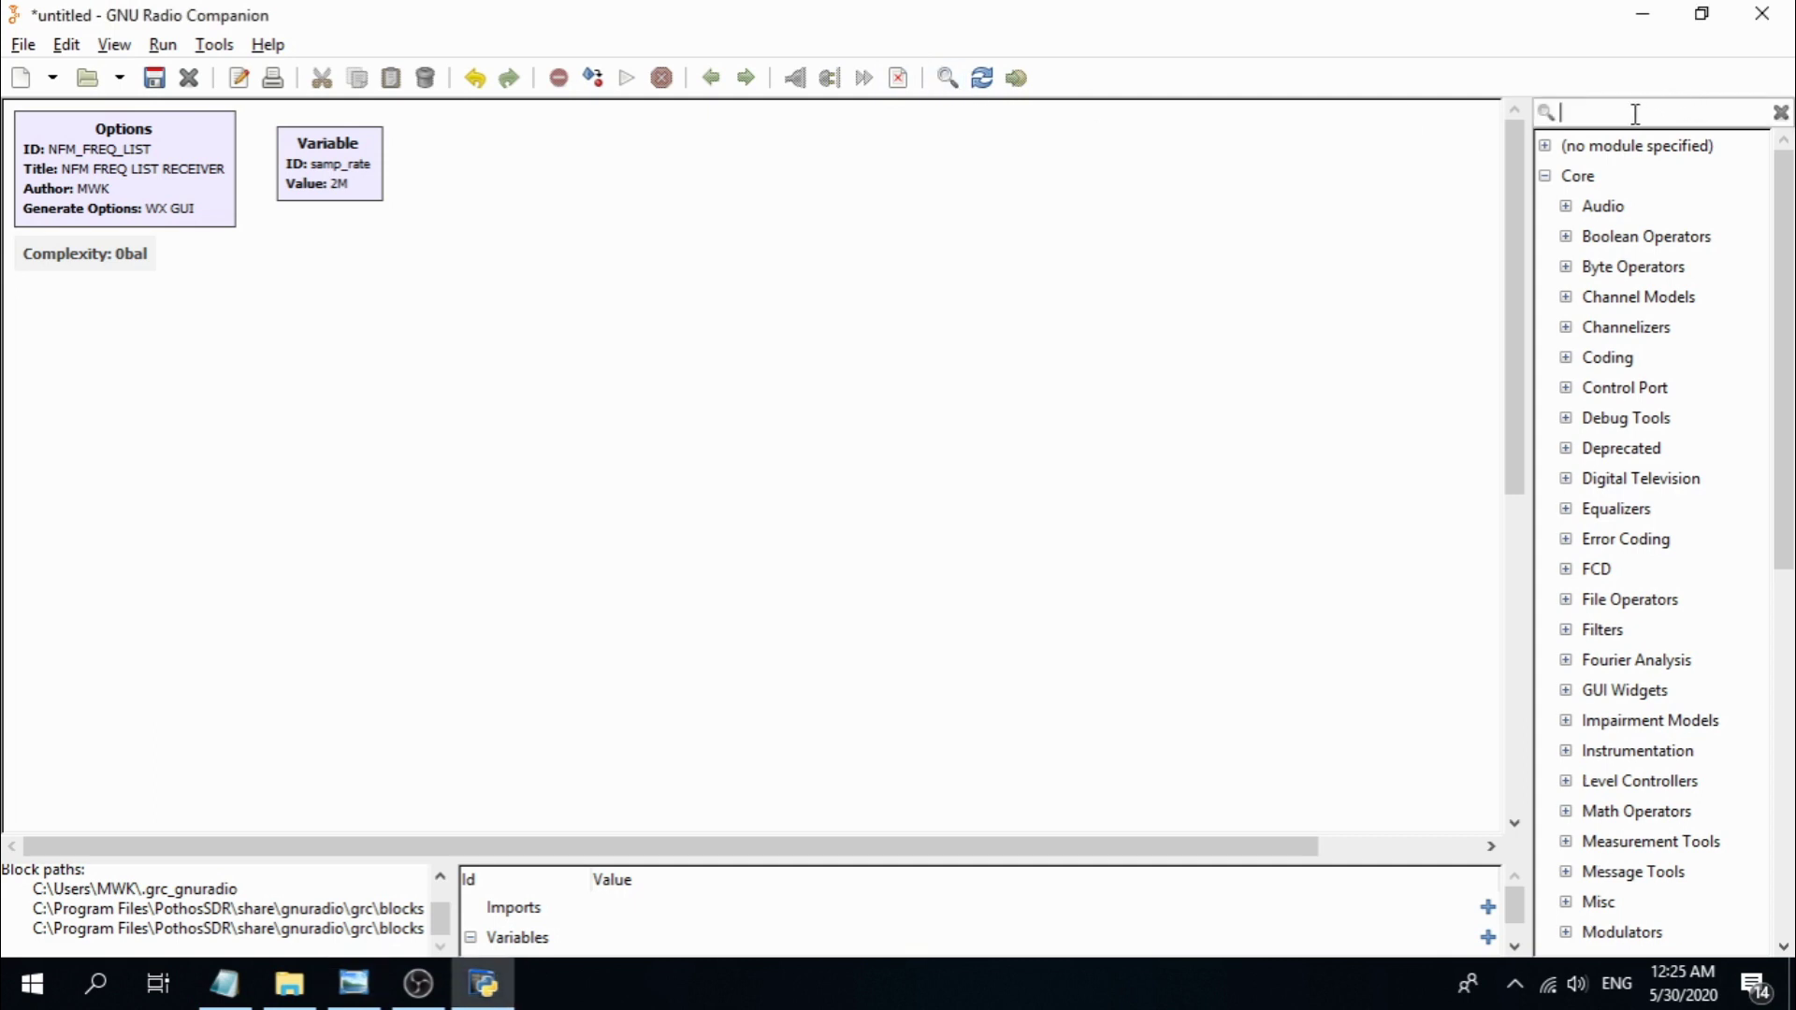
pyautogui.write('varia')
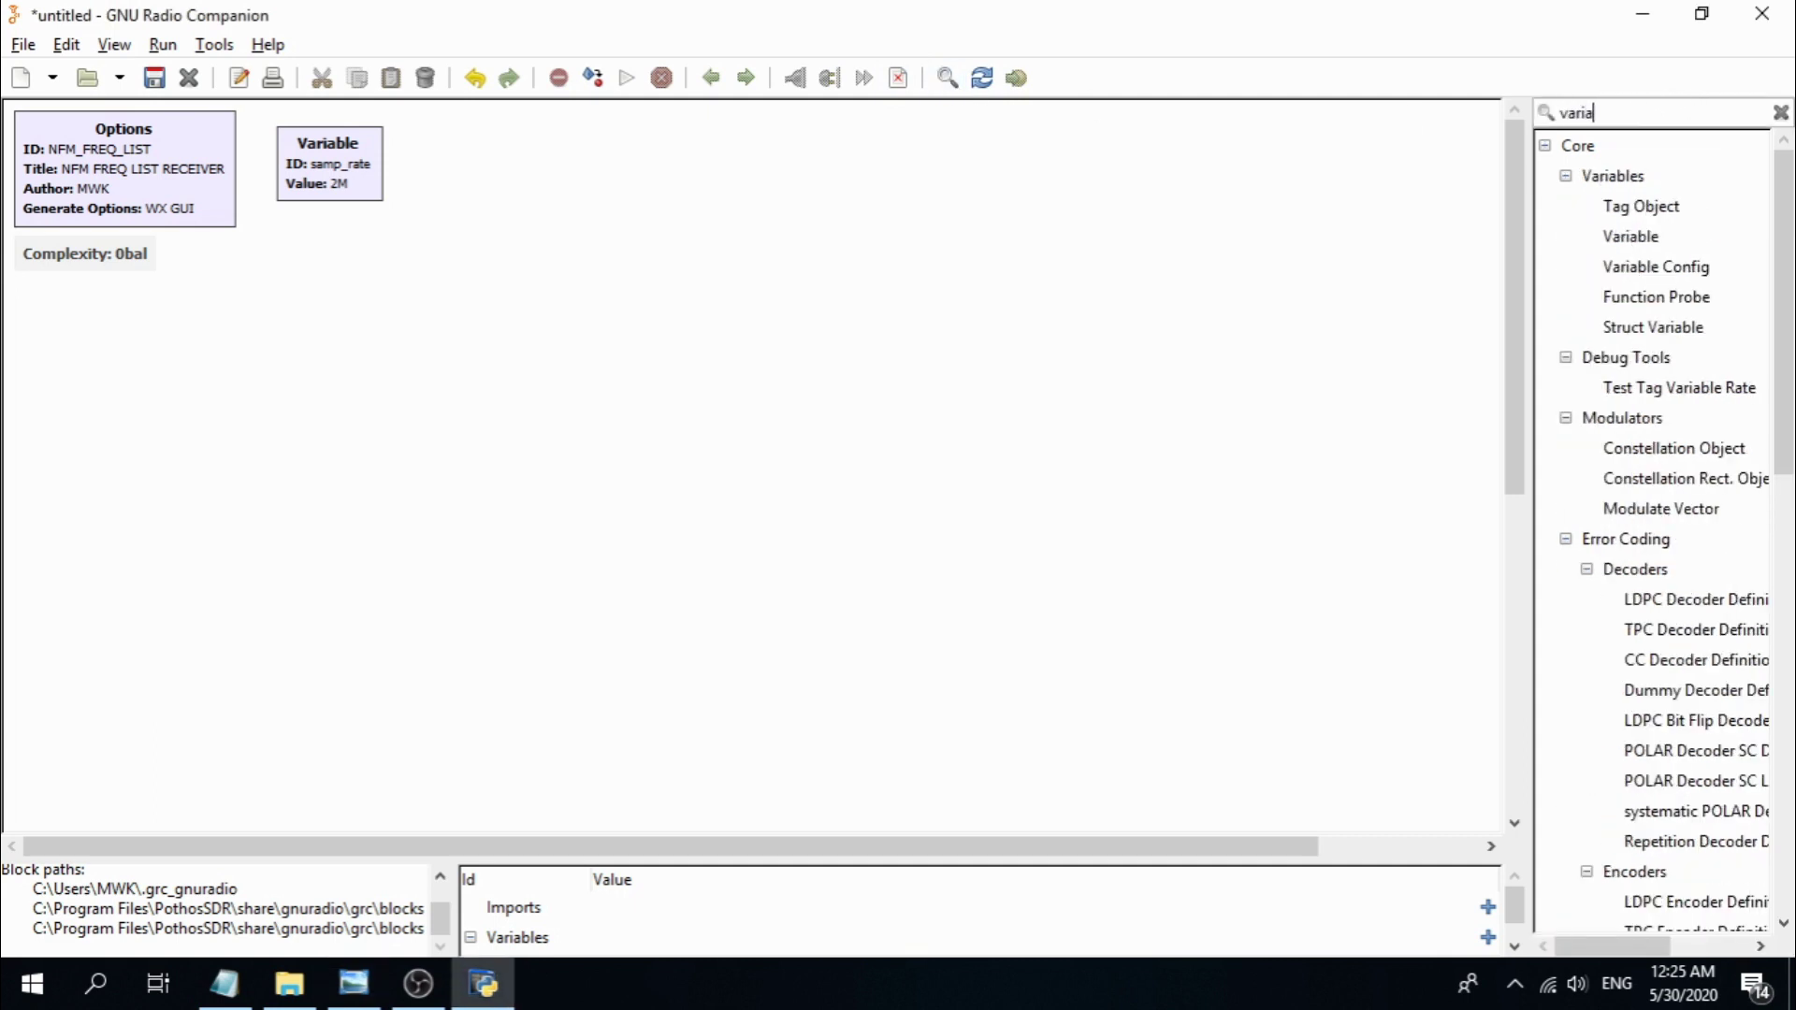
pyautogui.doubleClick(1656, 246)
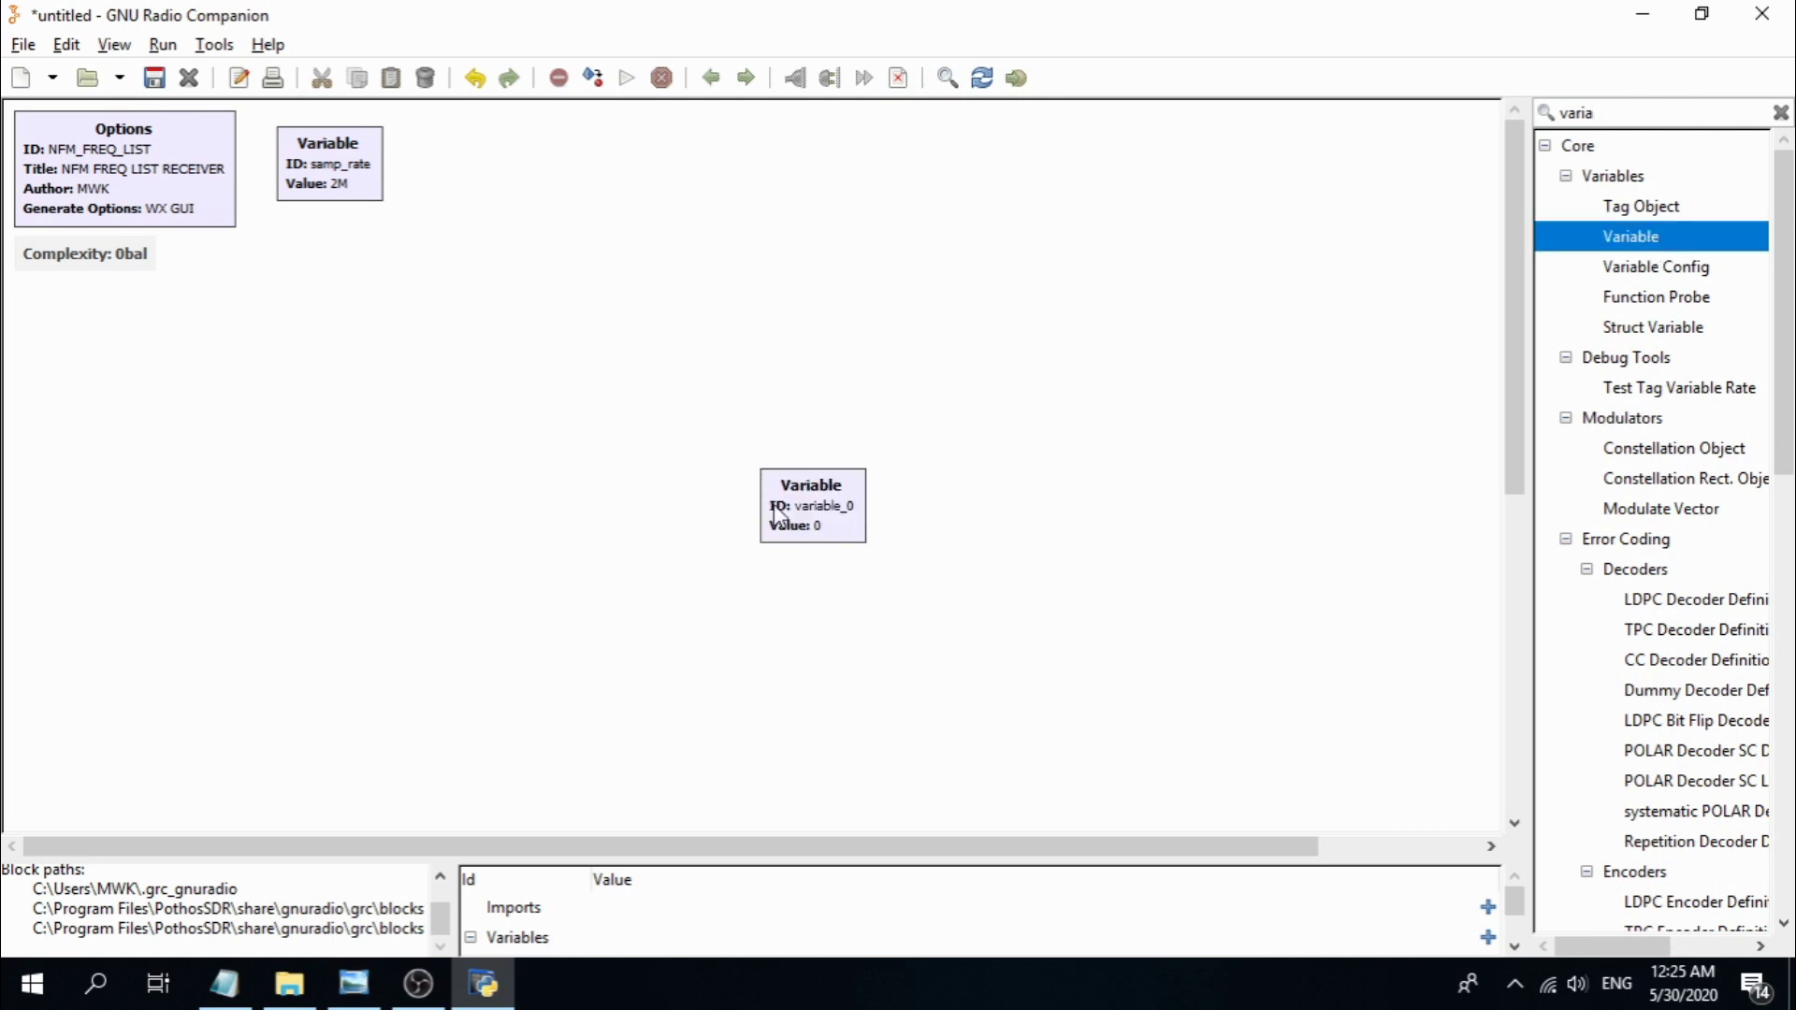
pyautogui.moveTo(771, 502); pyautogui.dragTo(436, 163)
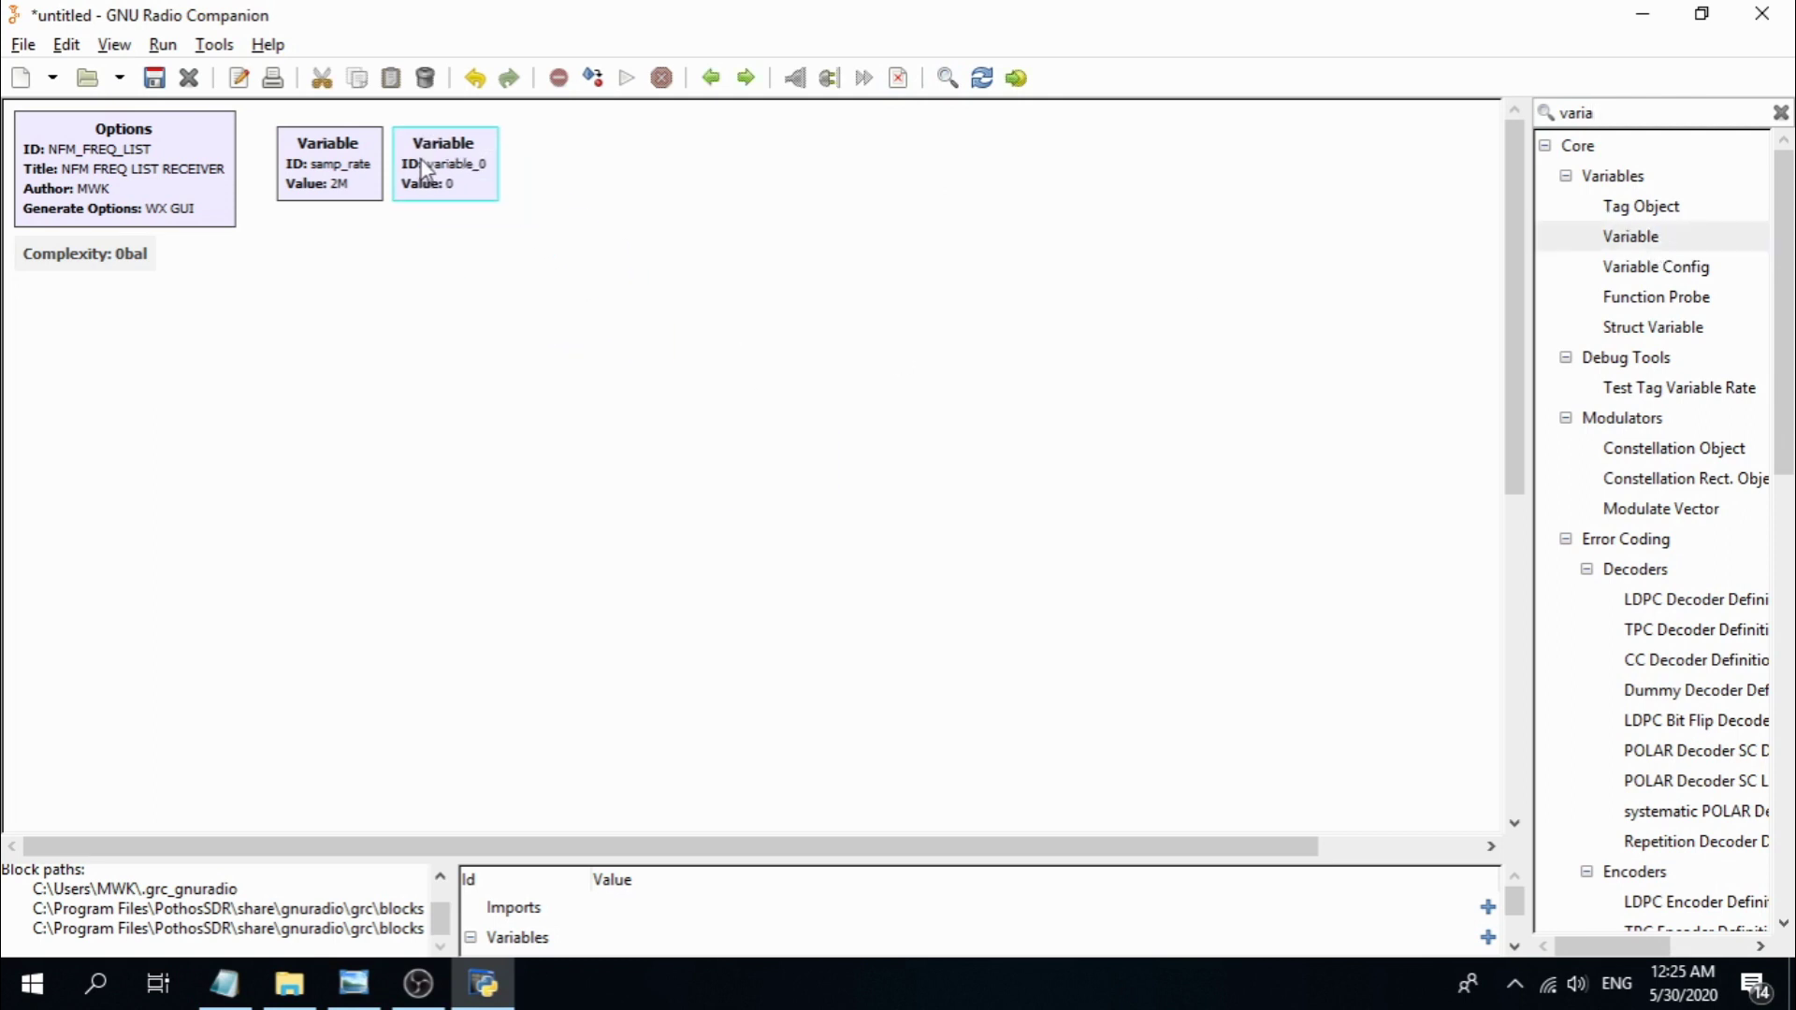
# - Set the new Variable block's ID to down_rate and its value to 250e3, and accept the properties
pyautogui.doubleClick(453, 159)
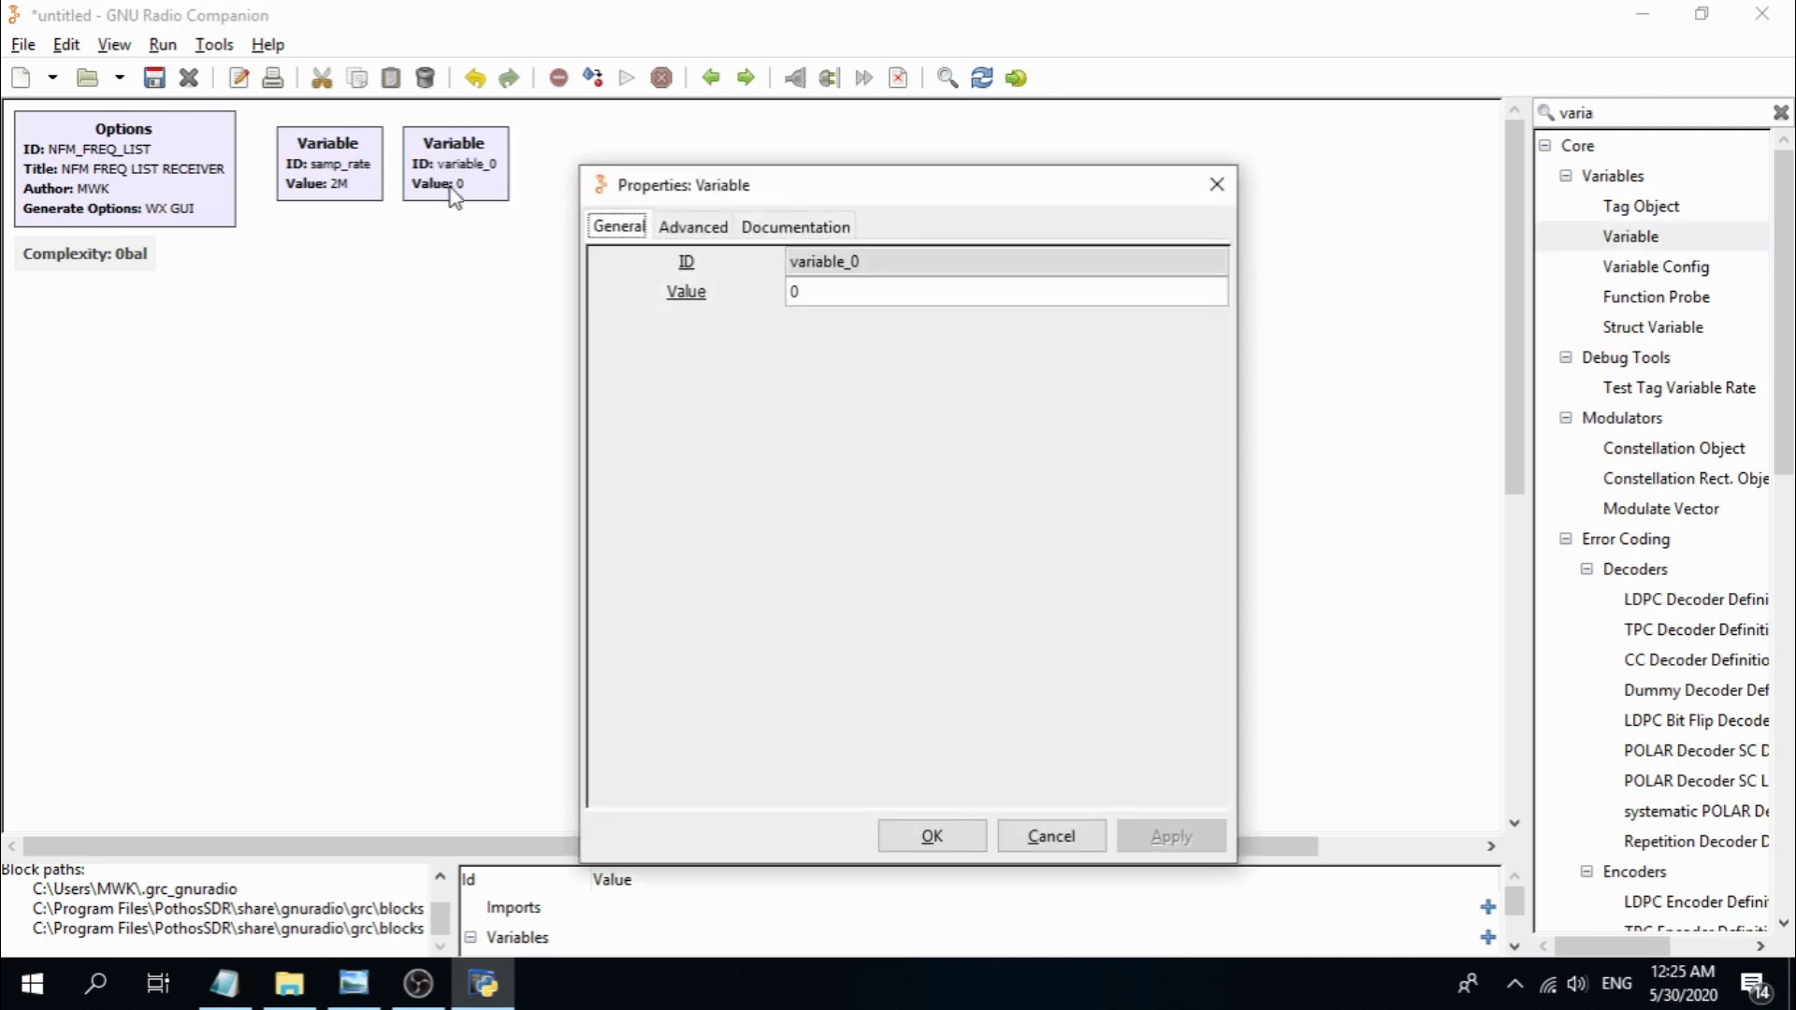
pyautogui.click(884, 261)
pyautogui.doubleClick(884, 261)
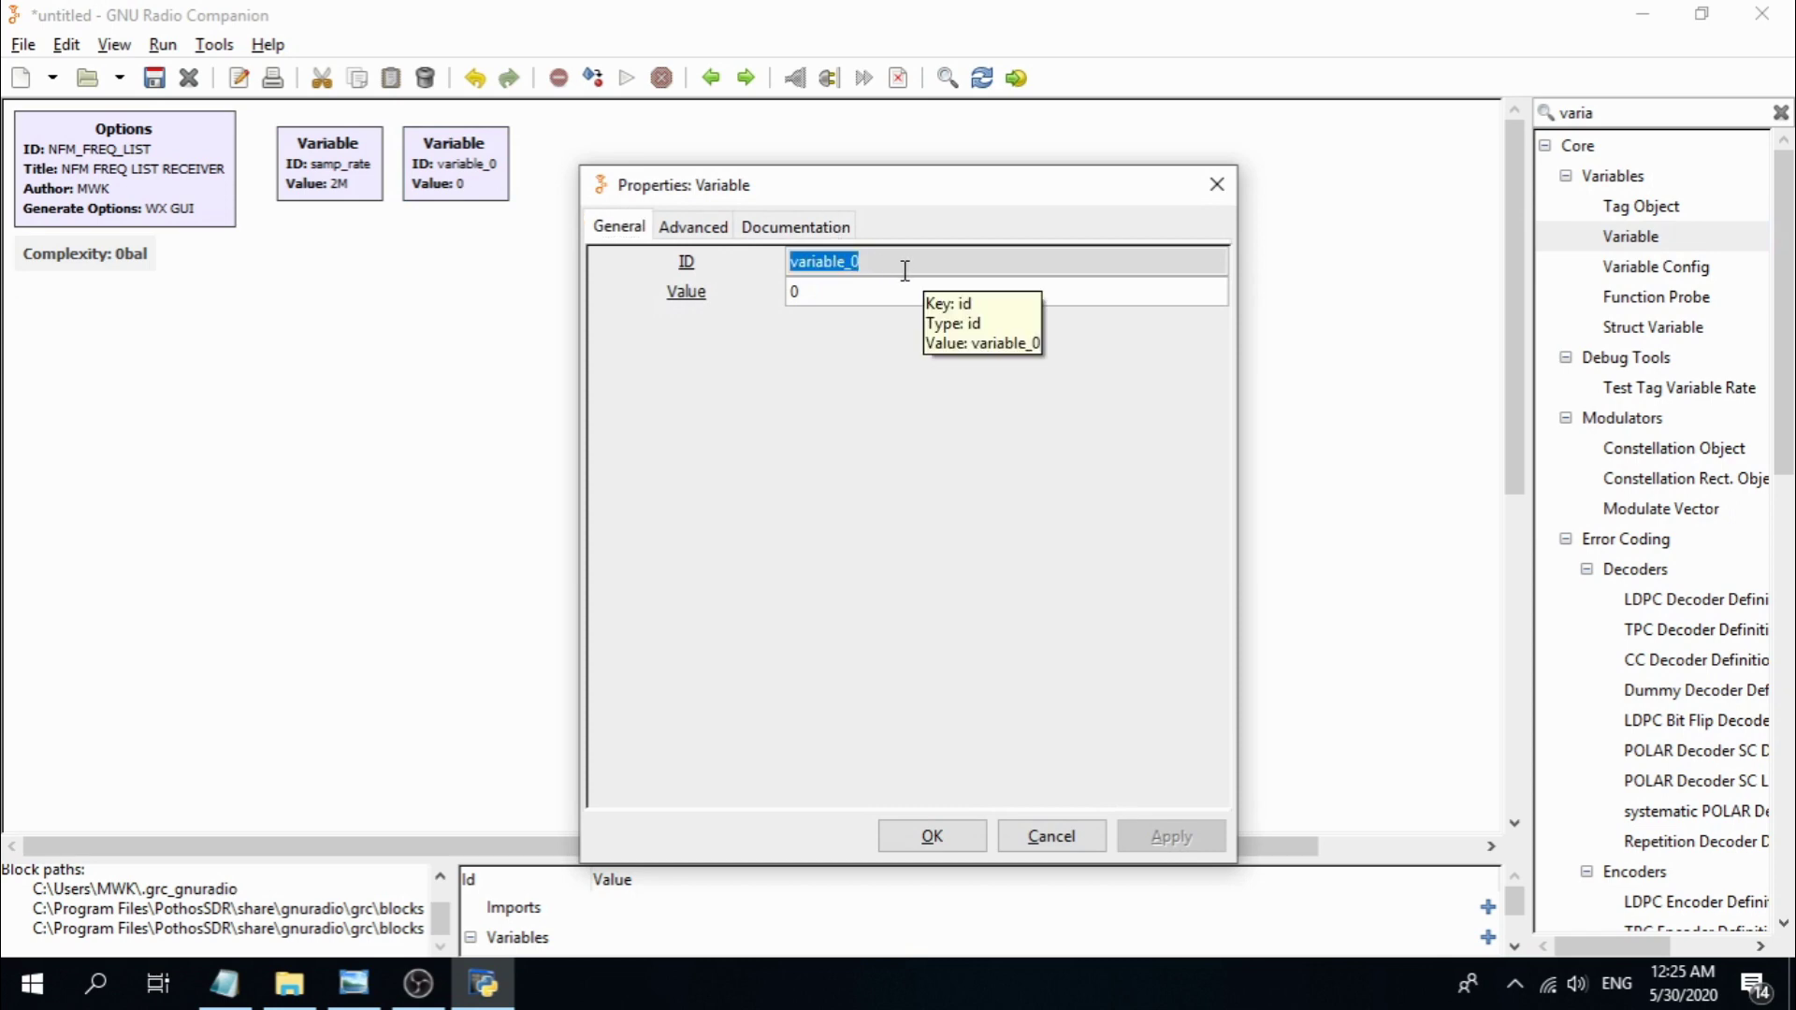
pyautogui.write('down')
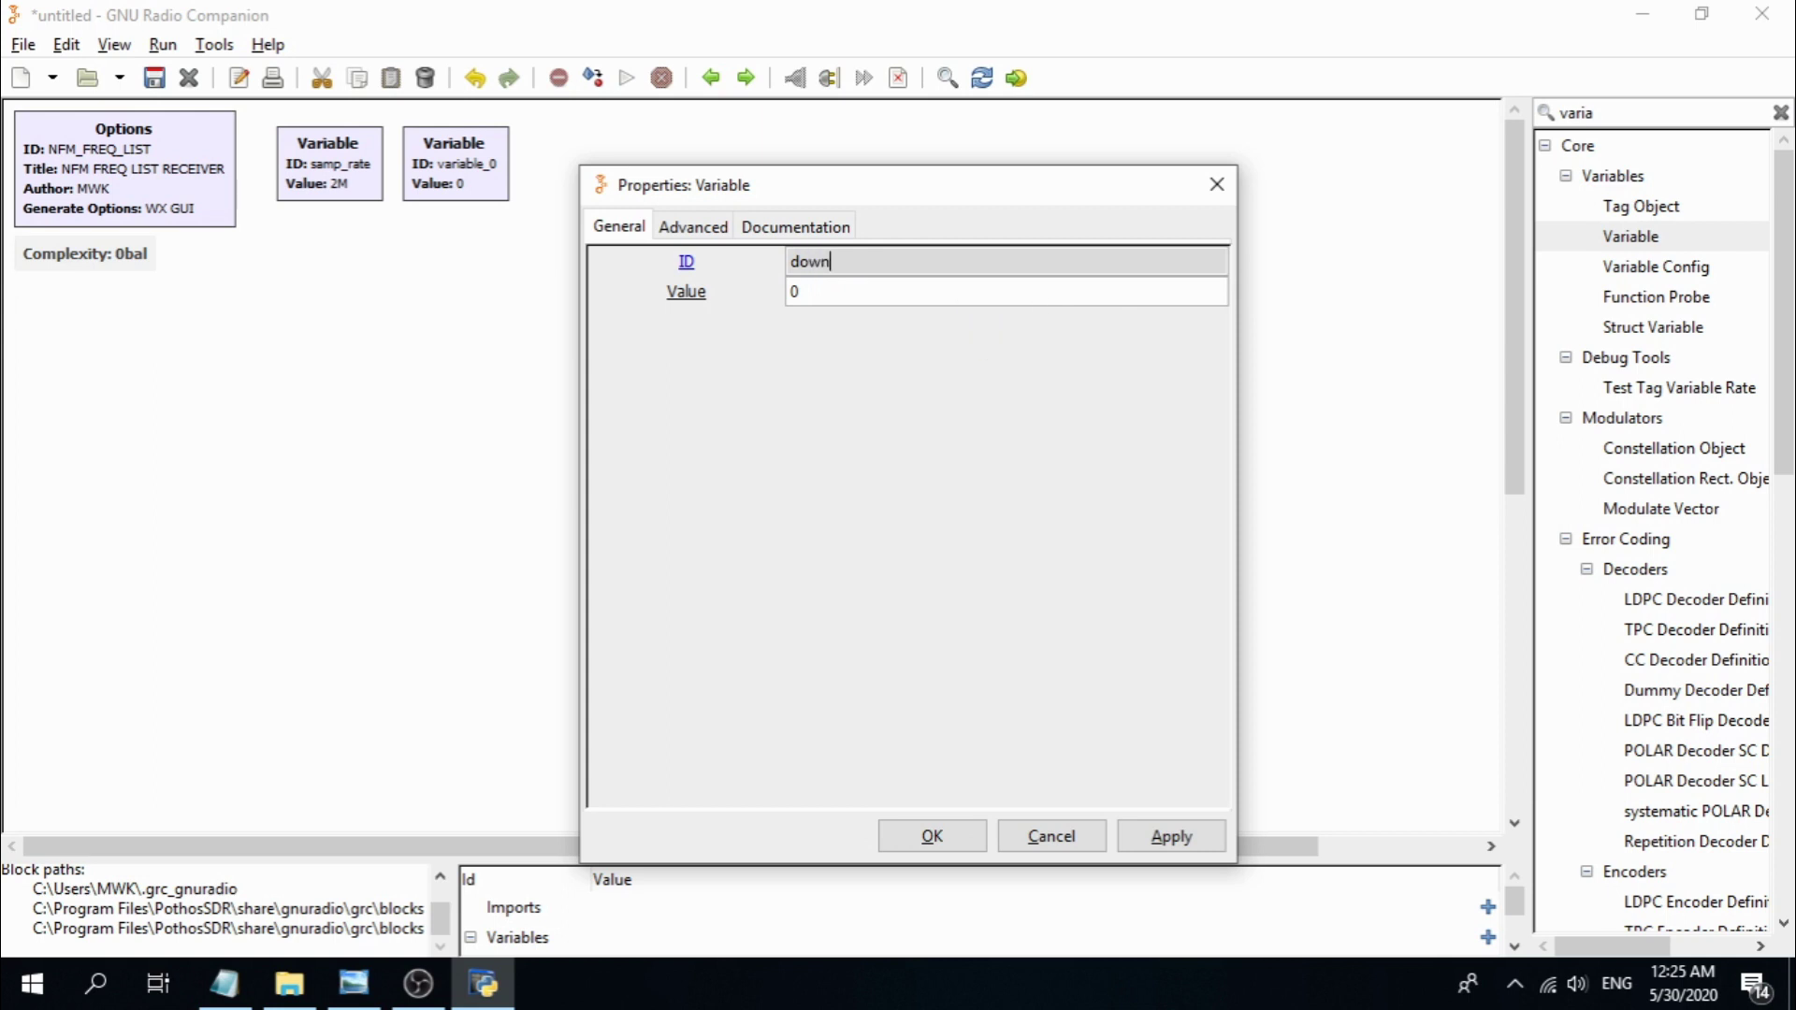
pyautogui.write('_rate')
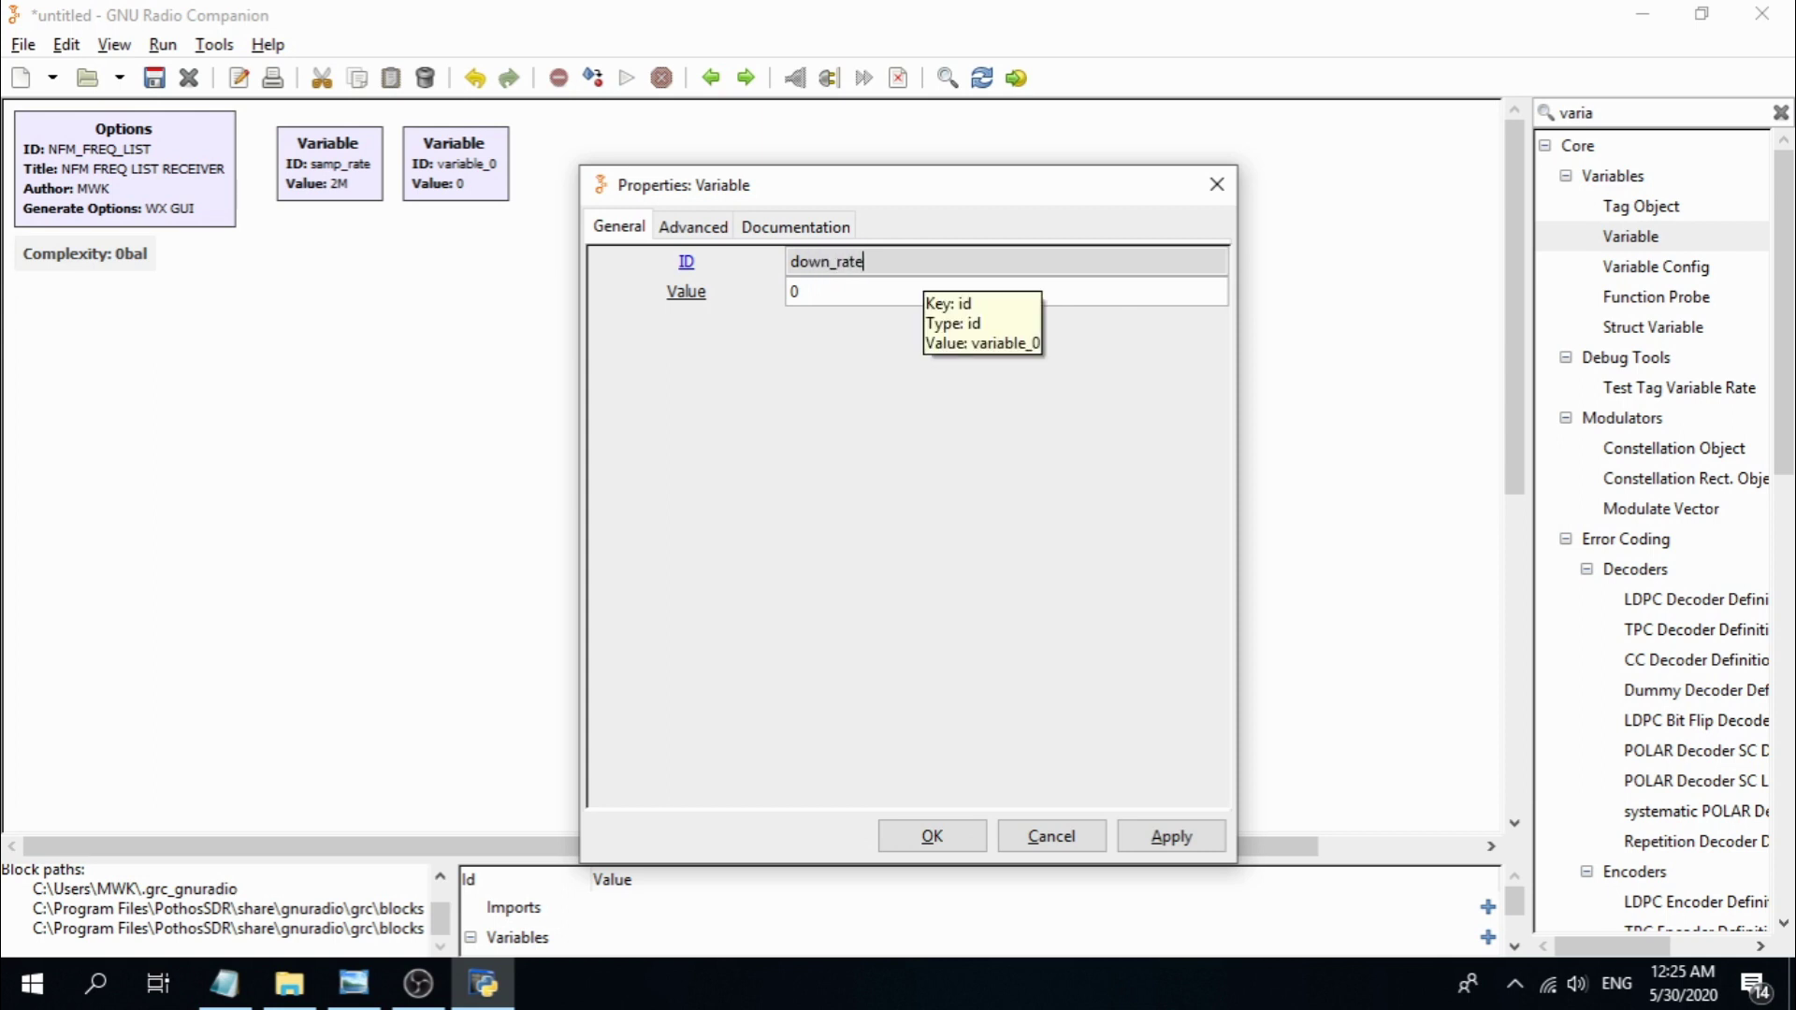
pyautogui.click(874, 296)
pyautogui.doubleClick(876, 295)
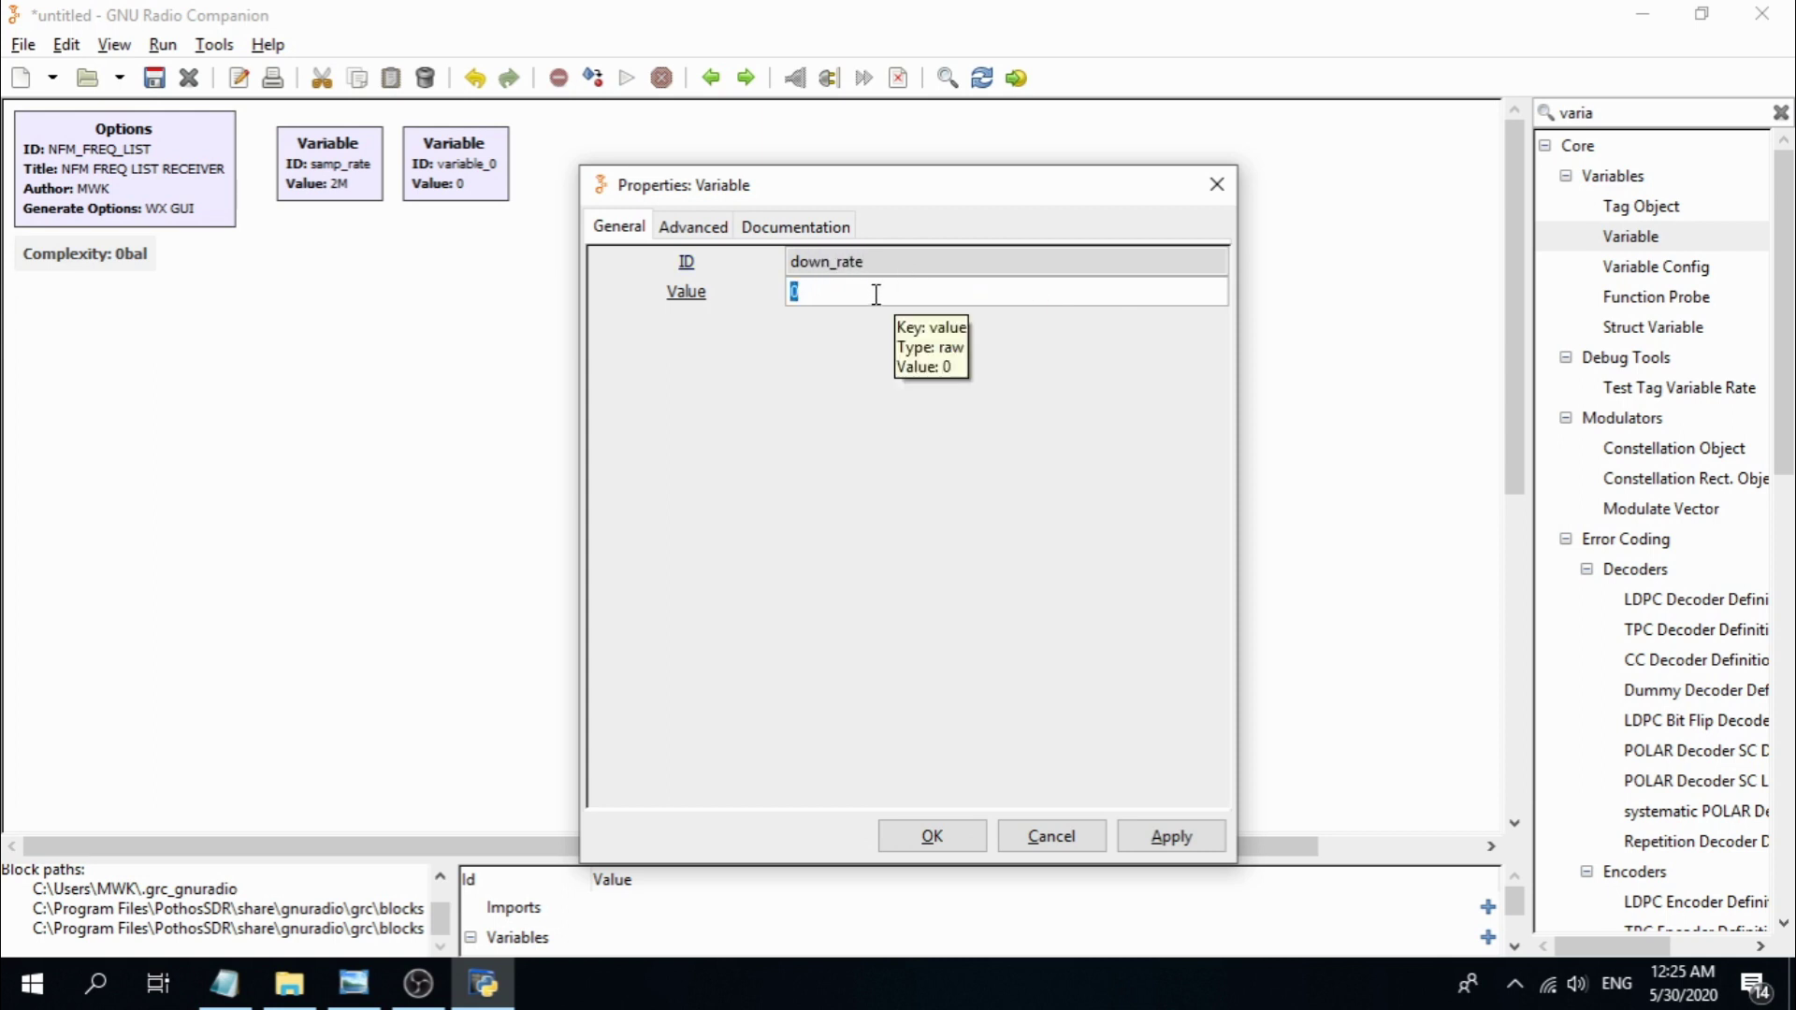
pyautogui.write('250e3')
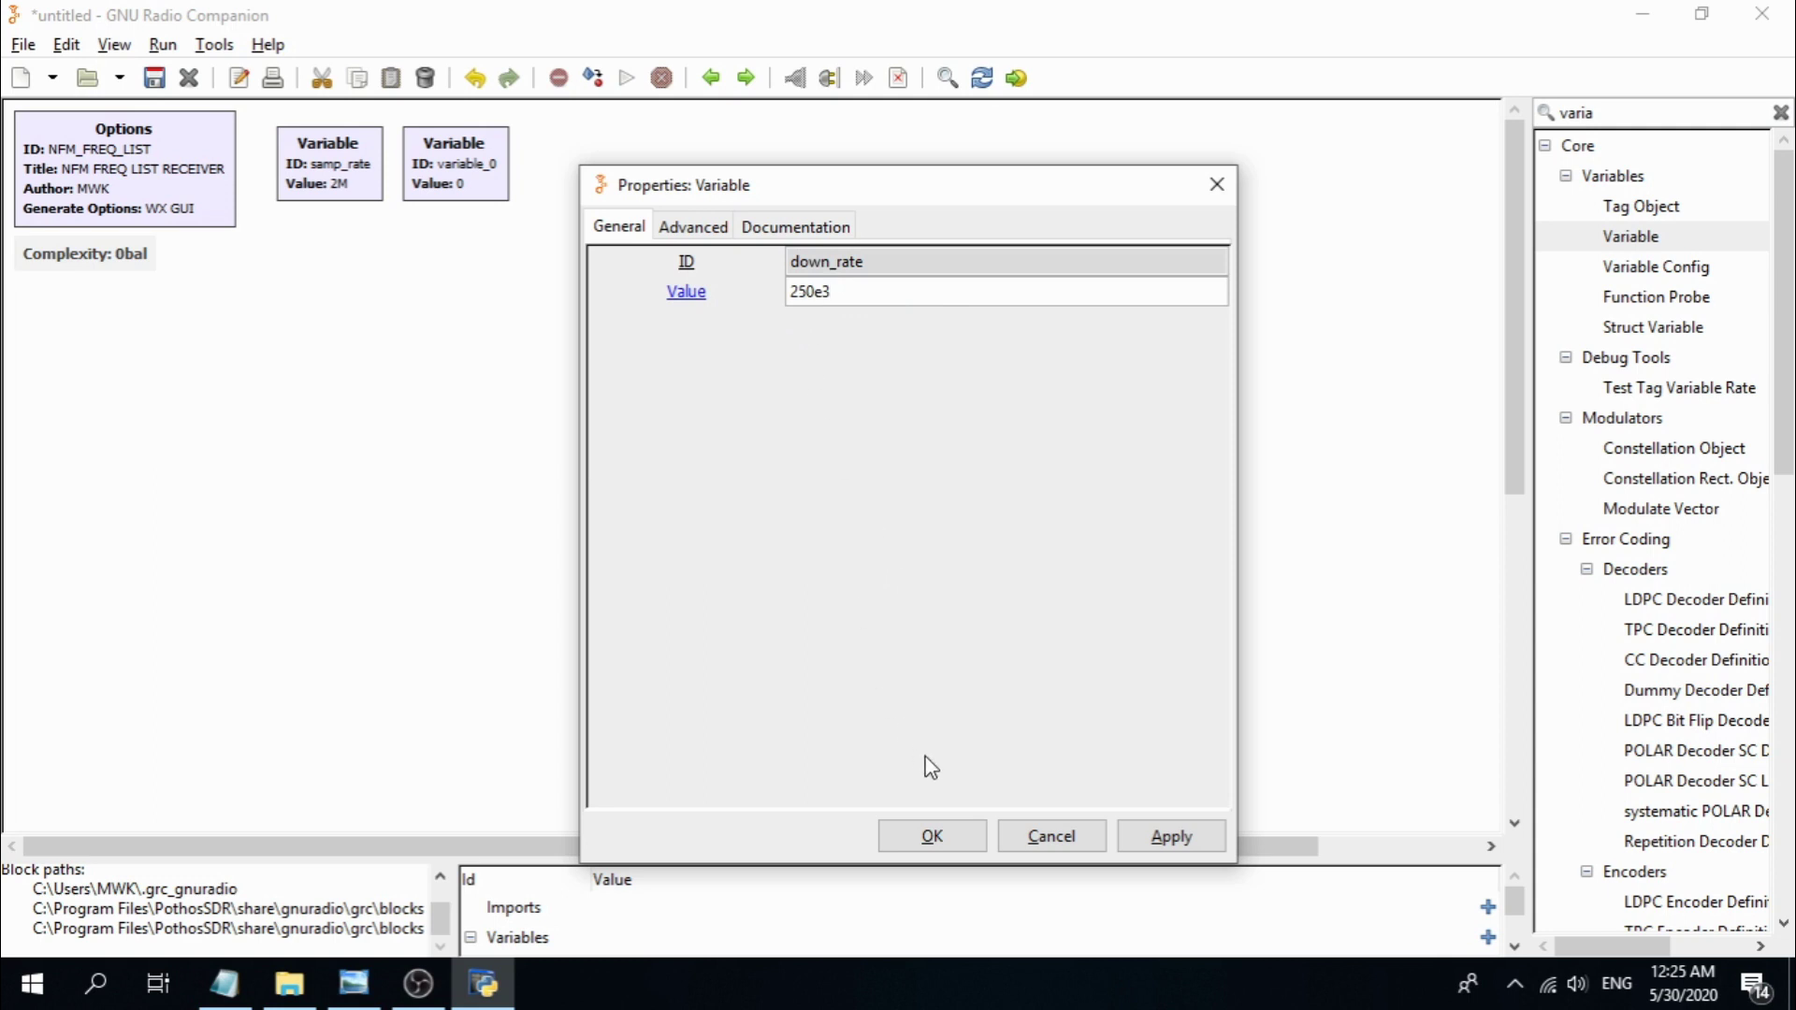
pyautogui.click(922, 847)
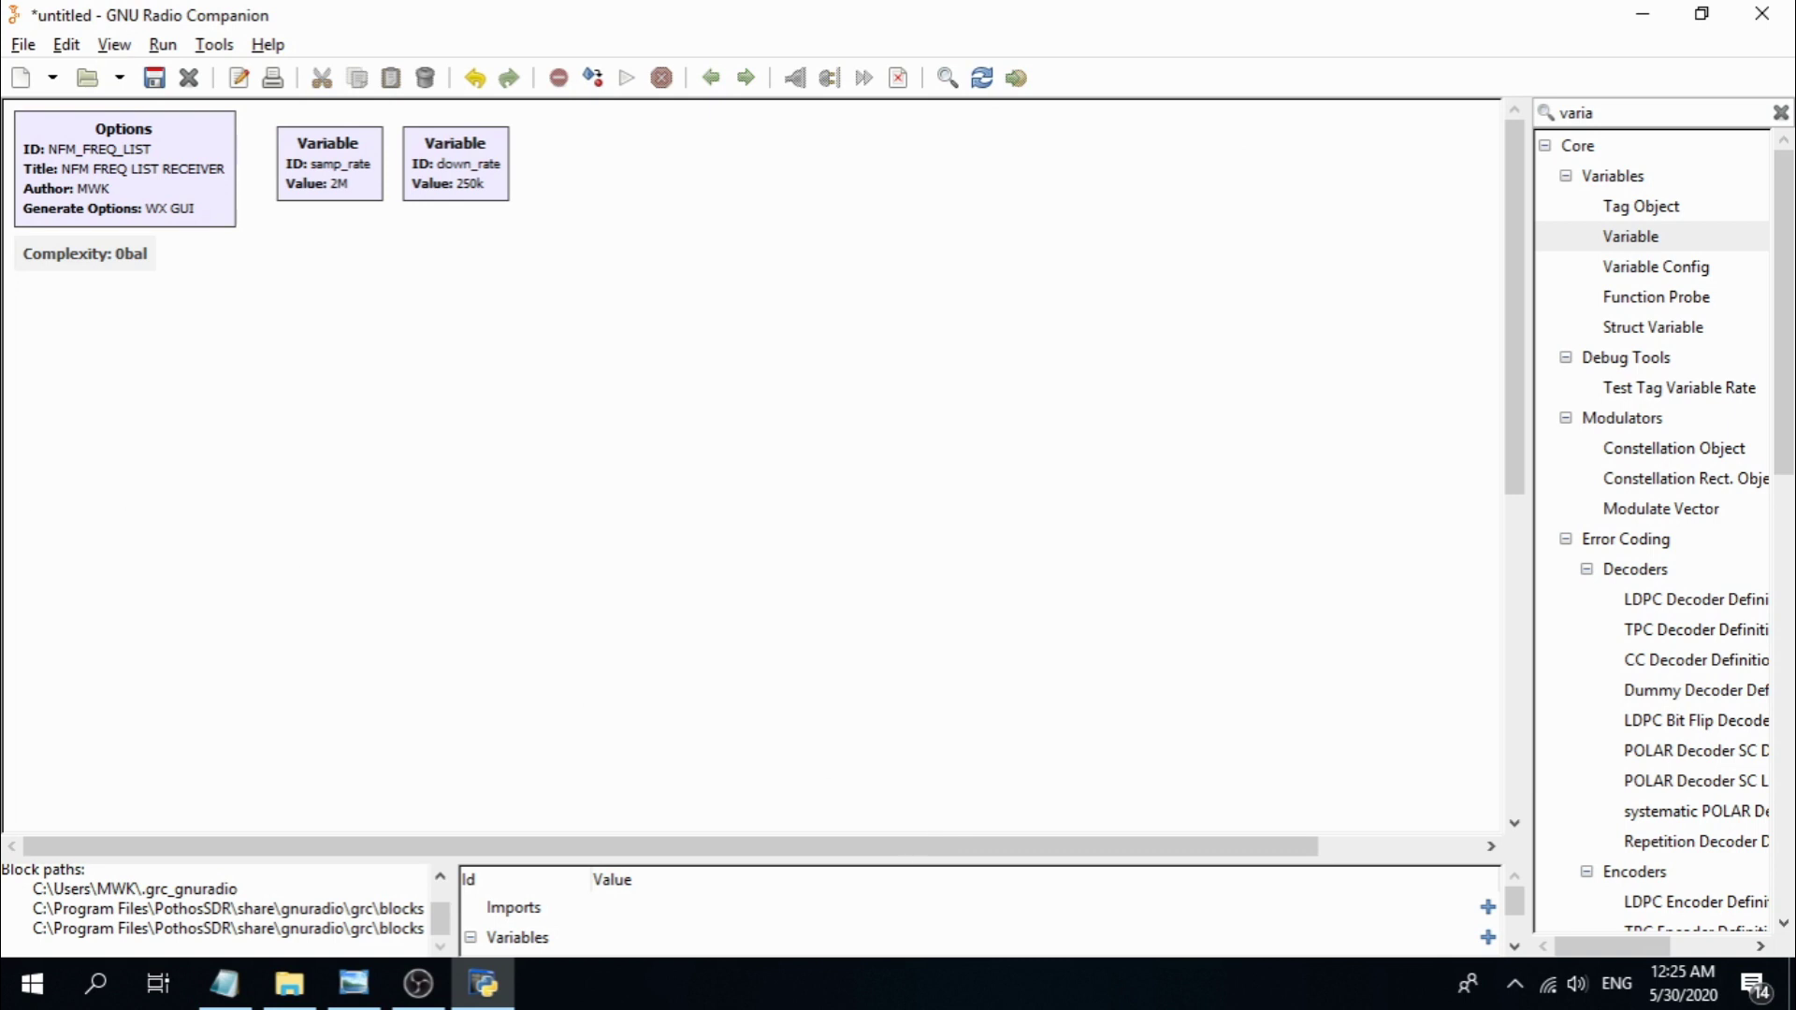
# - Search the block library for "wx gui", add a WX GUI Chooser block, and place it below the Options block
pyautogui.hotkey('alt', 'Tab')
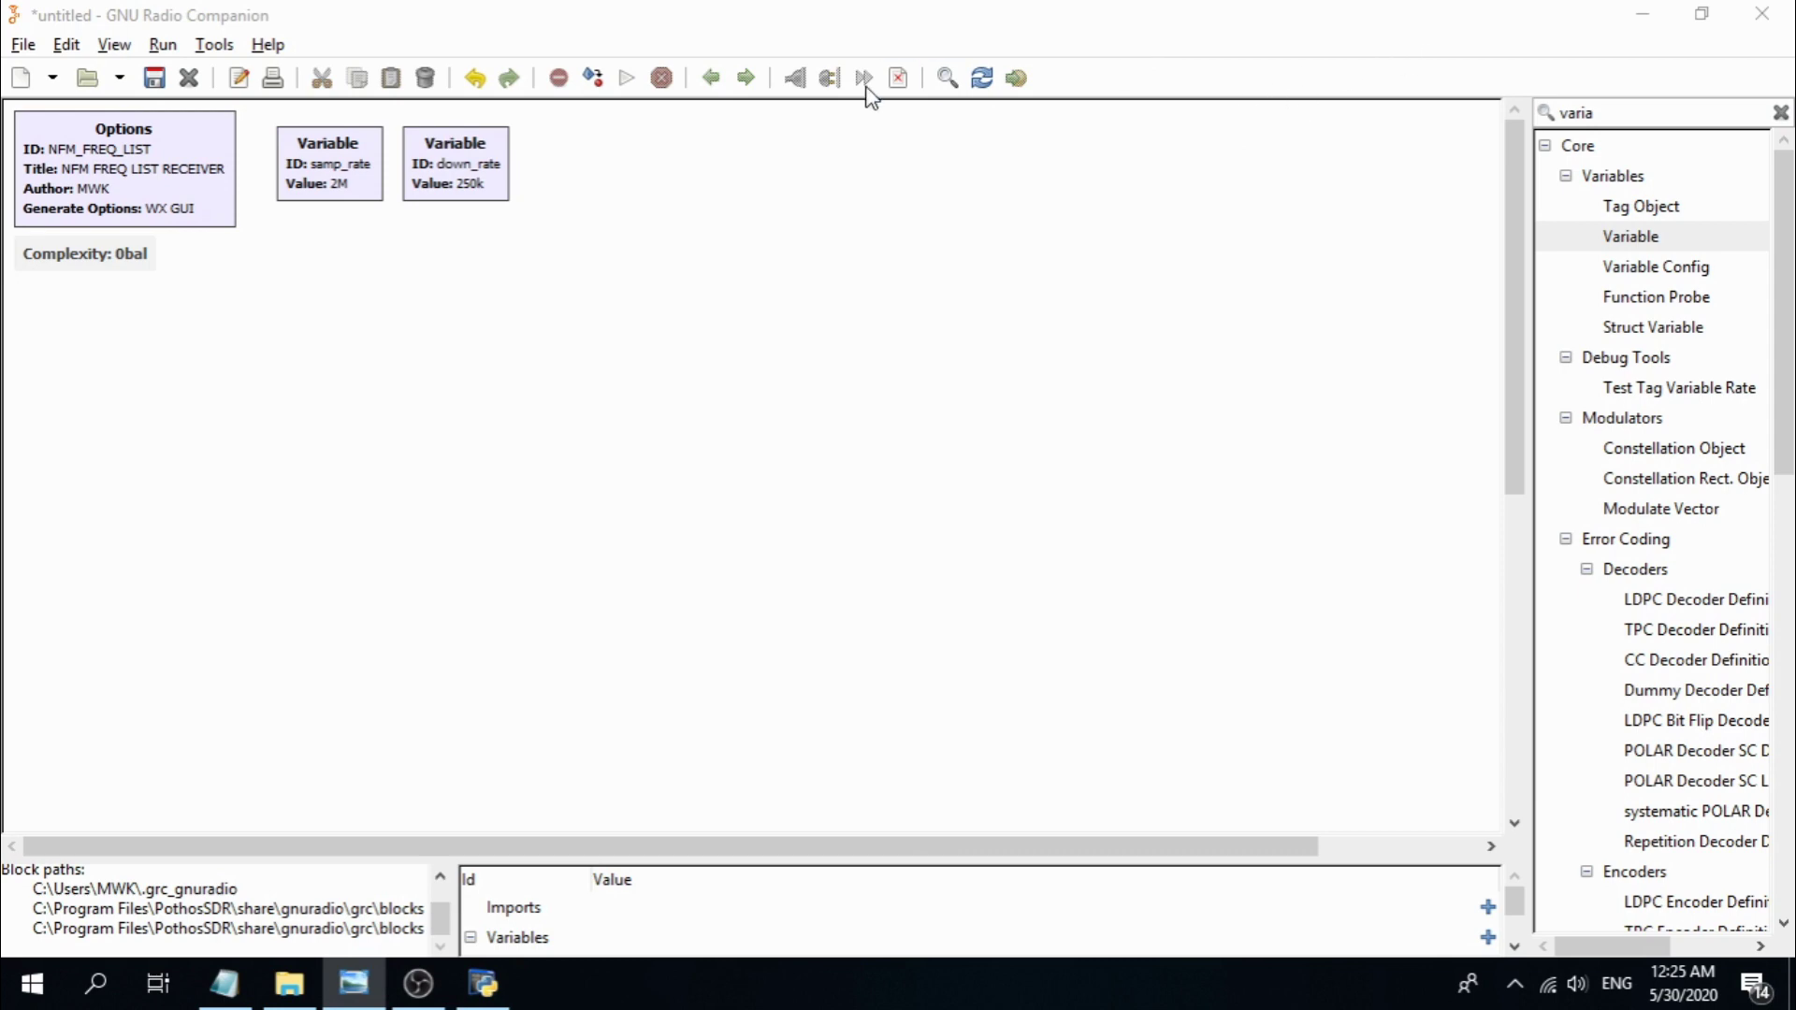
pyautogui.click(1609, 119)
pyautogui.doubleClick(1609, 119)
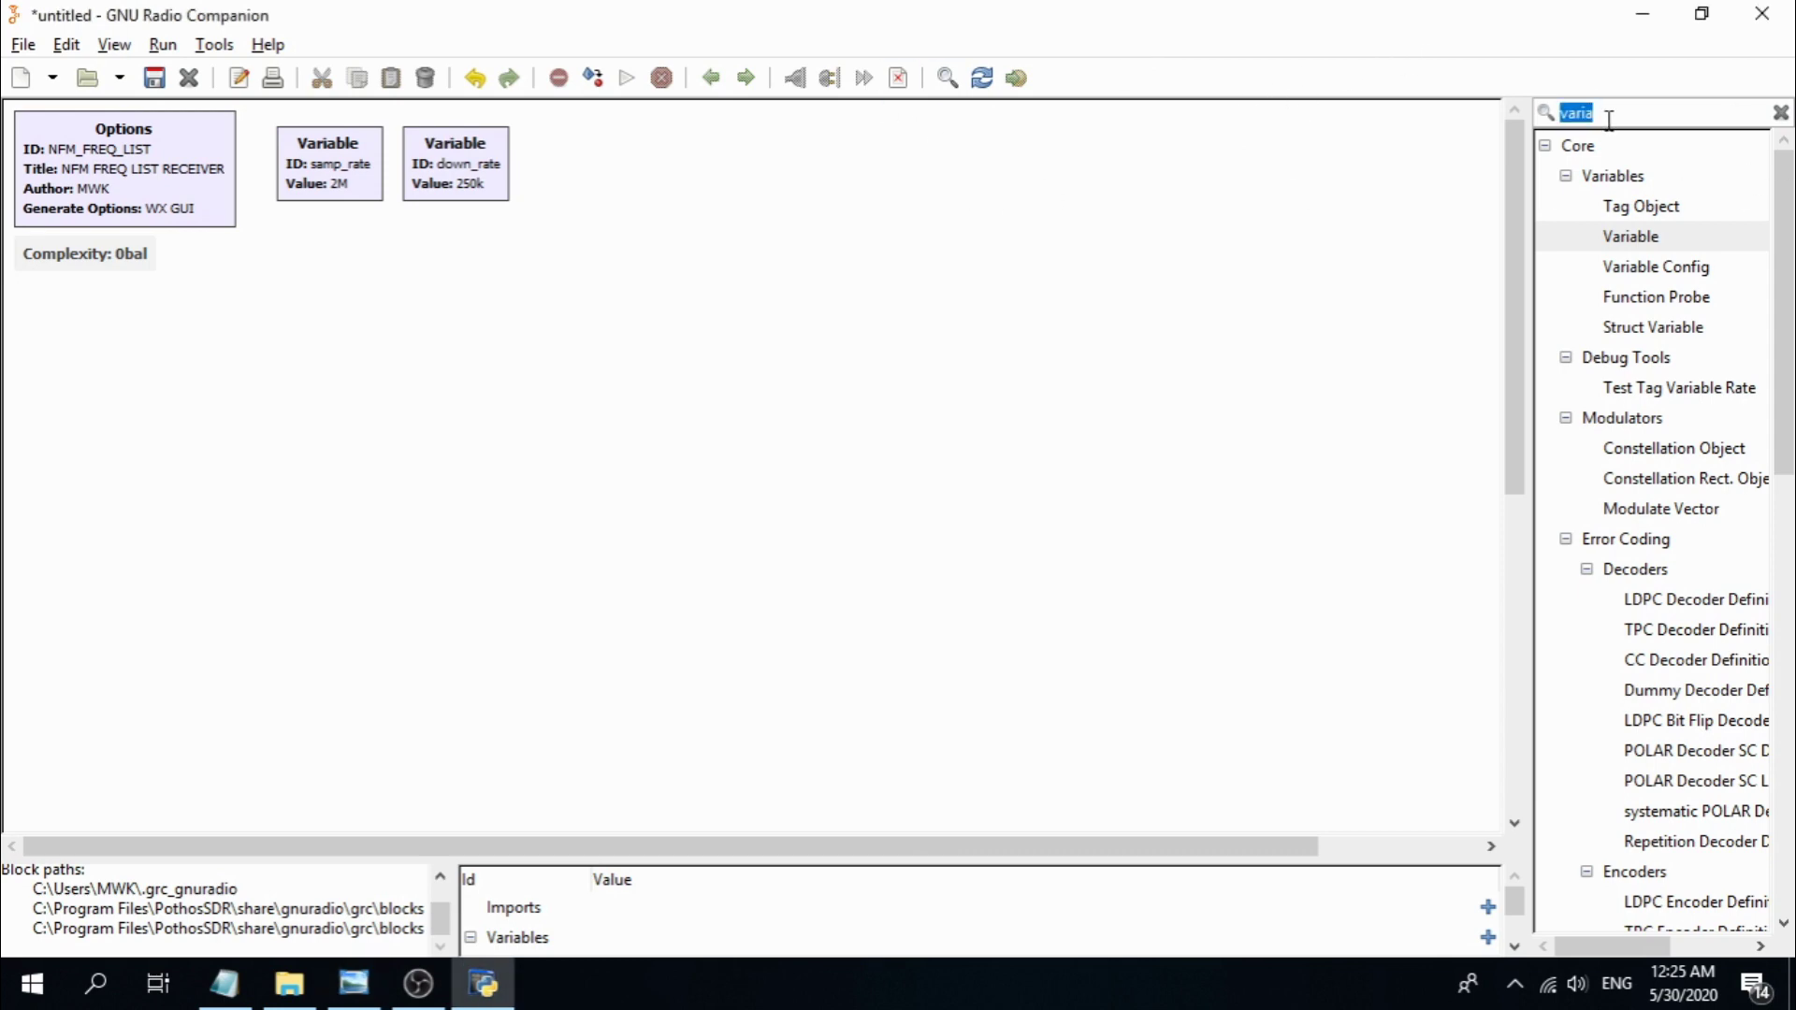
pyautogui.write('wx gui')
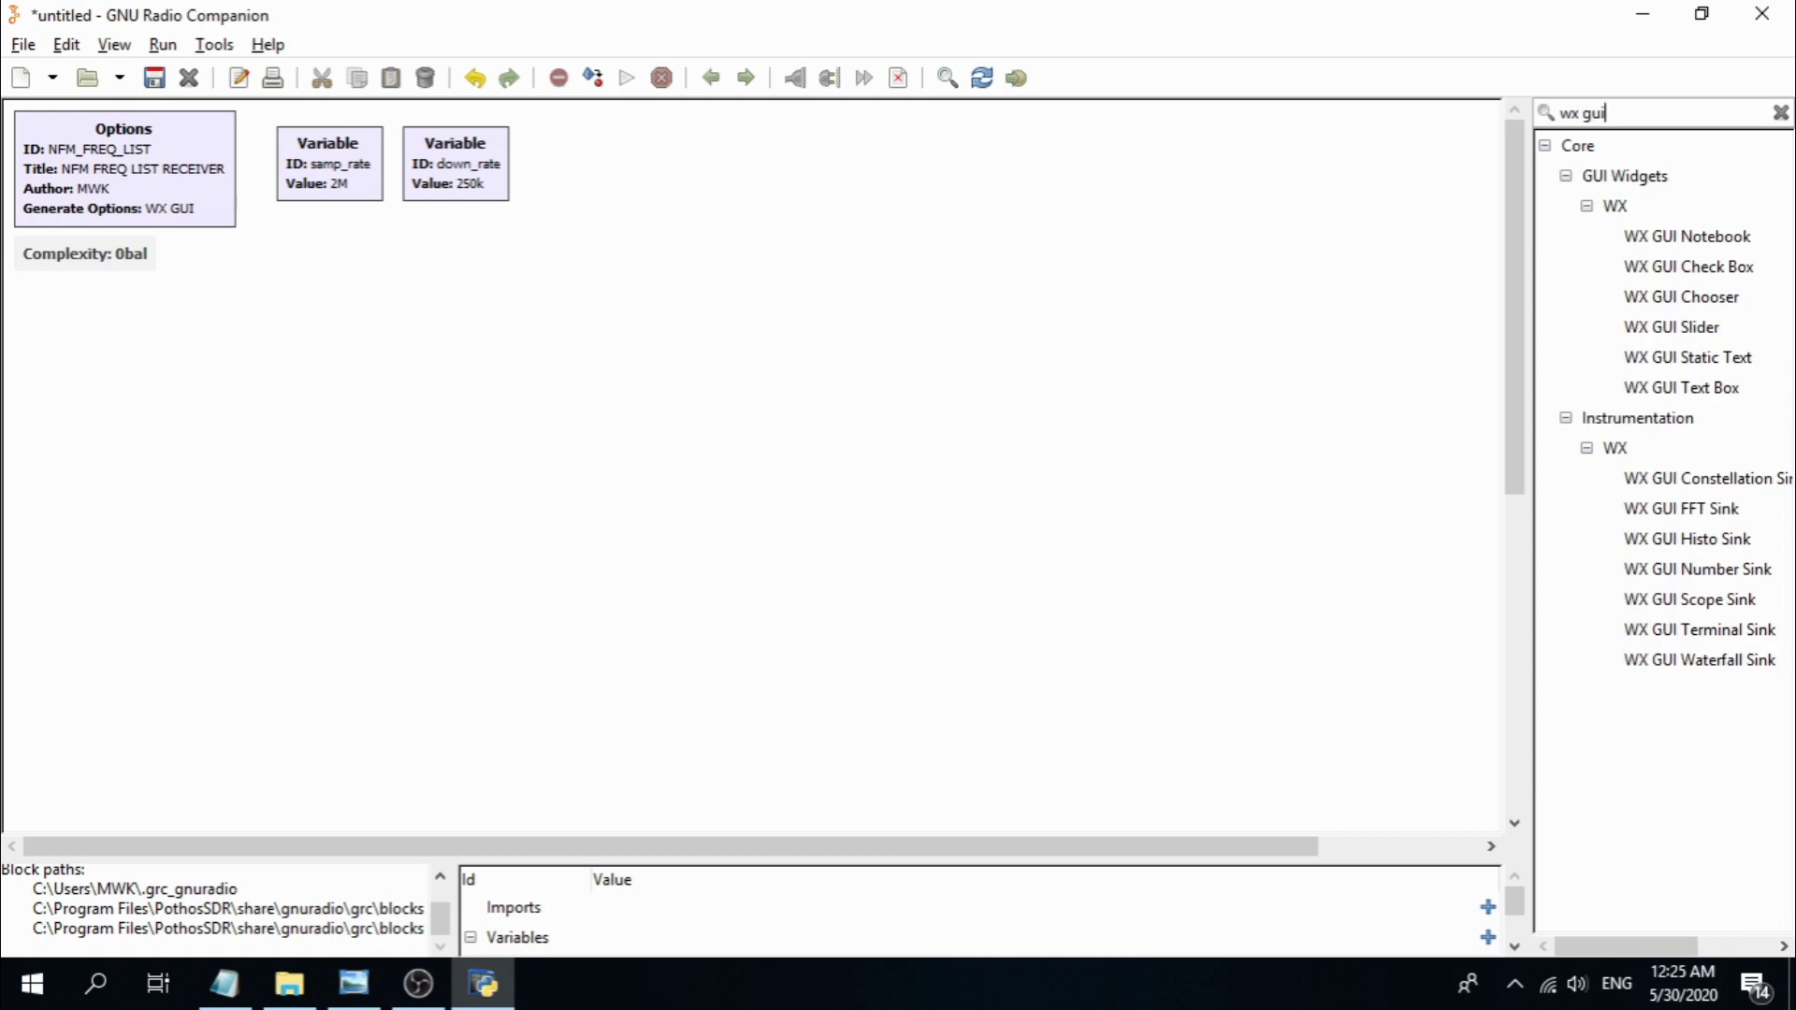
pyautogui.doubleClick(1722, 297)
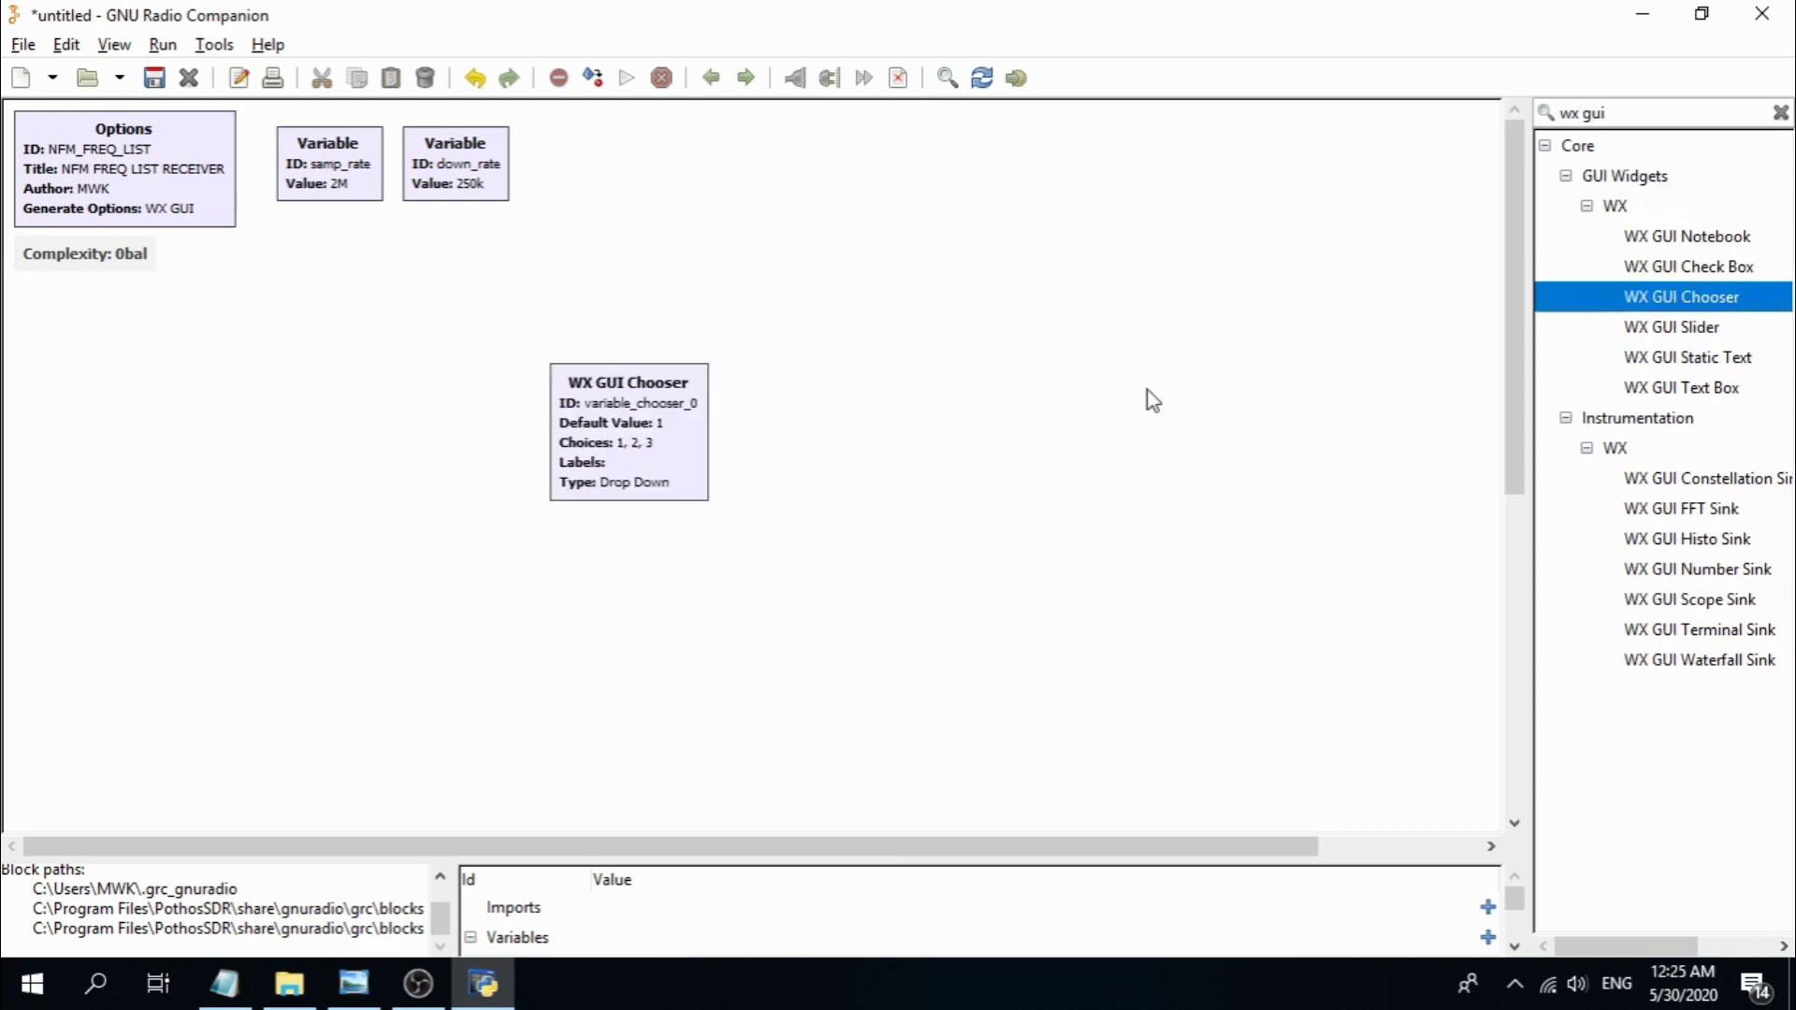
pyautogui.moveTo(599, 374); pyautogui.dragTo(72, 273)
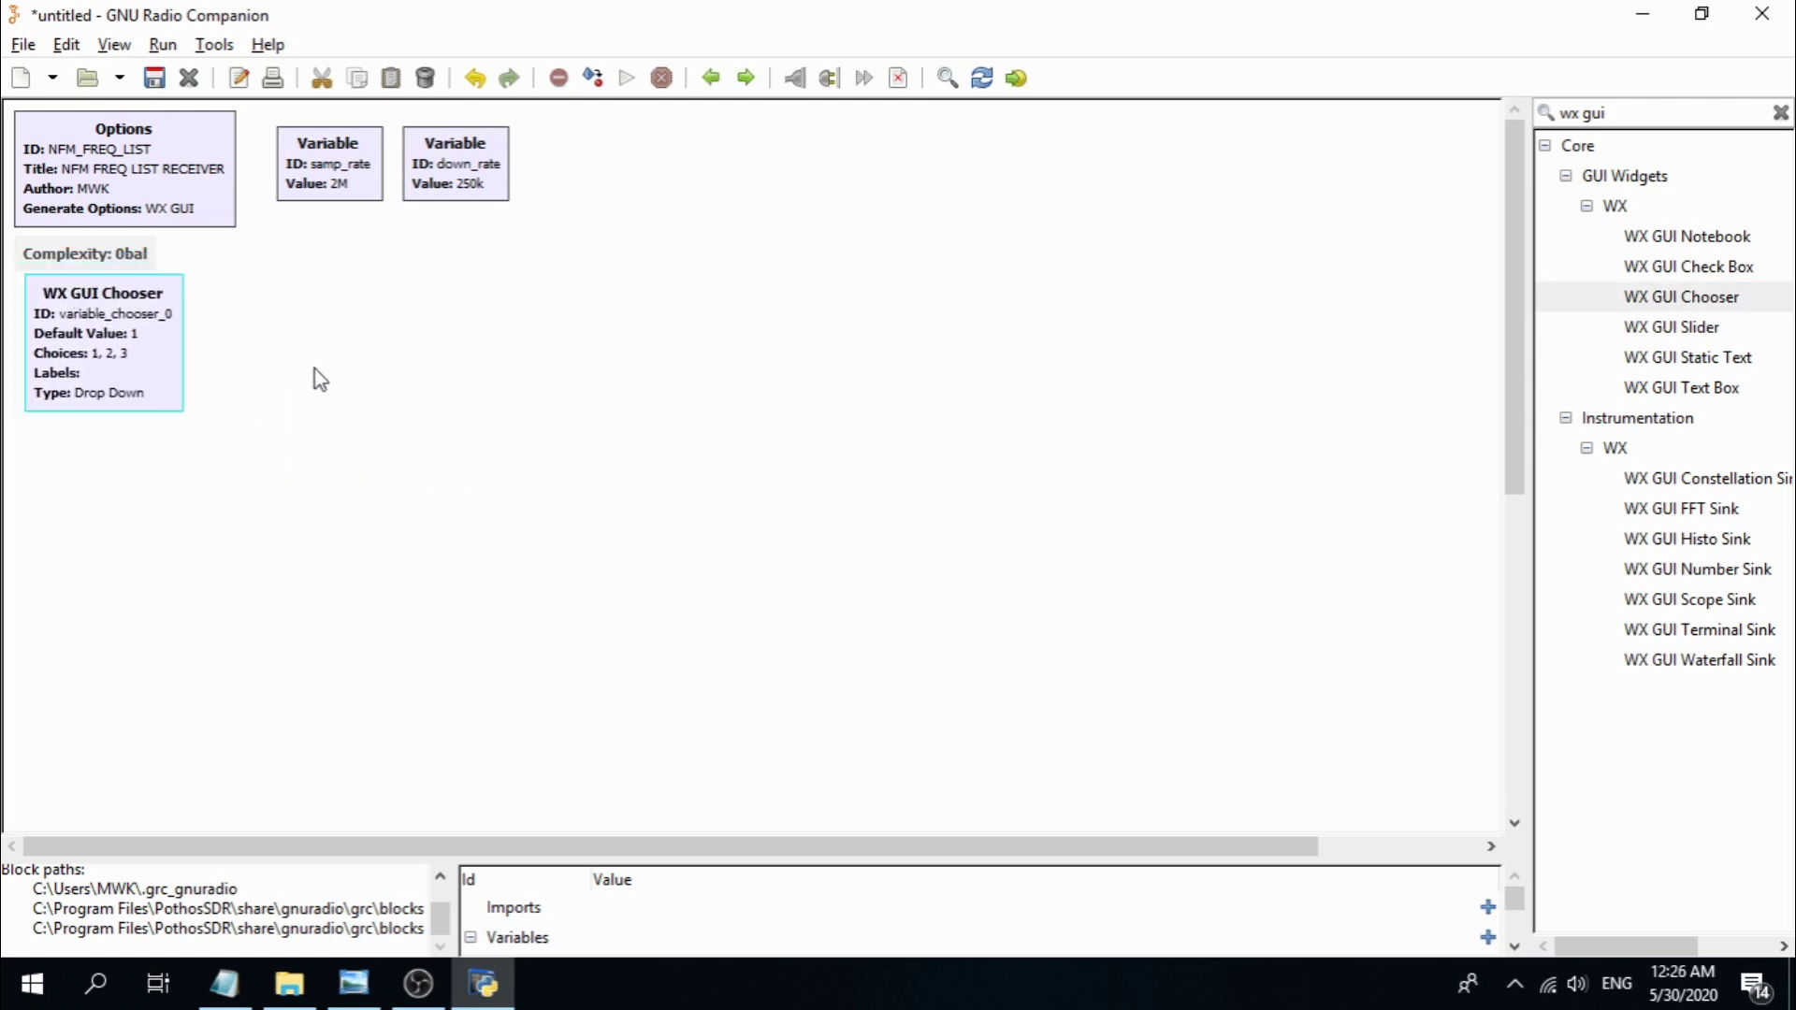
# - Set the WX GUI Chooser's ID to tuner and its label to "Station Select"
pyautogui.doubleClick(117, 351)
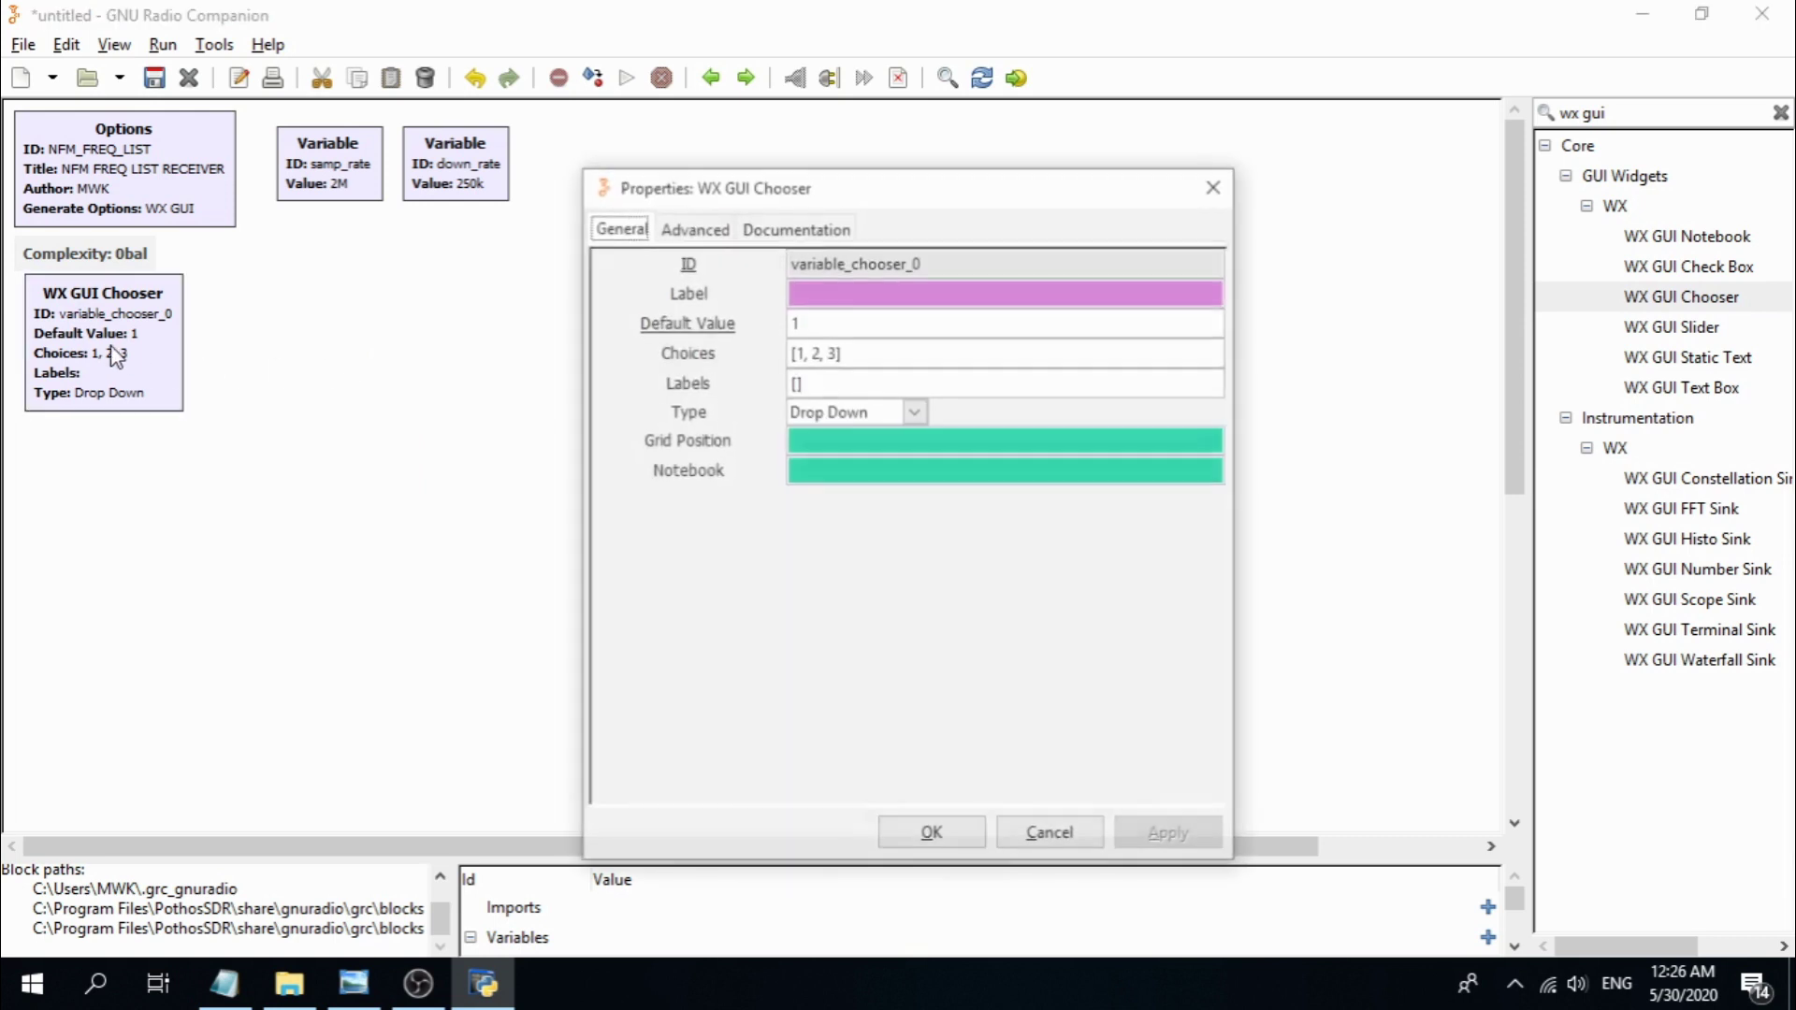
pyautogui.click(943, 255)
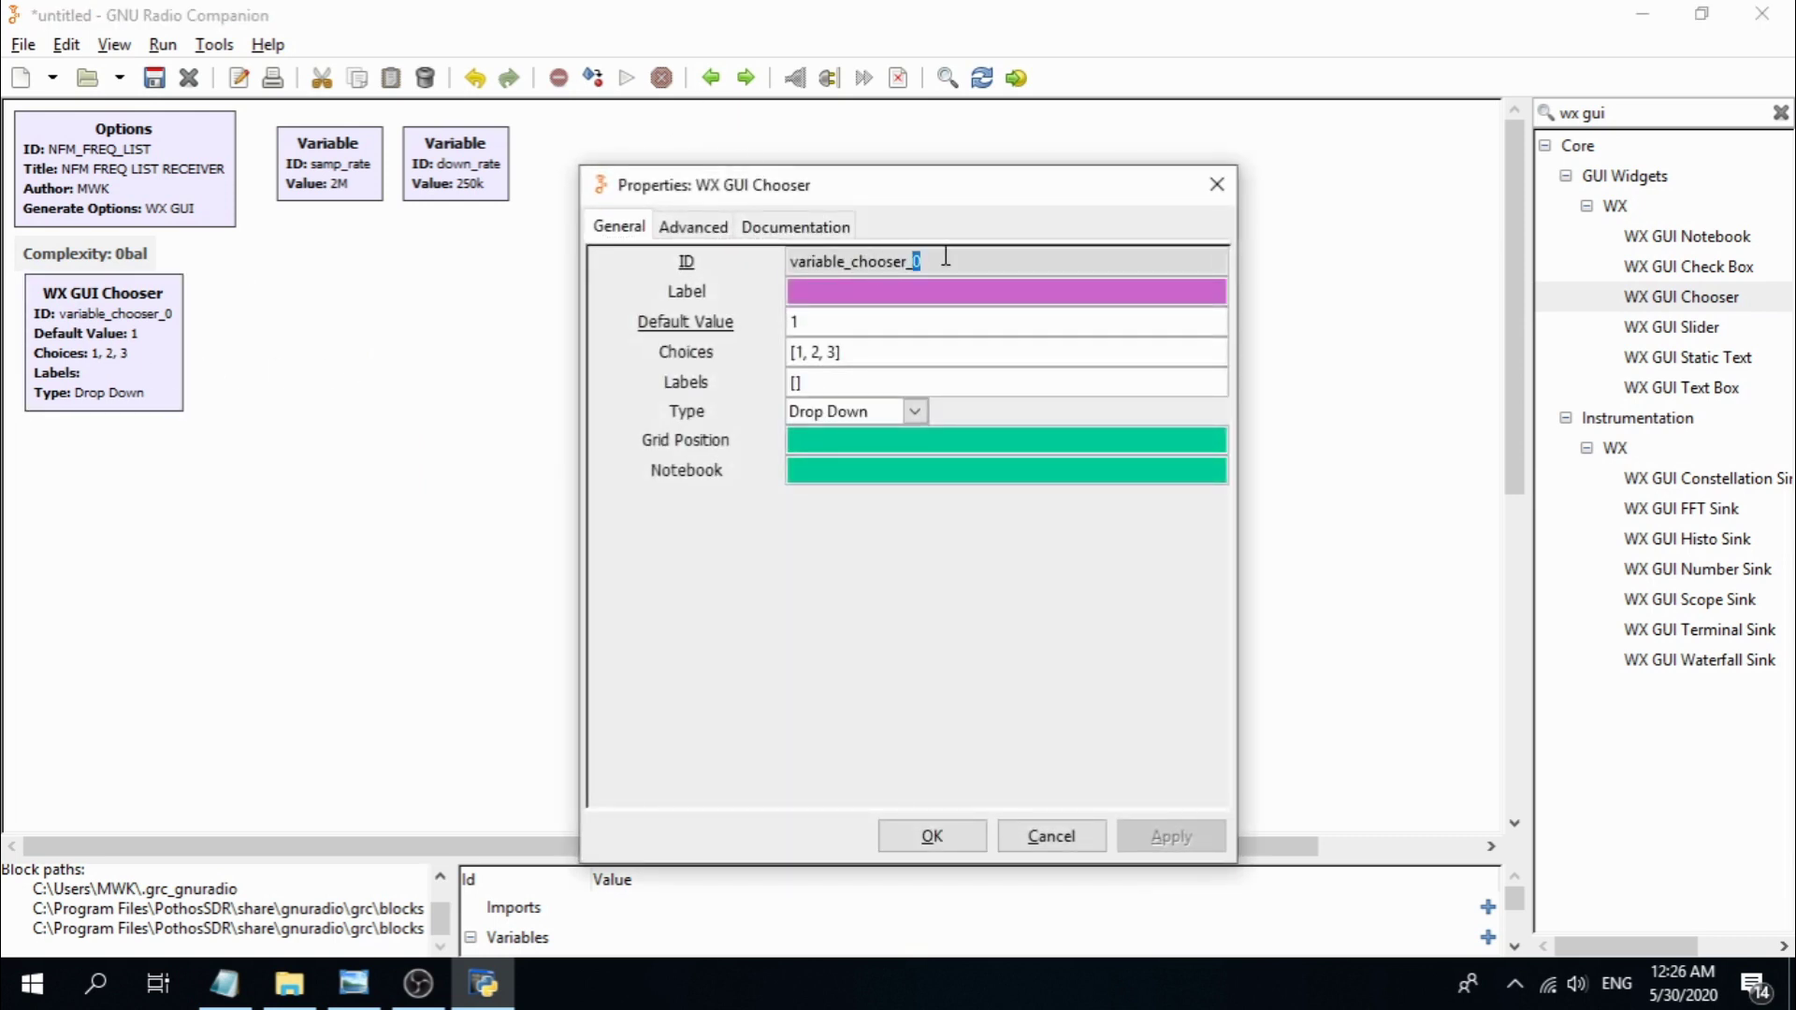
pyautogui.doubleClick(945, 255)
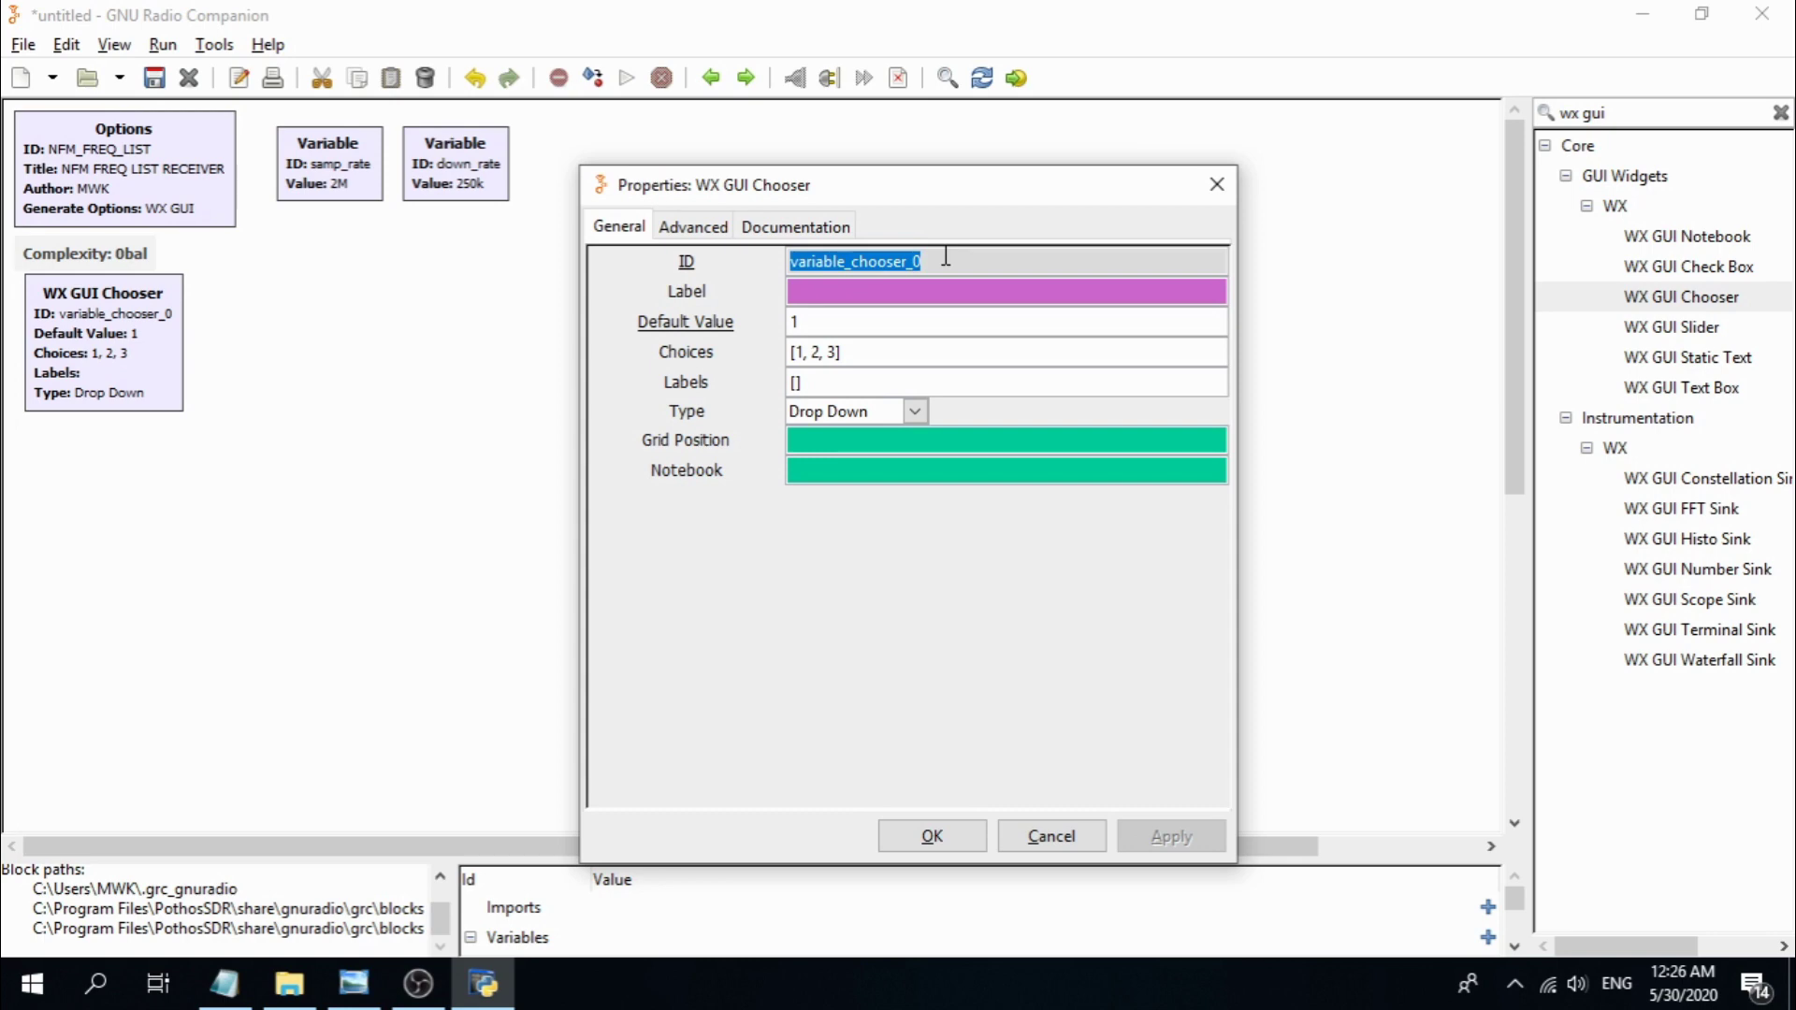
pyautogui.write('tuner')
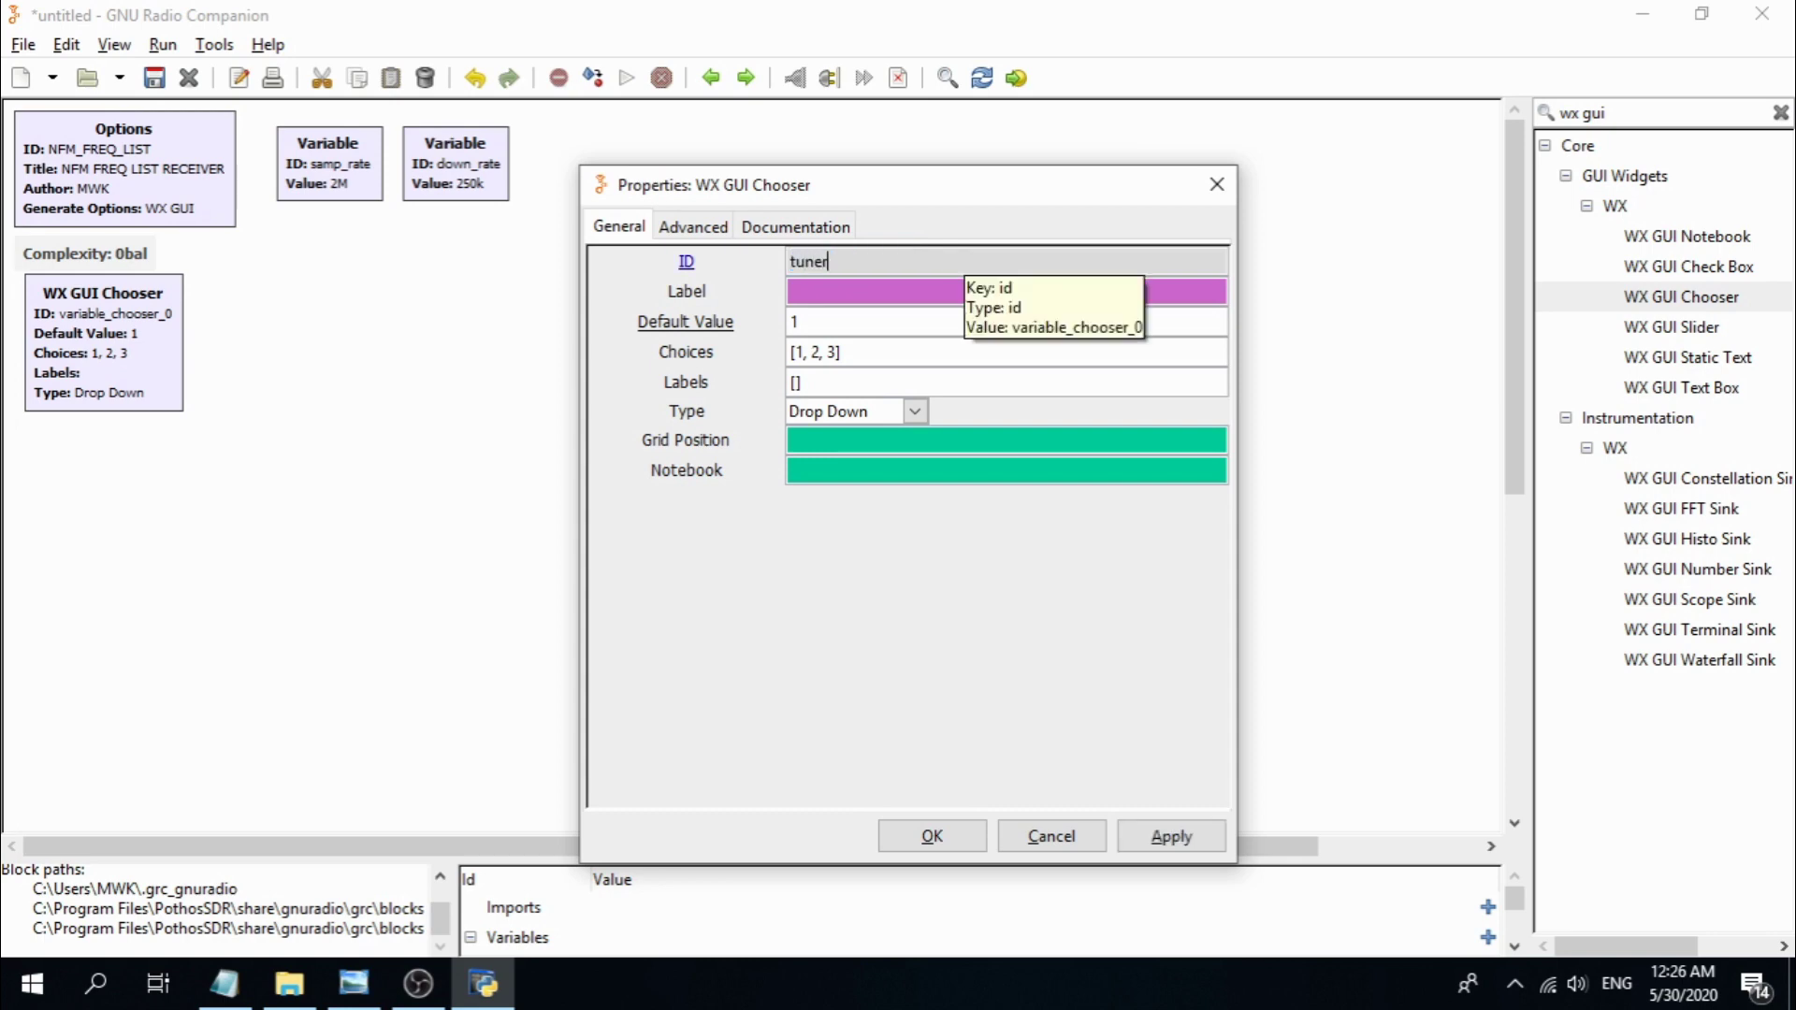
pyautogui.press('Tab')
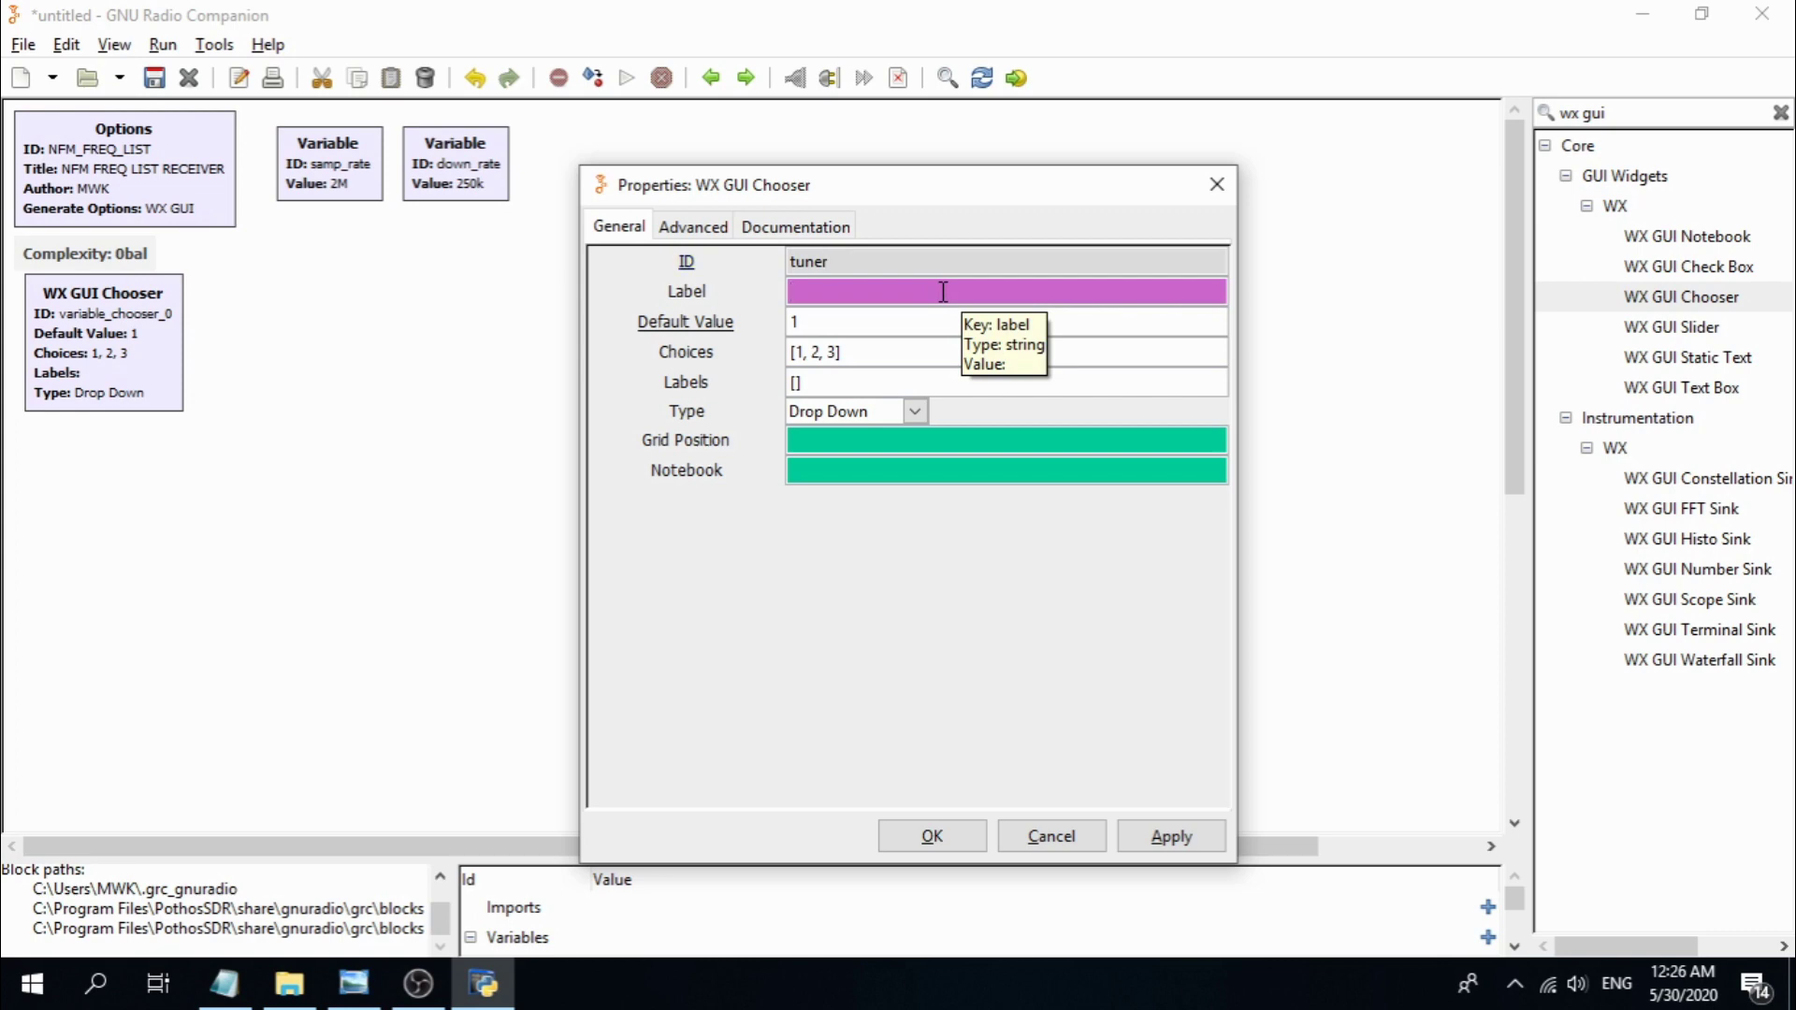
pyautogui.write('Sta')
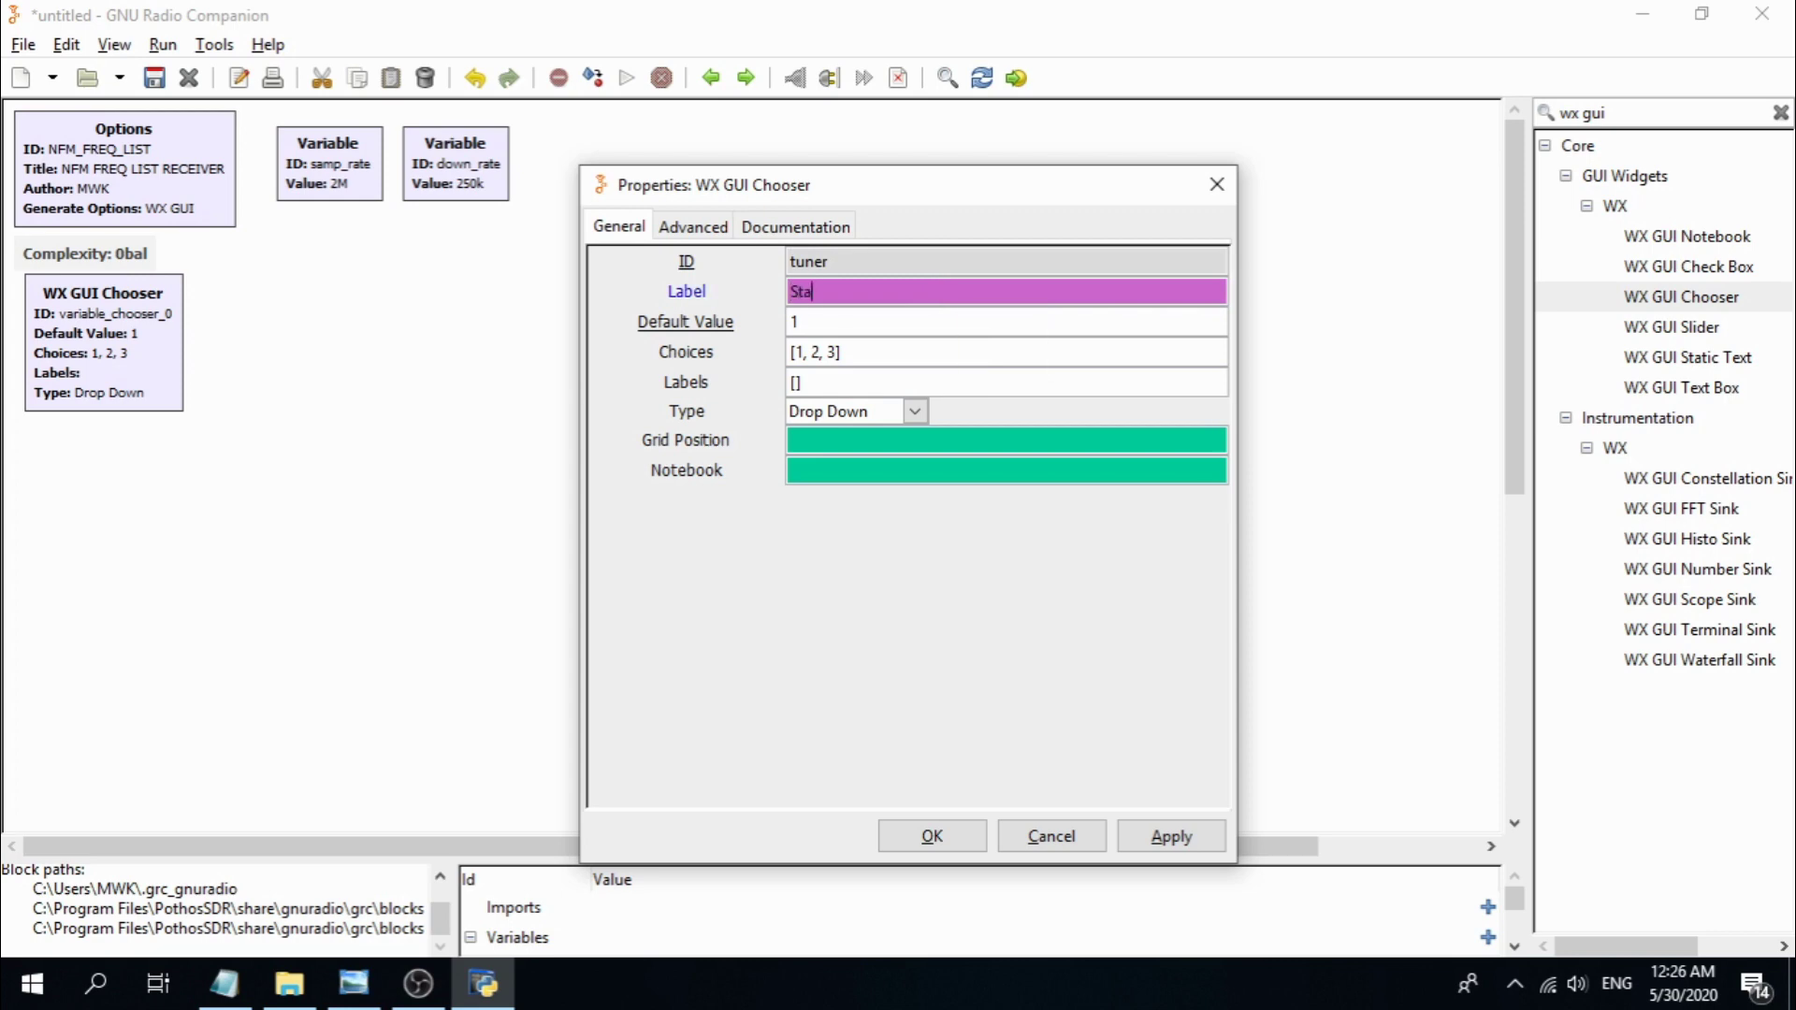
pyautogui.write('tion Select')
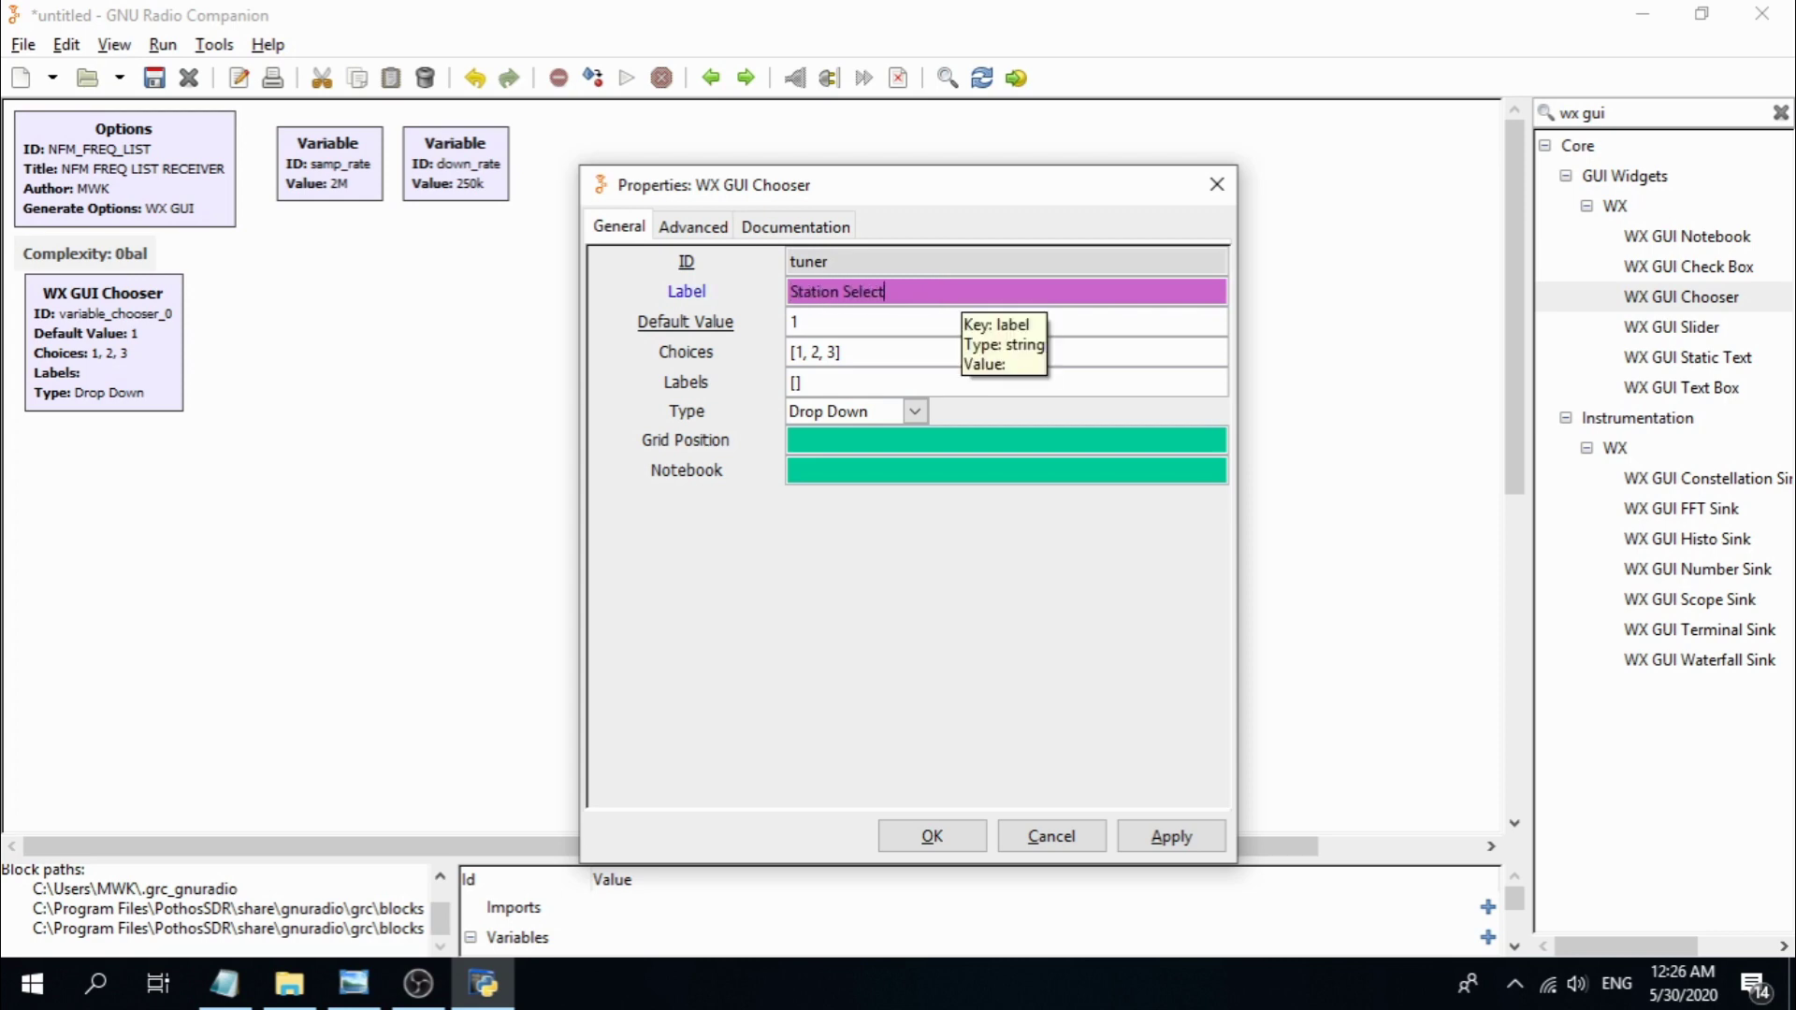
# - Replace the default value of the WX GUI Chooser with 446.1e6
pyautogui.doubleClick(889, 323)
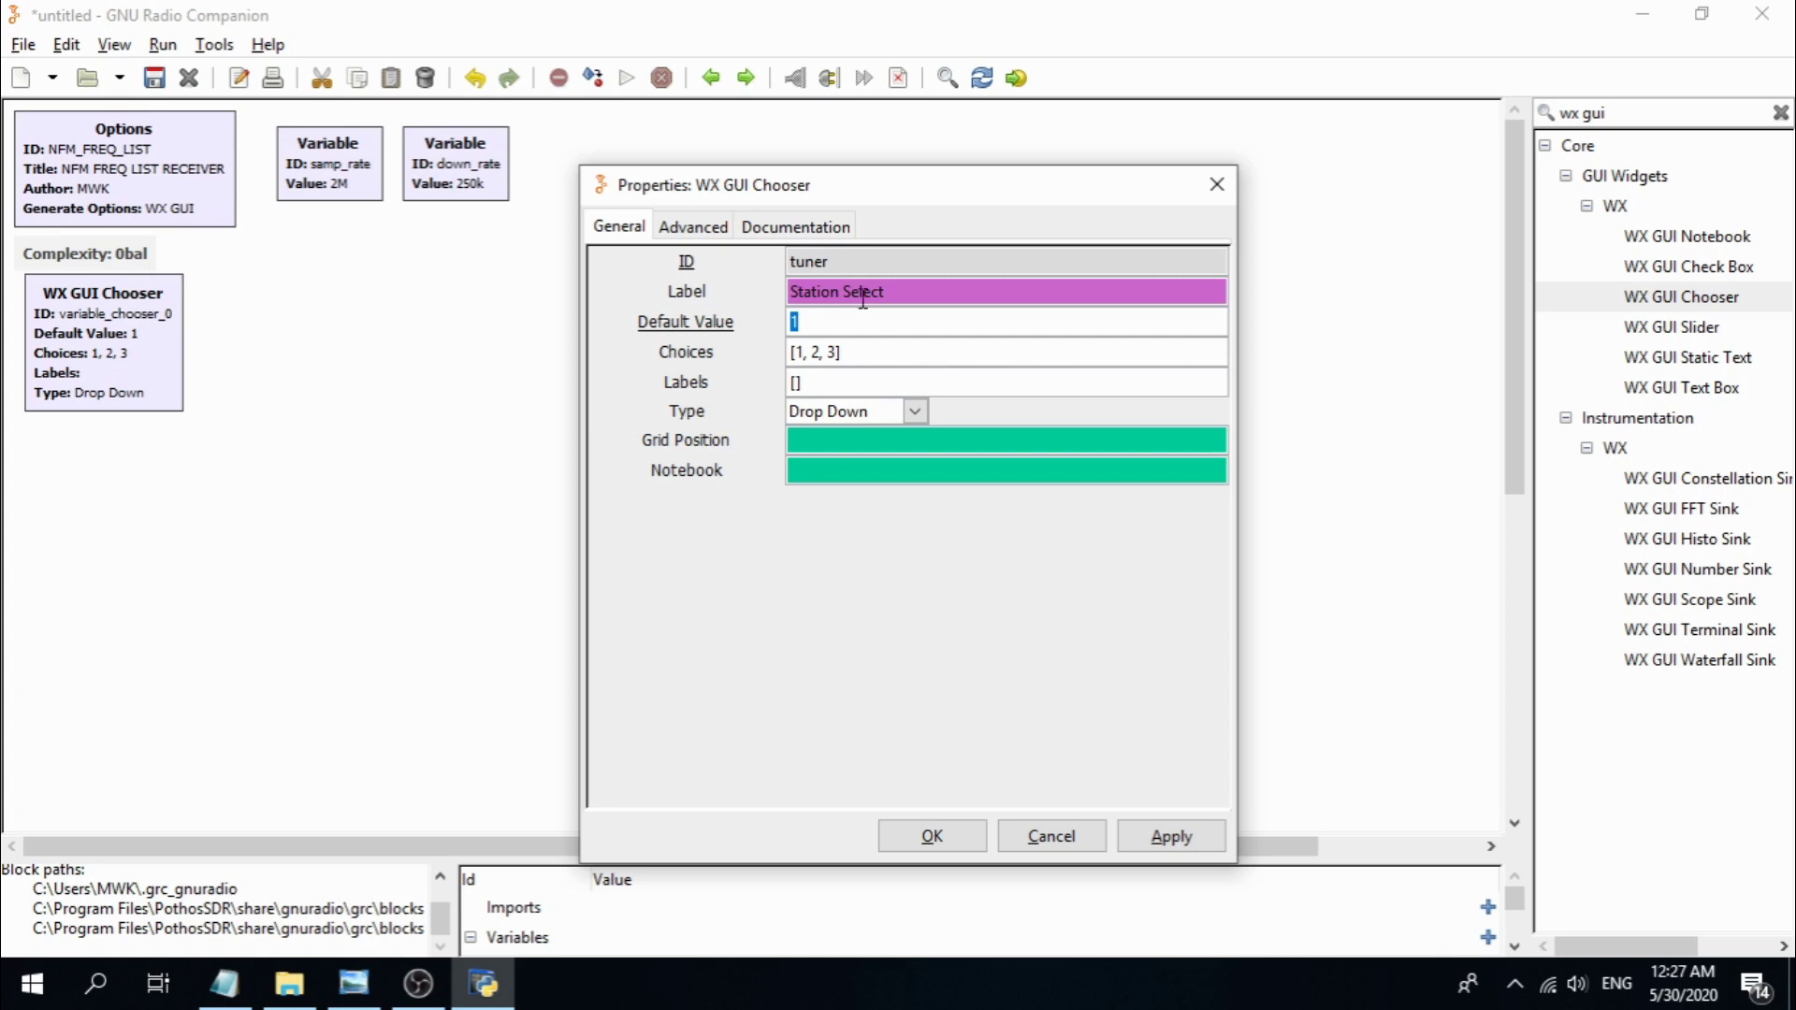
pyautogui.click(842, 319)
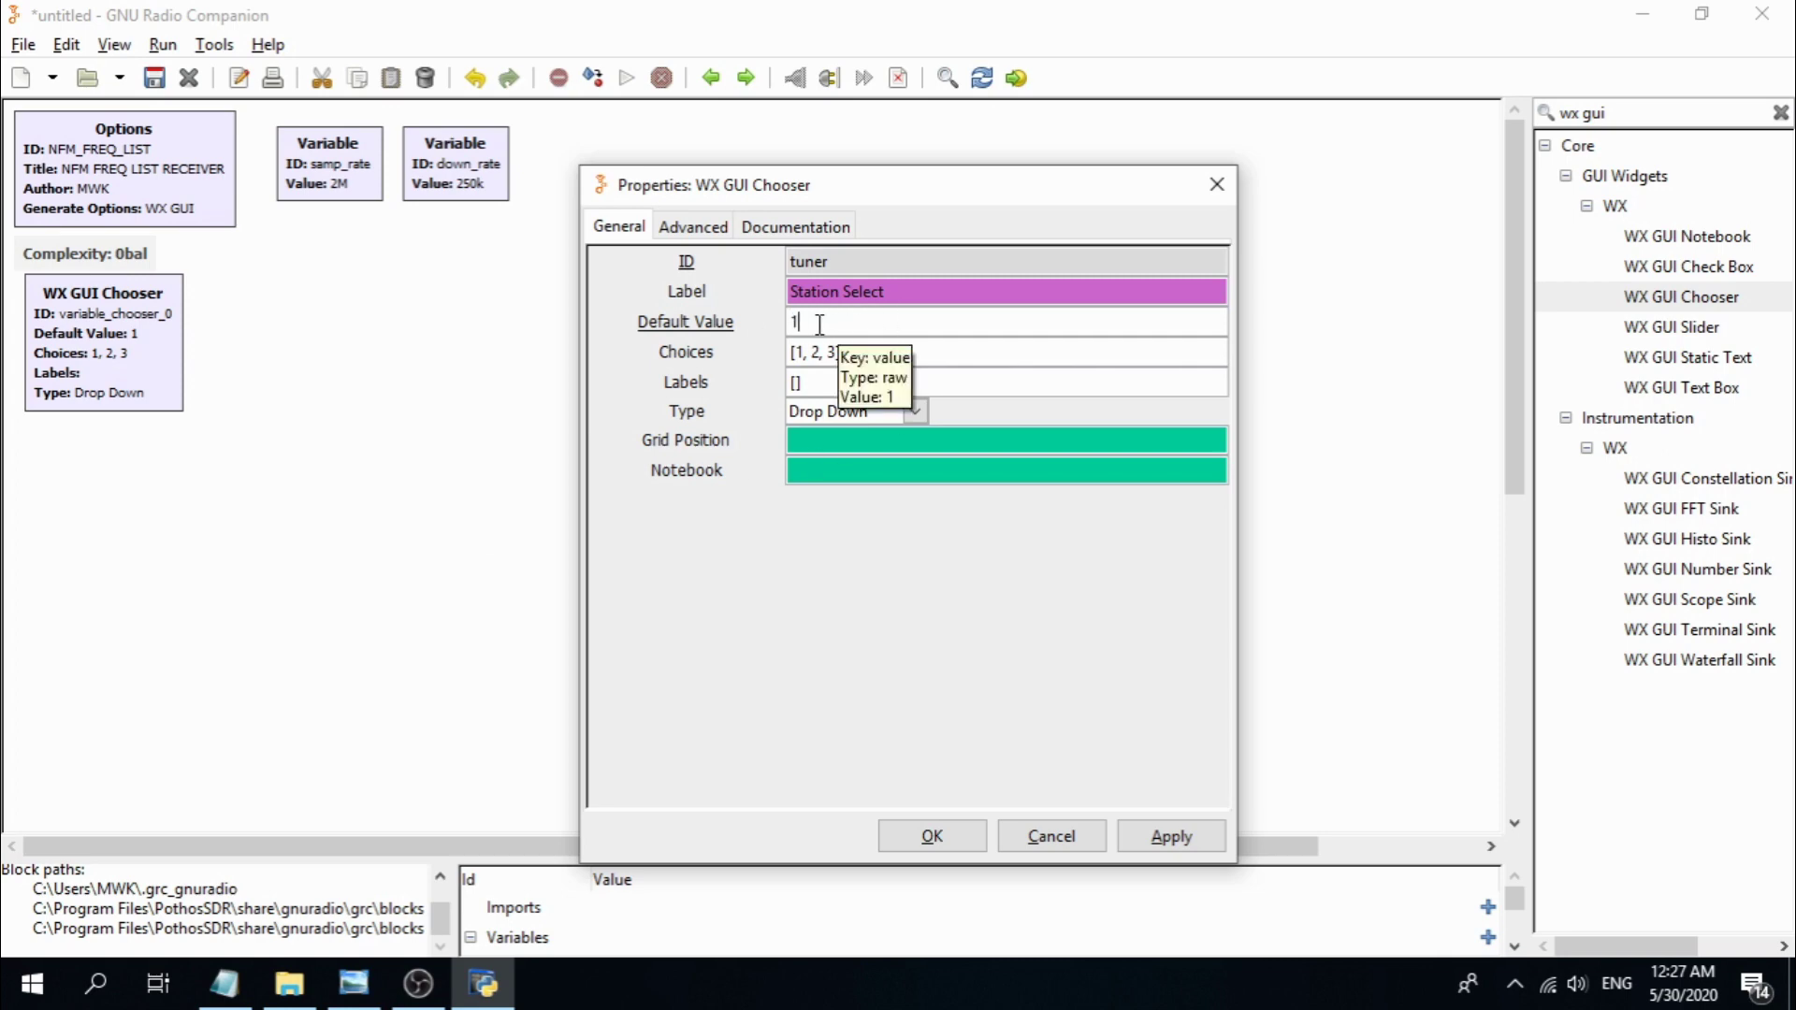
pyautogui.press('BackSpace')
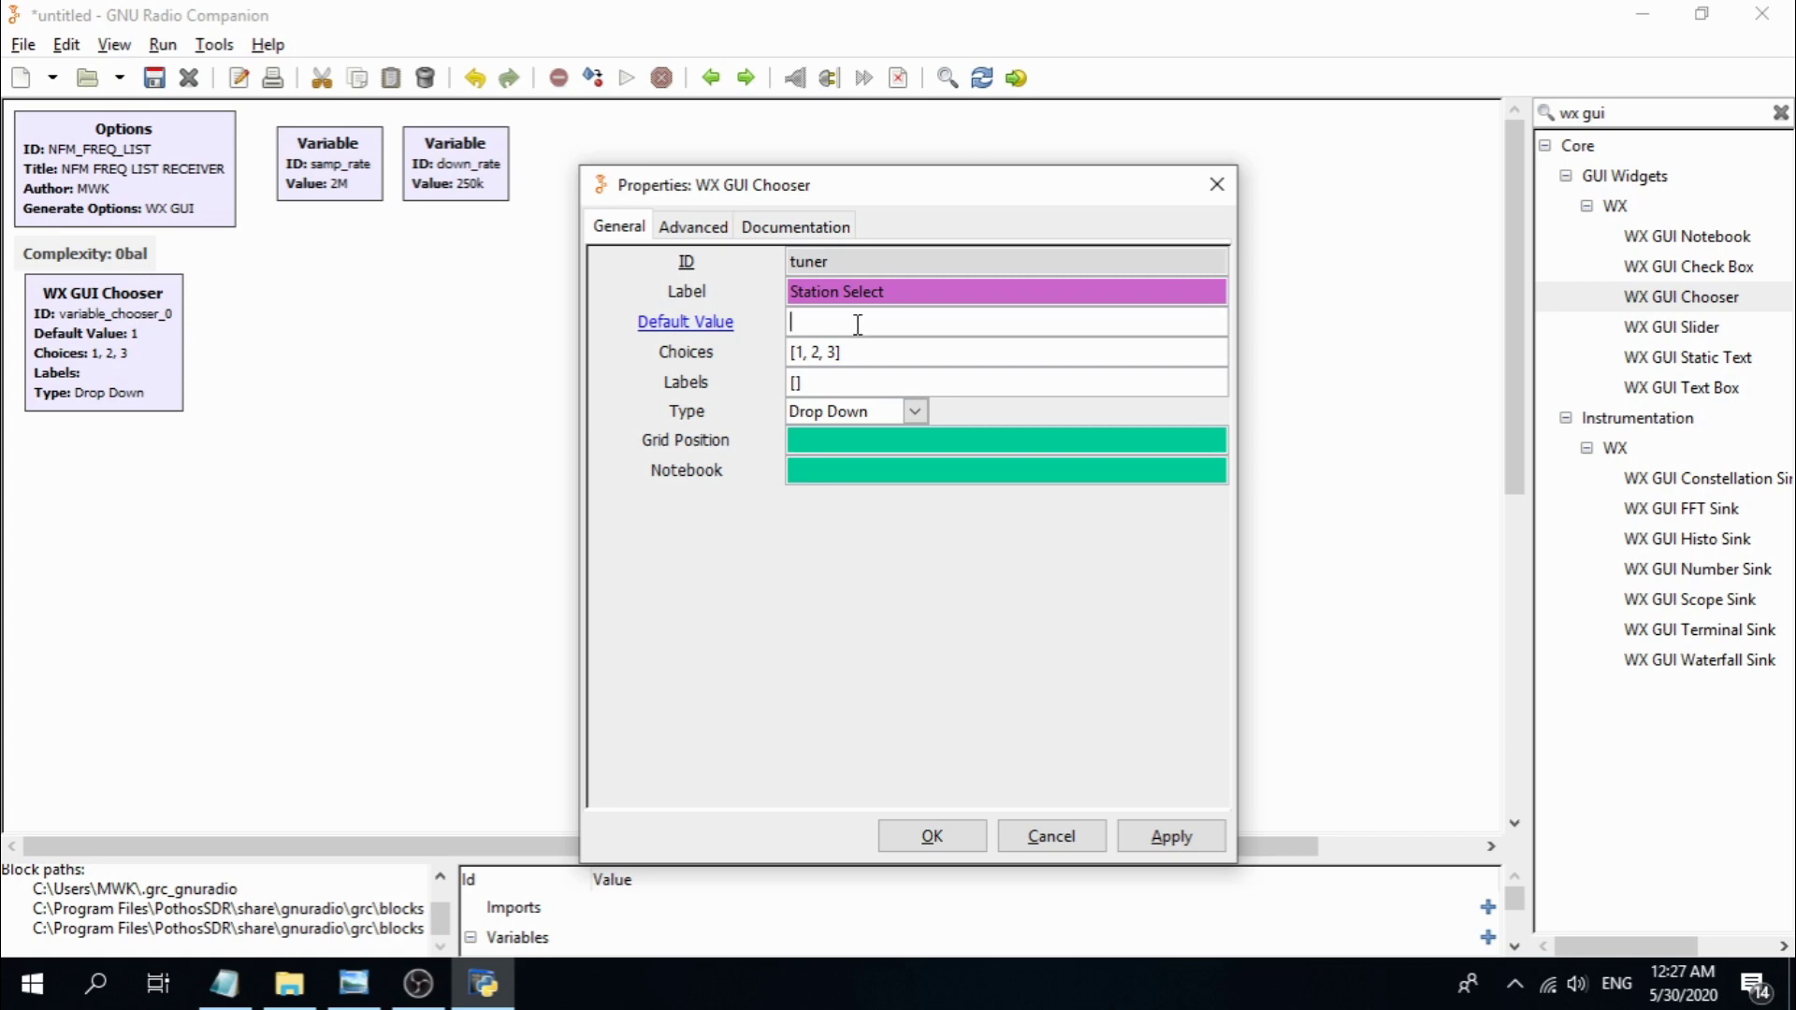
pyautogui.write('446')
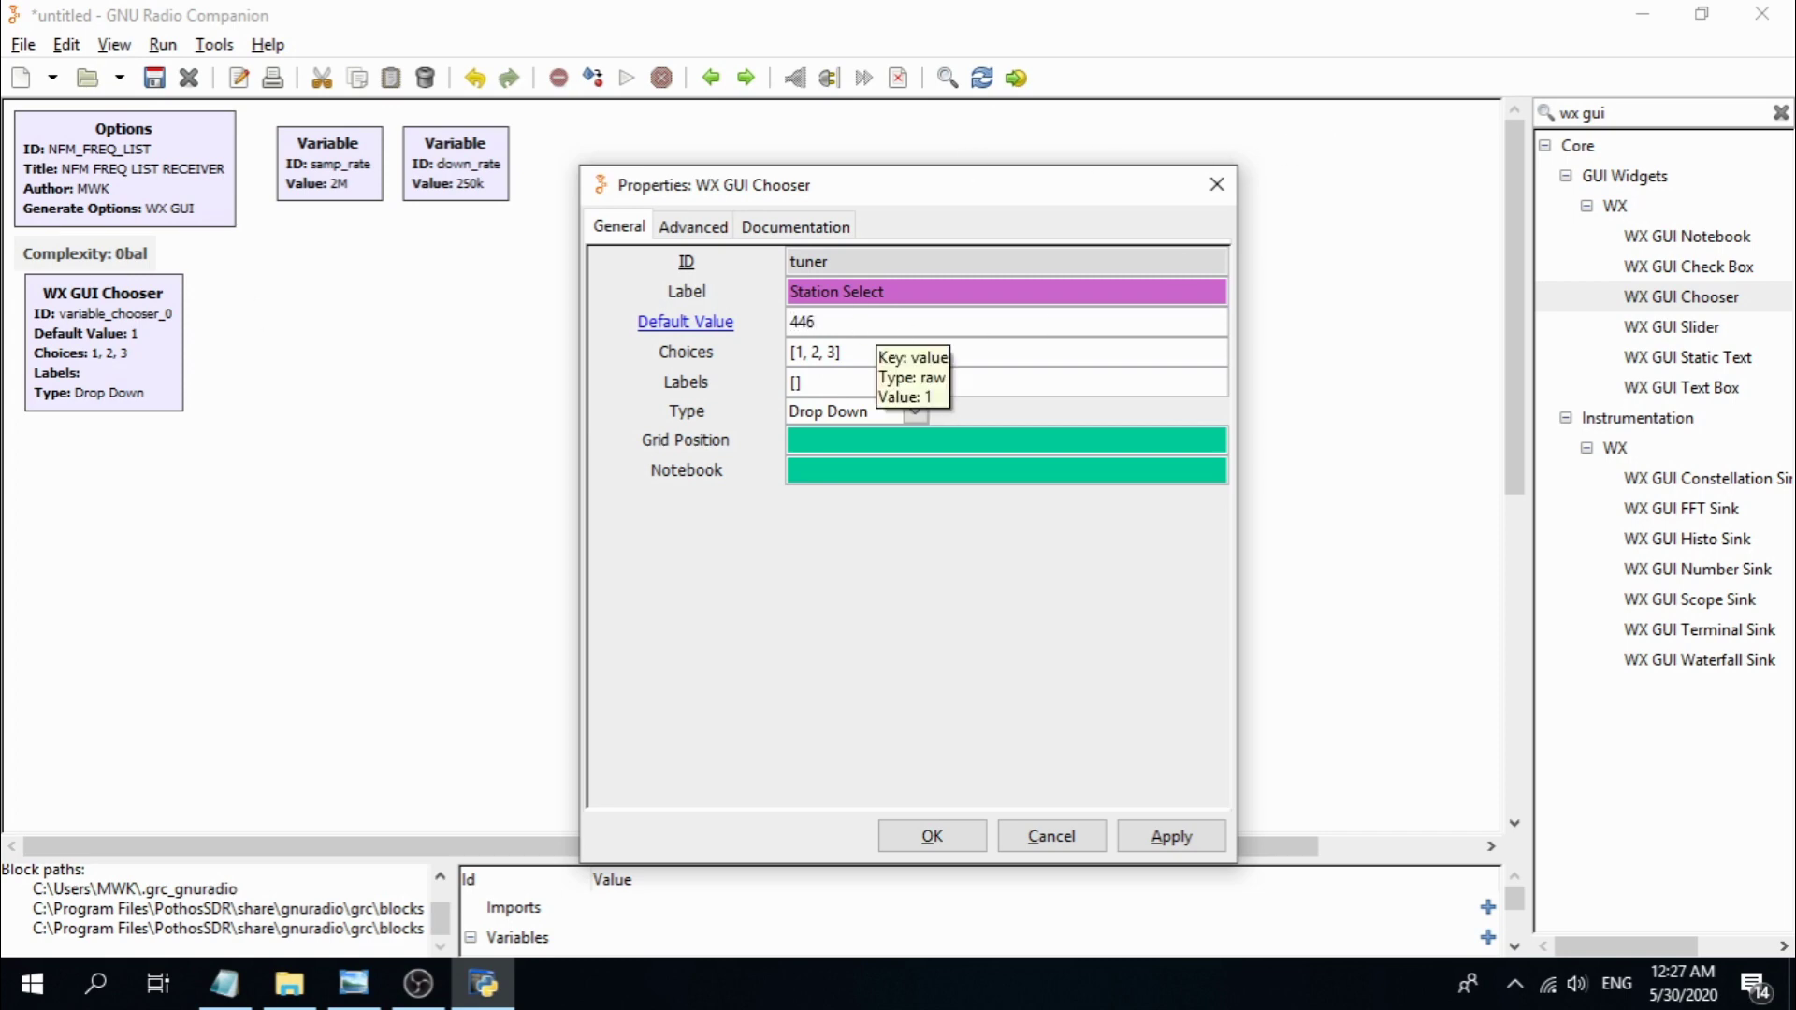
pyautogui.write('.1e6')
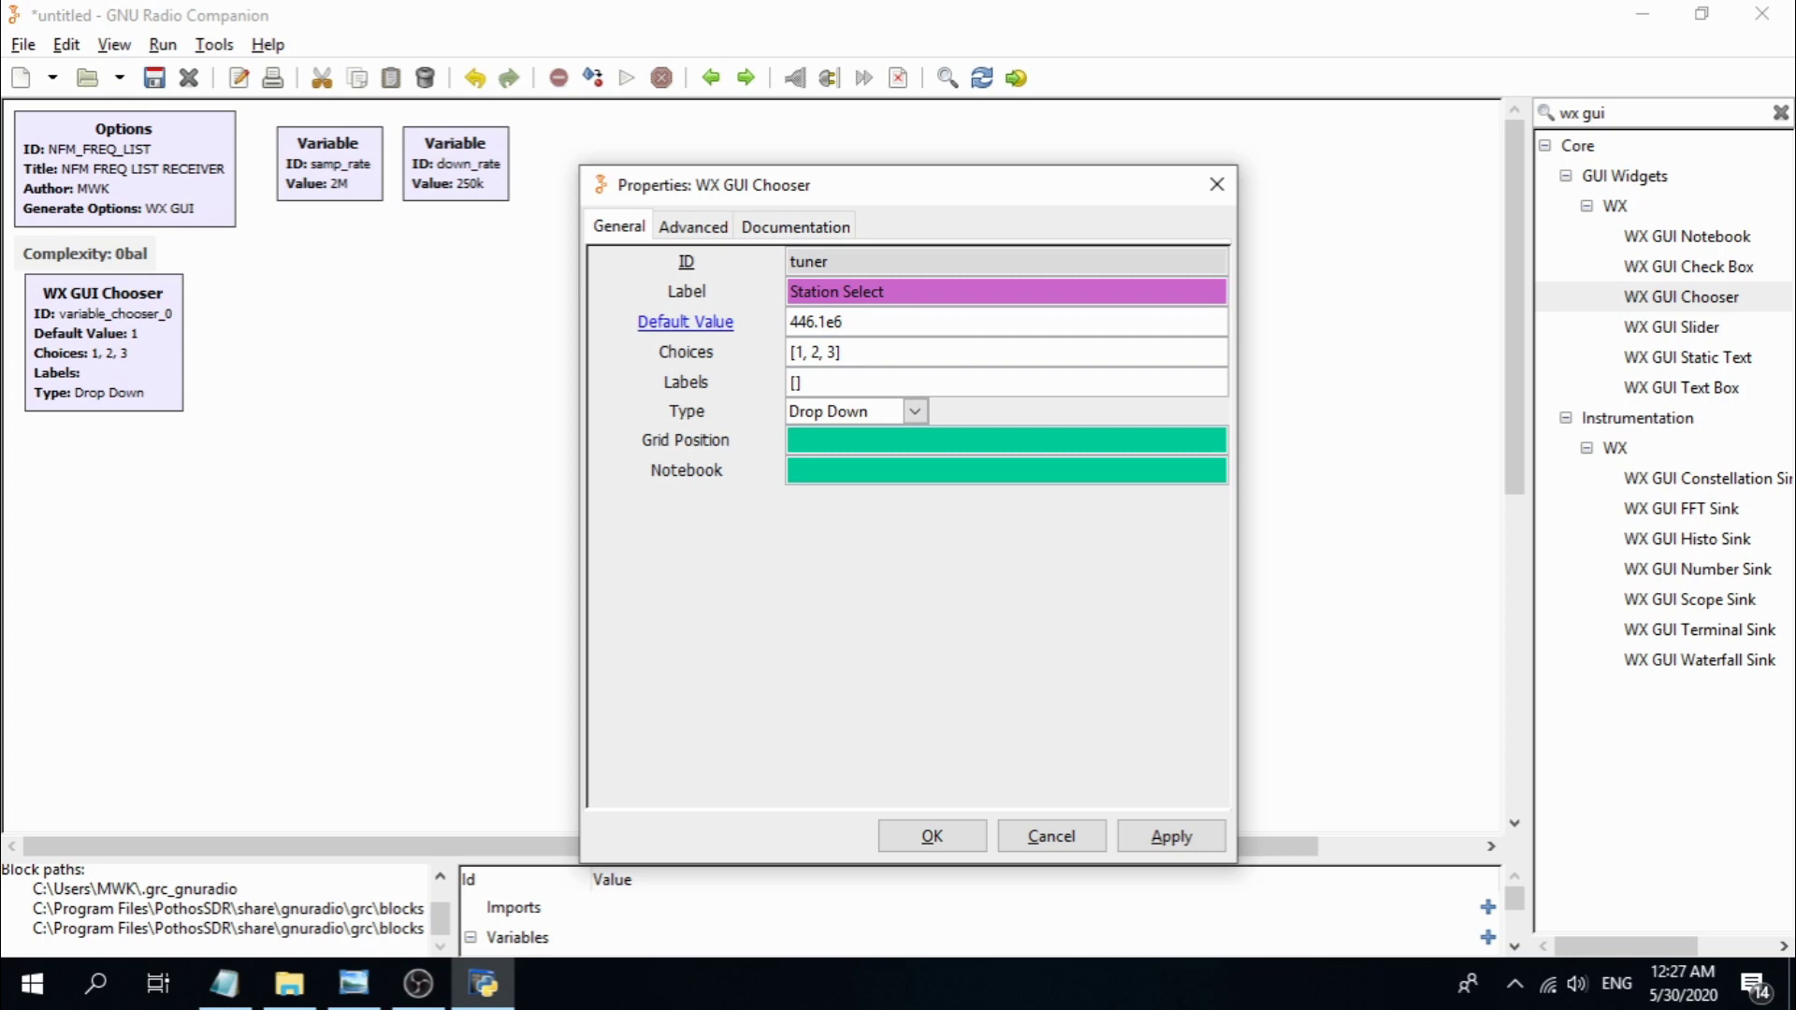
# - Replace the WX GUI Chooser's choices with the list [446.1e6, 446.2e6, 446.3e6, 446.4e6, 446.5e6, 446.6e6, 446.7e6, 446.8e6]
pyautogui.hotkey('alt', 'Tab')
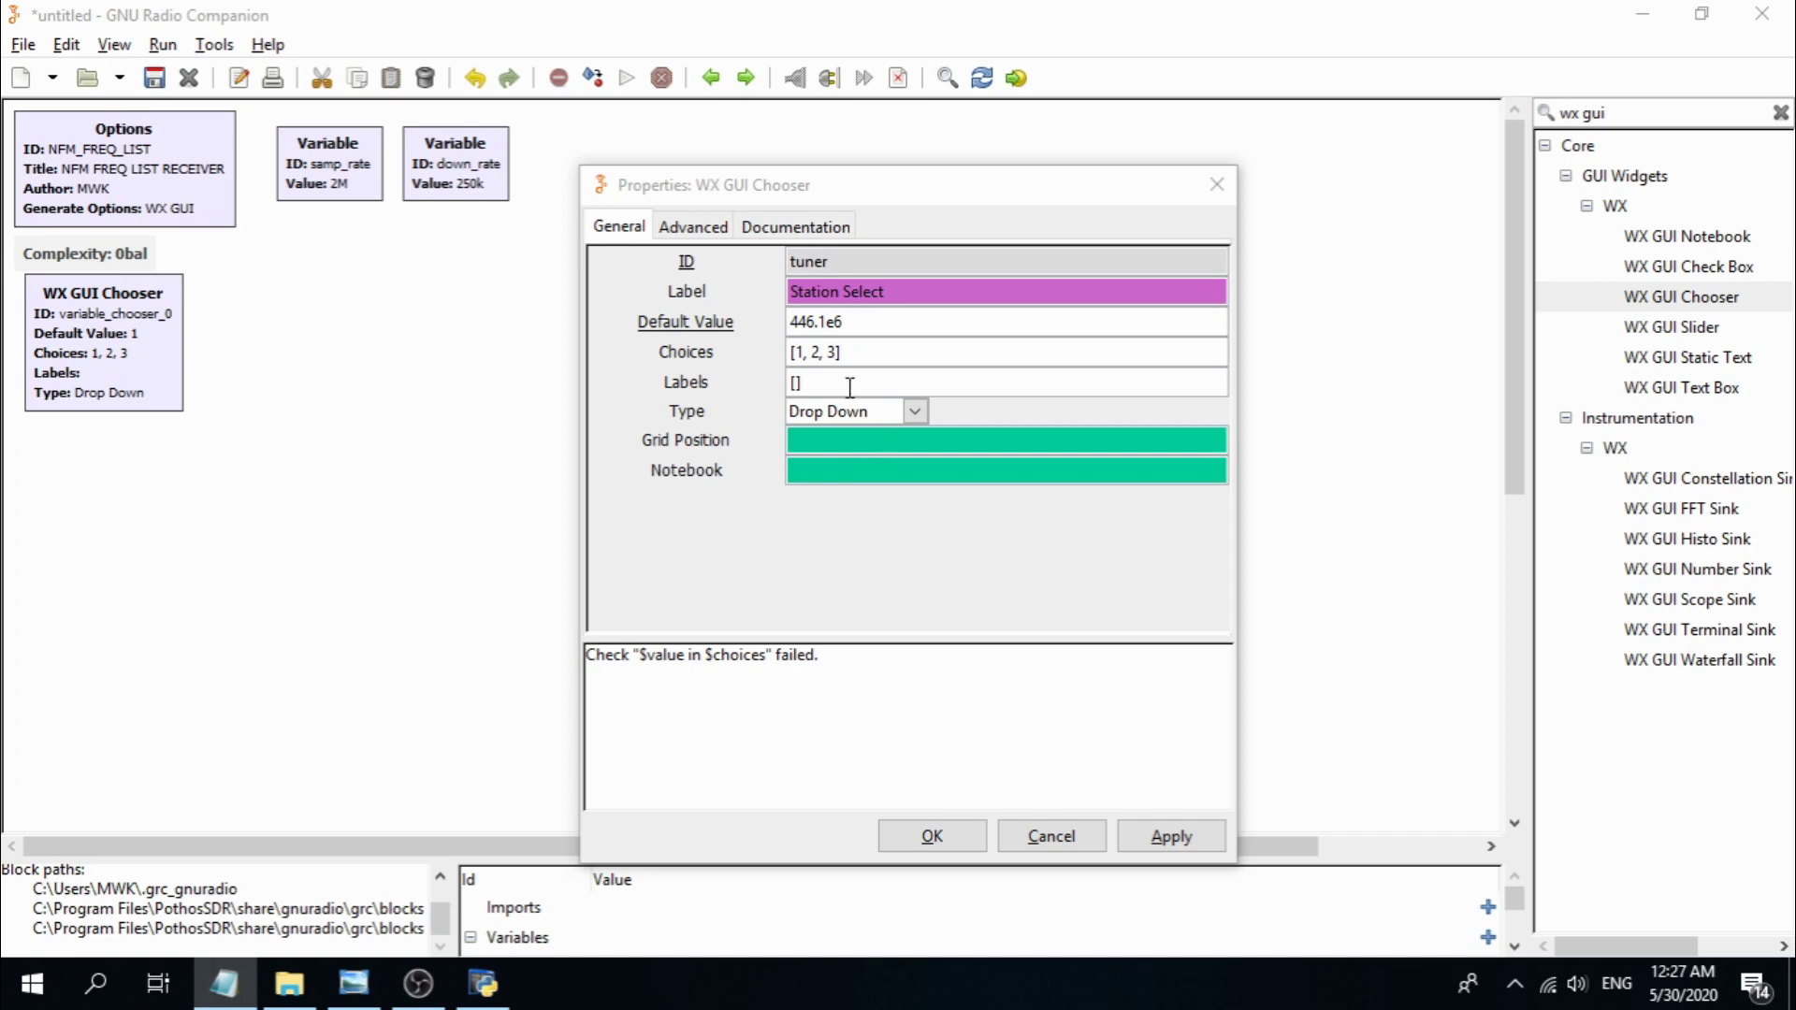
pyautogui.click(863, 354)
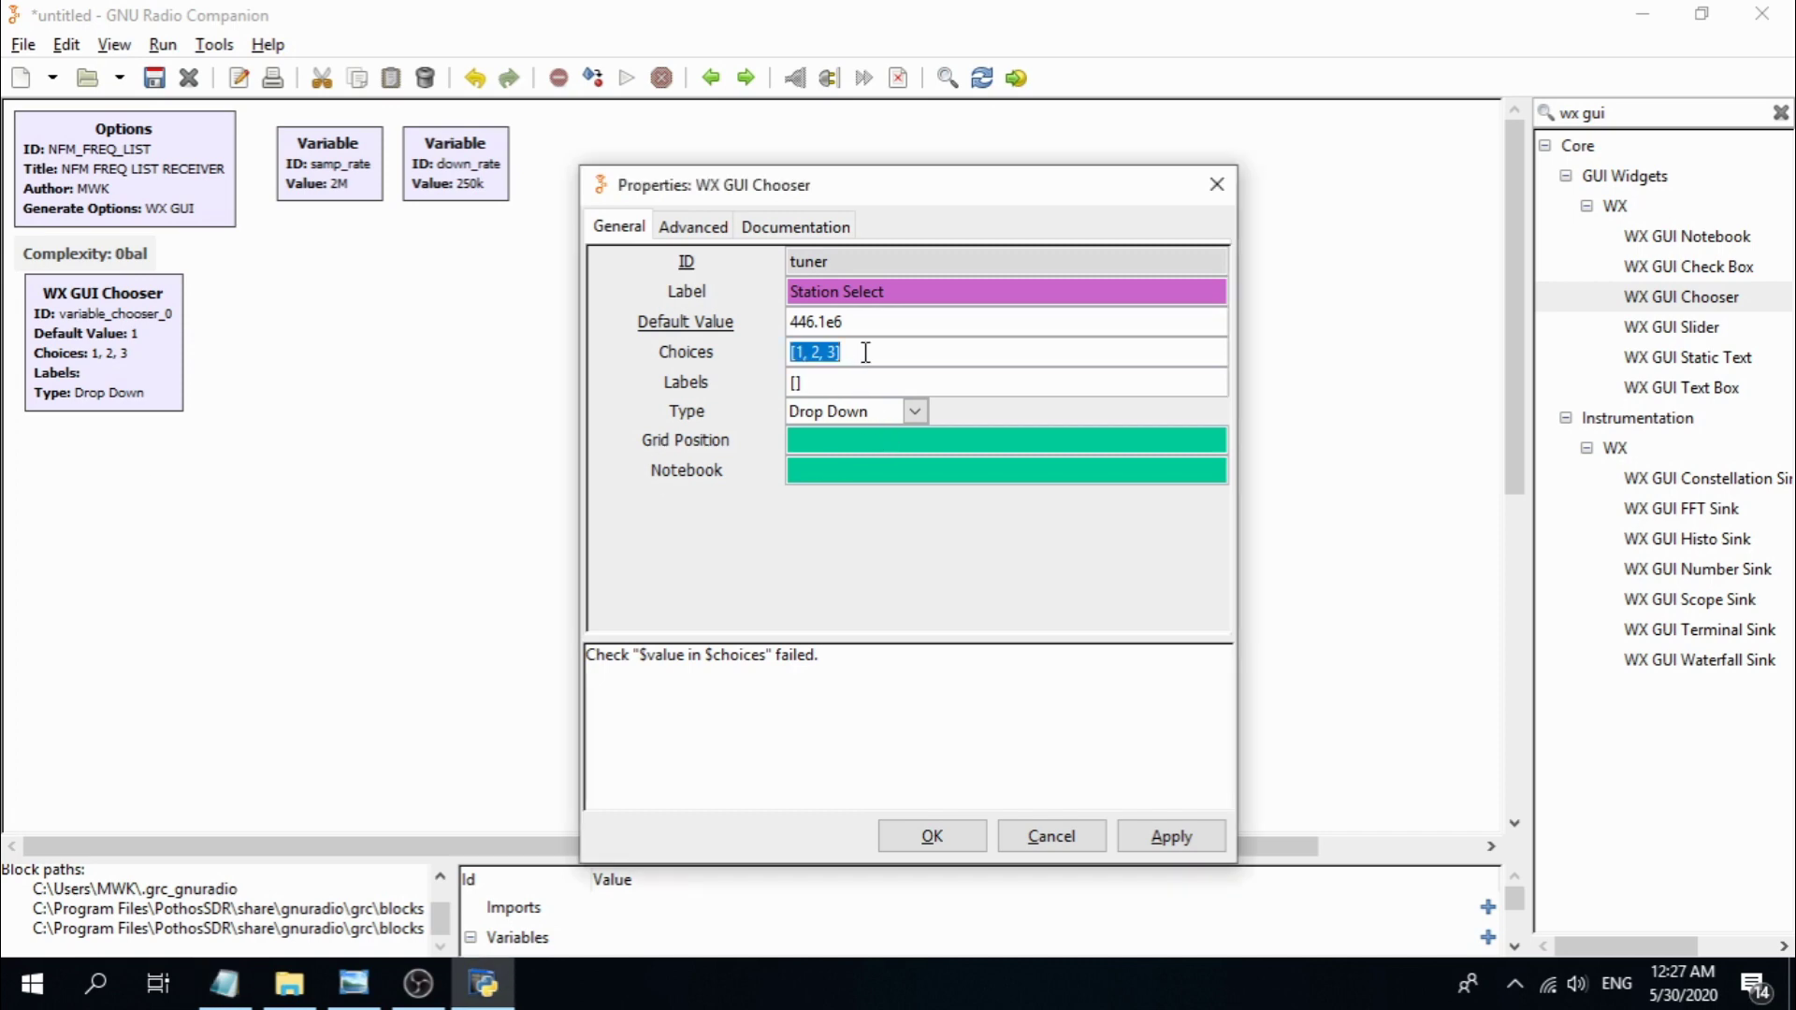
pyautogui.rightClick(868, 348)
pyautogui.click(941, 411)
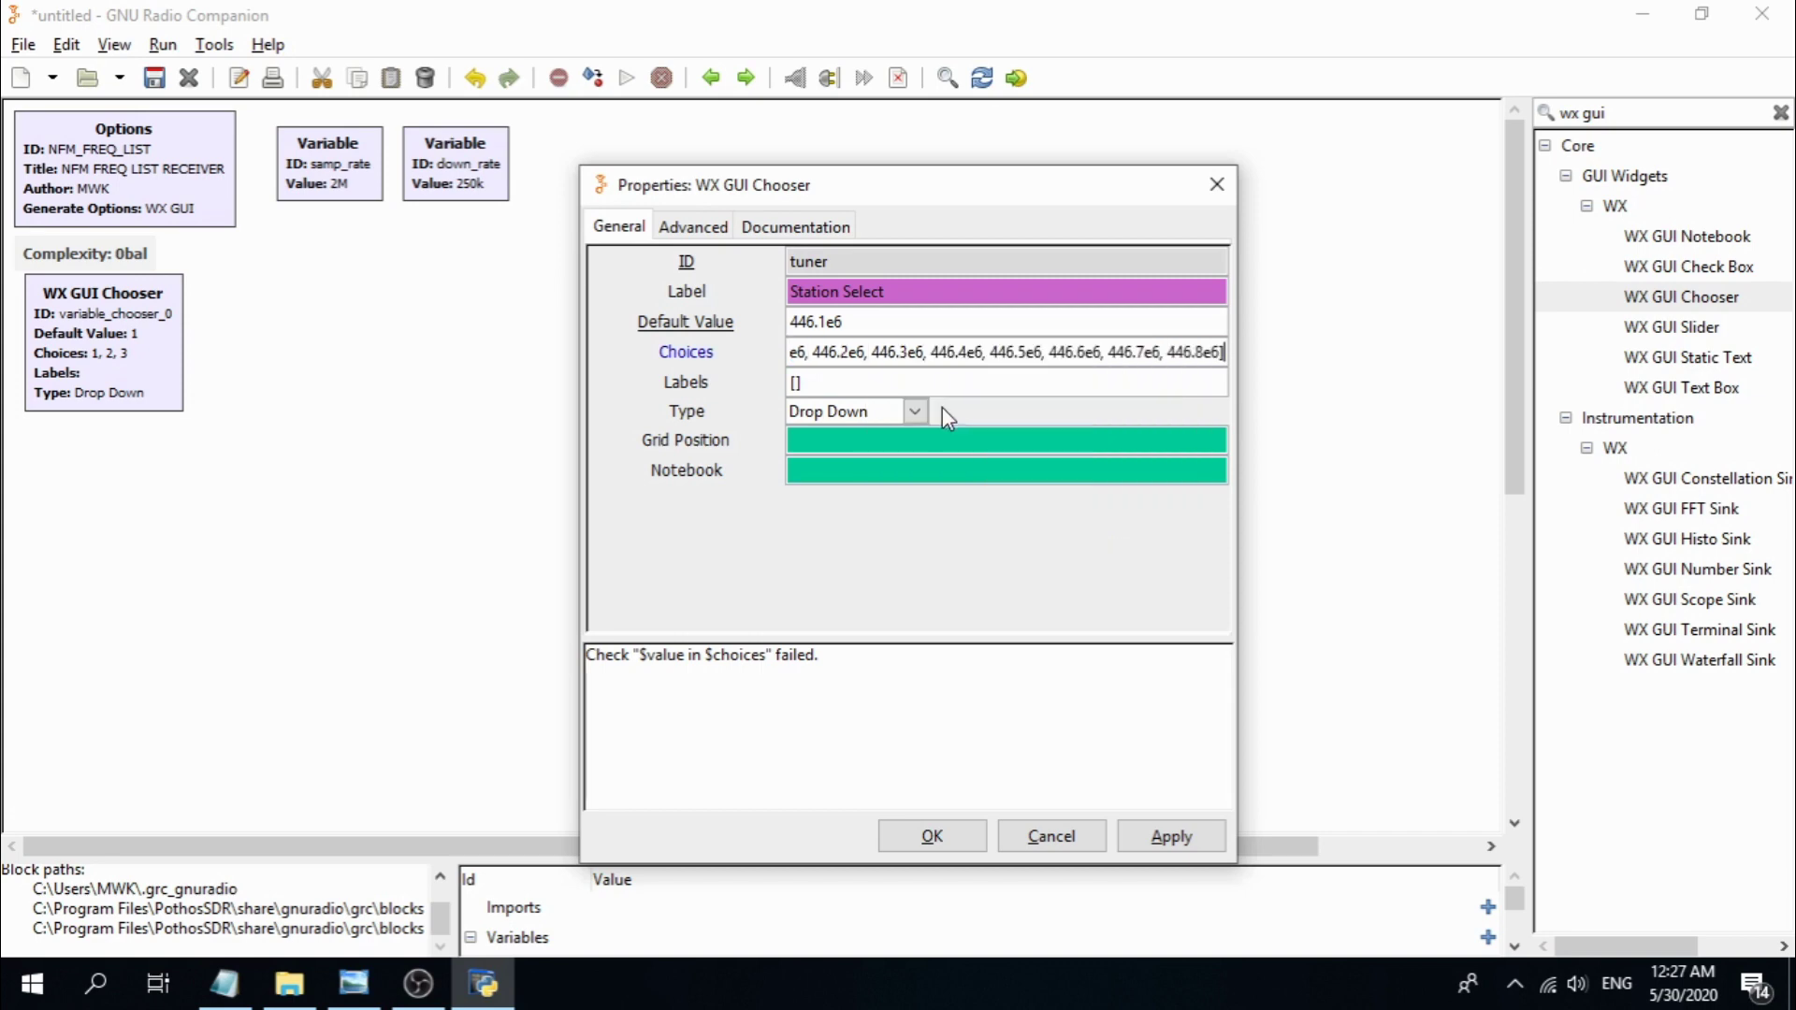
pyautogui.moveTo(1244, 394); pyautogui.dragTo(1431, 386)
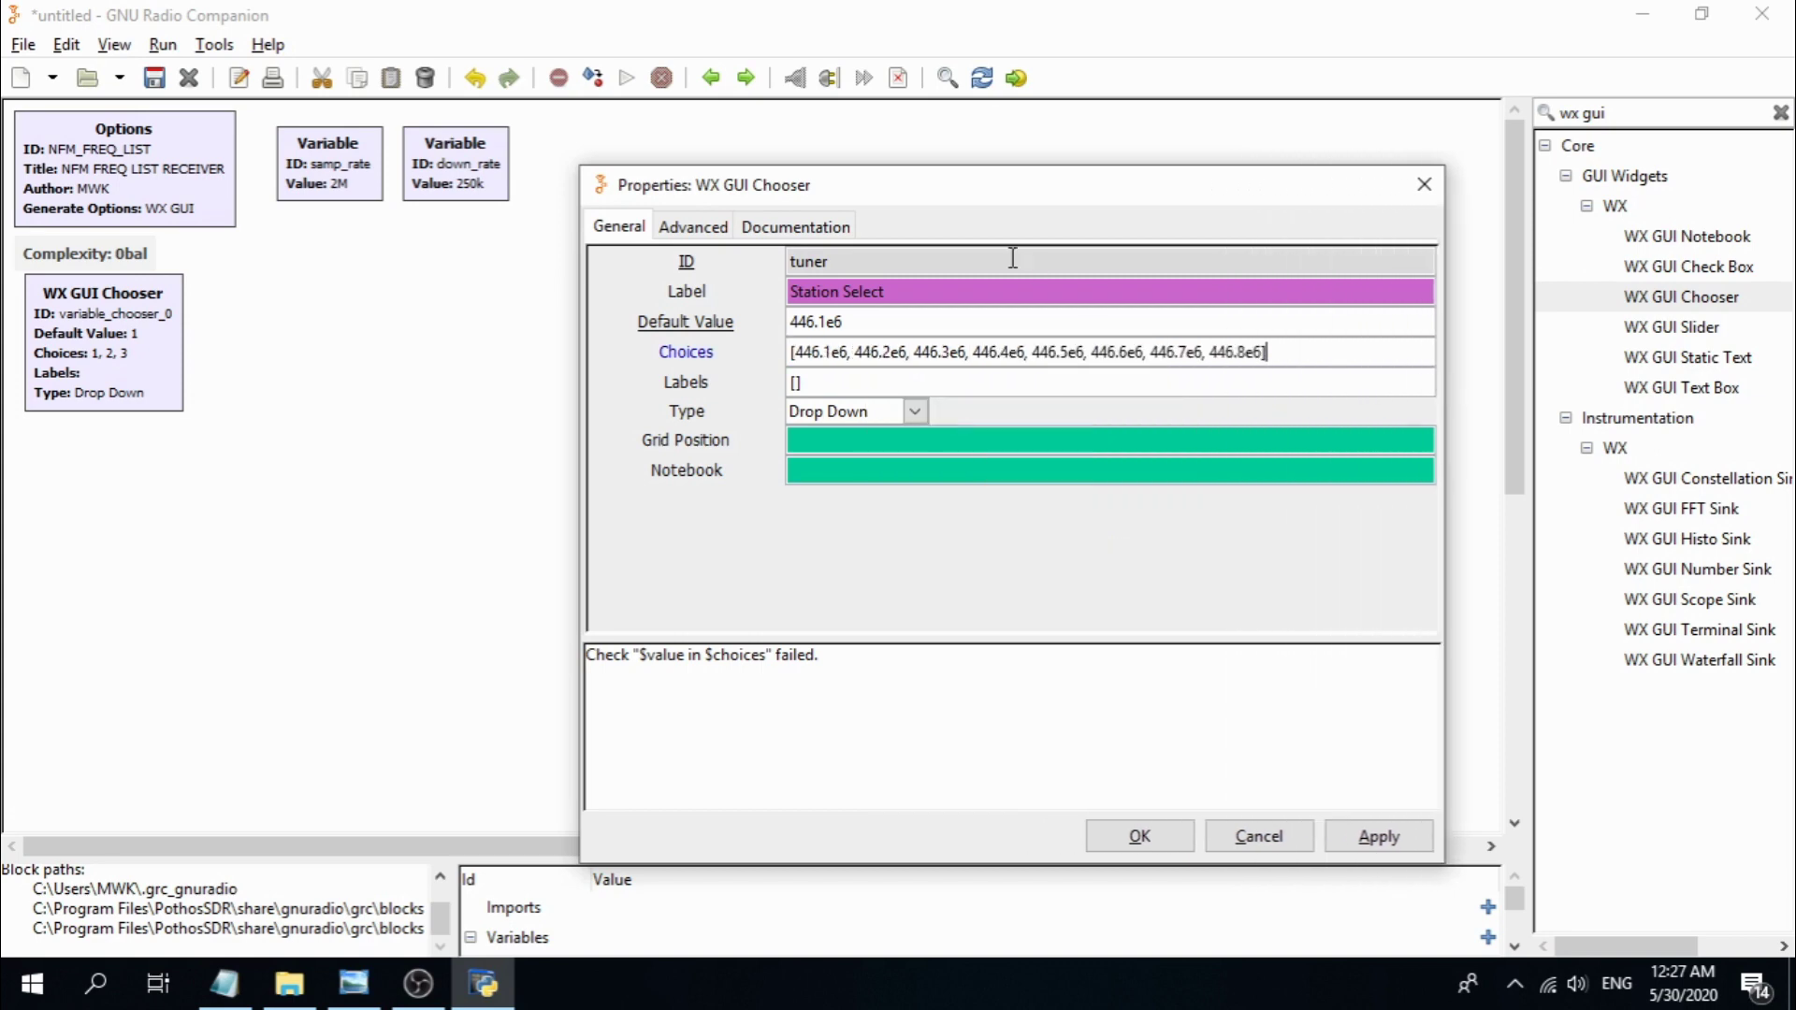
pyautogui.moveTo(924, 199); pyautogui.dragTo(685, 185)
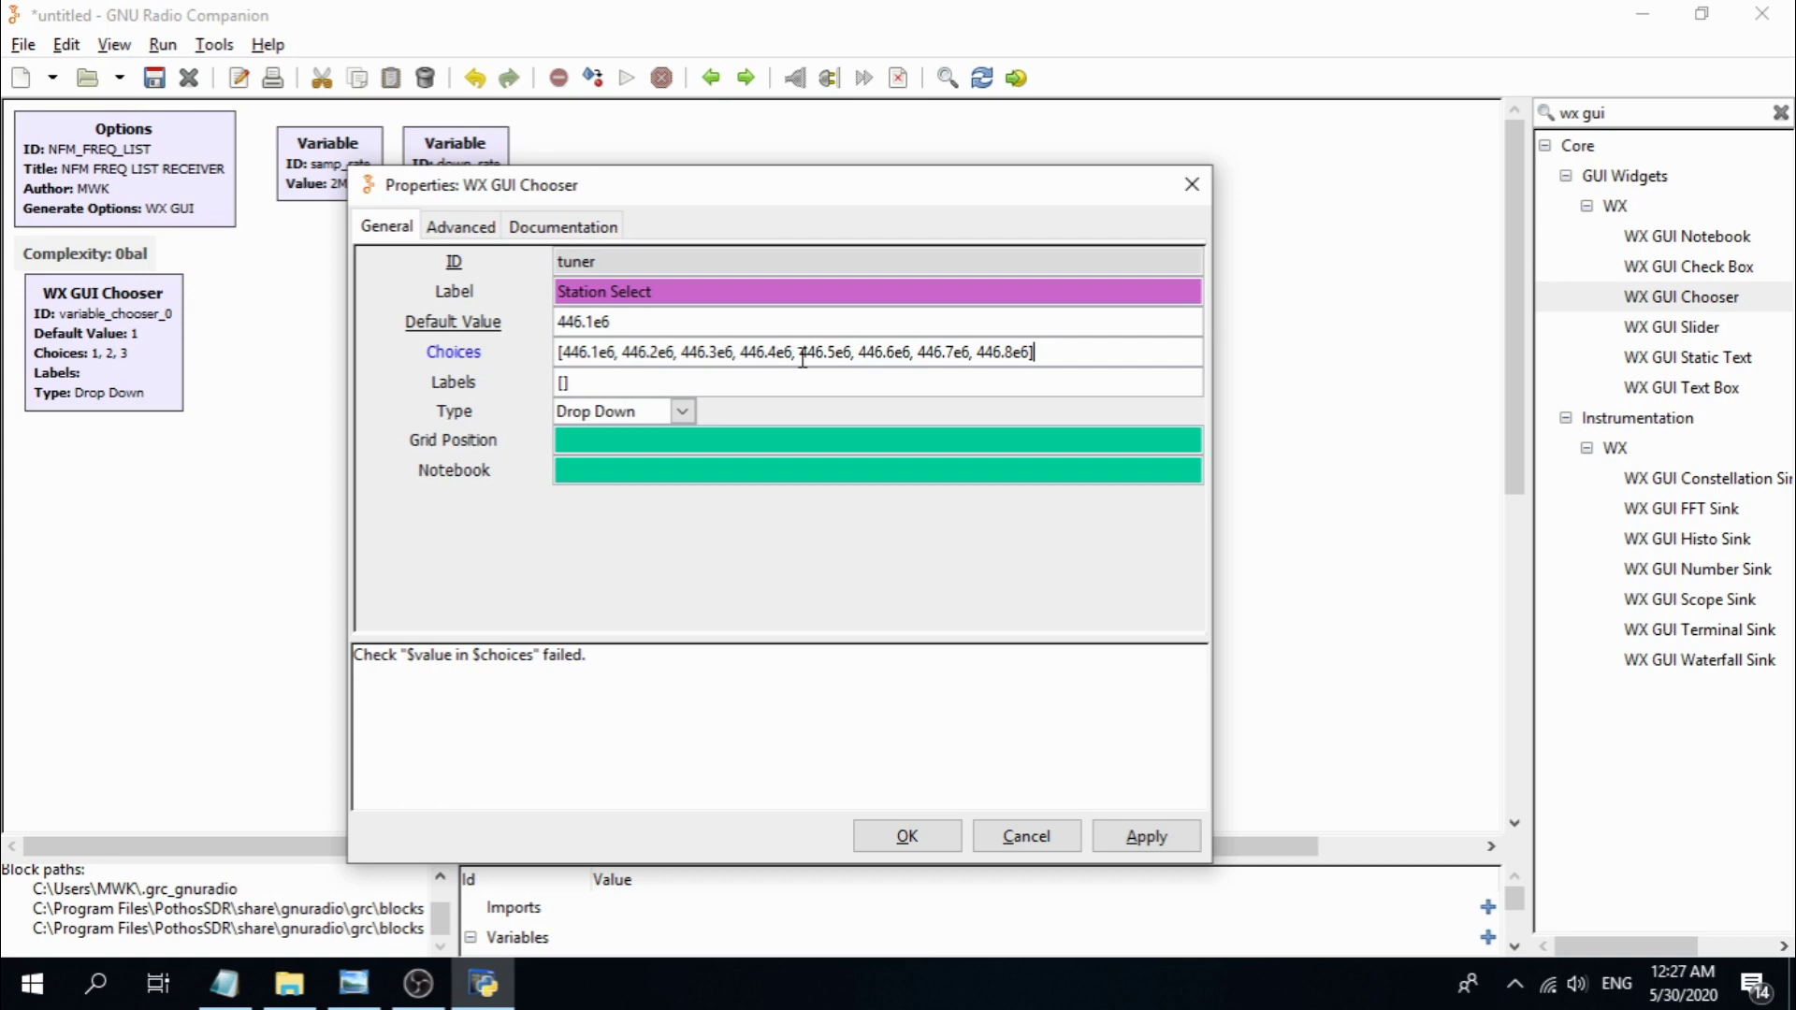
# - Replace the WX GUI Chooser's labels with the list ["ch.1", "ch.2", "ch3", "ch.4", "ch5", "ch6", "ch7", "ch8"]
pyautogui.press('Tab')
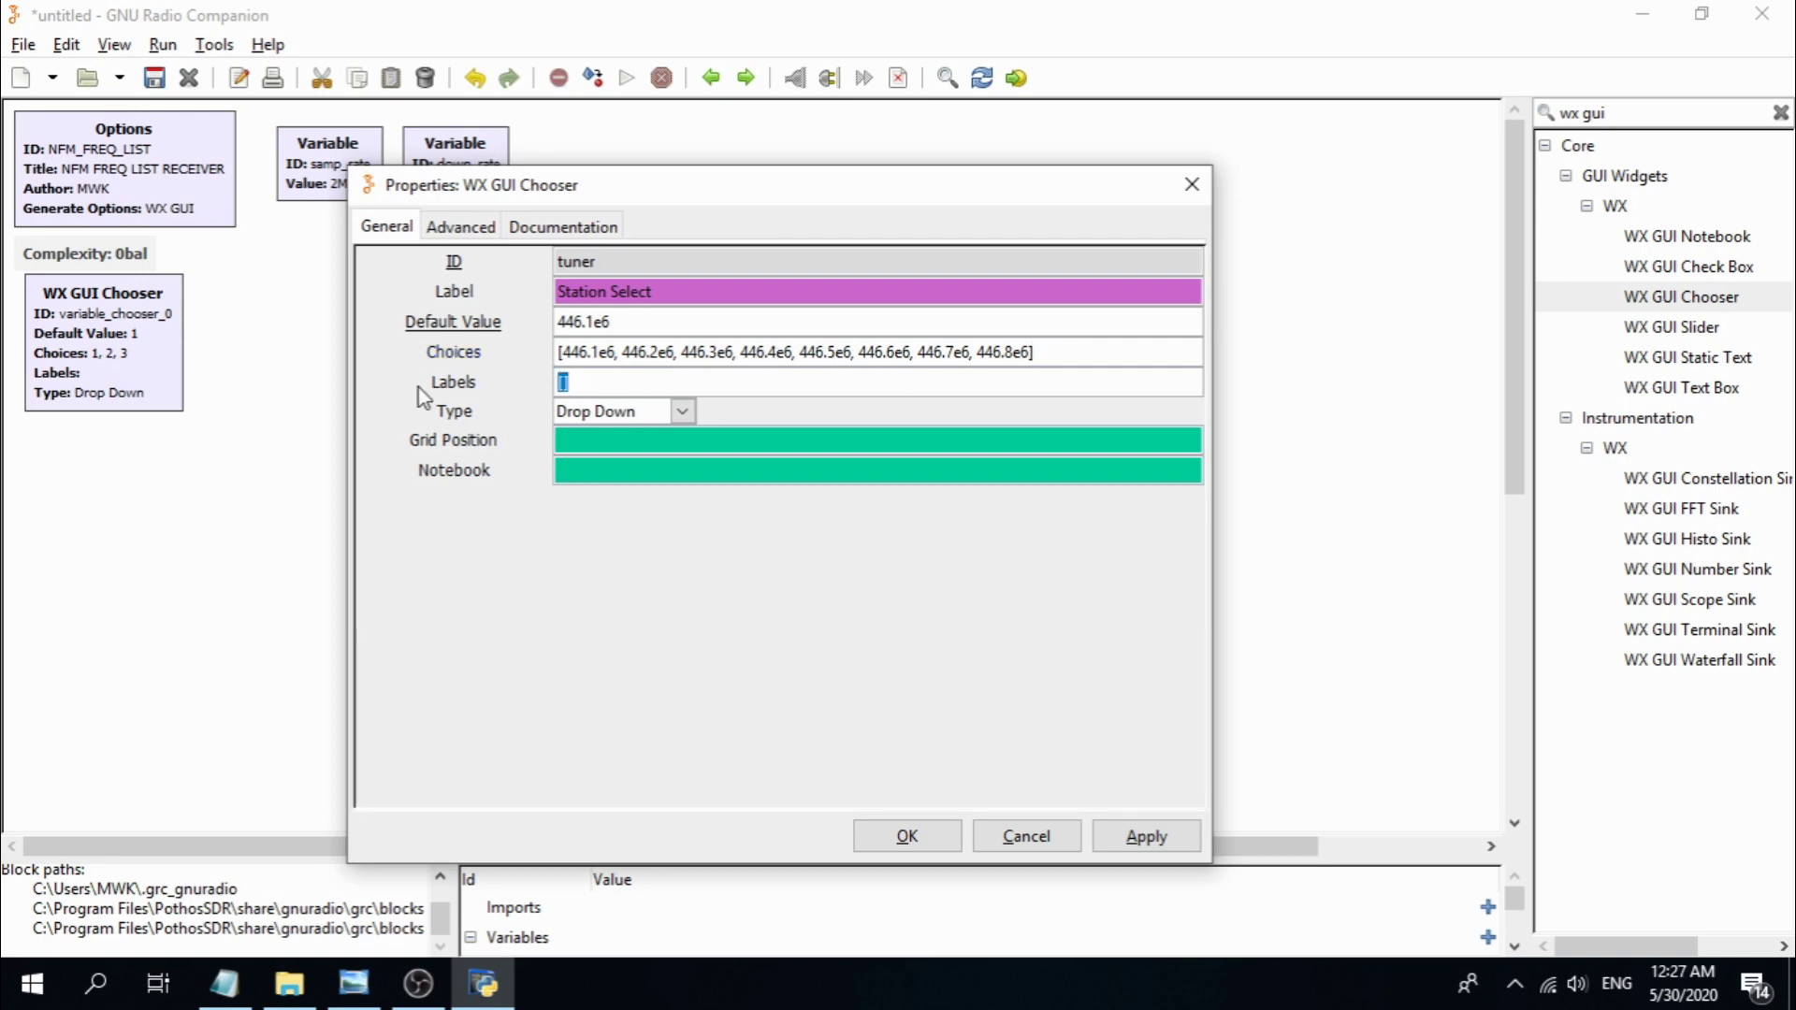
pyautogui.press('BackSpace')
pyautogui.hotkey('alt', 'Tab')
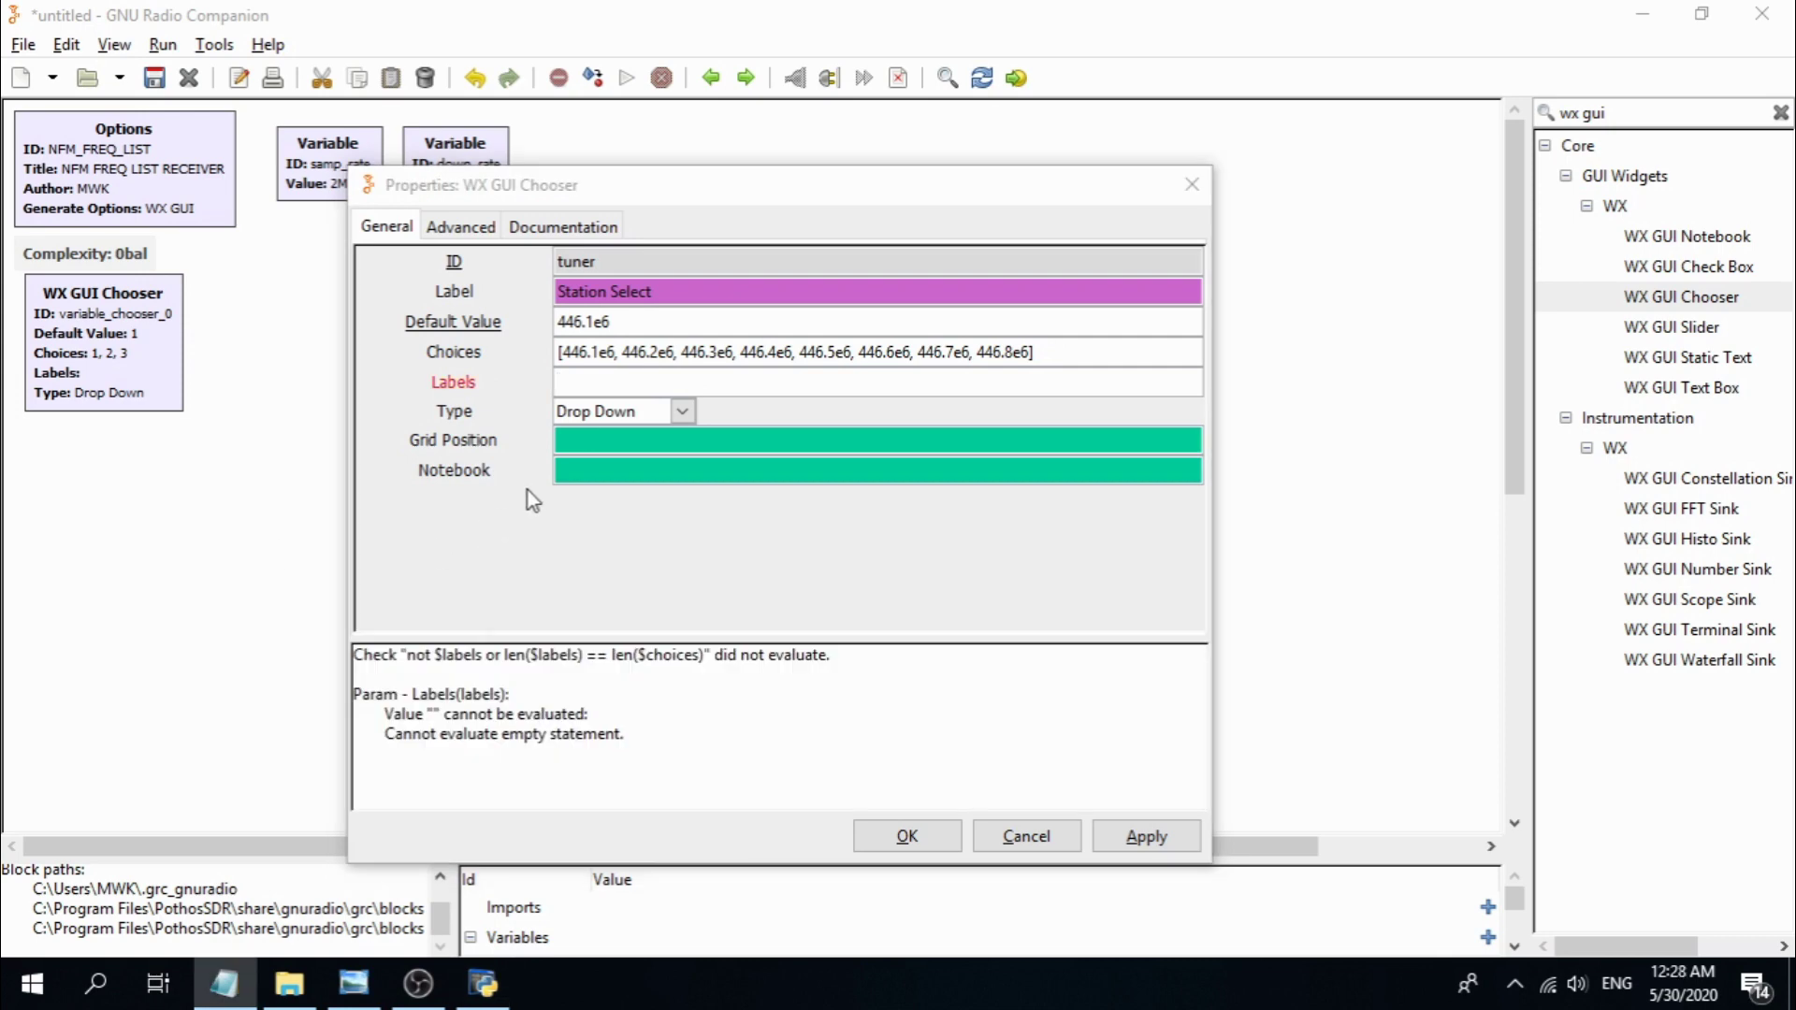
pyautogui.rightClick(587, 382)
pyautogui.click(639, 451)
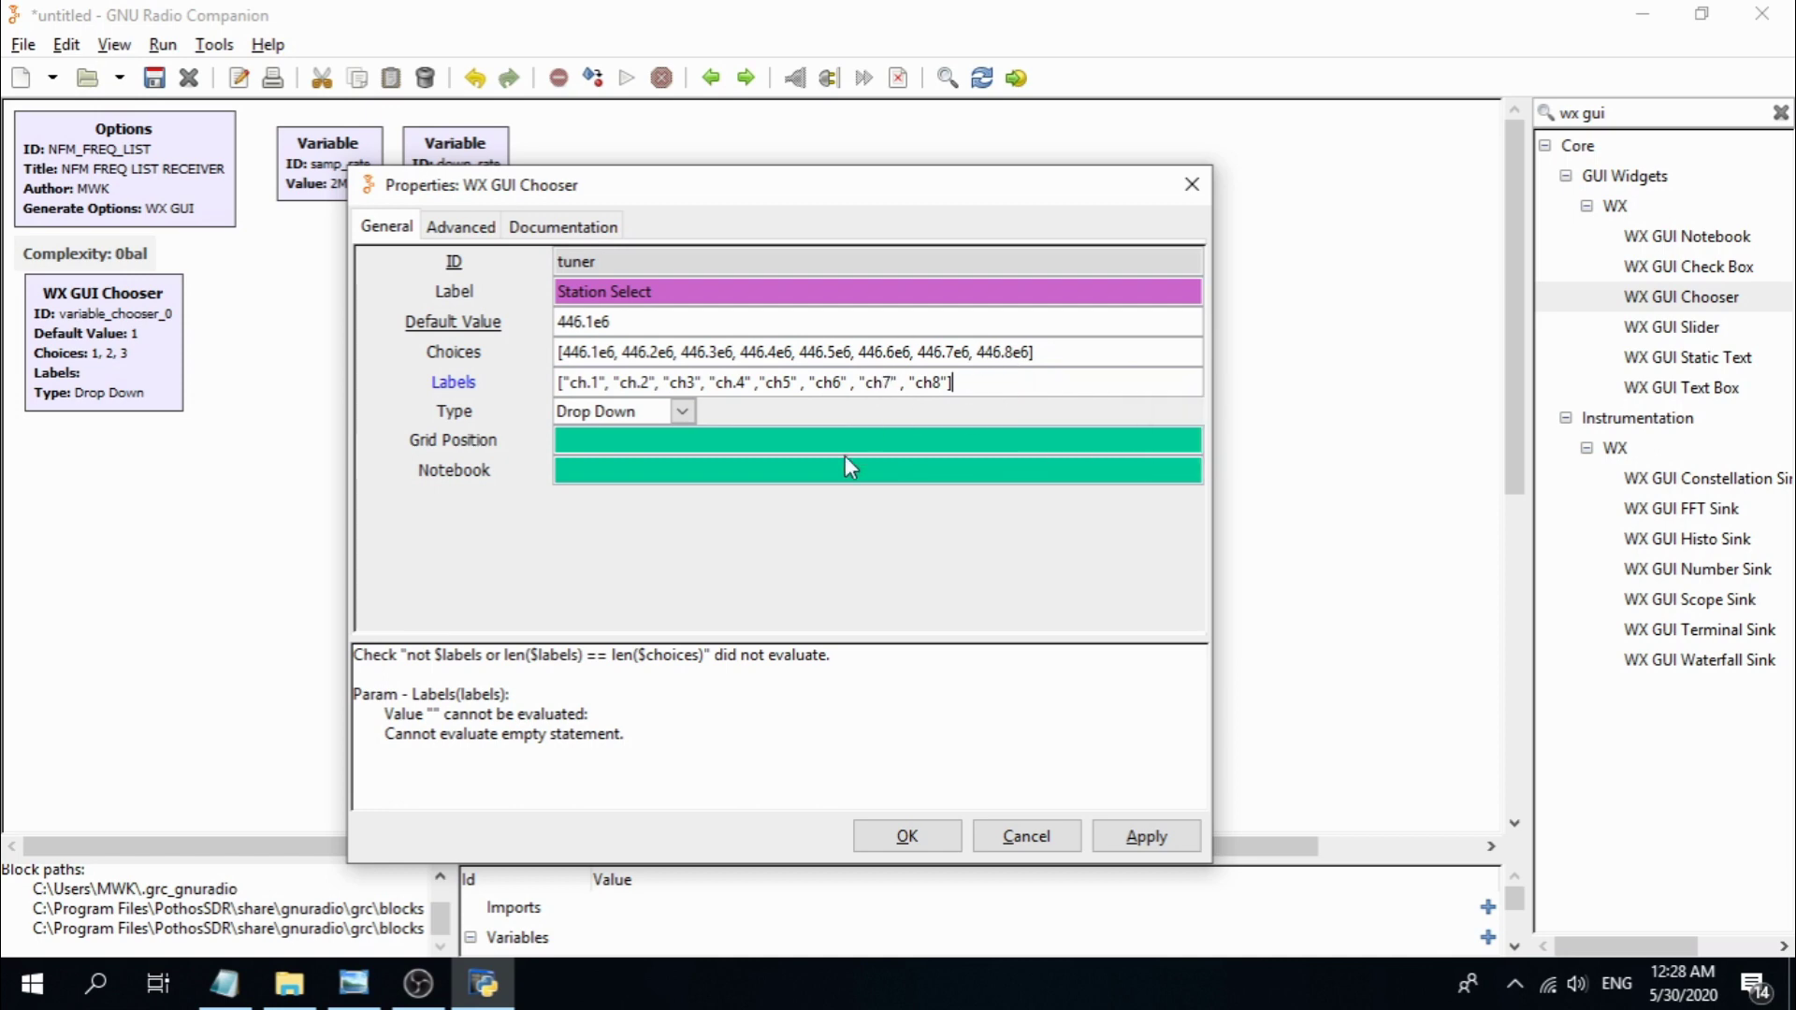
# - Set the WX GUI Chooser's type to Radio Buttons and accept the block's properties
pyautogui.hotkey('alt', 'Tab')
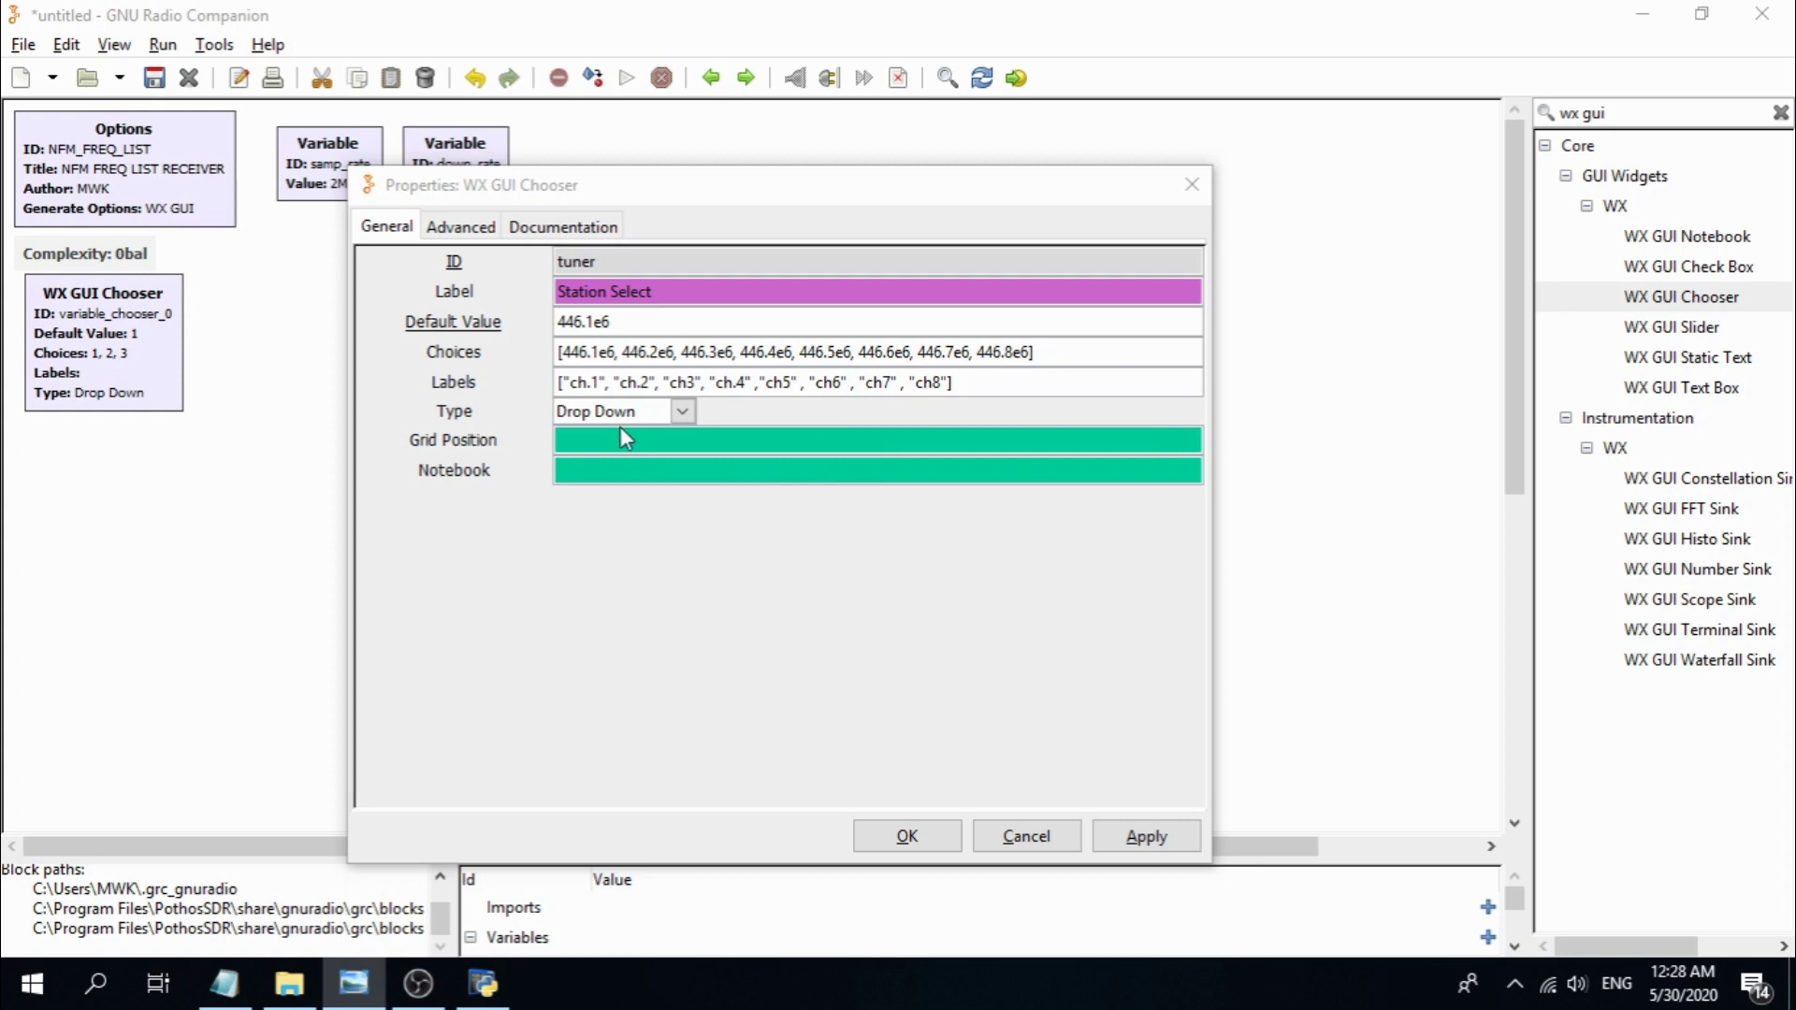
pyautogui.click(674, 416)
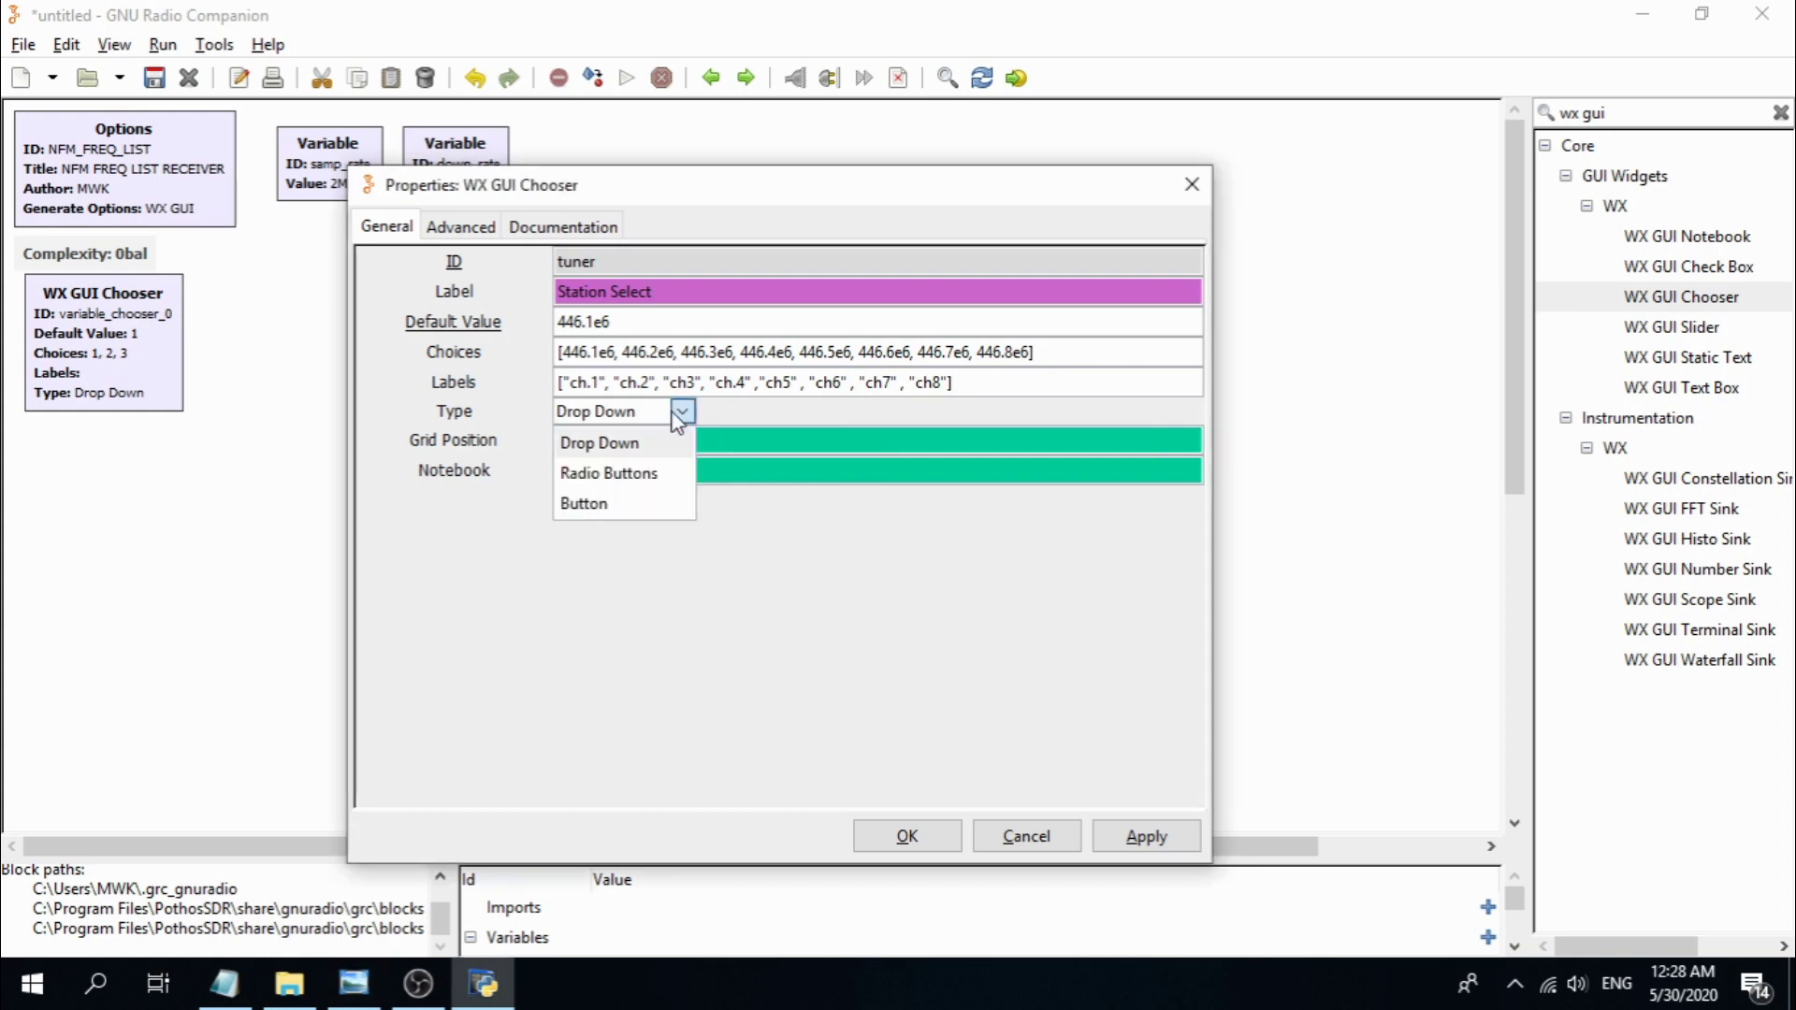
pyautogui.click(627, 475)
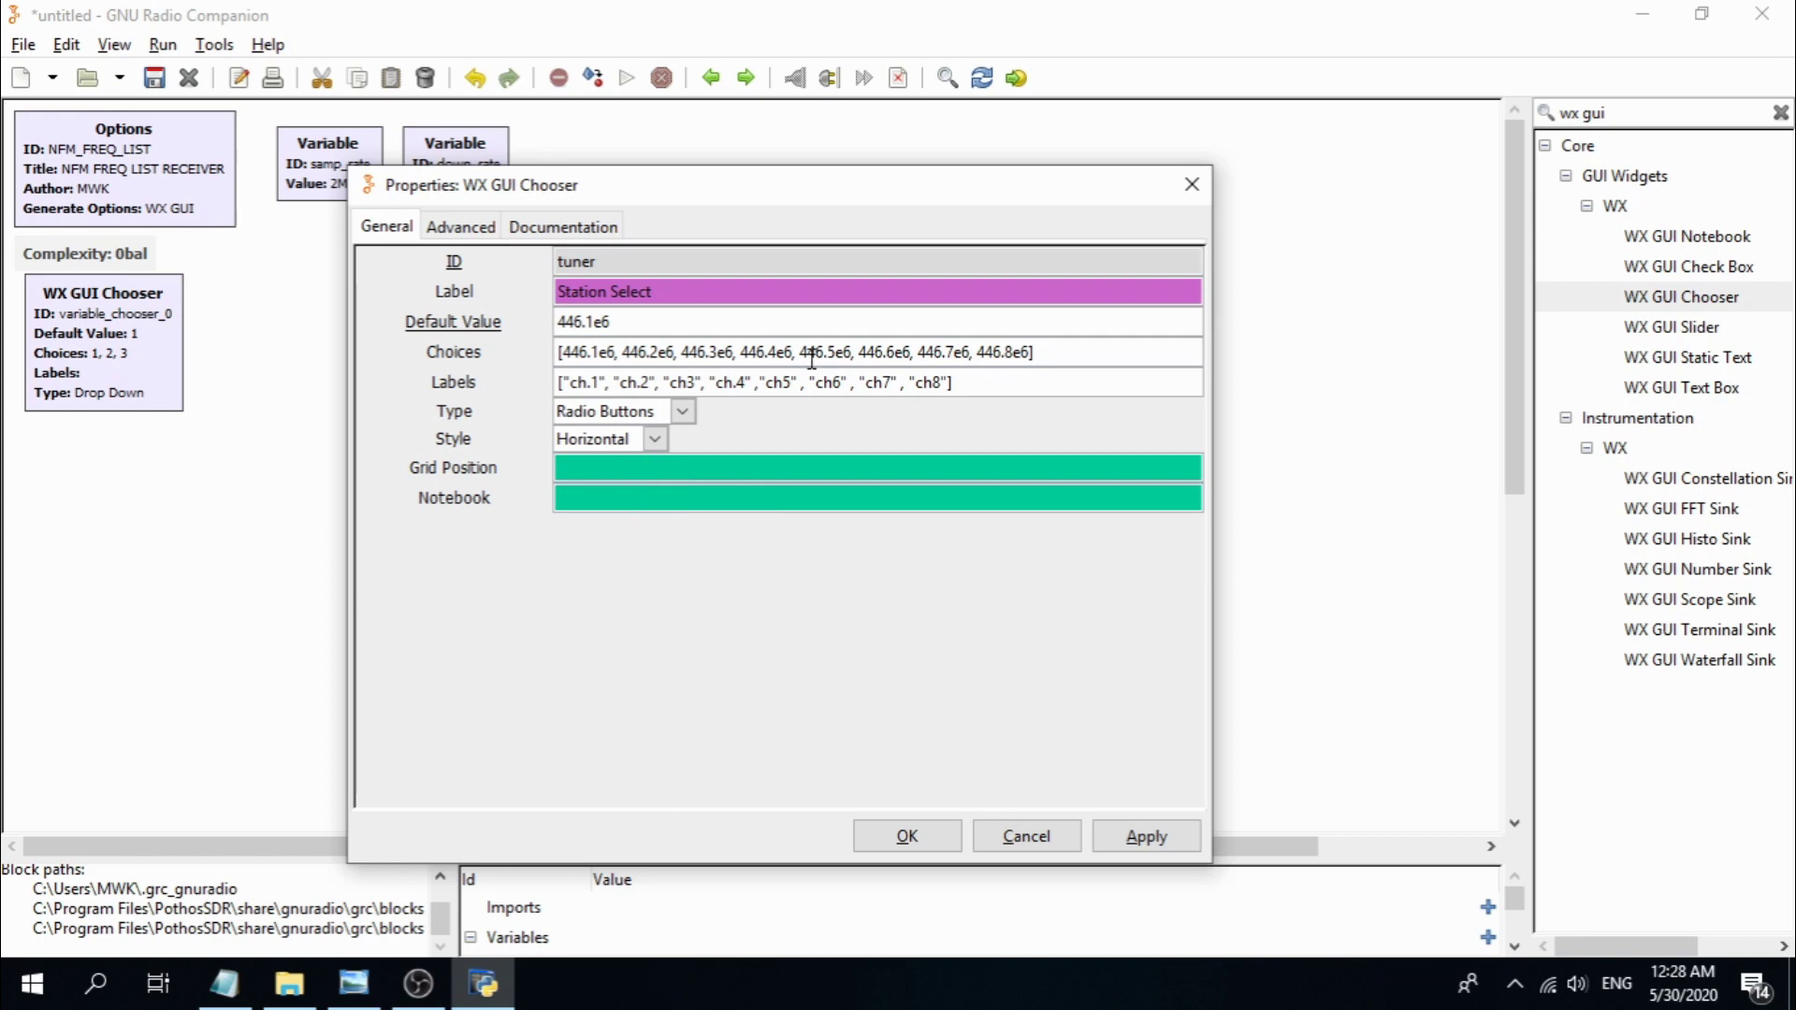
pyautogui.click(875, 834)
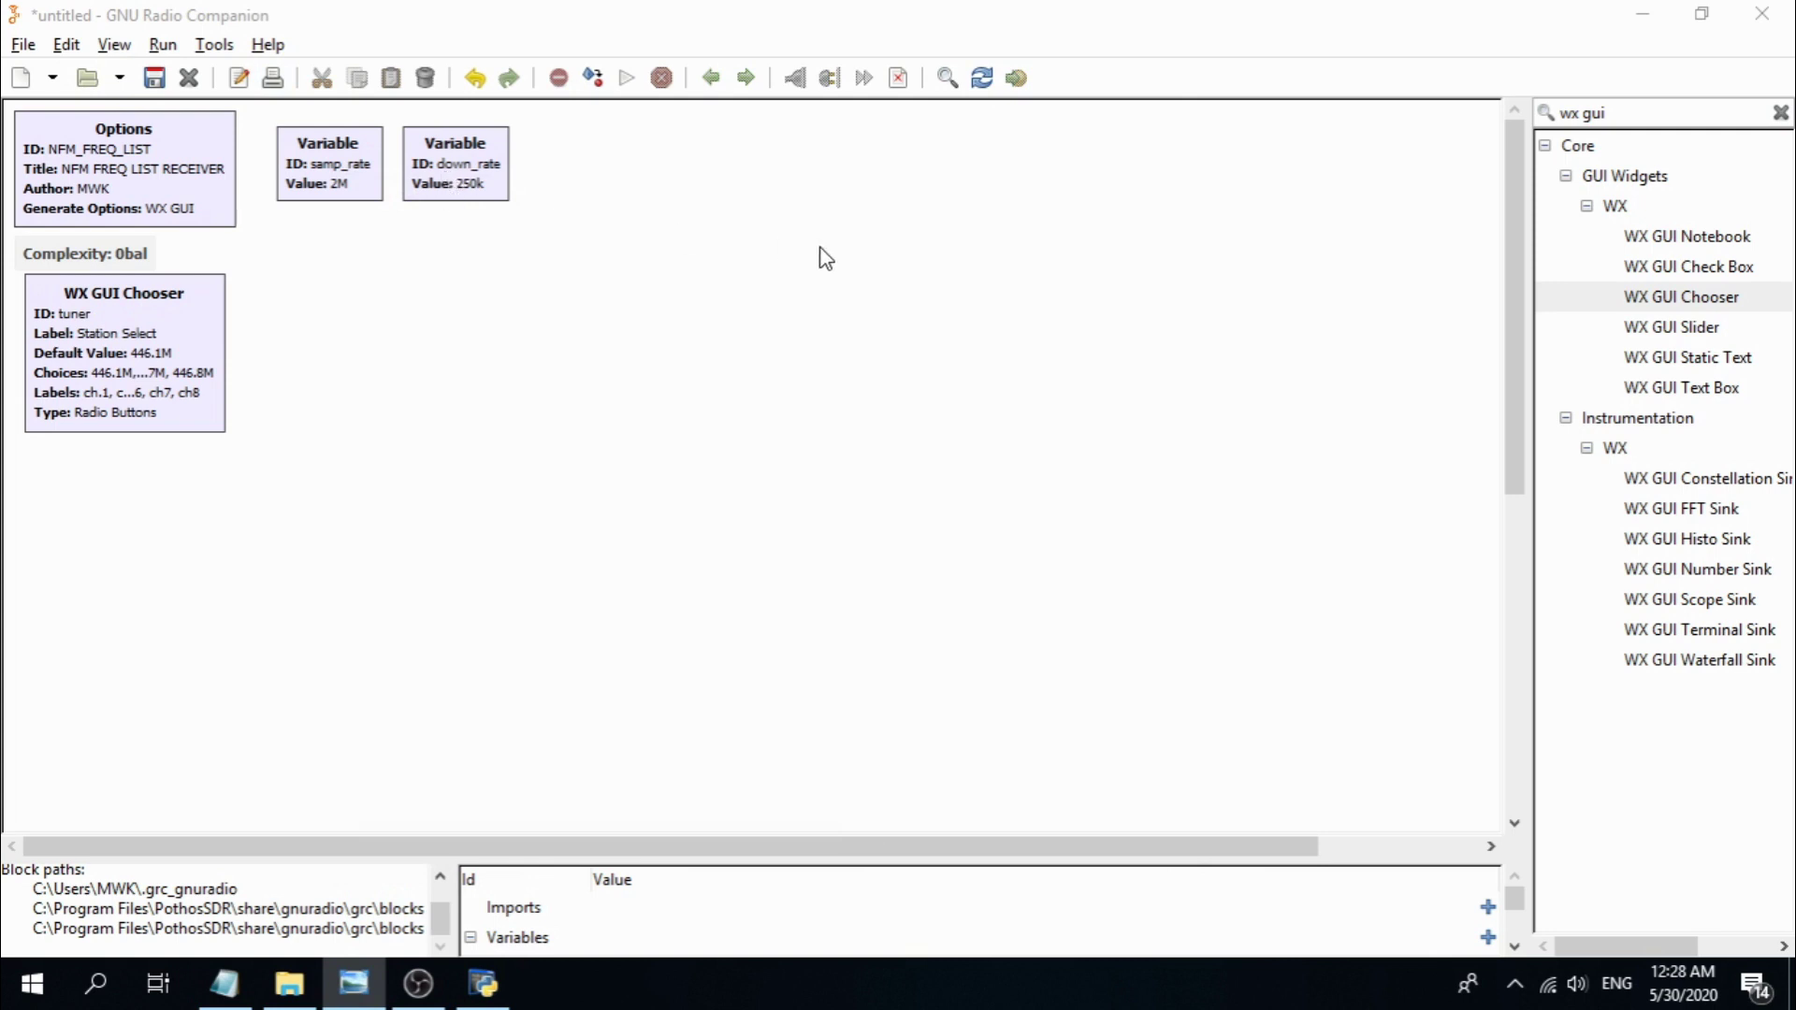
# - Search the block library for "rtl", add an RTL-SDR Source block, and place it below the WX GUI Chooser
pyautogui.click(1585, 113)
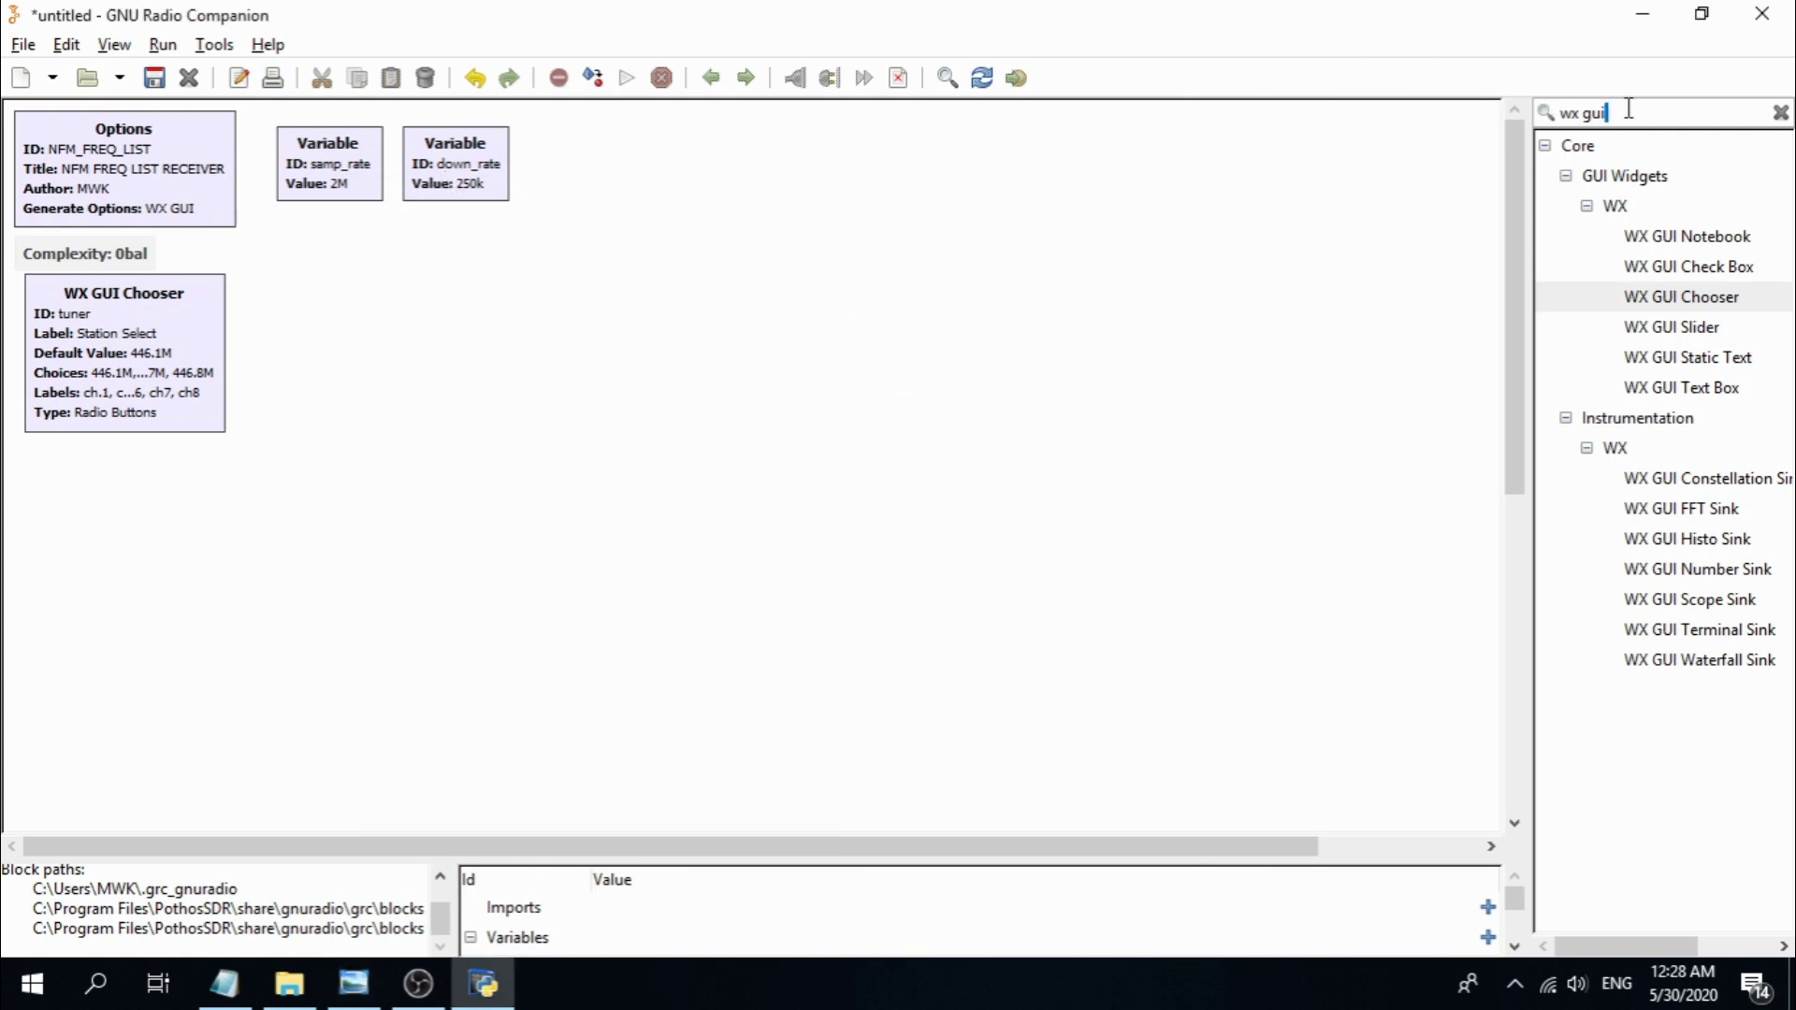
pyautogui.tripleClick(1628, 110)
pyautogui.write('rtl')
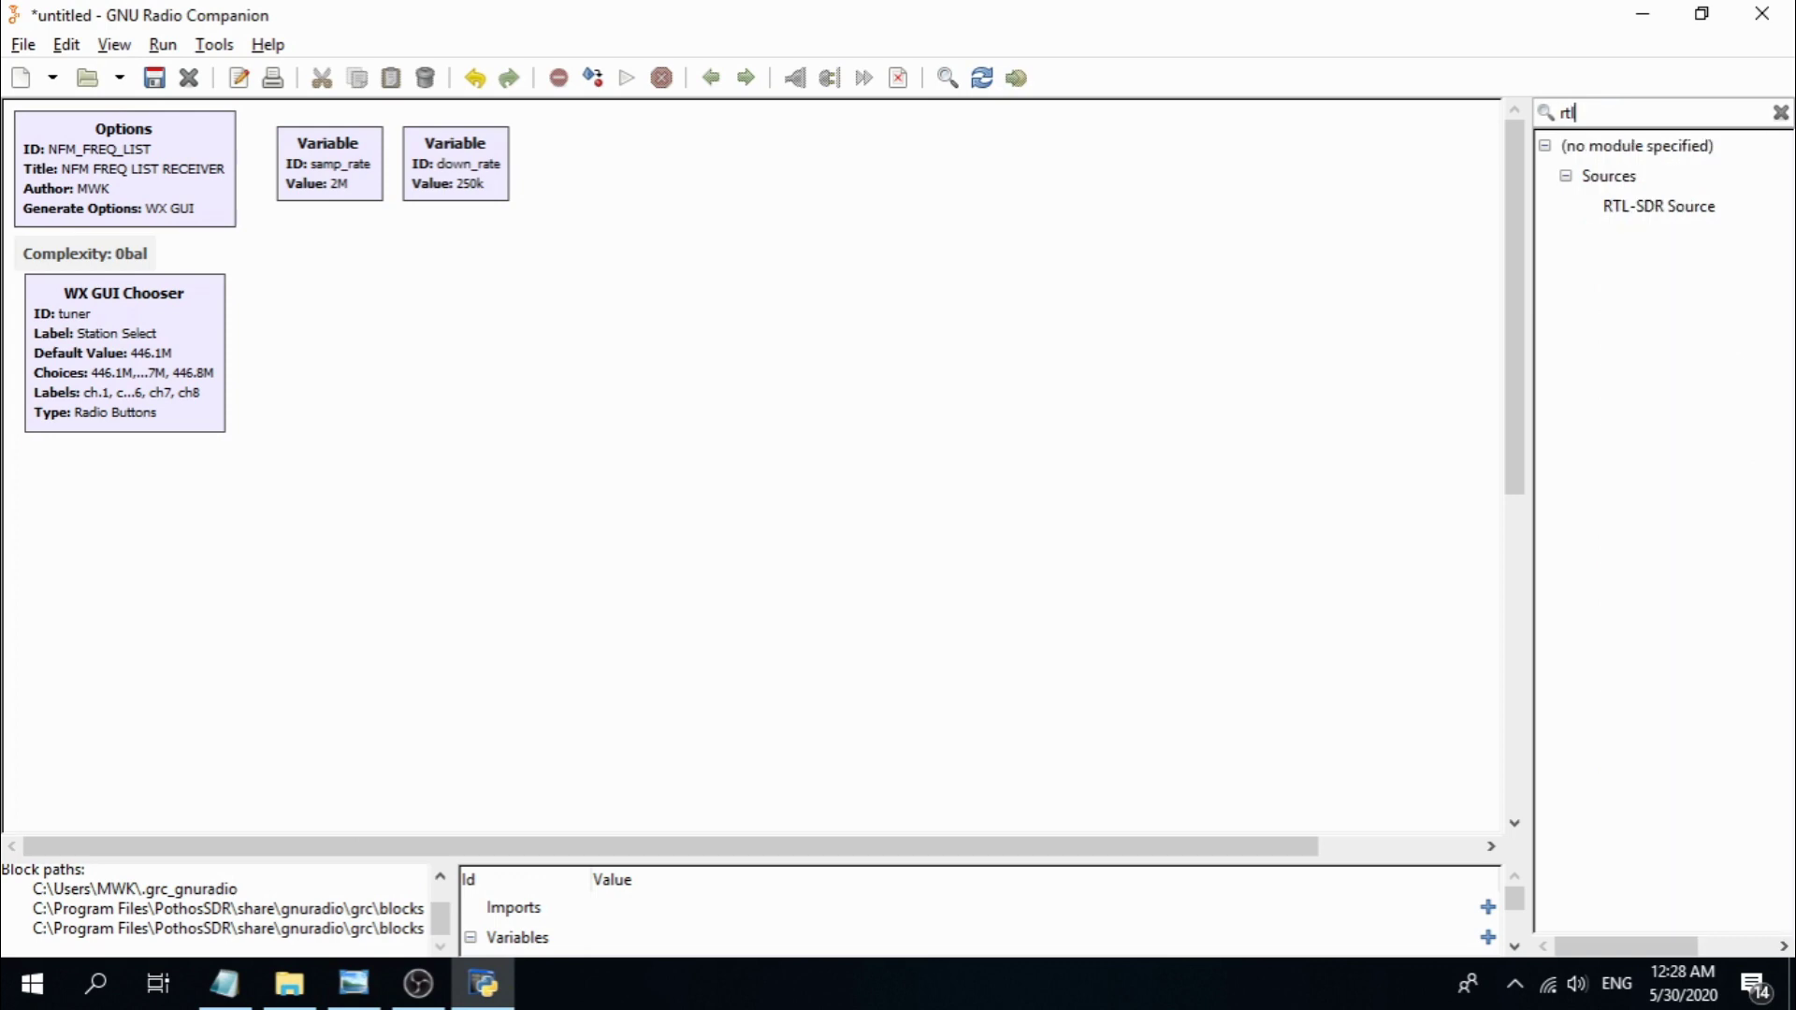
pyautogui.click(1704, 208)
pyautogui.doubleClick(1703, 208)
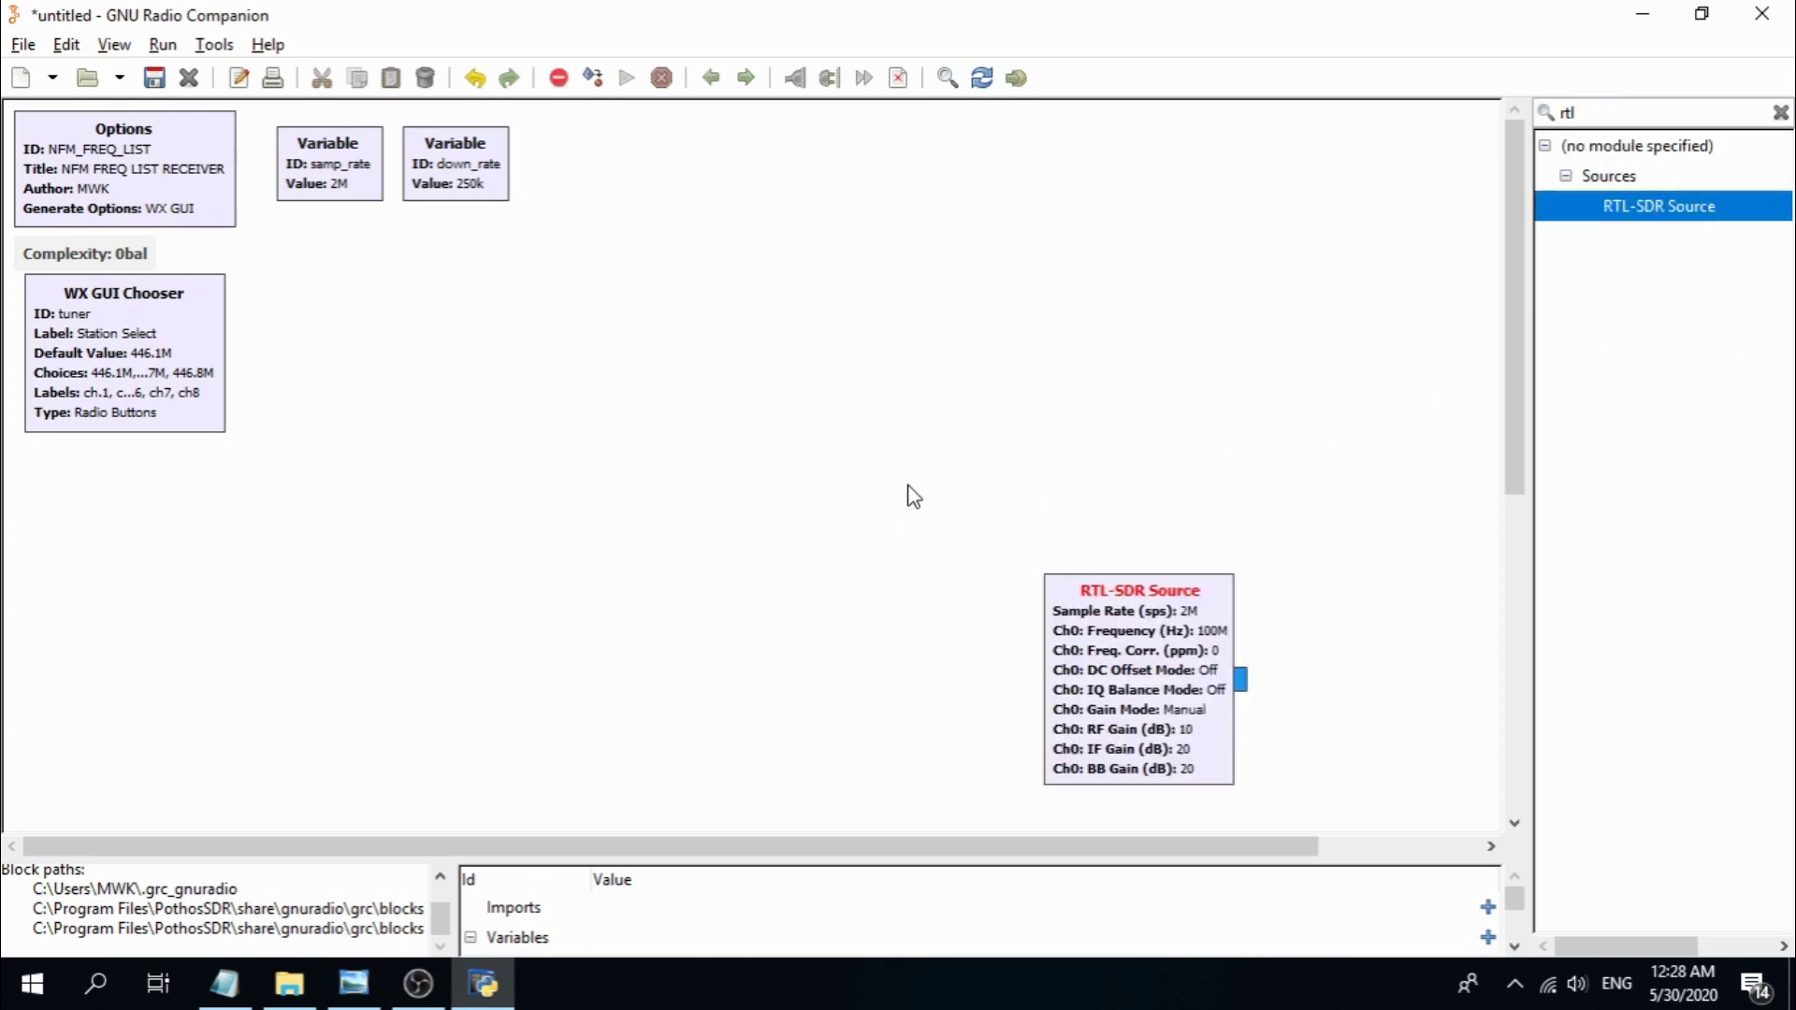
pyautogui.moveTo(1077, 636); pyautogui.dragTo(82, 530)
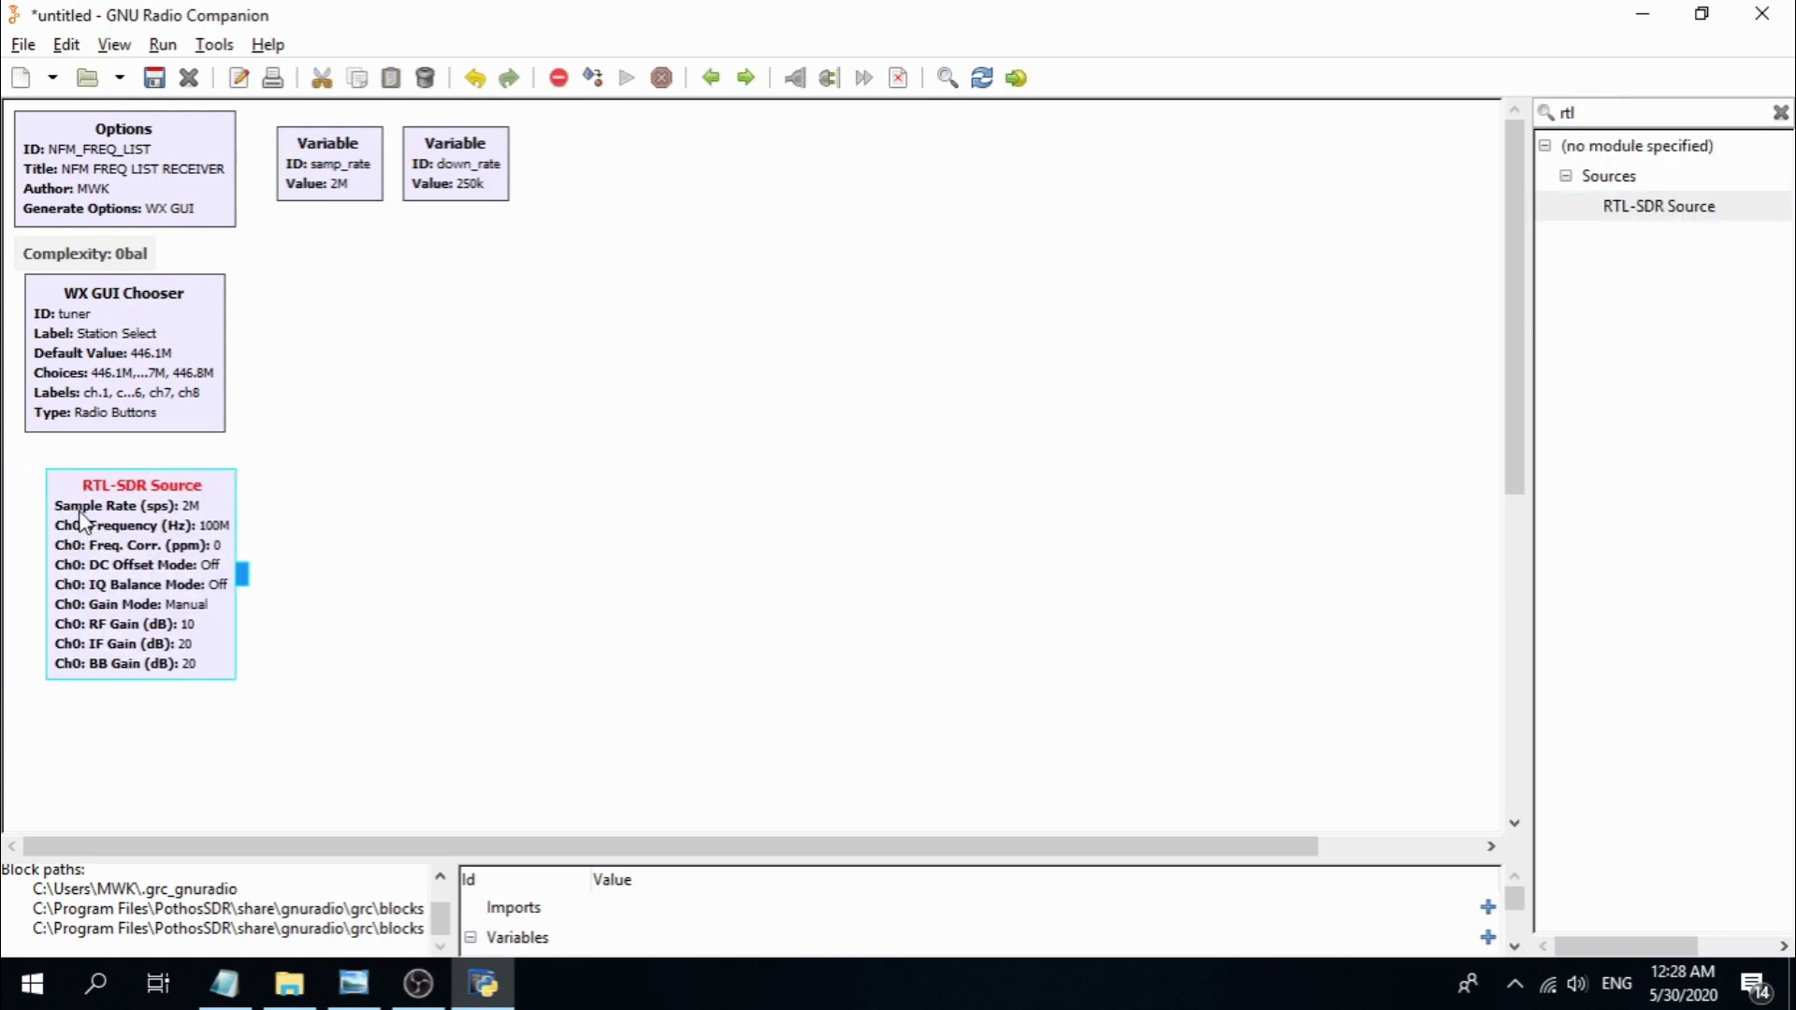
# - Open the RTL-SDR Source's properties and set the Ch0 frequency to the variable tuner
pyautogui.doubleClick(105, 517)
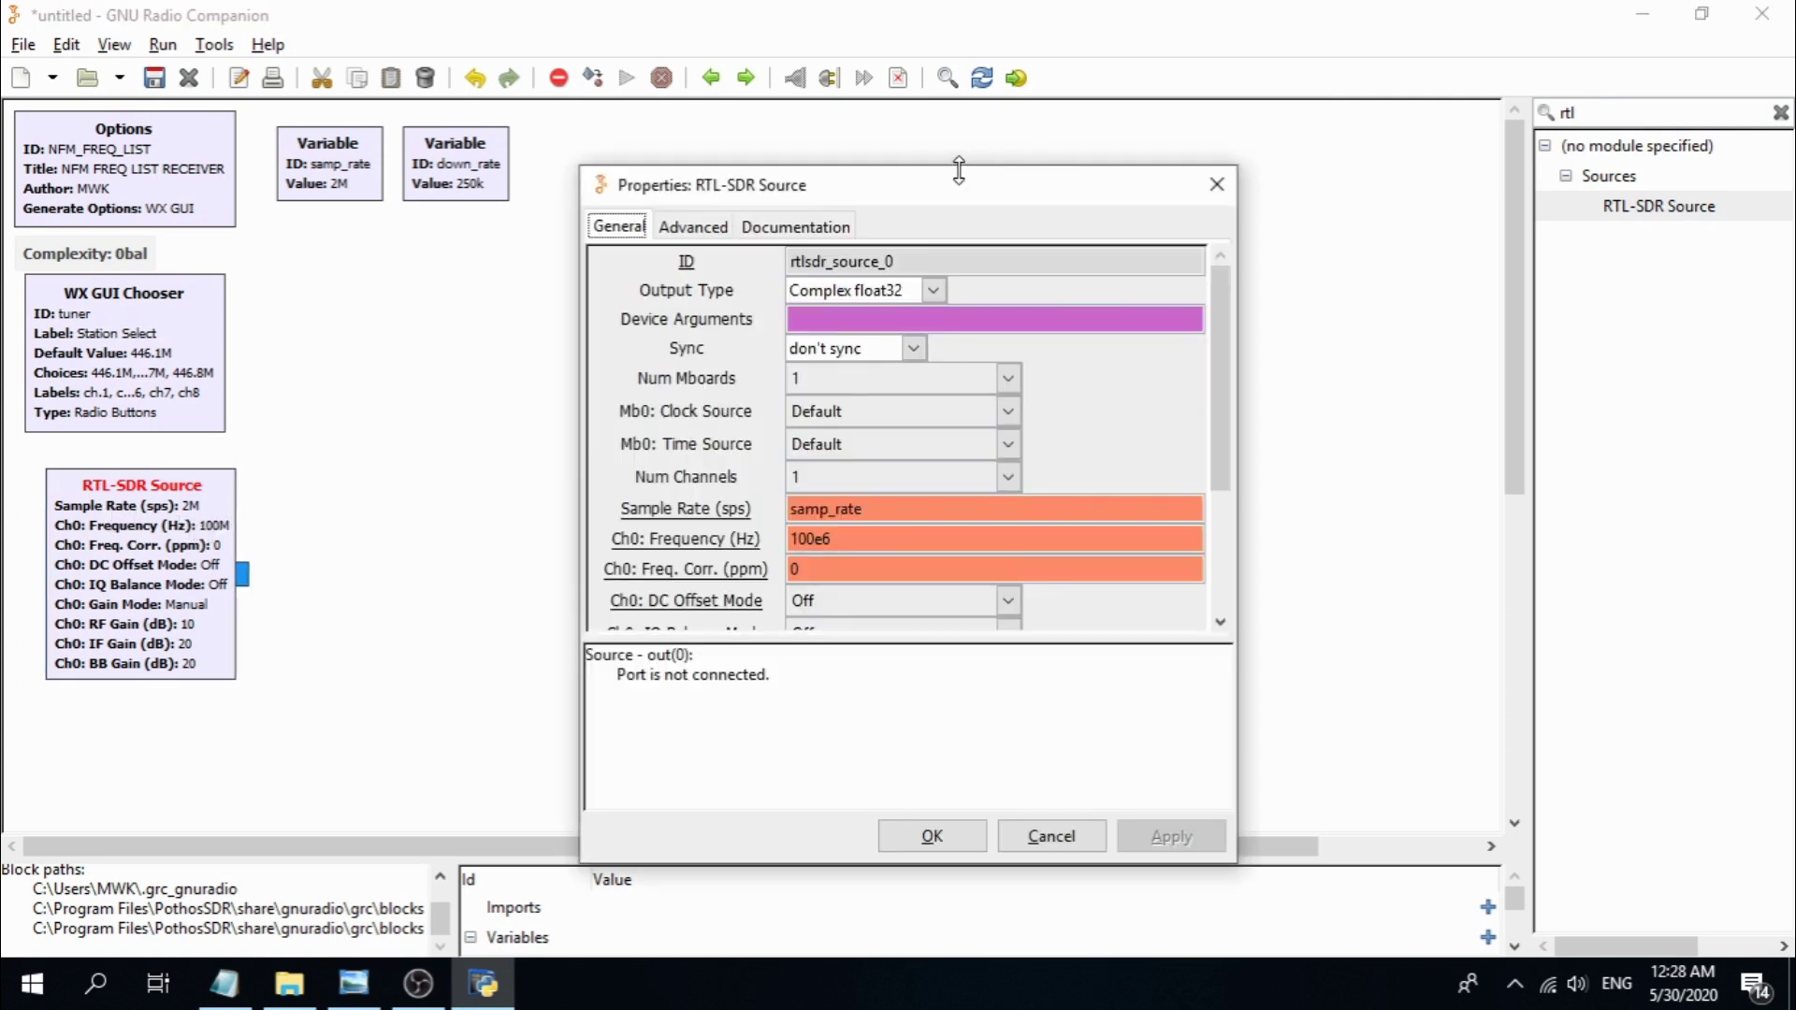
pyautogui.moveTo(954, 167); pyautogui.dragTo(953, 91)
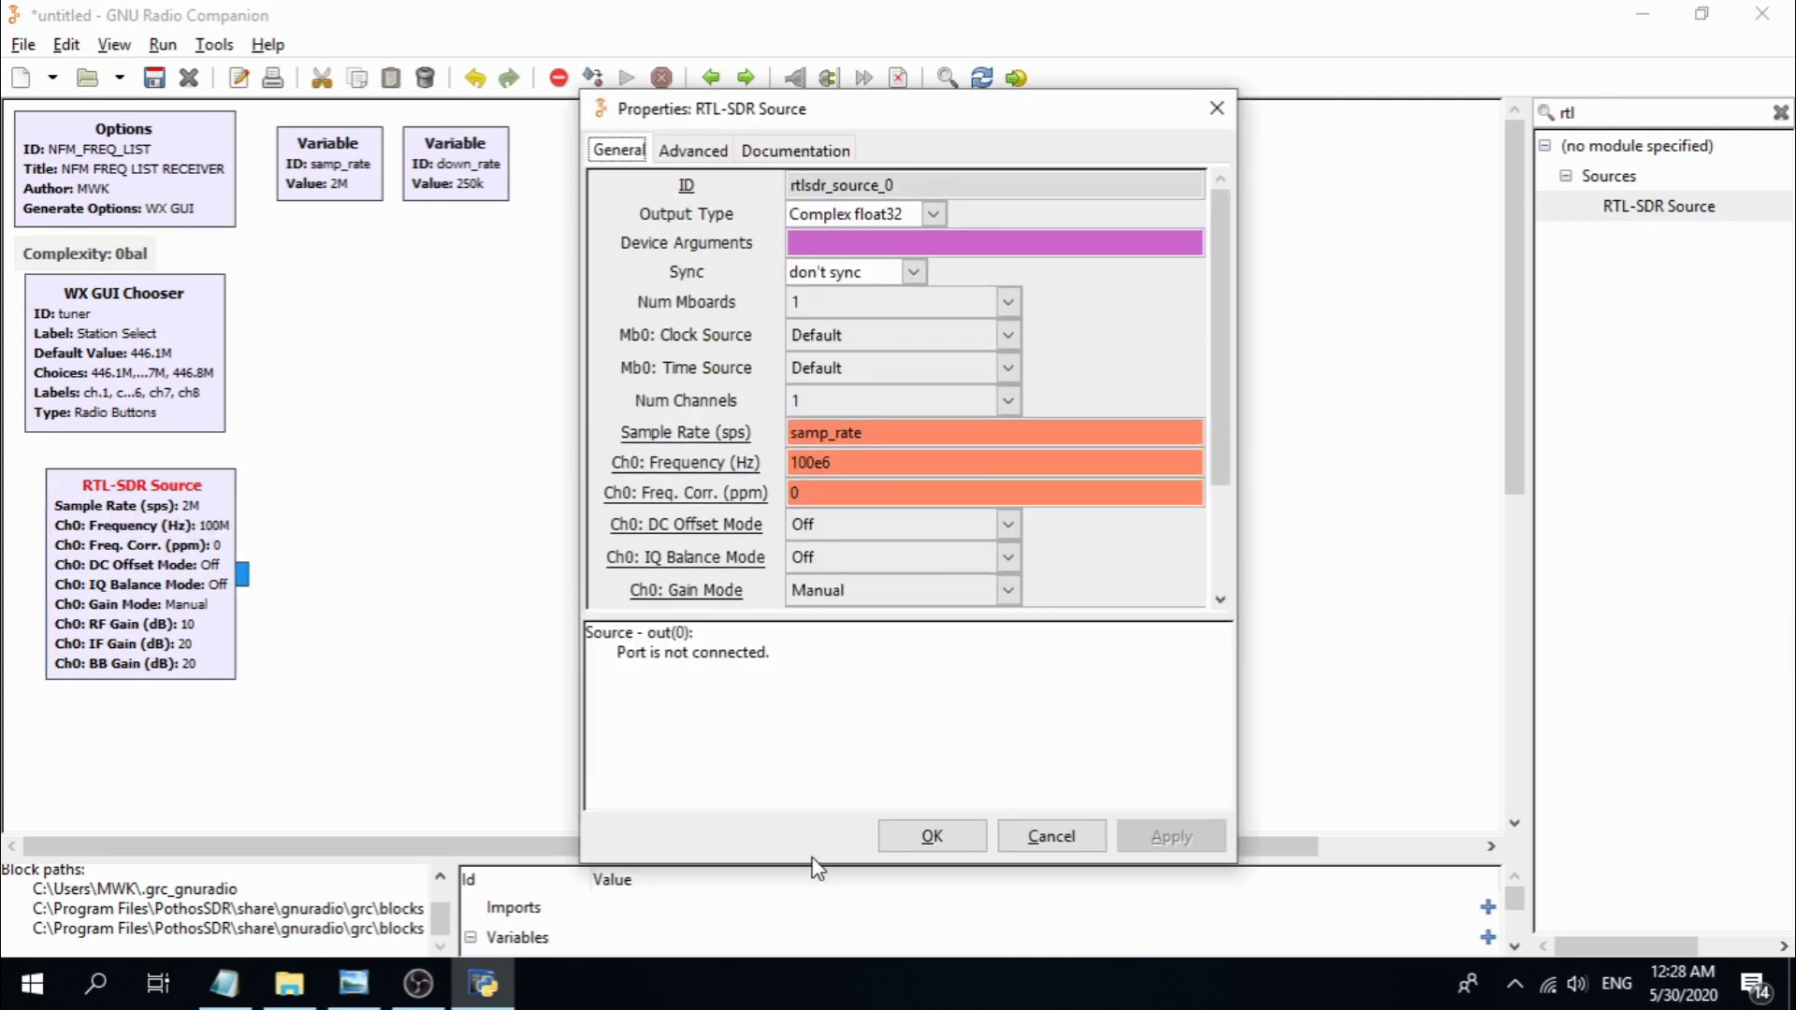
pyautogui.moveTo(812, 860); pyautogui.dragTo(816, 943)
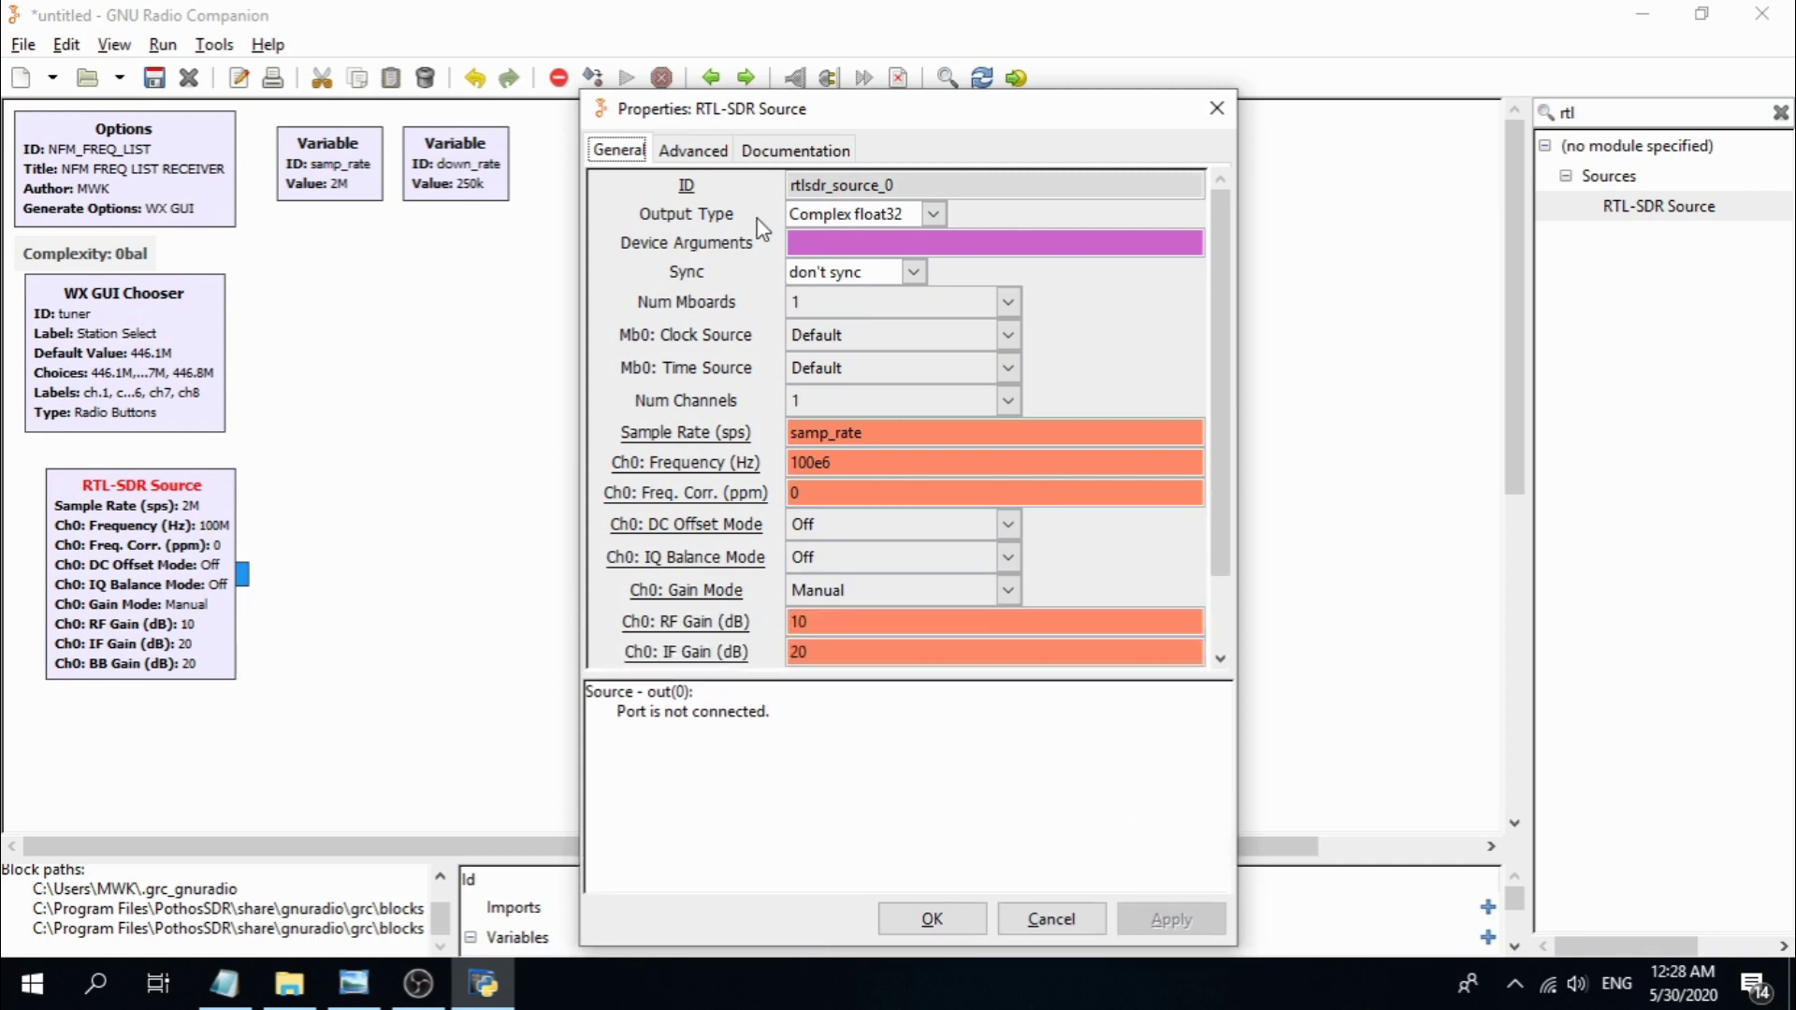
pyautogui.moveTo(722, 90); pyautogui.dragTo(724, 5)
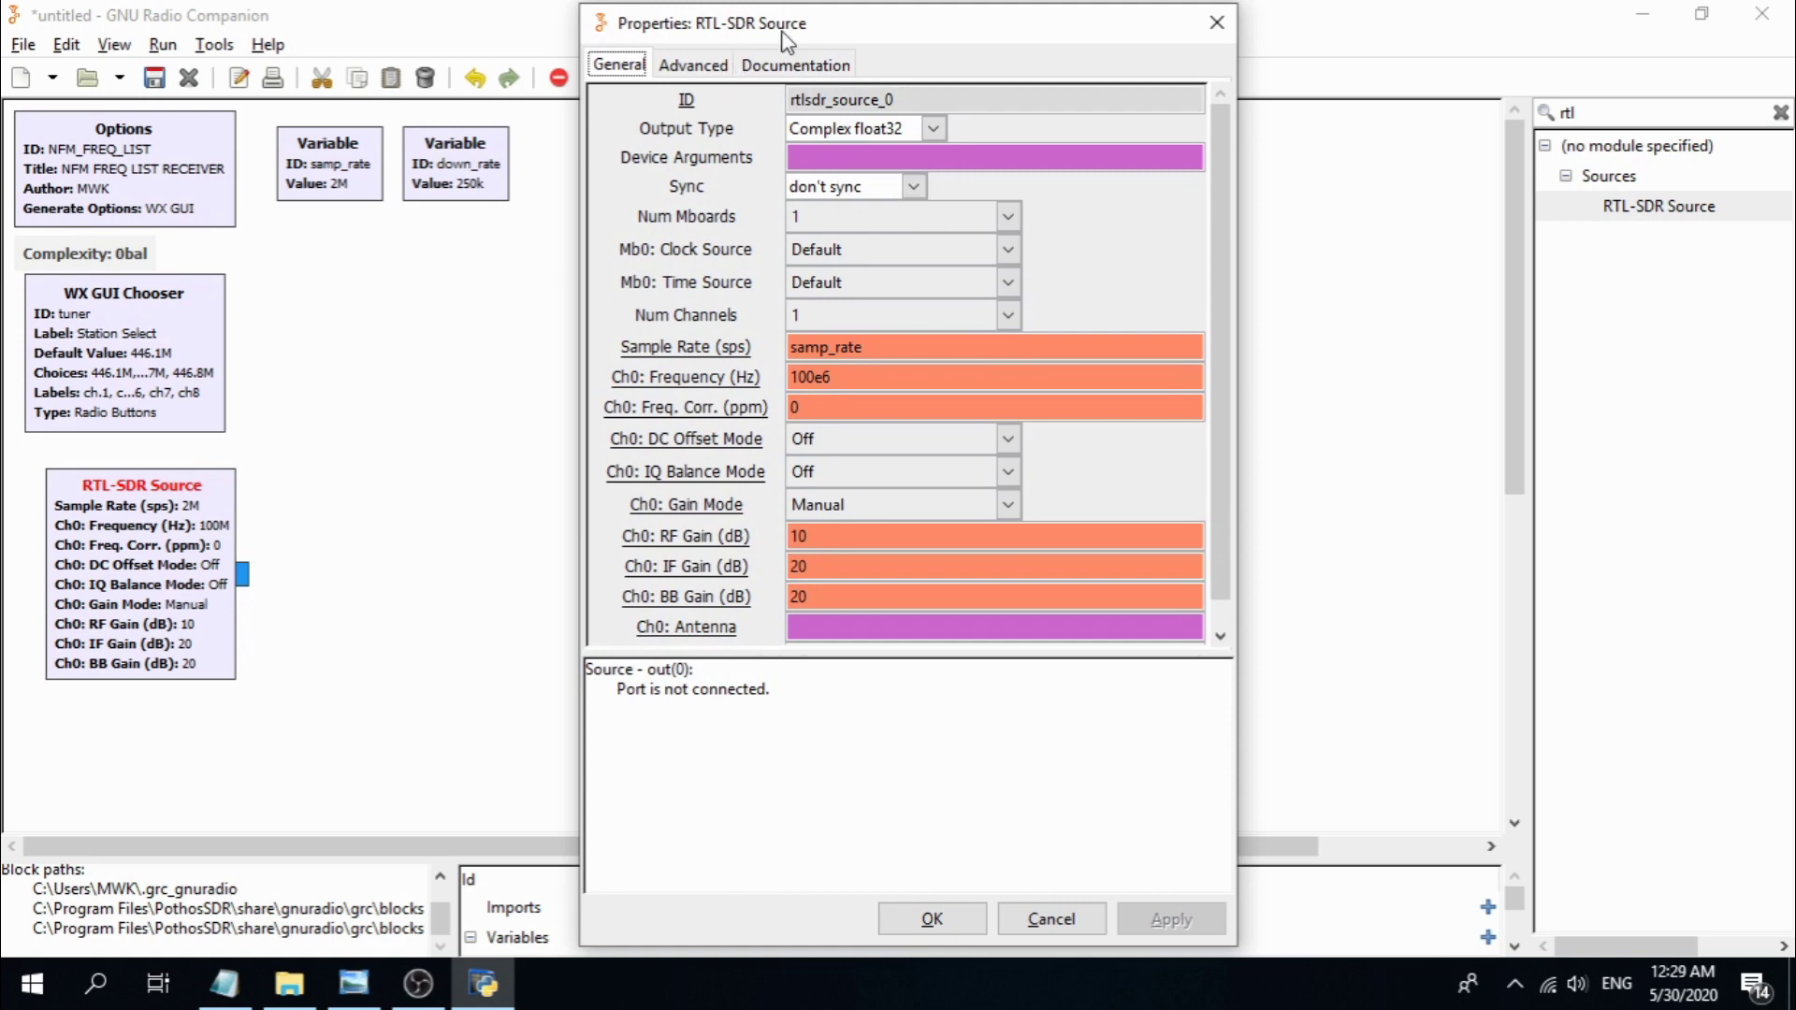
pyautogui.moveTo(807, 12)
pyautogui.mouseDown()
pyautogui.moveTo(559, 61)
pyautogui.moveTo(655, 10)
pyautogui.moveTo(772, 7)
pyautogui.mouseUp()
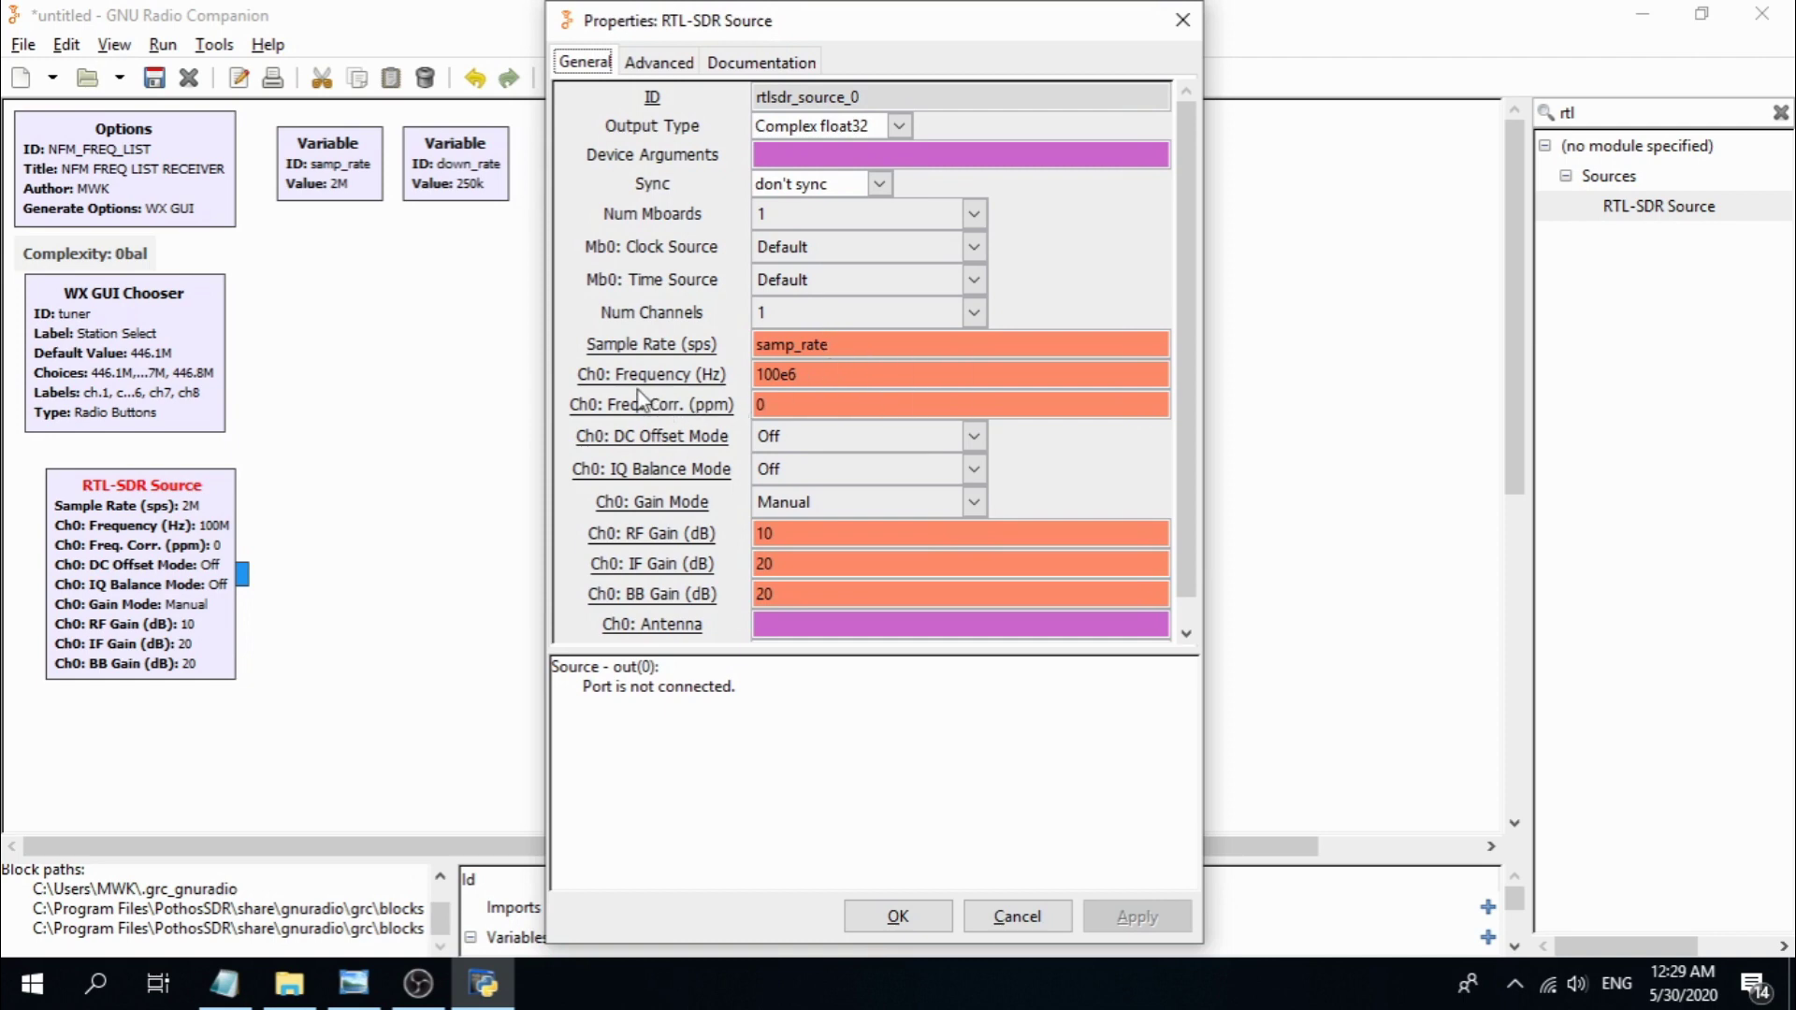
pyautogui.moveTo(825, 375); pyautogui.dragTo(603, 381)
pyautogui.doubleClick(832, 376)
pyautogui.write('tuner')
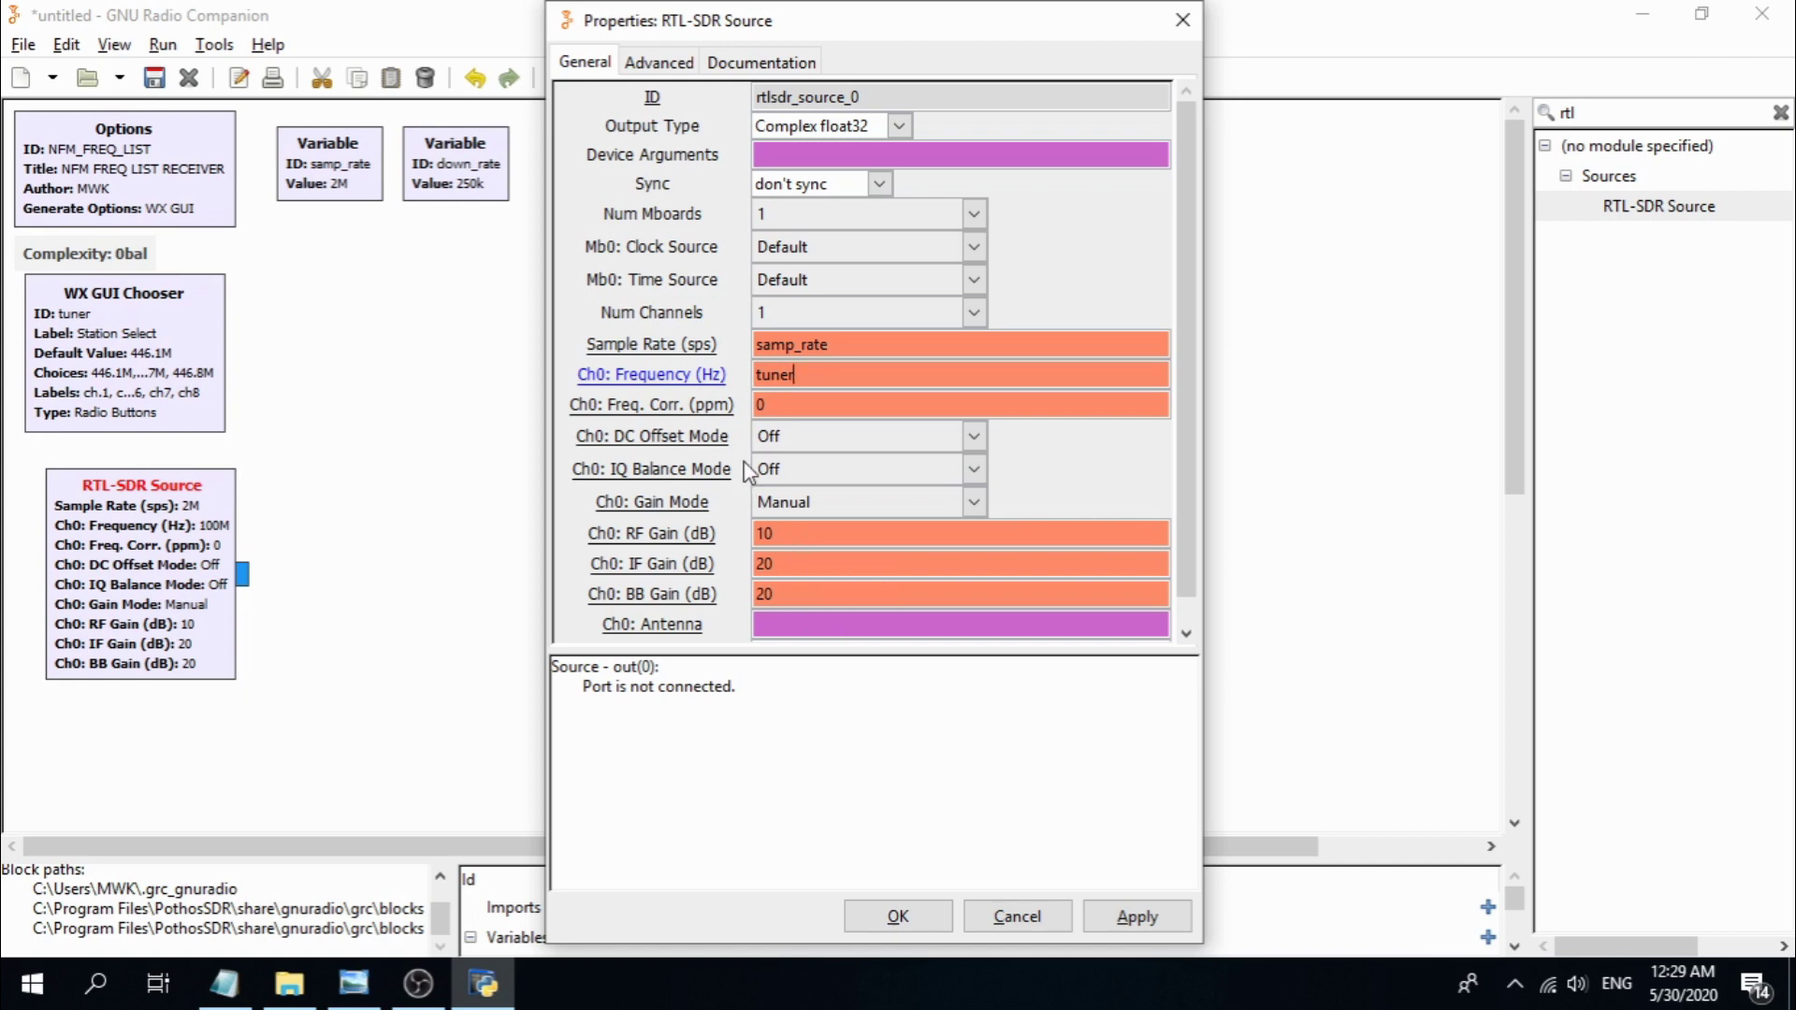
# - Set the RTL-SDR Source's Ch0 DC Offset Mode and Ch0 IQ Balance Mode to Automatic
pyautogui.doubleClick(761, 405)
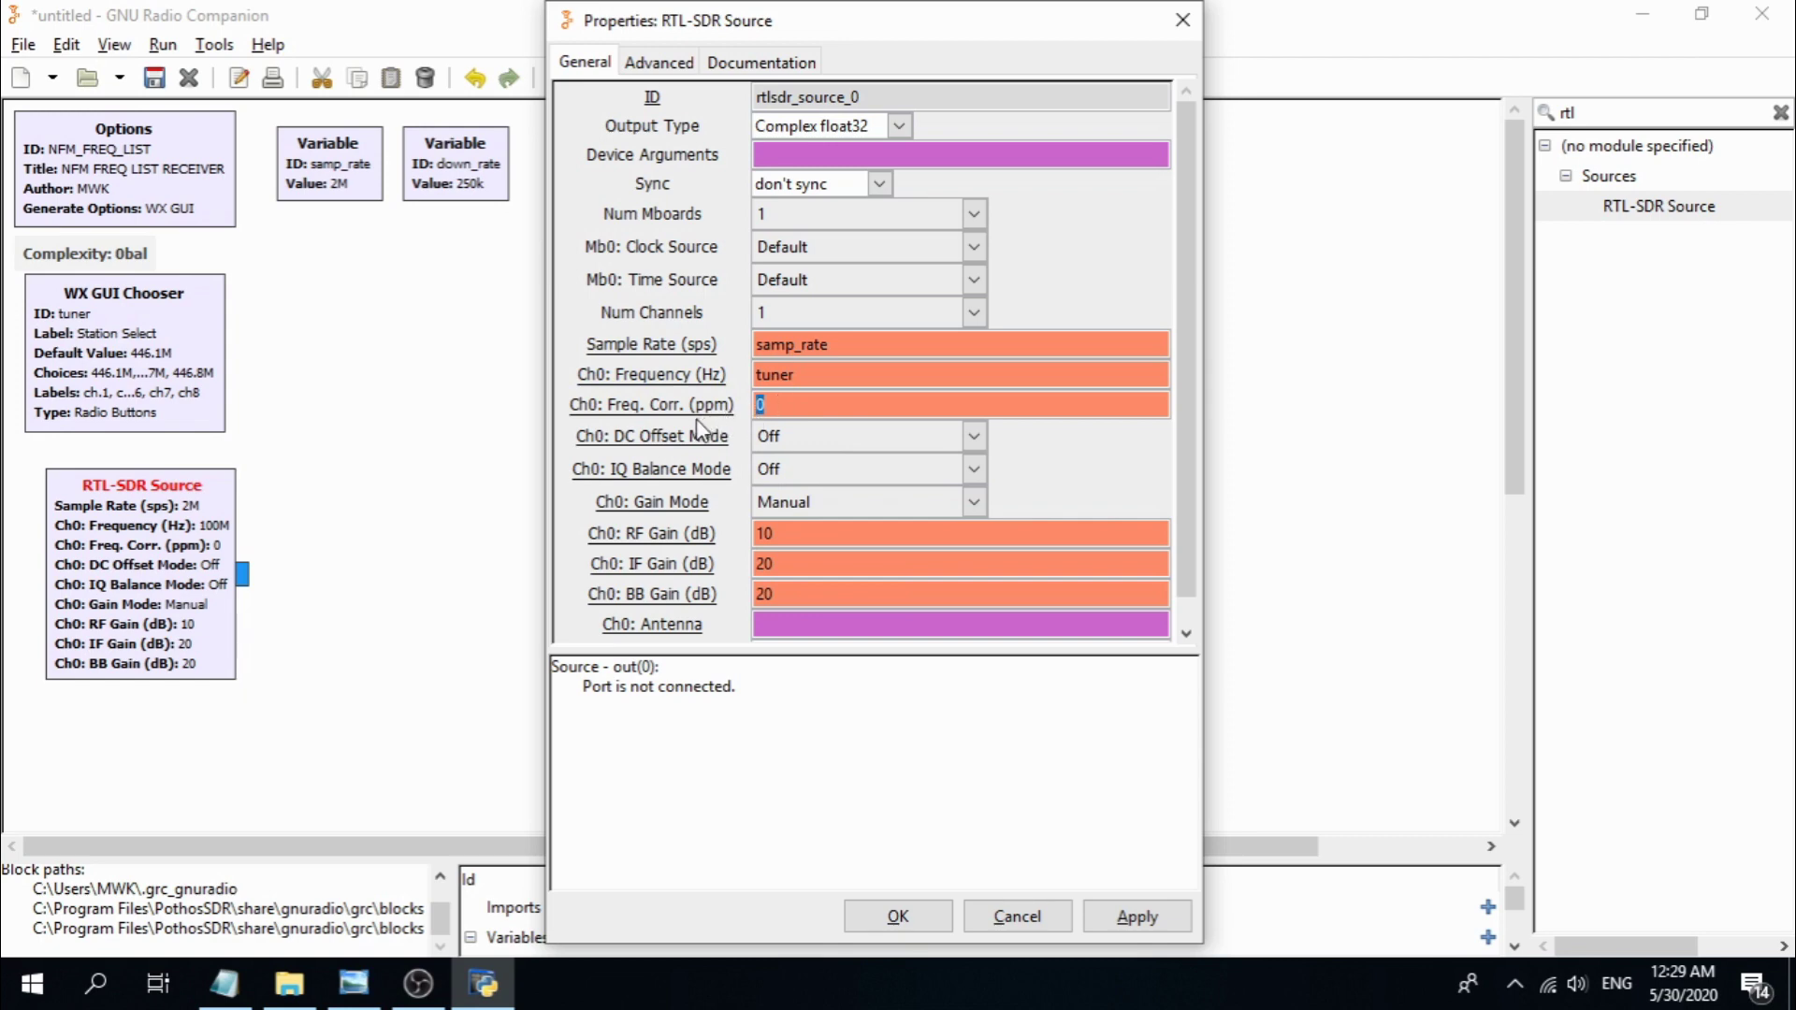
pyautogui.click(759, 411)
pyautogui.click(972, 445)
pyautogui.click(829, 530)
pyautogui.click(977, 472)
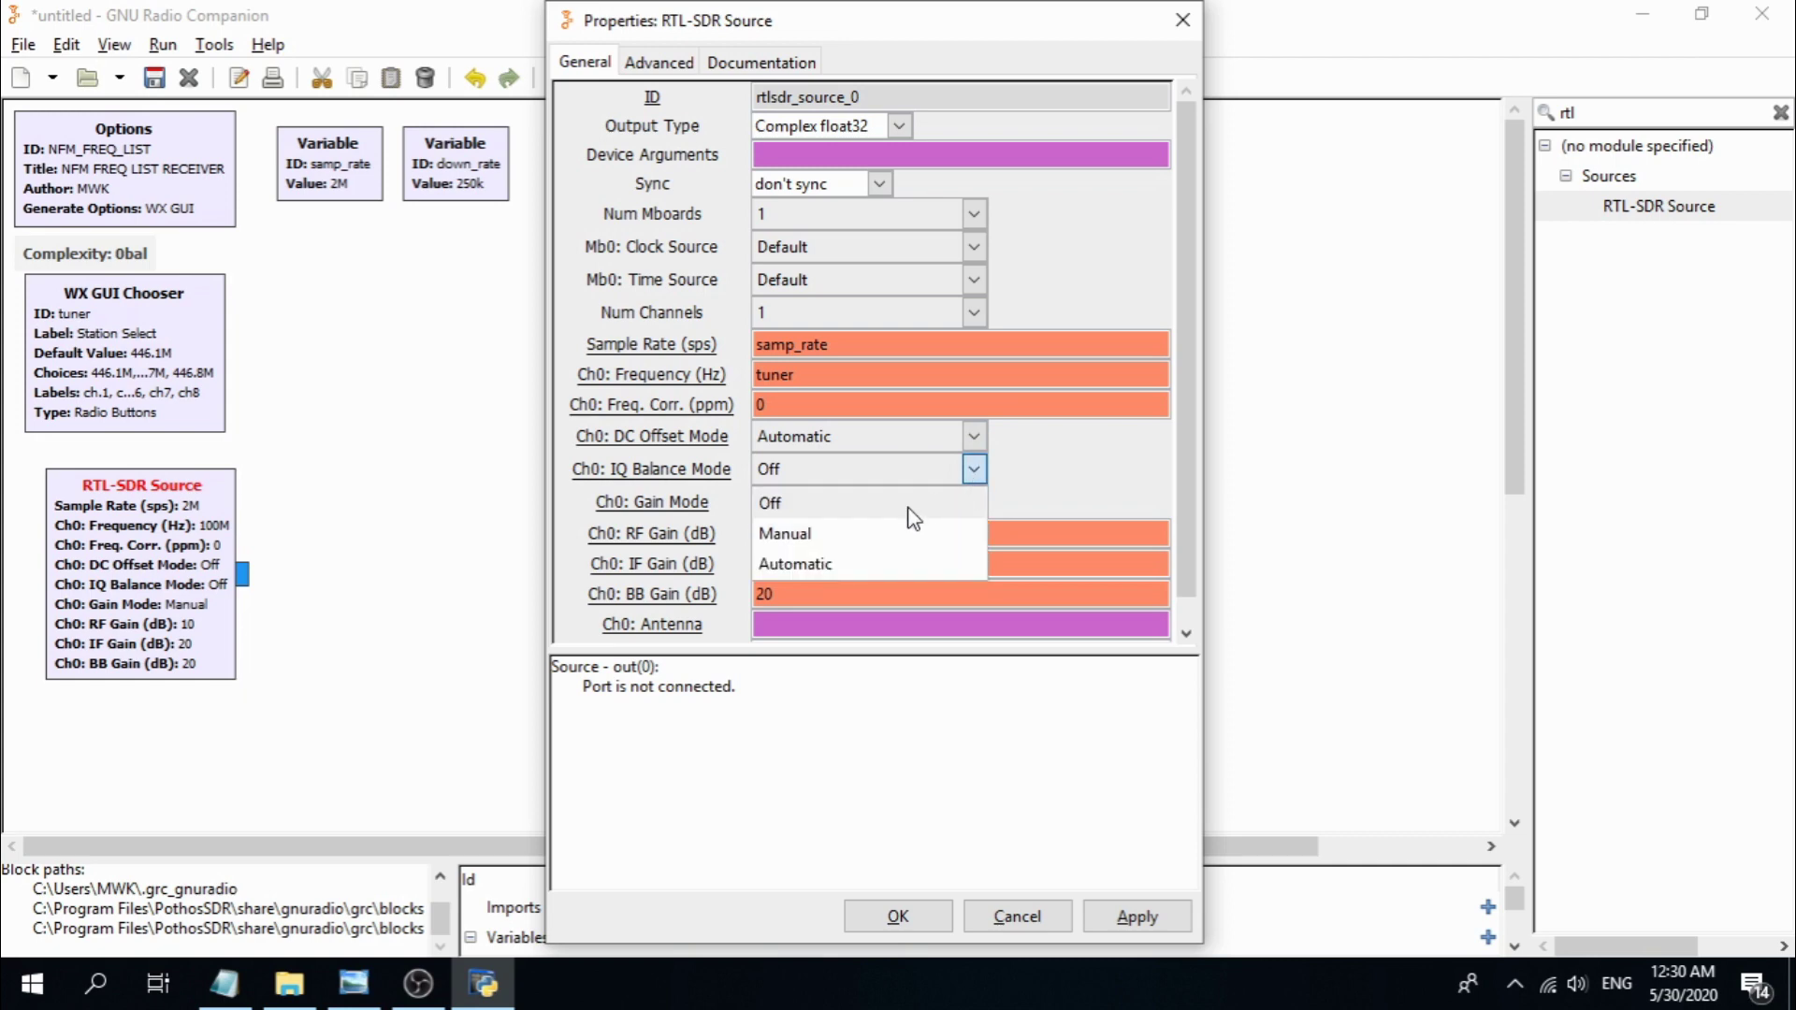
pyautogui.click(816, 563)
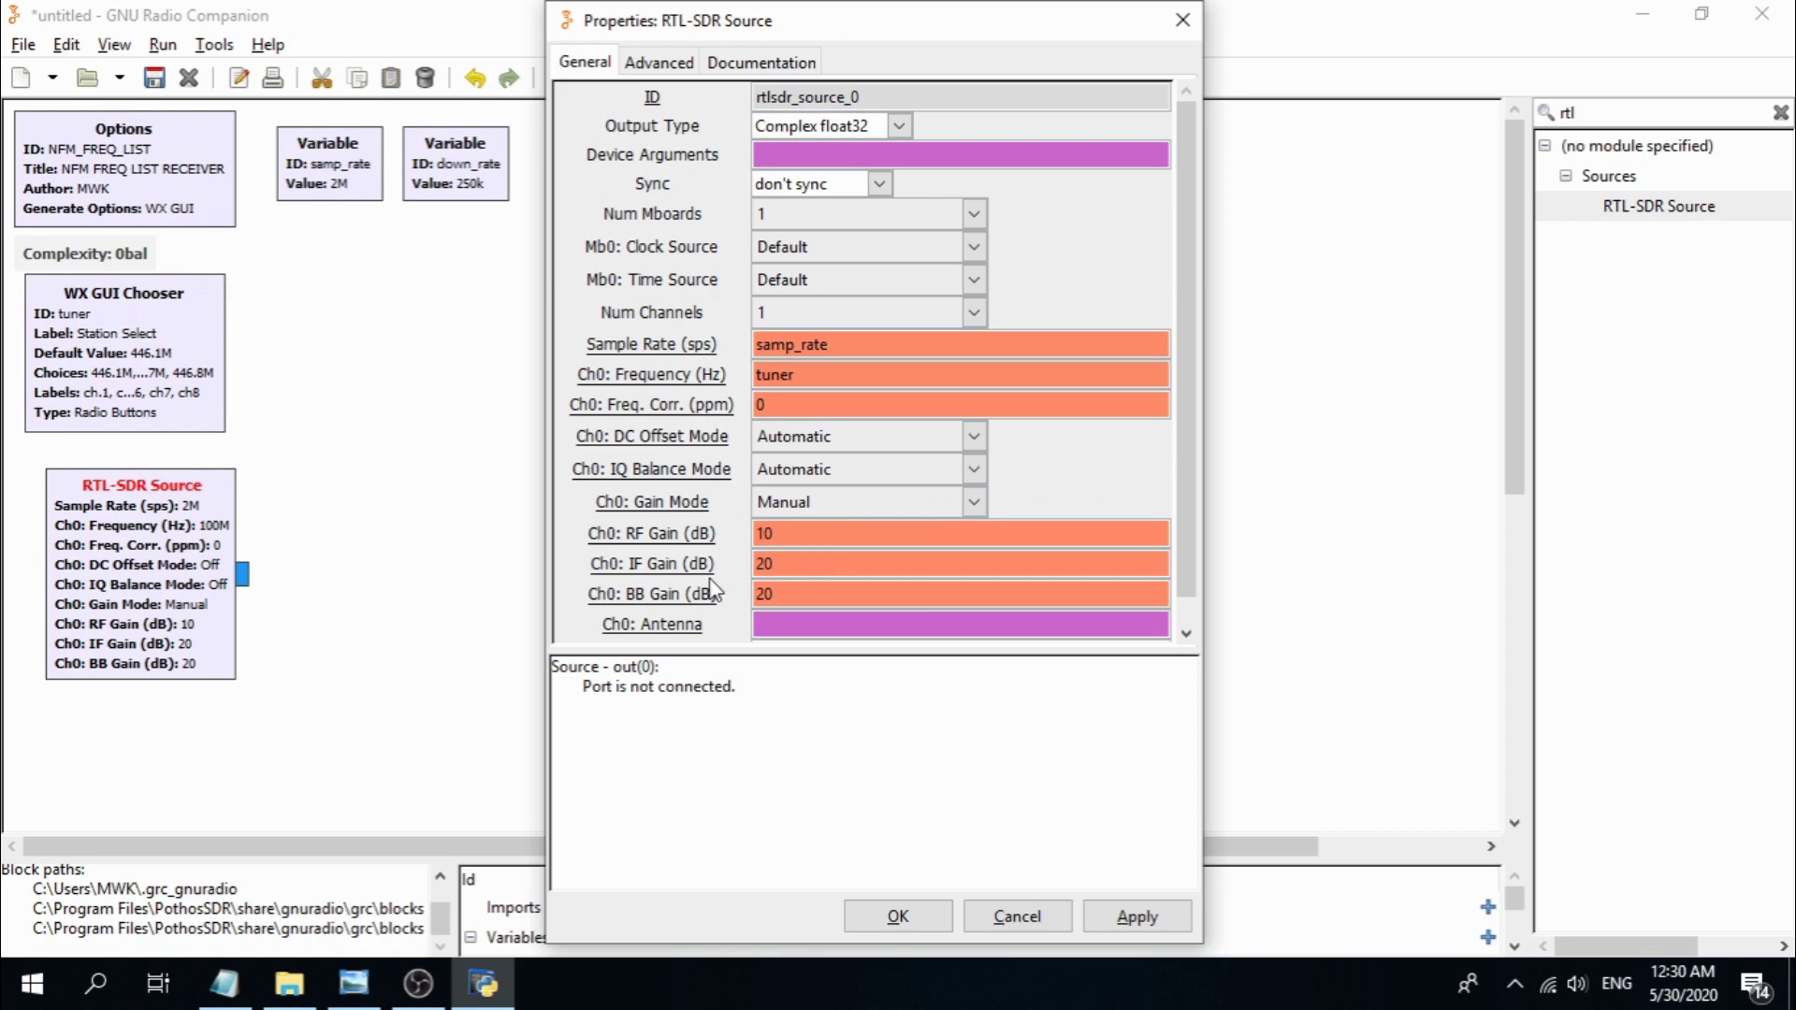
# - Set the RTL-SDR Source's Ch0 RF gain to the variable rfgain and accept the block's properties
pyautogui.click(792, 532)
pyautogui.doubleClick(791, 531)
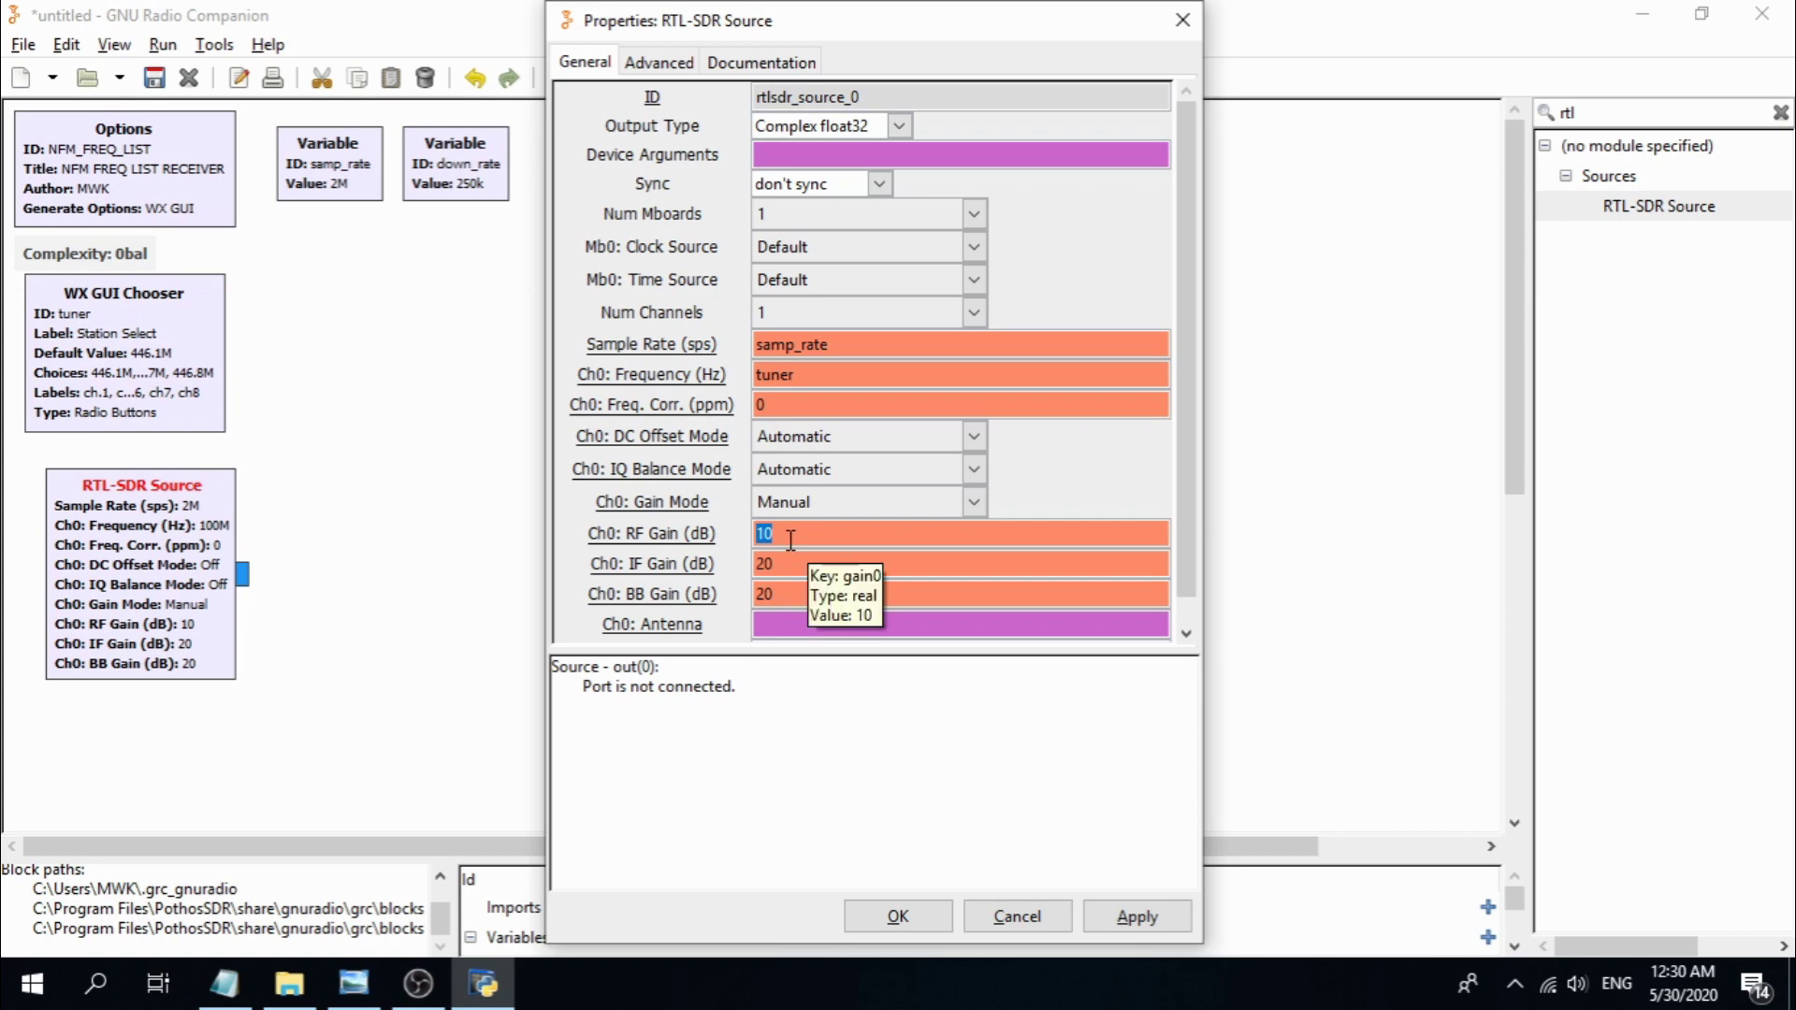
pyautogui.write('rf')
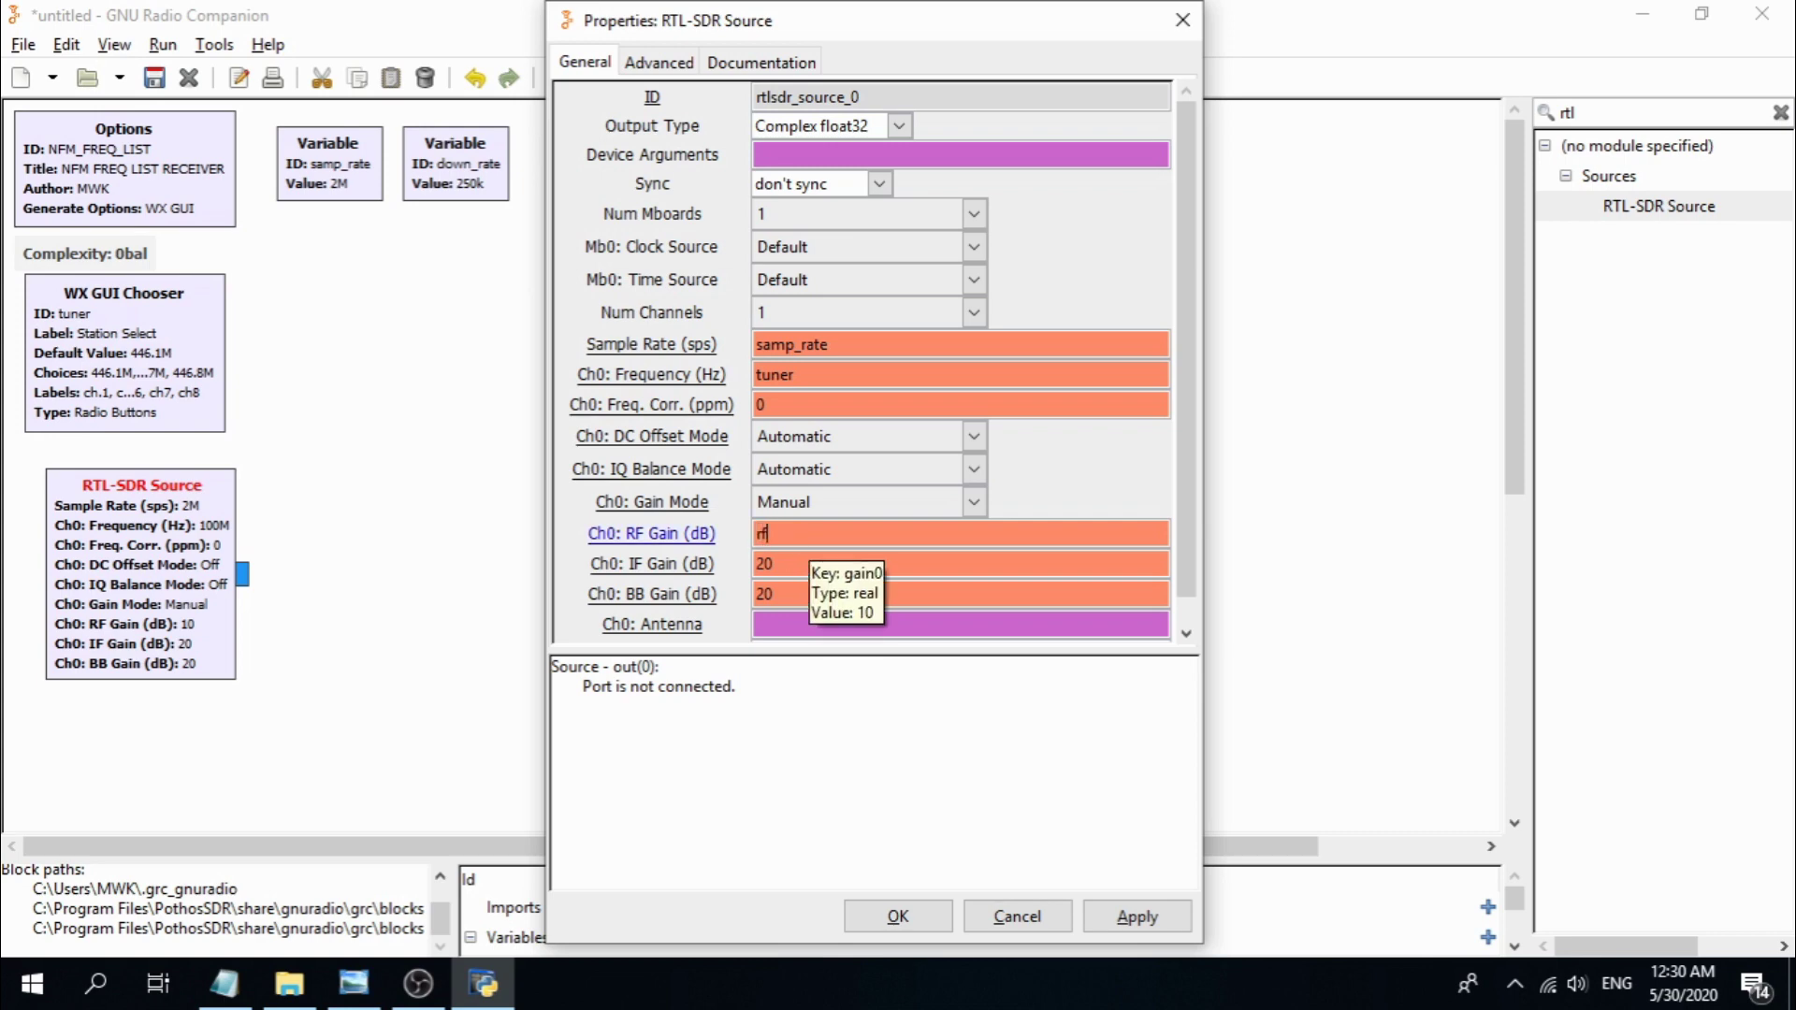
pyautogui.write('gain')
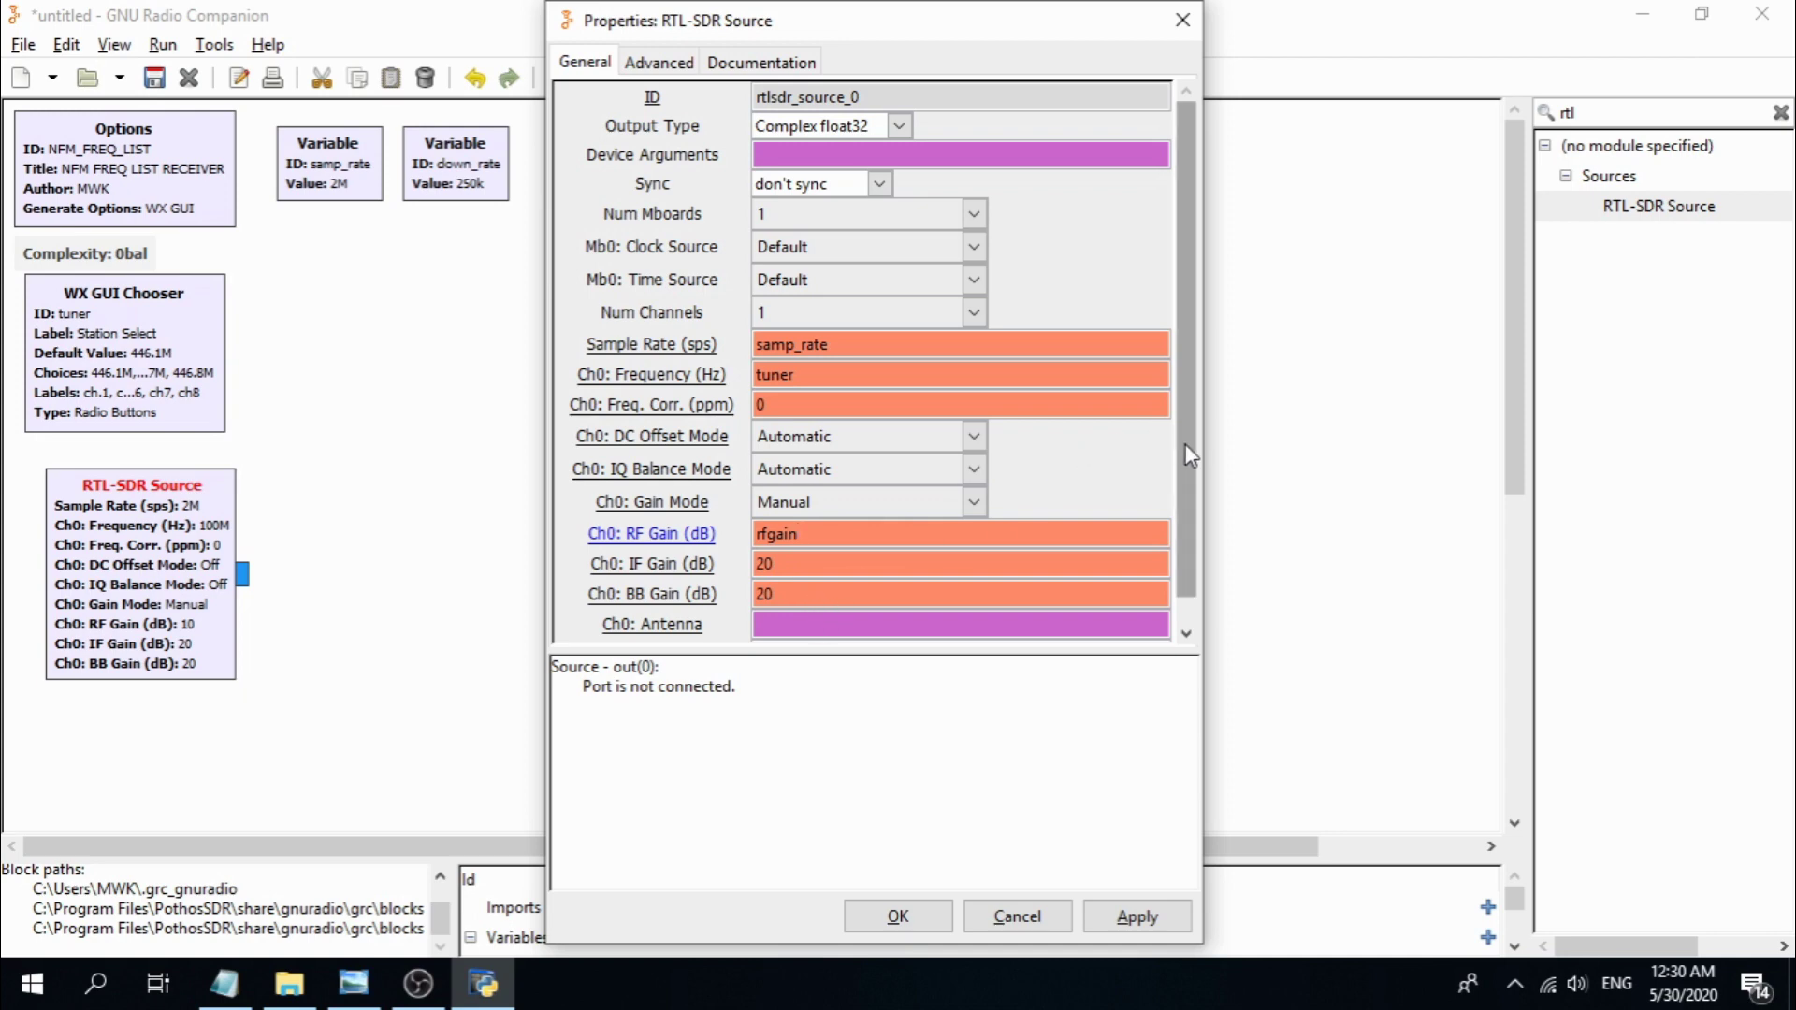
pyautogui.scroll(-1, 1190, 537)
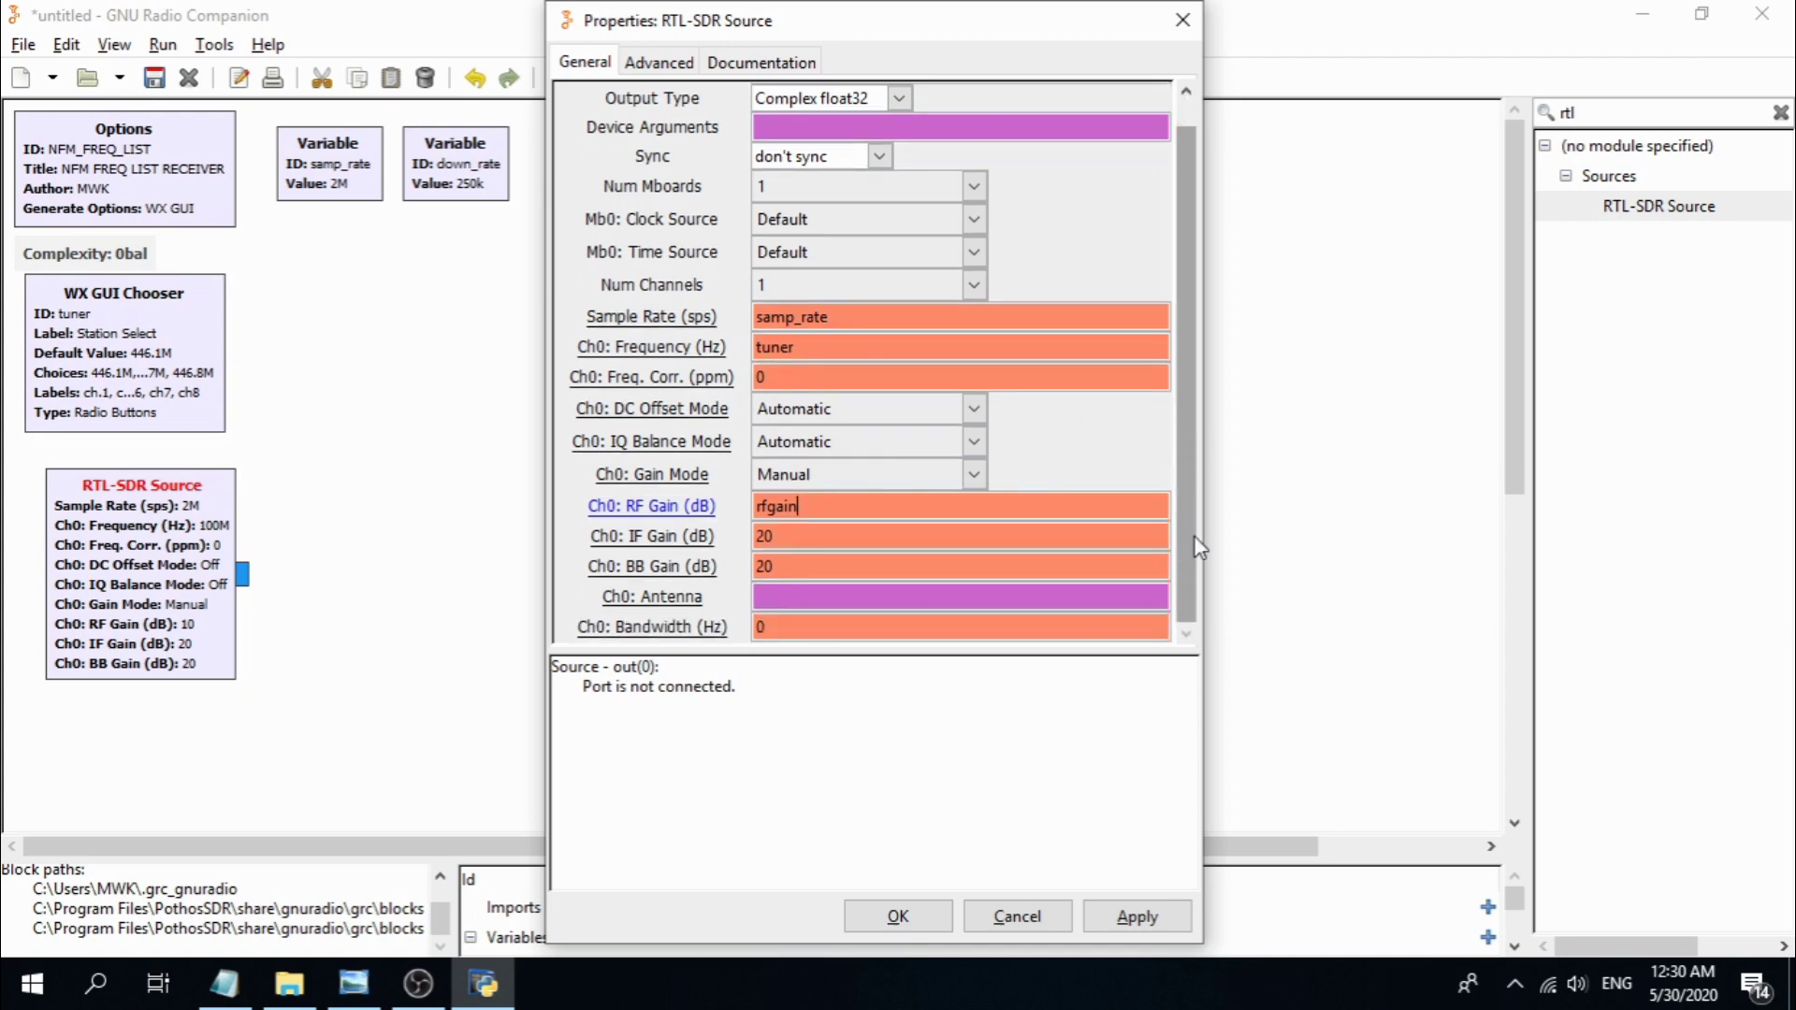
pyautogui.click(898, 916)
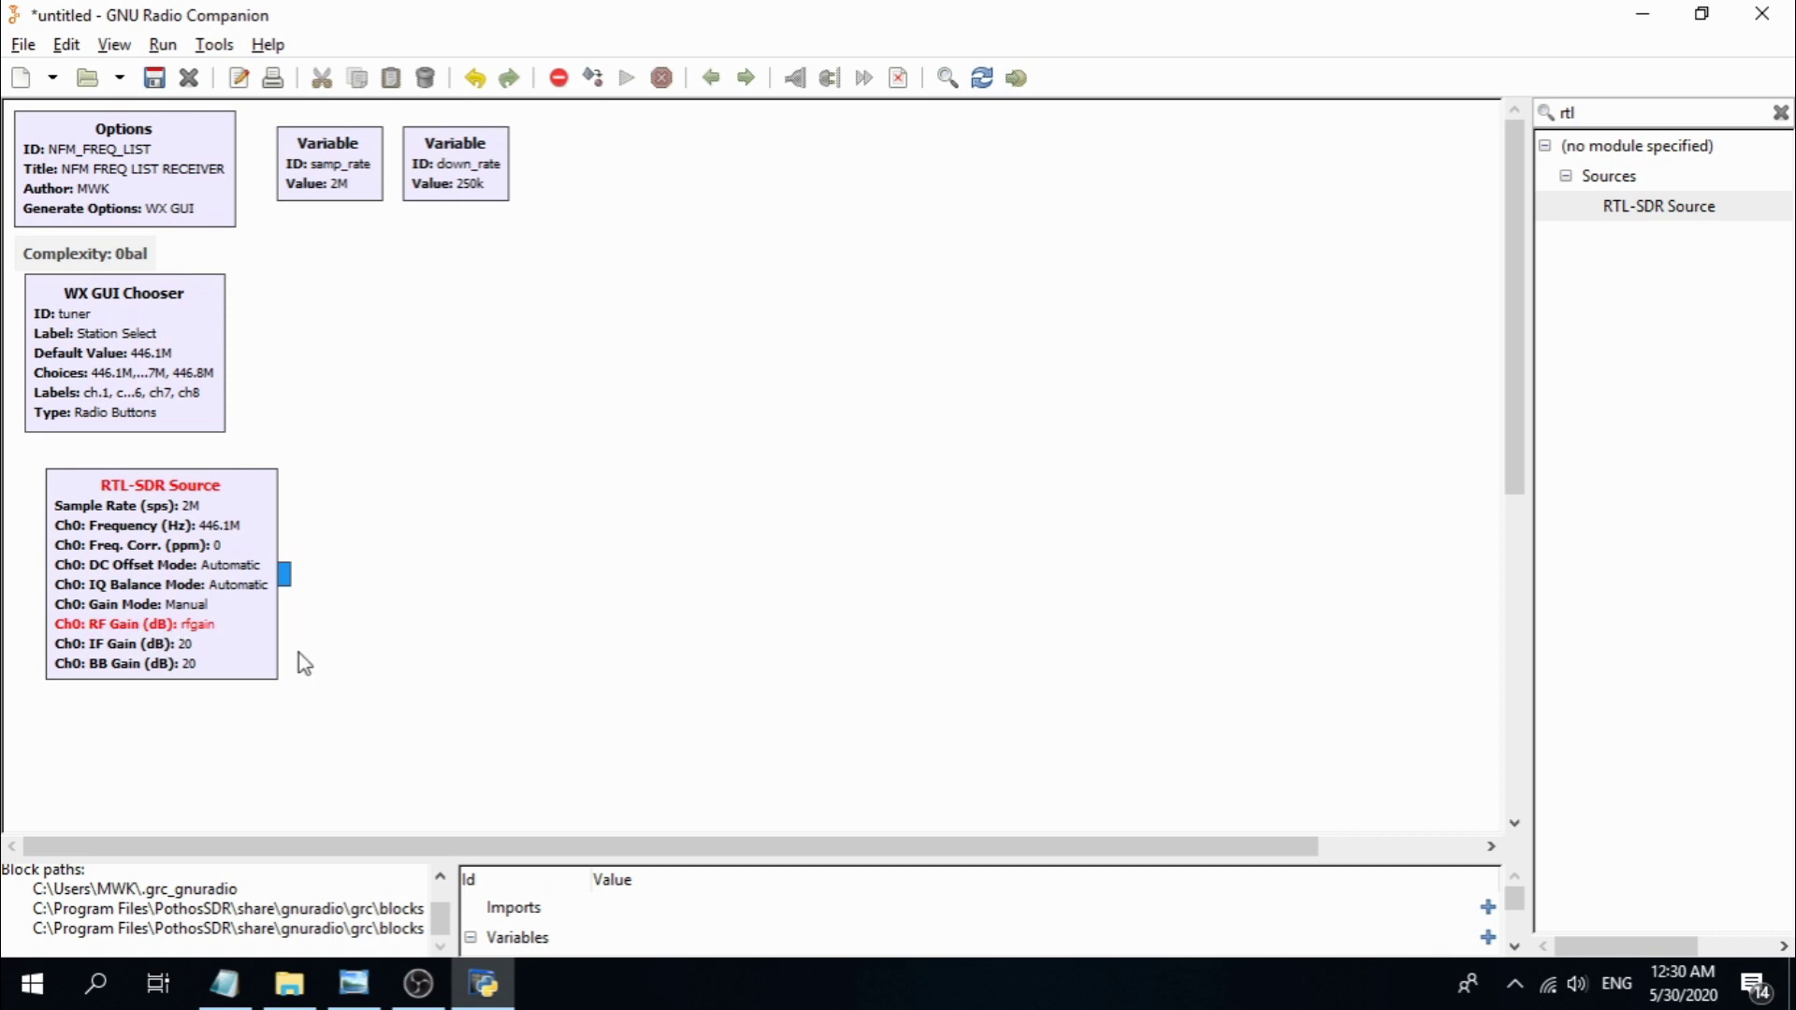
# - Search the block library for "wx gui", add a WX GUI Slider block, and place it directly below the RTL-SDR Source
pyautogui.hotkey('alt', 'Tab')
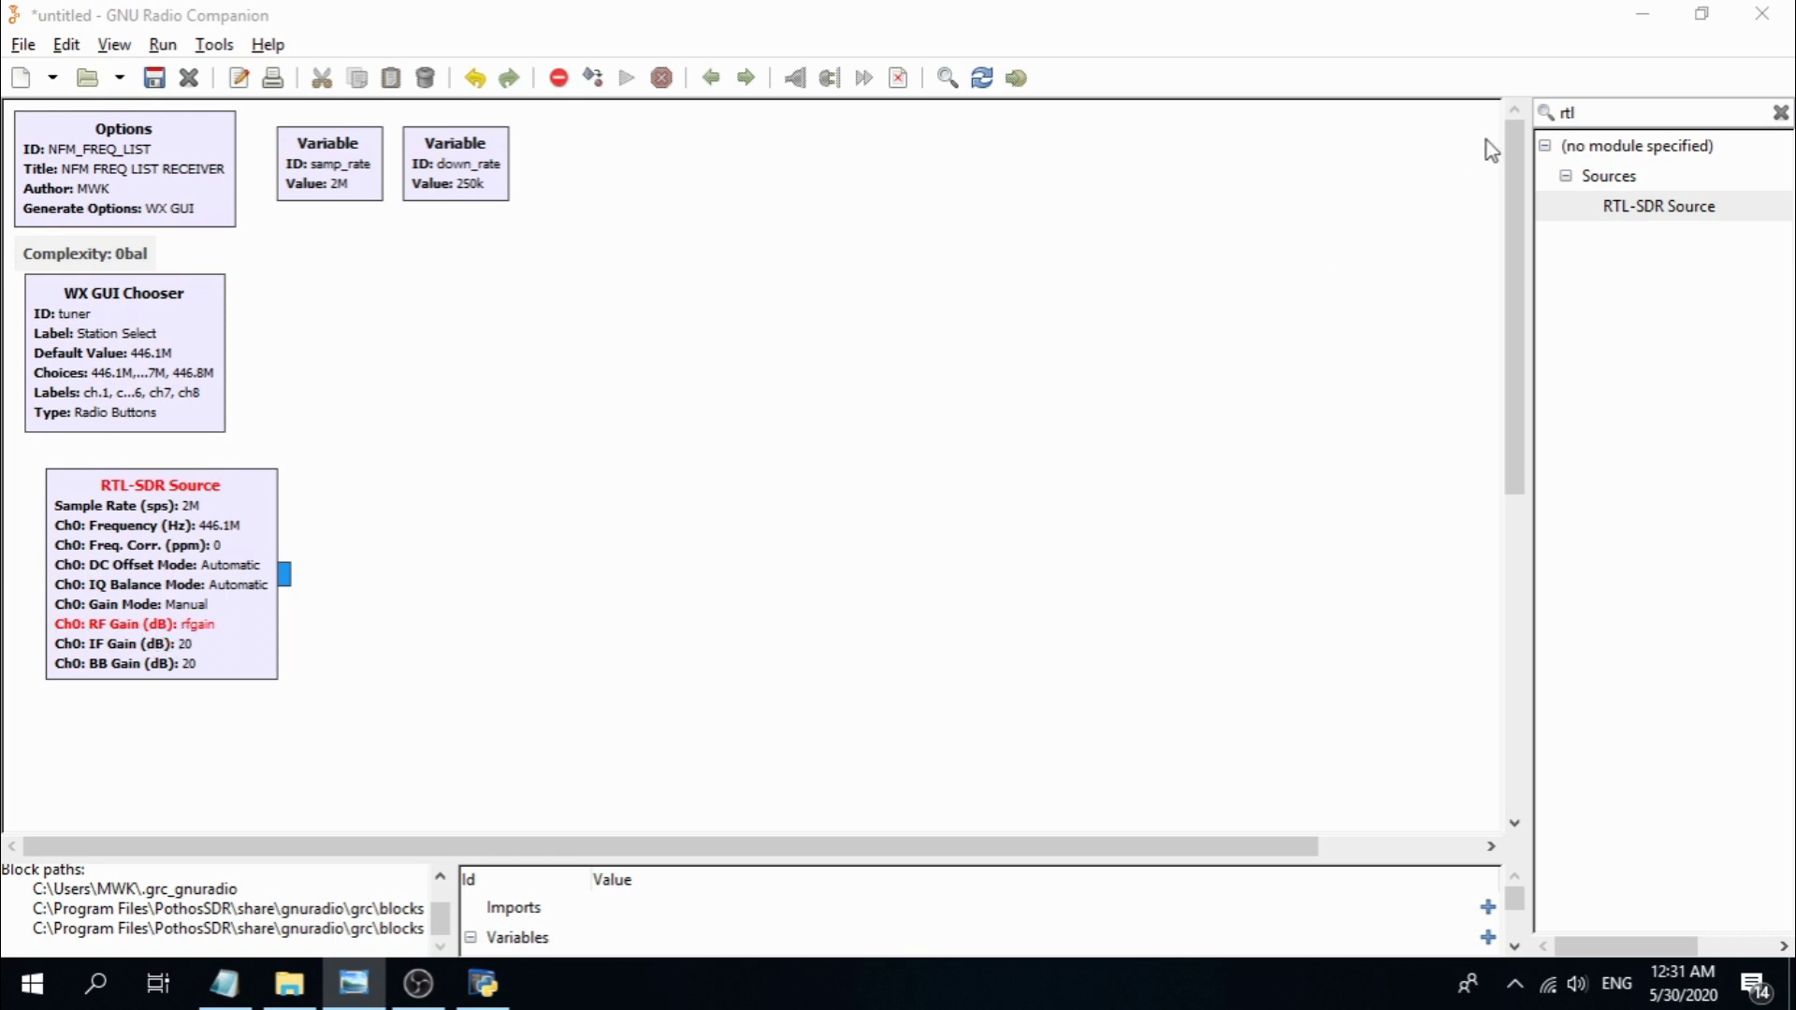
pyautogui.click(1601, 103)
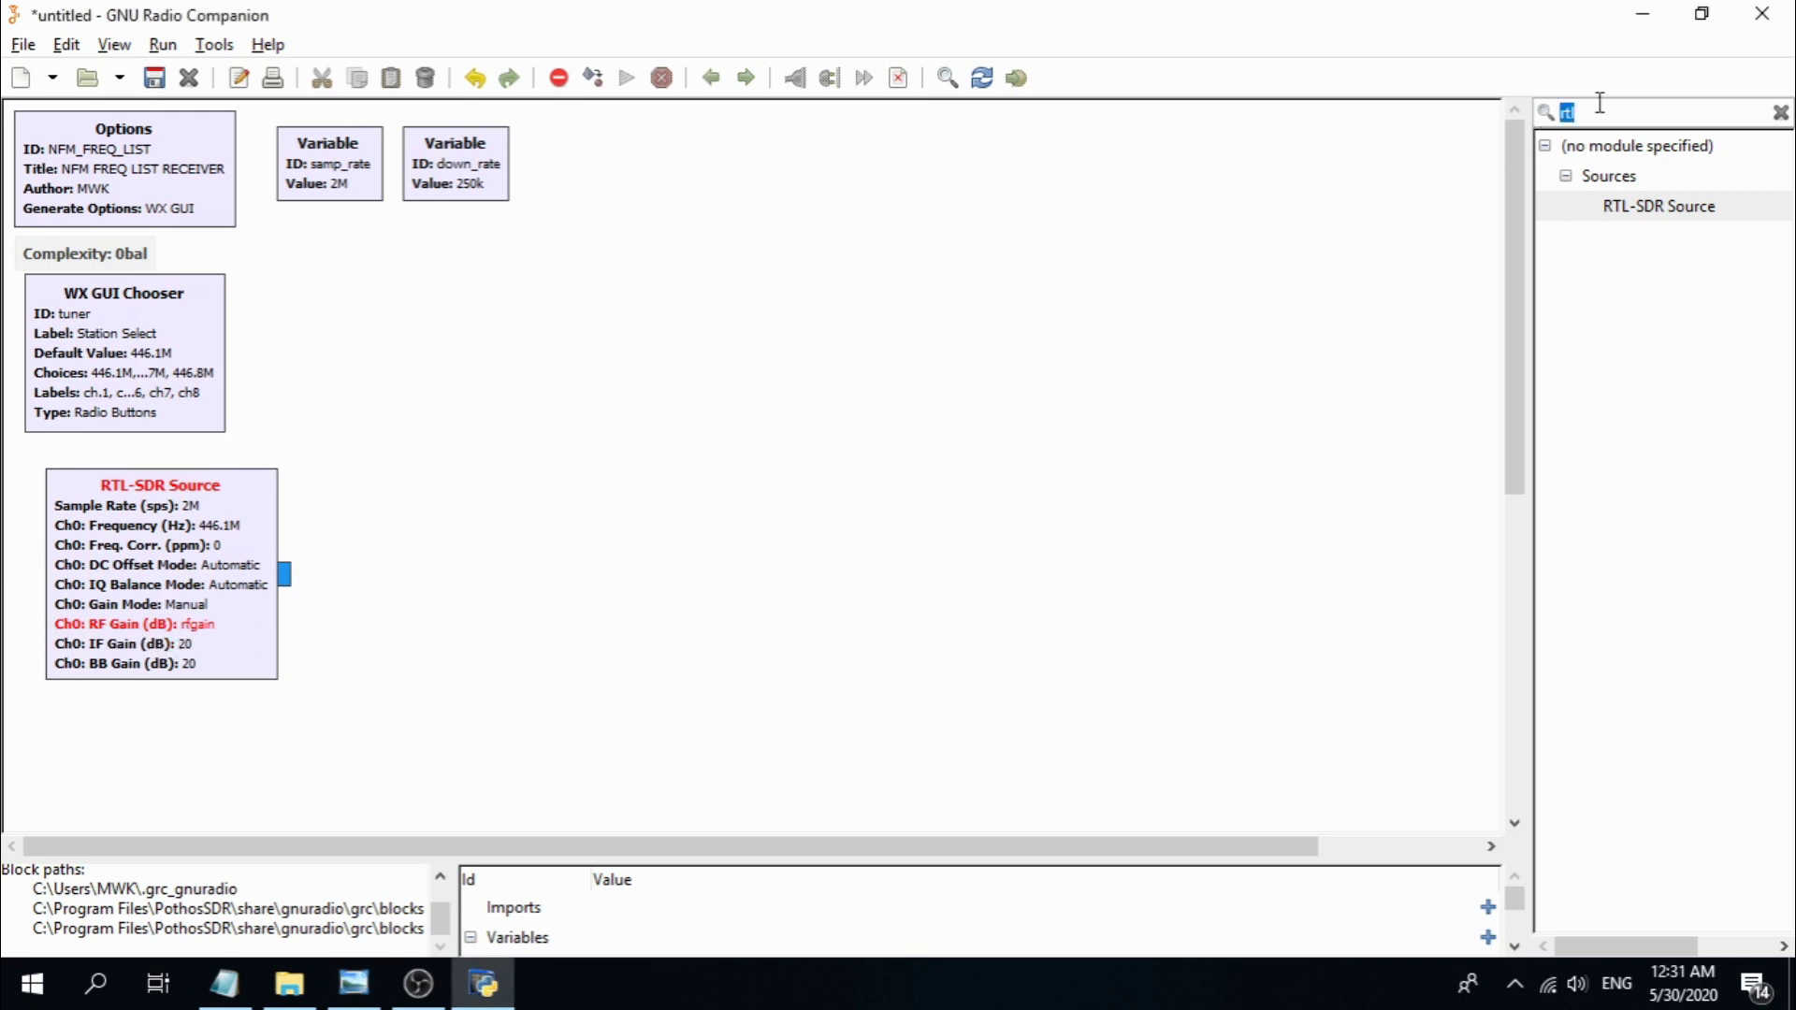
pyautogui.write('wx')
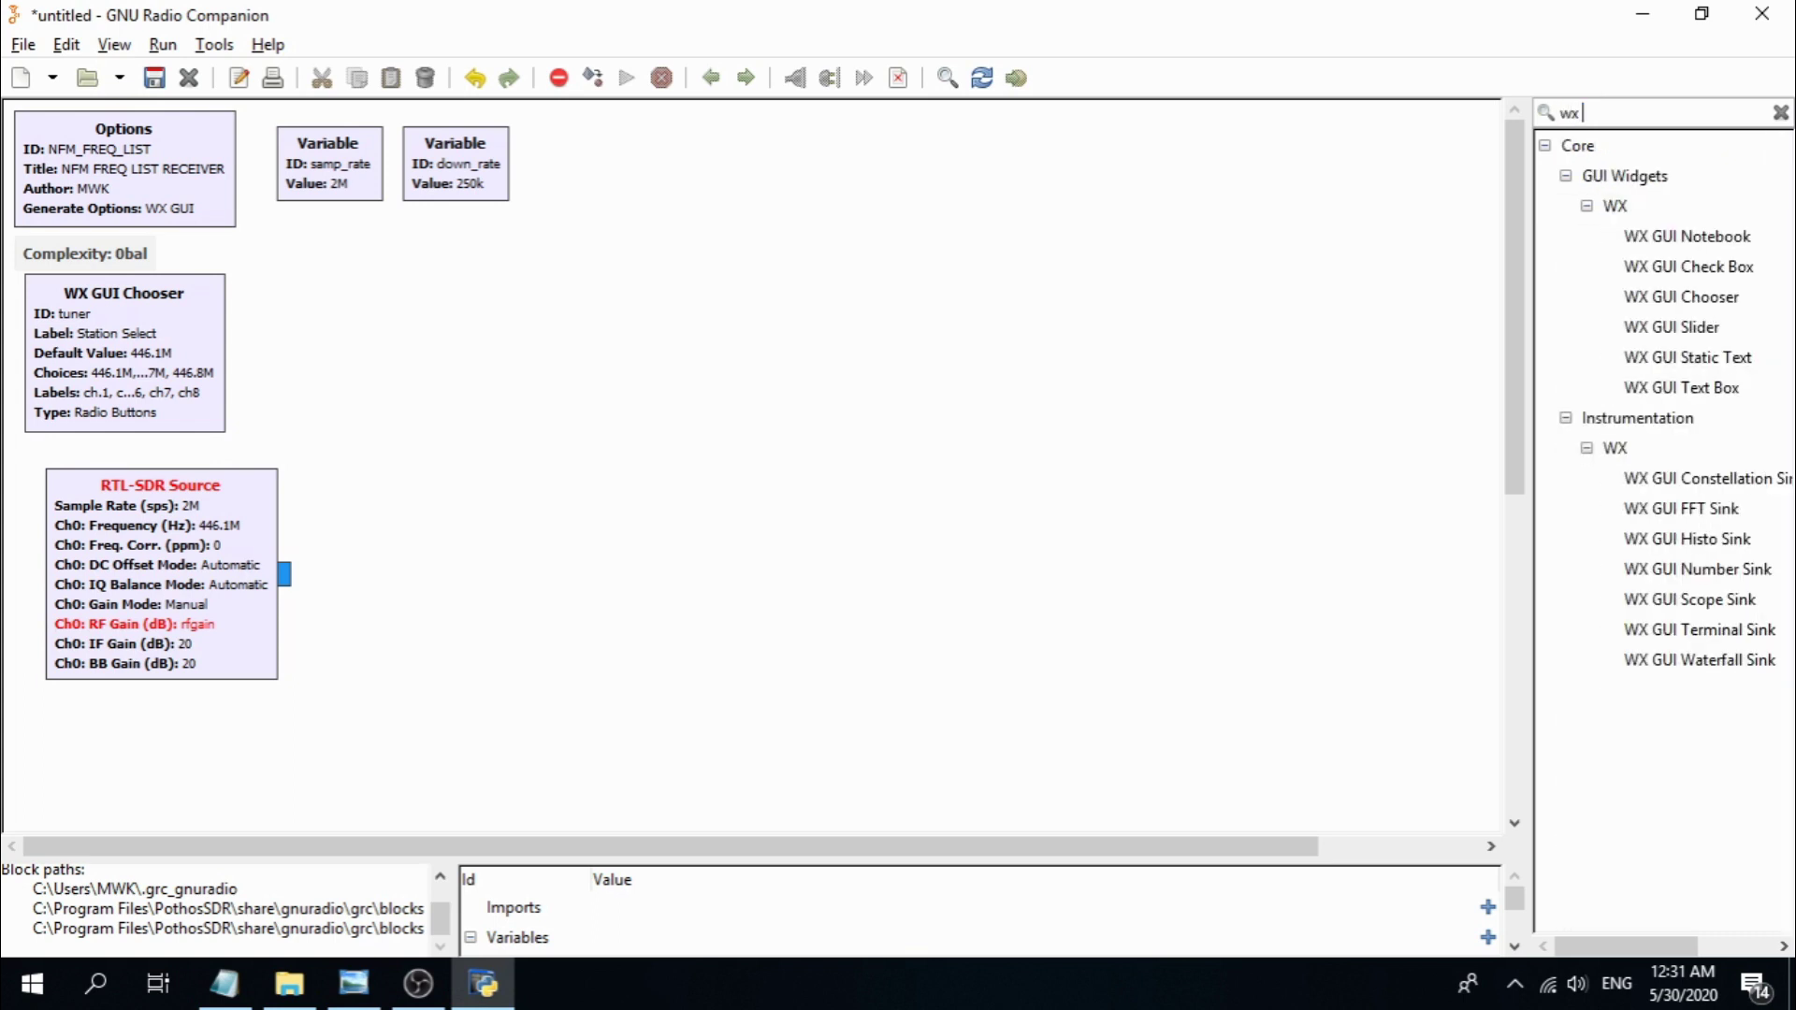
pyautogui.write(' gui')
pyautogui.doubleClick(1674, 327)
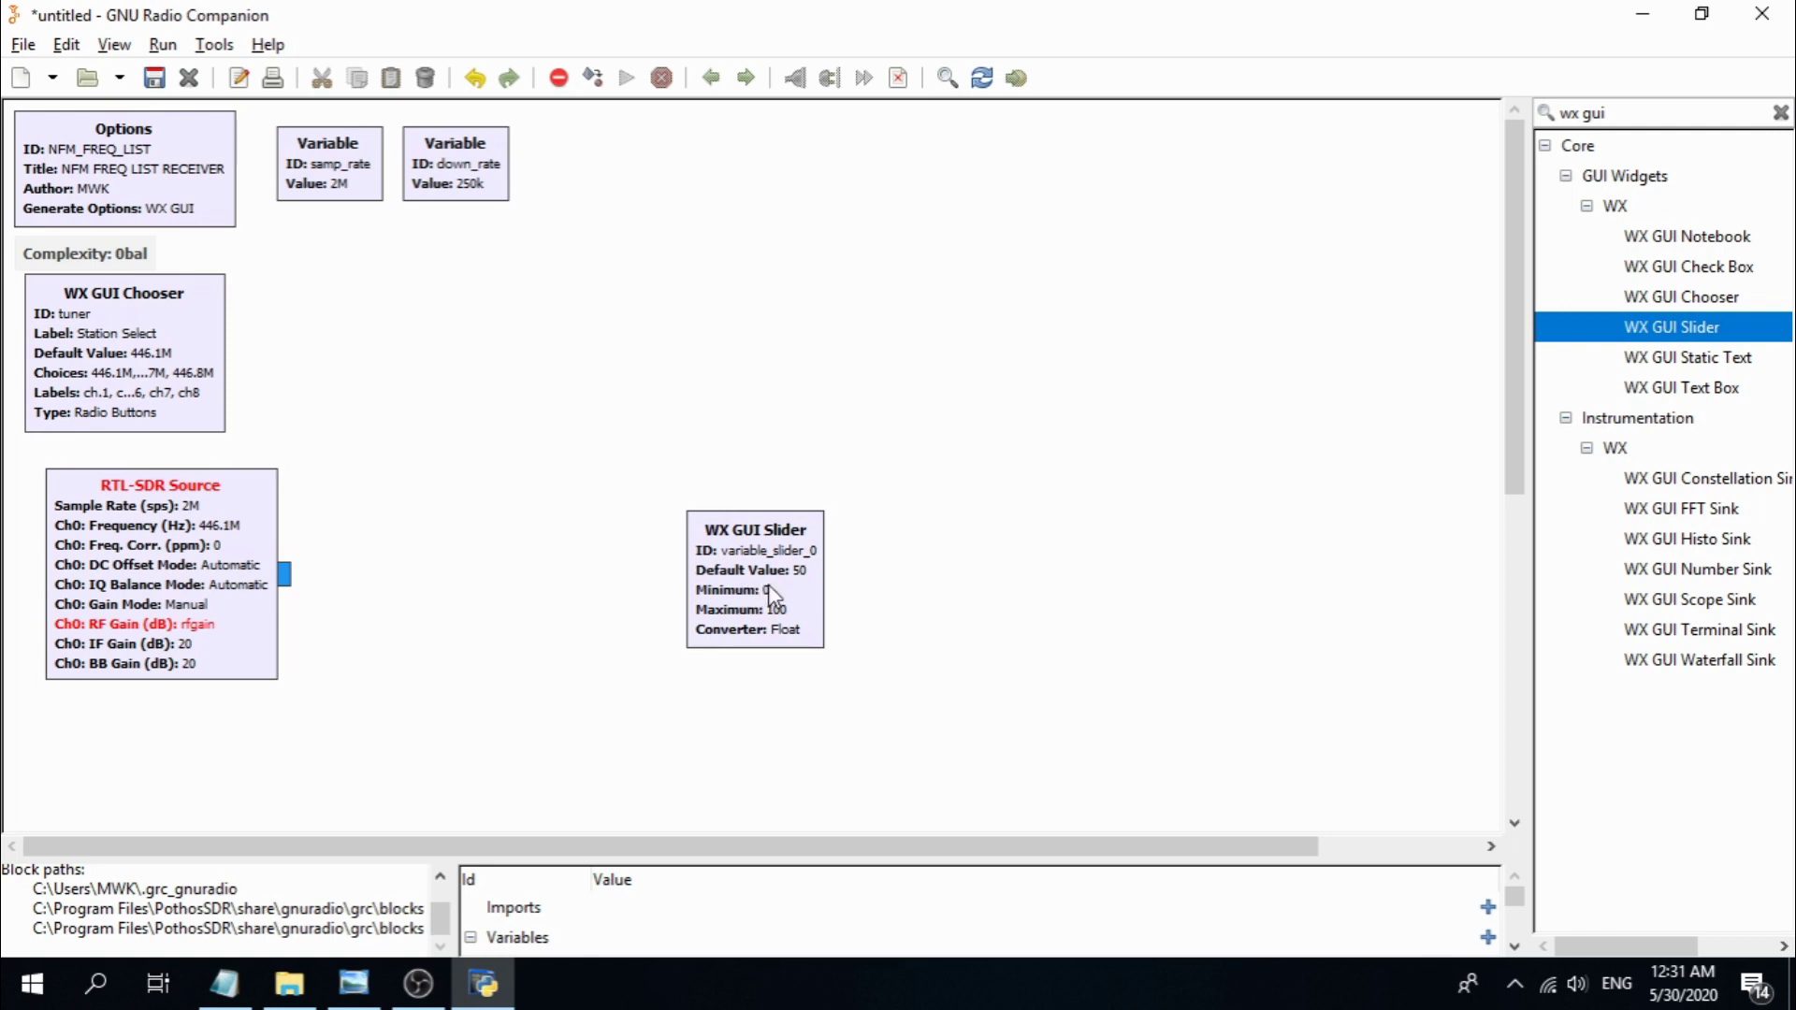
pyautogui.moveTo(769, 595); pyautogui.dragTo(149, 769)
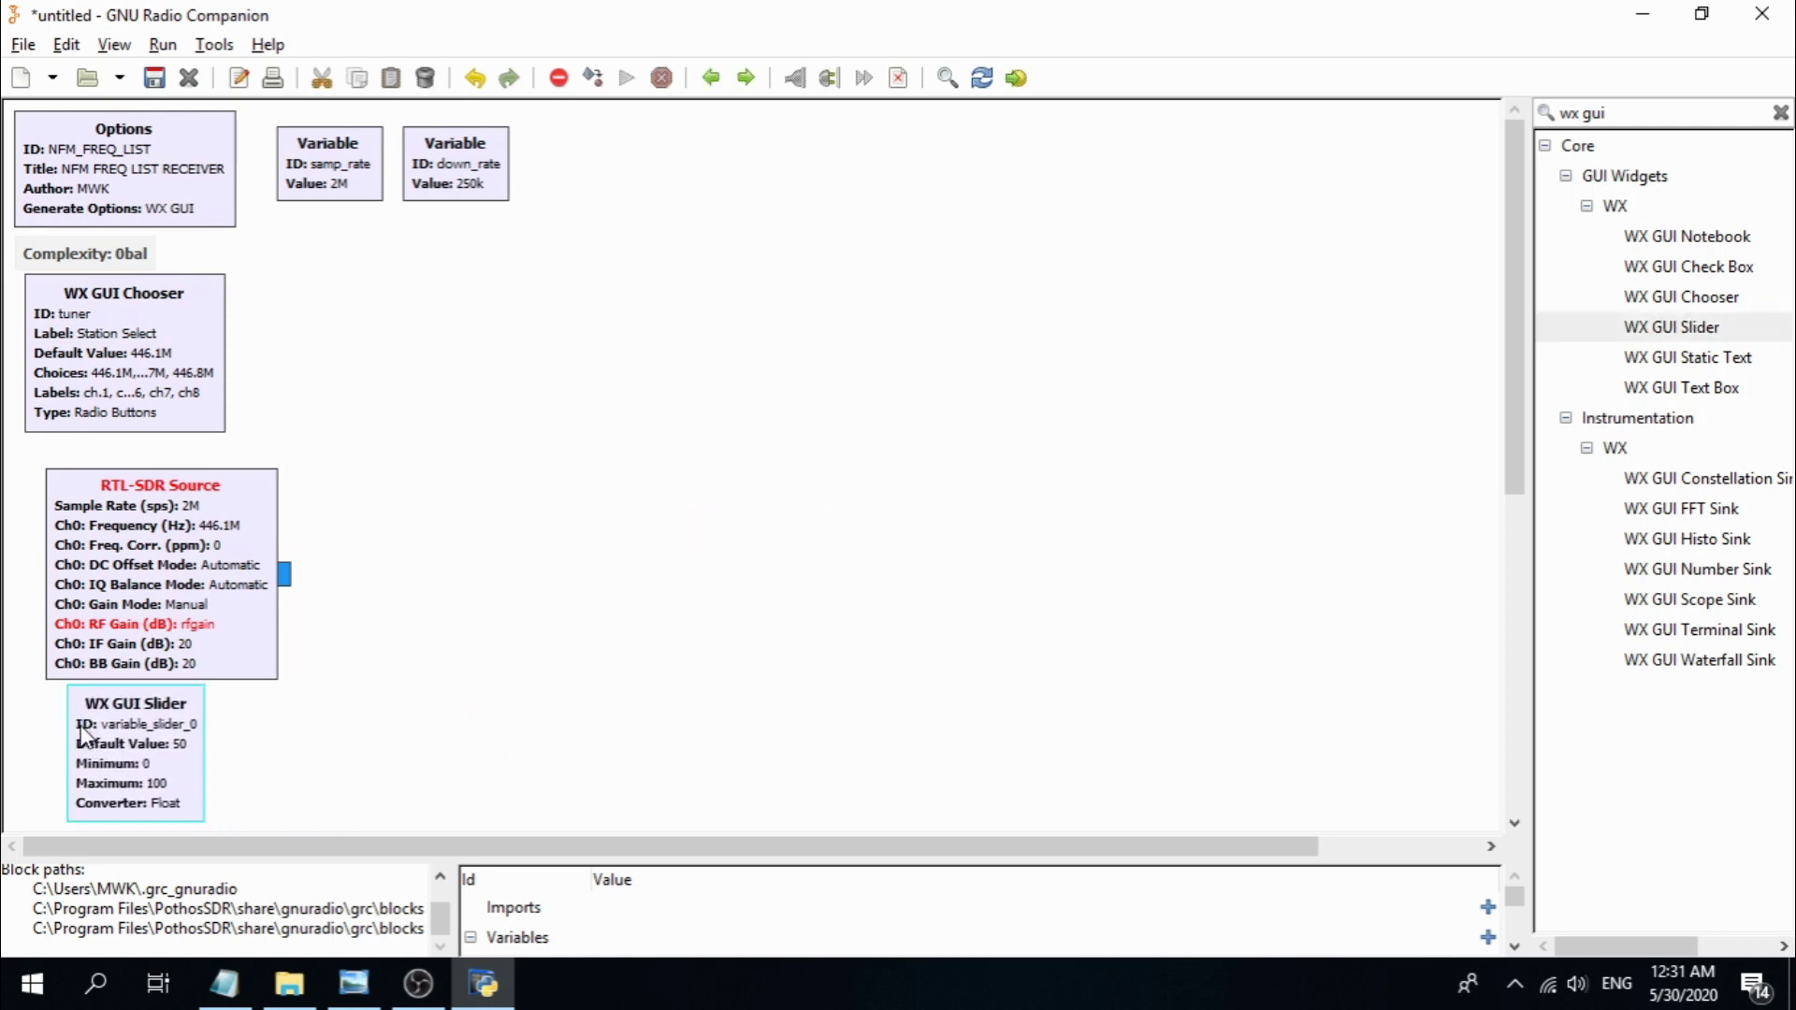
# - Open the WX GUI Slider's properties and set its ID to rfgain and its label to "RF Gain"
pyautogui.moveTo(1511, 354); pyautogui.dragTo(1507, 397)
pyautogui.doubleClick(161, 657)
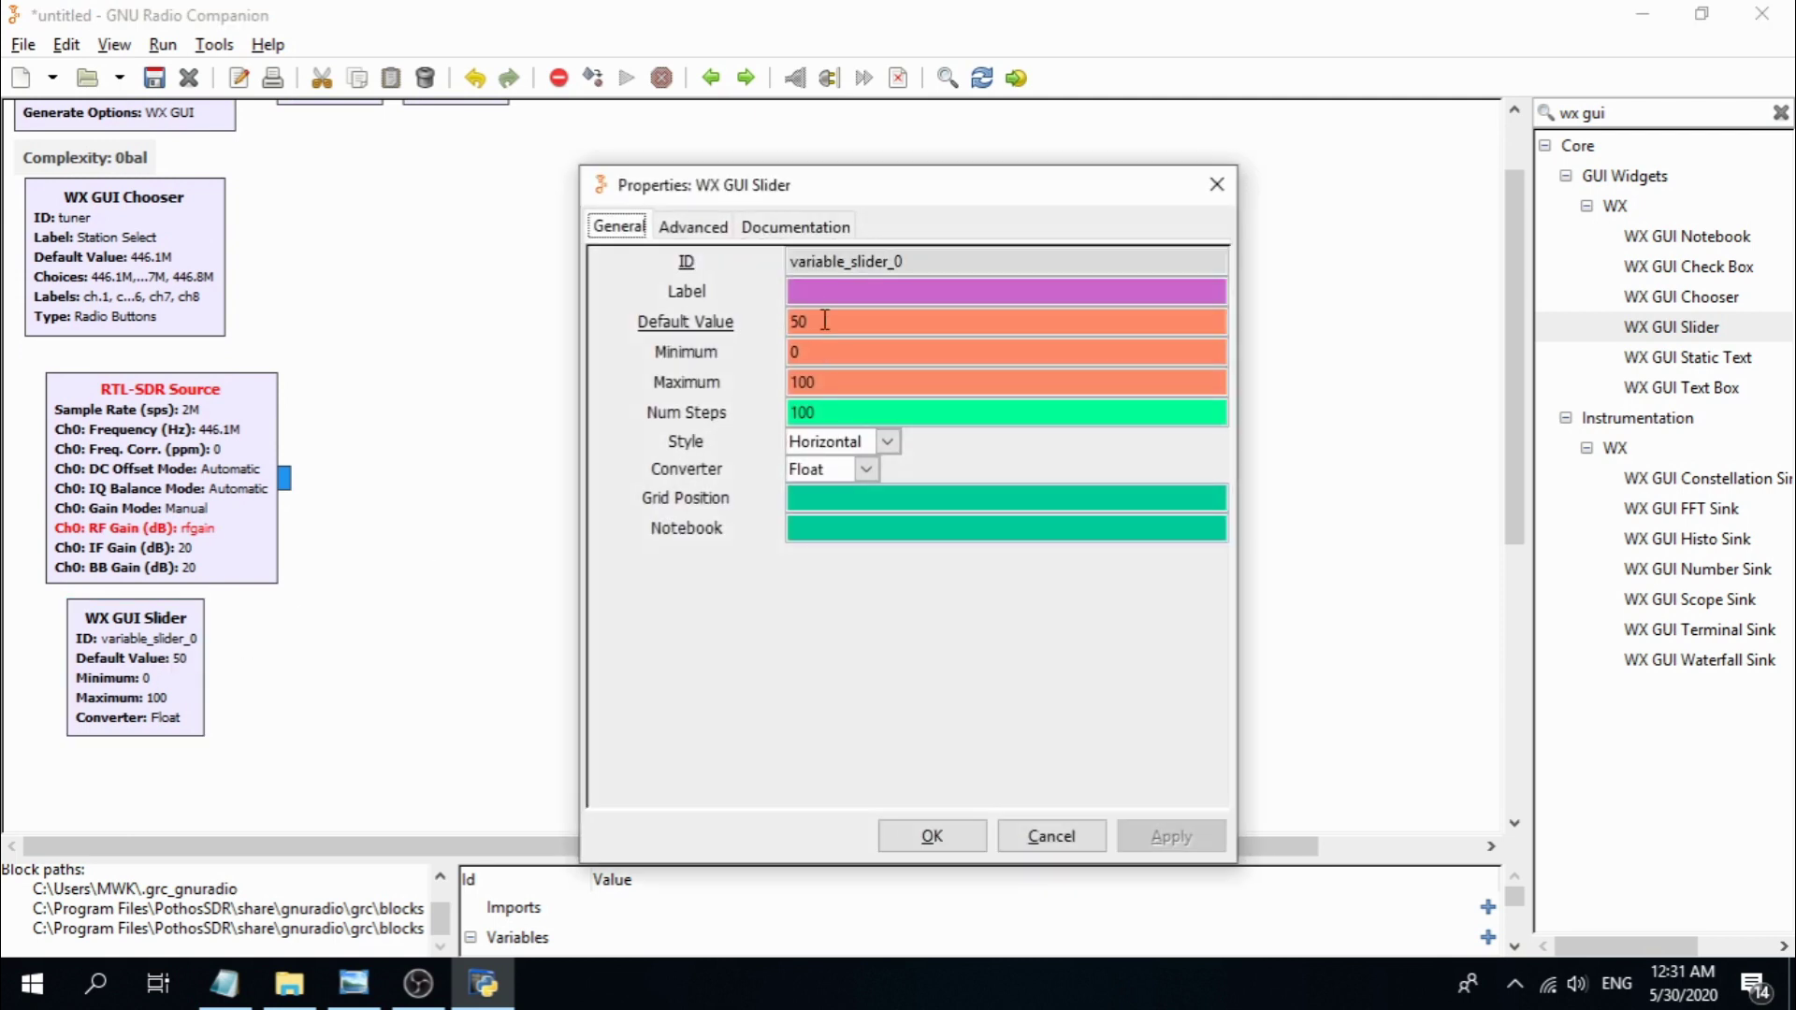
pyautogui.tripleClick(936, 262)
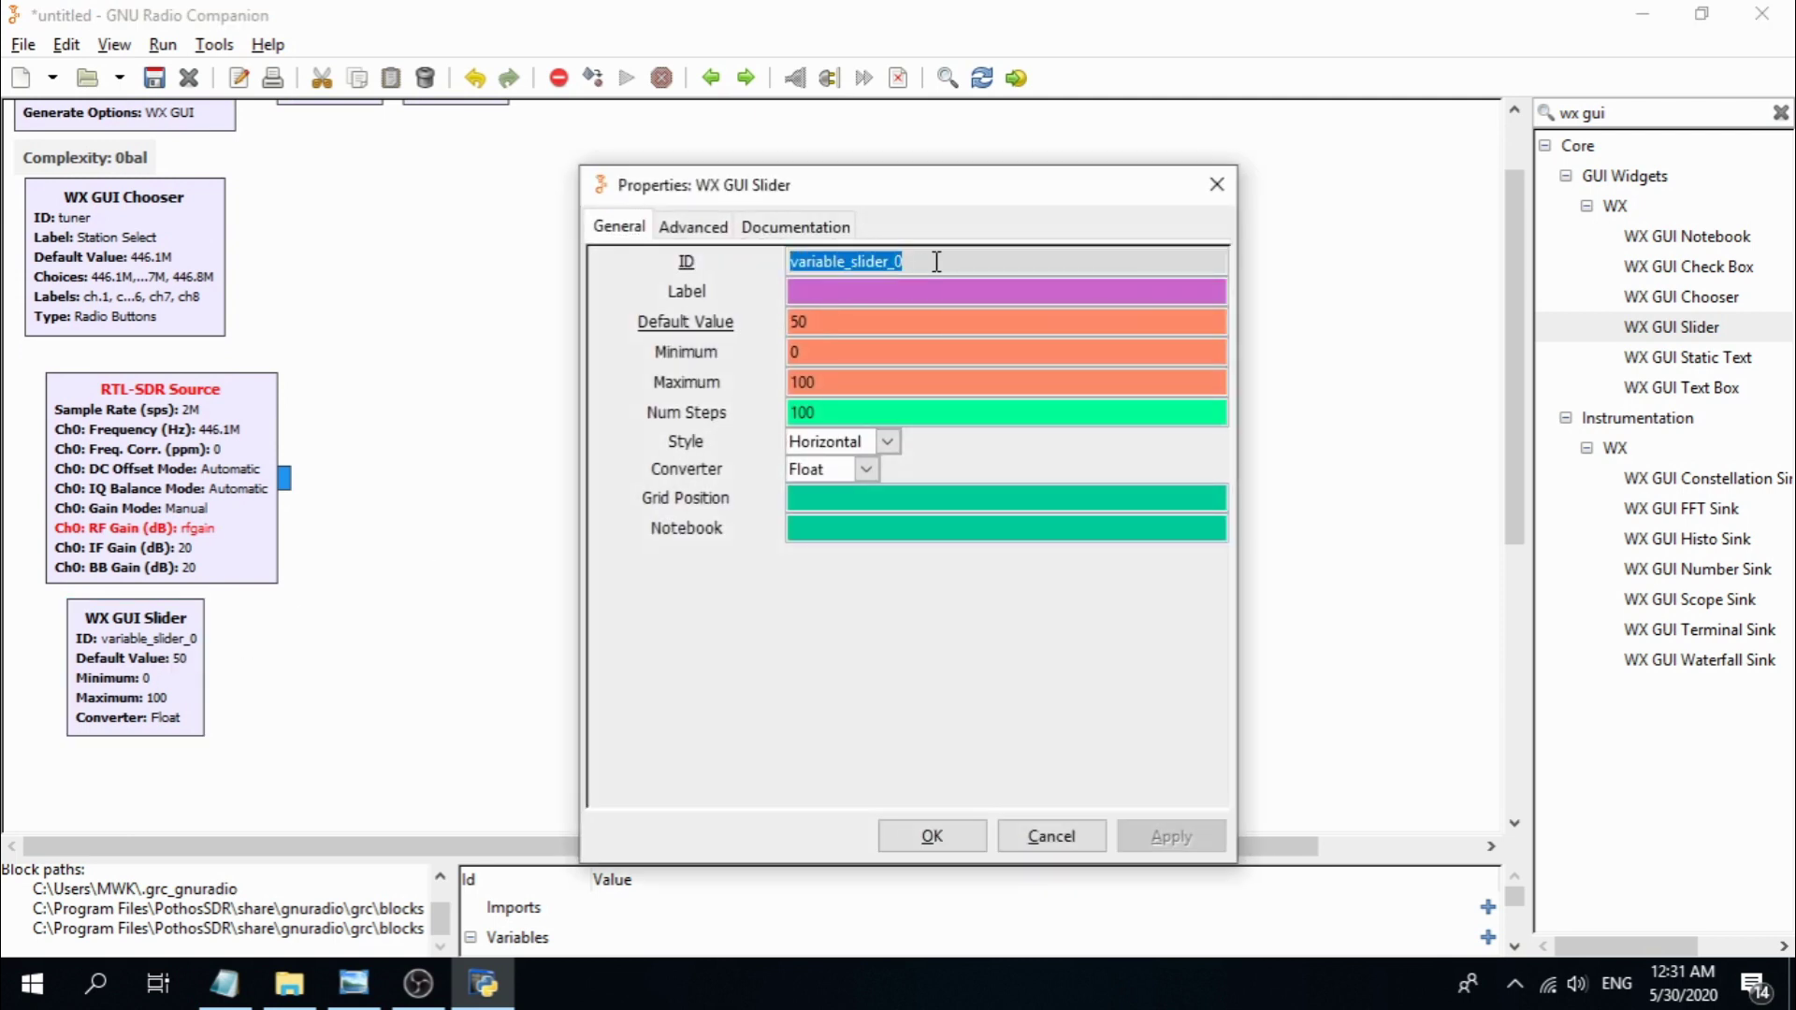
pyautogui.write('r')
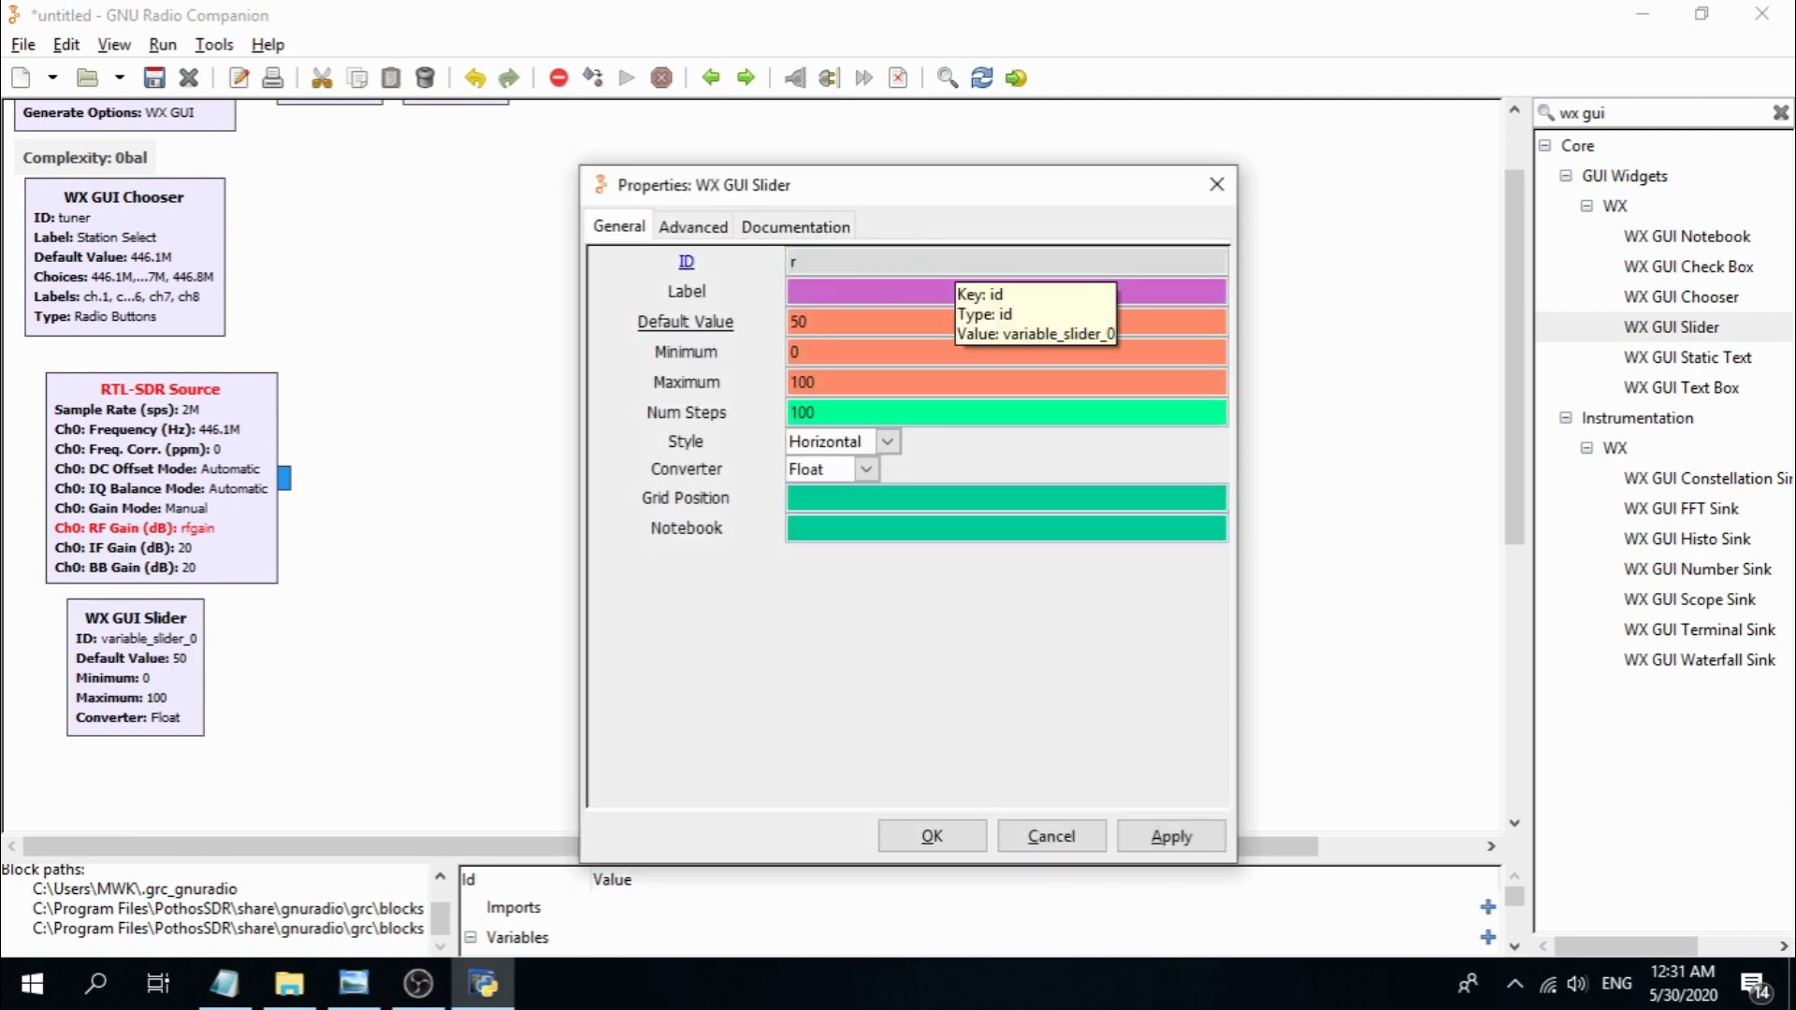
pyautogui.write('fgain')
pyautogui.click(906, 289)
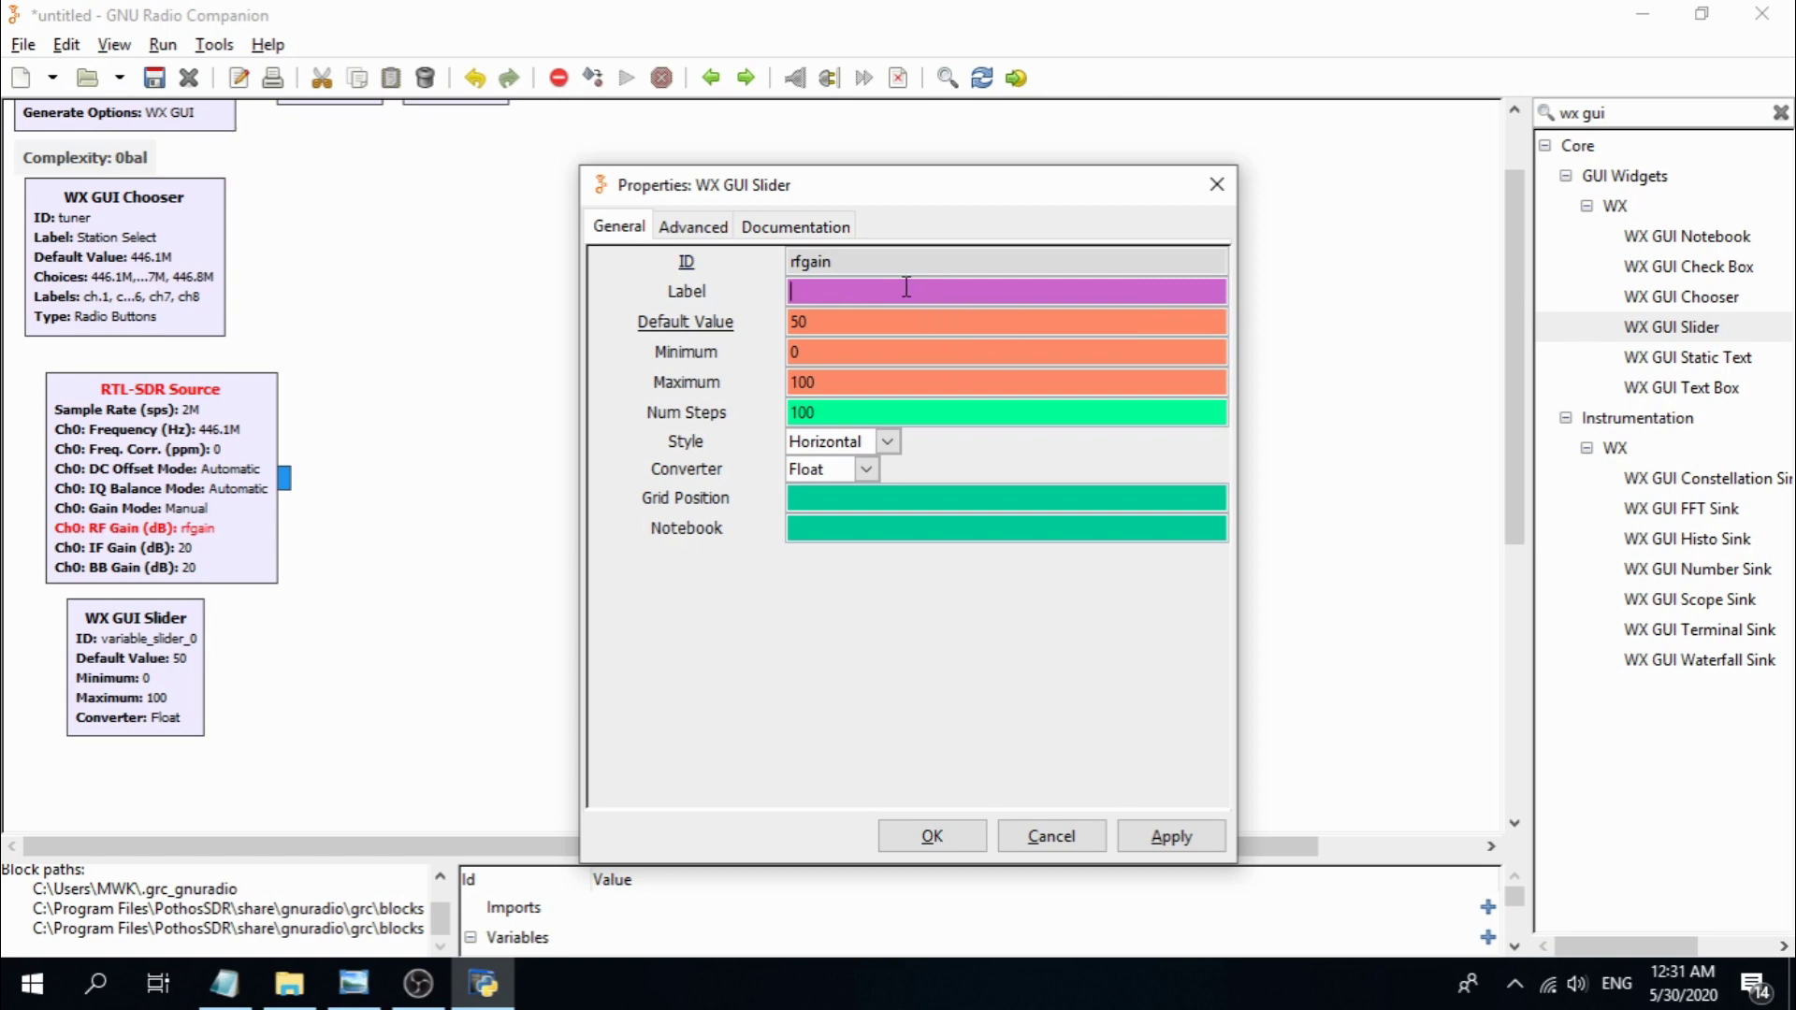
pyautogui.write('RF Gain')
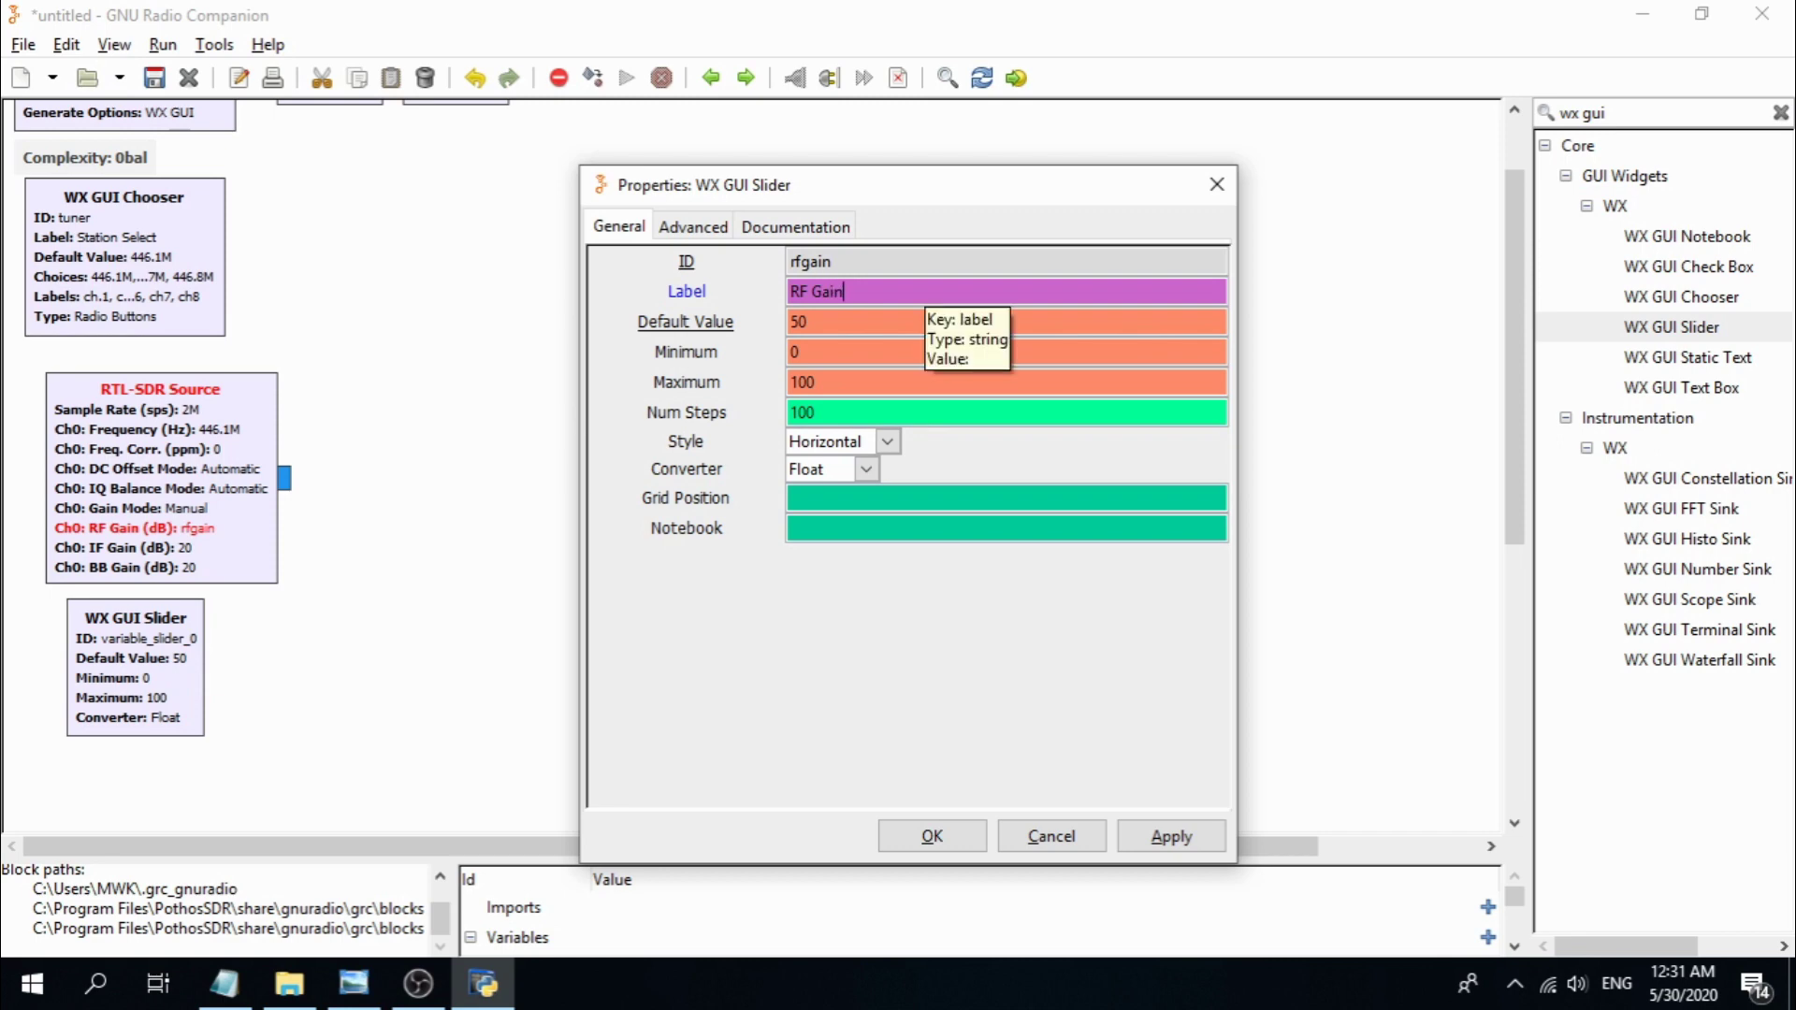
# - Set the rfgain slider's default value to 15, maximum to 45 and number of steps to 12
pyautogui.doubleClick(829, 327)
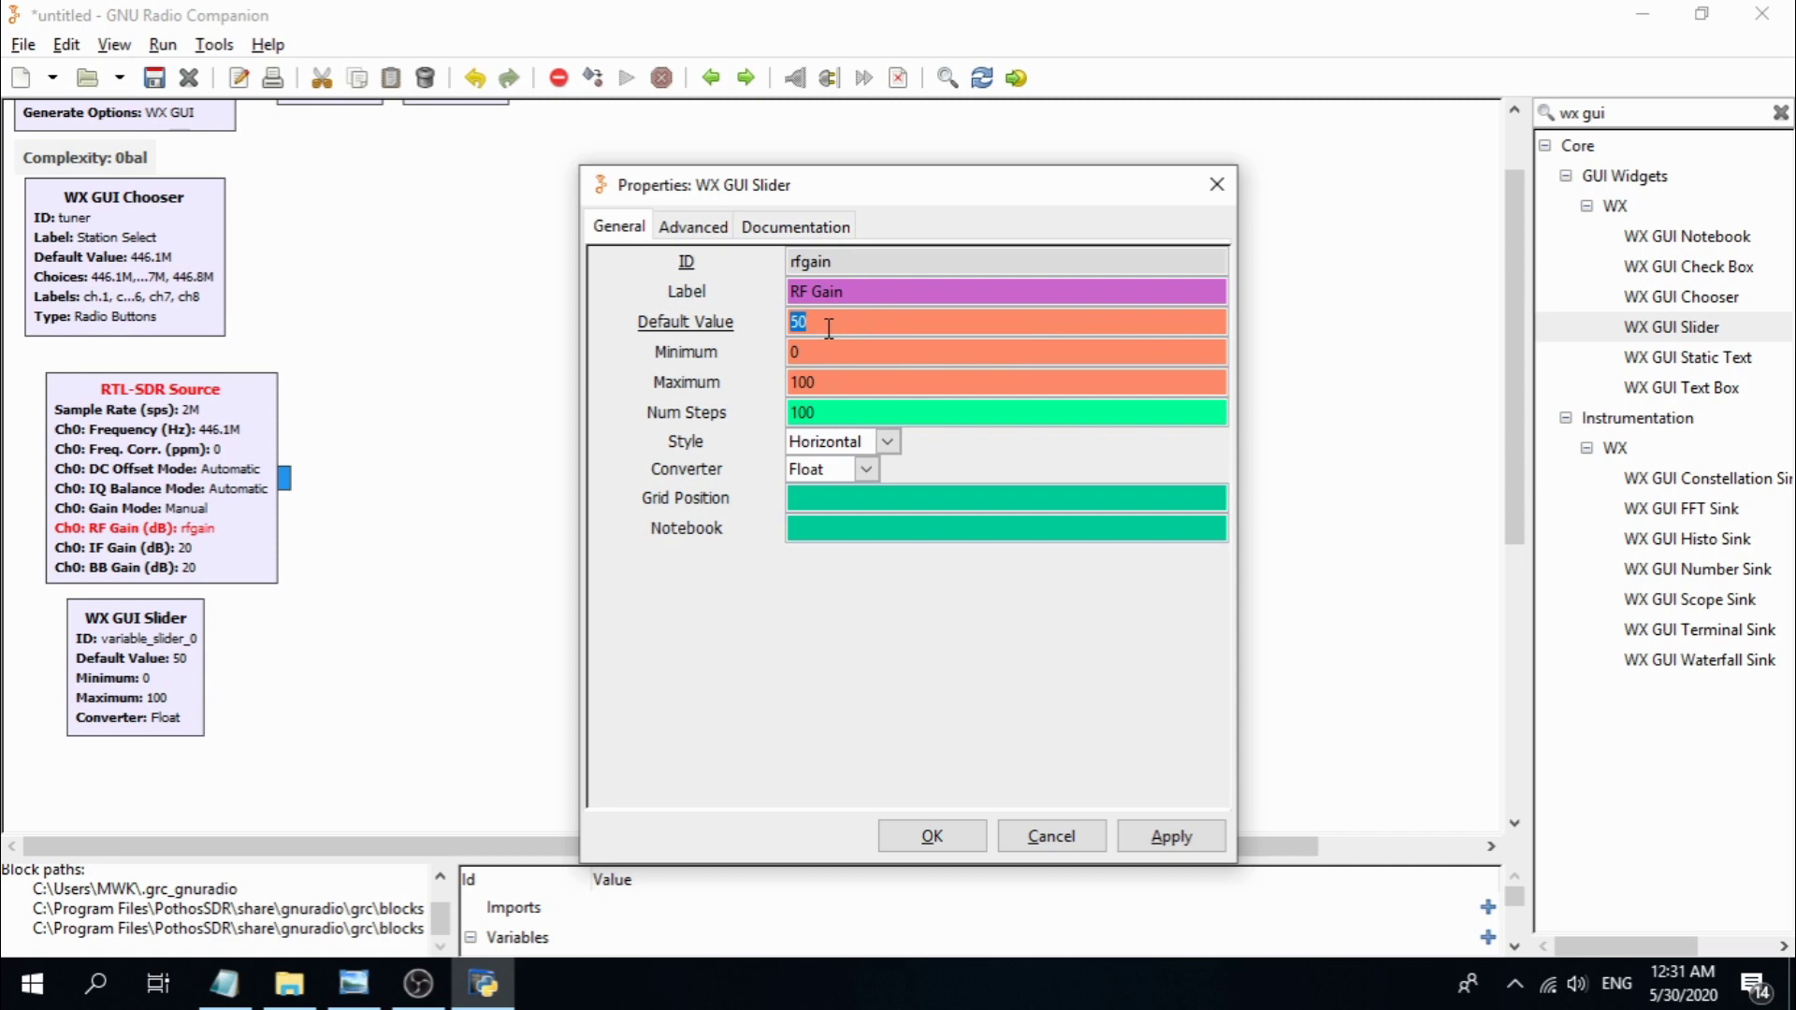
pyautogui.write('15')
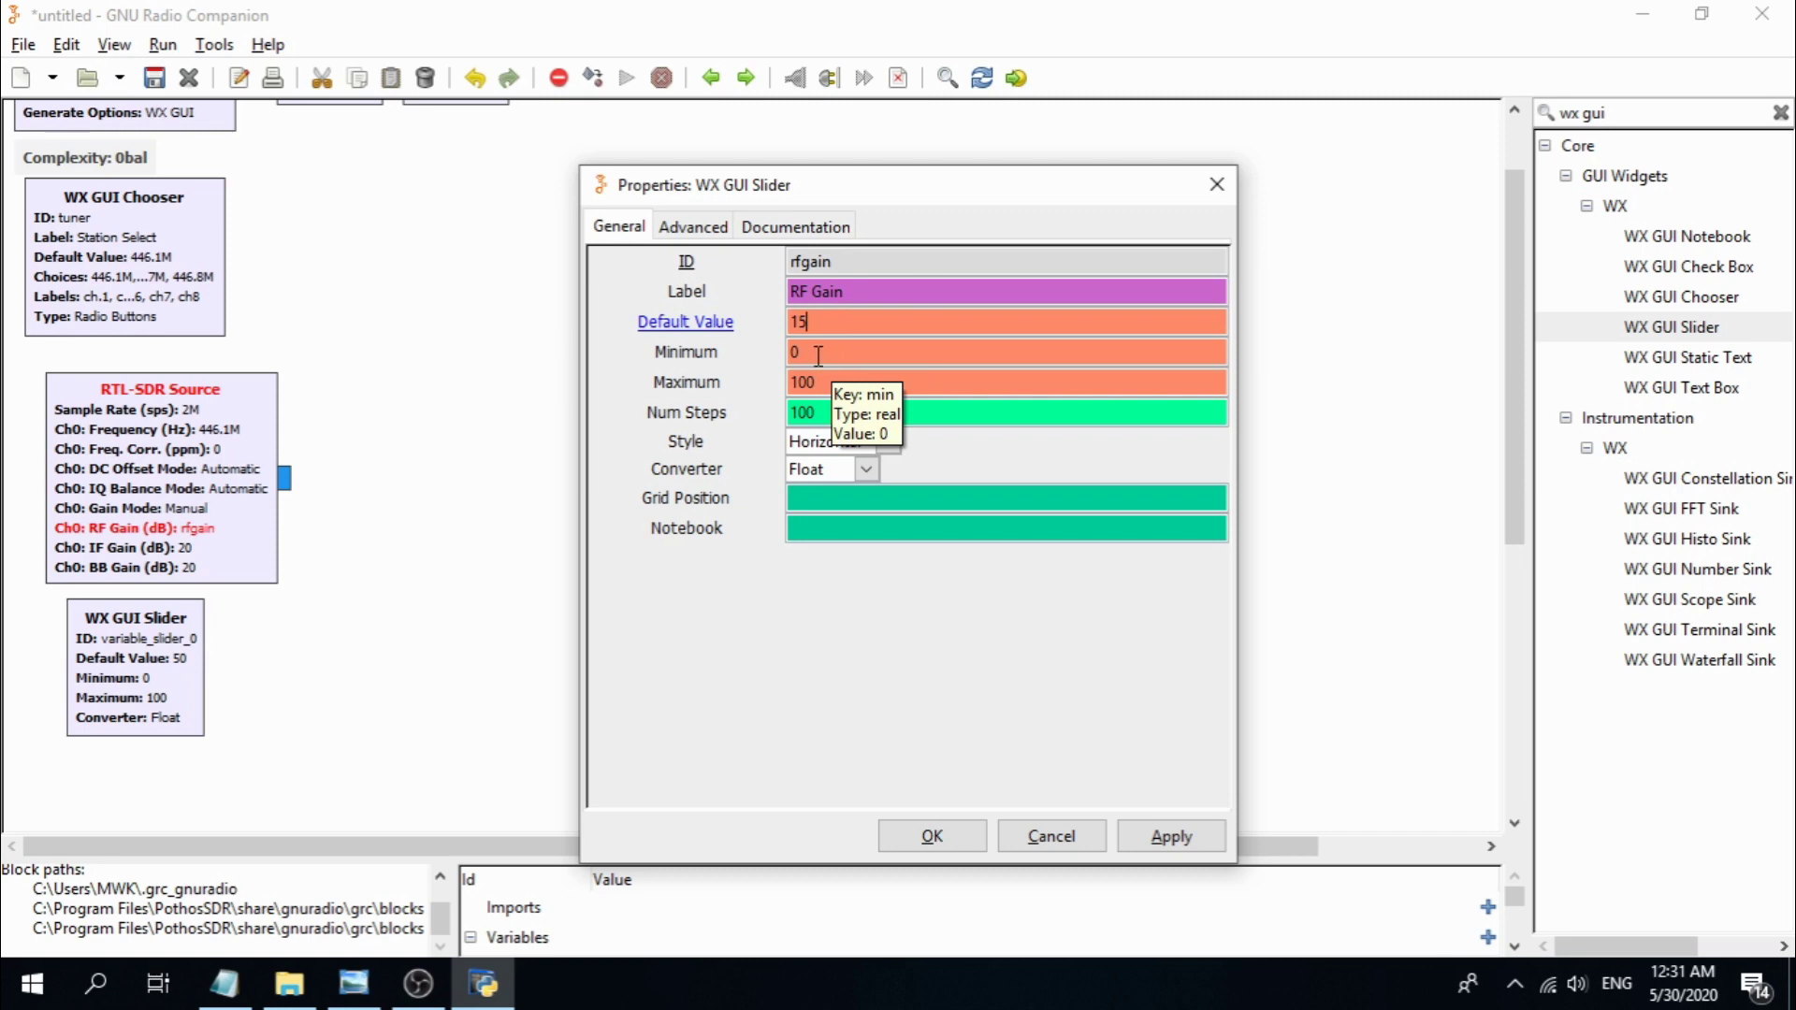
pyautogui.click(826, 384)
pyautogui.doubleClick(826, 383)
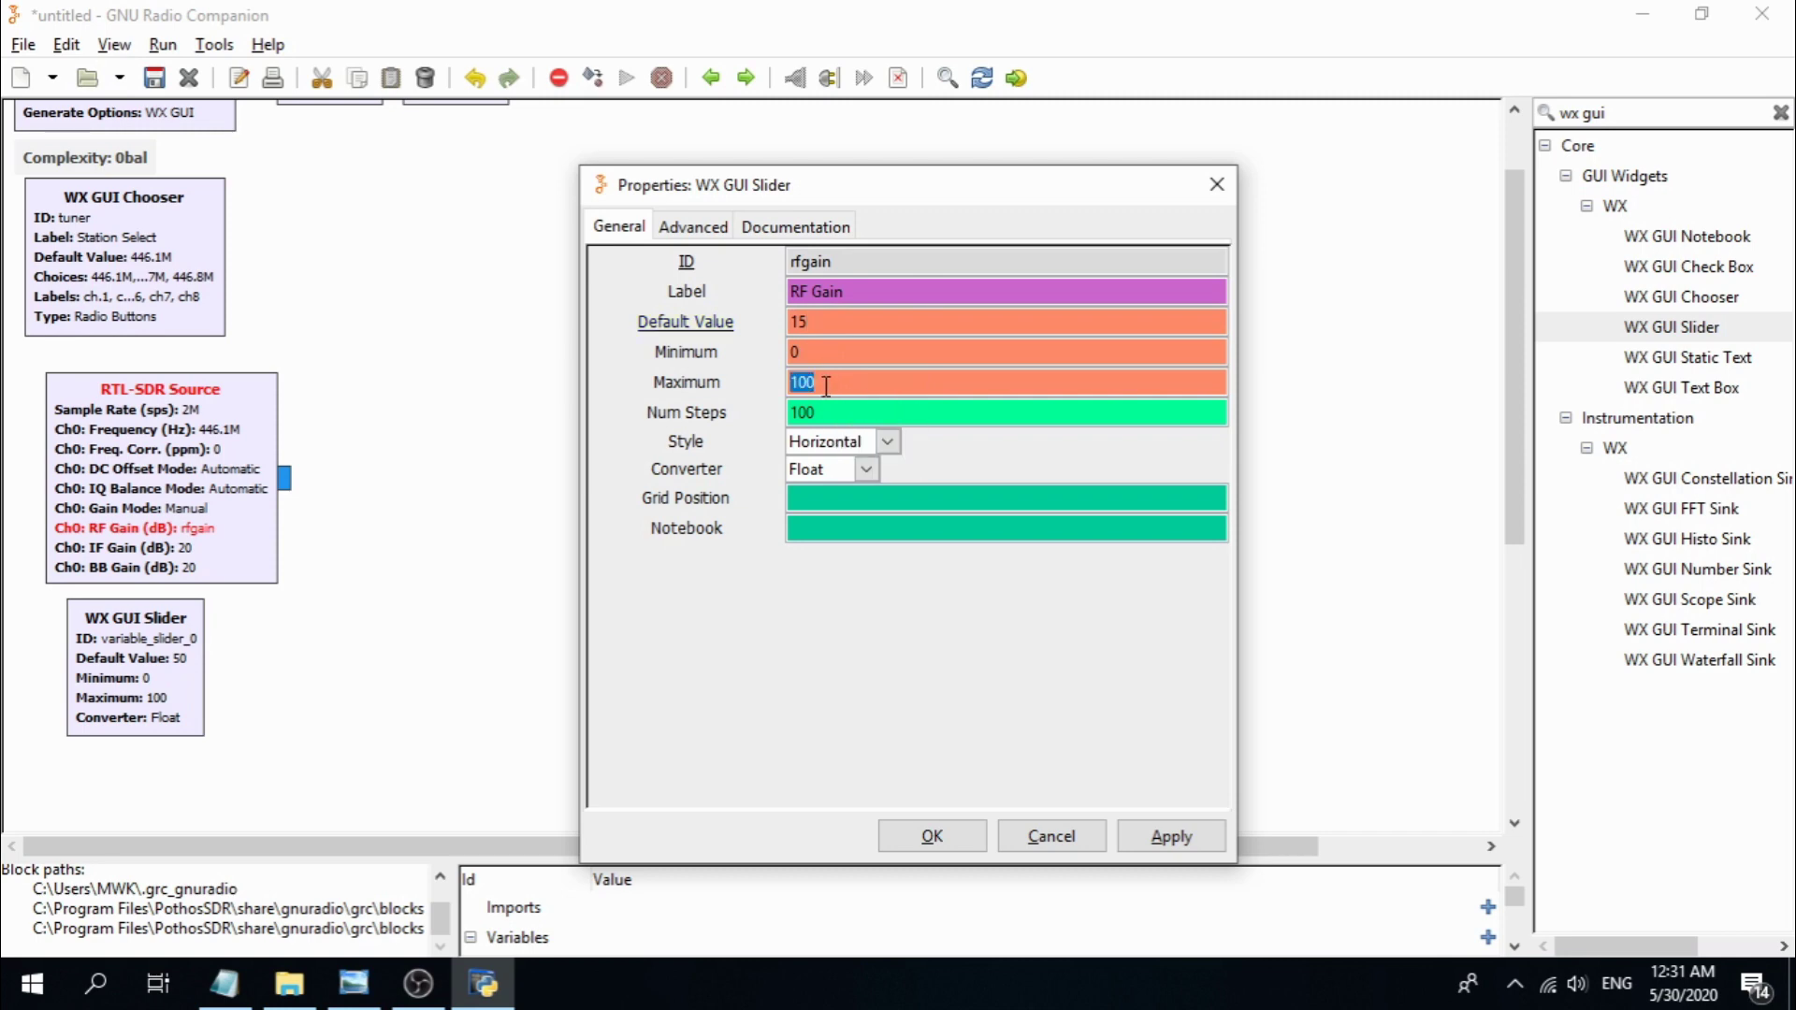
pyautogui.write('45')
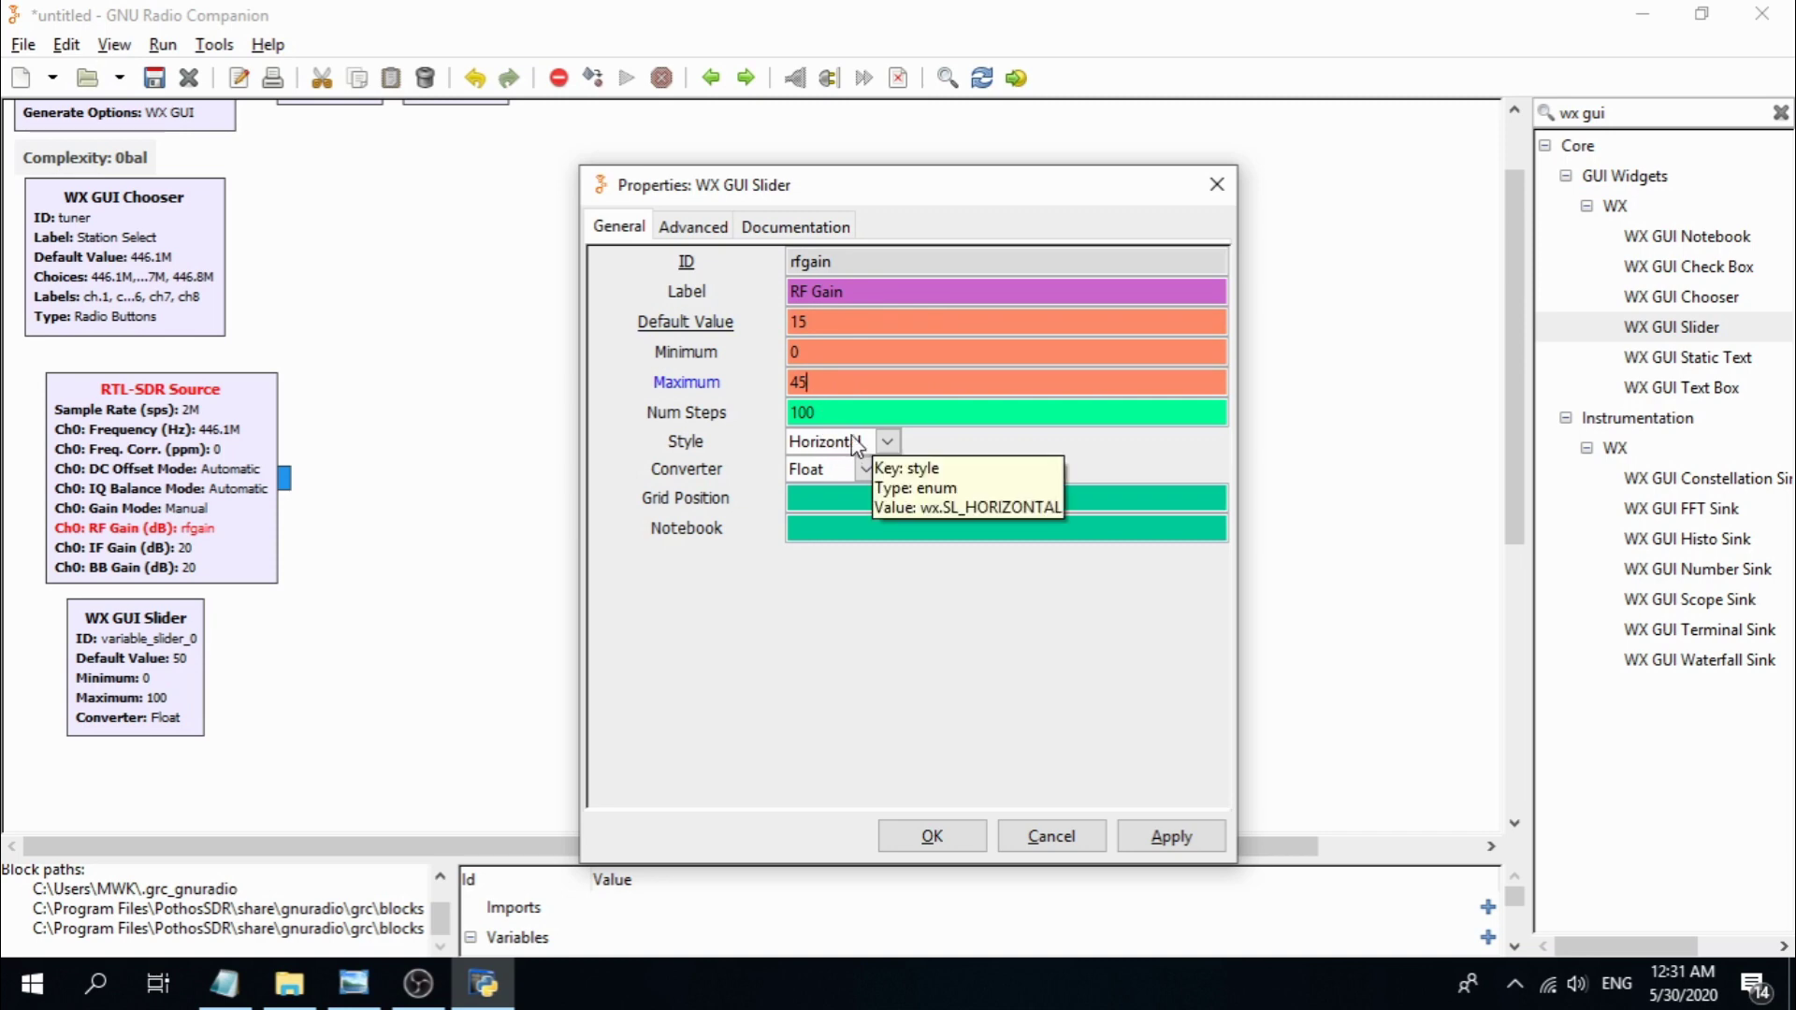
pyautogui.doubleClick(837, 413)
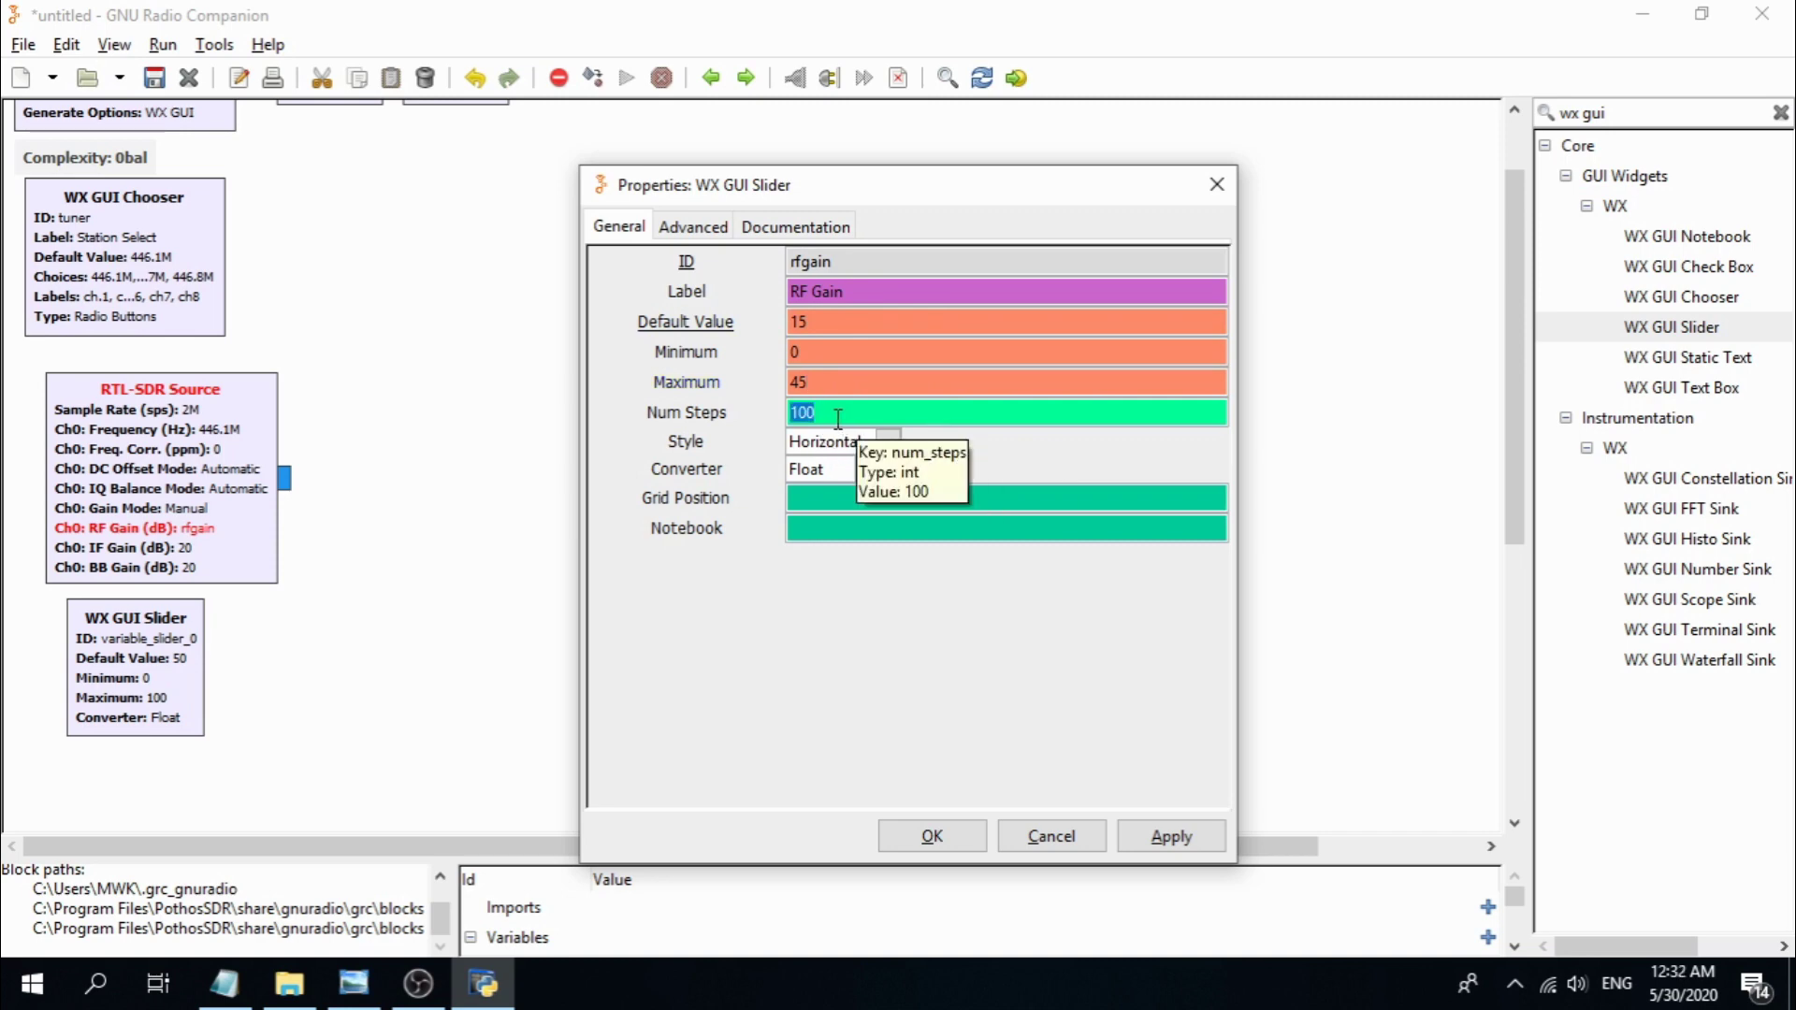
pyautogui.write('12')
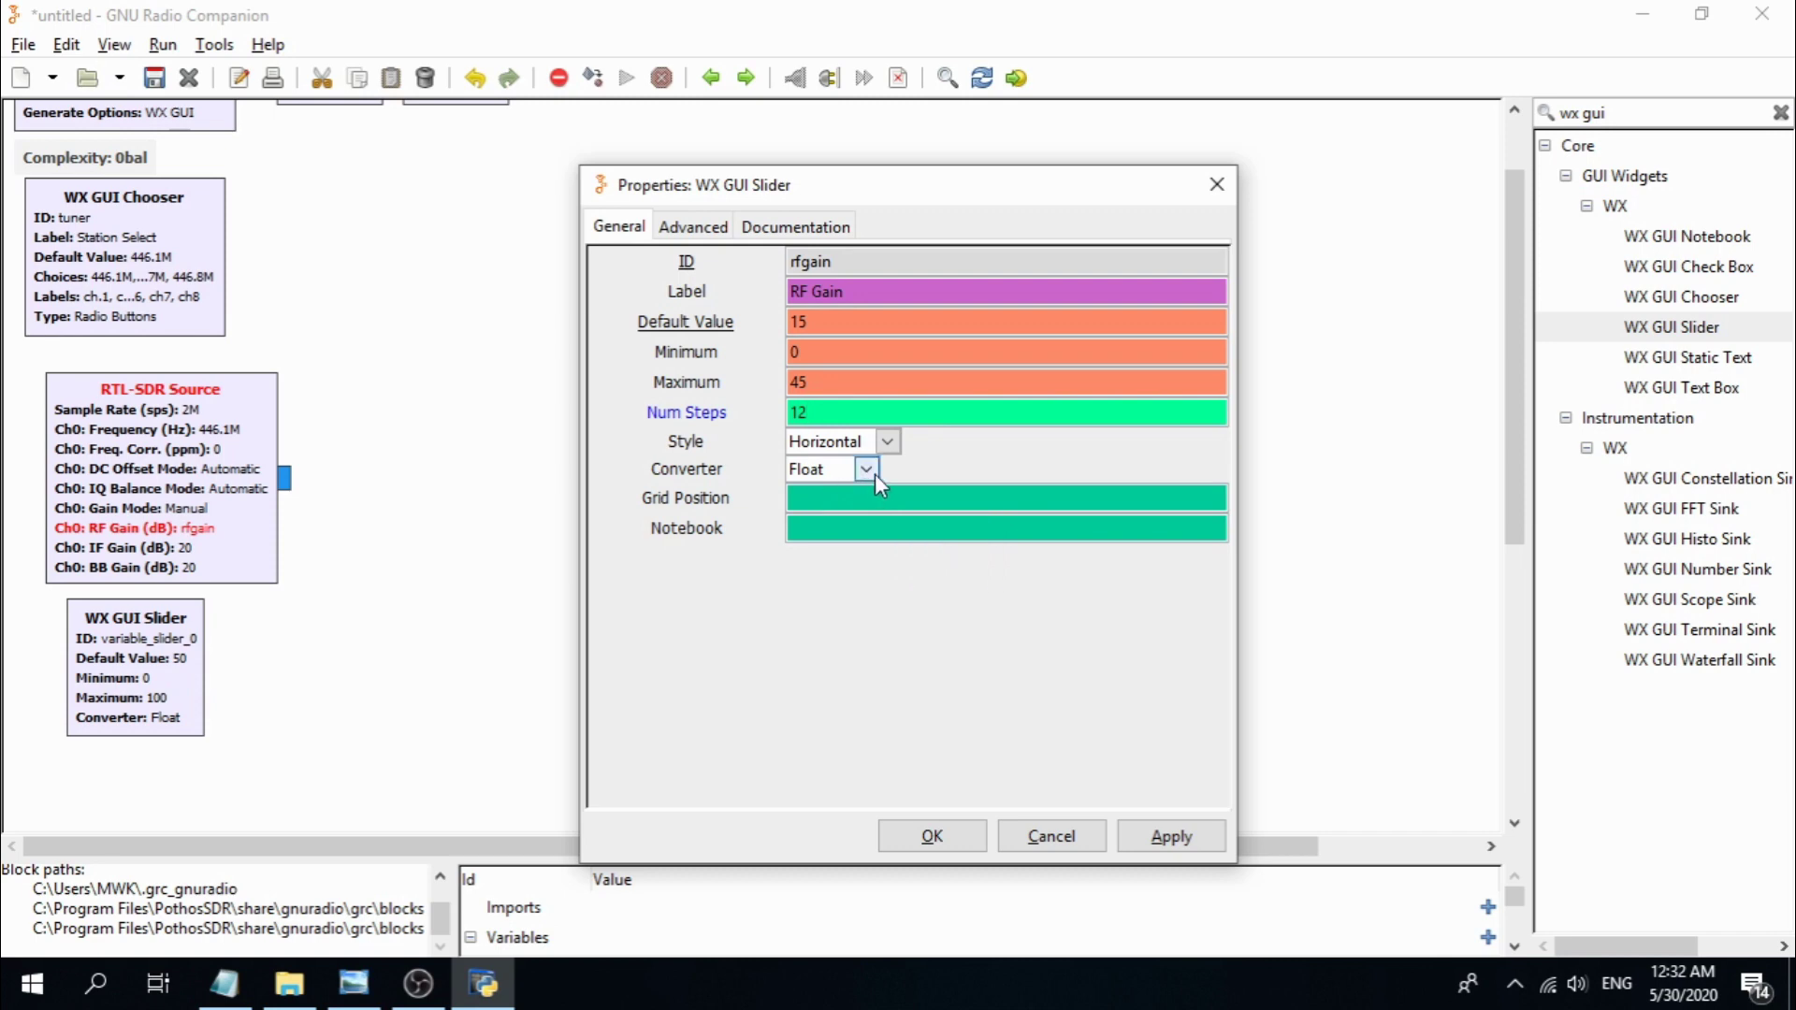
# - Set the rfgain slider's converter to Integer and grid position to 1,0,1,4, and accept the properties
pyautogui.click(872, 469)
pyautogui.click(842, 531)
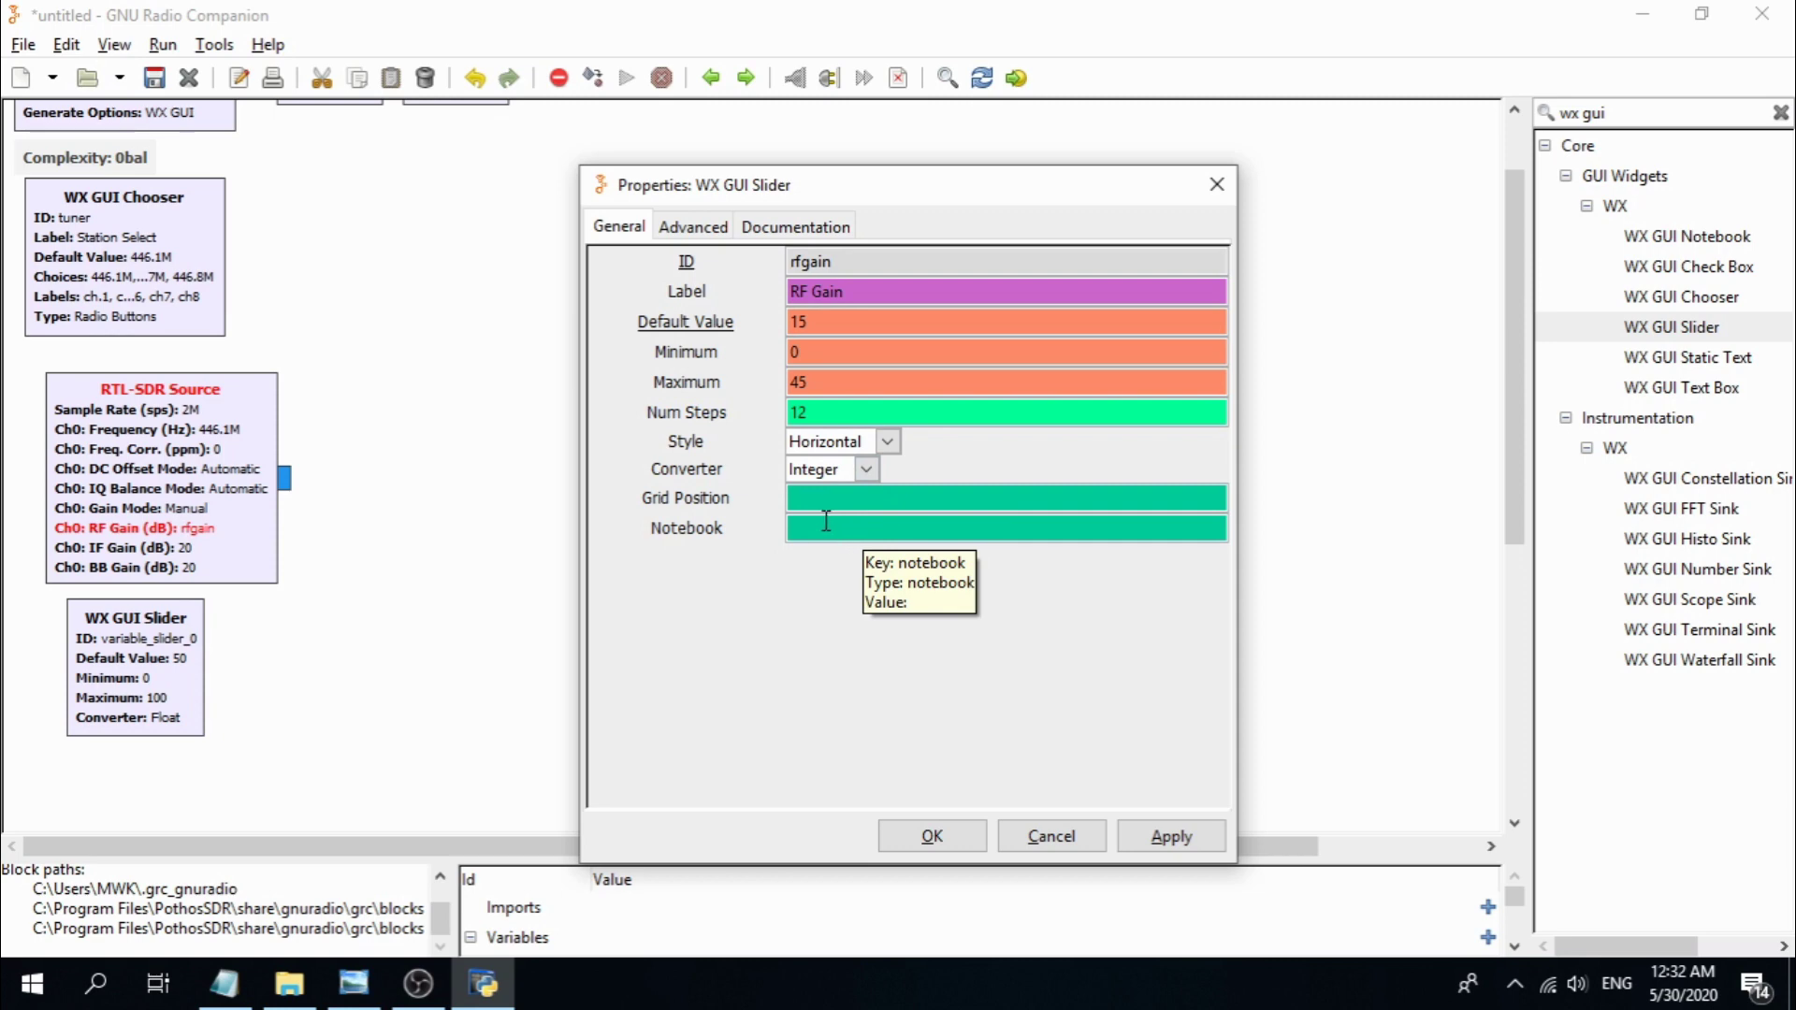
pyautogui.click(834, 503)
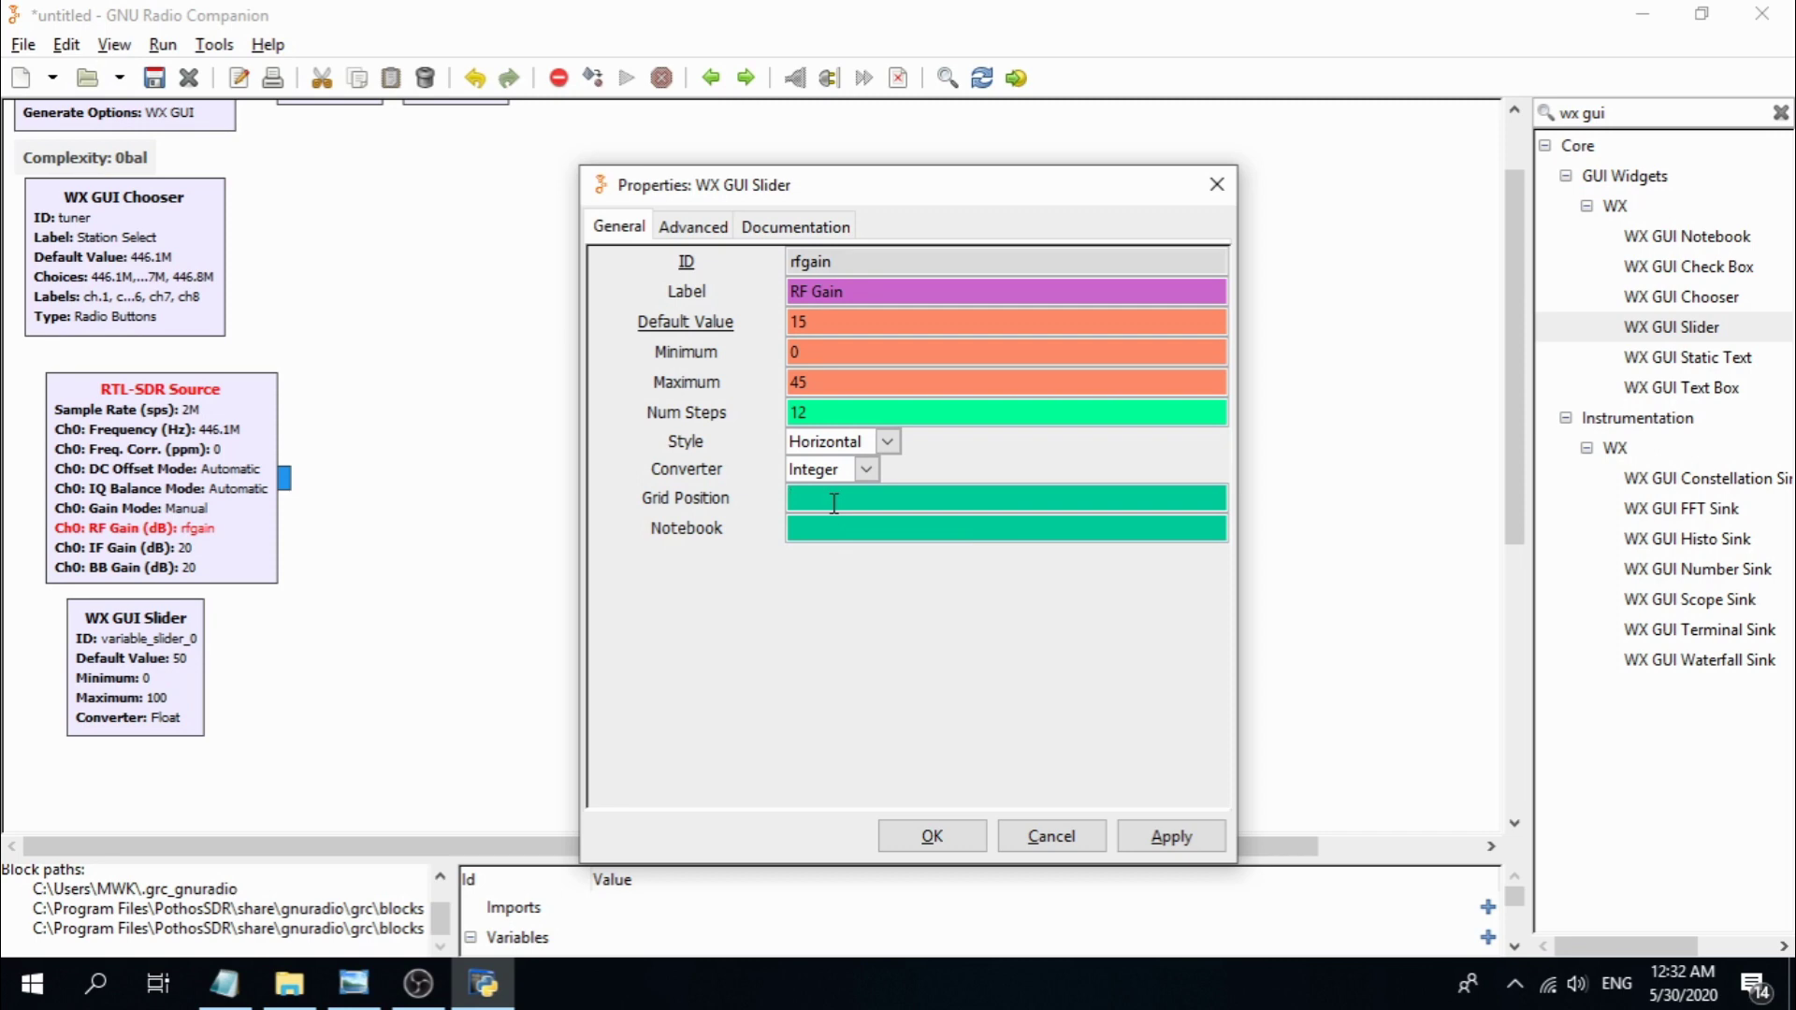
pyautogui.write('1,0,1,')
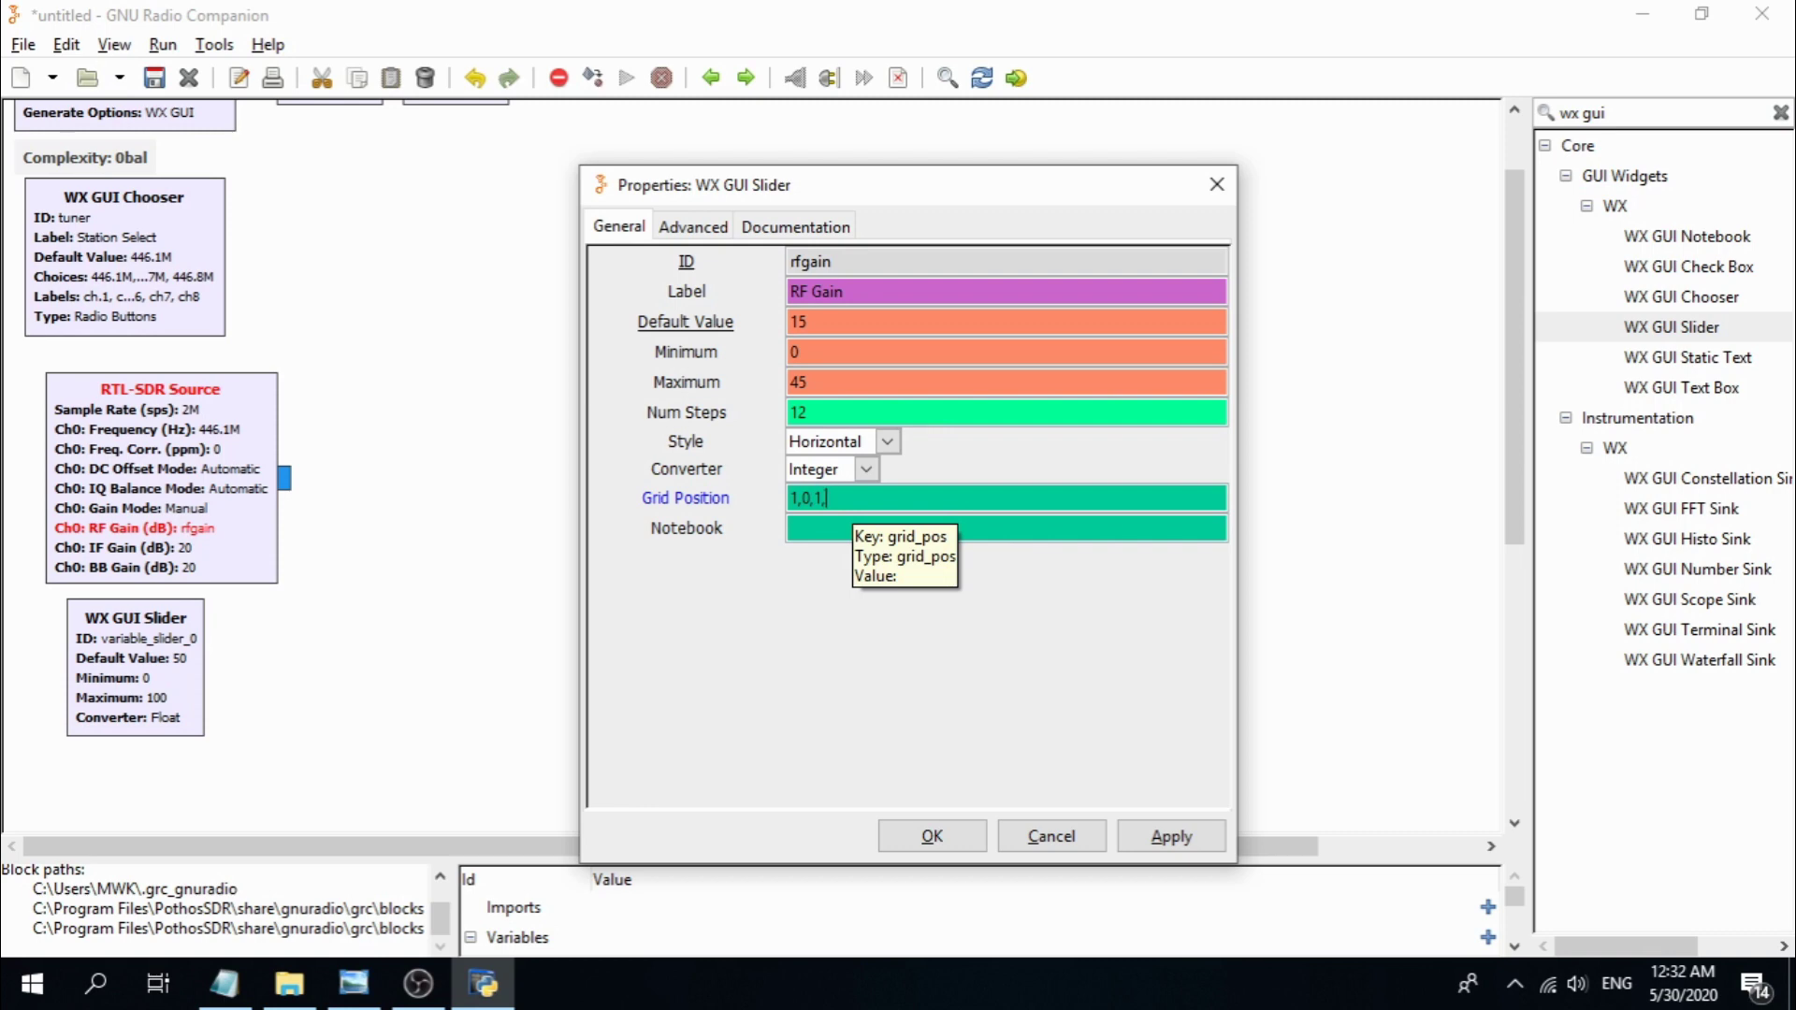
pyautogui.write('4')
pyautogui.click(939, 829)
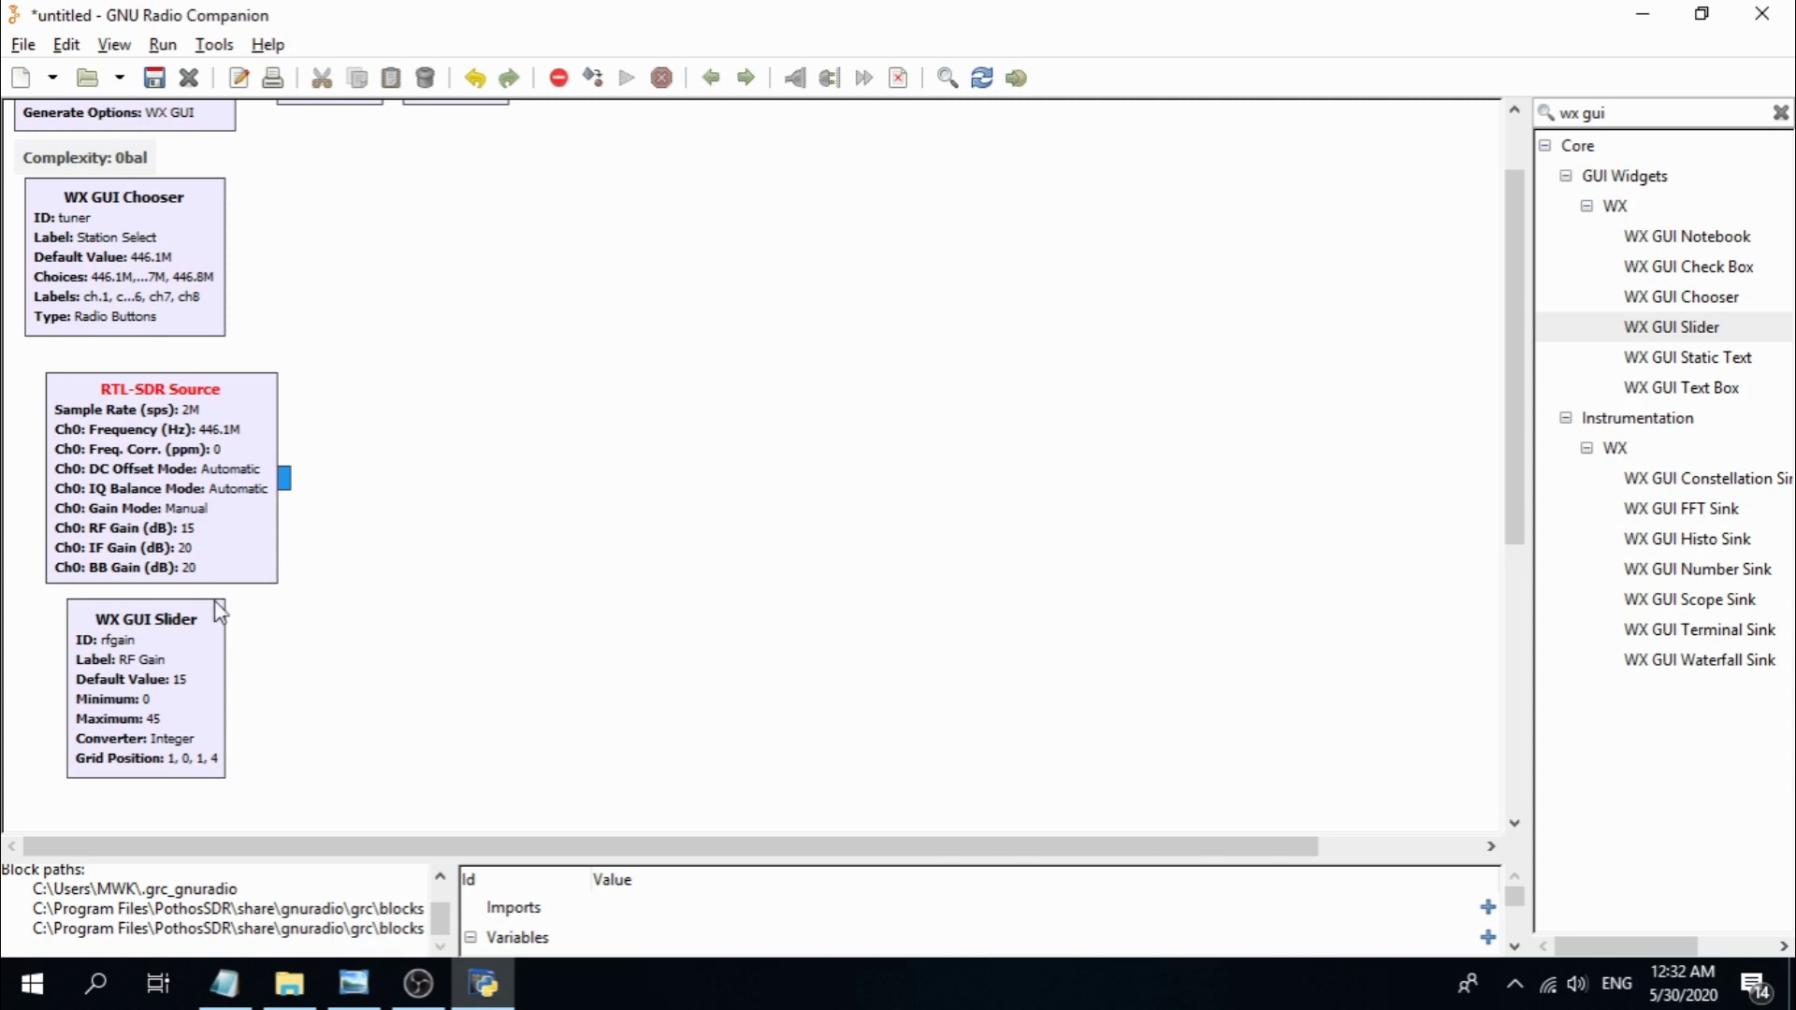
# - Add a second WX GUI Slider block and place it just to the right of the rfgain slider
pyautogui.click(181, 713)
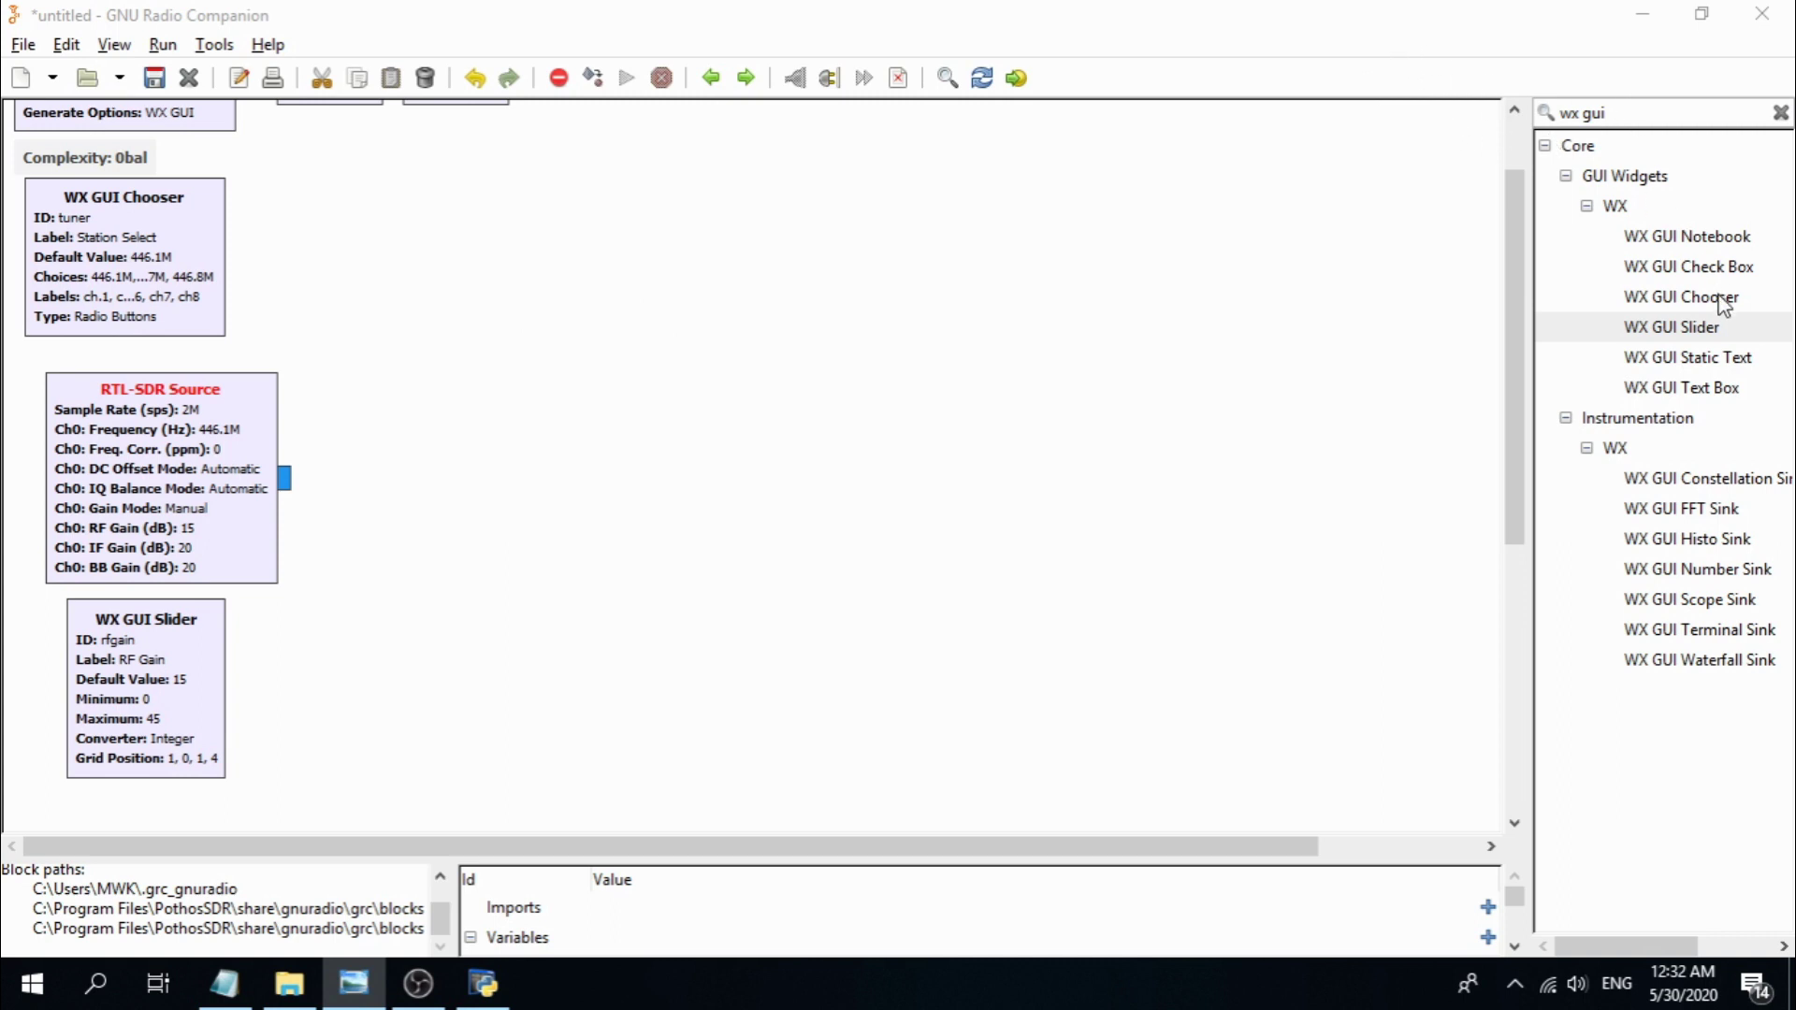
pyautogui.moveTo(1698, 328); pyautogui.dragTo(766, 580)
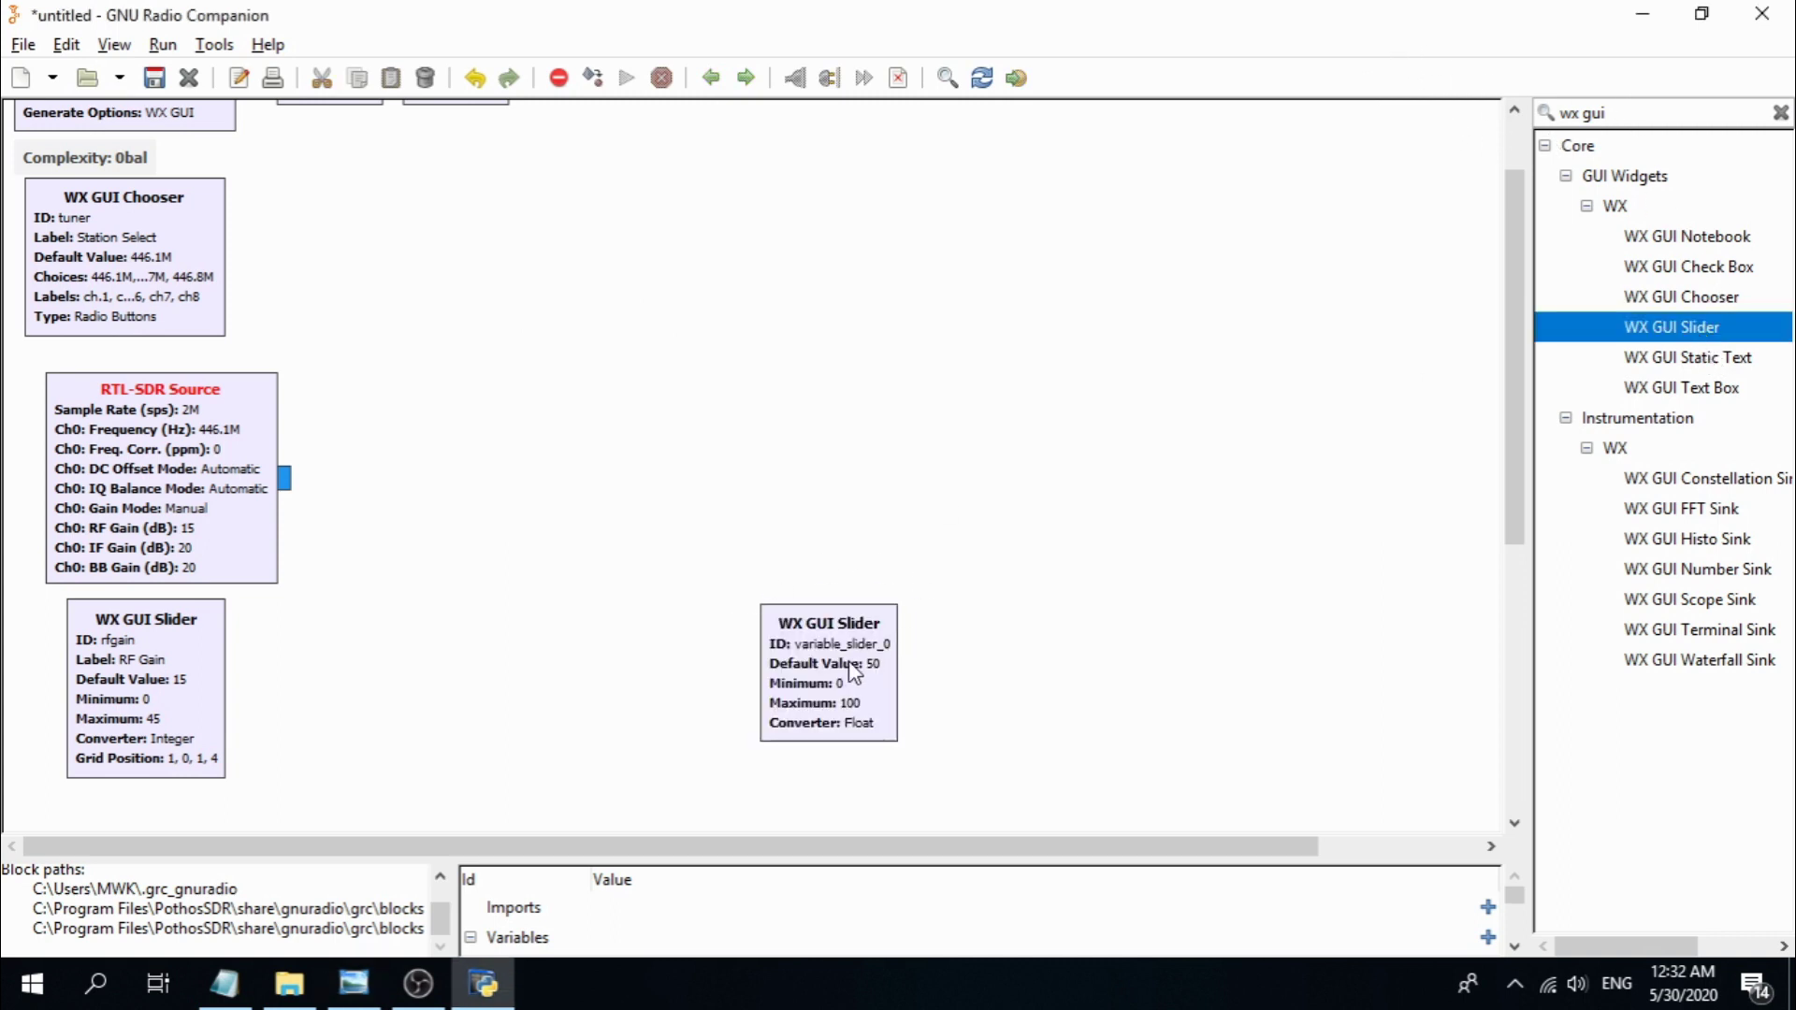
pyautogui.moveTo(791, 658); pyautogui.dragTo(332, 687)
pyautogui.moveTo(312, 674); pyautogui.dragTo(300, 674)
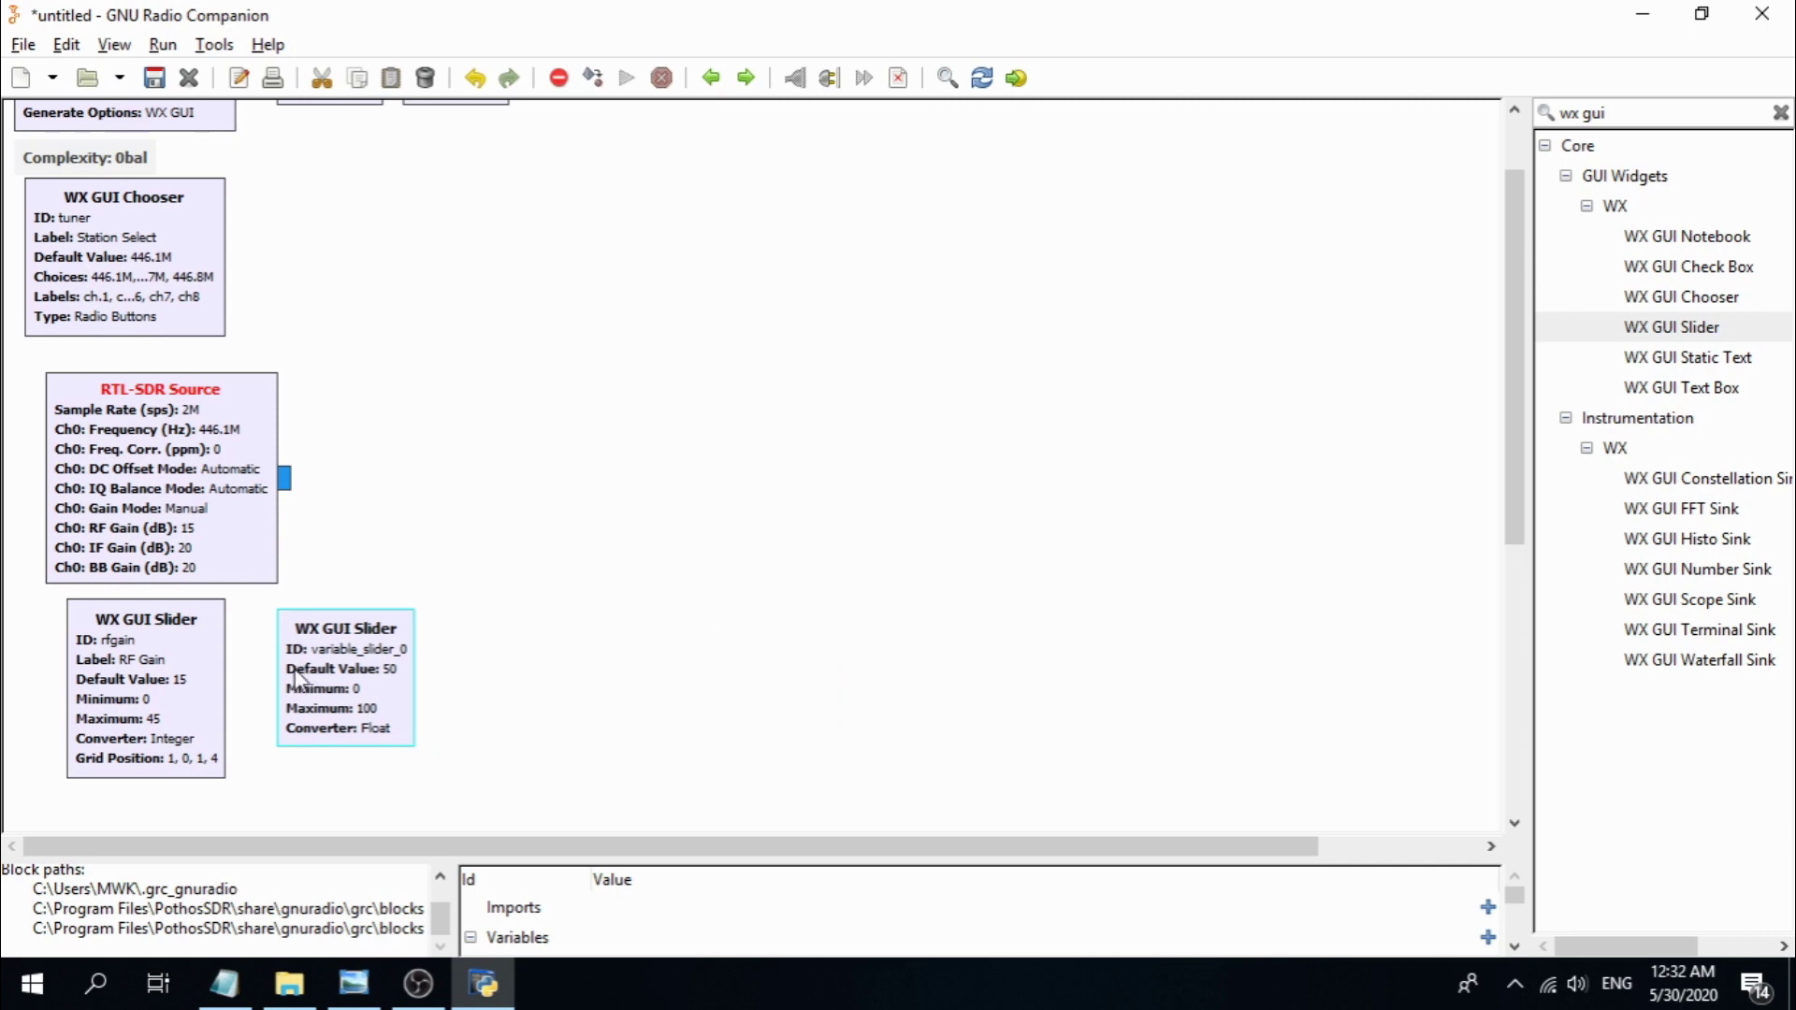
# - Open the second slider's properties and set its ID to volume and its label to "Volume"
pyautogui.doubleClick(336, 674)
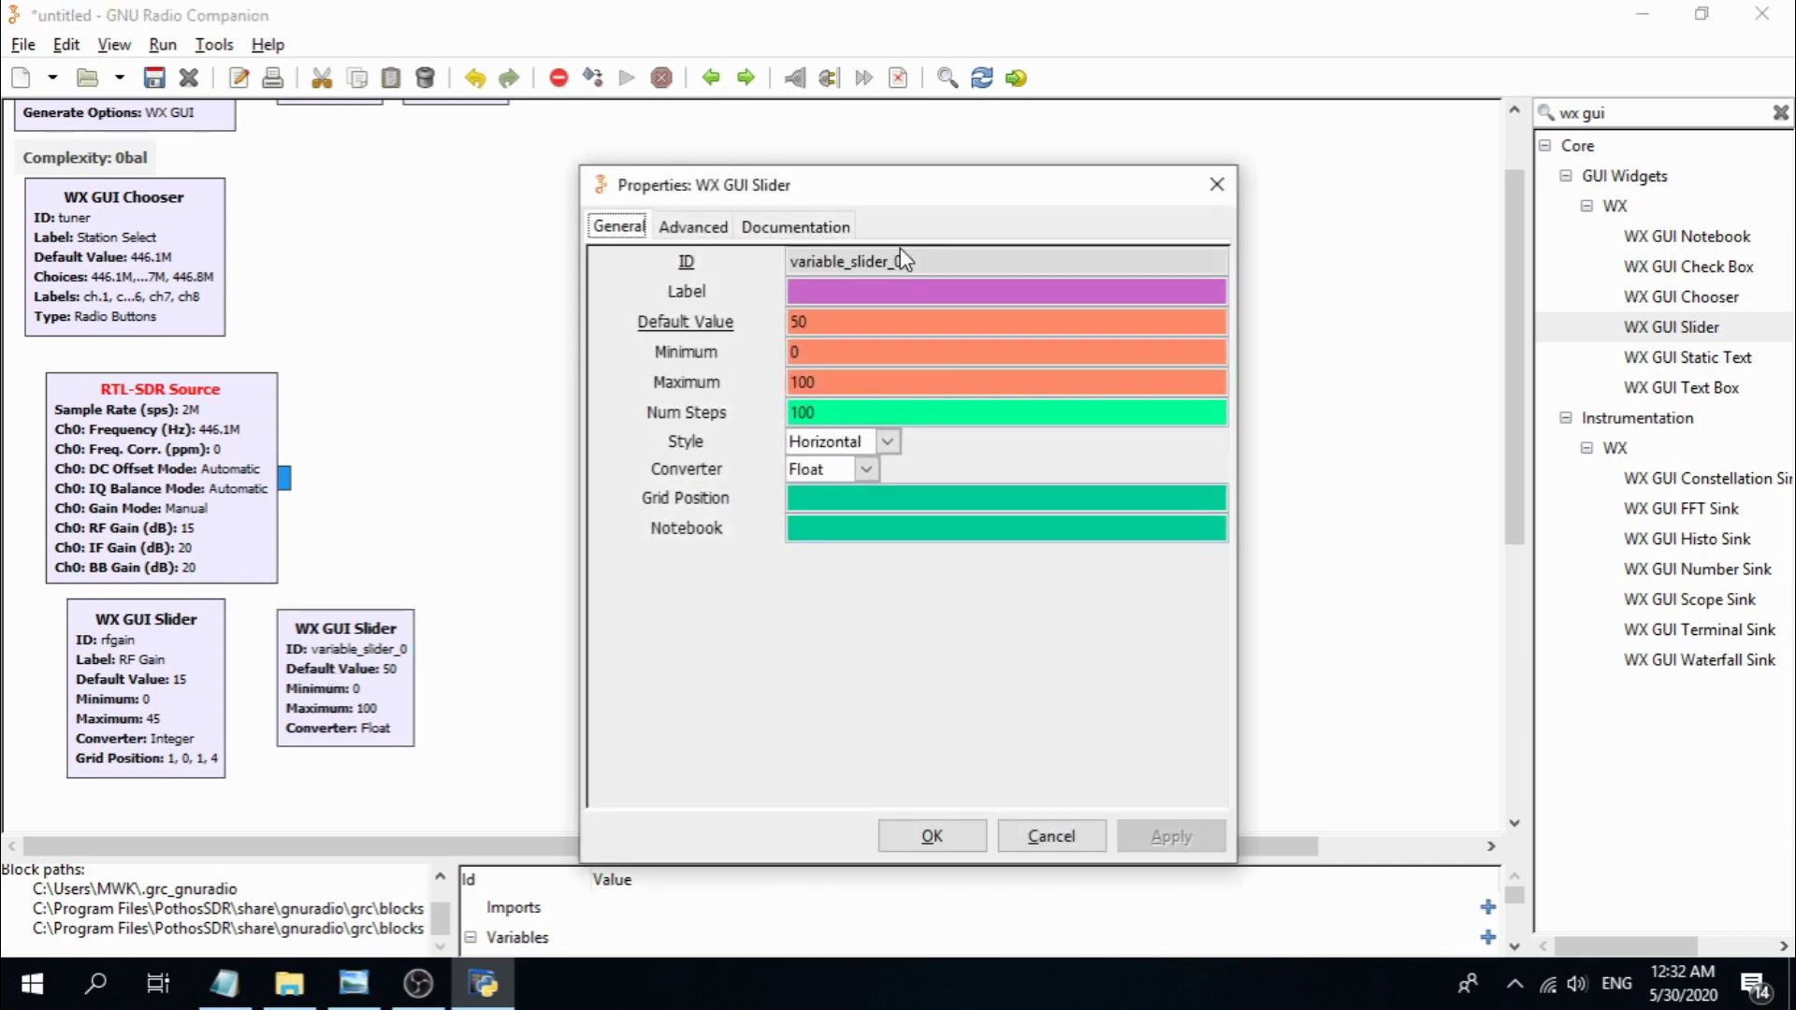
pyautogui.moveTo(900, 261); pyautogui.dragTo(736, 264)
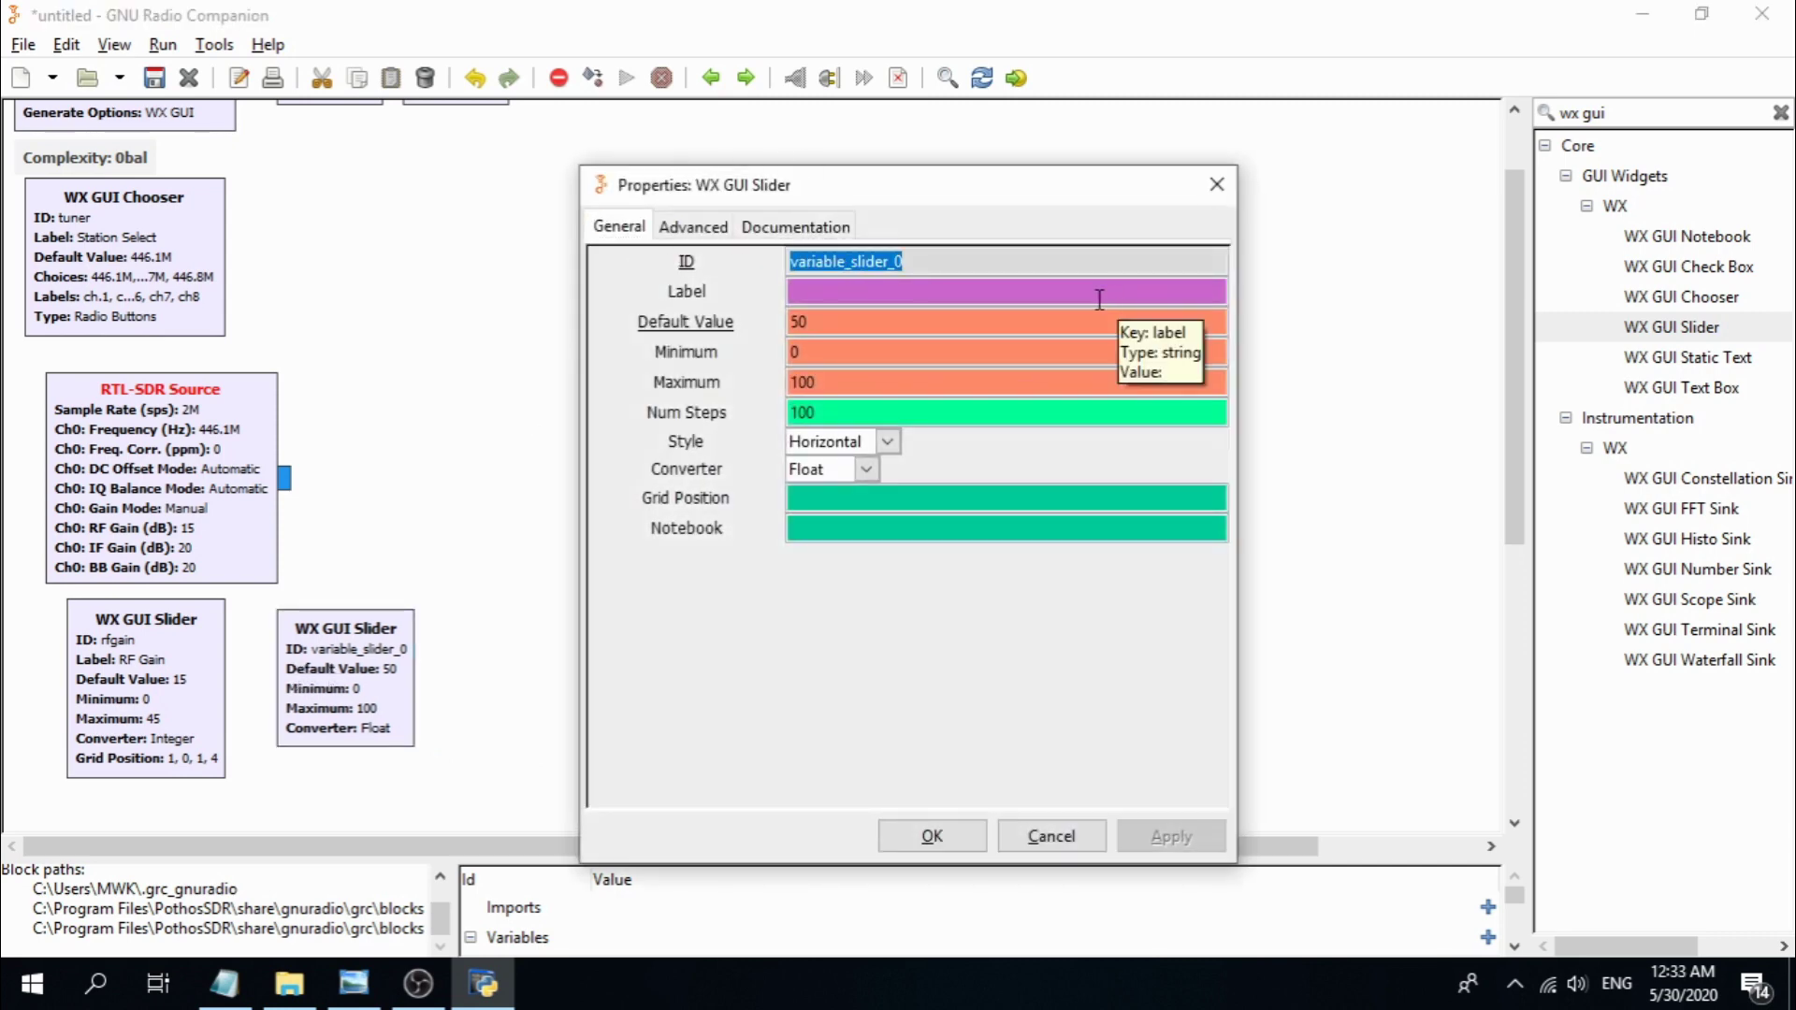
pyautogui.write('volume')
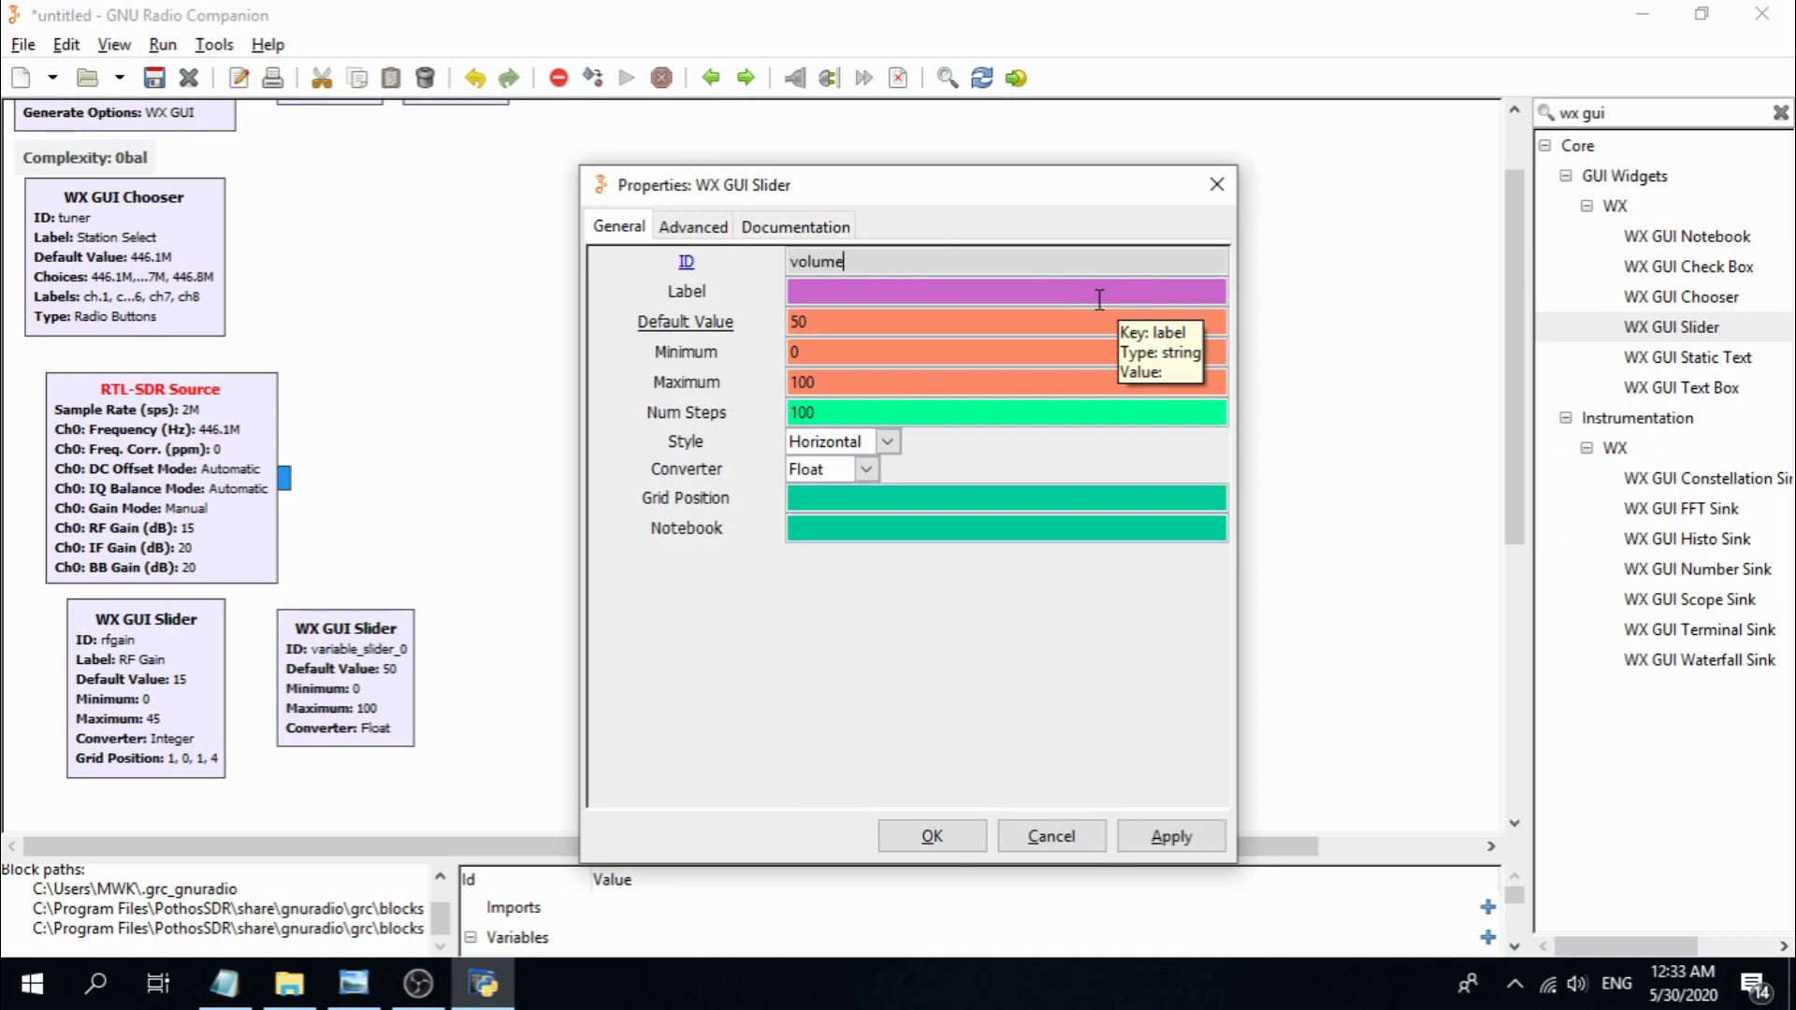
pyautogui.click(886, 292)
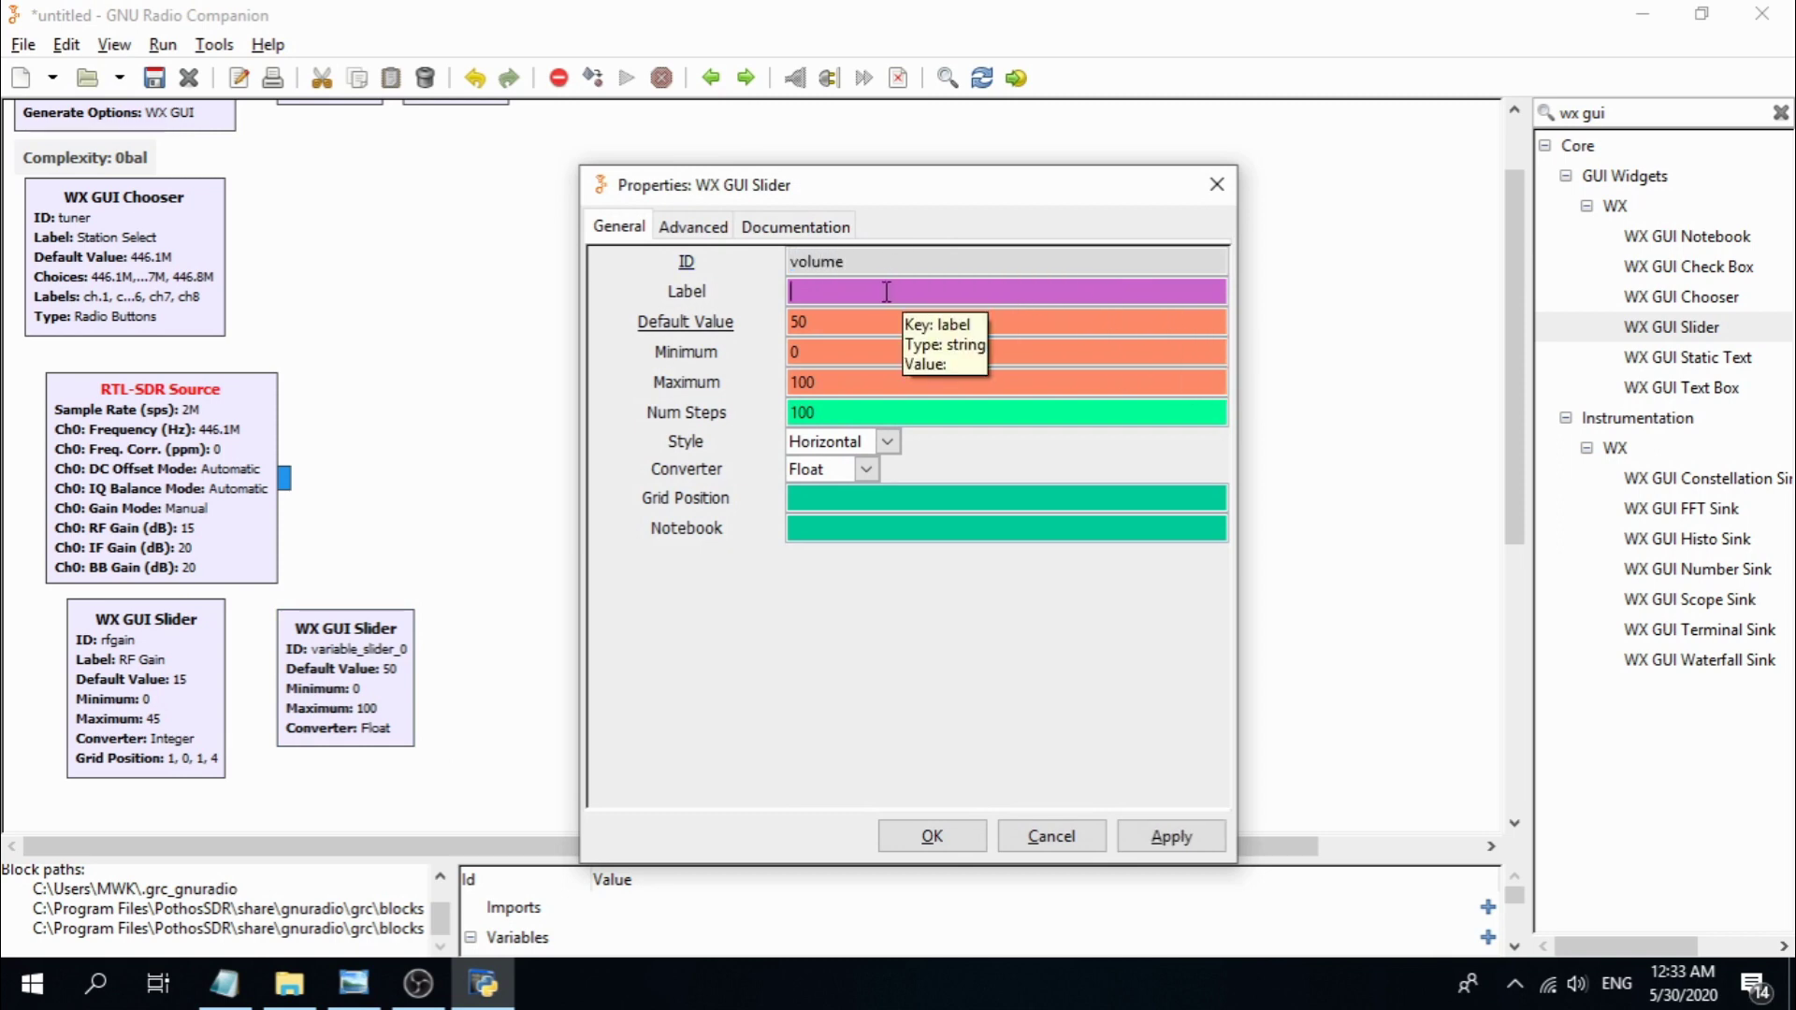
pyautogui.write('Volu')
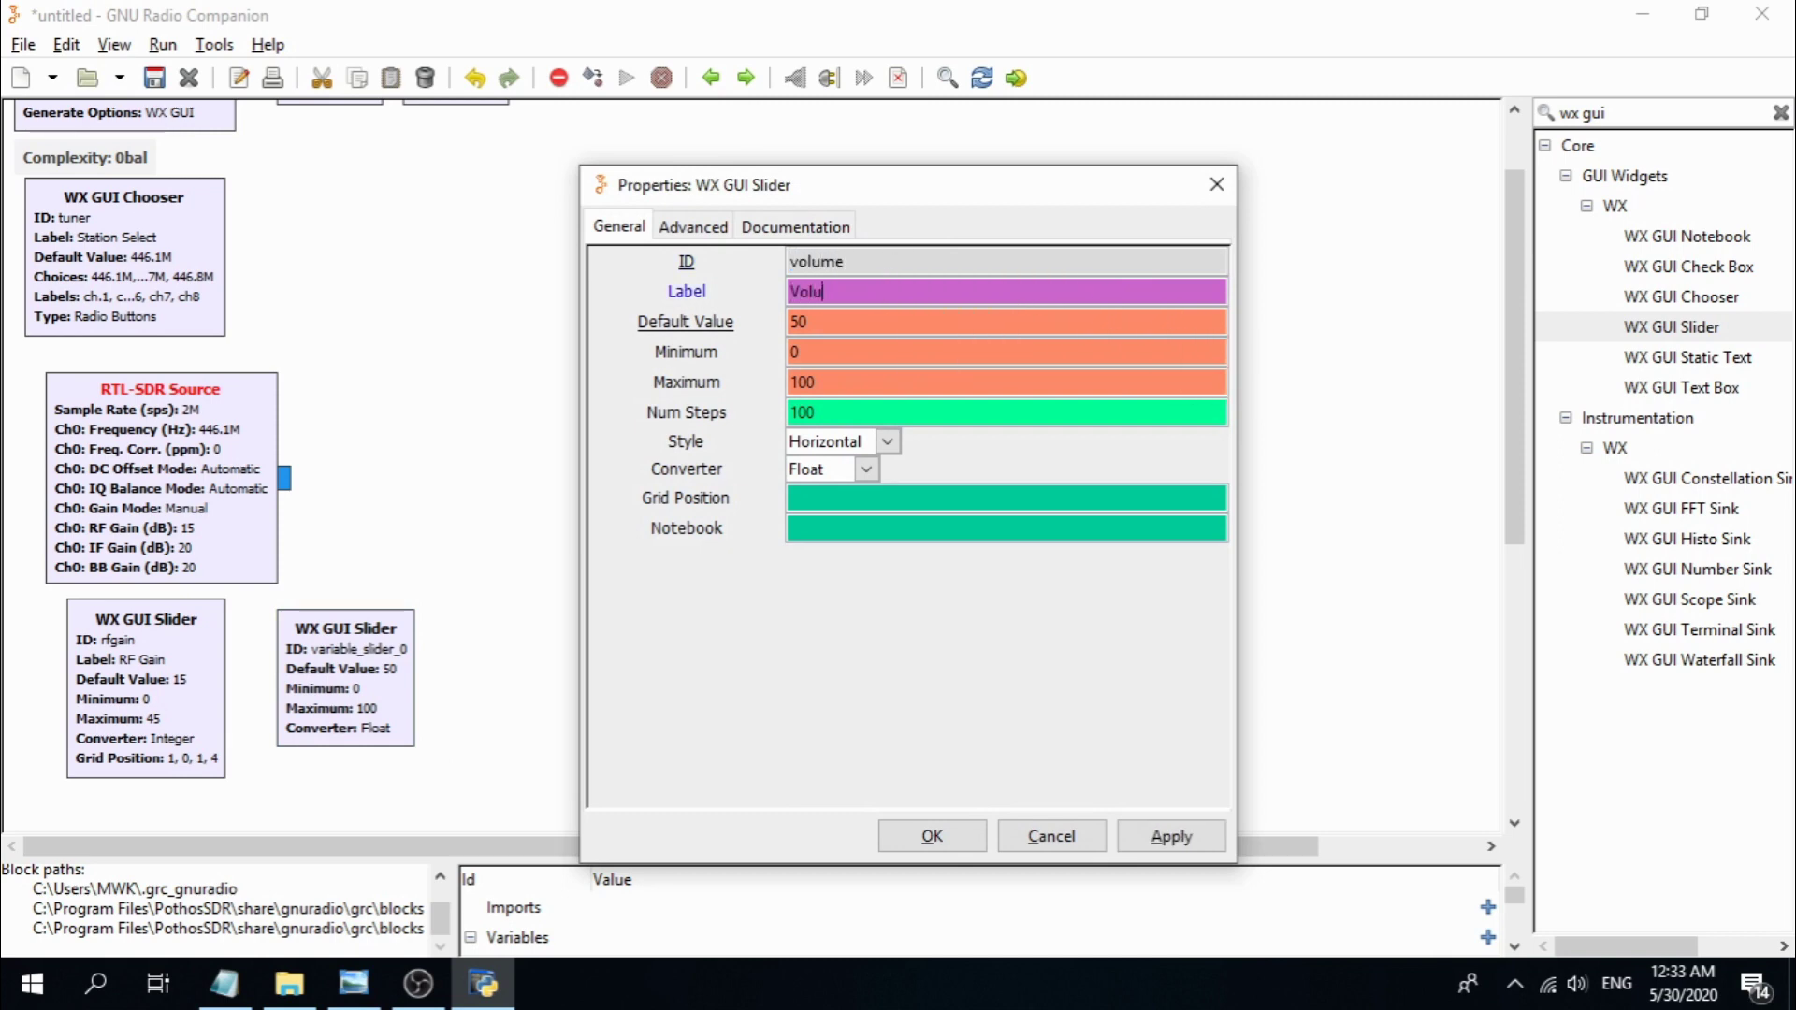
pyautogui.write('me')
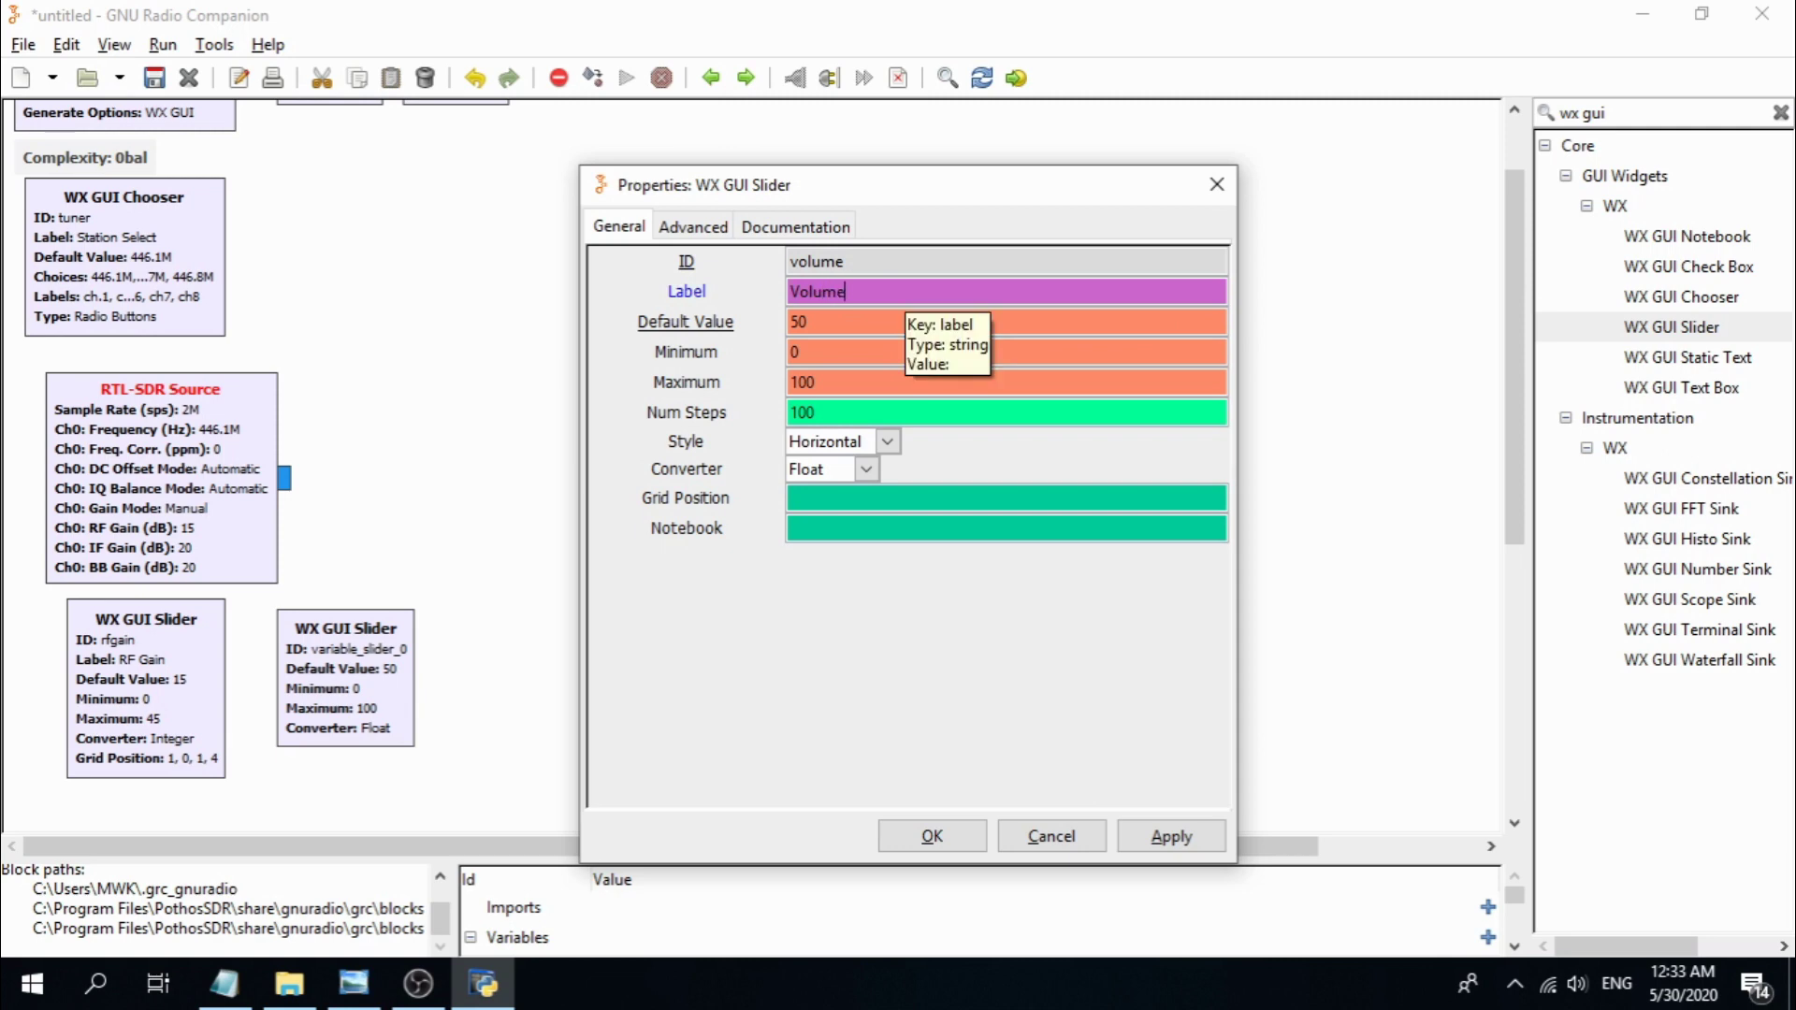
# - Give the volume slider a default value of 100, the Float converter and grid position 1,5,1,8, and accept the properties
pyautogui.doubleClick(831, 322)
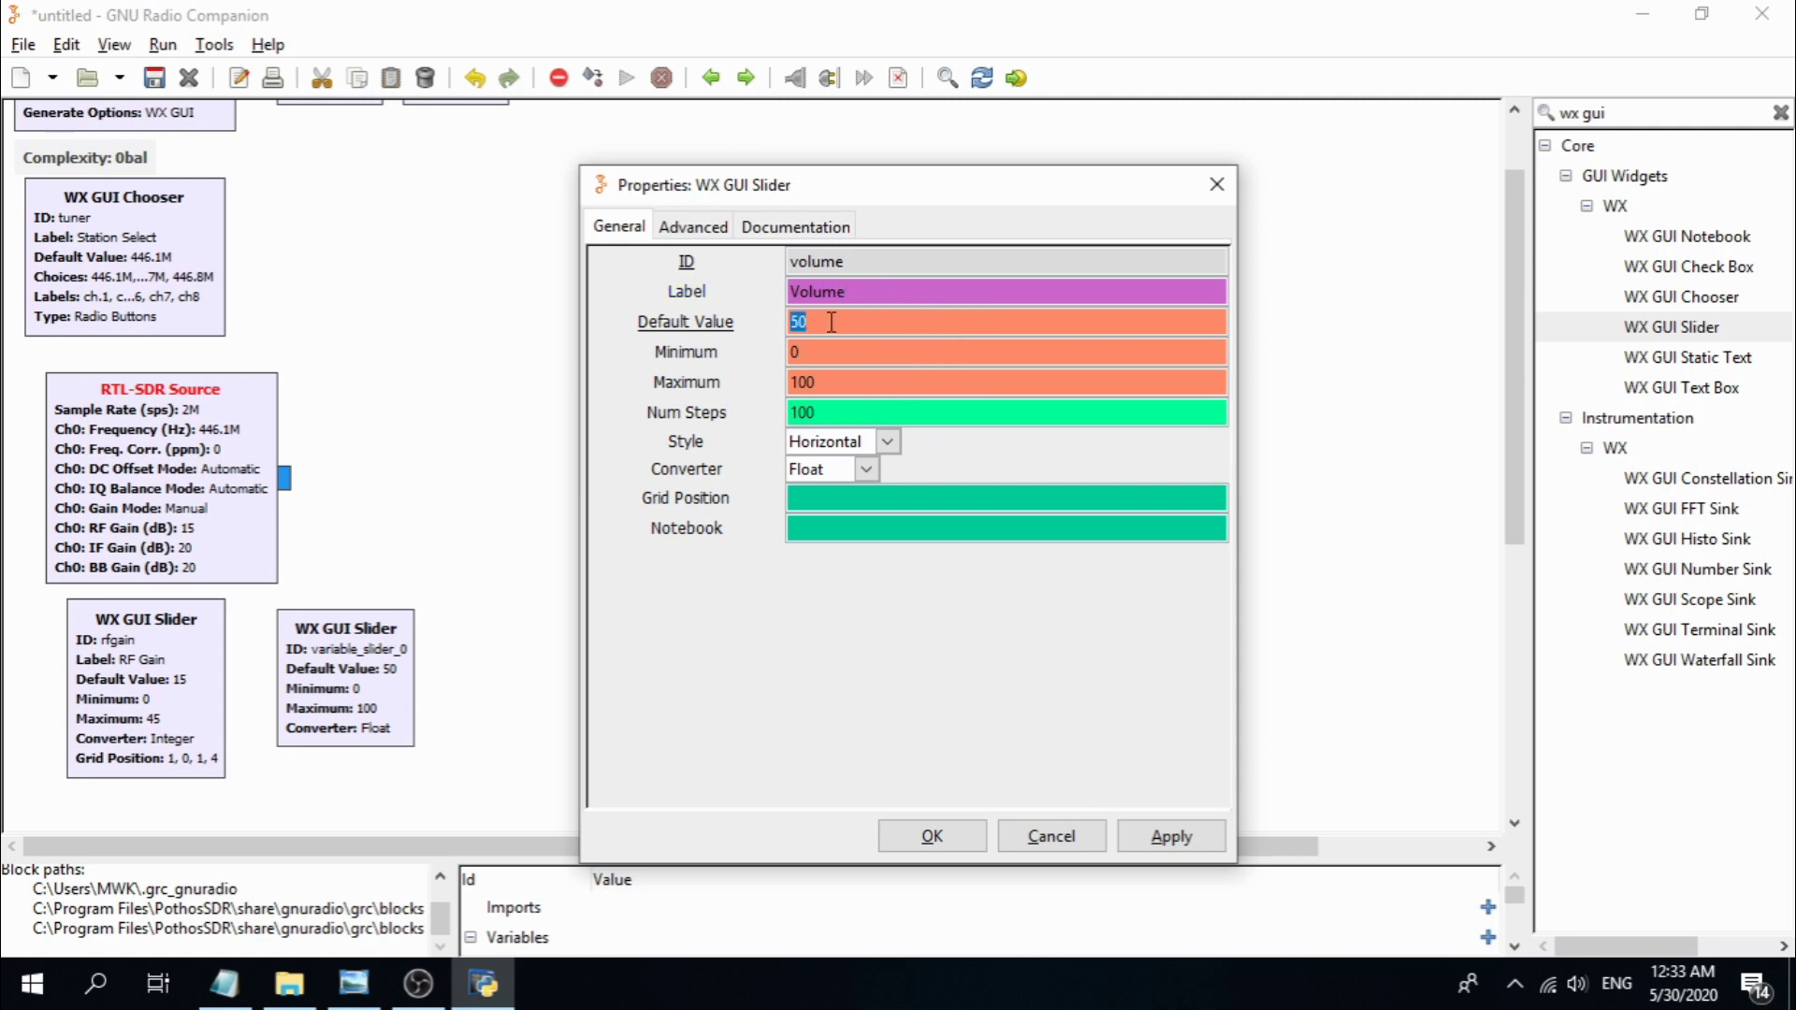
pyautogui.write('100')
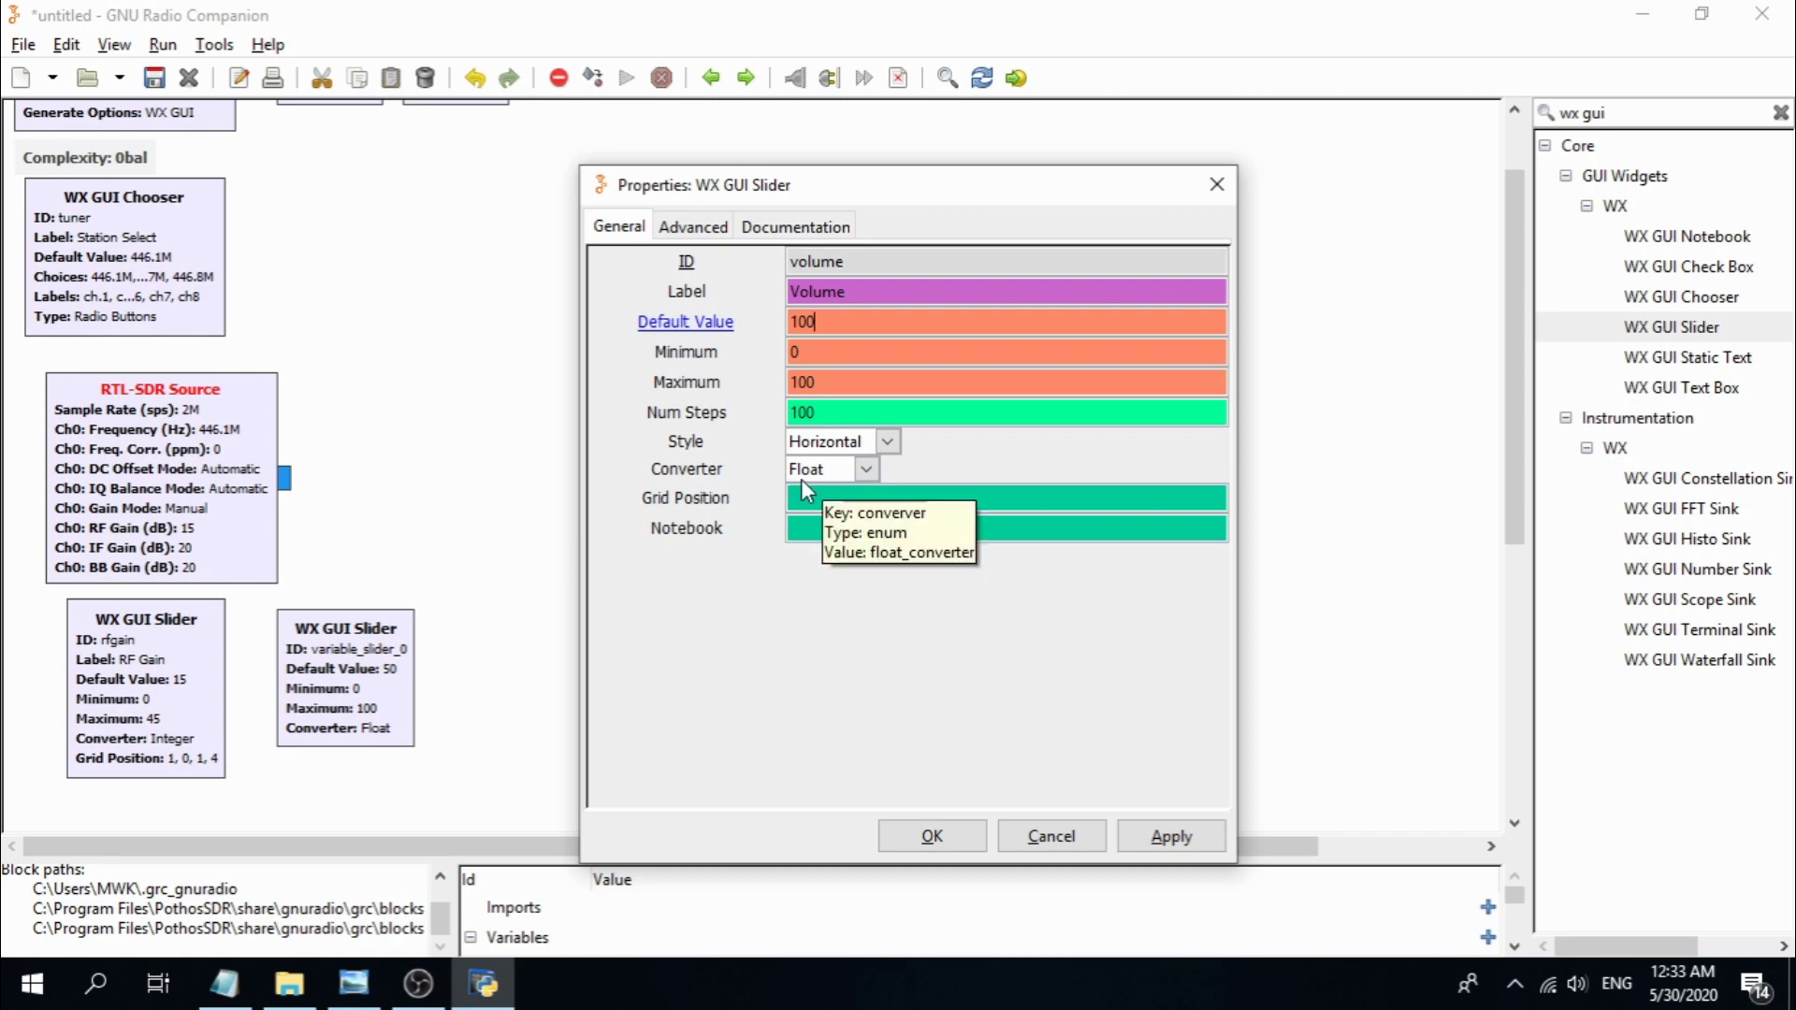
pyautogui.click(861, 470)
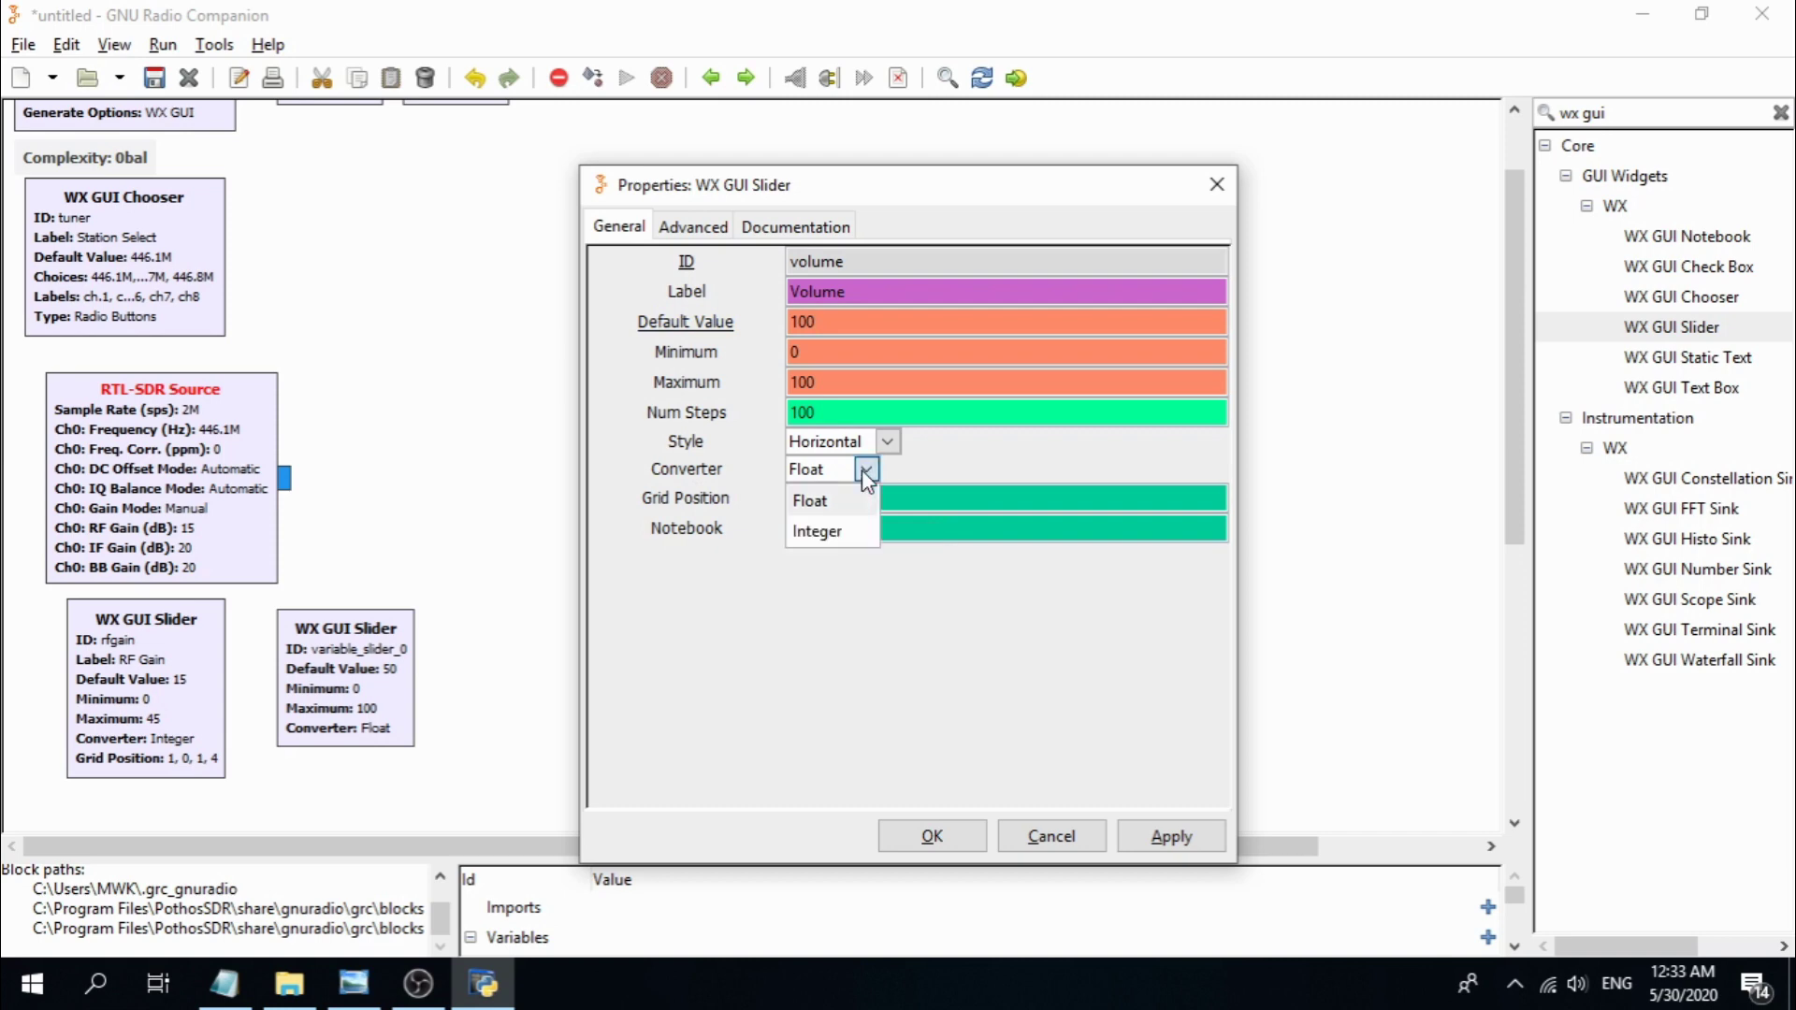
pyautogui.click(838, 487)
pyautogui.click(807, 501)
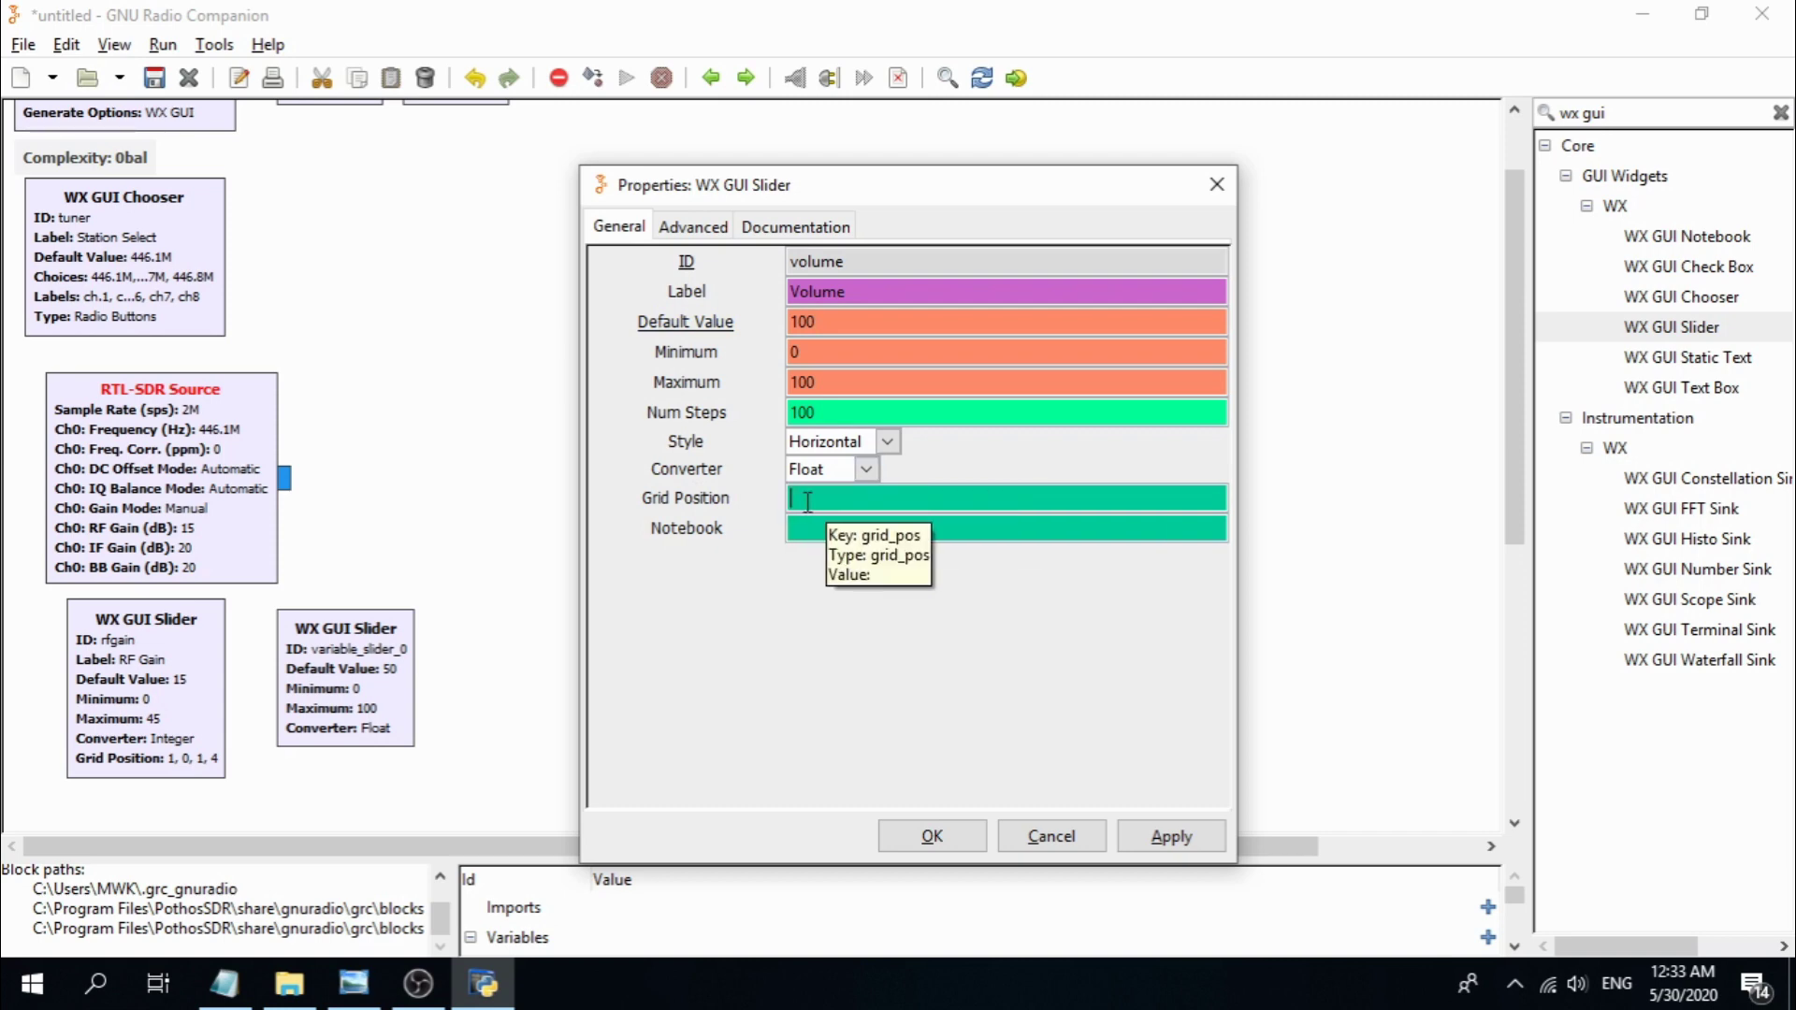
pyautogui.write('1,5,1,8')
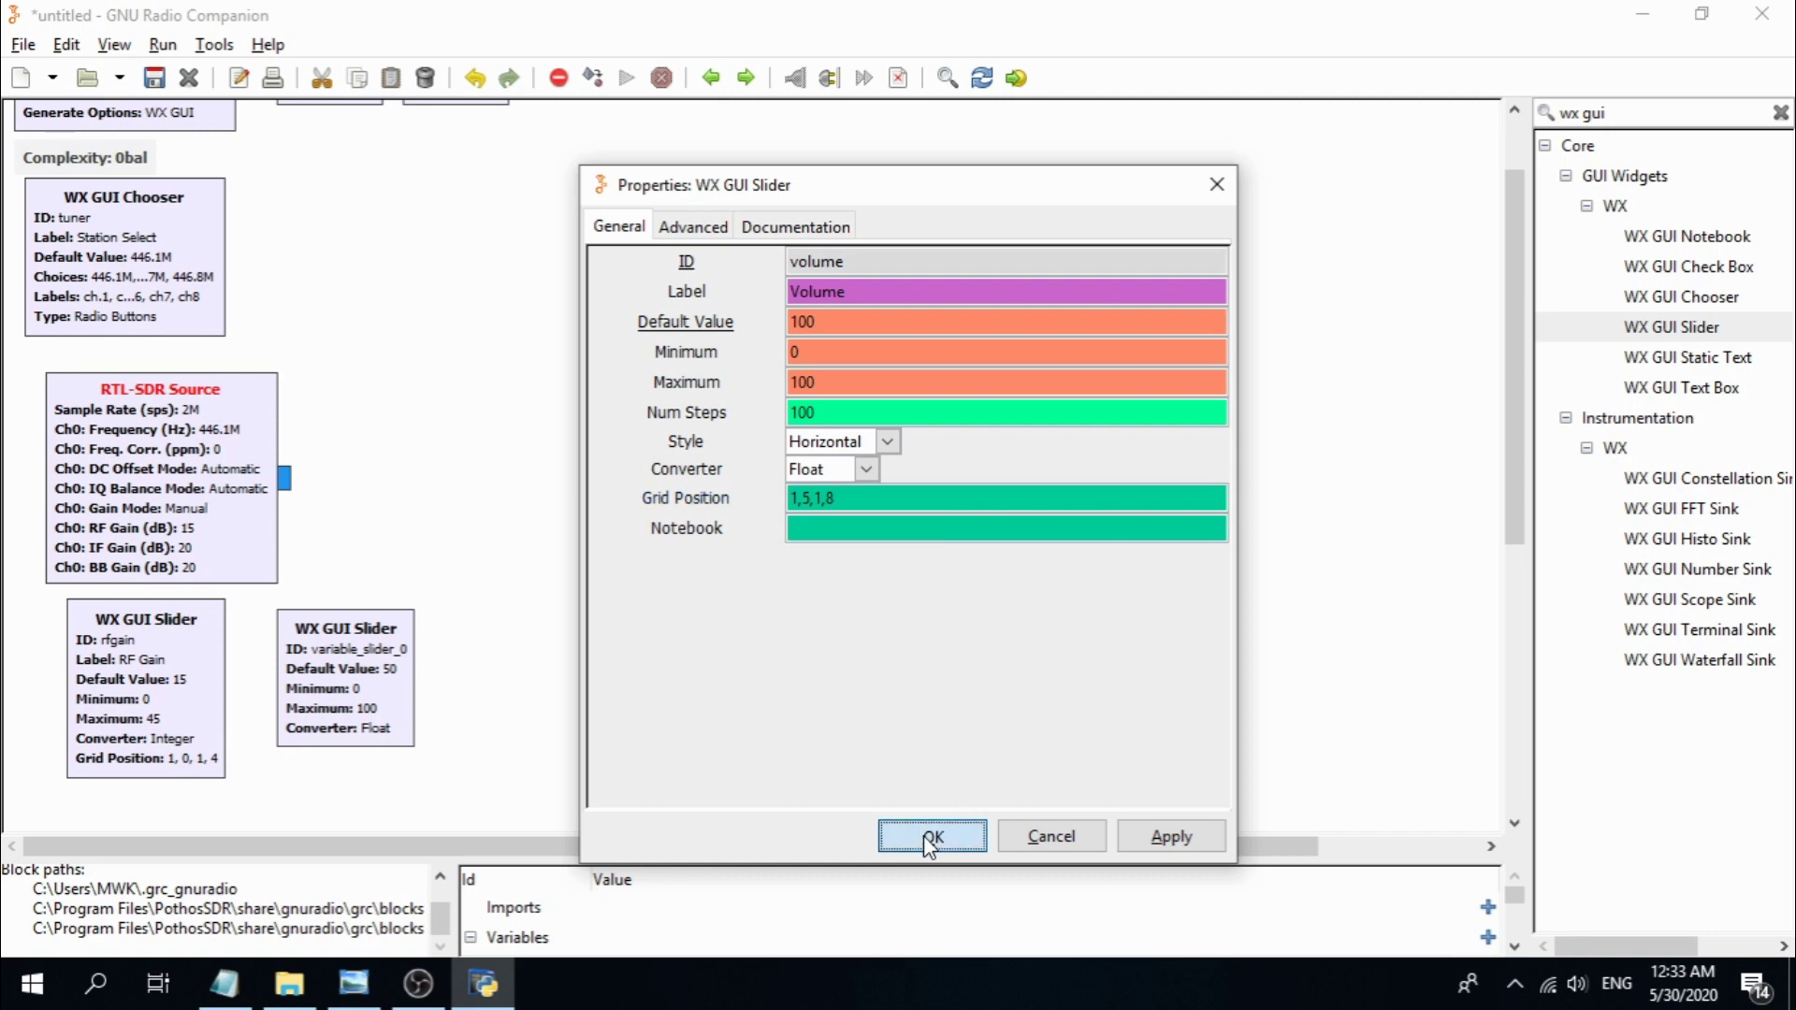
pyautogui.click(931, 838)
# - Review the rfgain slider's properties, including its grid position, and close them without changes
pyautogui.doubleClick(191, 730)
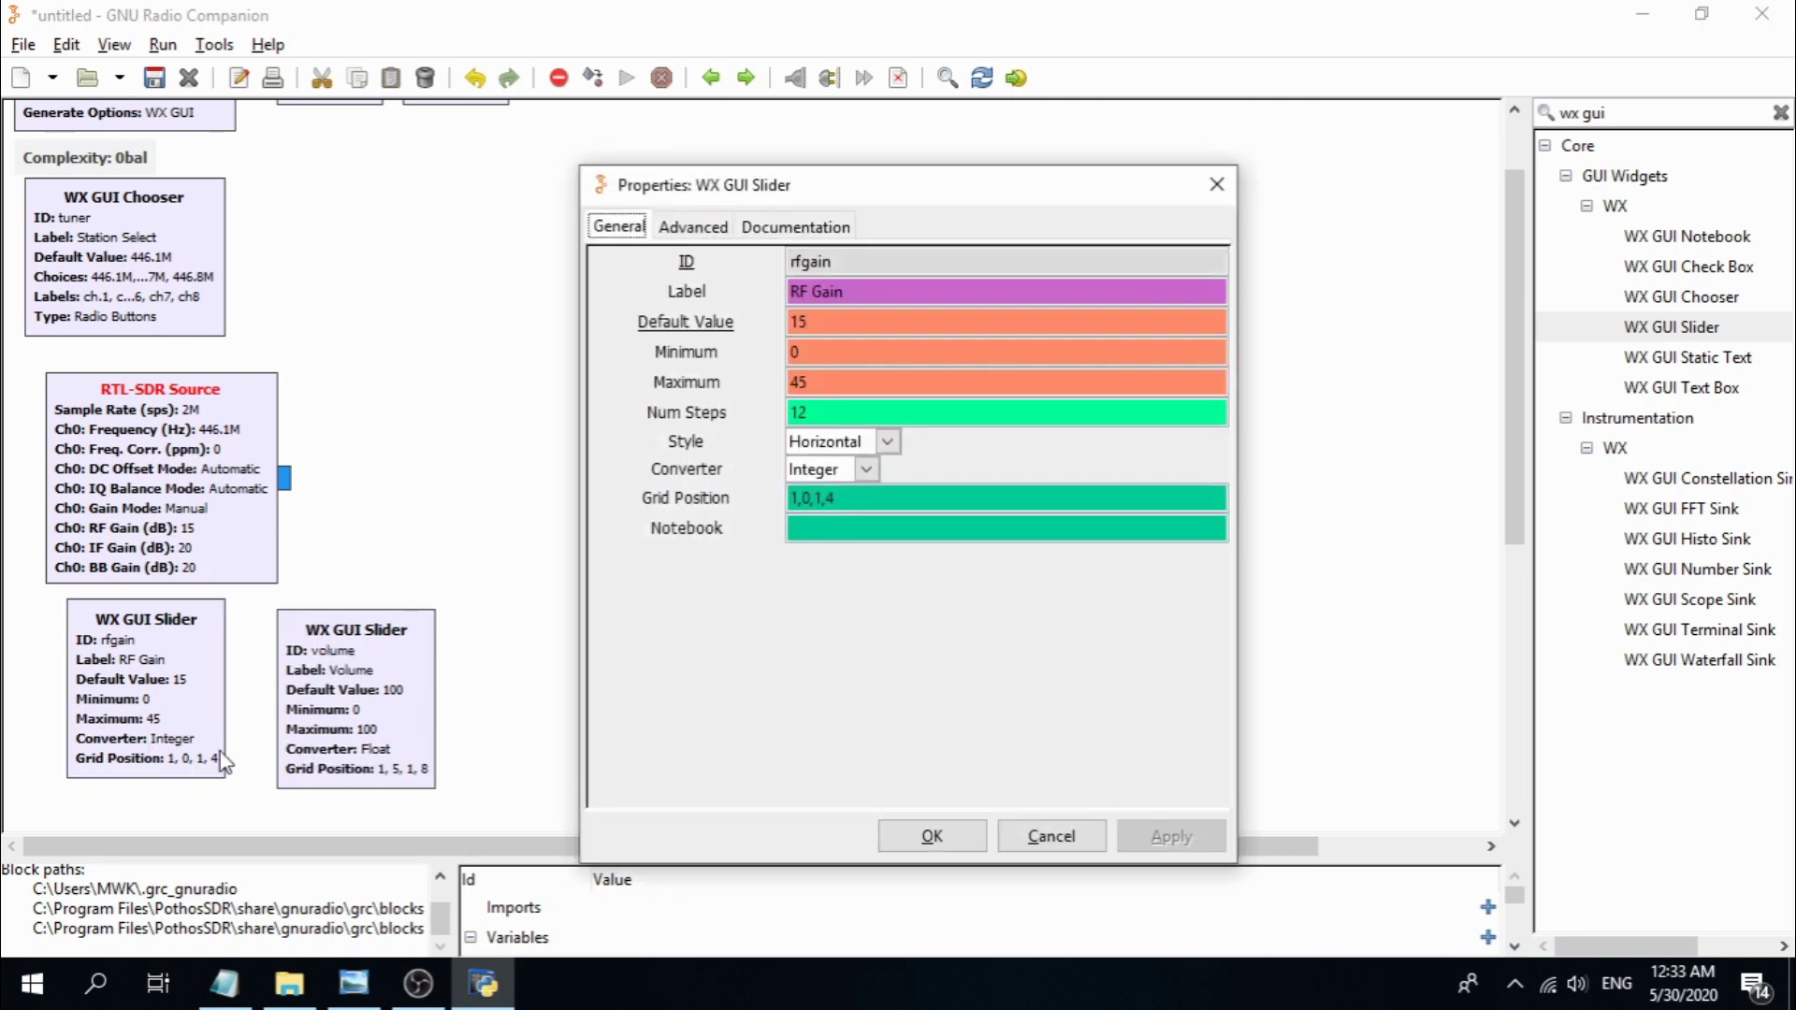
pyautogui.click(1216, 184)
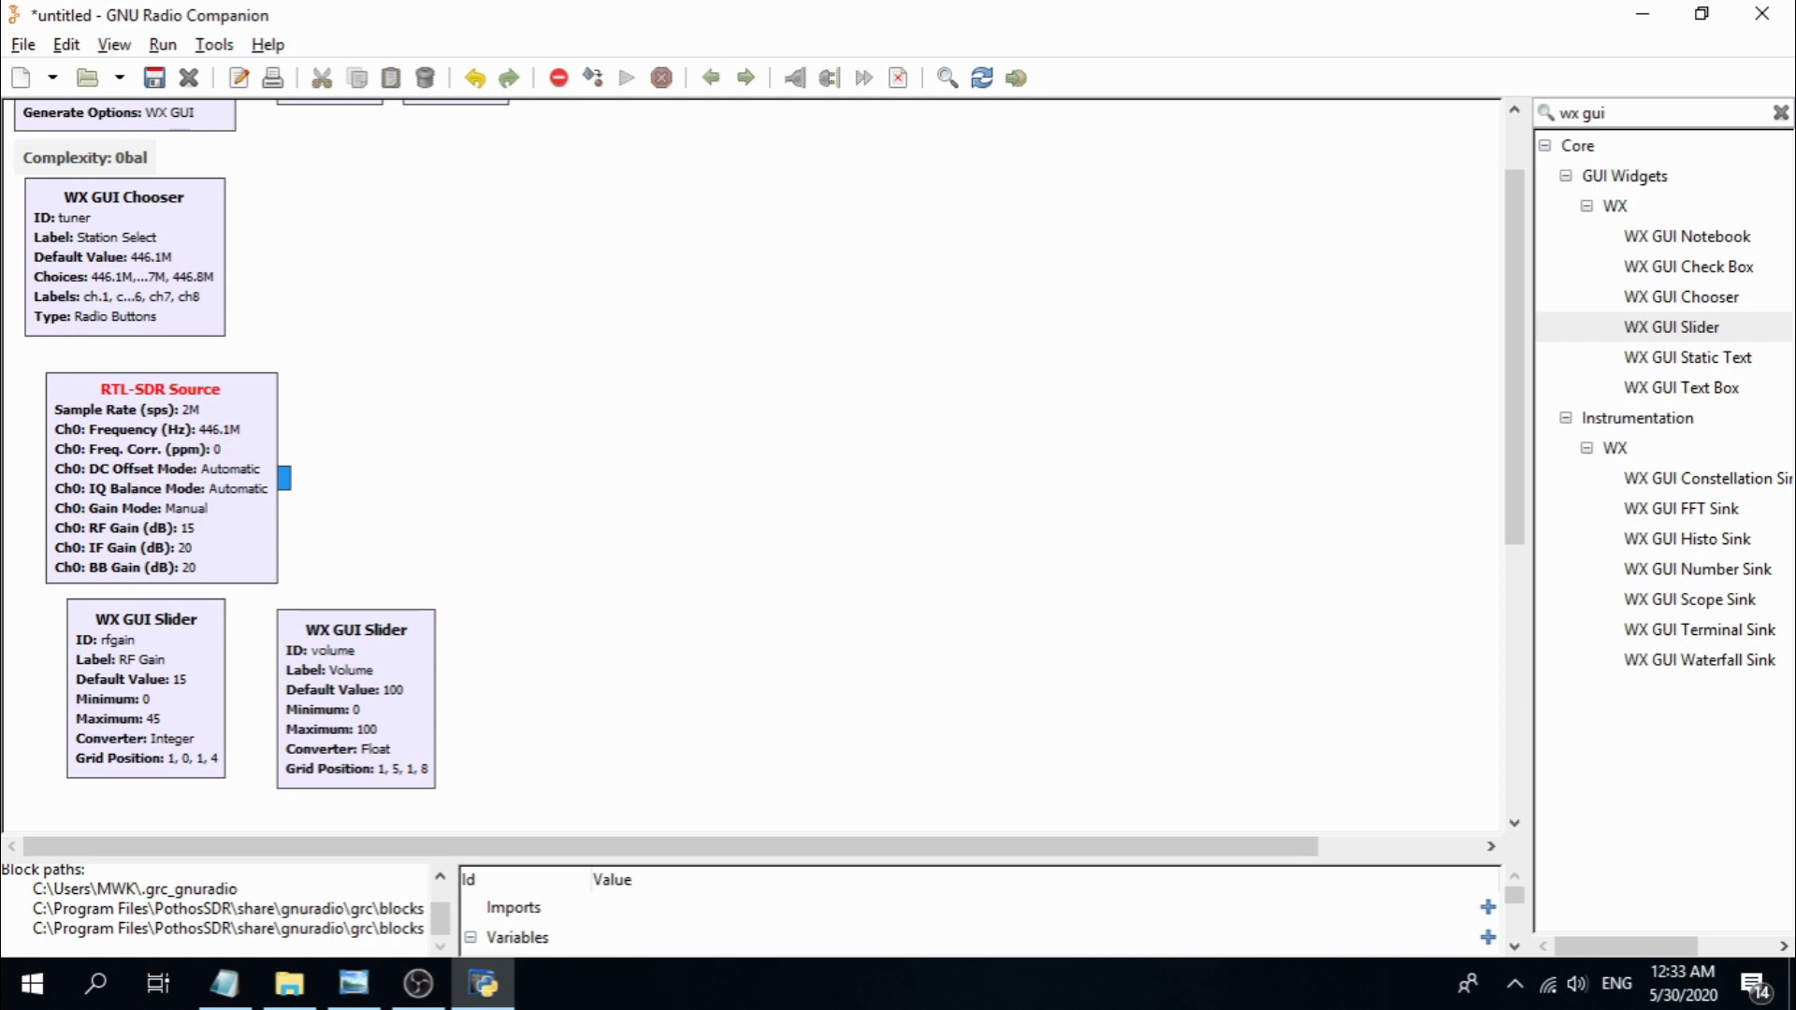
pyautogui.hotkey('alt', 'Tab')
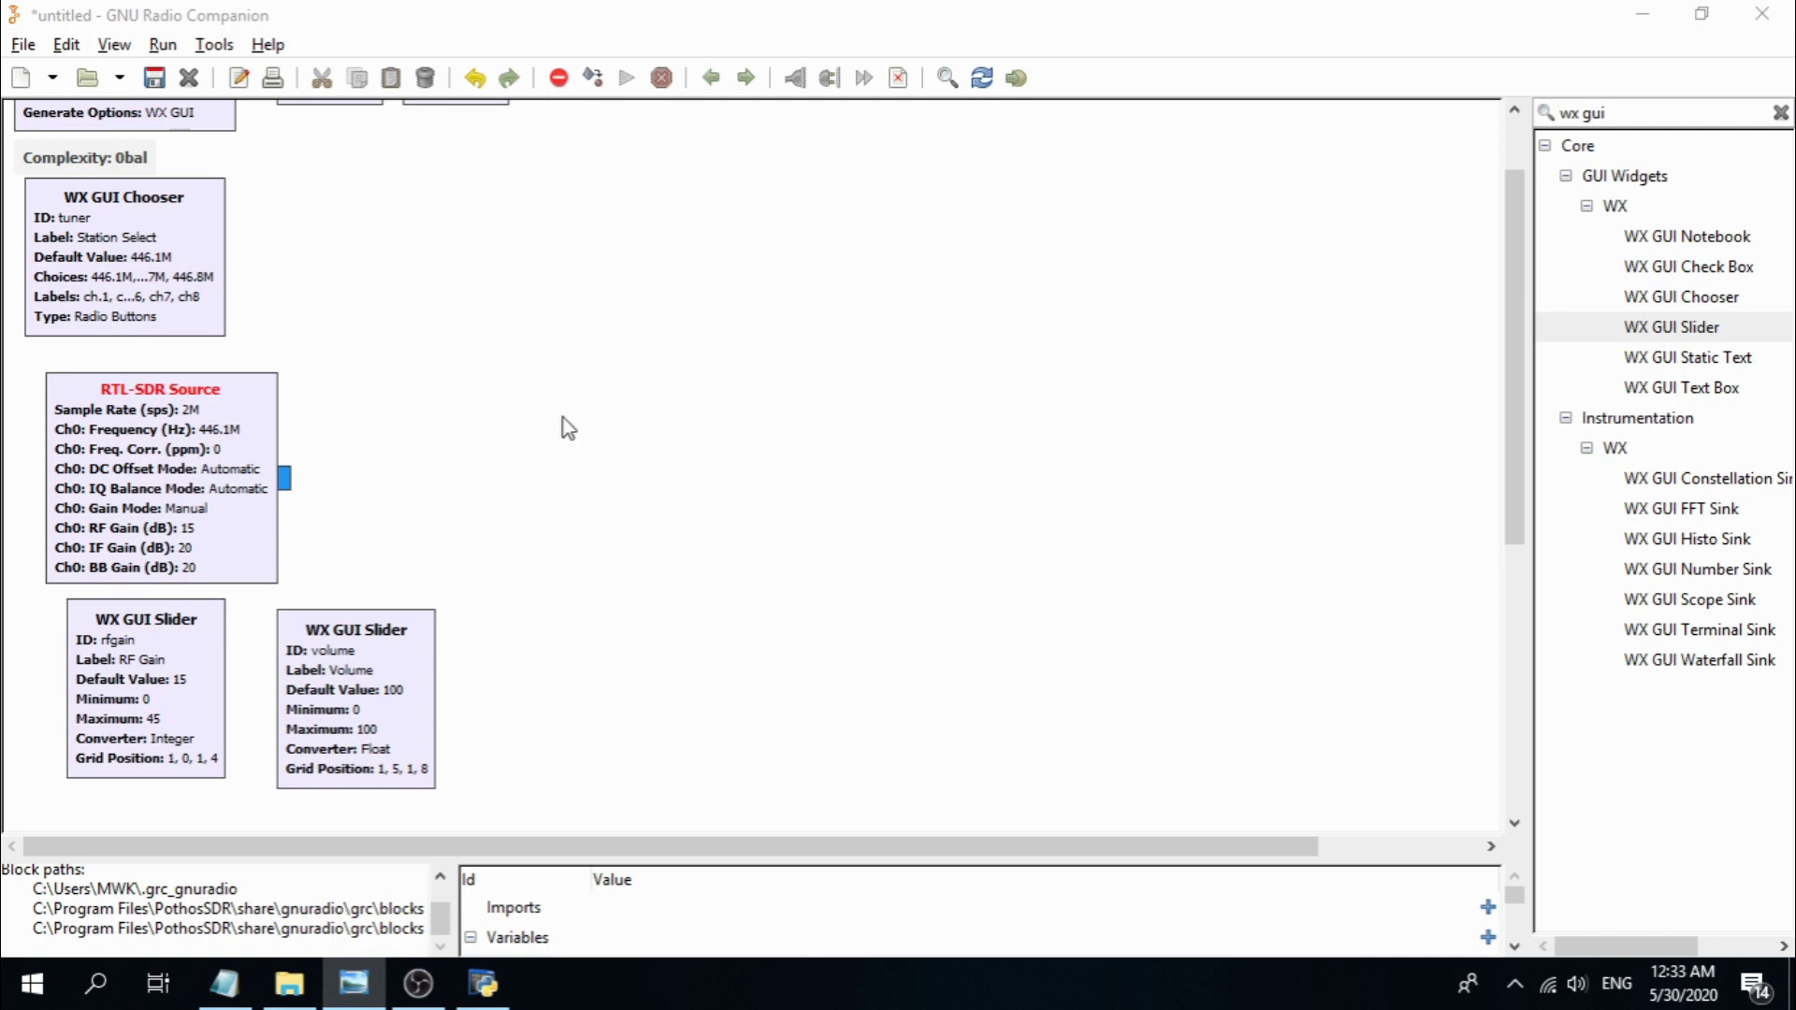
# - Add a WX GUI FFT Sink block and place it to the right of the RTL-SDR Source
pyautogui.click(1625, 117)
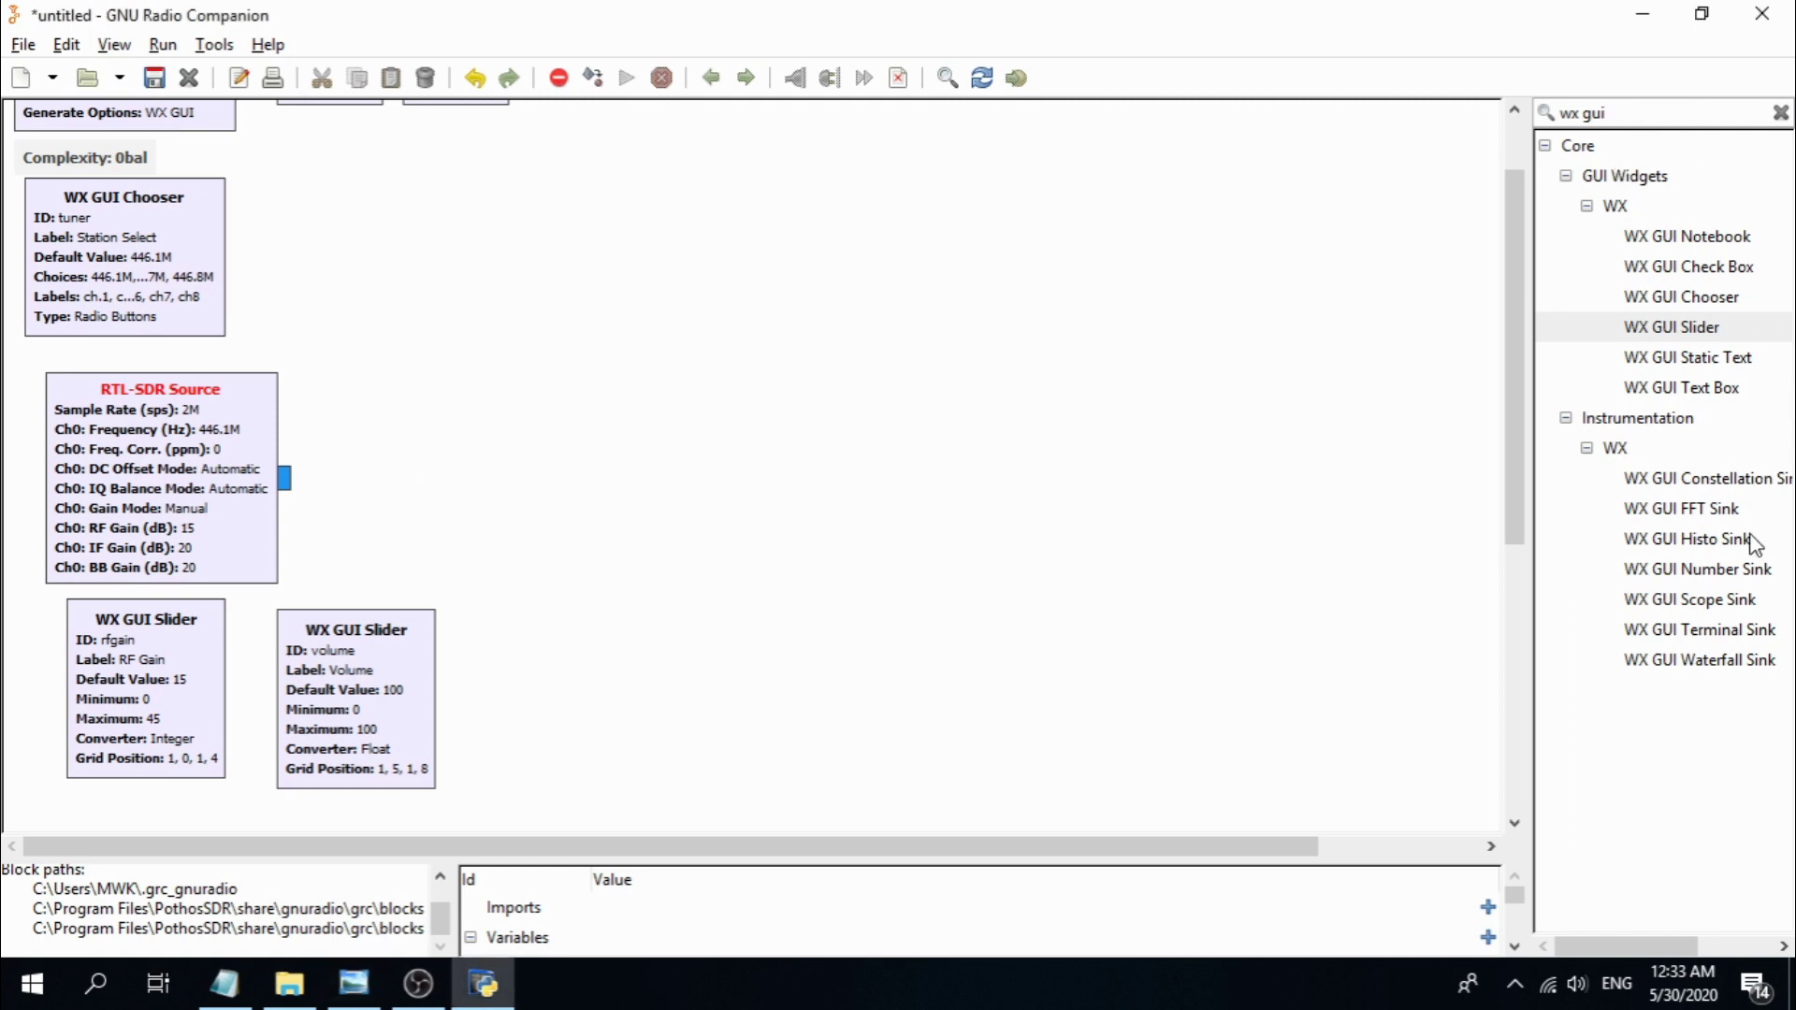
pyautogui.moveTo(1714, 513); pyautogui.dragTo(982, 496)
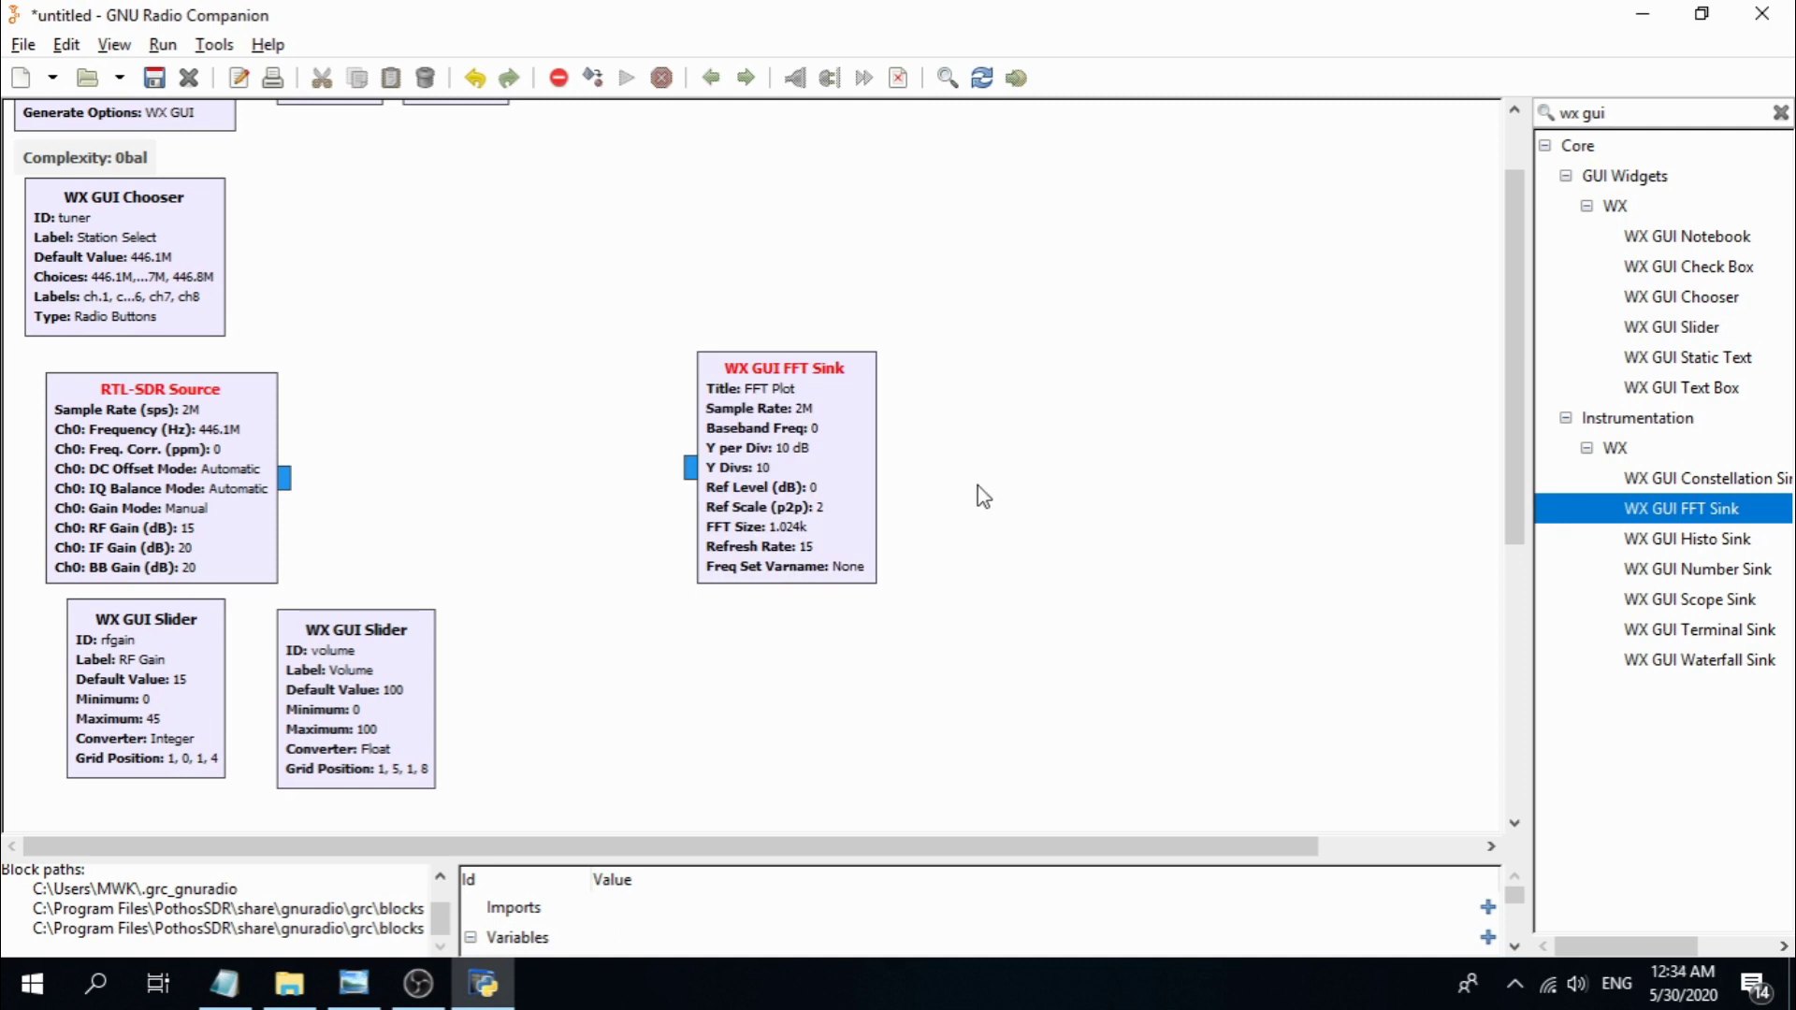
pyautogui.moveTo(816, 468); pyautogui.dragTo(613, 500)
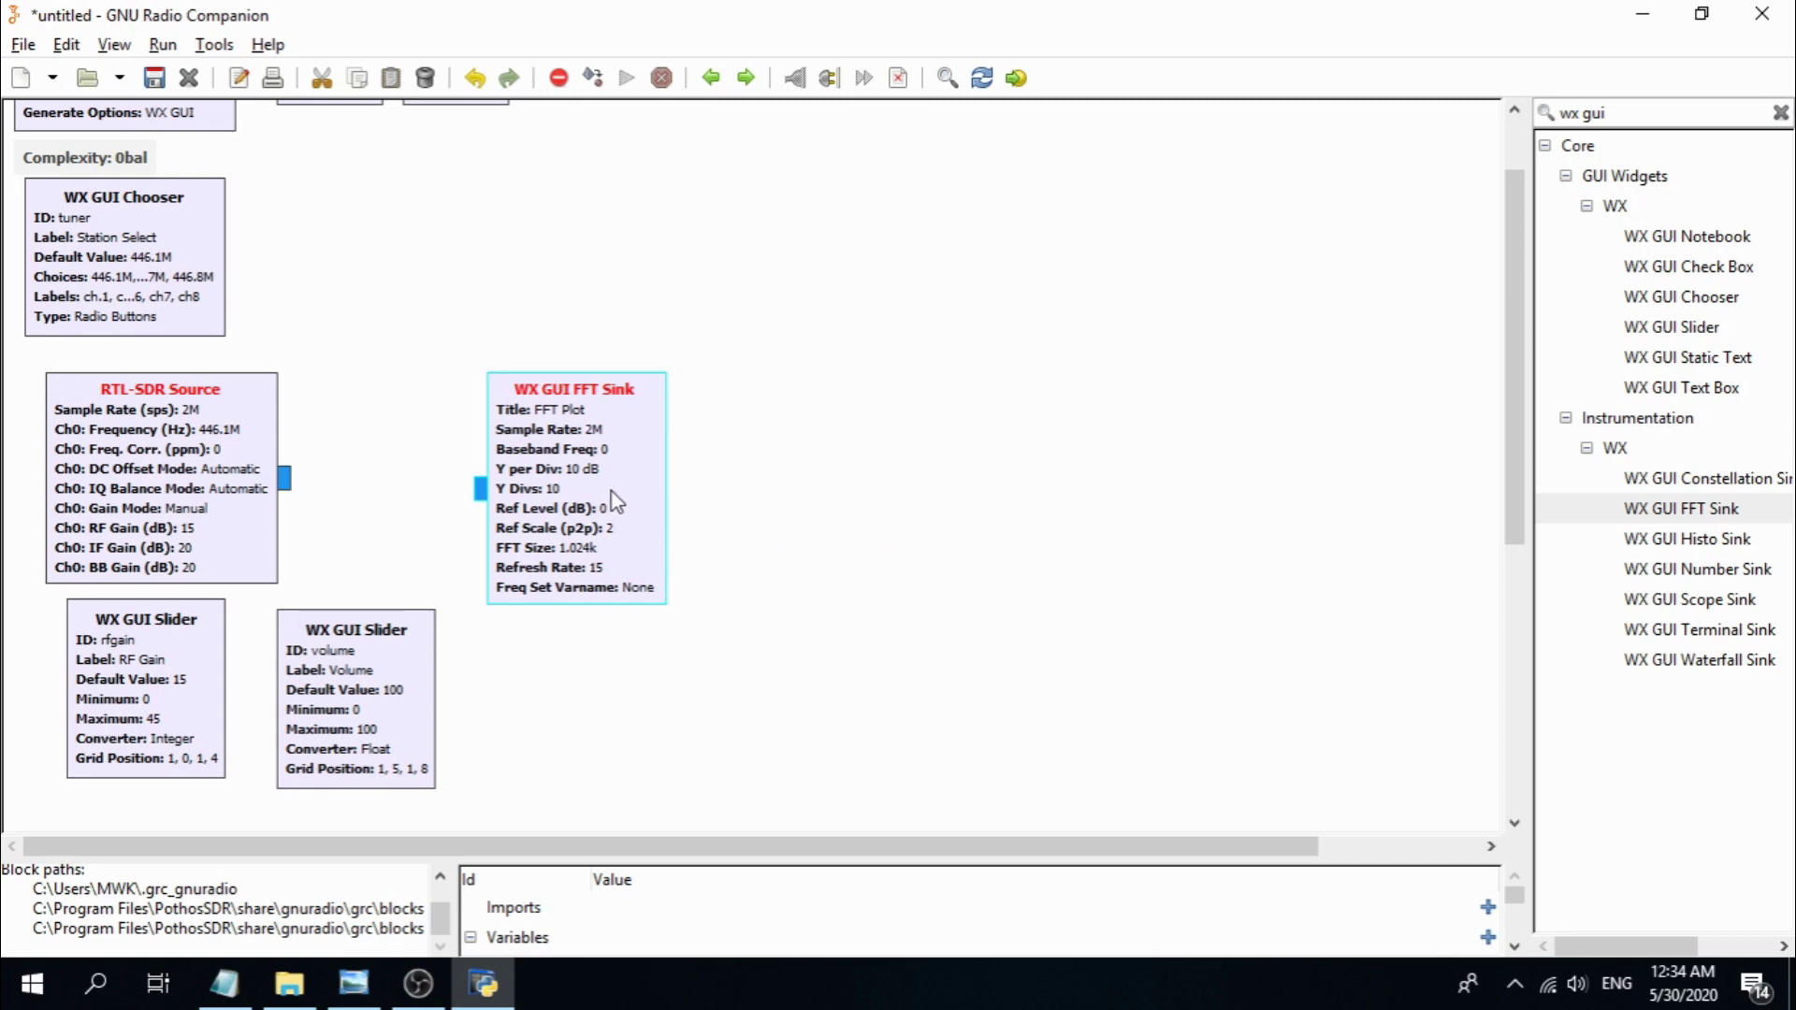
# - Open the WX GUI FFT Sink's properties and set its title to "Sampling Bandpass"
pyautogui.doubleClick(612, 494)
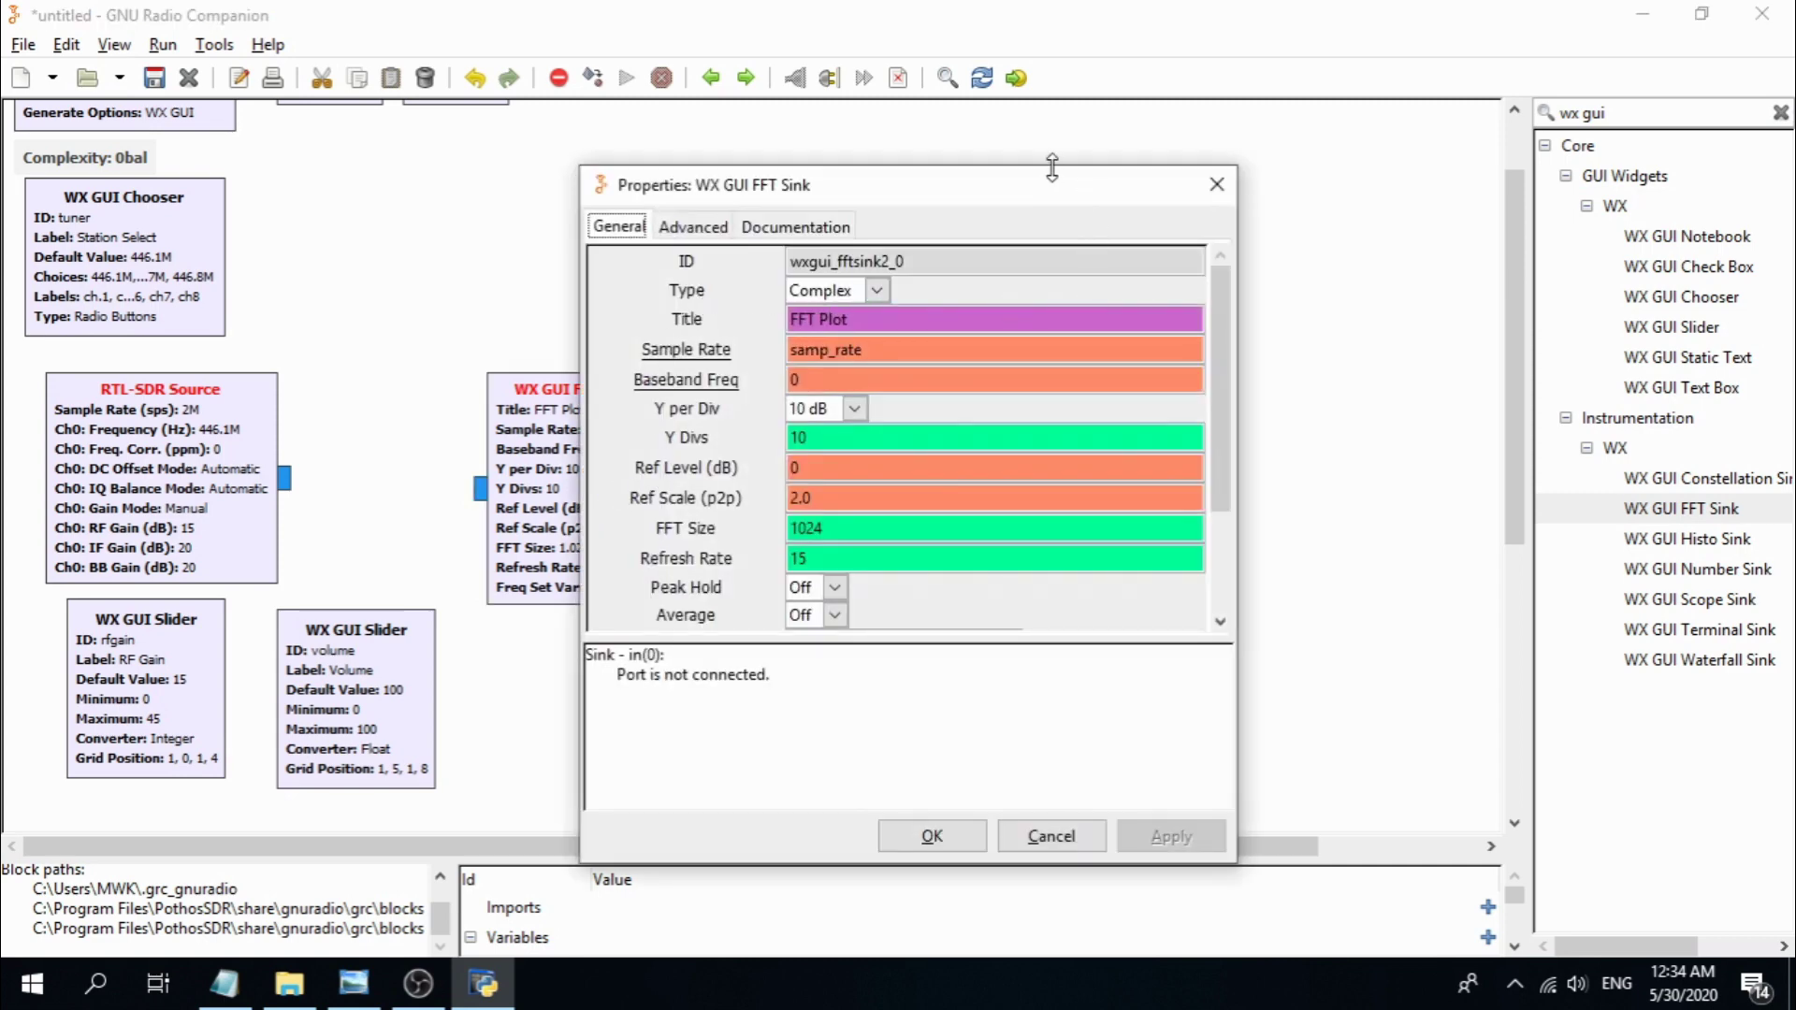
pyautogui.moveTo(1052, 166); pyautogui.dragTo(1052, 4)
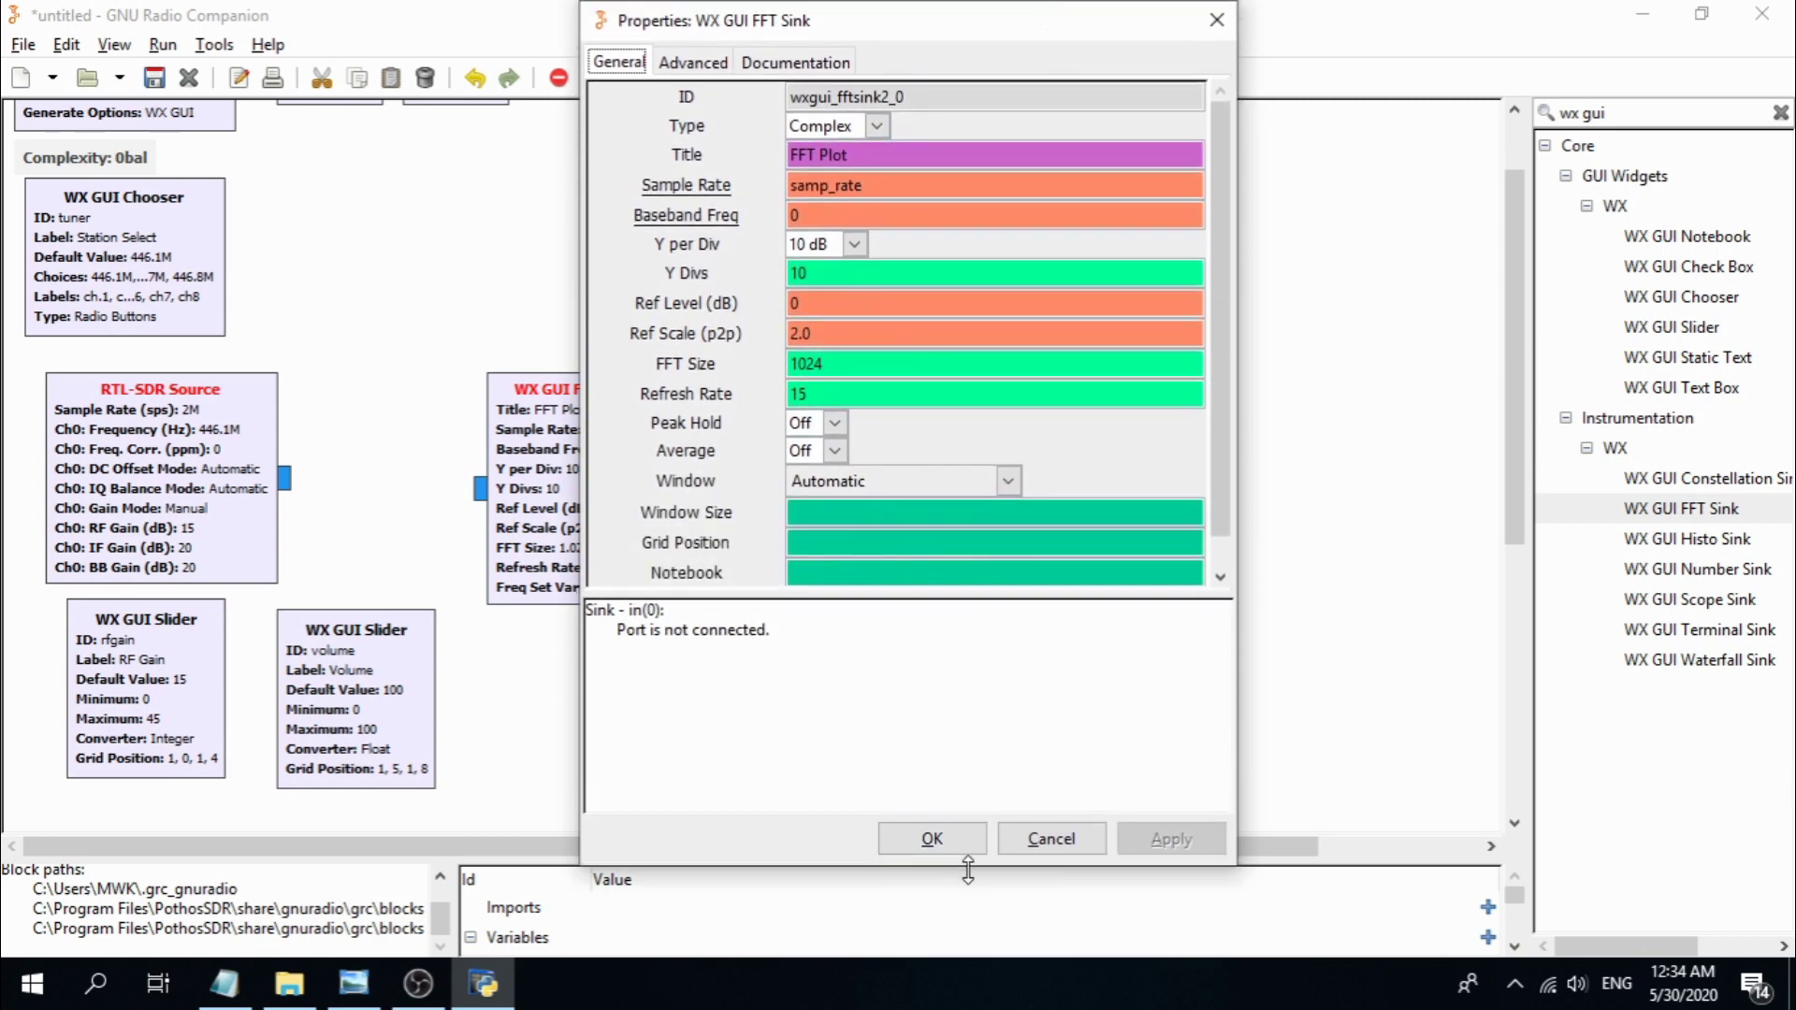
pyautogui.moveTo(968, 869); pyautogui.dragTo(968, 926)
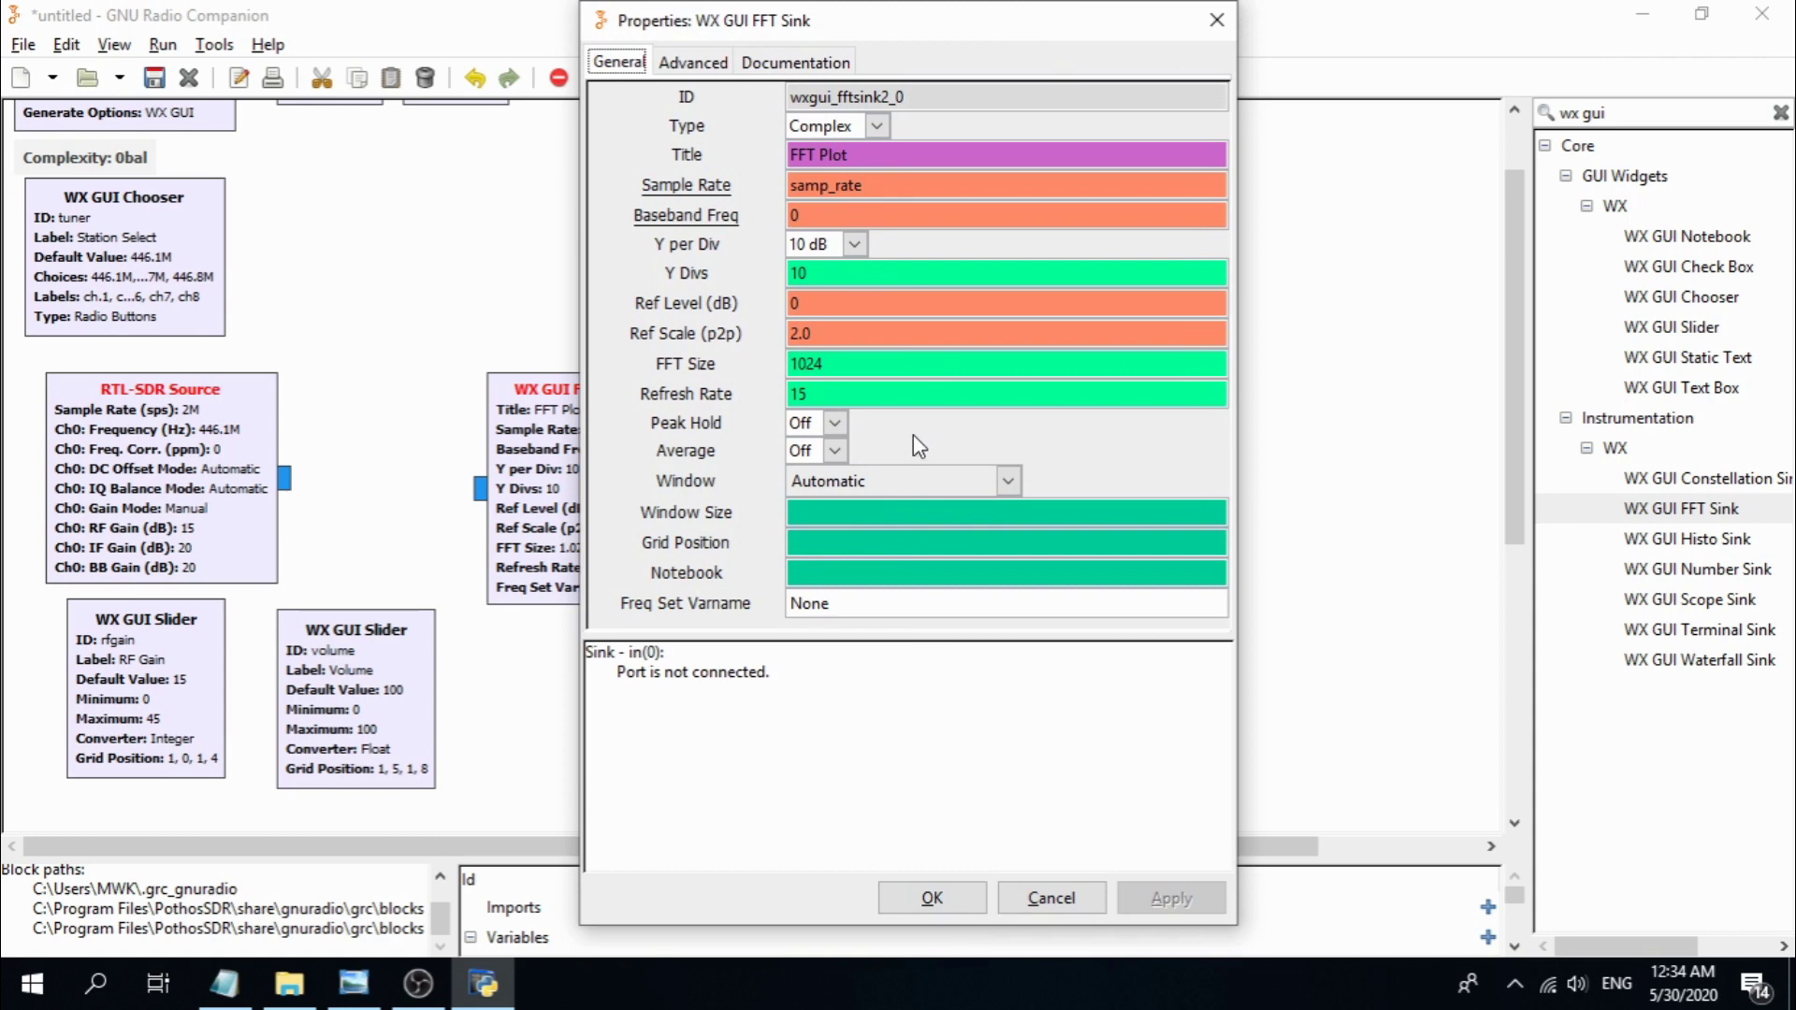
pyautogui.moveTo(841, 20); pyautogui.dragTo(803, 29)
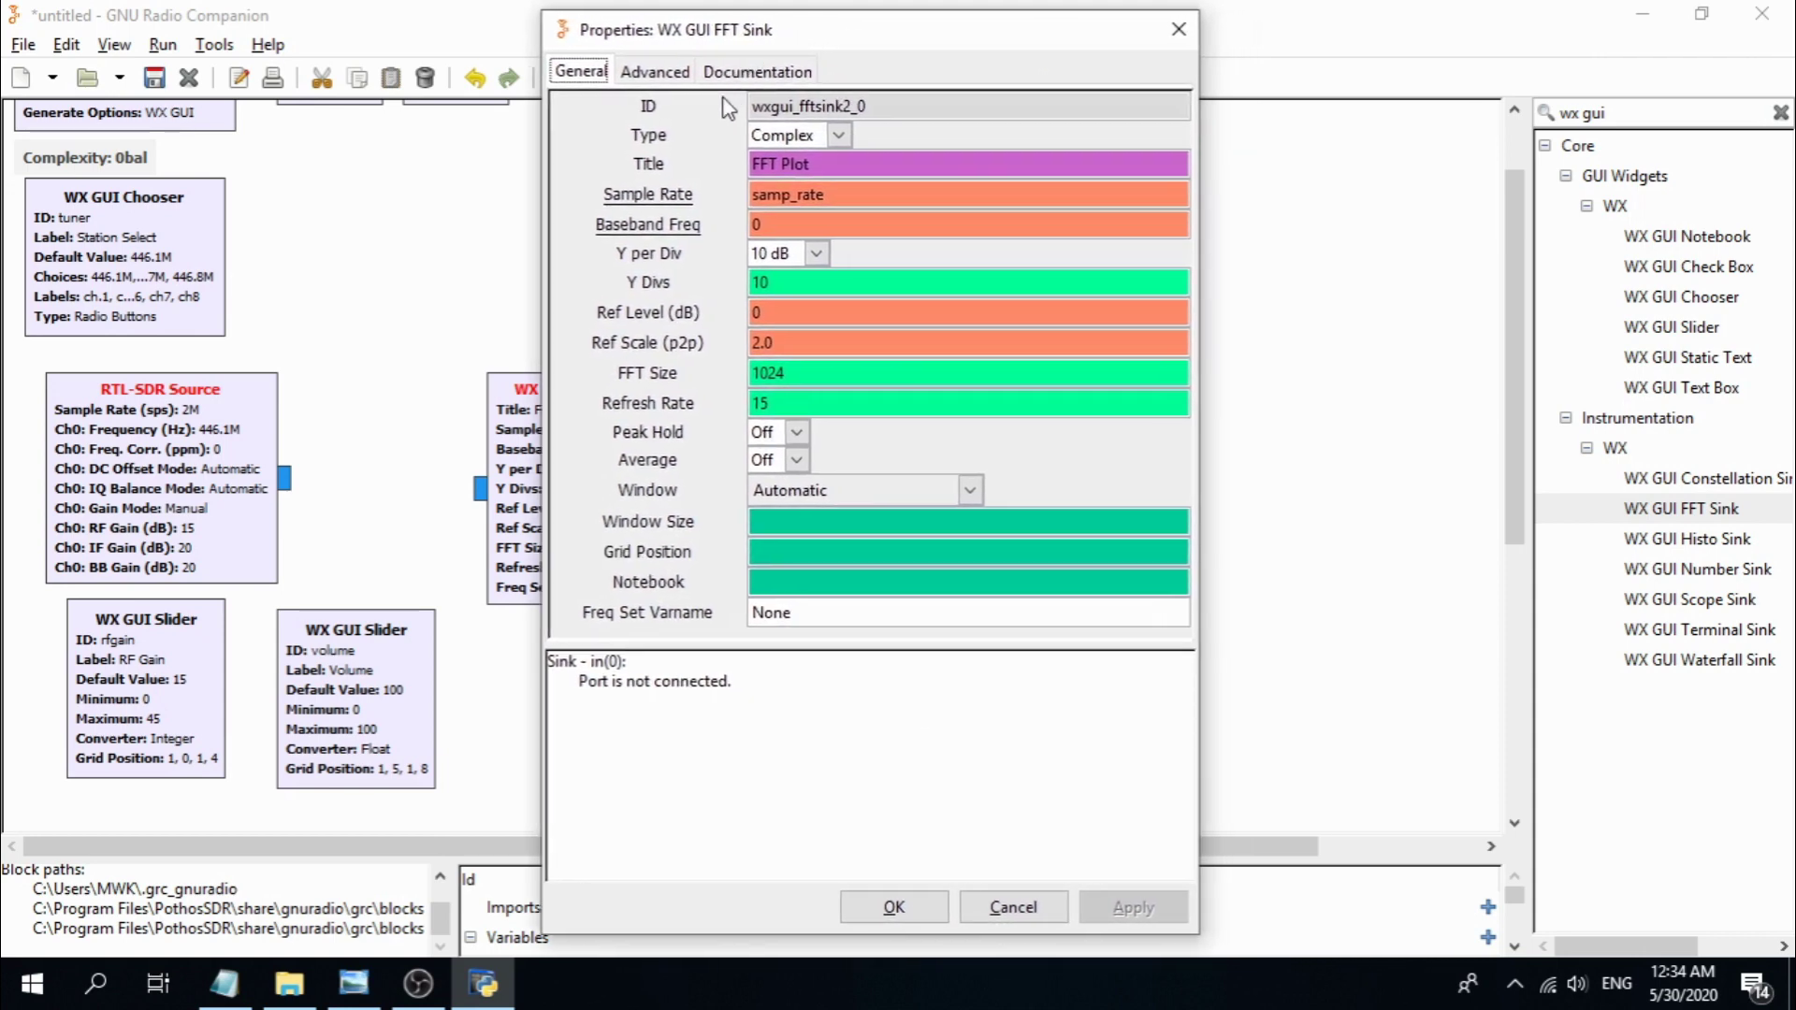
pyautogui.tripleClick(841, 164)
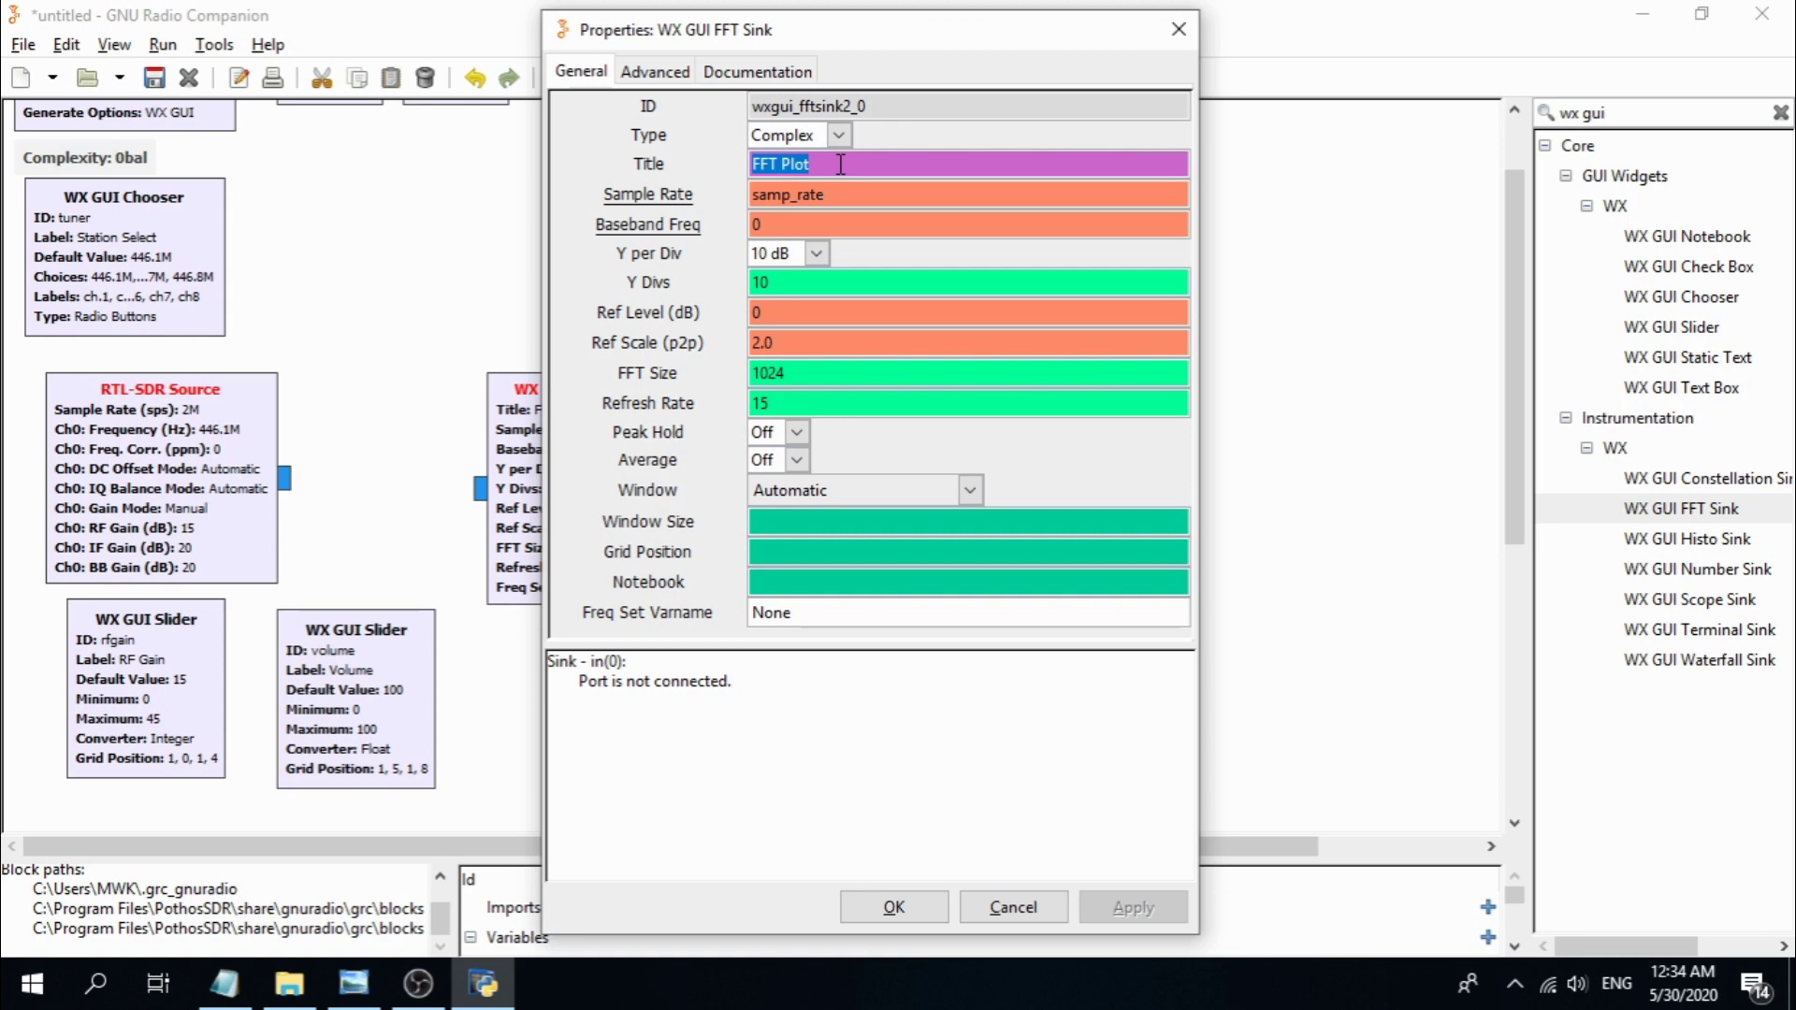
pyautogui.write('Samp')
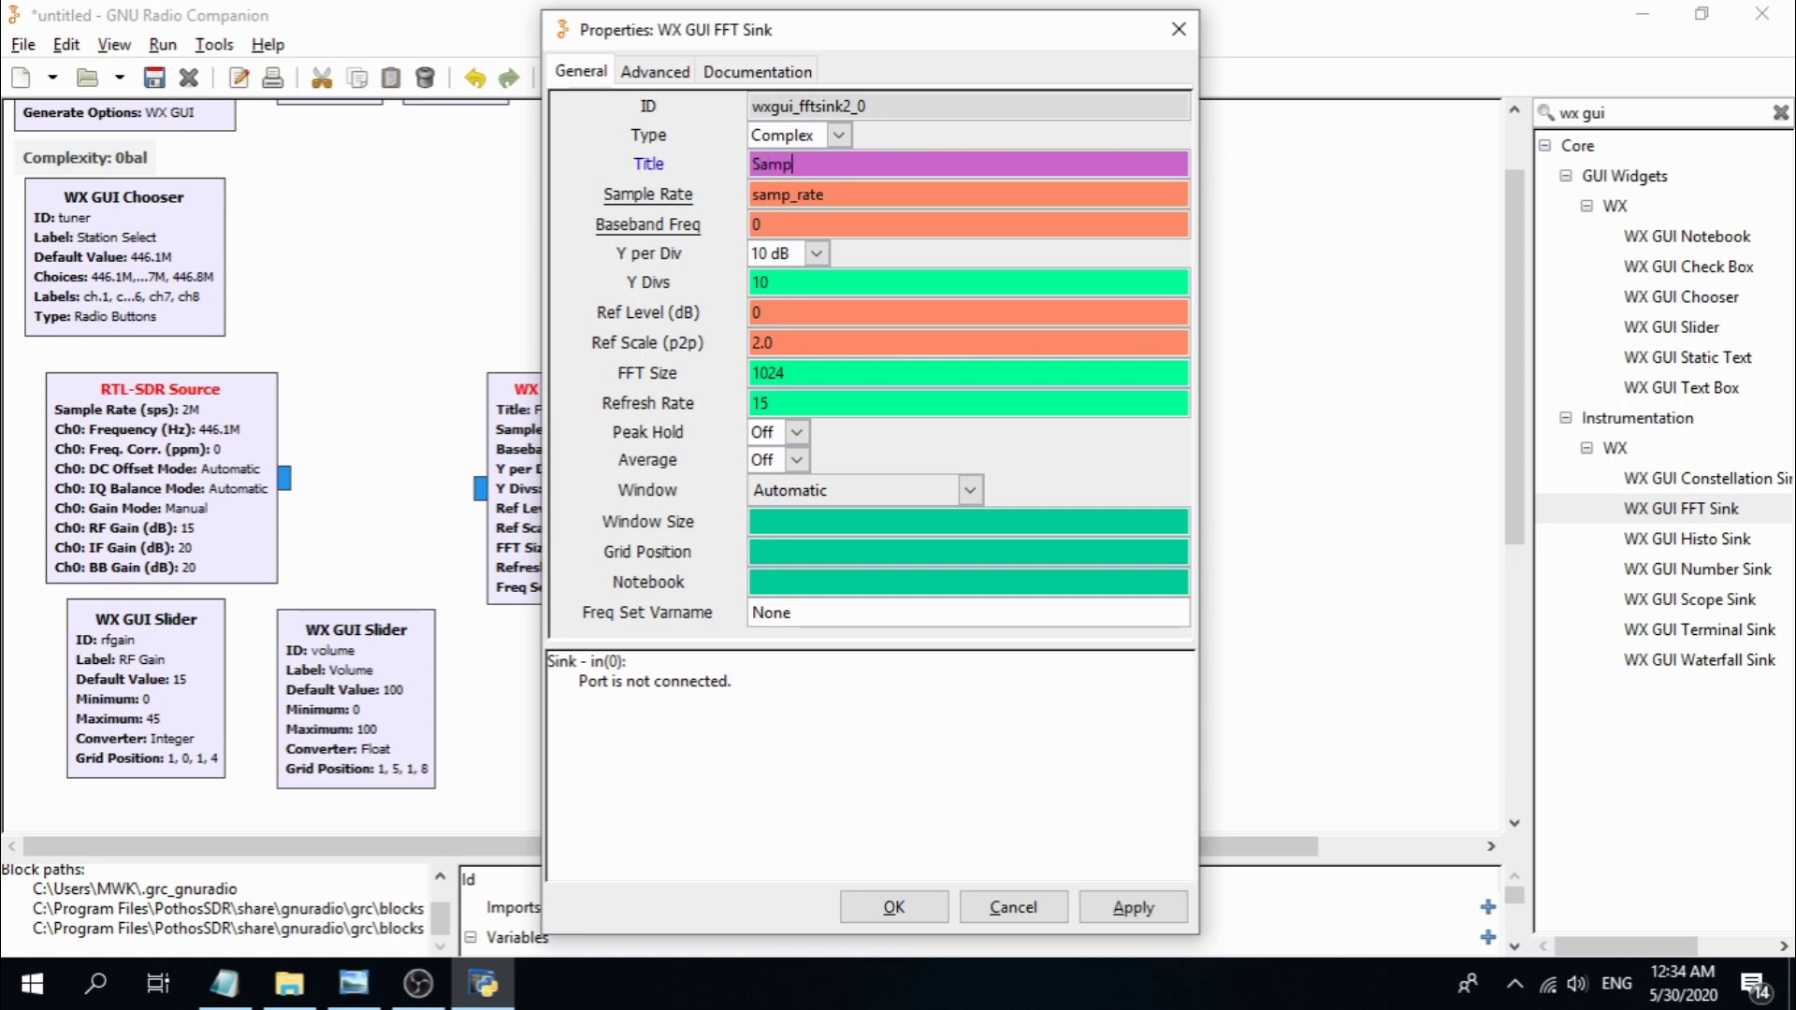
pyautogui.write('ling ')
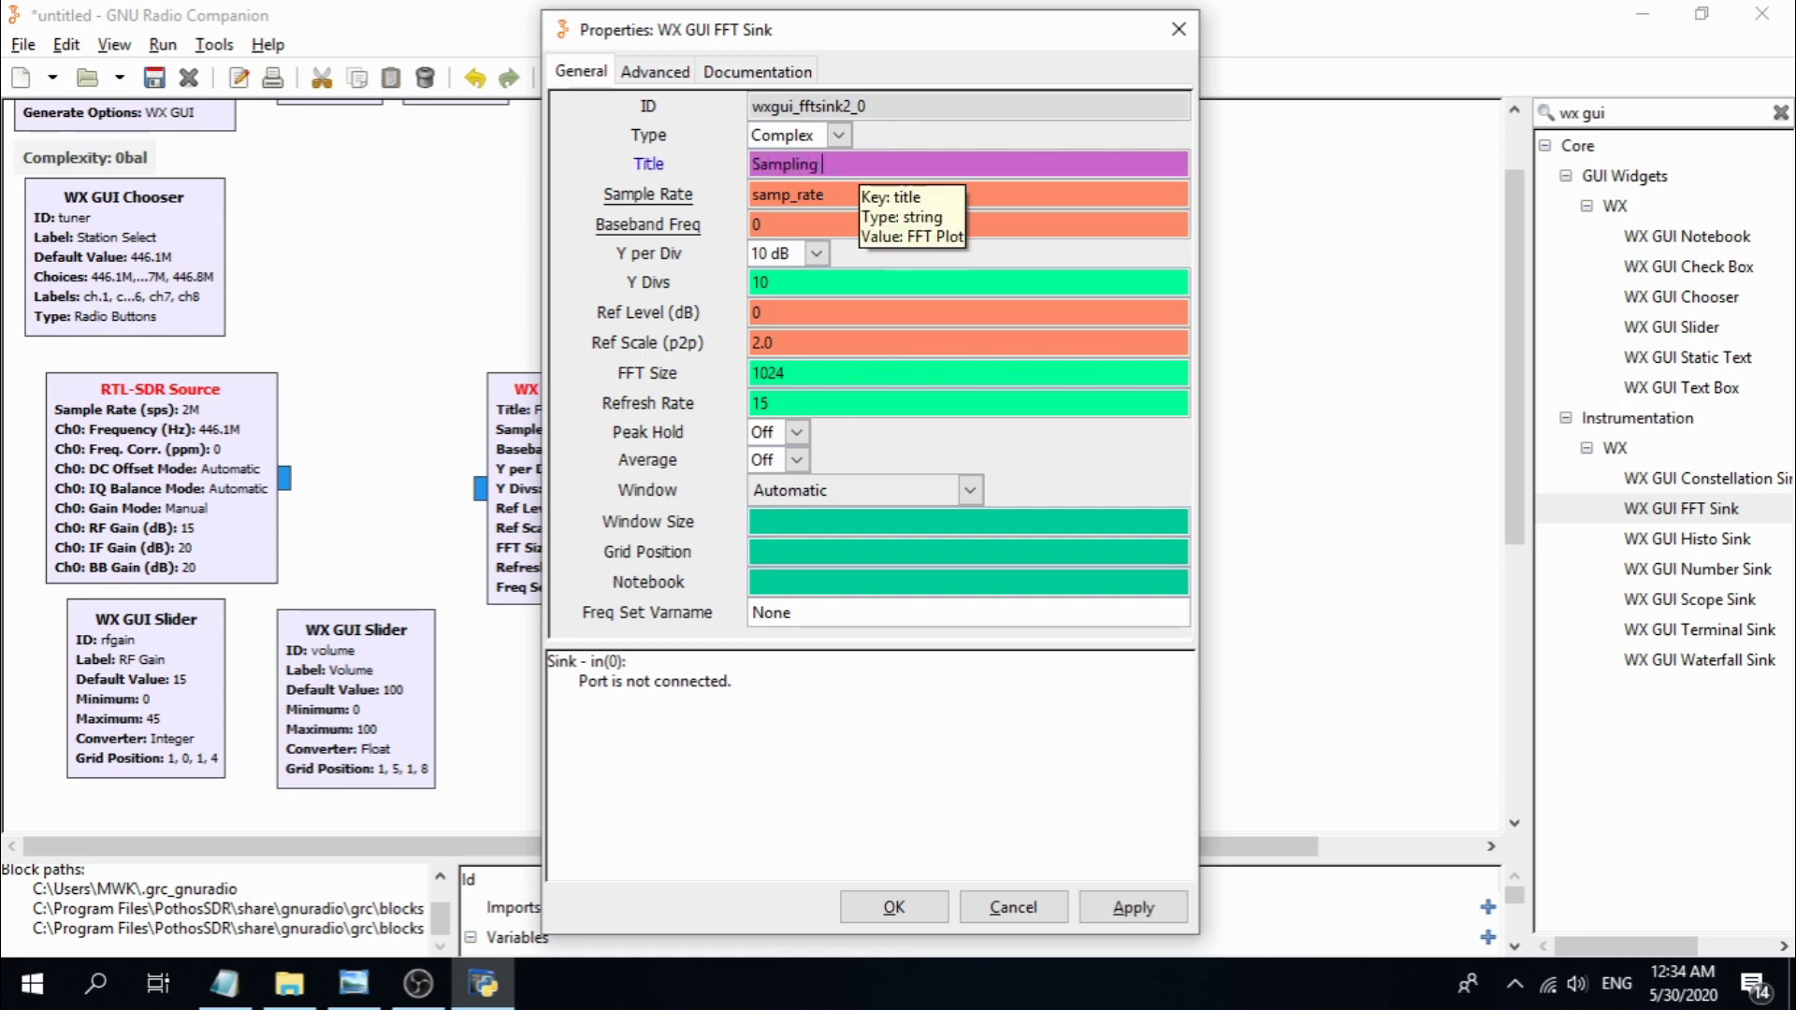
pyautogui.write('Bandpass')
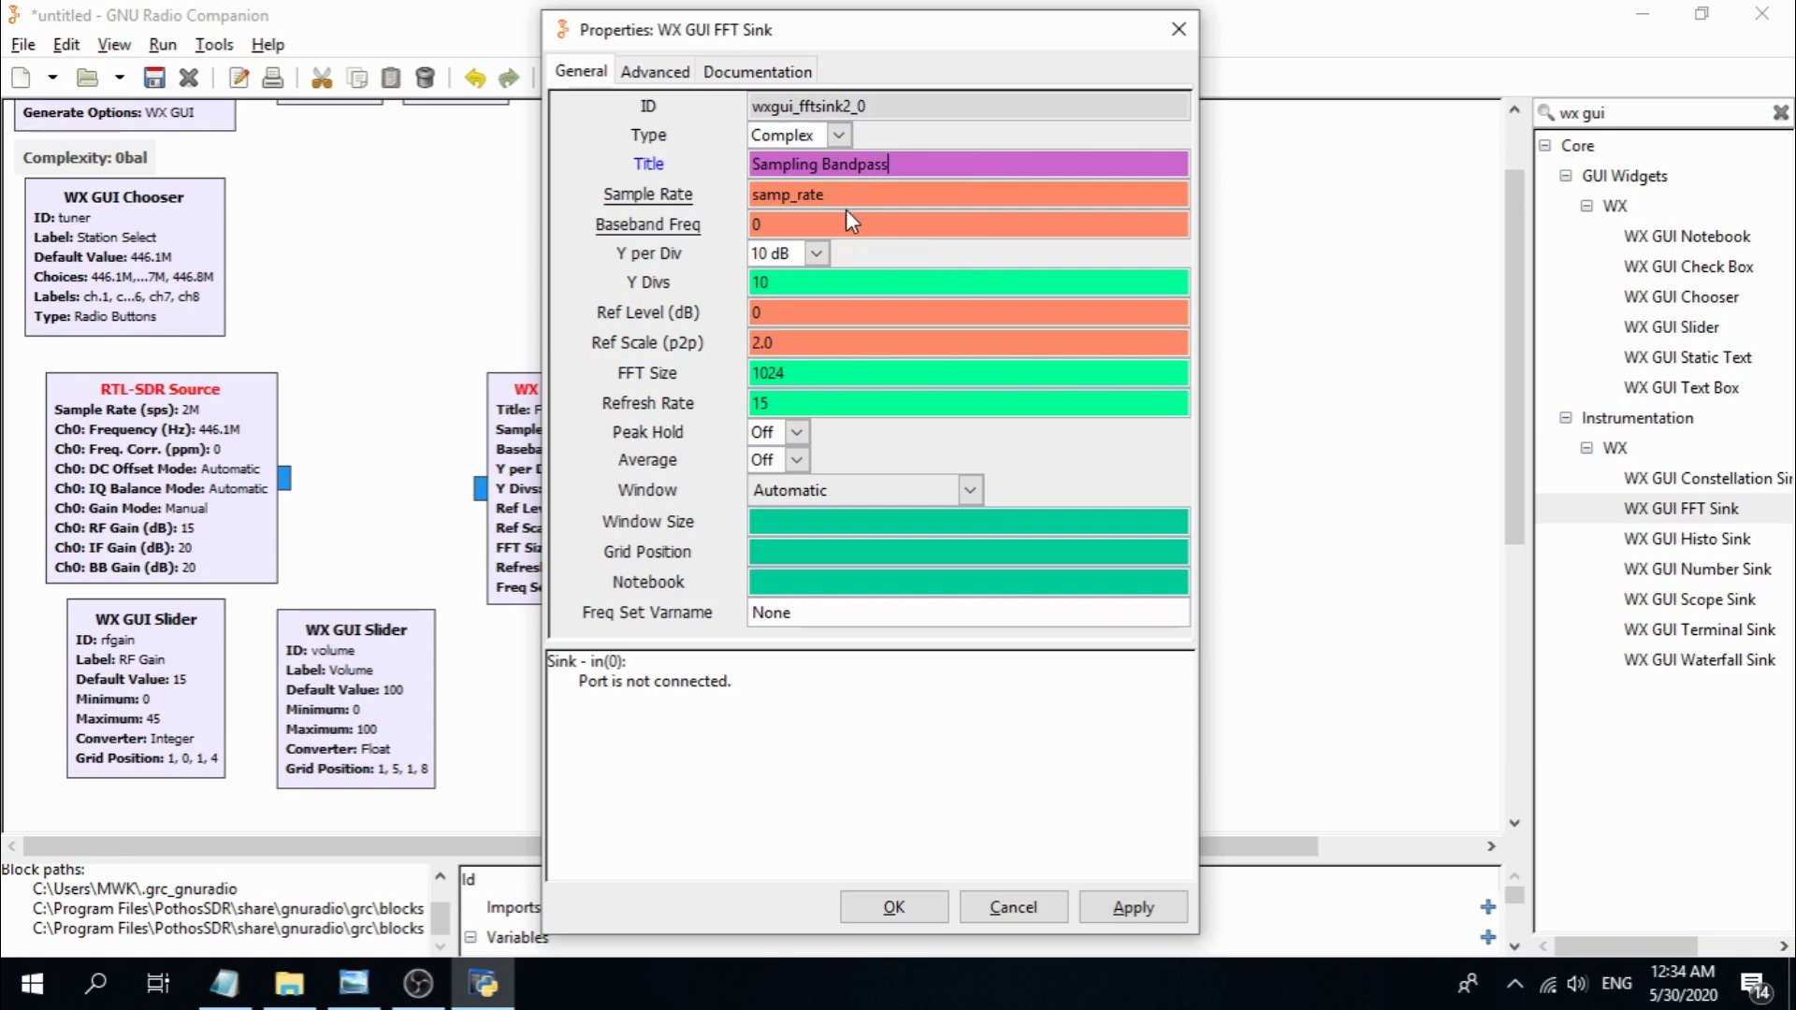
# - Set the FFT Sink's baseband frequency to tuner, accept the properties, and check the RTL-SDR Source's properties without changes
pyautogui.click(778, 222)
pyautogui.write('tuner')
pyautogui.click(894, 907)
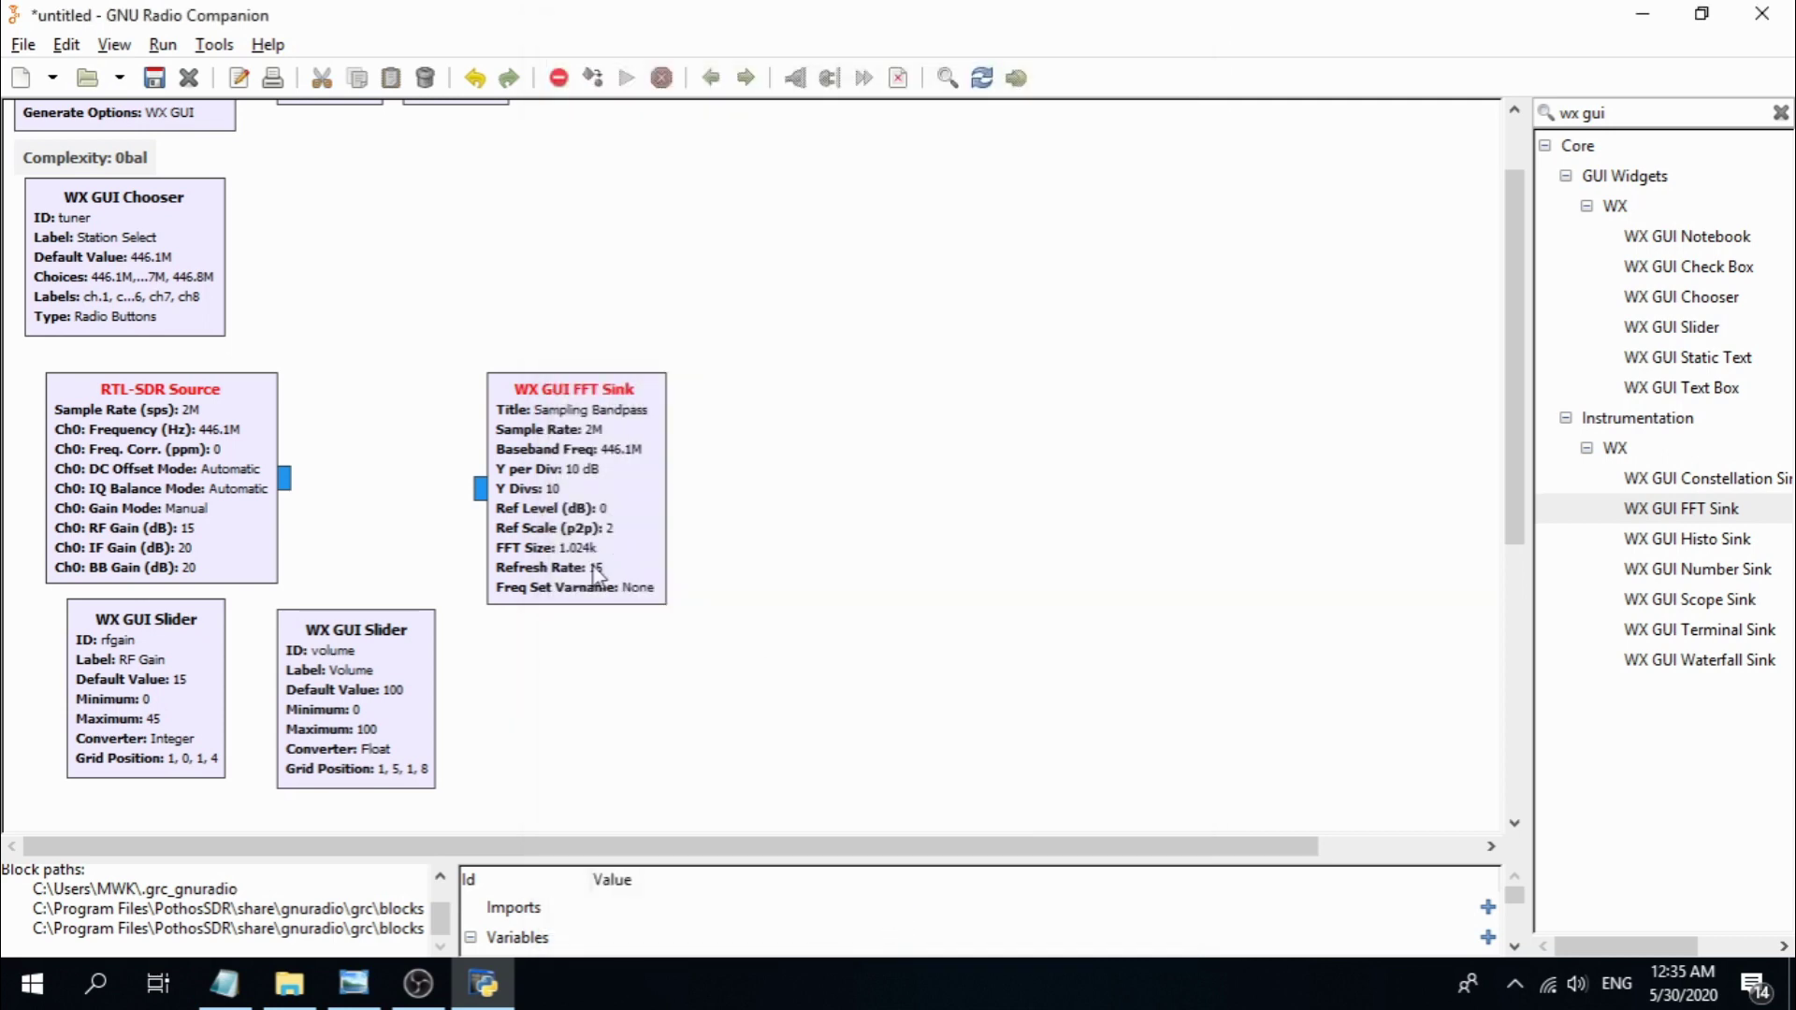
pyautogui.doubleClick(161, 514)
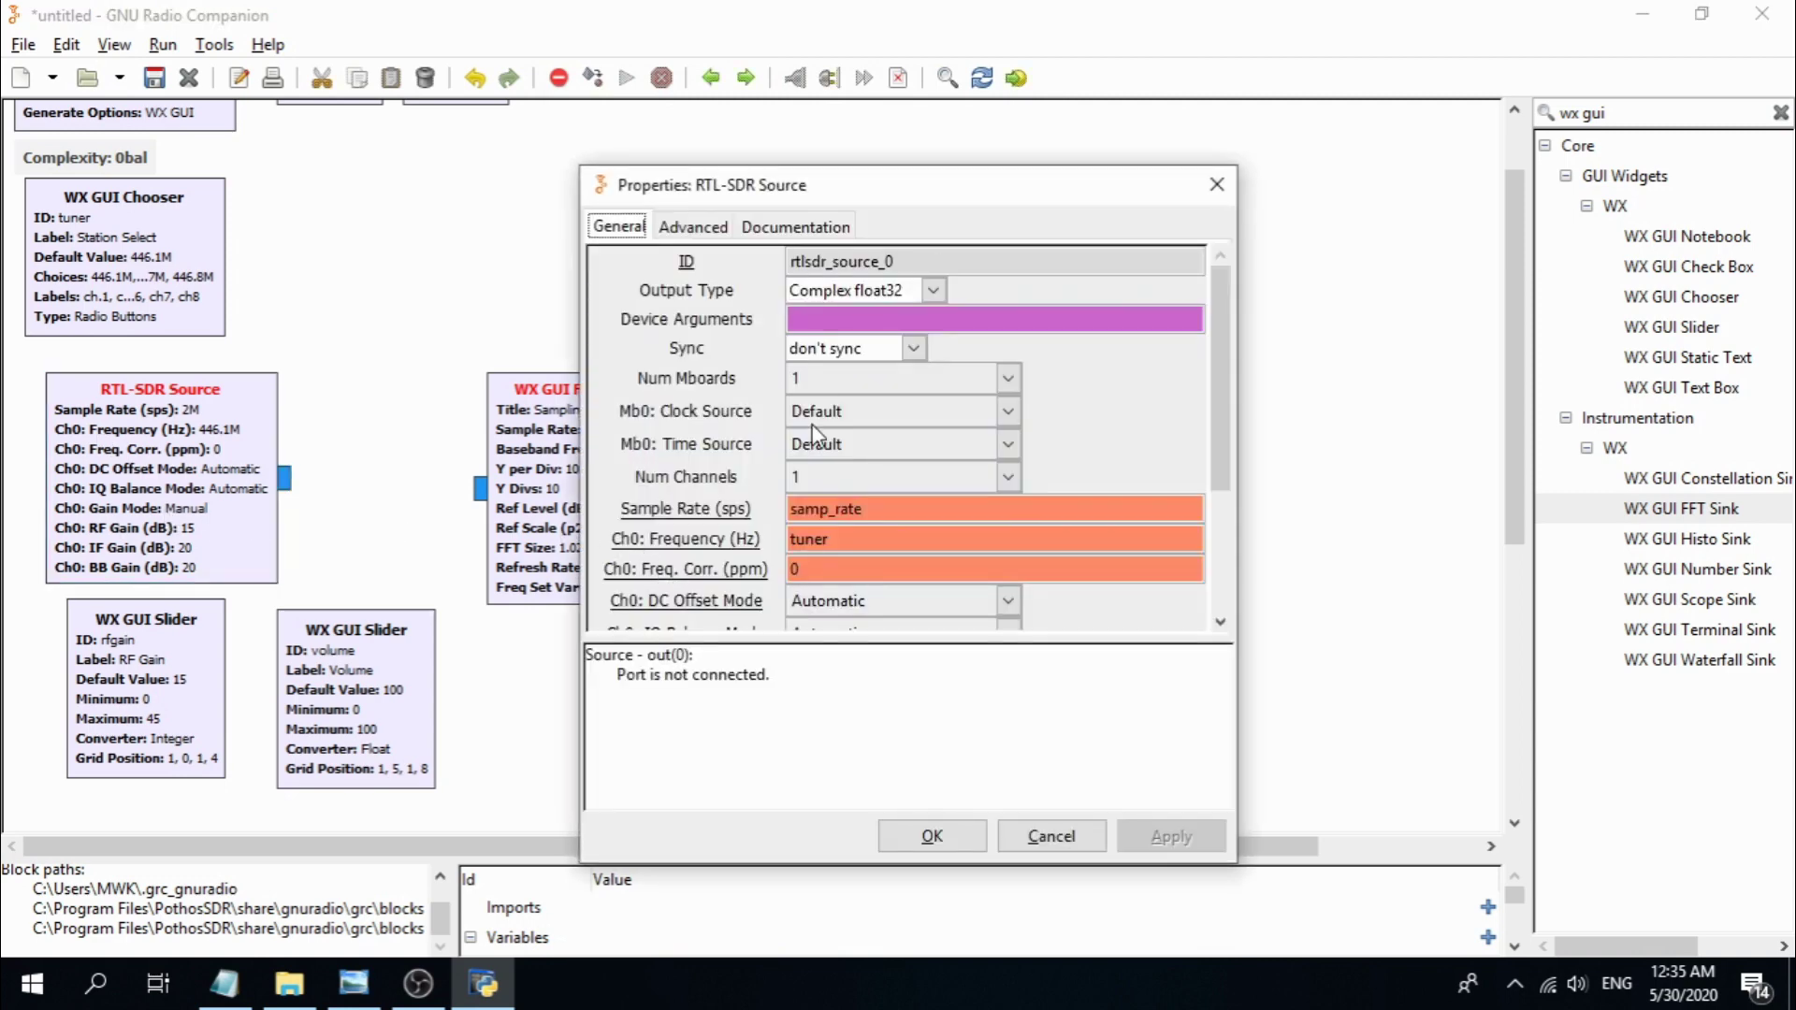
pyautogui.click(1227, 189)
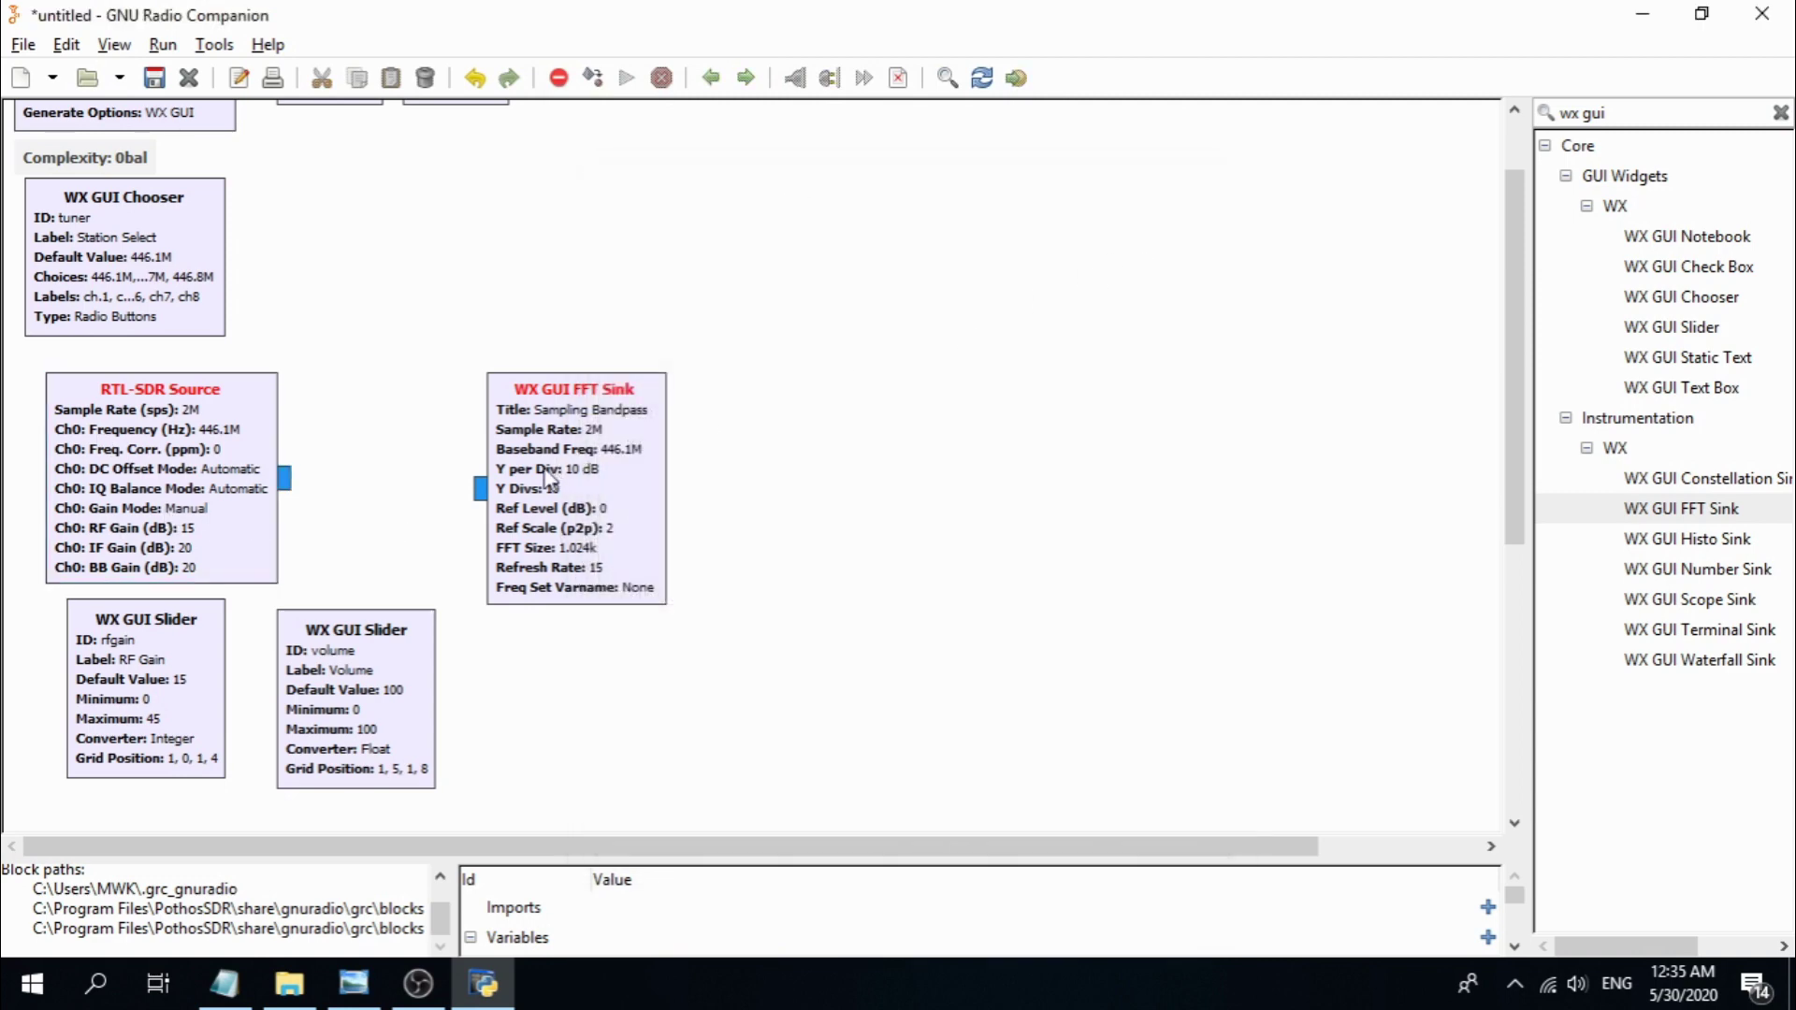
# - Move the FFT Sink closer to the RTL-SDR Source and connect the source's output to the sink's input with a straight line
pyautogui.moveTo(560, 470); pyautogui.dragTo(528, 468)
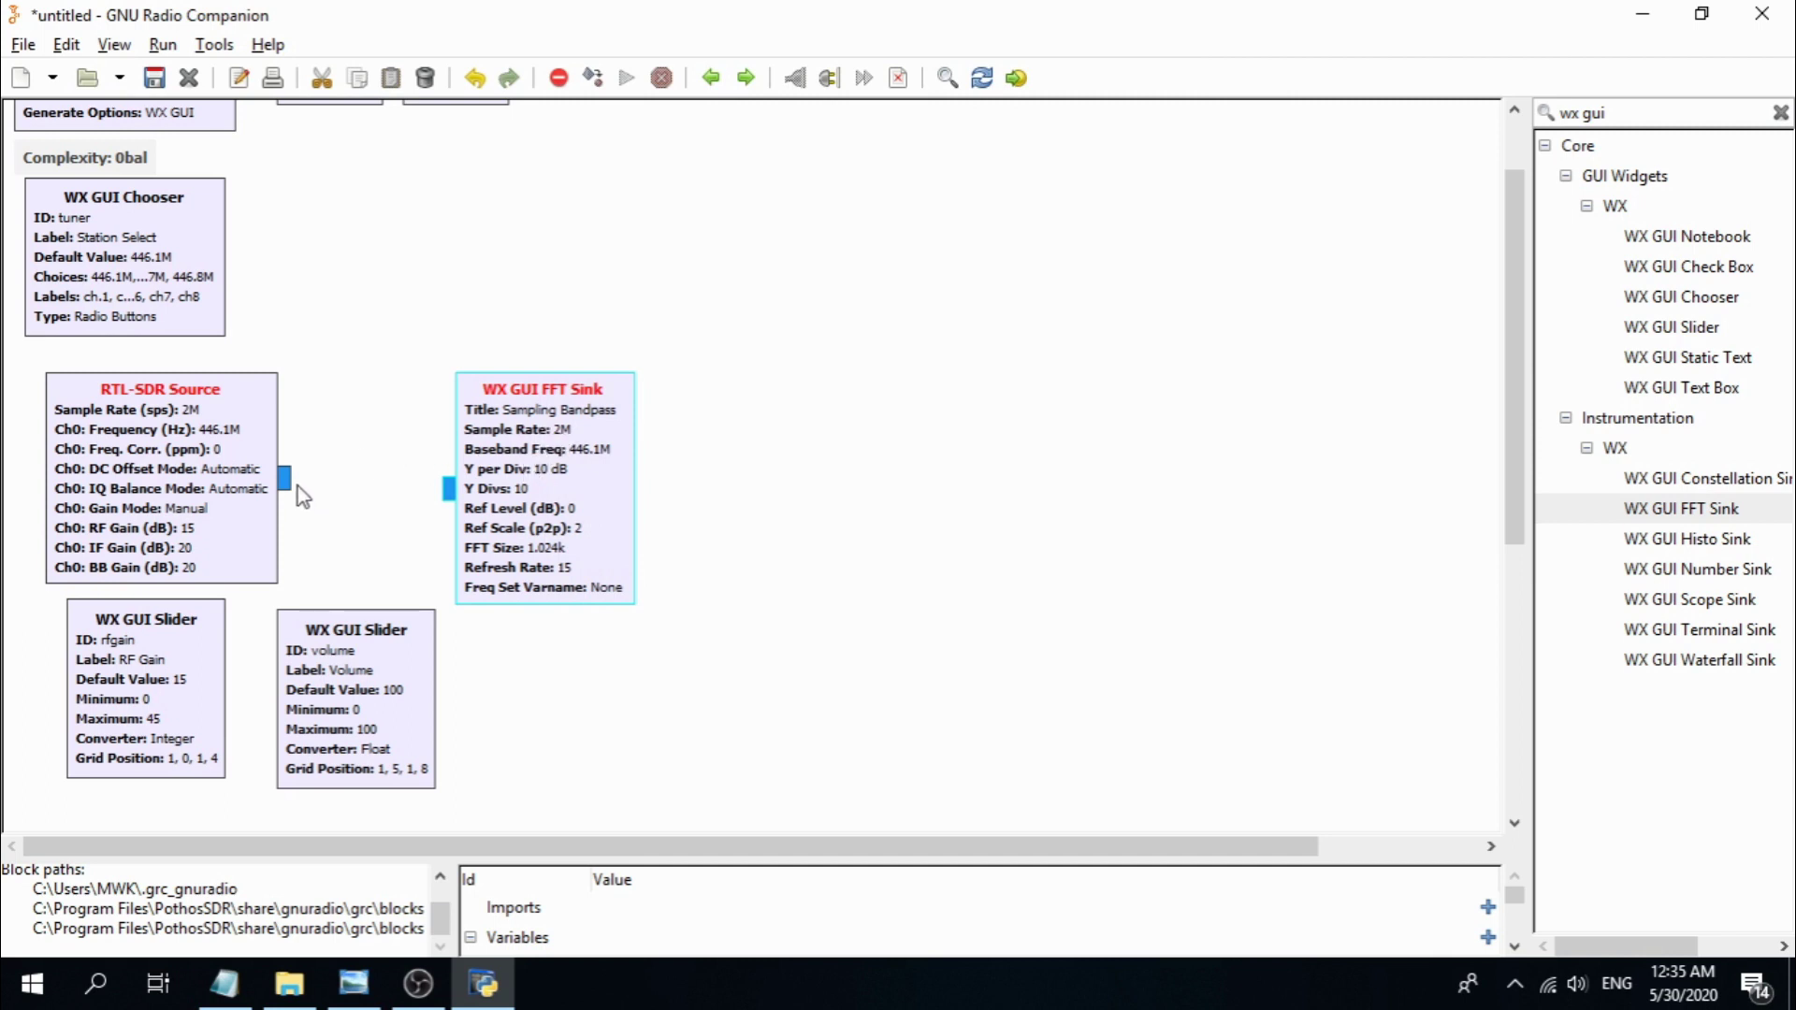
pyautogui.moveTo(504, 470); pyautogui.dragTo(486, 466)
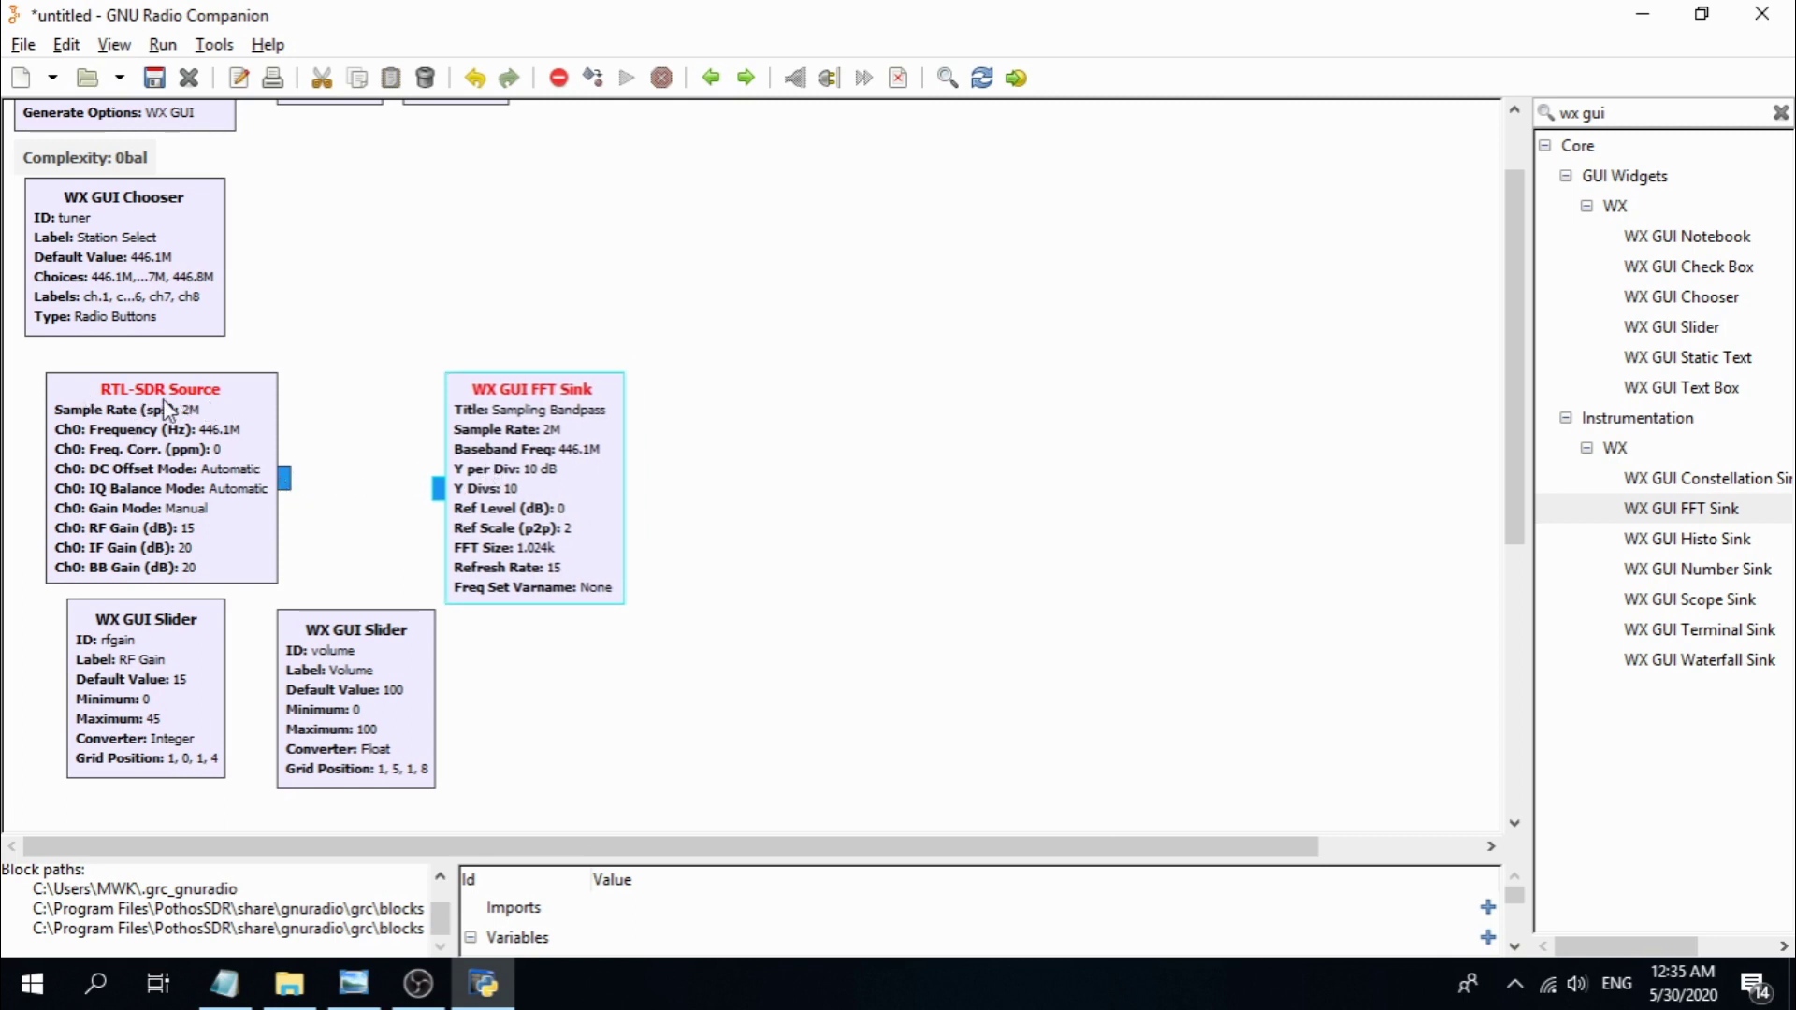
pyautogui.click(285, 479)
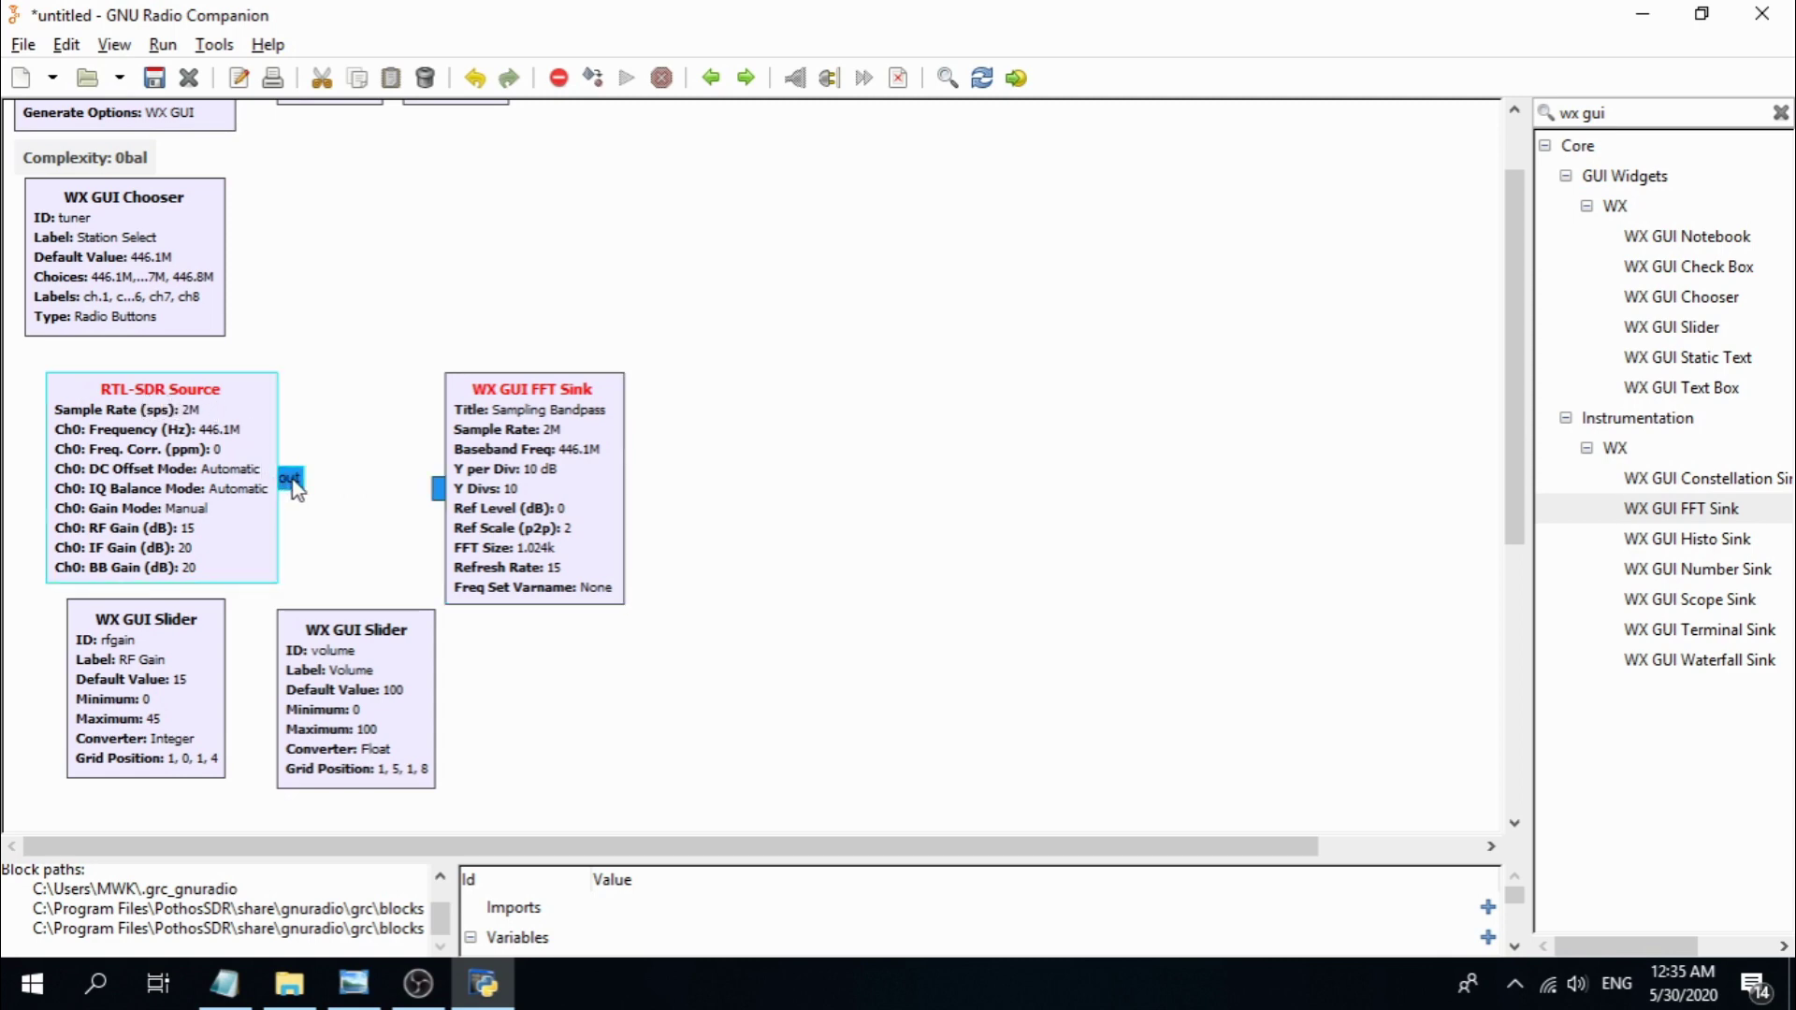
pyautogui.click(431, 491)
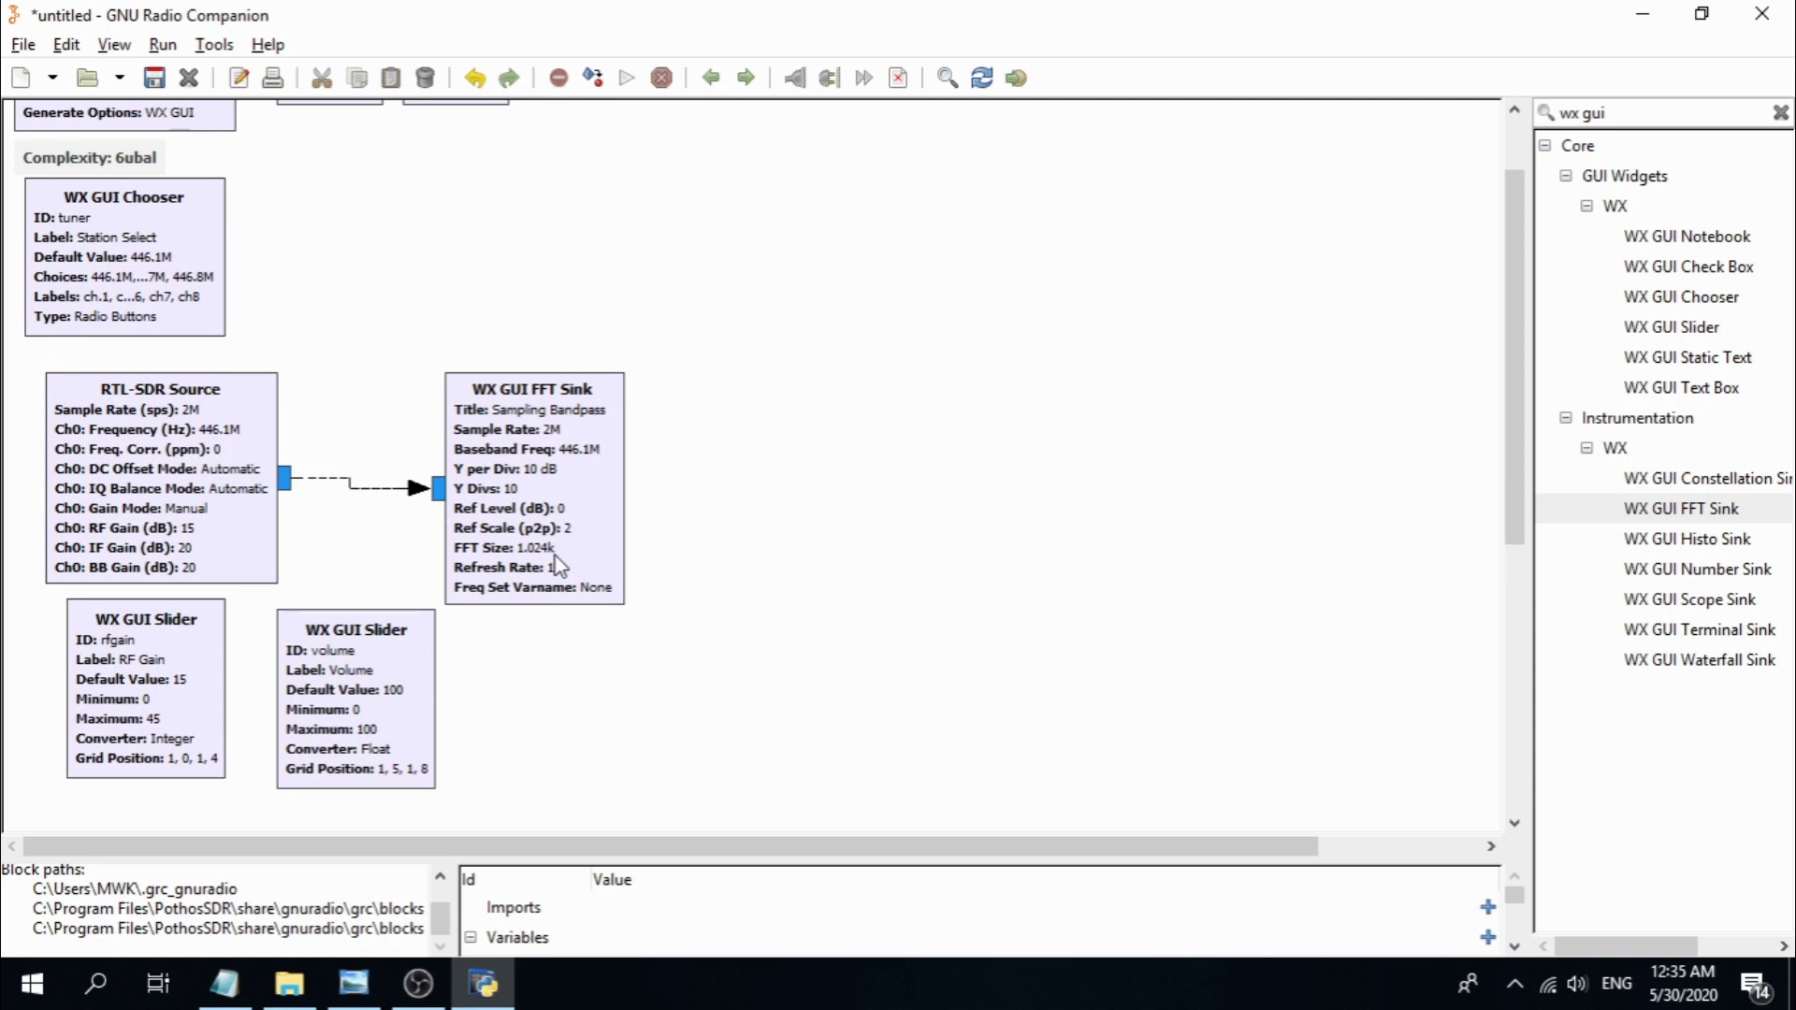
pyautogui.moveTo(549, 539); pyautogui.dragTo(547, 528)
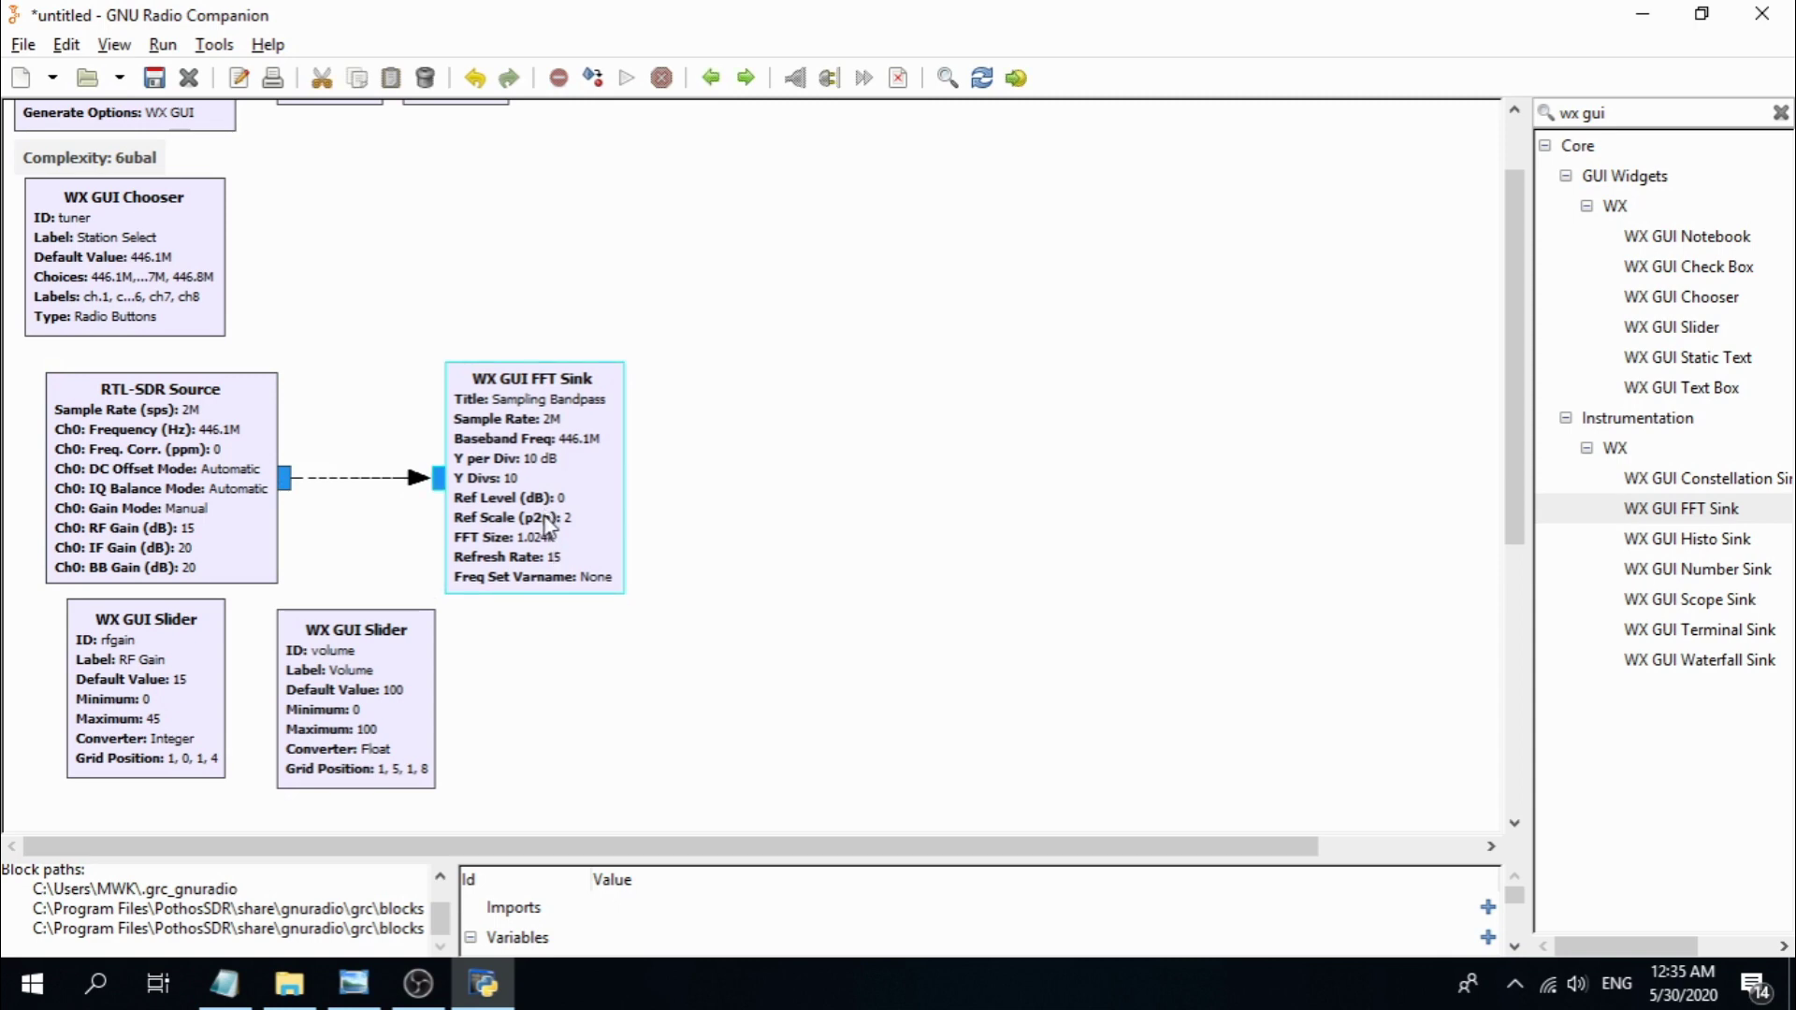
# - Find and add a Low Pass Filter block, and place it below the samp_rate and down_rate variables
pyautogui.hotkey('alt', 'Tab')
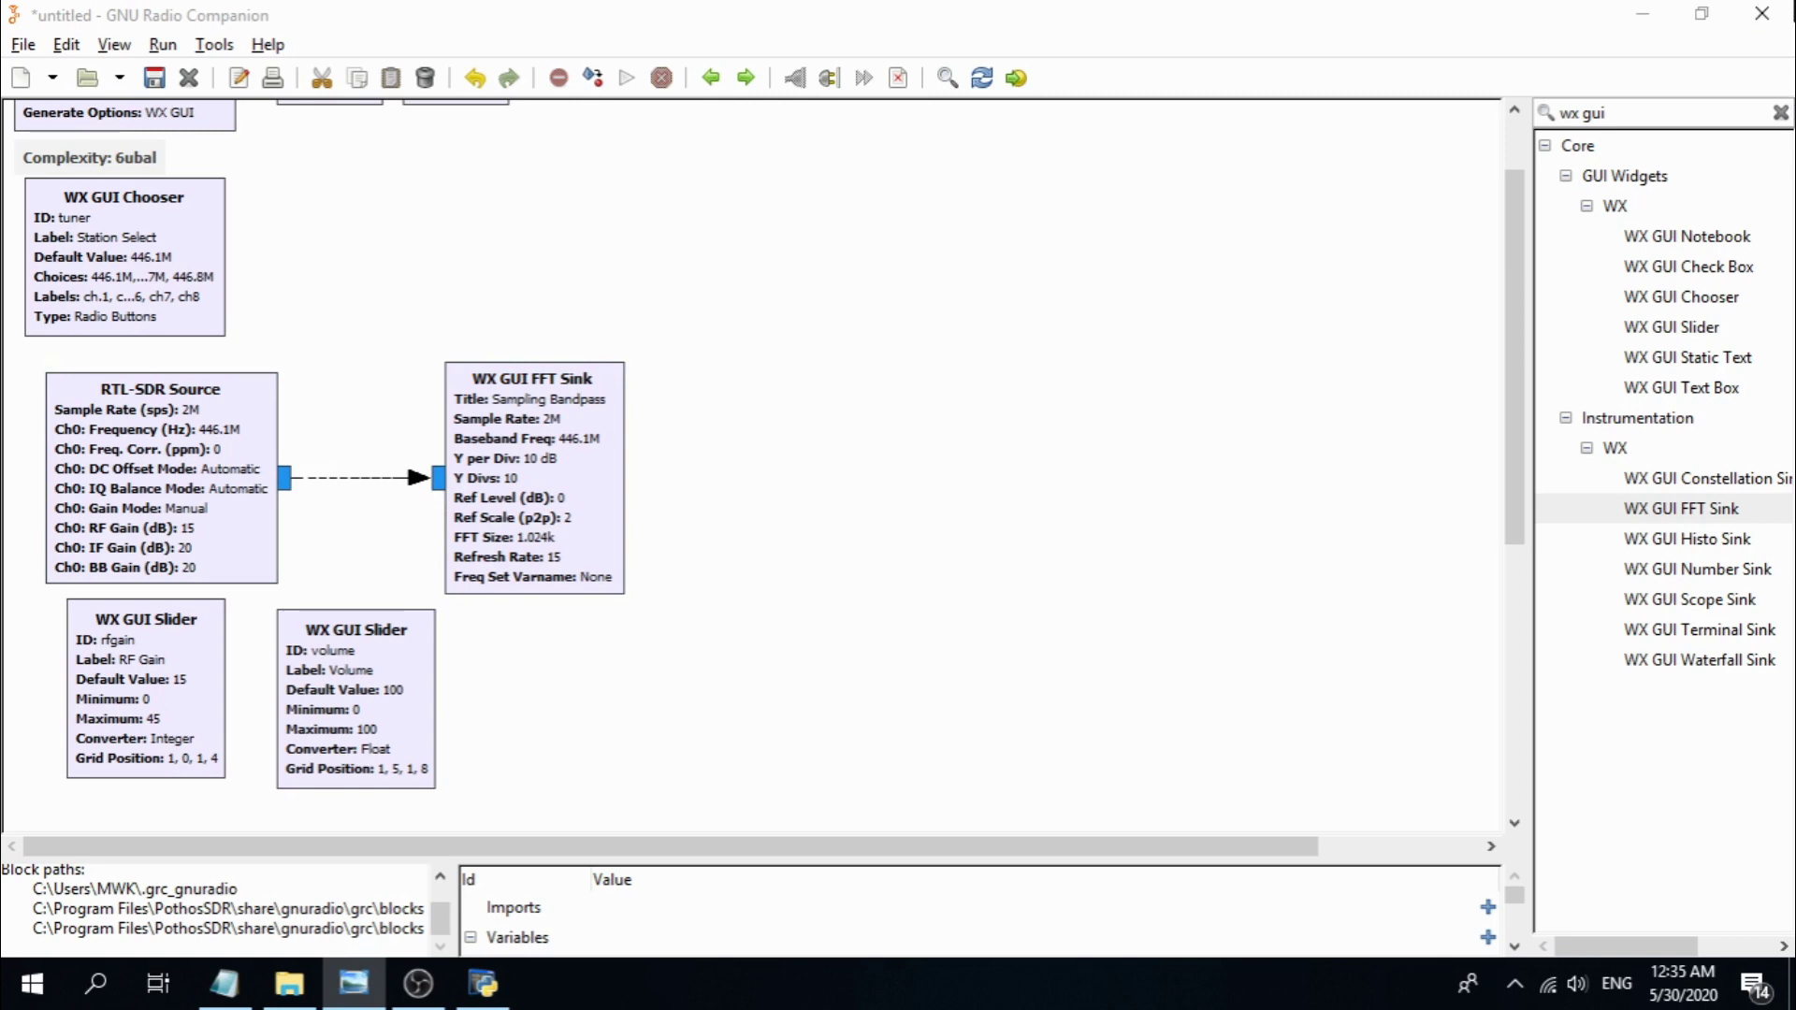
pyautogui.click(1682, 115)
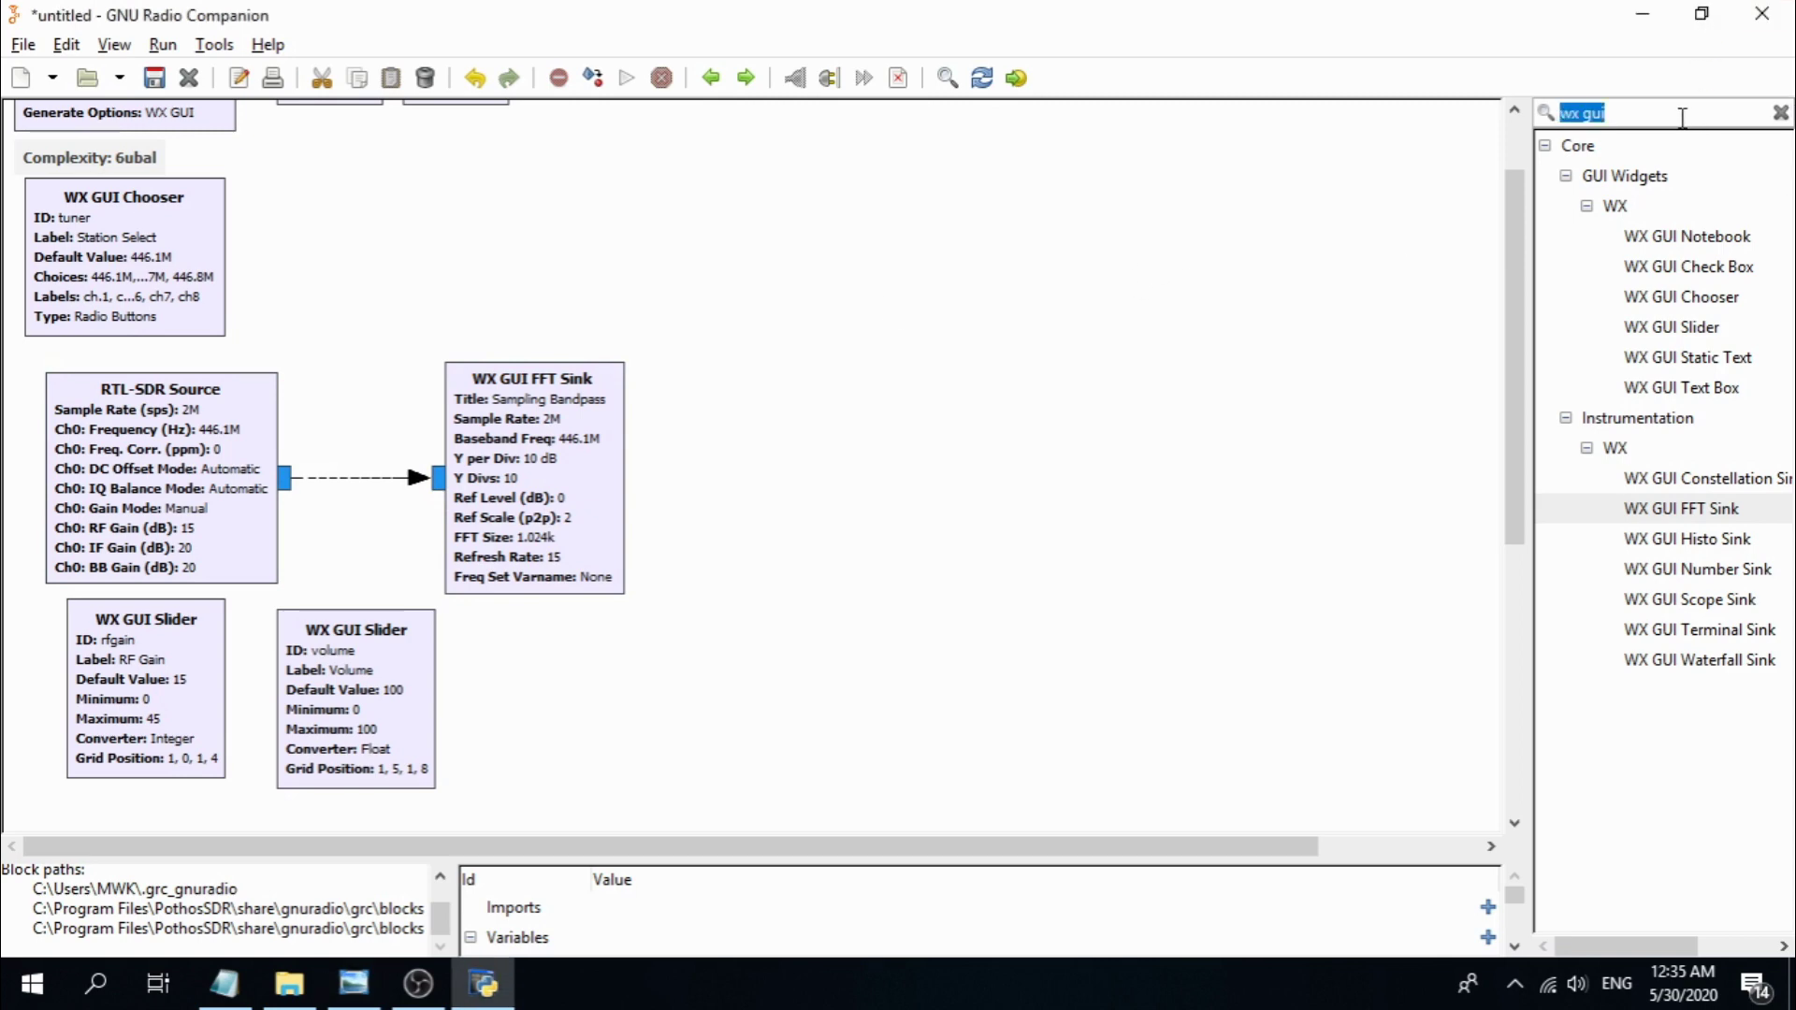
pyautogui.write('low')
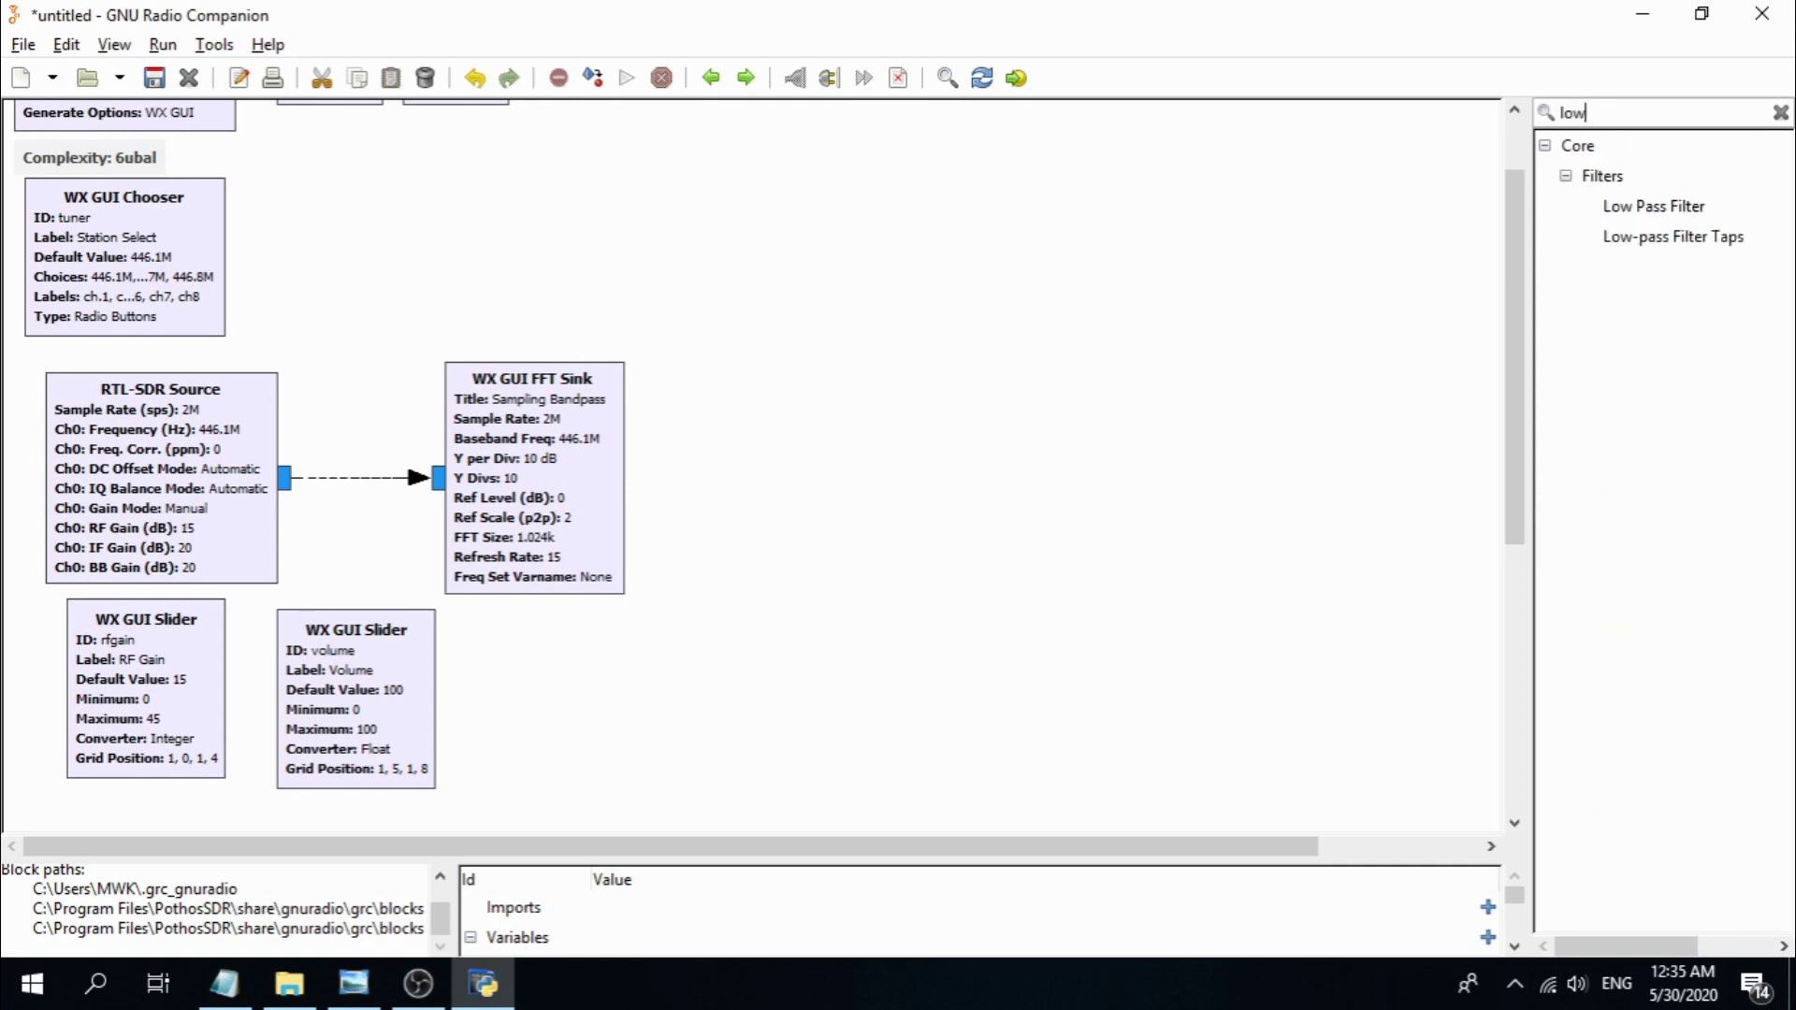
pyautogui.doubleClick(1627, 206)
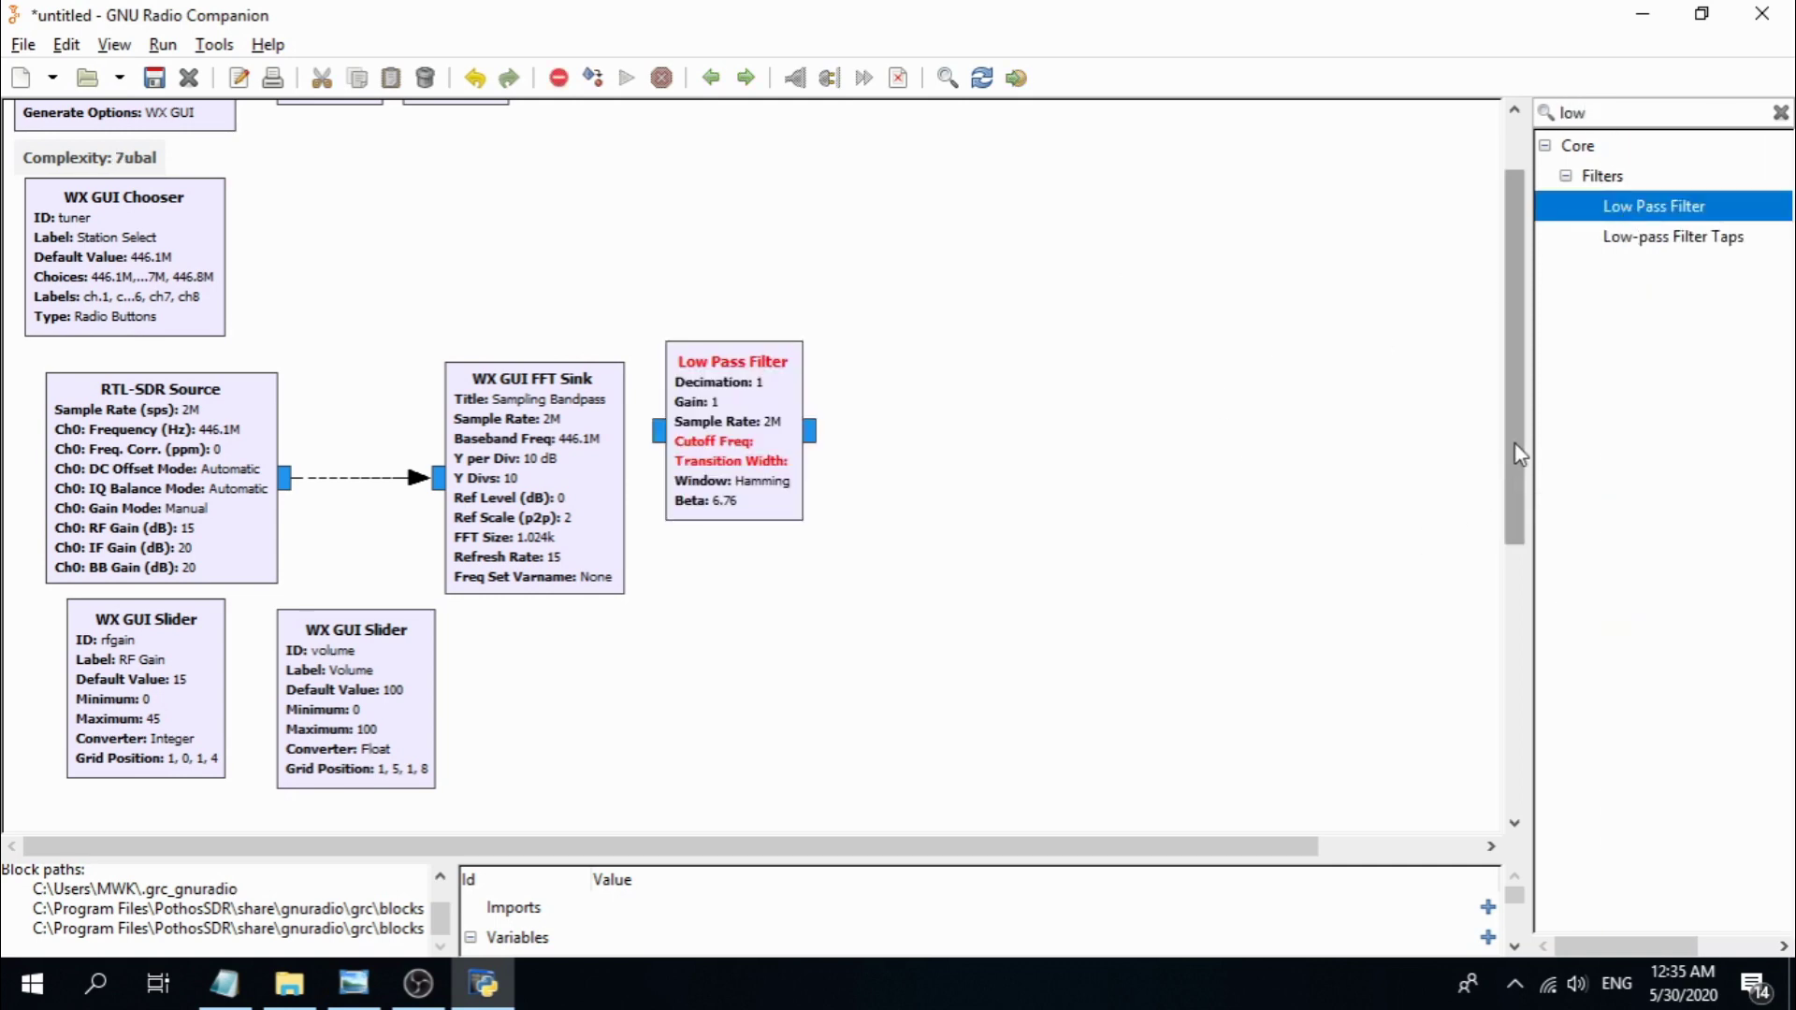
pyautogui.scroll(2, 1515, 452)
pyautogui.moveTo(705, 535); pyautogui.dragTo(361, 313)
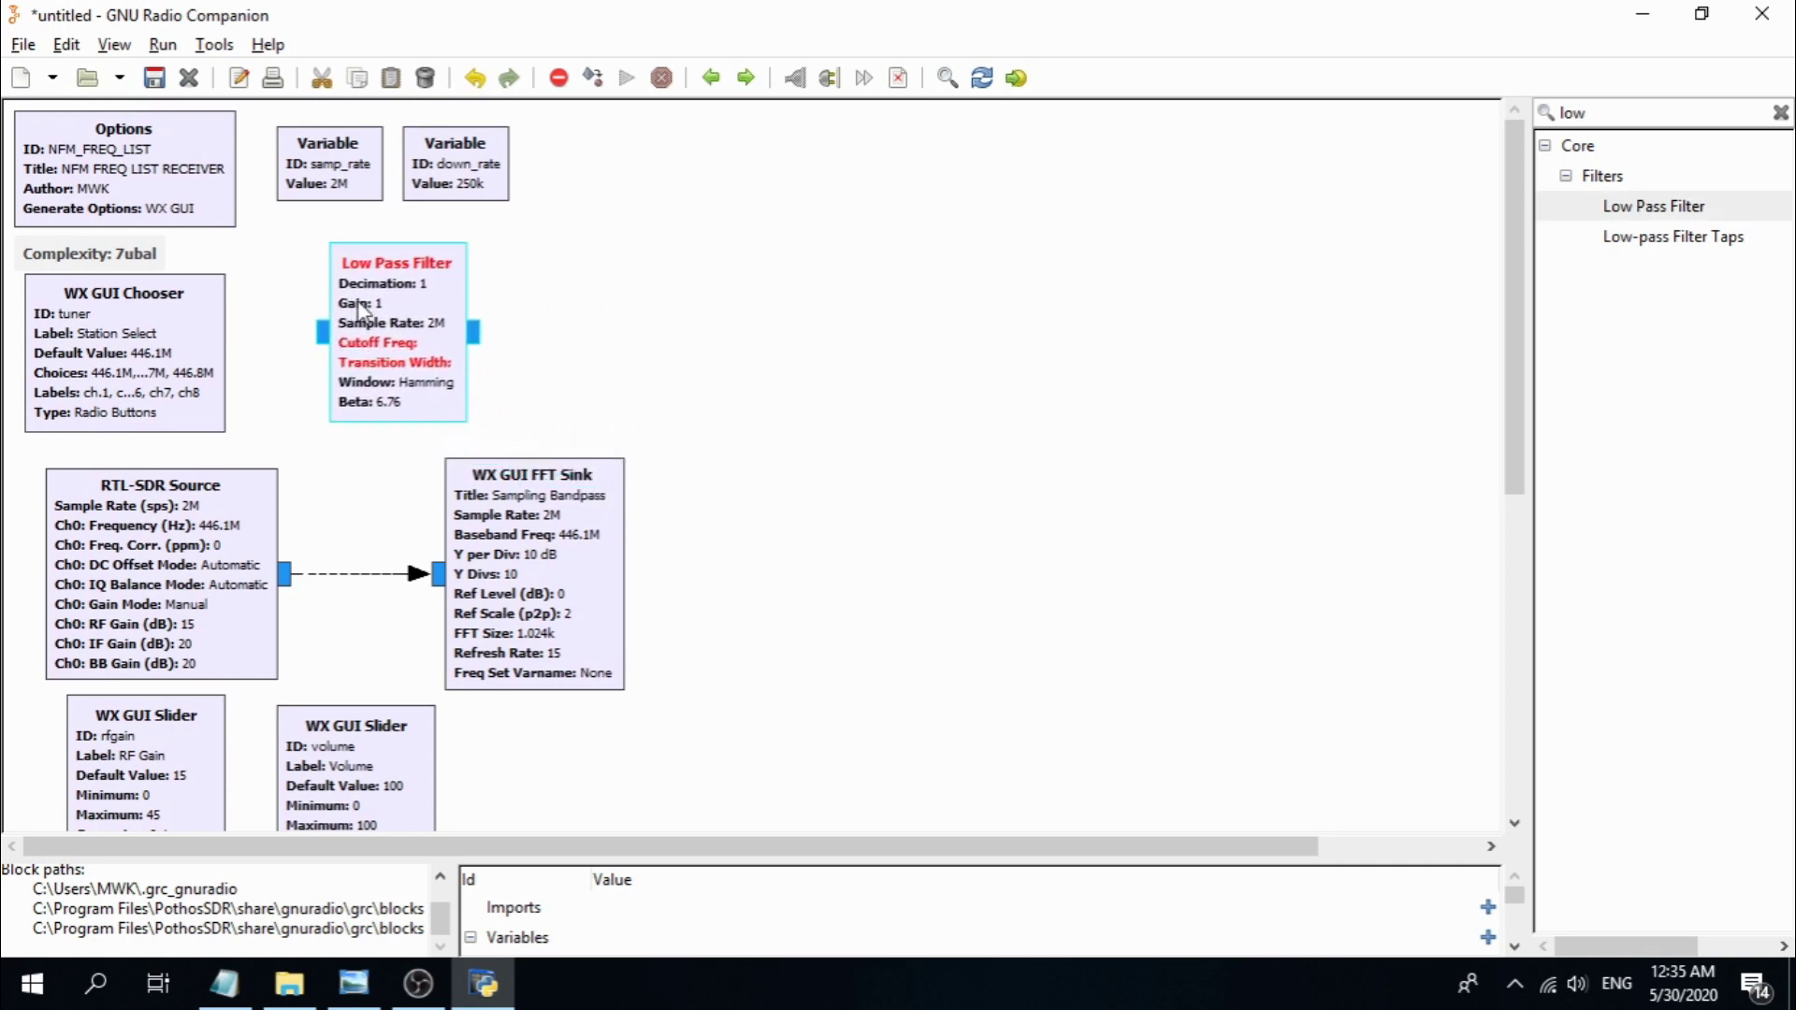
# - Open the Low Pass Filter's properties and set its decimation to int(samp_rate/down_rate)
pyautogui.doubleClick(410, 318)
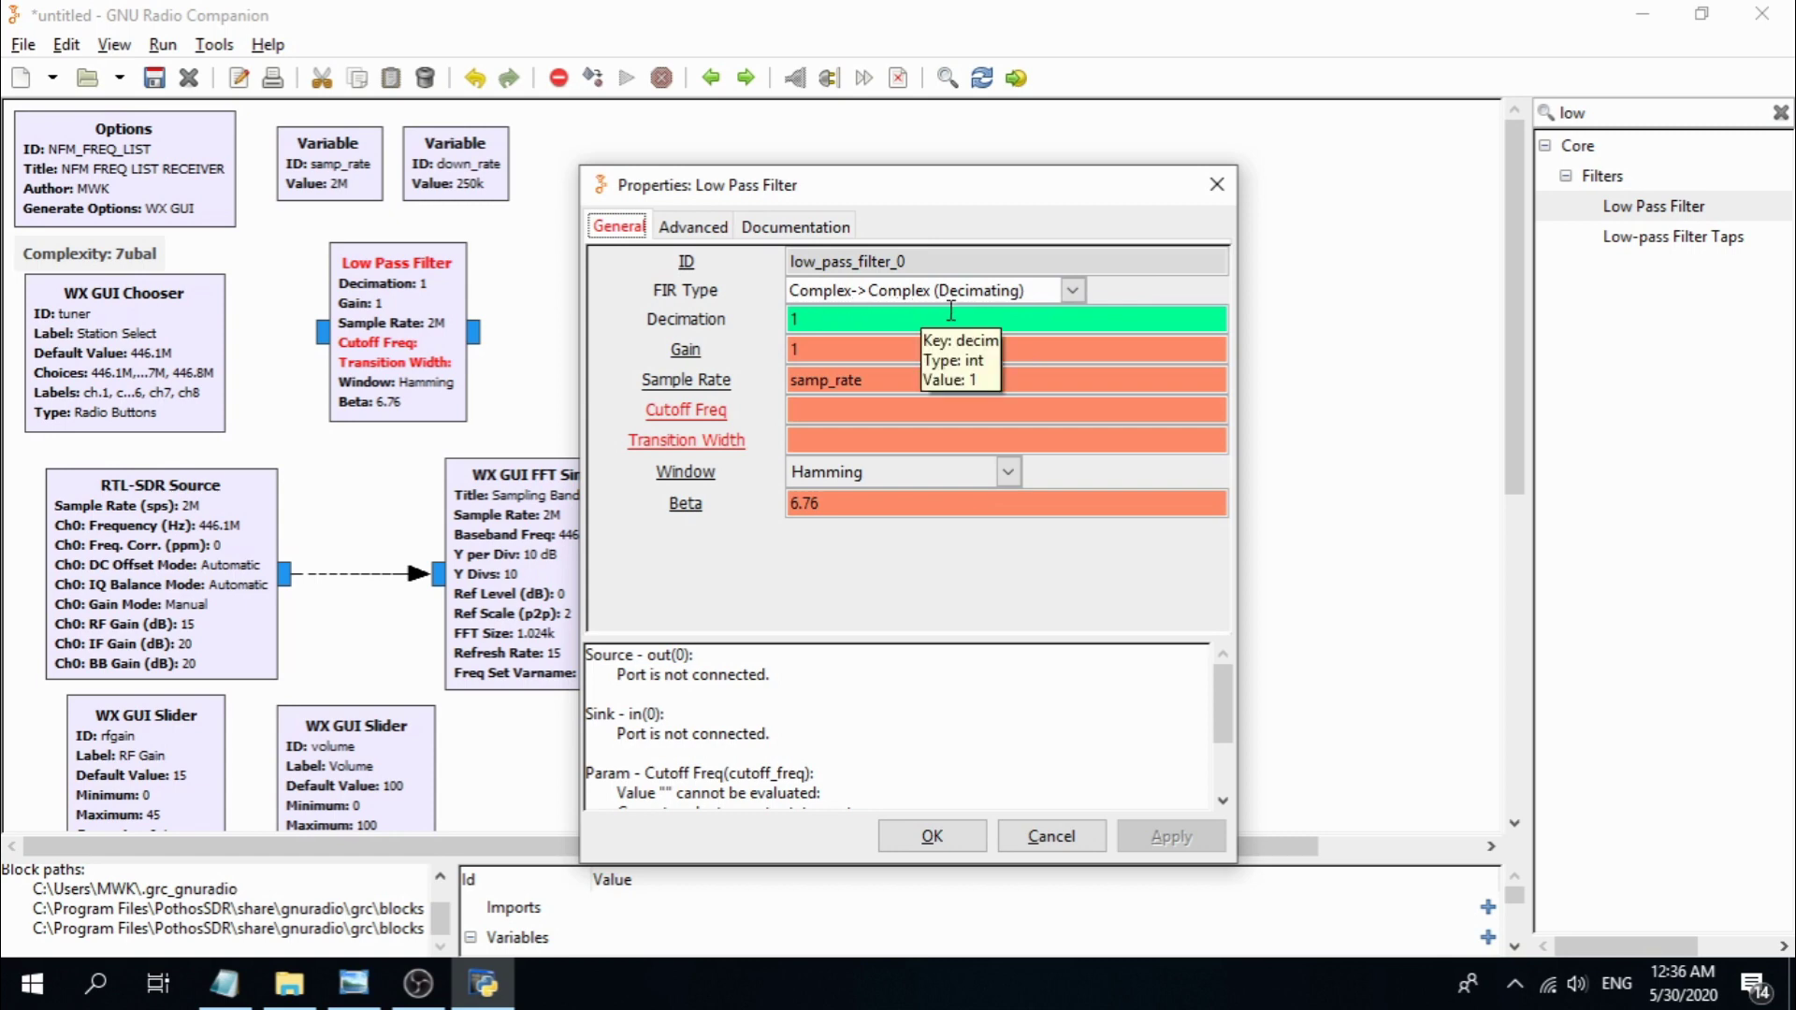
pyautogui.doubleClick(815, 320)
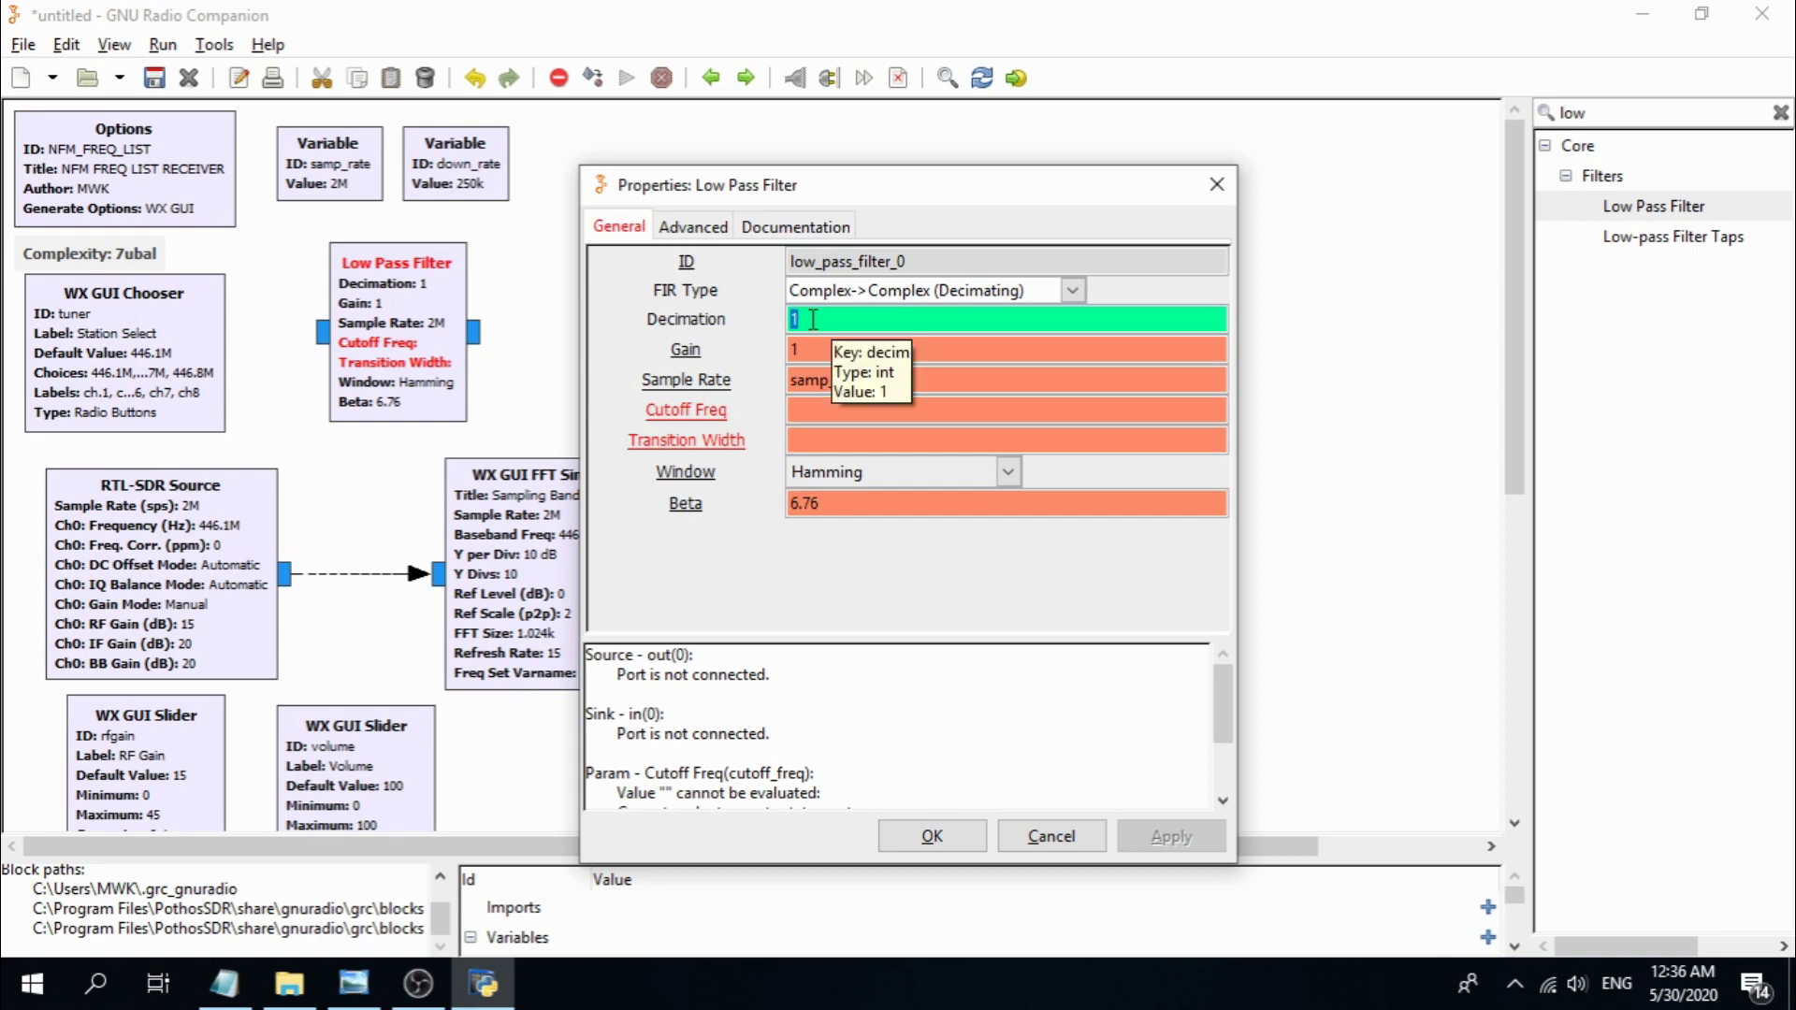
pyautogui.write('int')
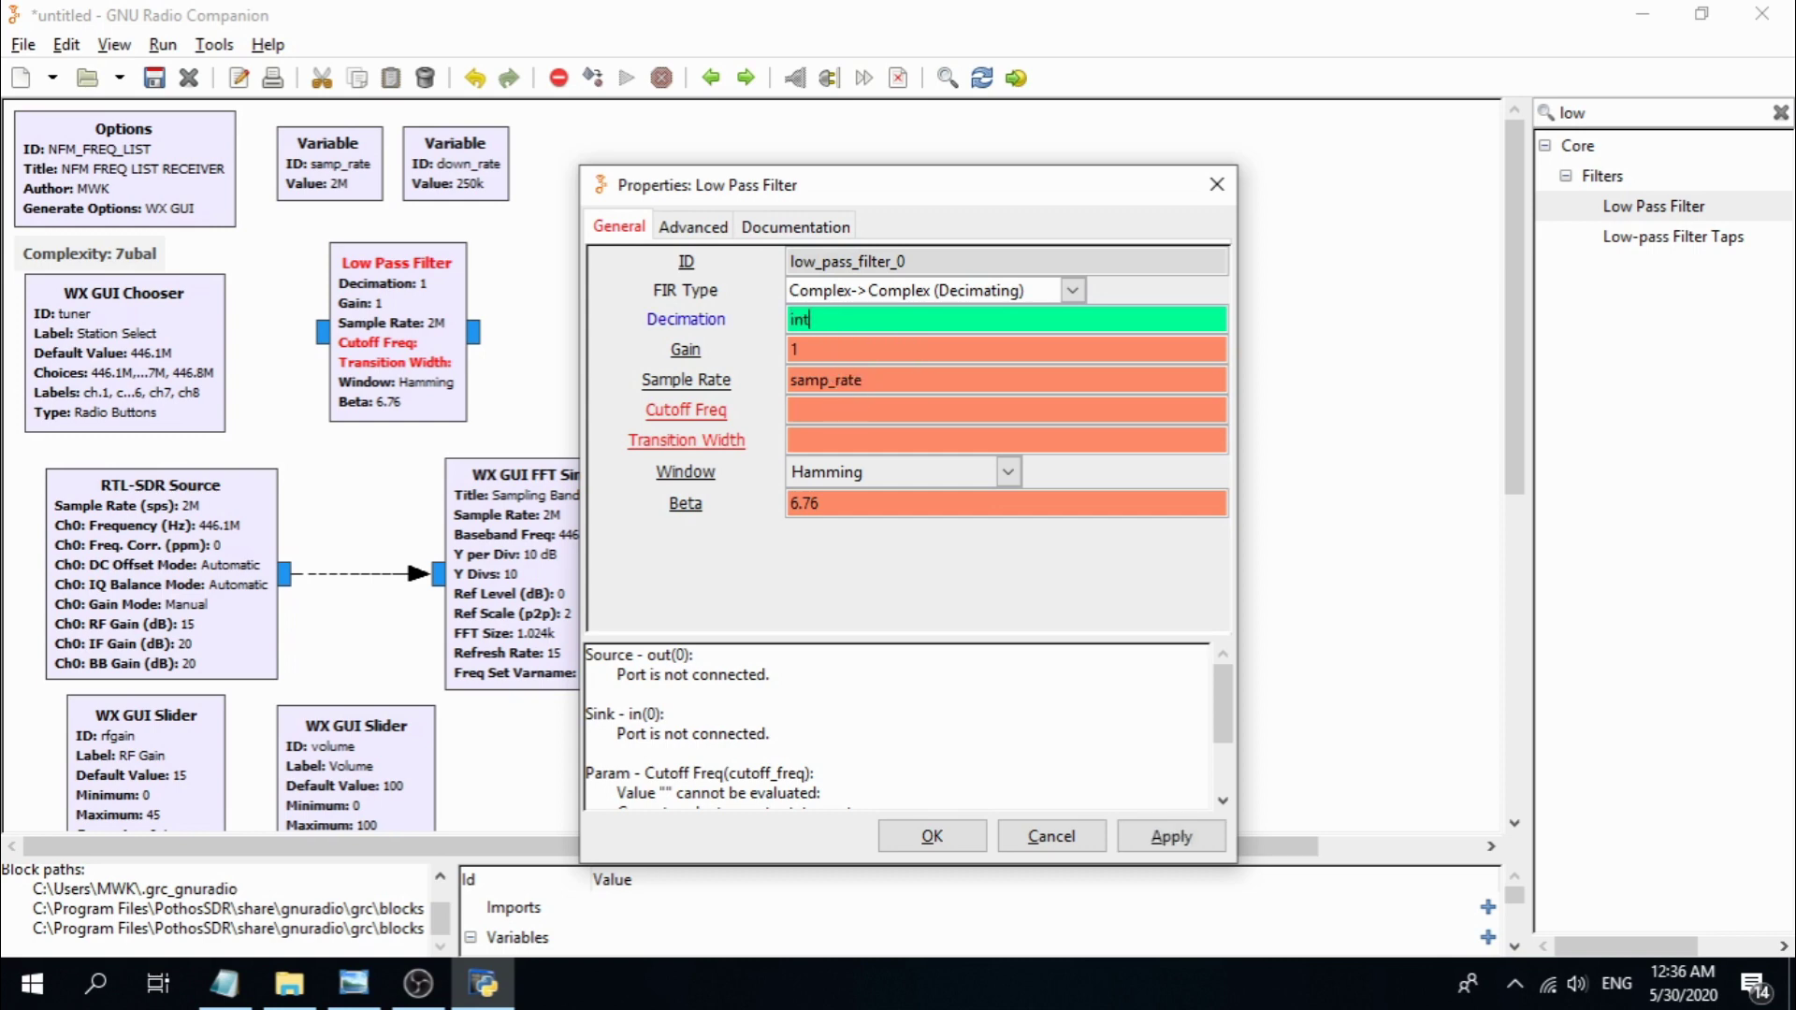
pyautogui.write('(')
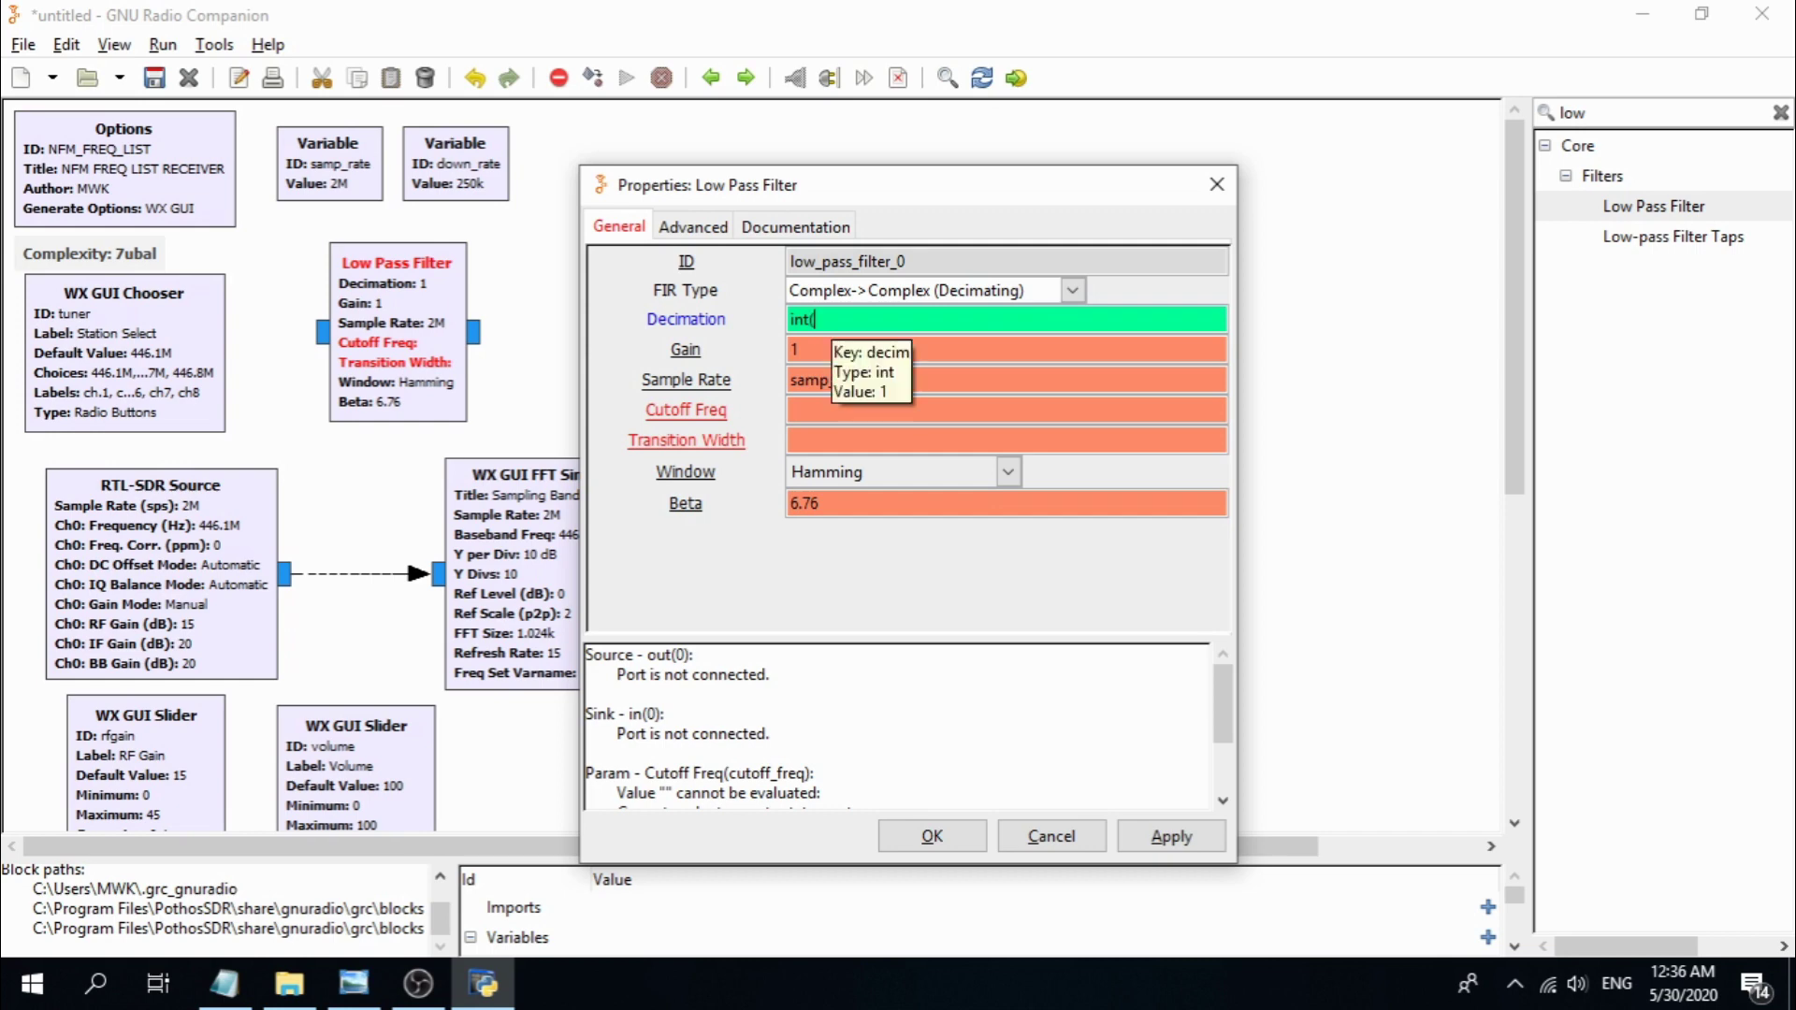
pyautogui.write('samp_rate/down_rate)')
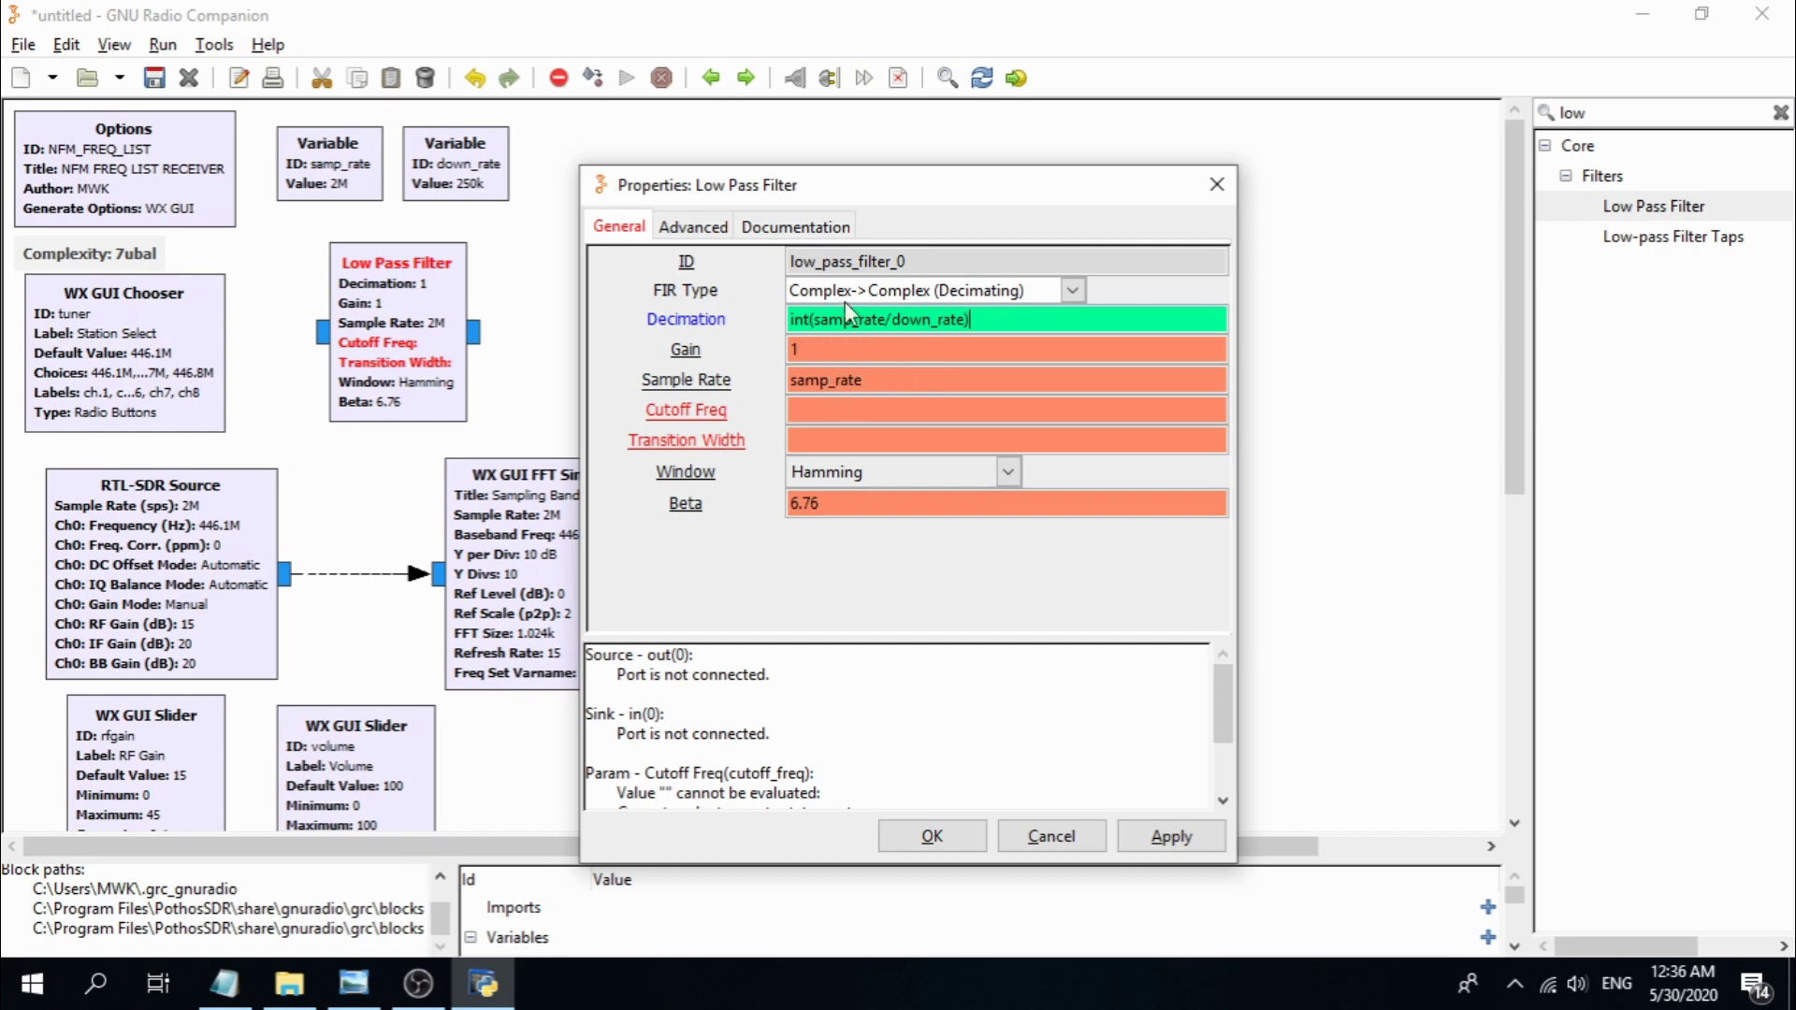
# - Set the Low Pass Filter's gain to 2, cutoff frequency to 50e3 and transition width to 10e3
pyautogui.doubleClick(822, 348)
pyautogui.write('2')
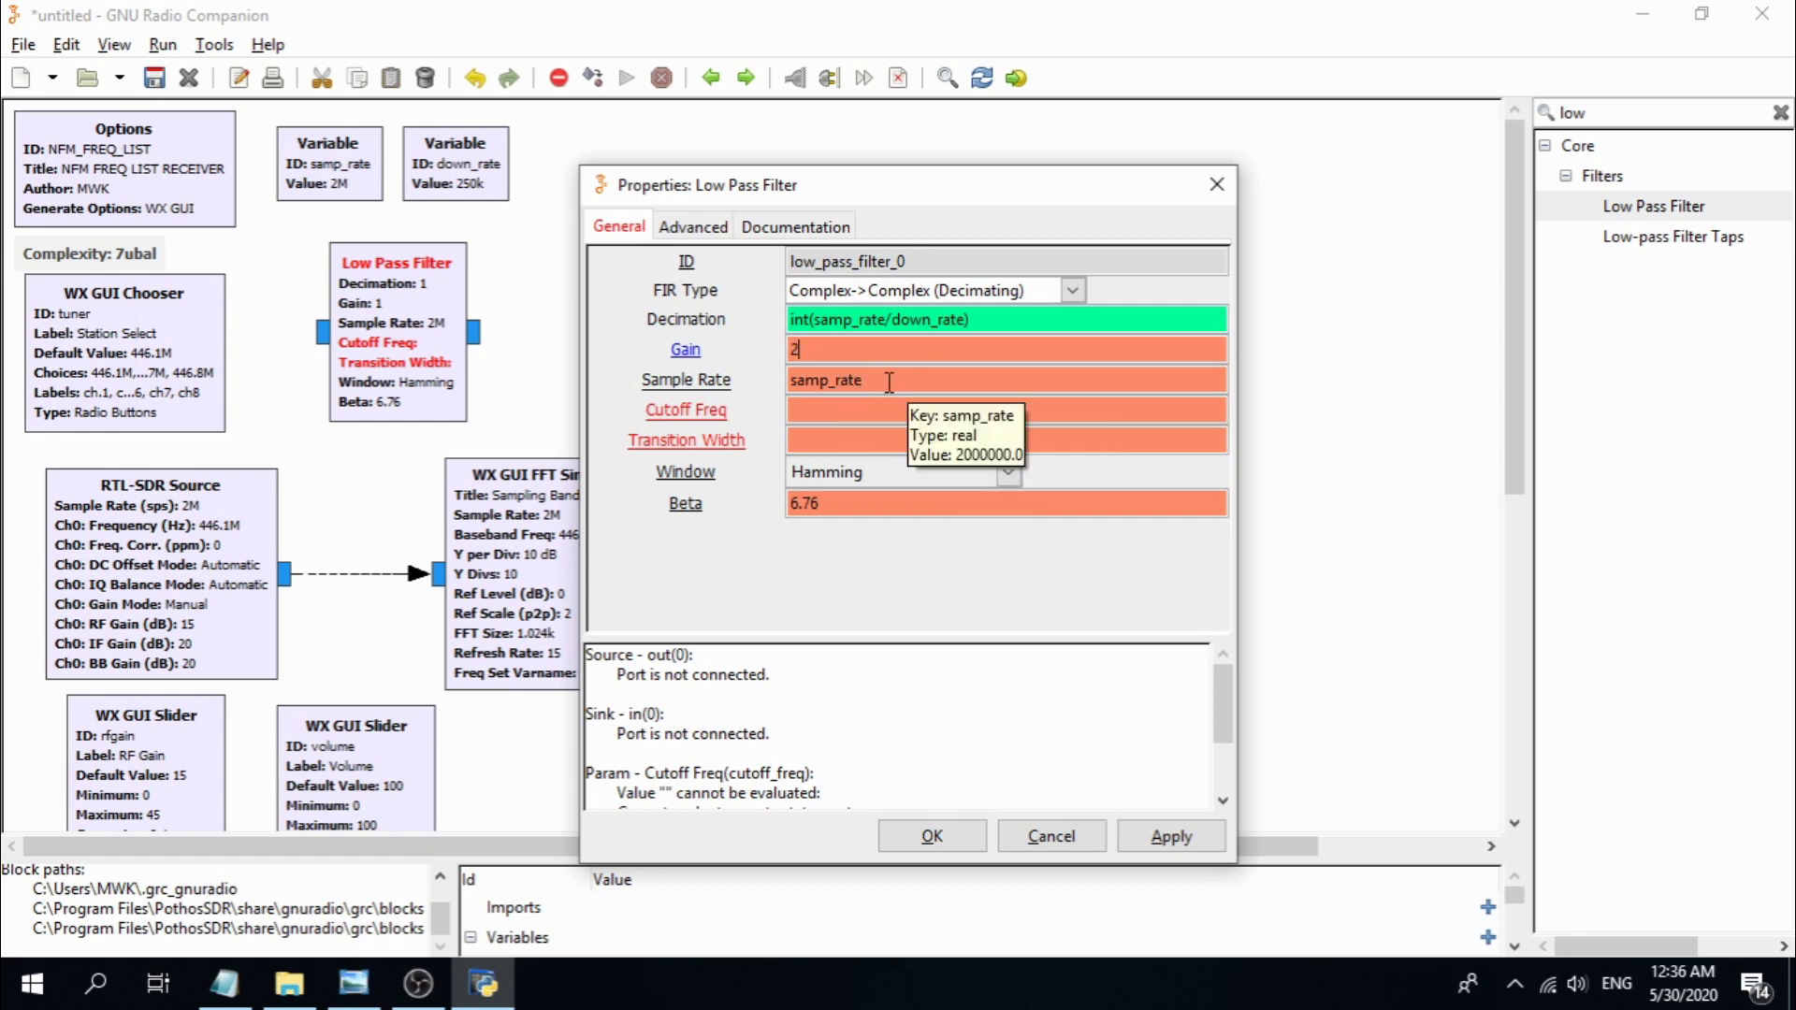
pyautogui.click(817, 410)
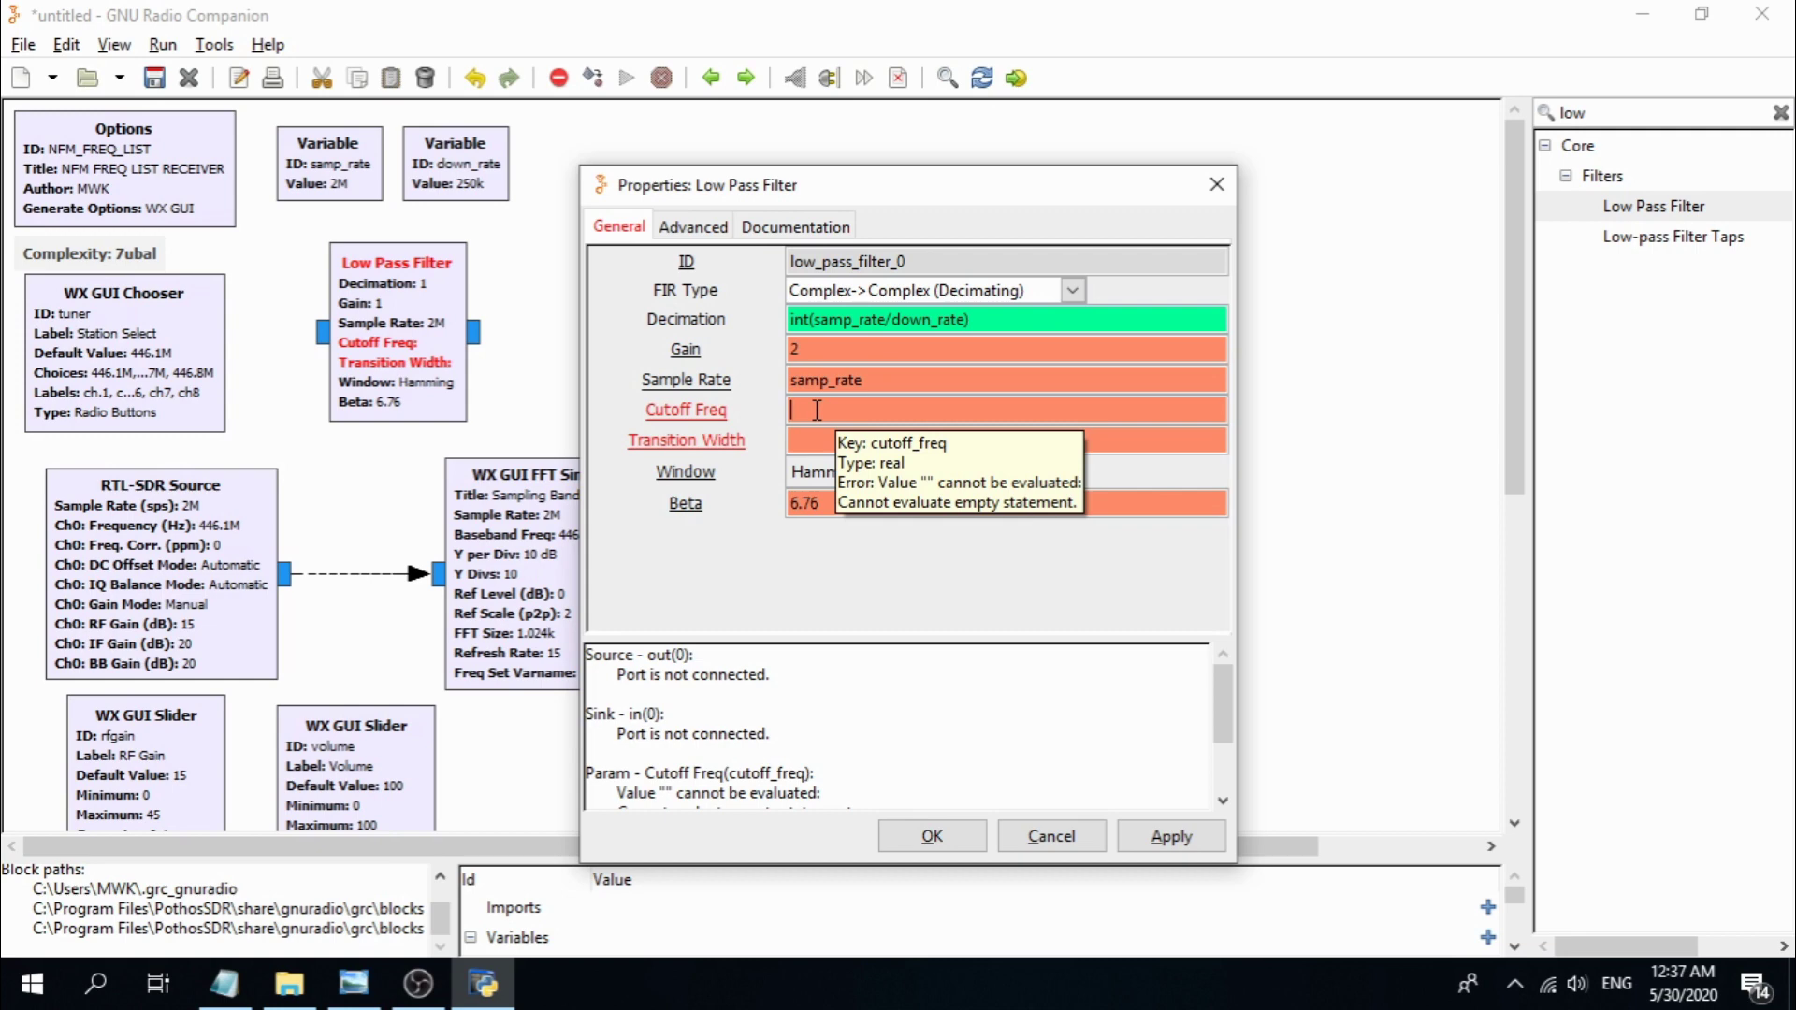
pyautogui.write('50e3')
pyautogui.click(828, 443)
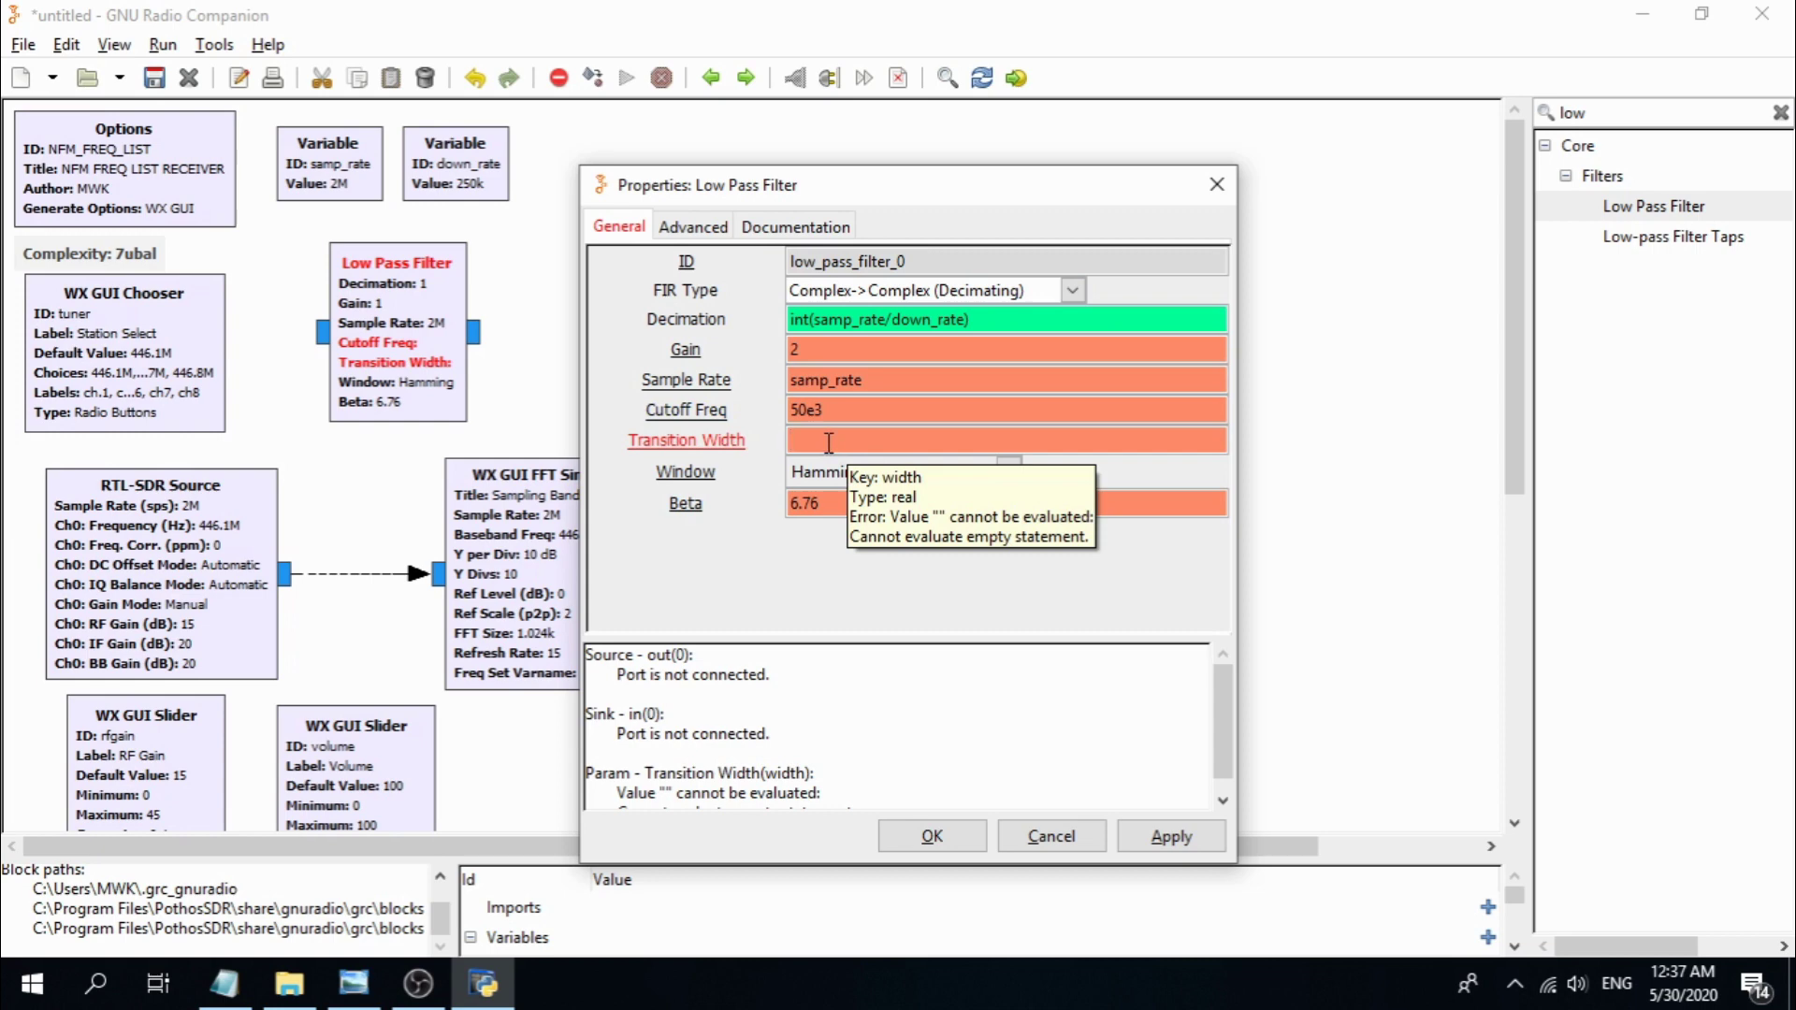
pyautogui.write('10')
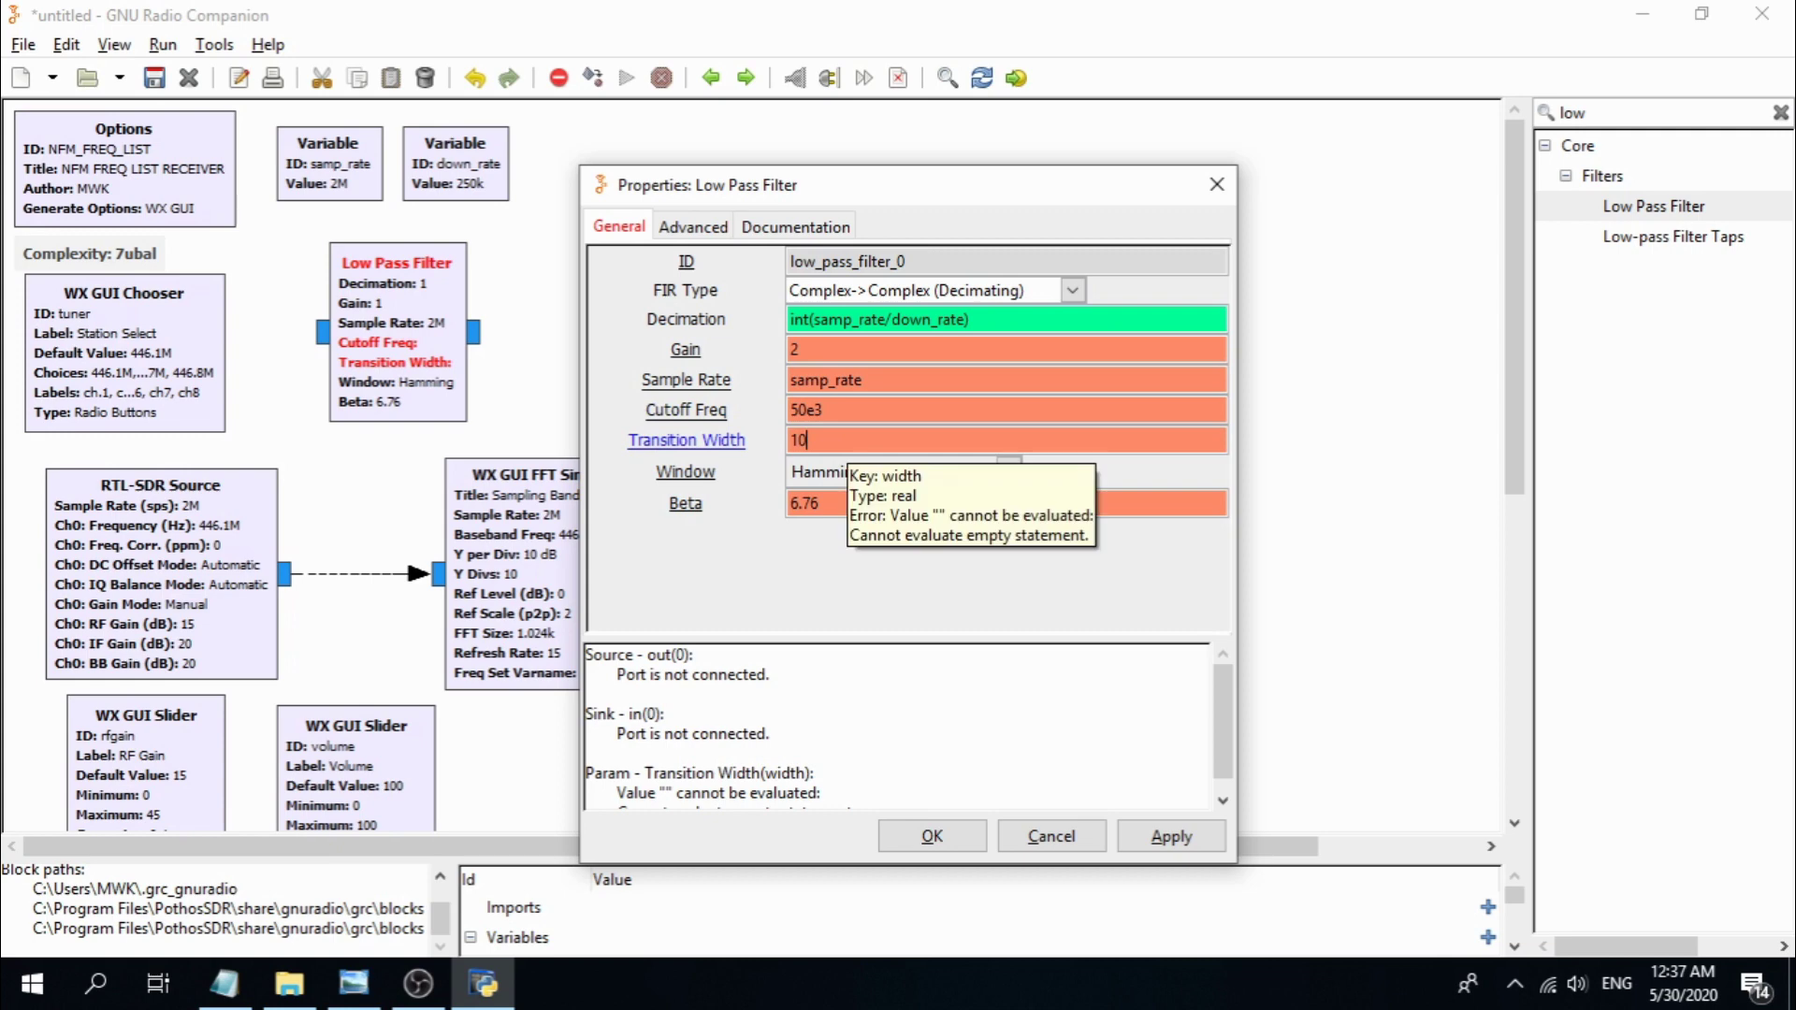
pyautogui.write('e3')
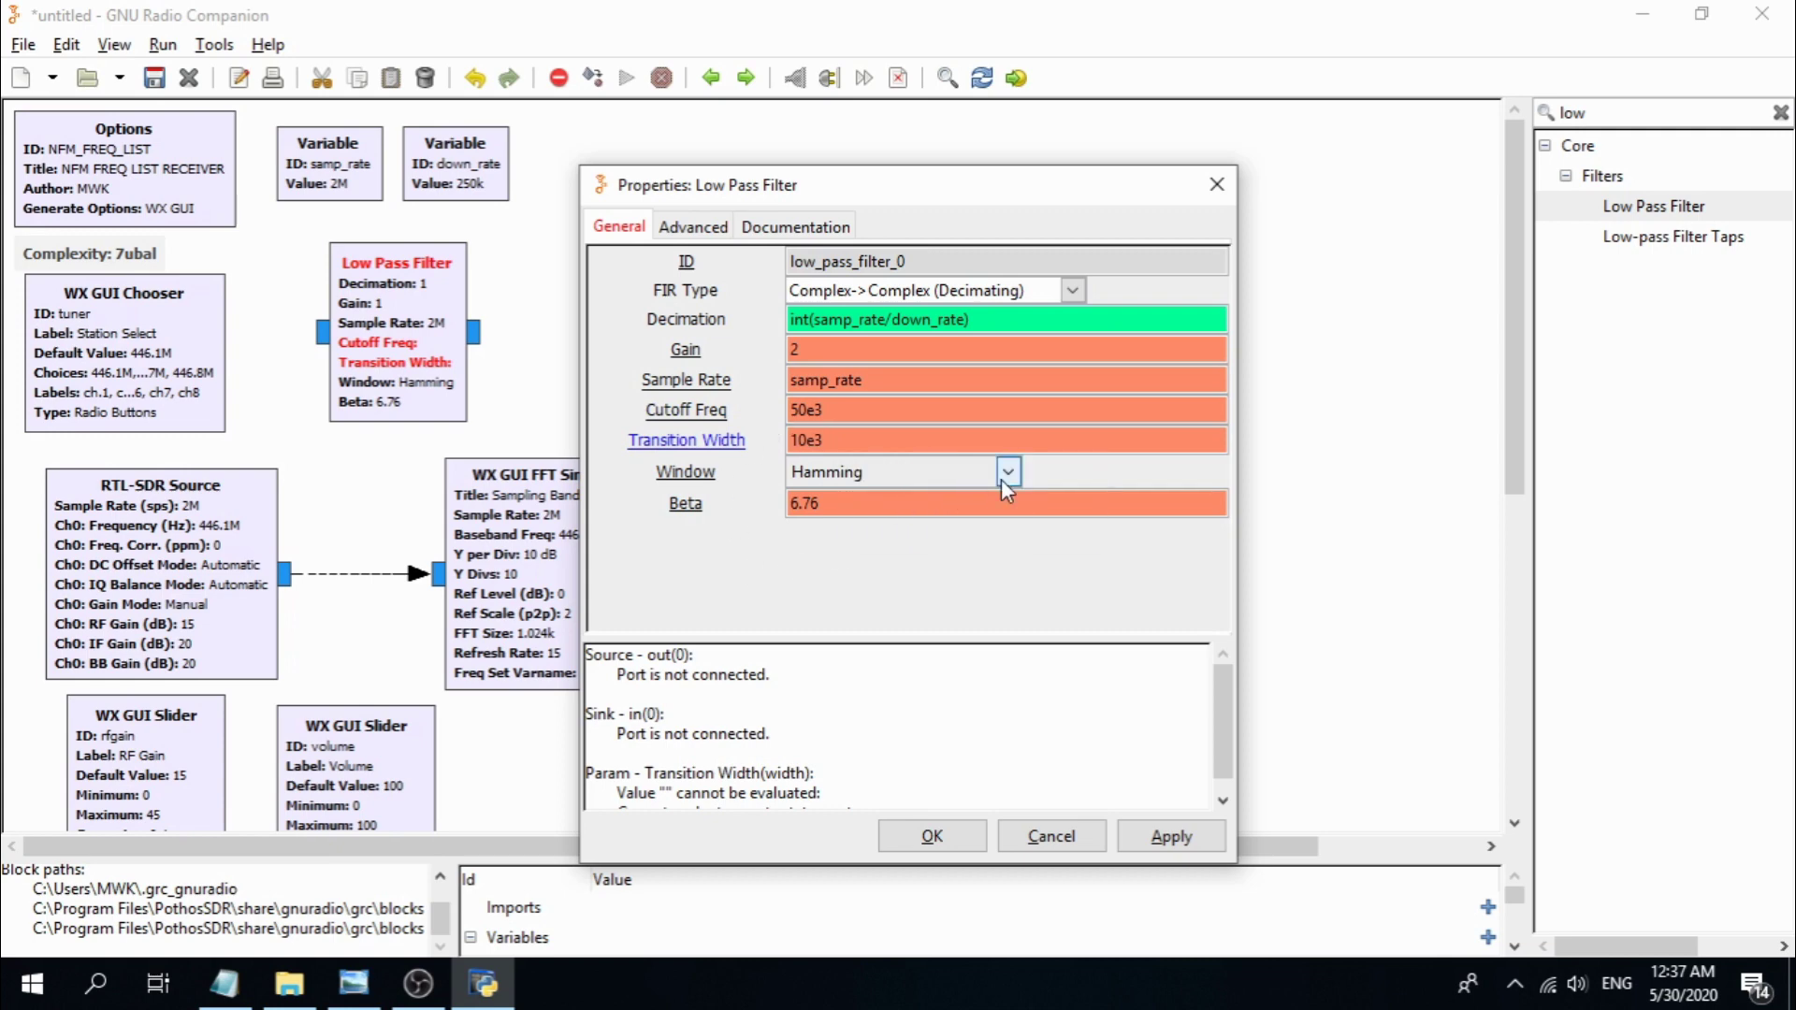
# - Choose the Kaiser window for the Low Pass Filter, accept the properties and nudge the block slightly to the right
pyautogui.click(1007, 473)
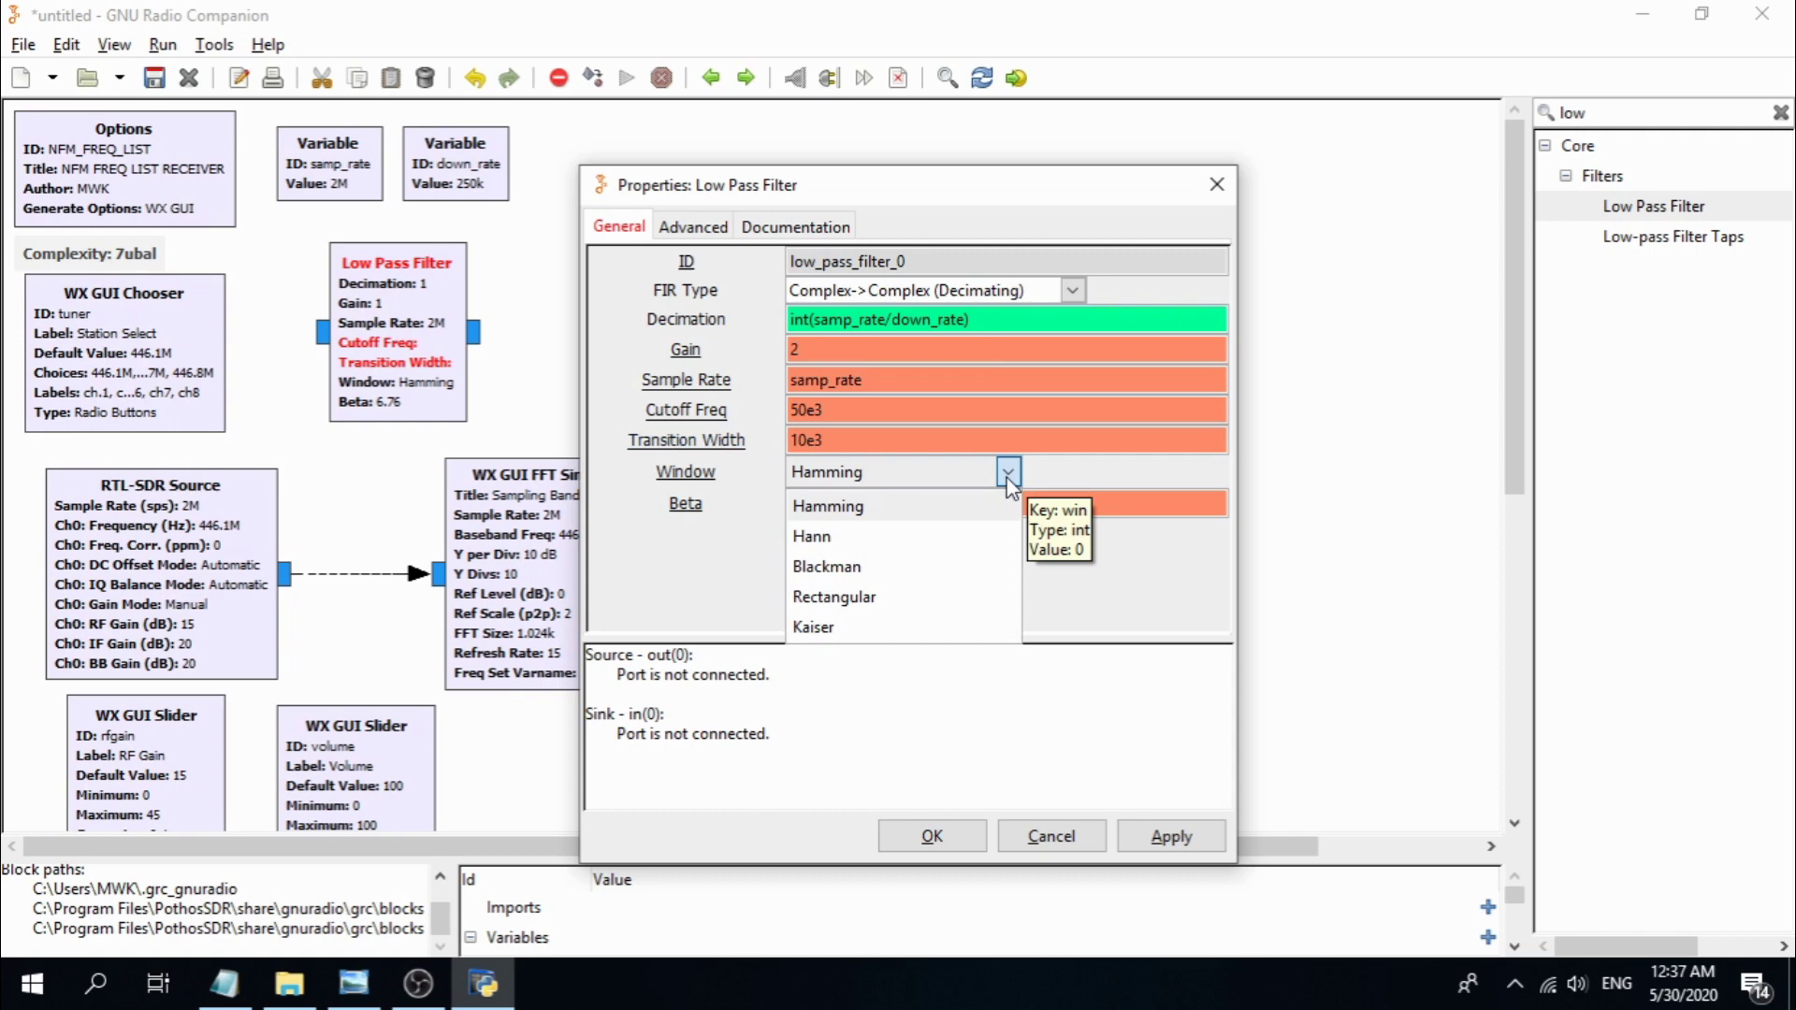
pyautogui.click(837, 628)
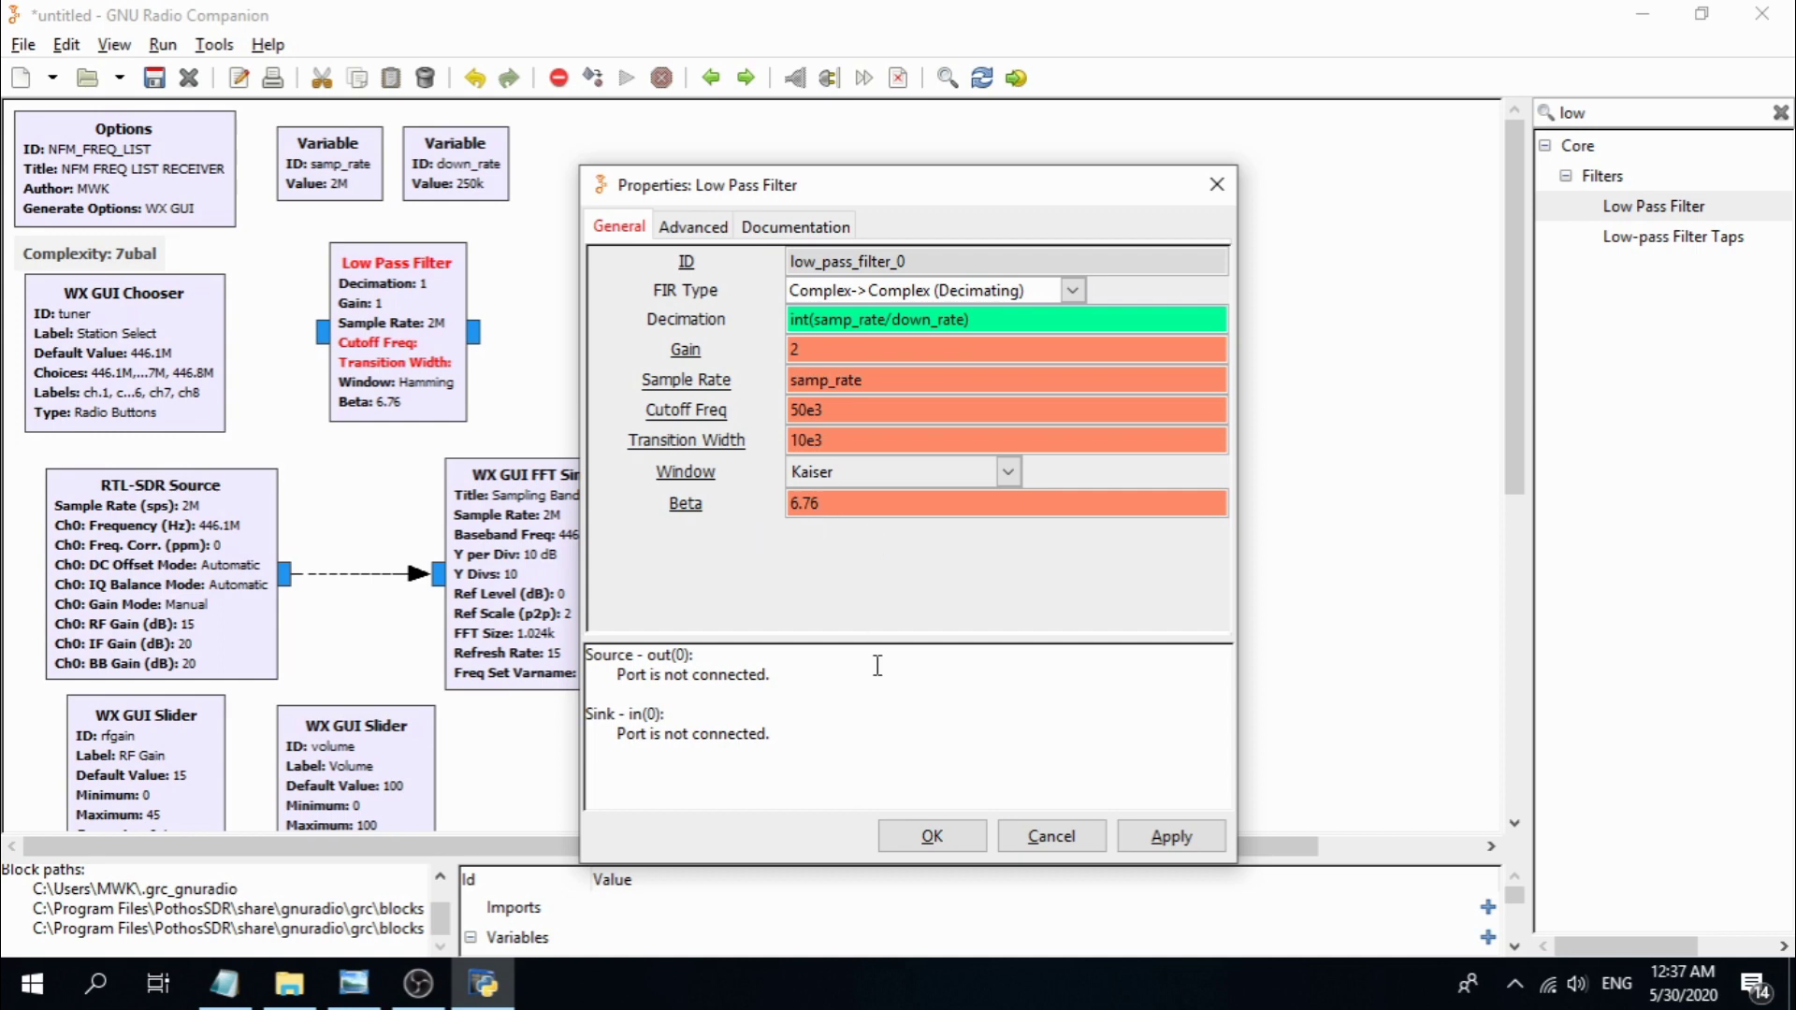
pyautogui.click(906, 838)
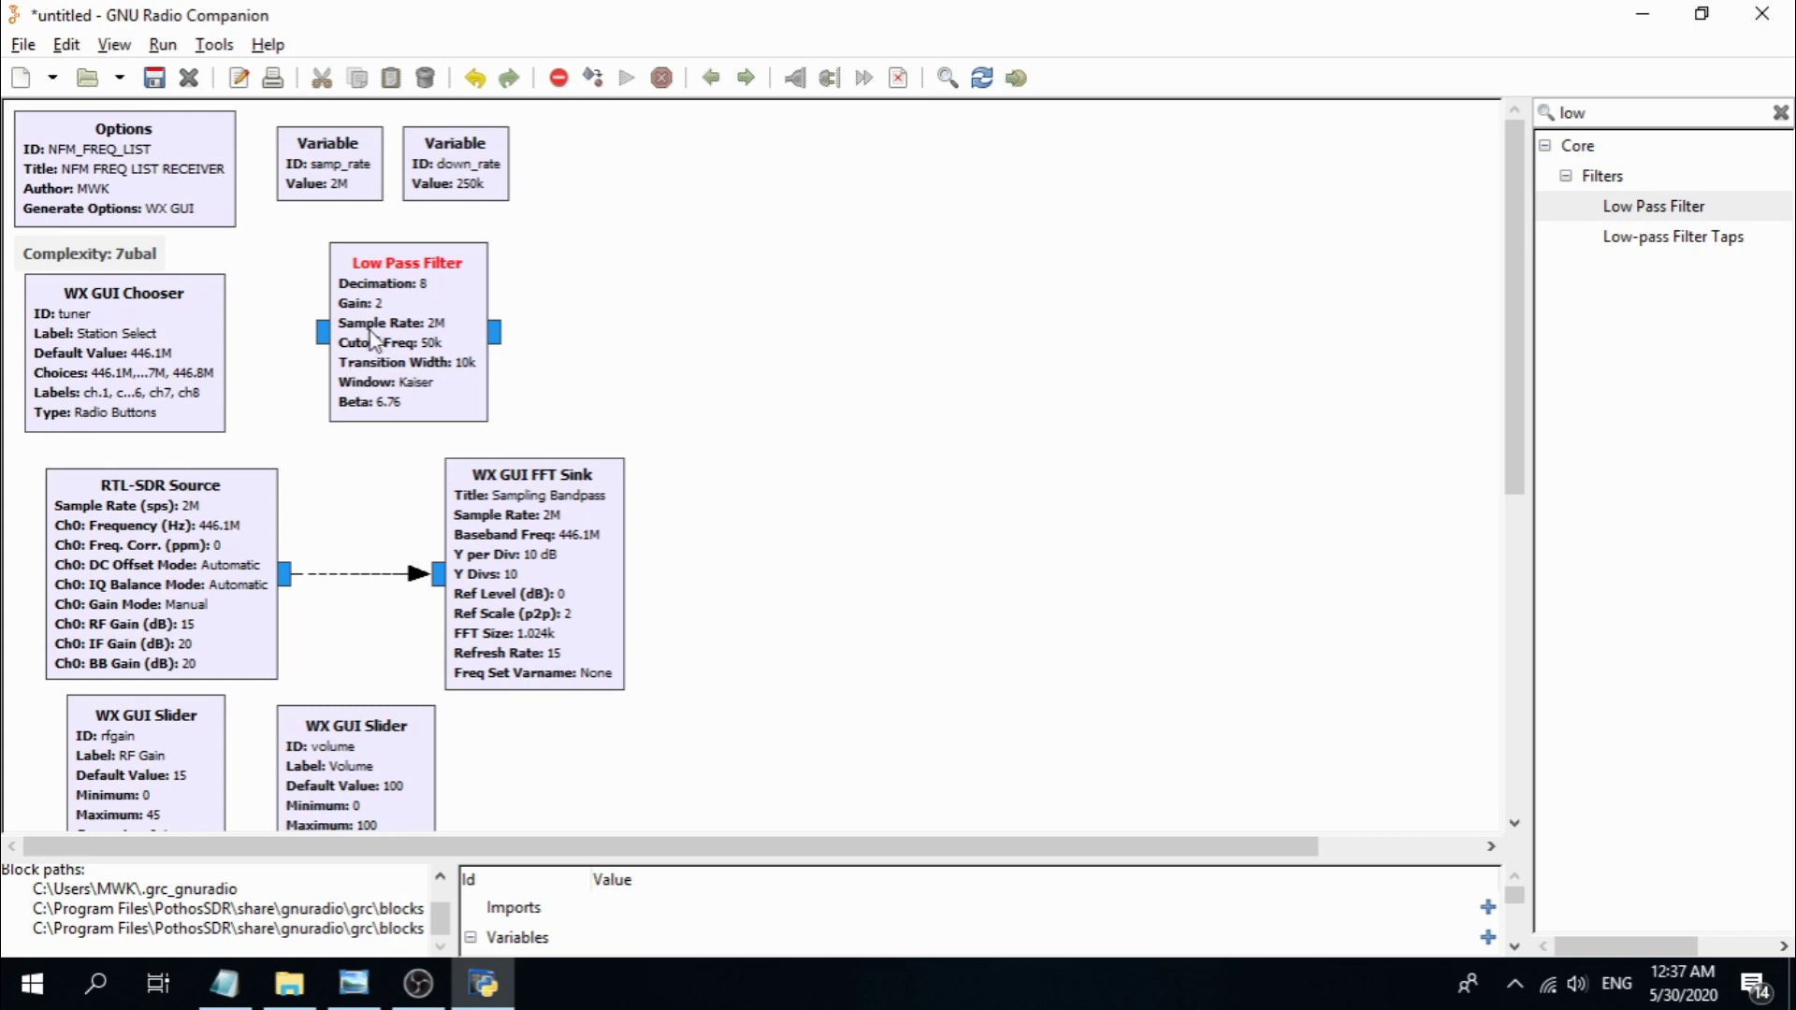
pyautogui.moveTo(383, 336); pyautogui.dragTo(393, 337)
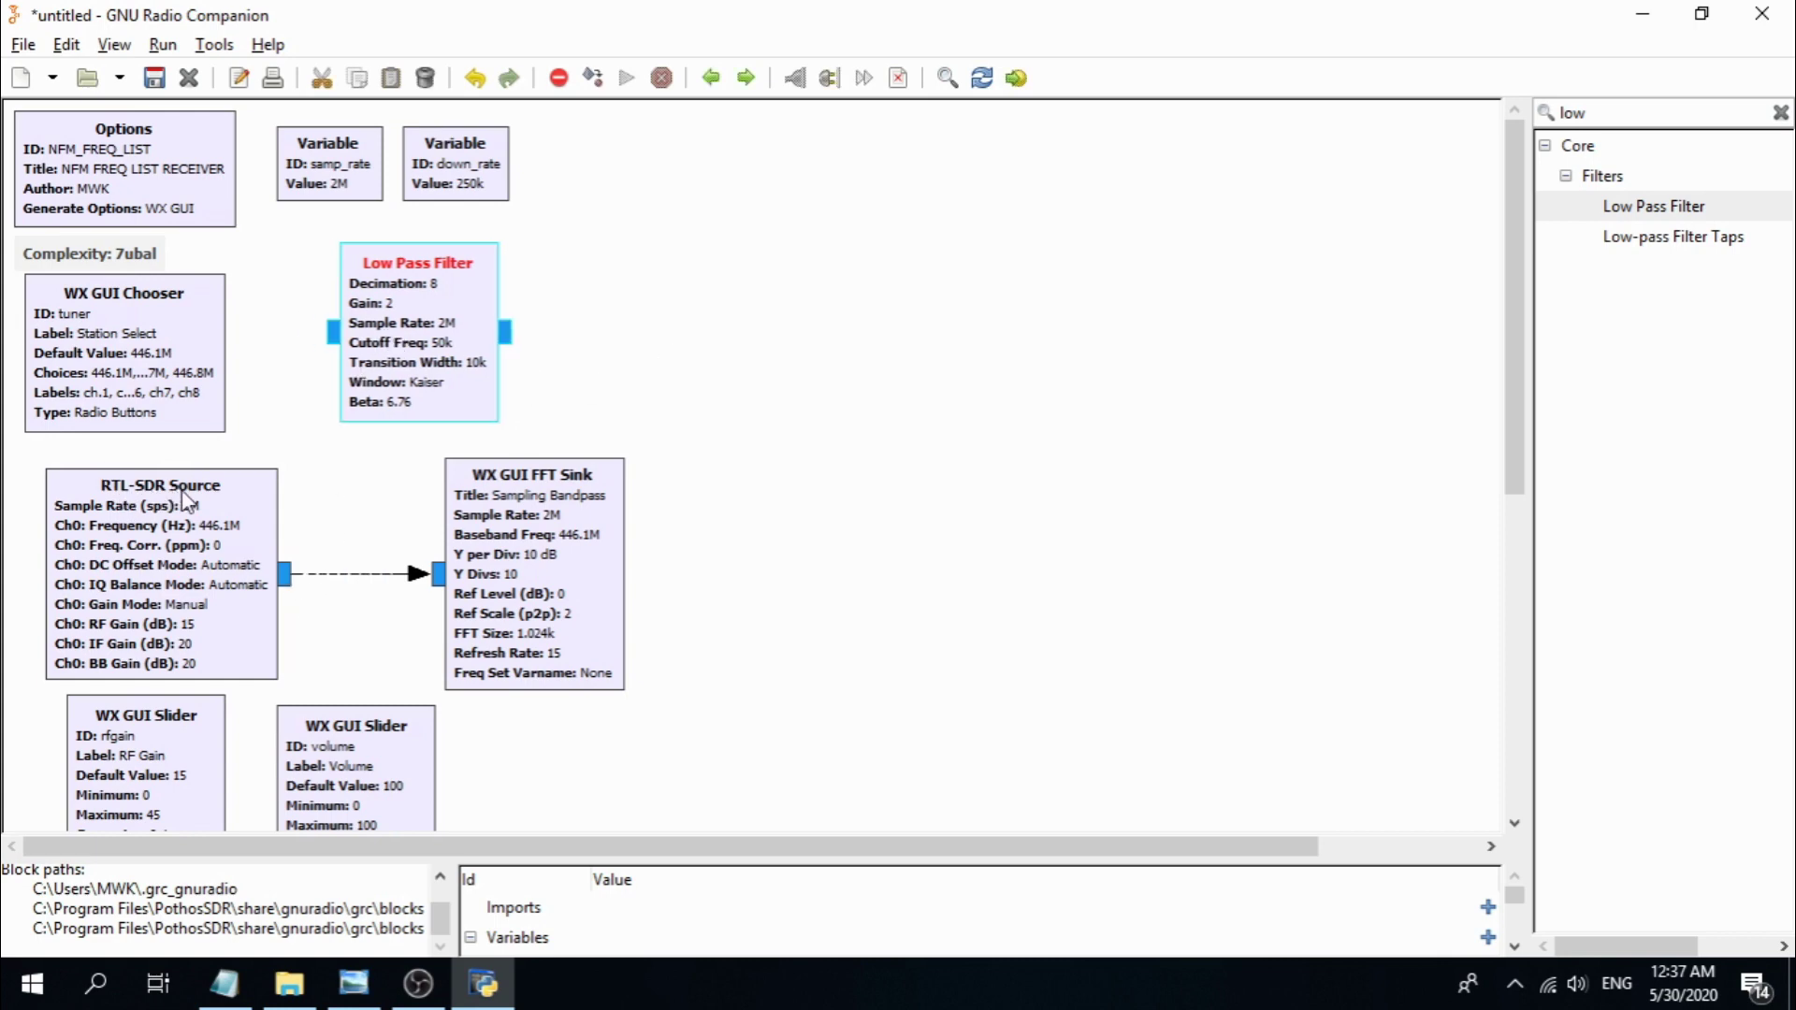
# - Connect the RTL-SDR Source output to the Low Pass Filter input and shift the filter block slightly to the right
pyautogui.click(290, 574)
pyautogui.click(332, 333)
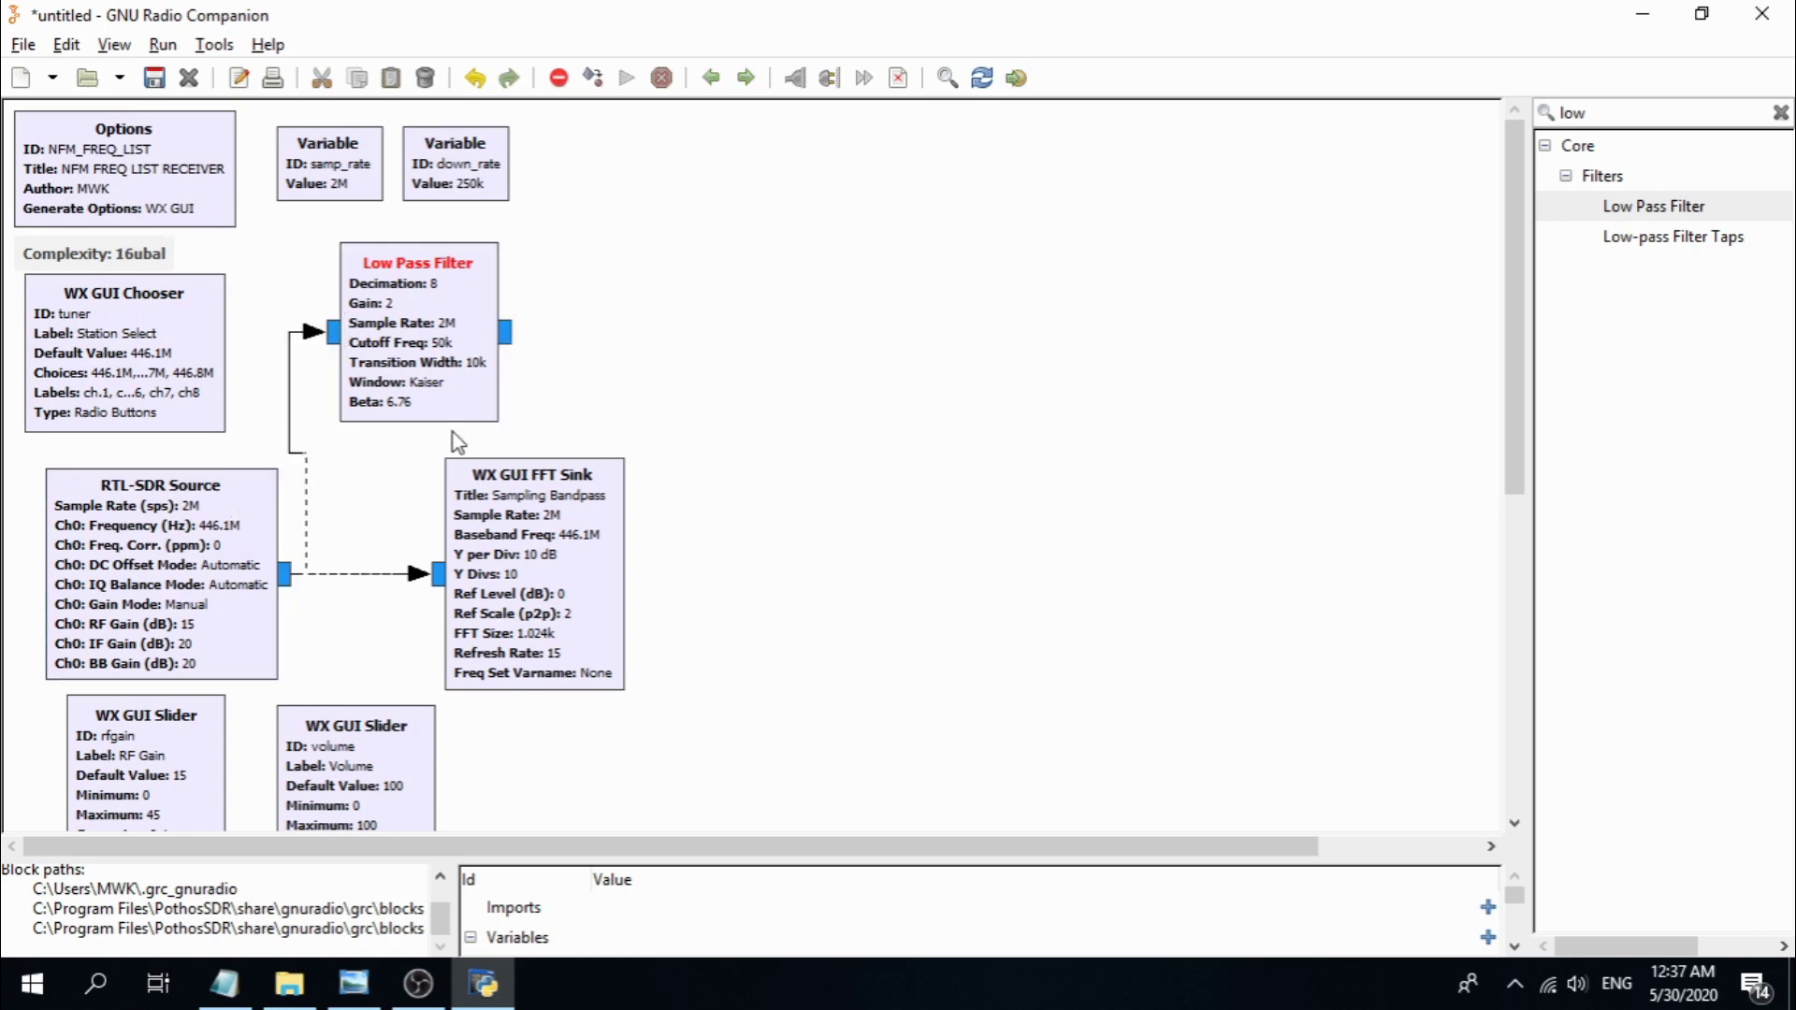
pyautogui.moveTo(416, 363); pyautogui.dragTo(439, 362)
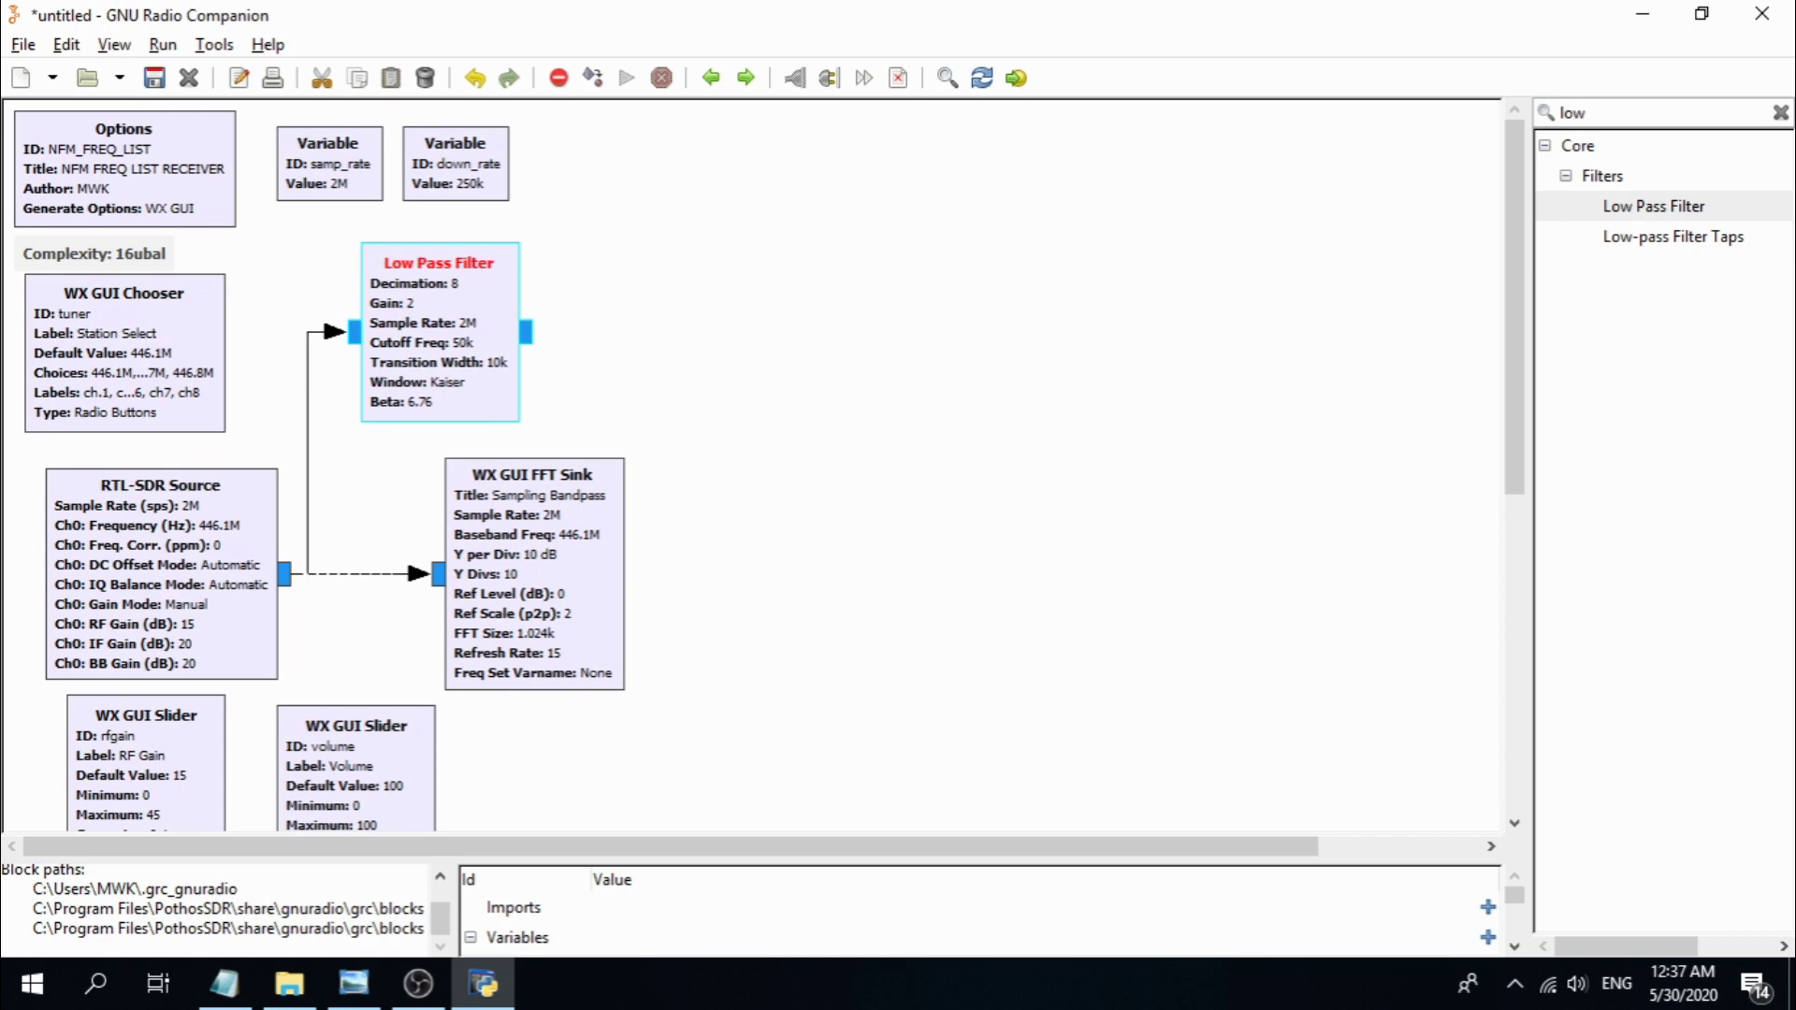
# - Find and add a Simple Squelch block, and place it to the right of the Low Pass Filter, level with its output
pyautogui.hotkey('alt', 'Tab')
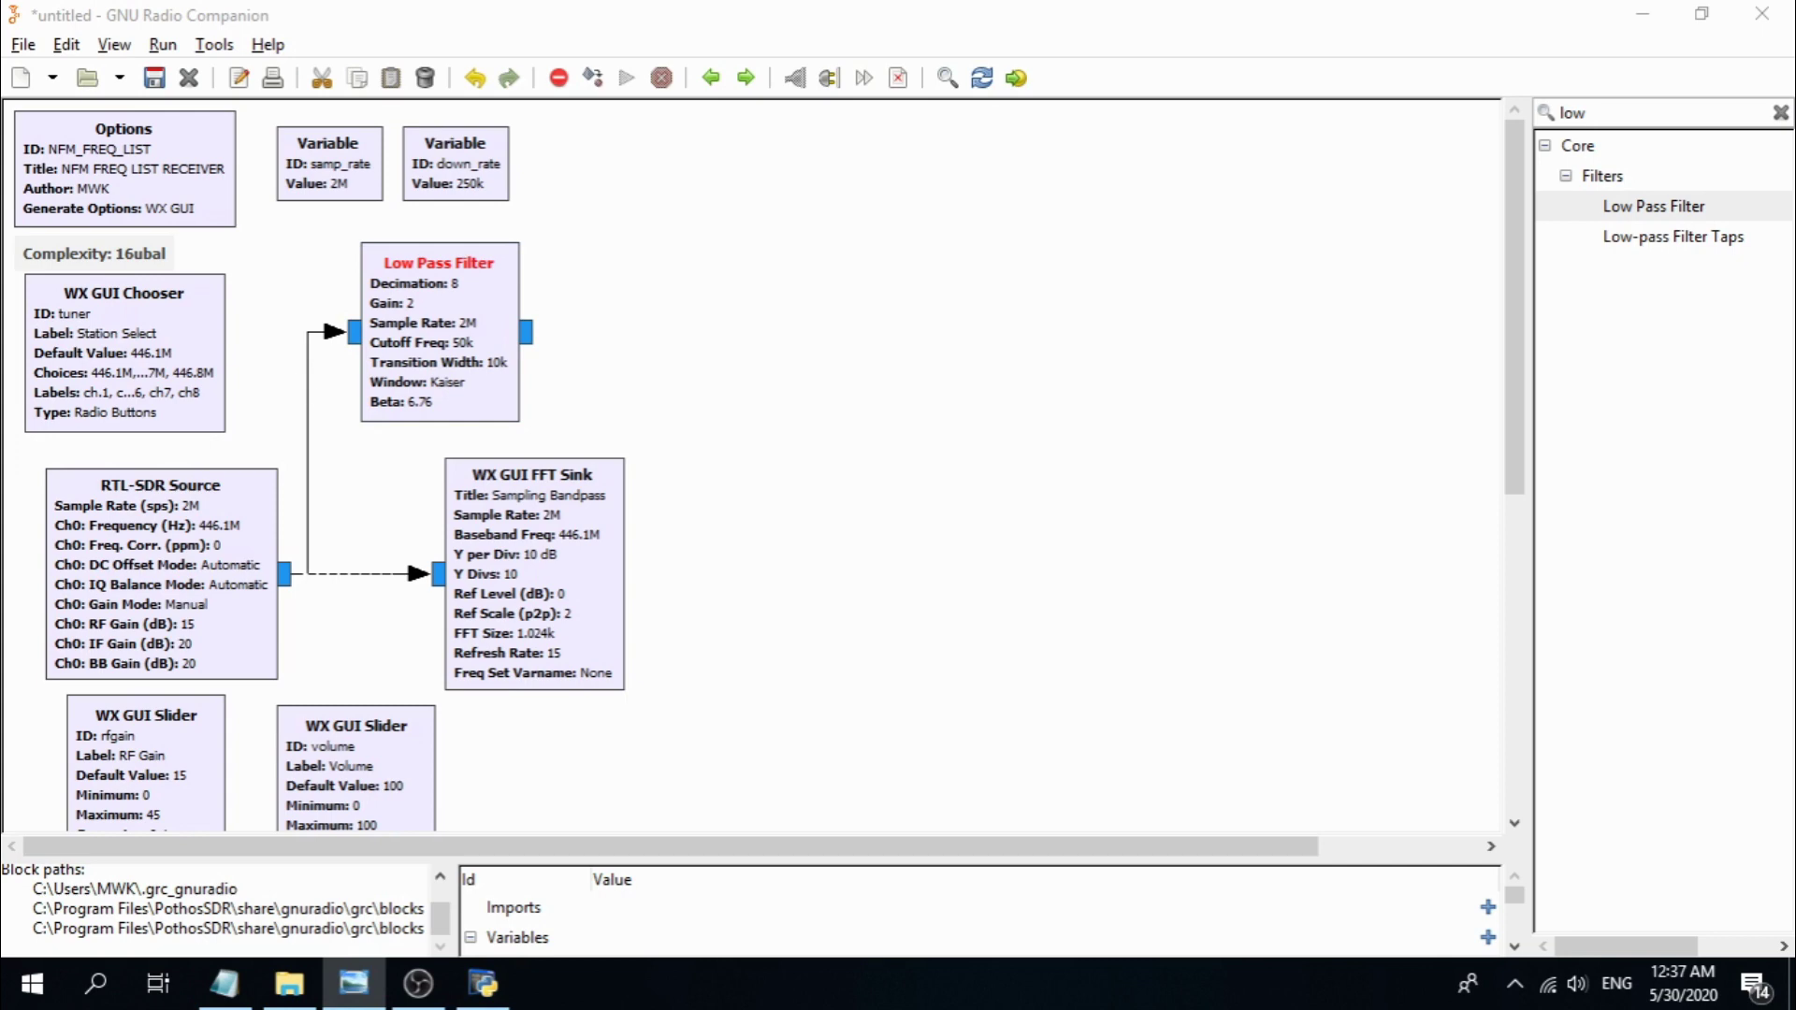
pyautogui.click(1603, 110)
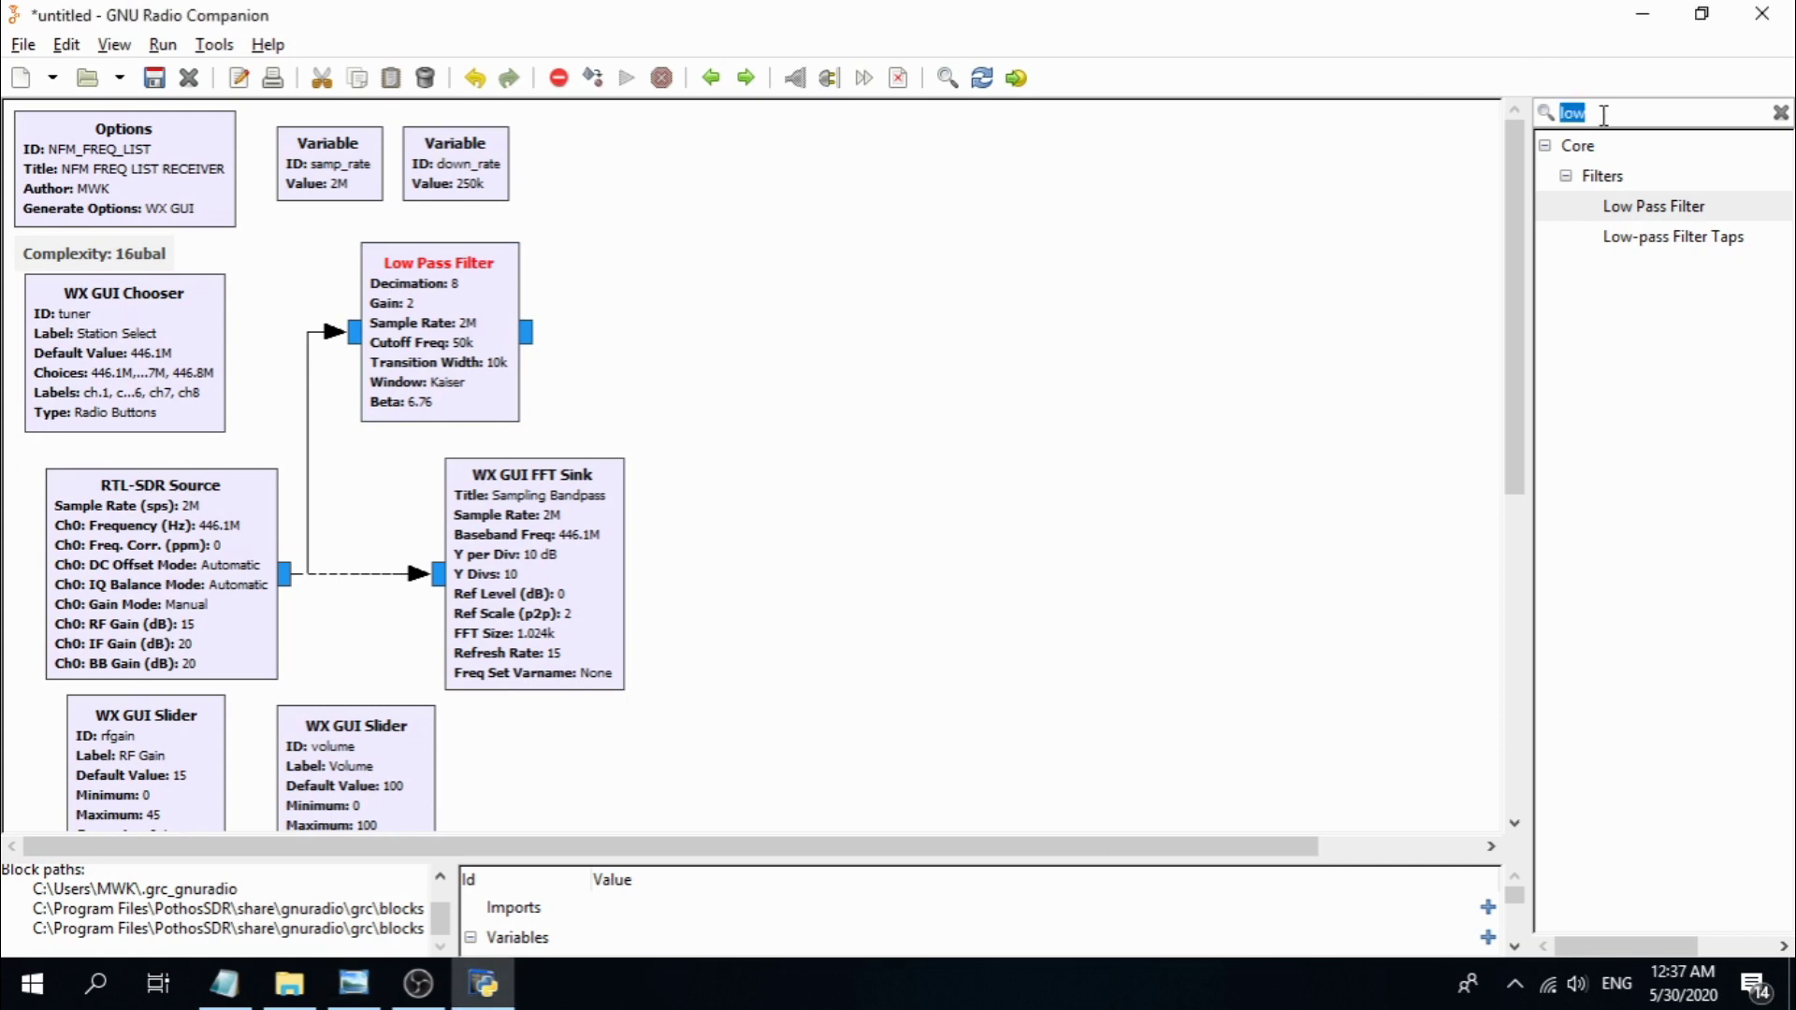
pyautogui.write('simple')
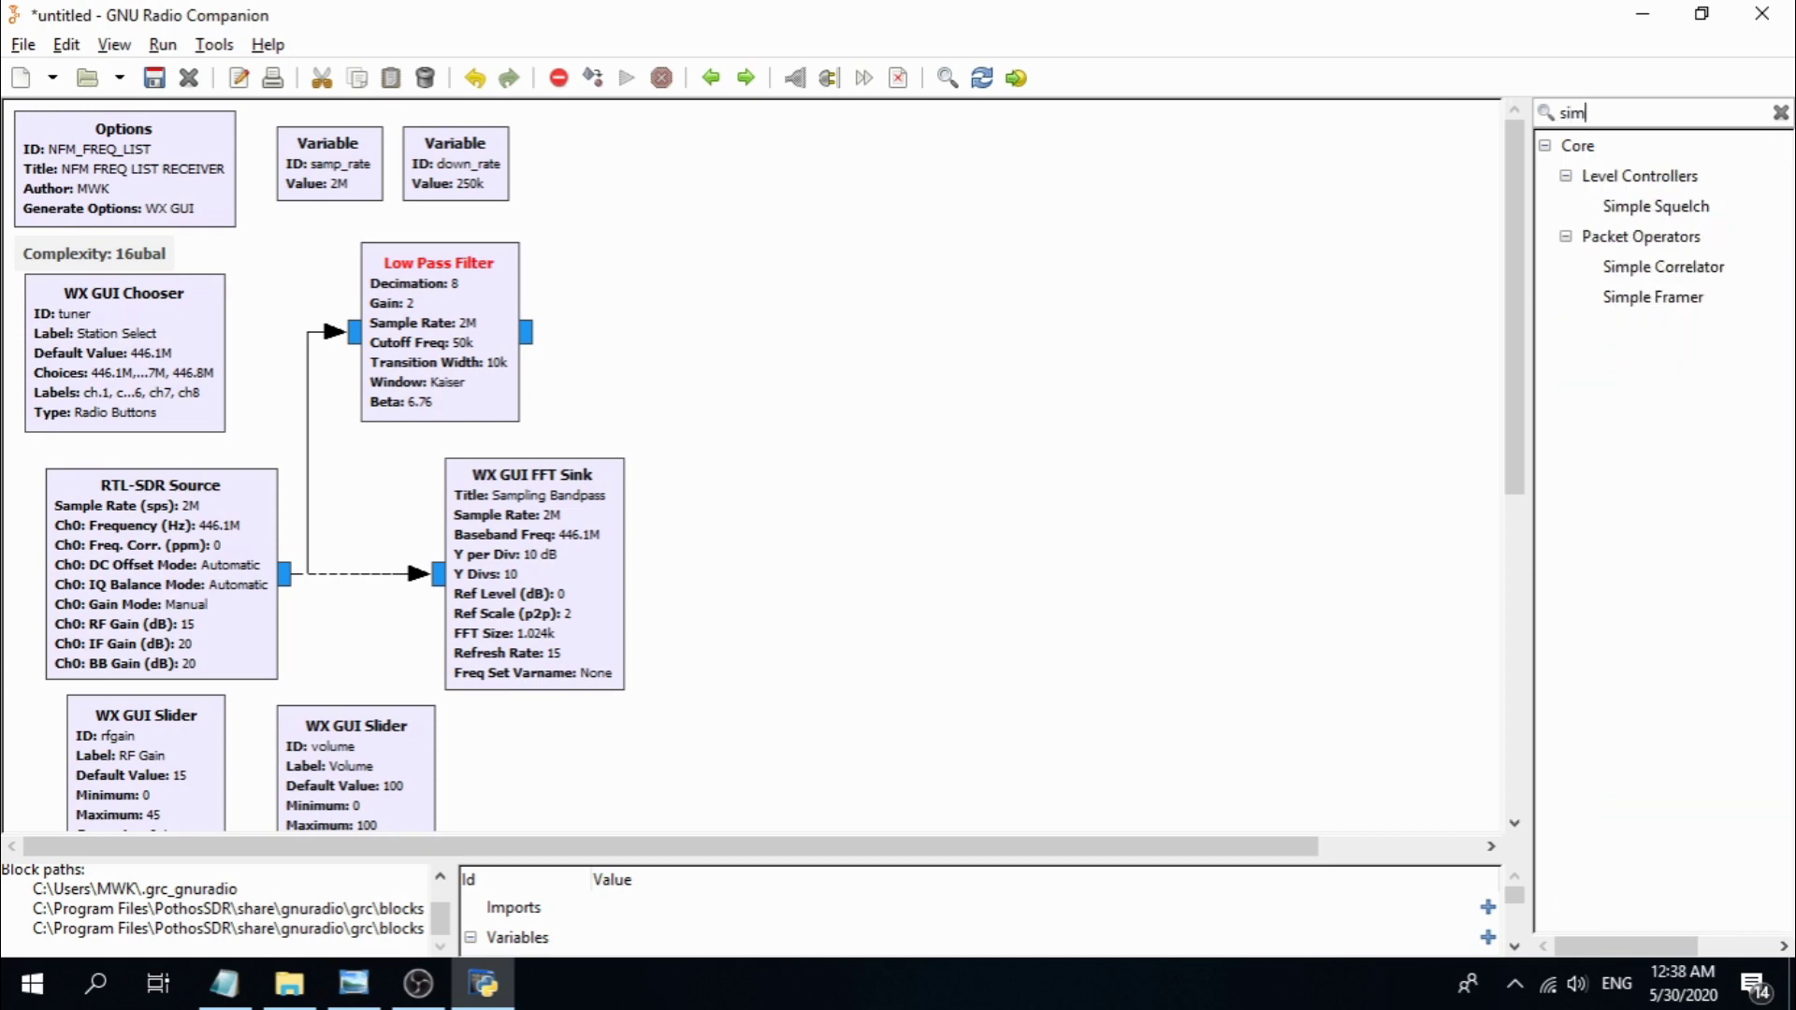
pyautogui.doubleClick(1679, 207)
pyautogui.moveTo(552, 367); pyautogui.dragTo(654, 342)
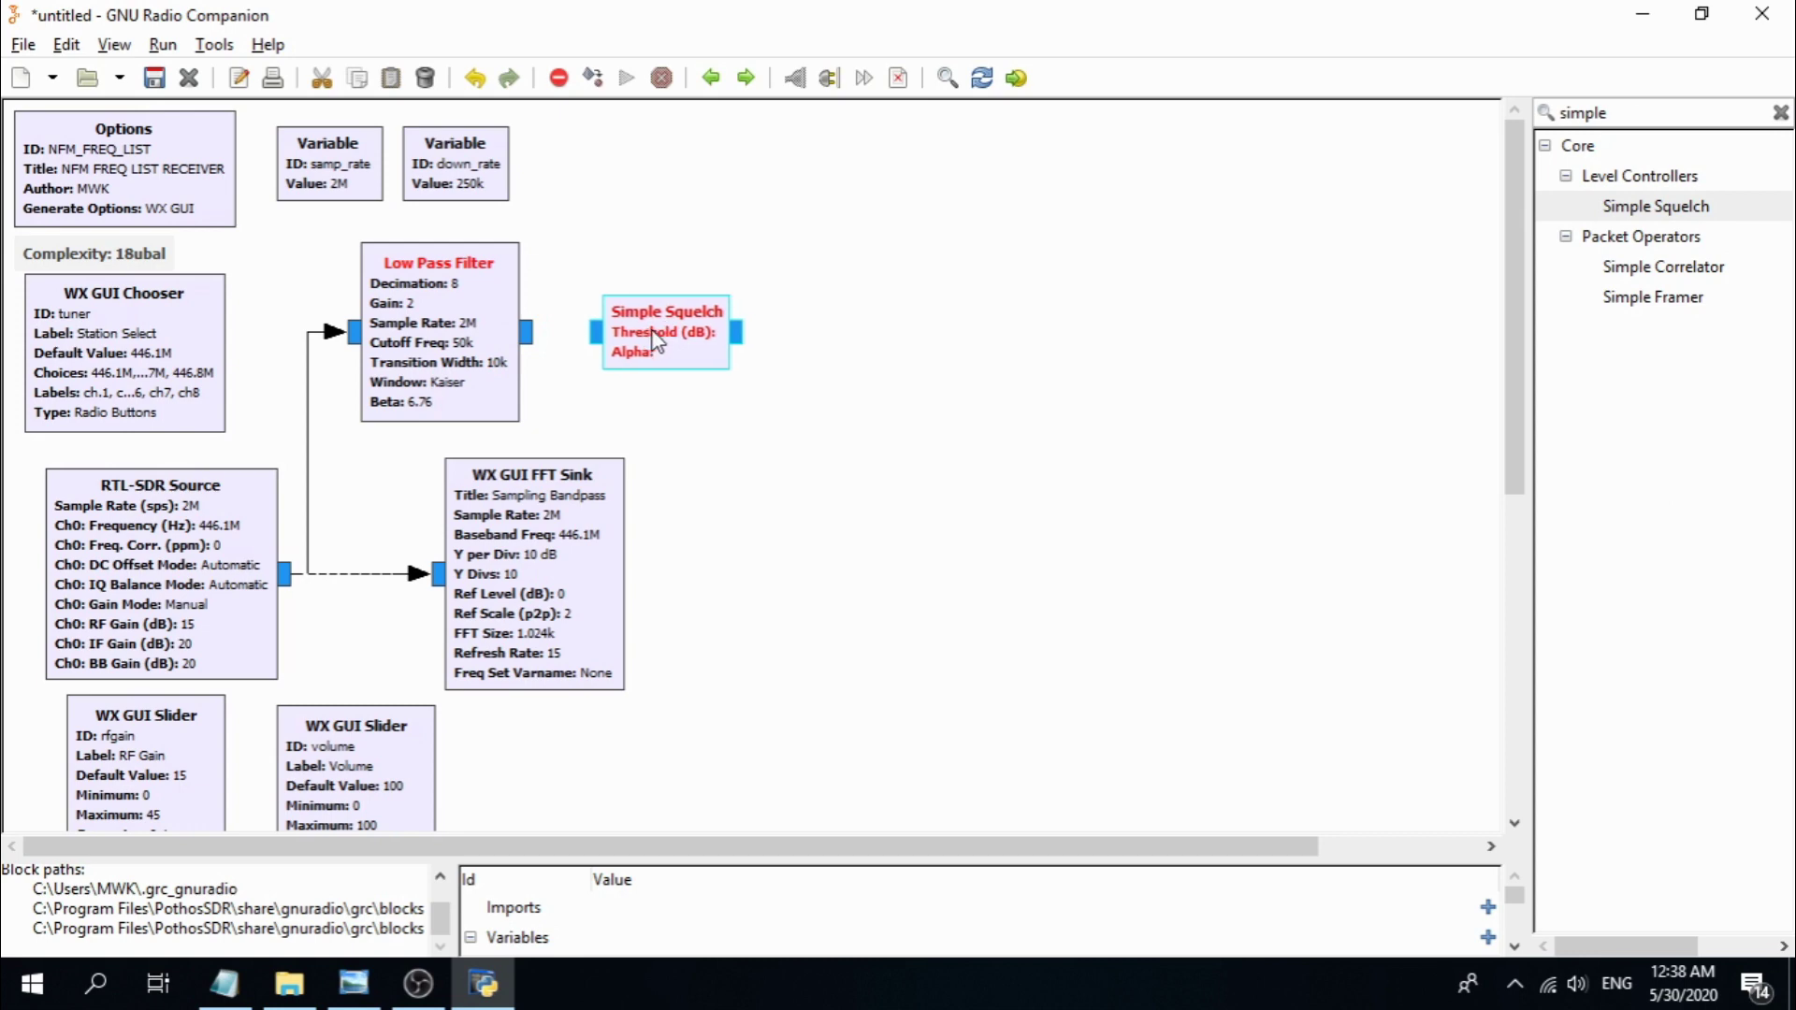
# - Set the Simple Squelch threshold to -30 dB and alpha to 1e-4, and connect the Low Pass Filter output to its input
pyautogui.doubleClick(655, 339)
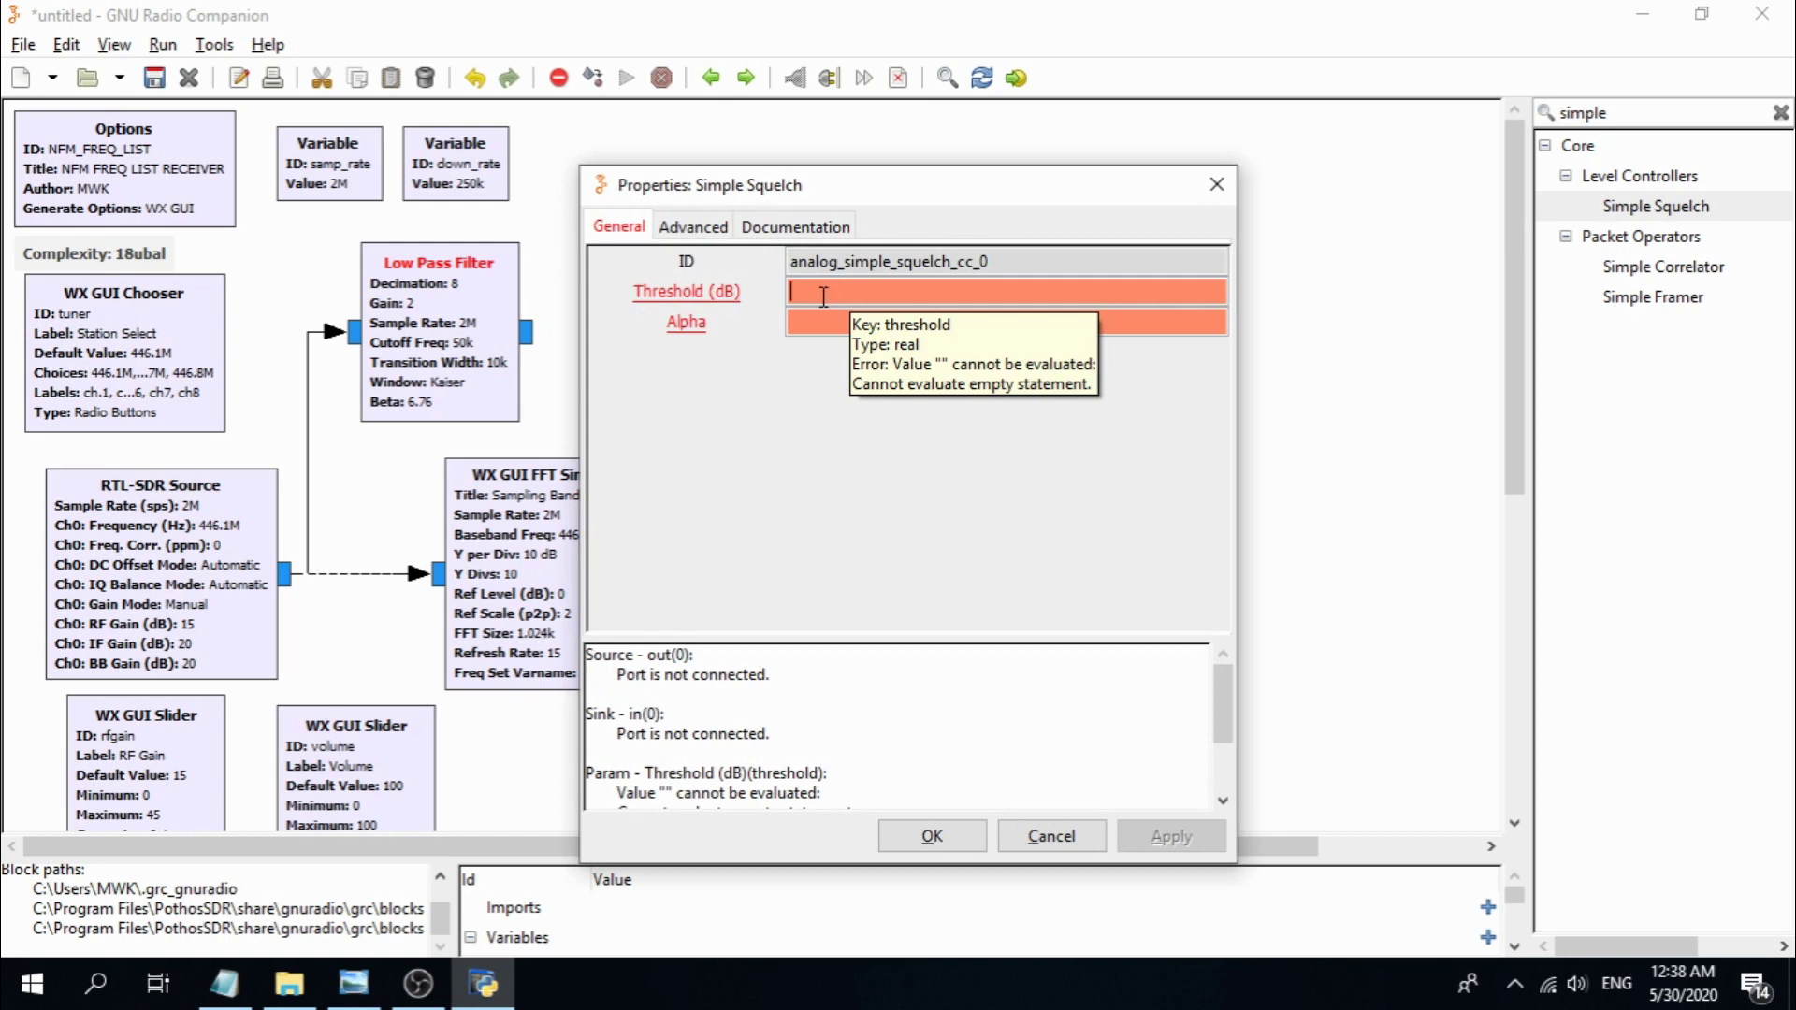
pyautogui.write('-30')
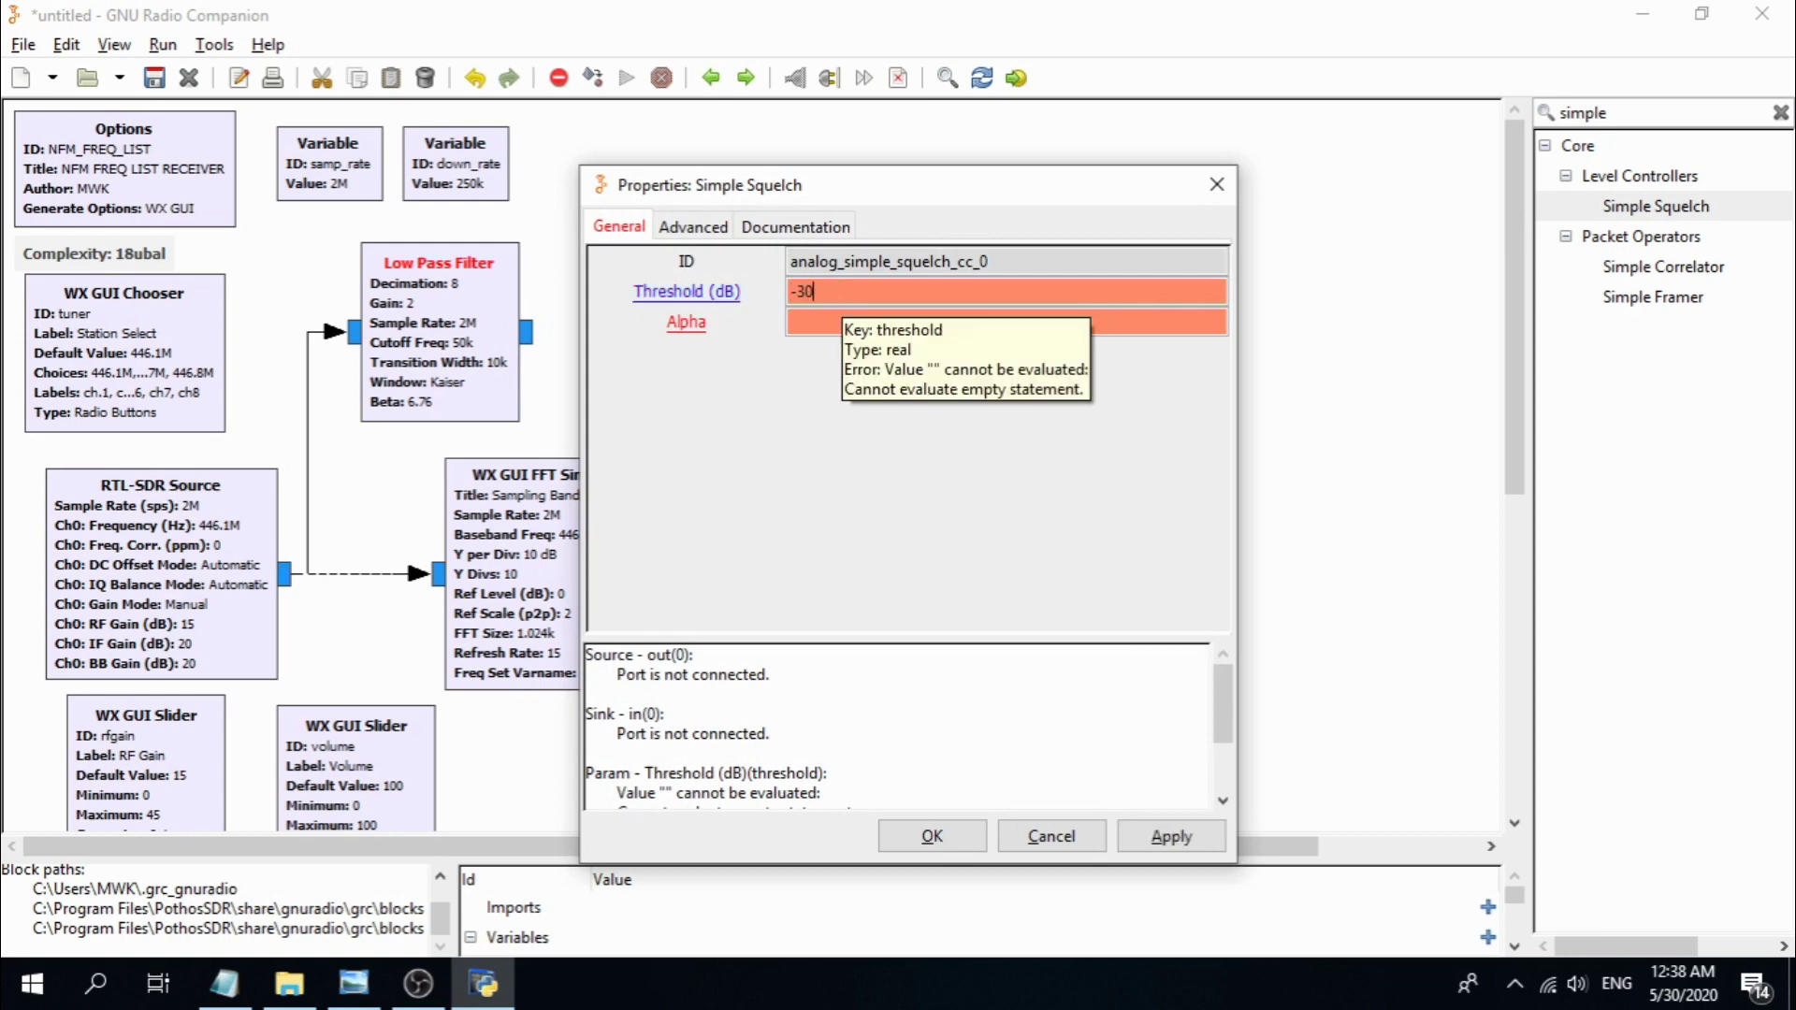
pyautogui.click(822, 319)
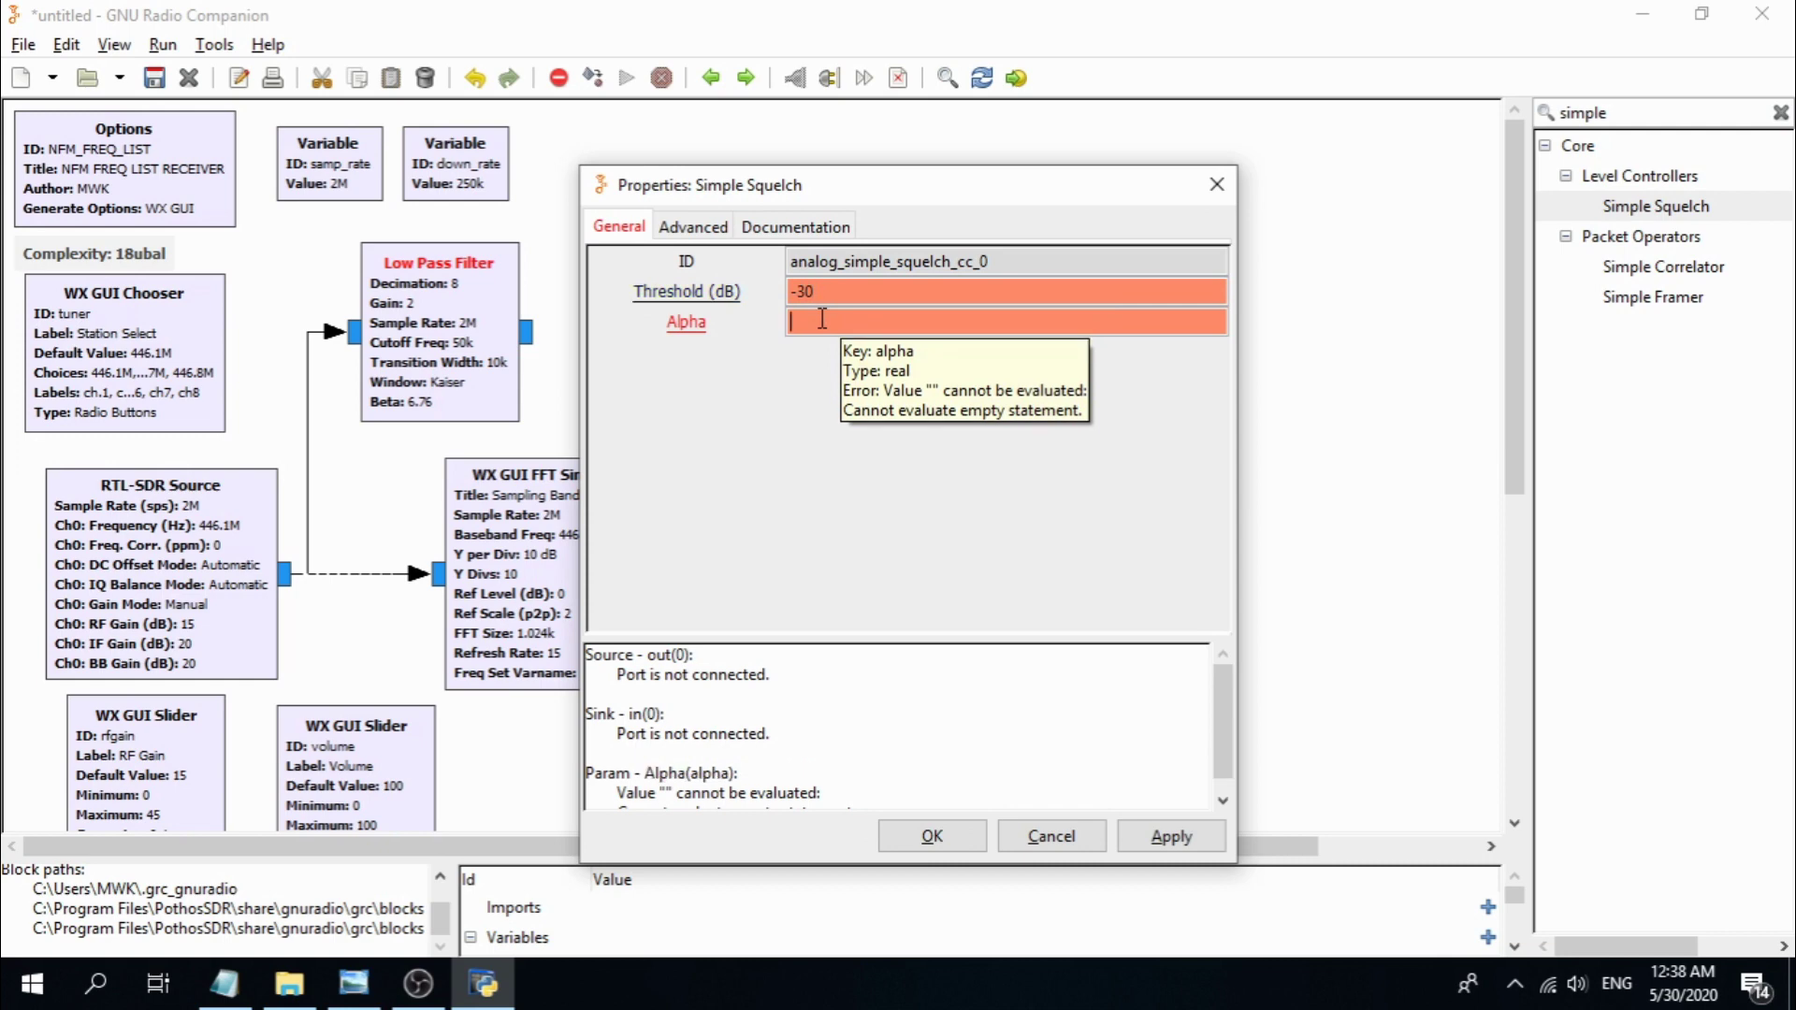
pyautogui.write('1e-4')
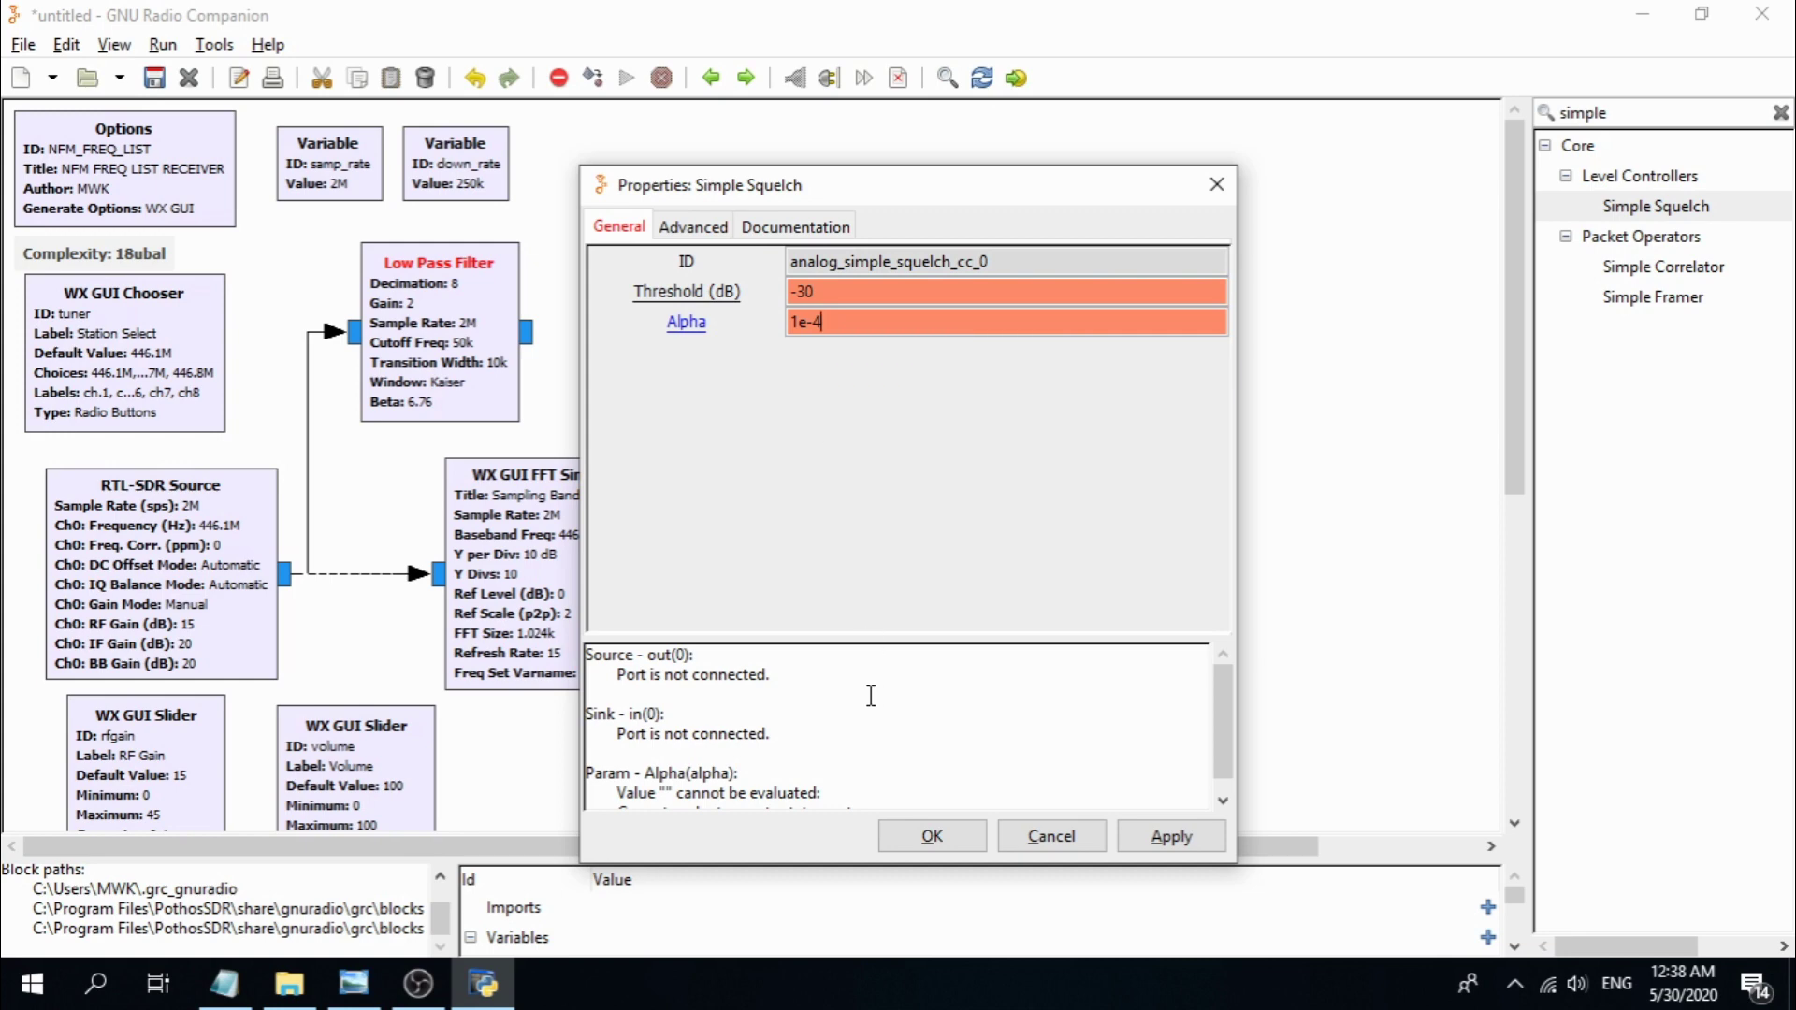
pyautogui.click(929, 835)
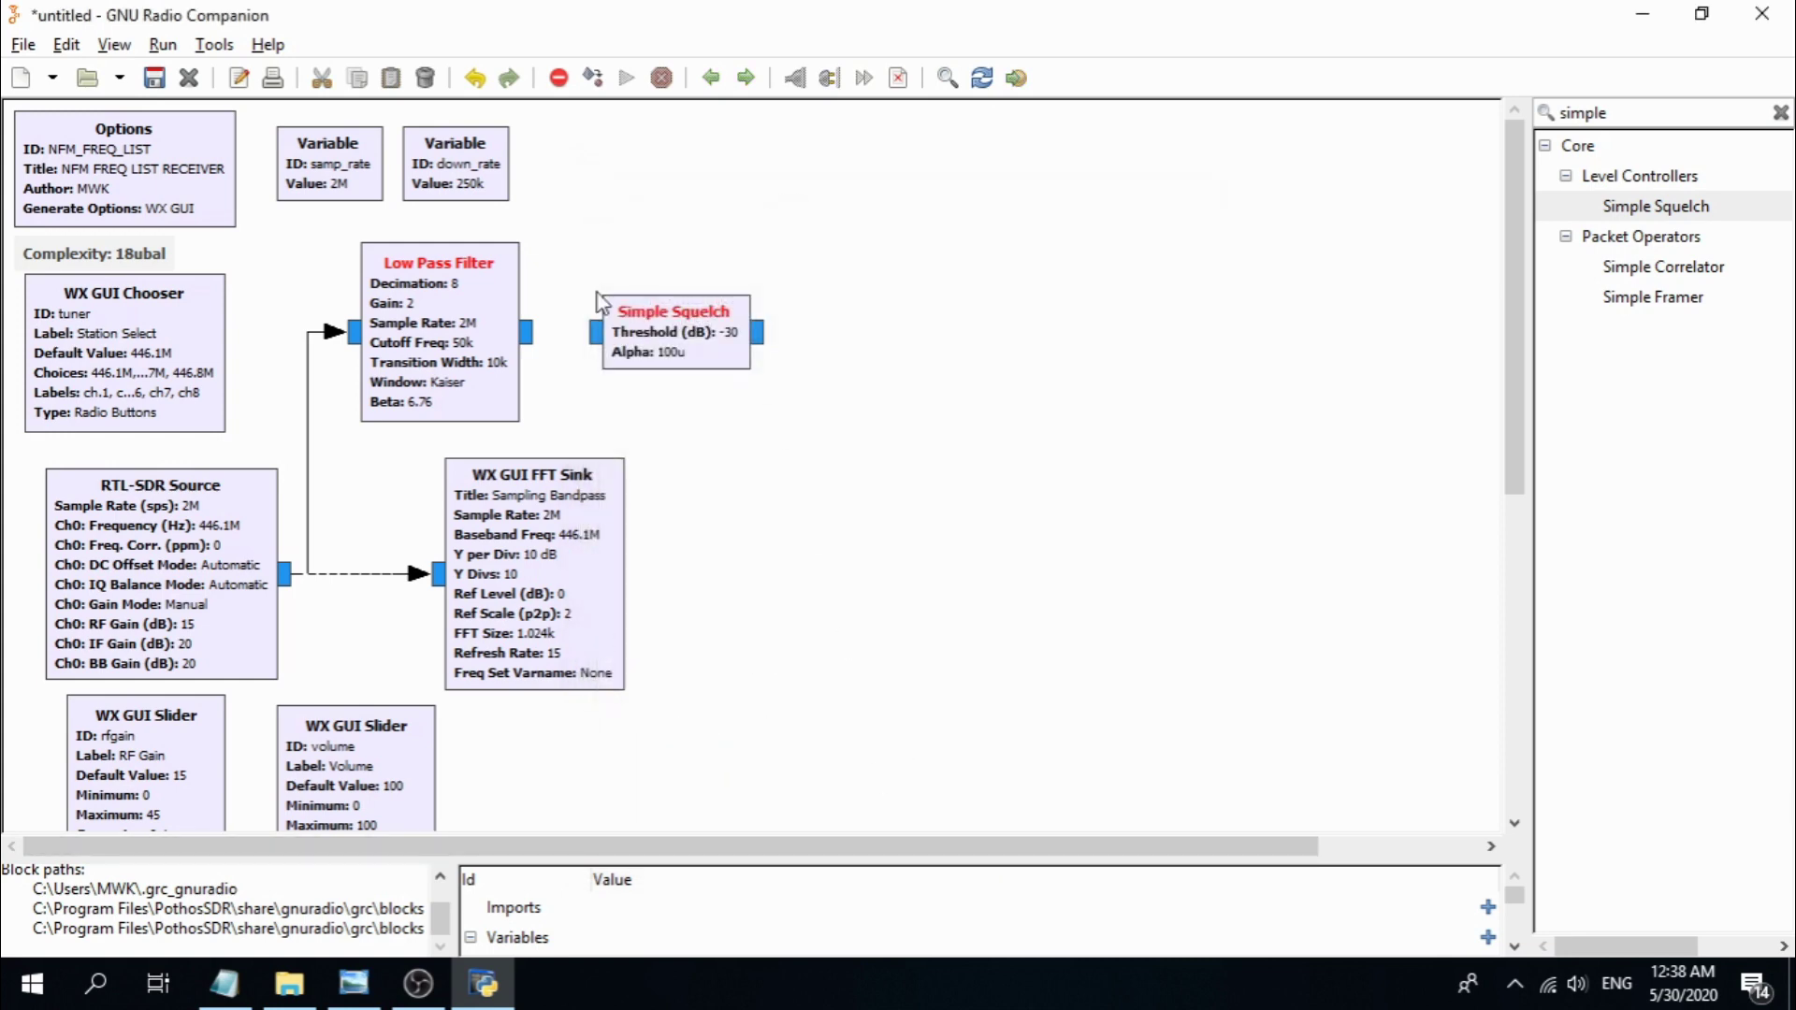
pyautogui.click(526, 331)
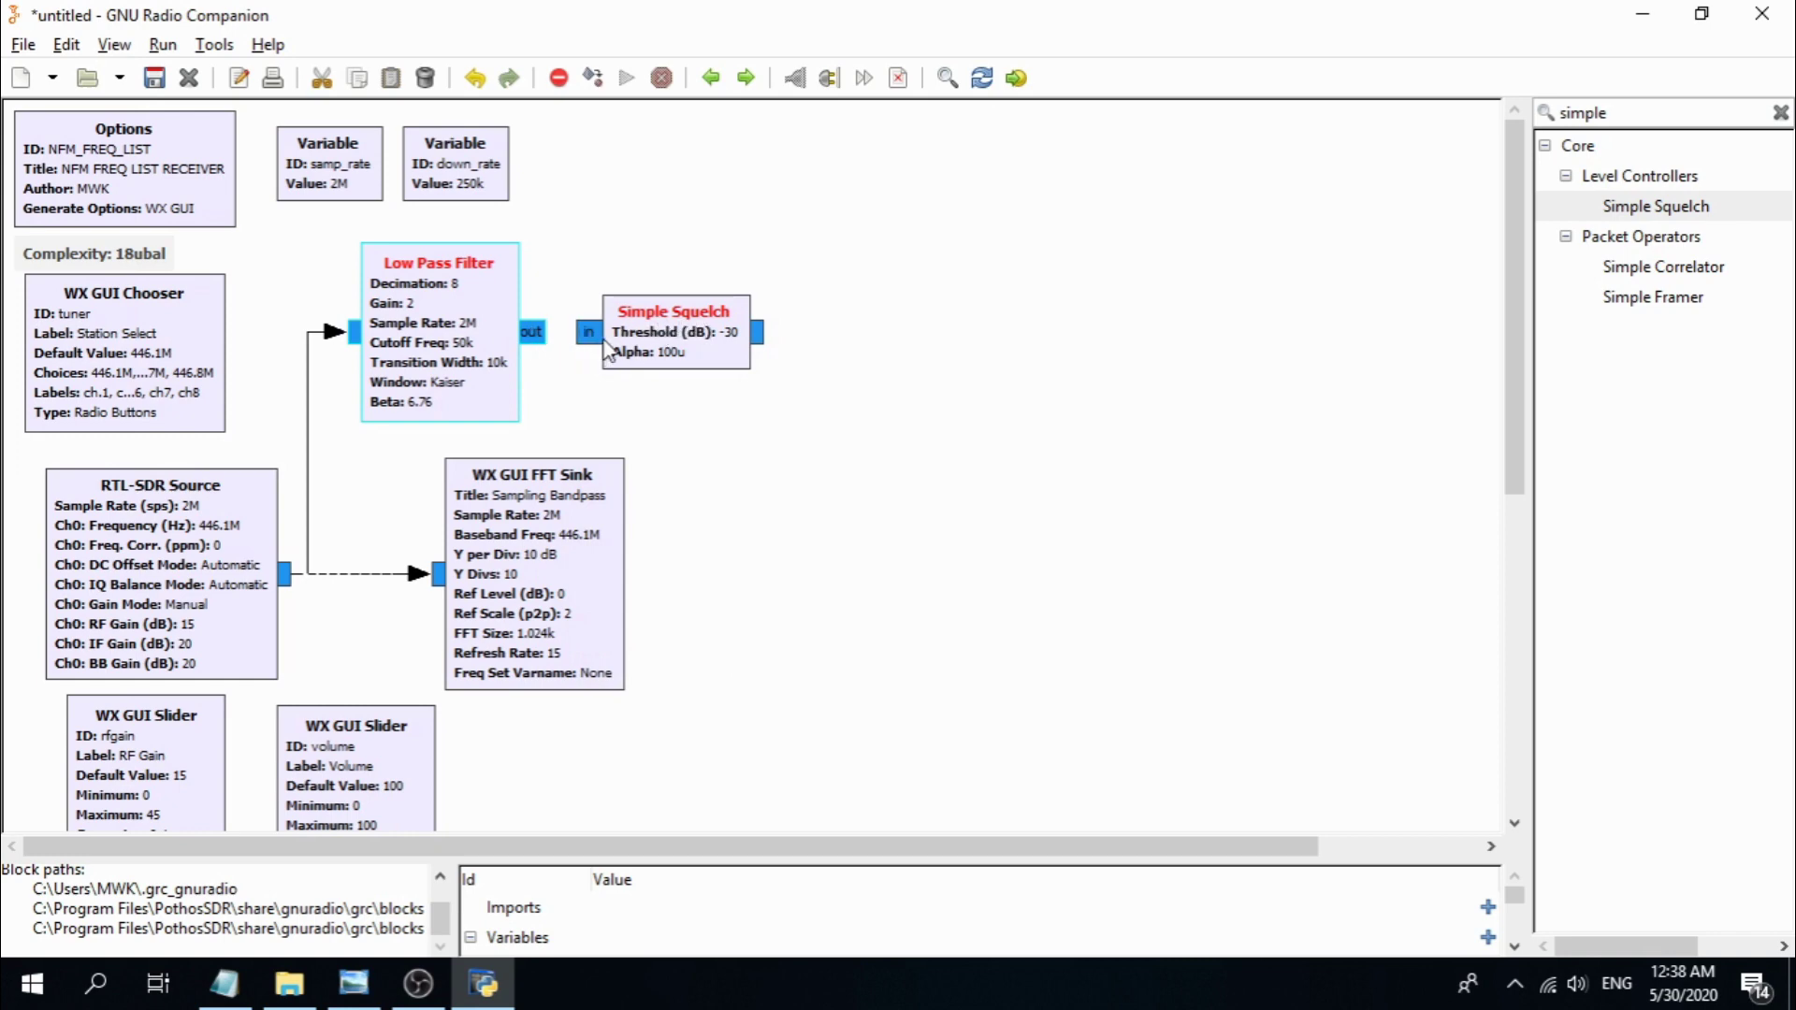
pyautogui.click(602, 340)
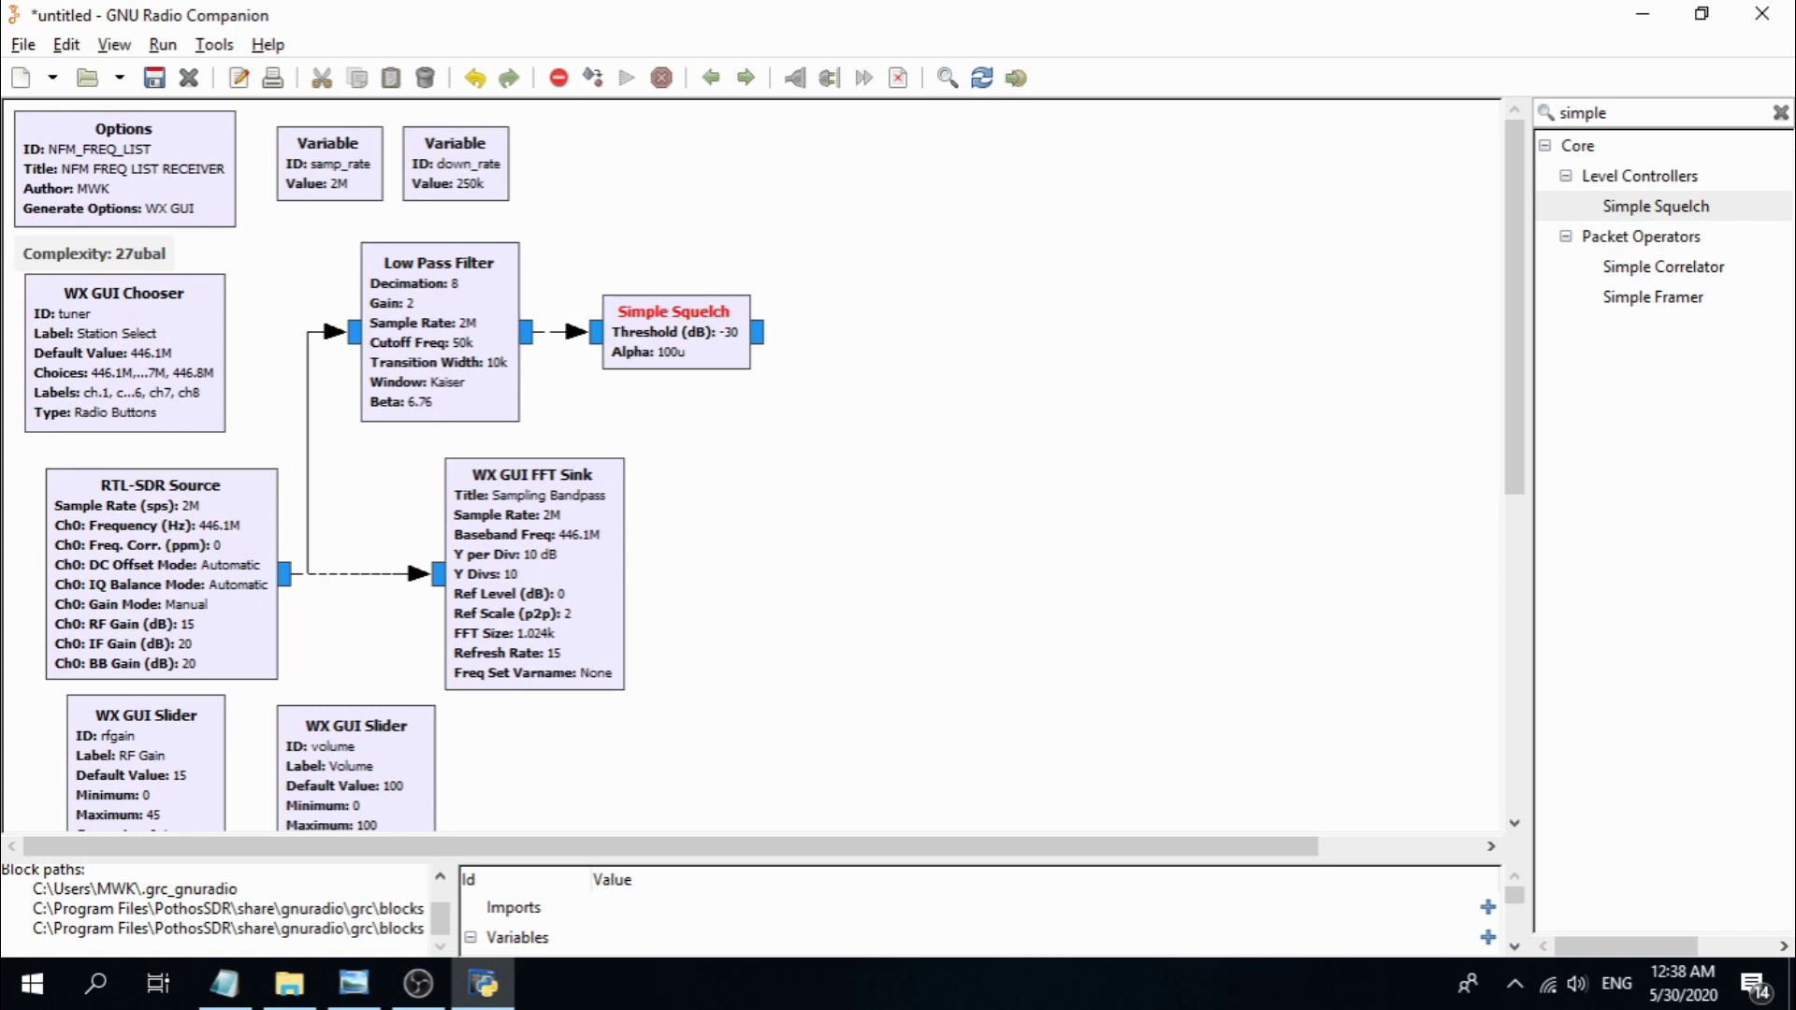
# - Find and add an FM Demod block, and place it to the right of the Simple Squelch
pyautogui.hotkey('alt', 'Tab')
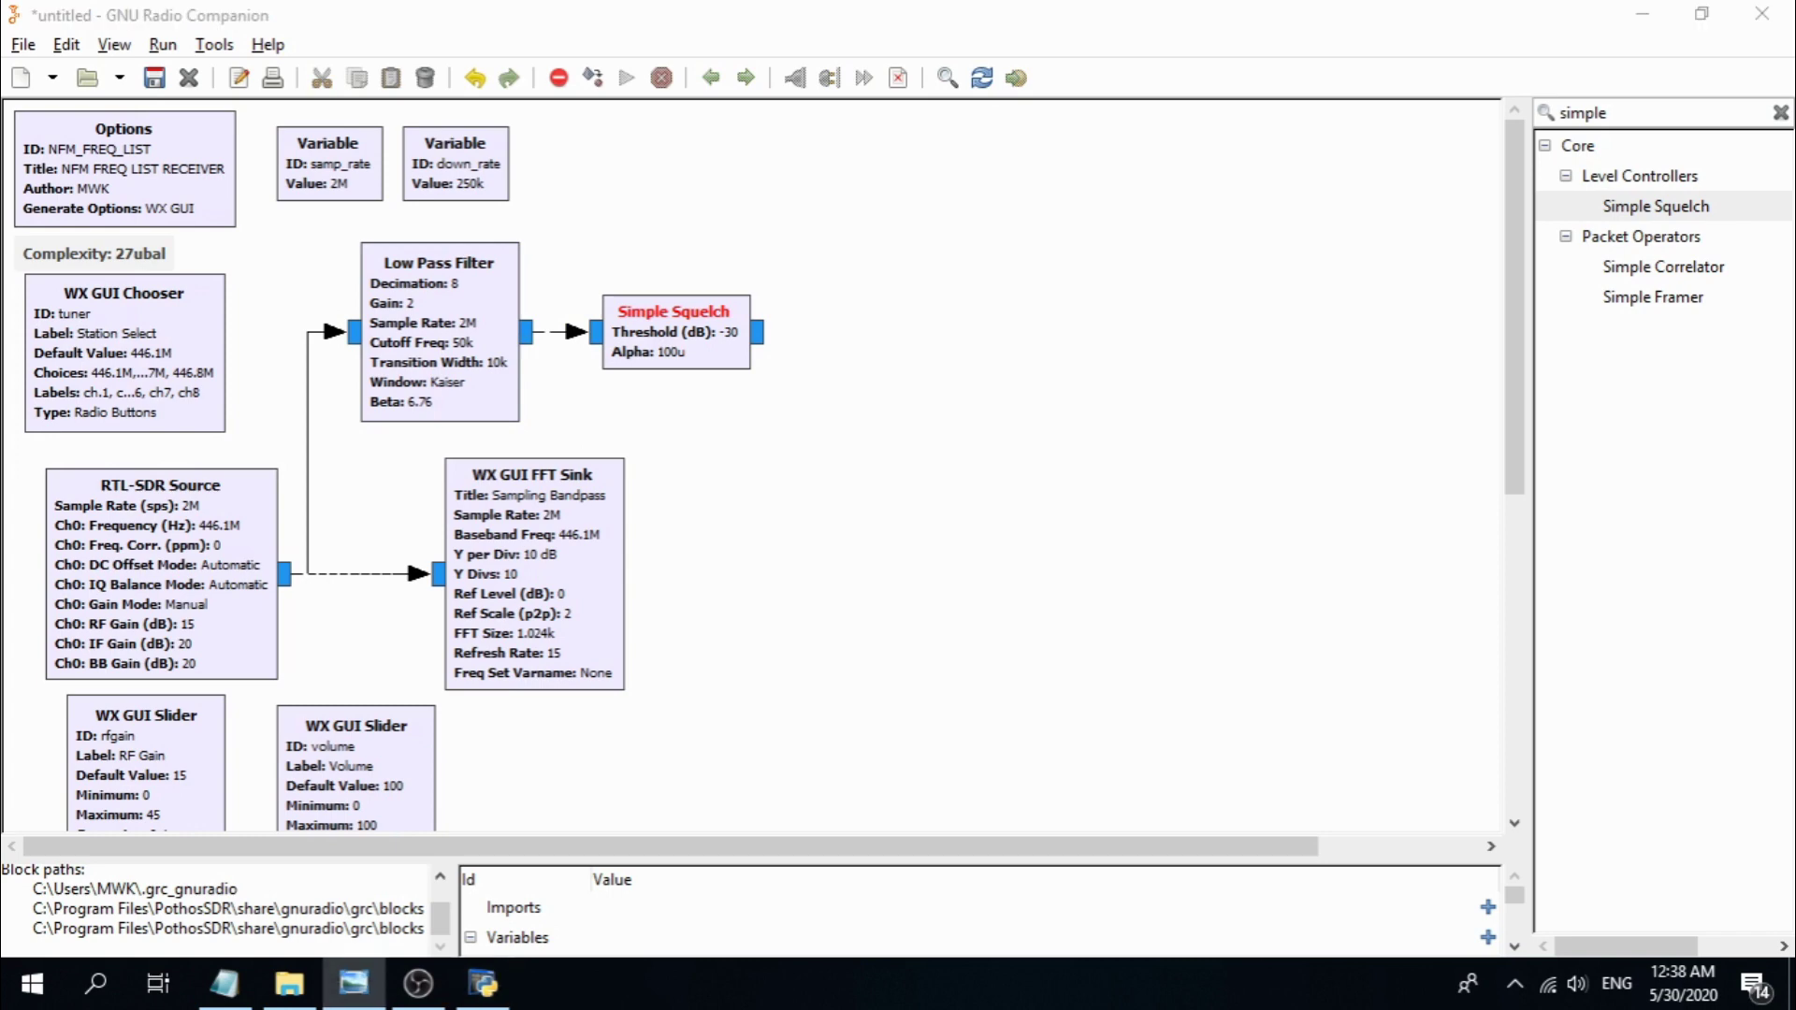
pyautogui.click(1679, 131)
pyautogui.doubleClick(1640, 117)
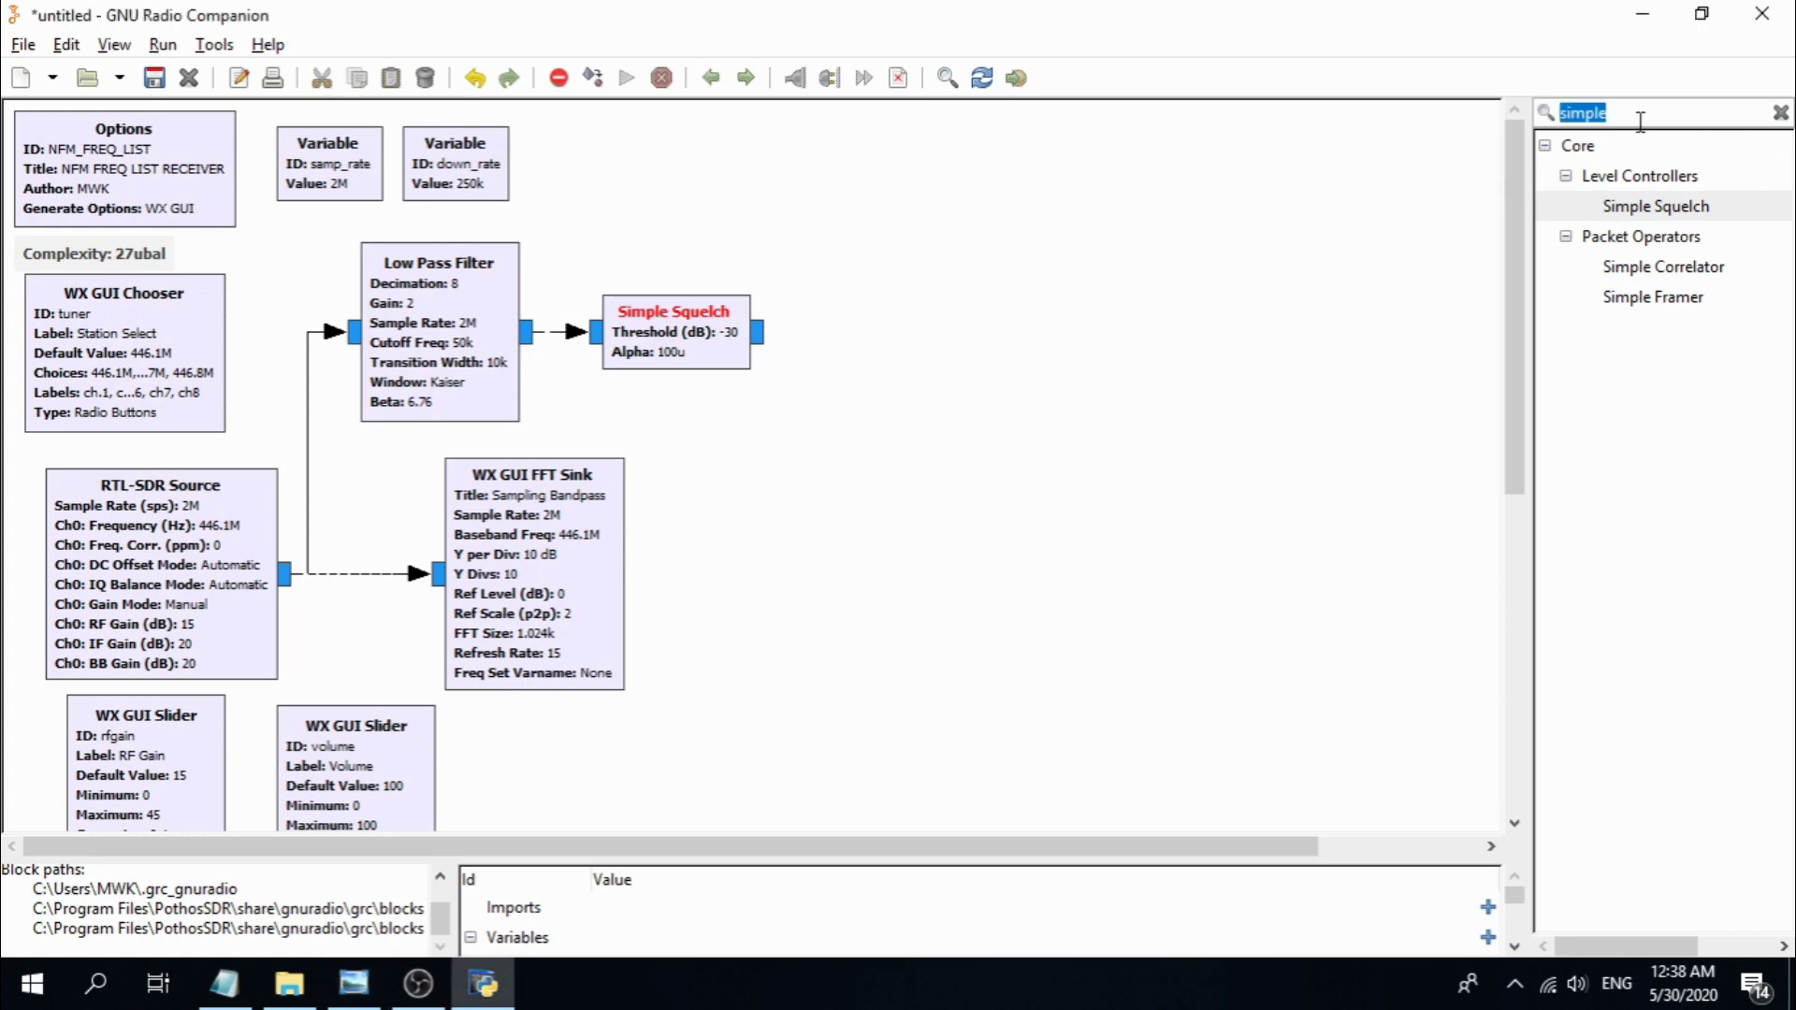
pyautogui.write('fm')
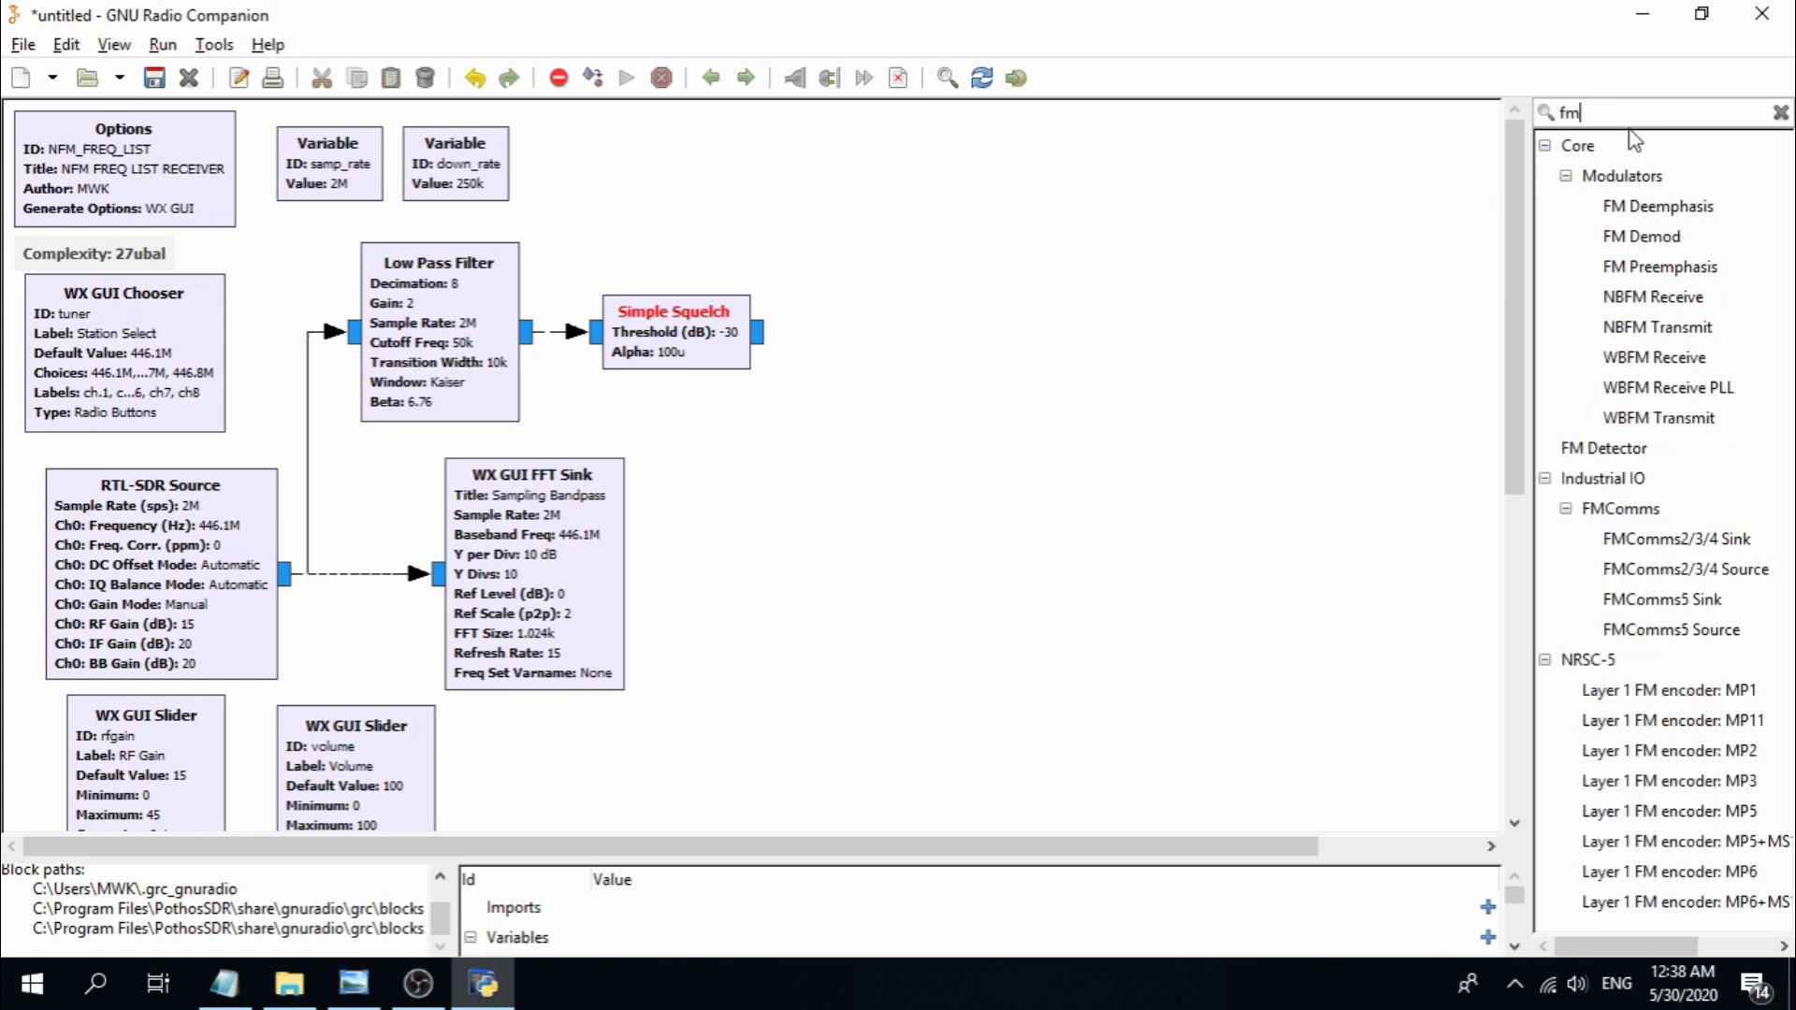
pyautogui.write(' de')
pyautogui.click(1671, 246)
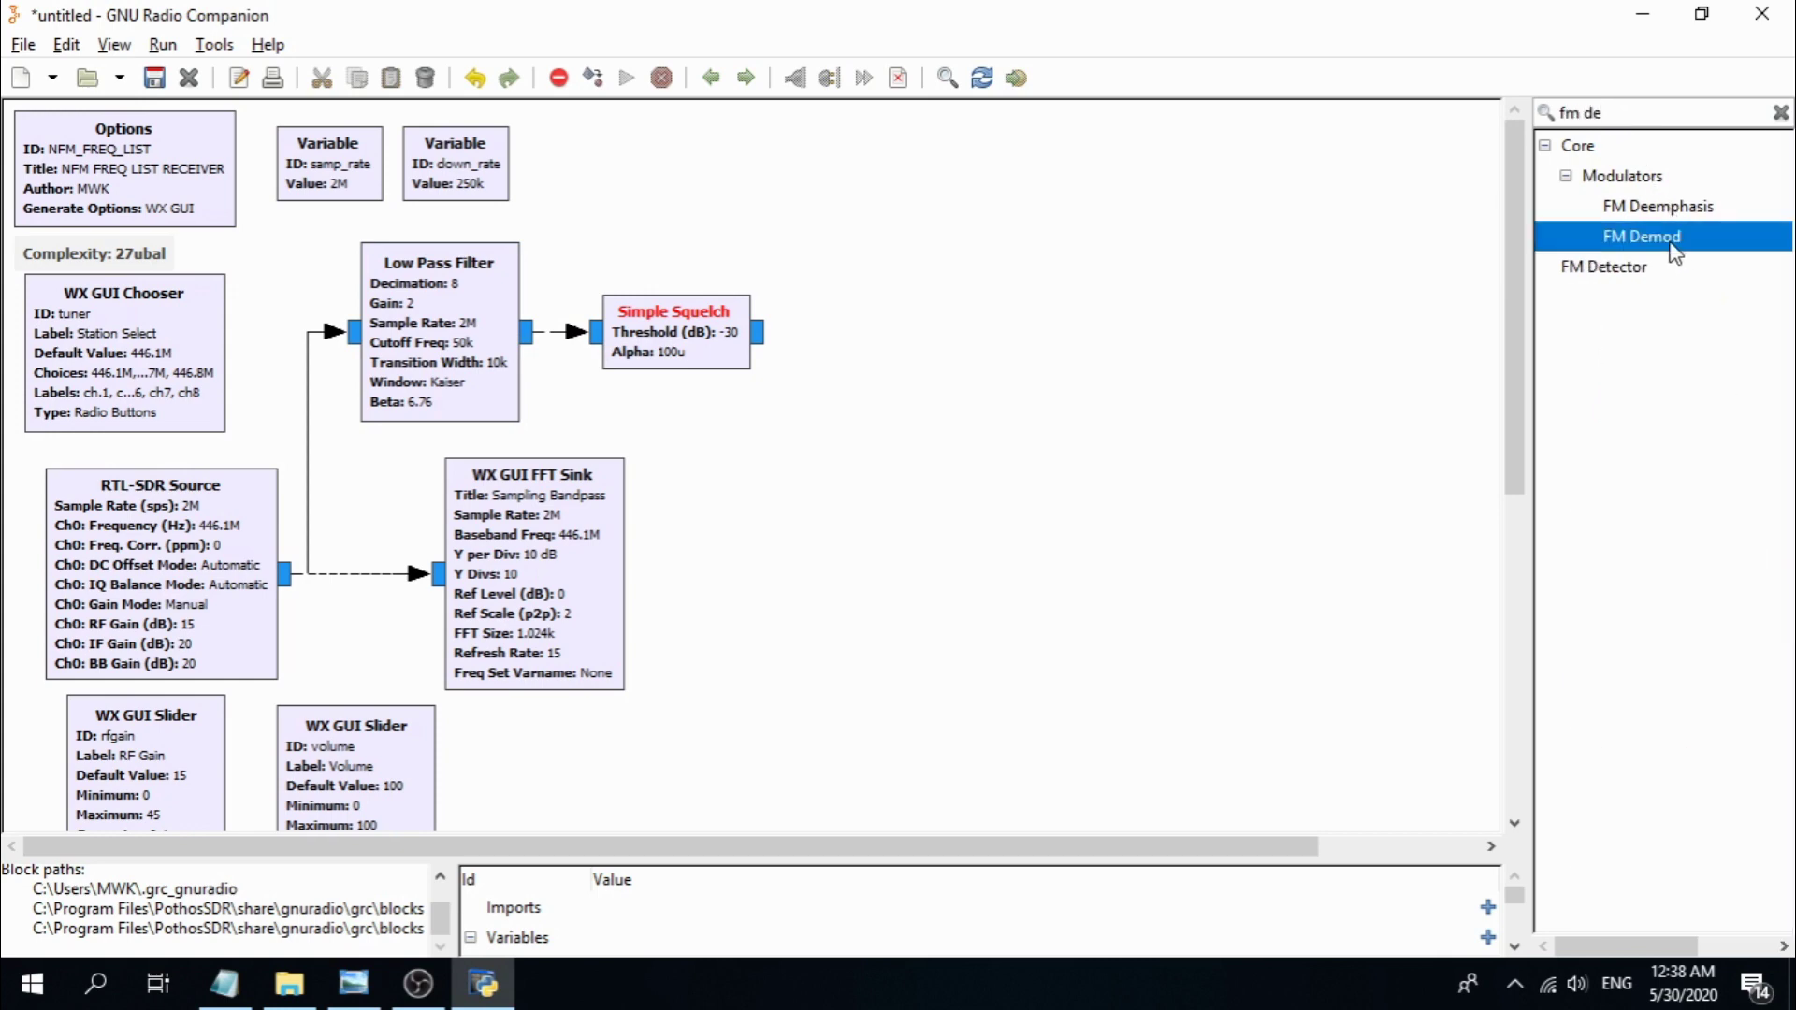
pyautogui.moveTo(1674, 253); pyautogui.dragTo(914, 363)
pyautogui.moveTo(857, 455); pyautogui.dragTo(911, 341)
pyautogui.doubleClick(905, 354)
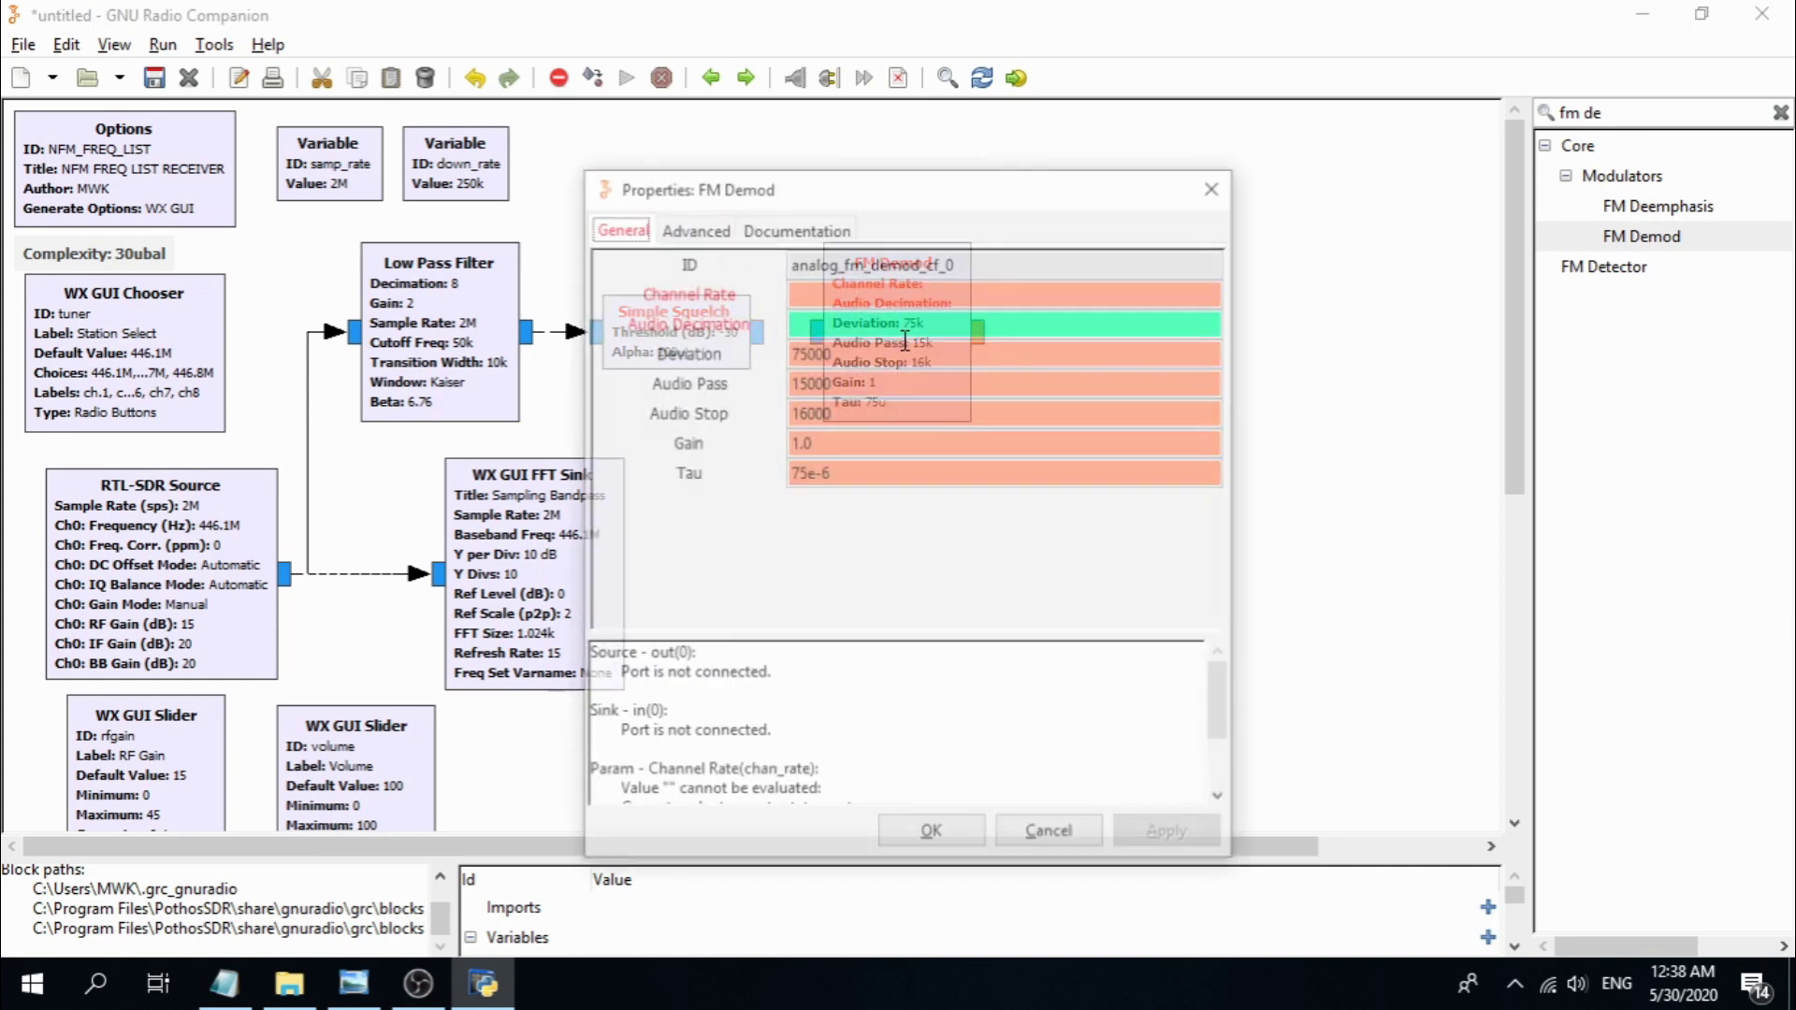
pyautogui.moveTo(745, 175); pyautogui.dragTo(938, 155)
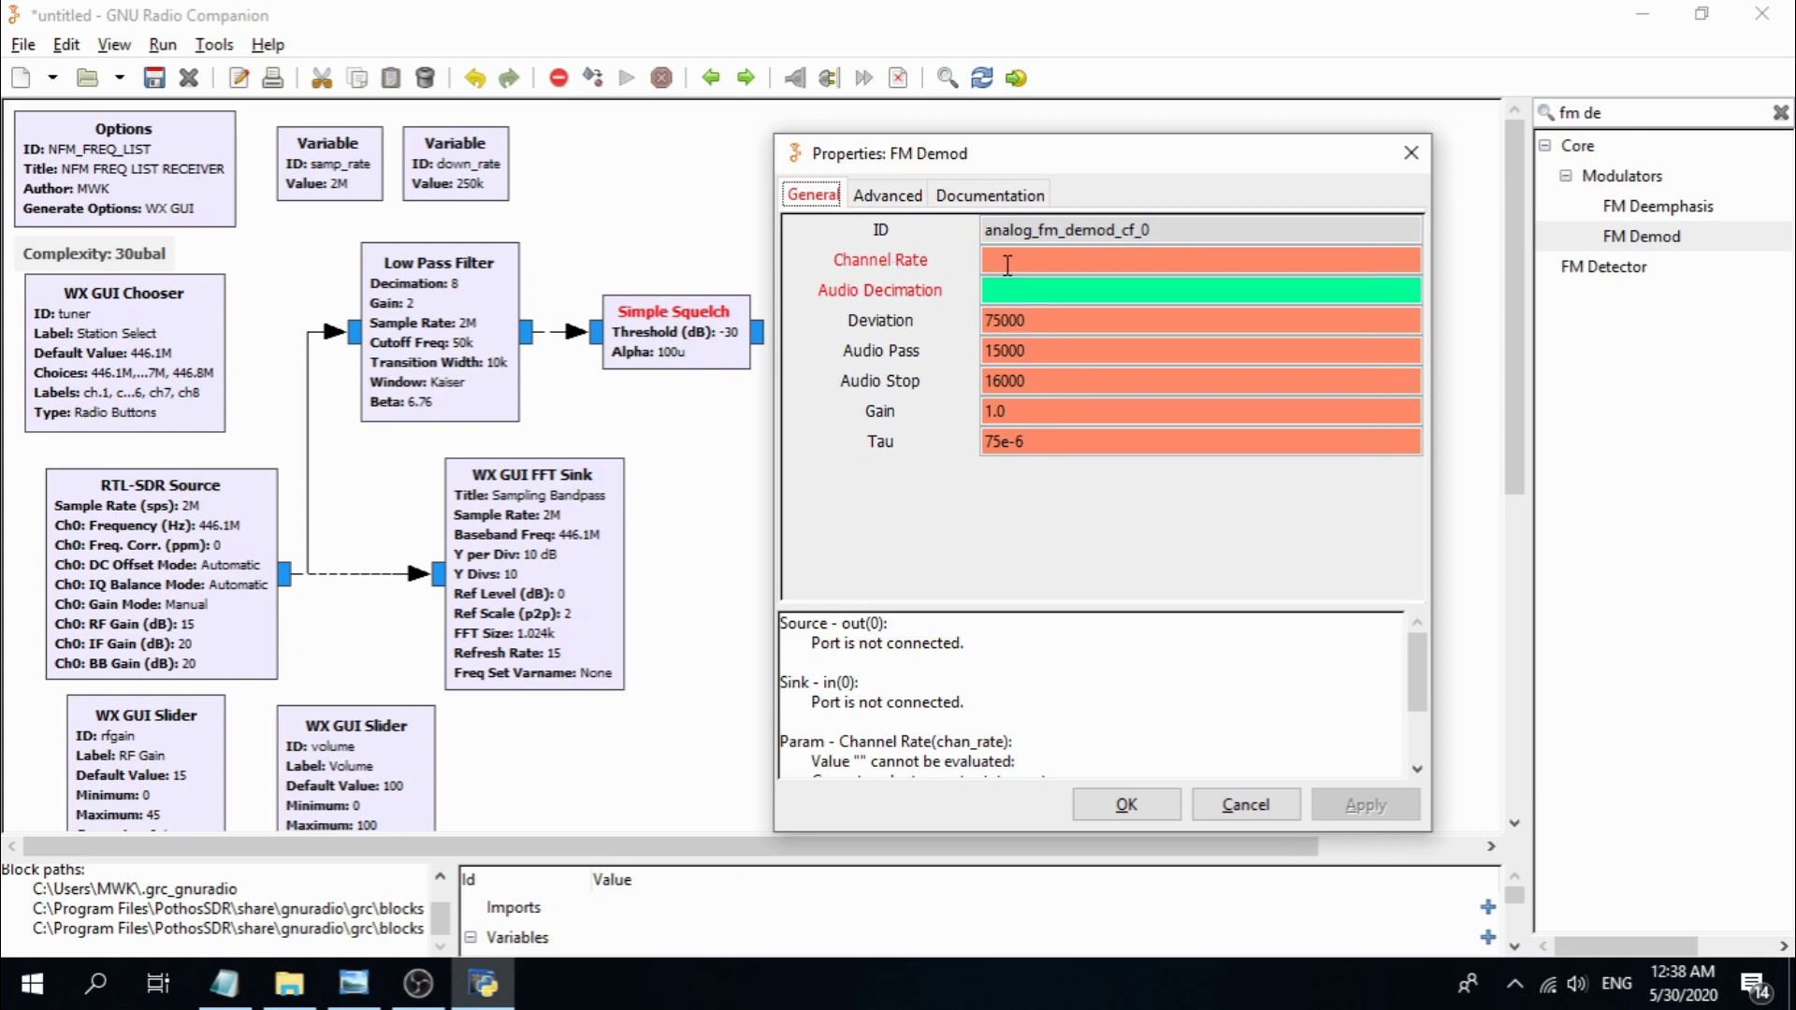
pyautogui.click(1015, 260)
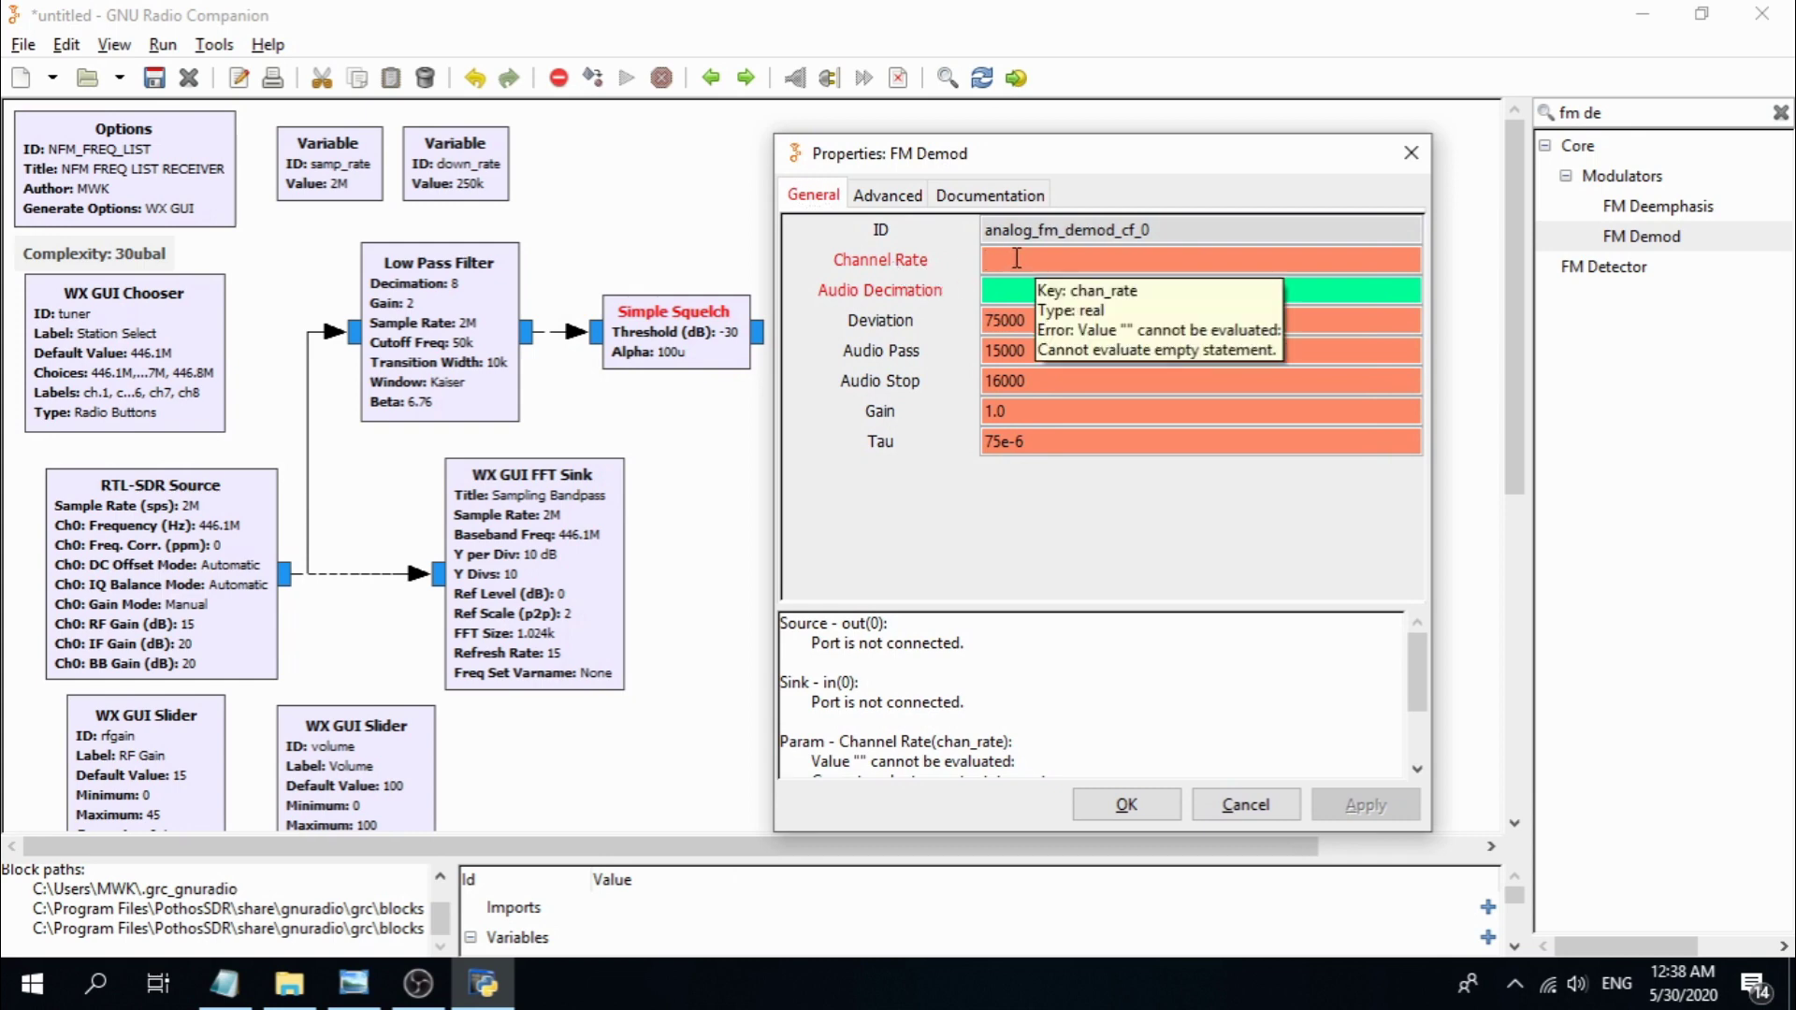
pyautogui.write('down')
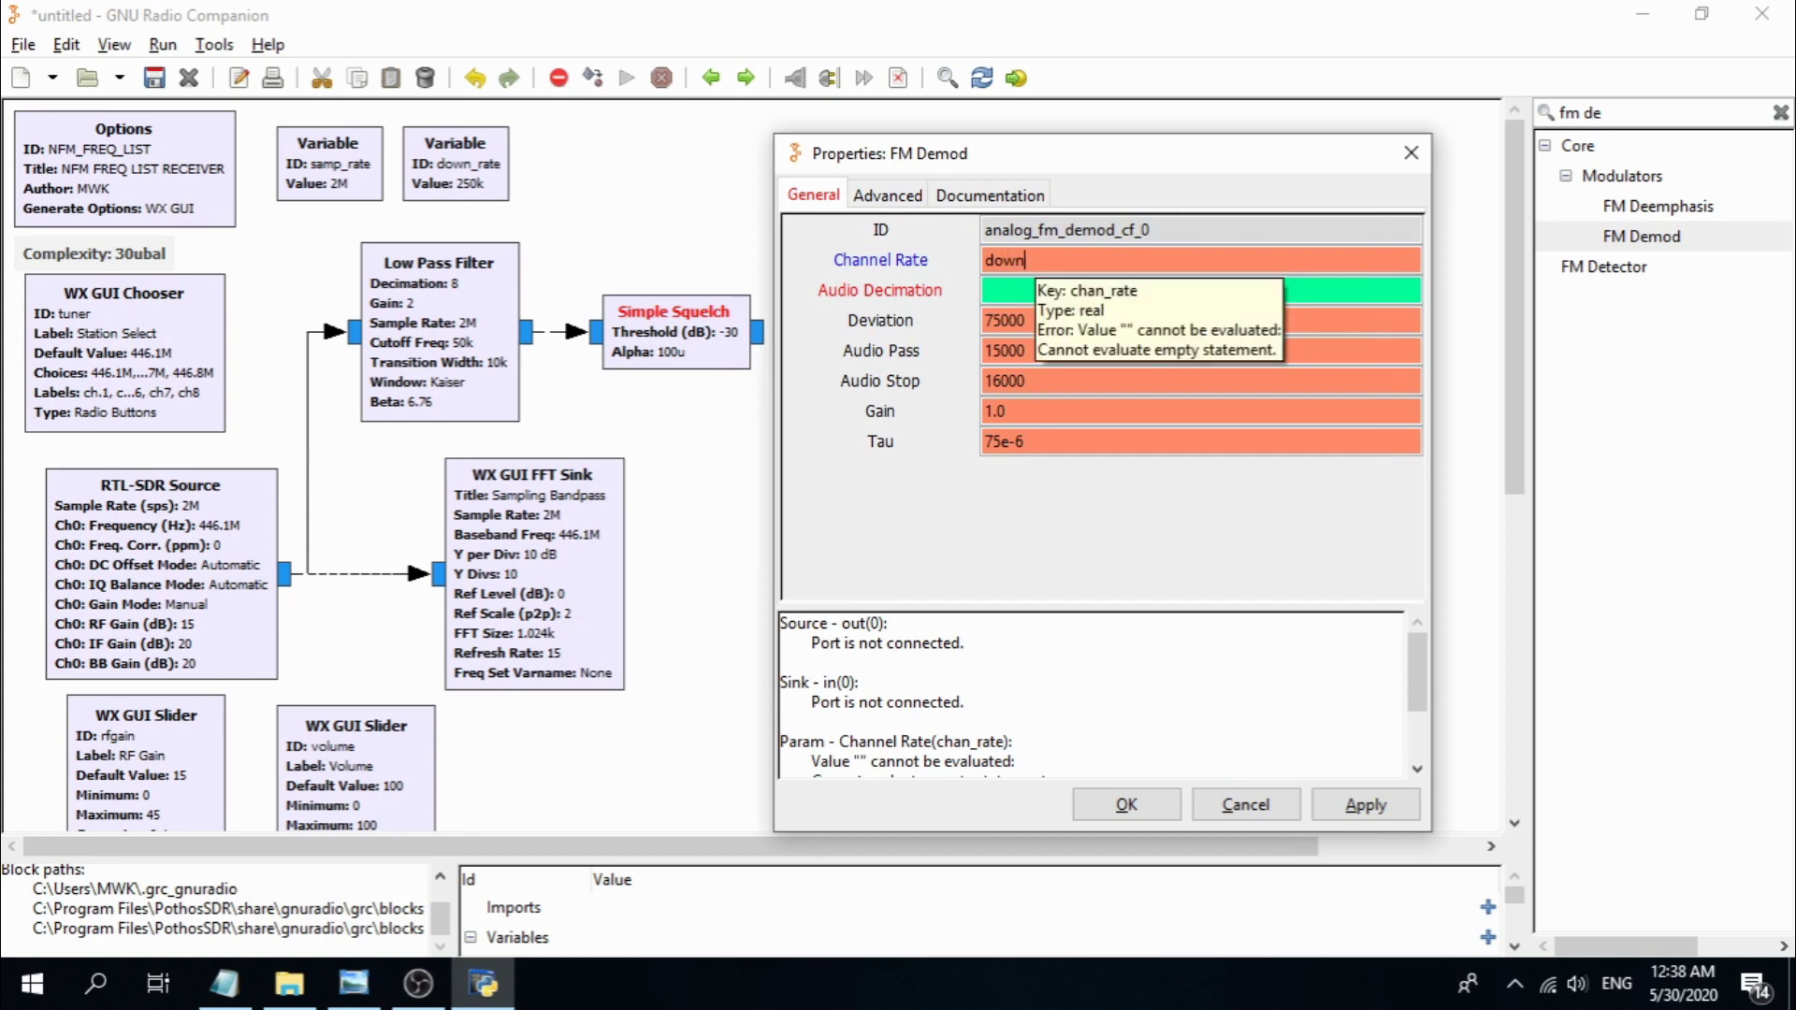
pyautogui.write('_rate')
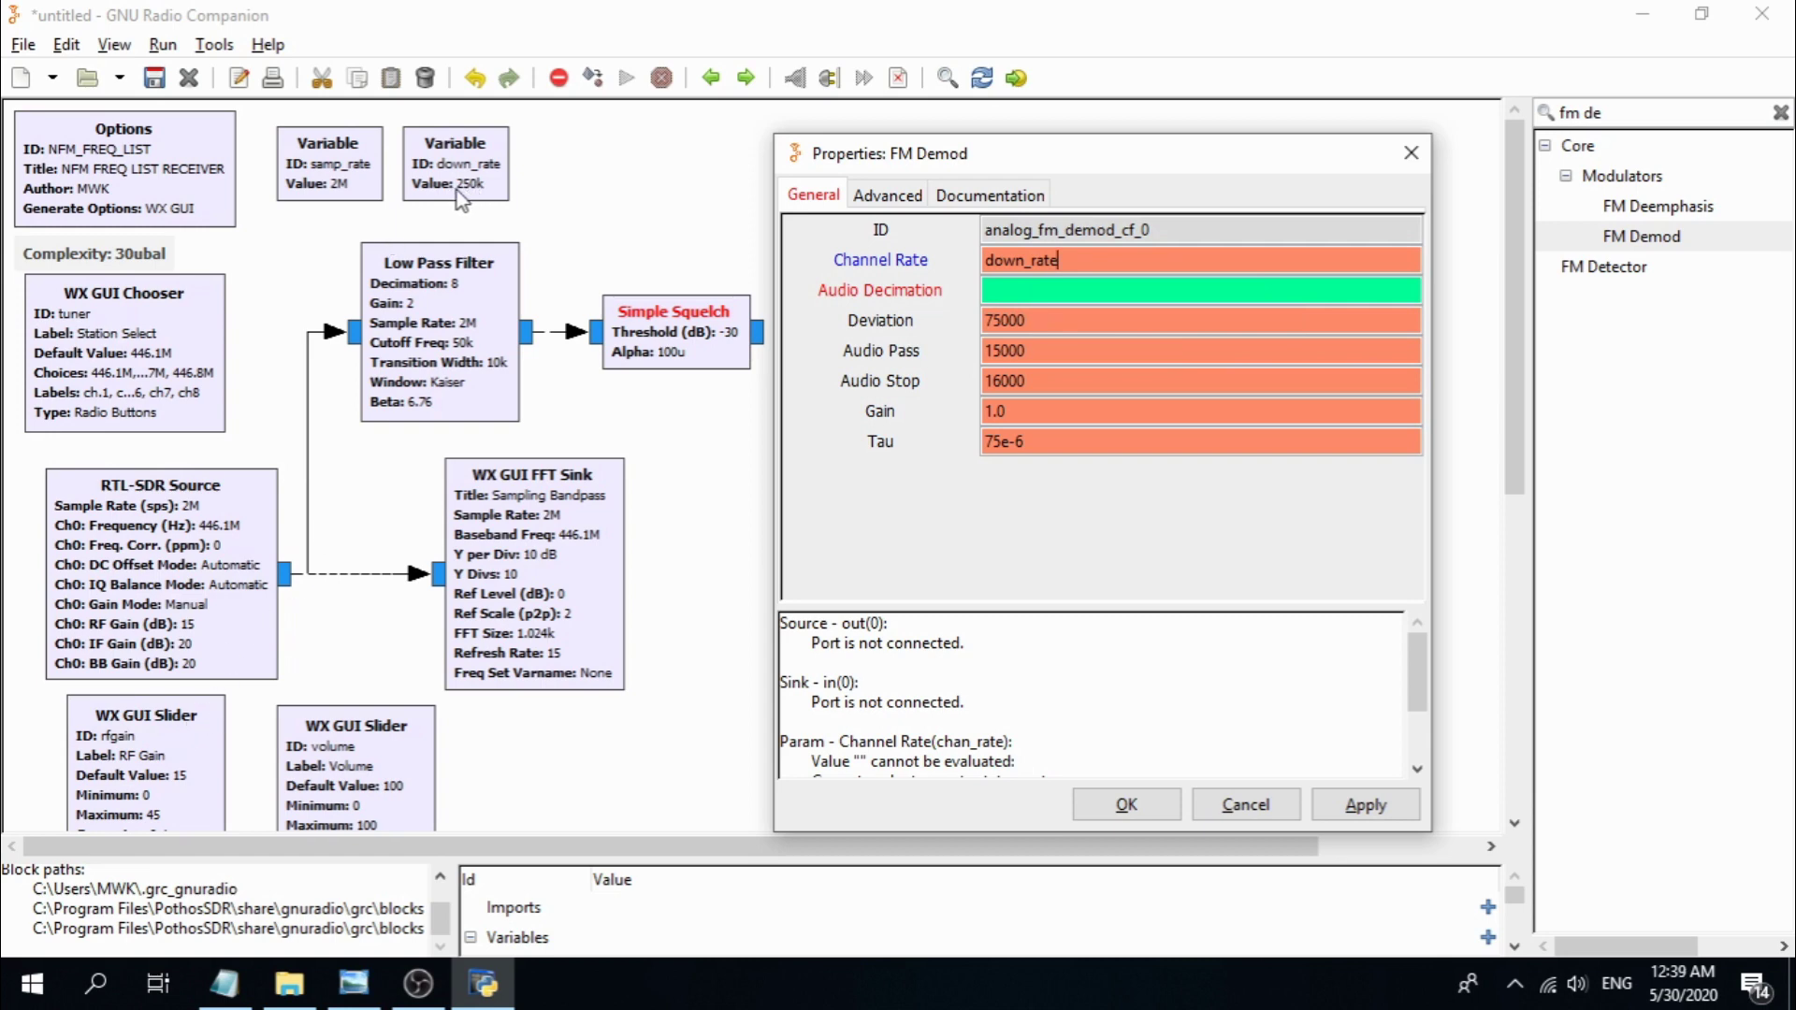
pyautogui.click(1007, 292)
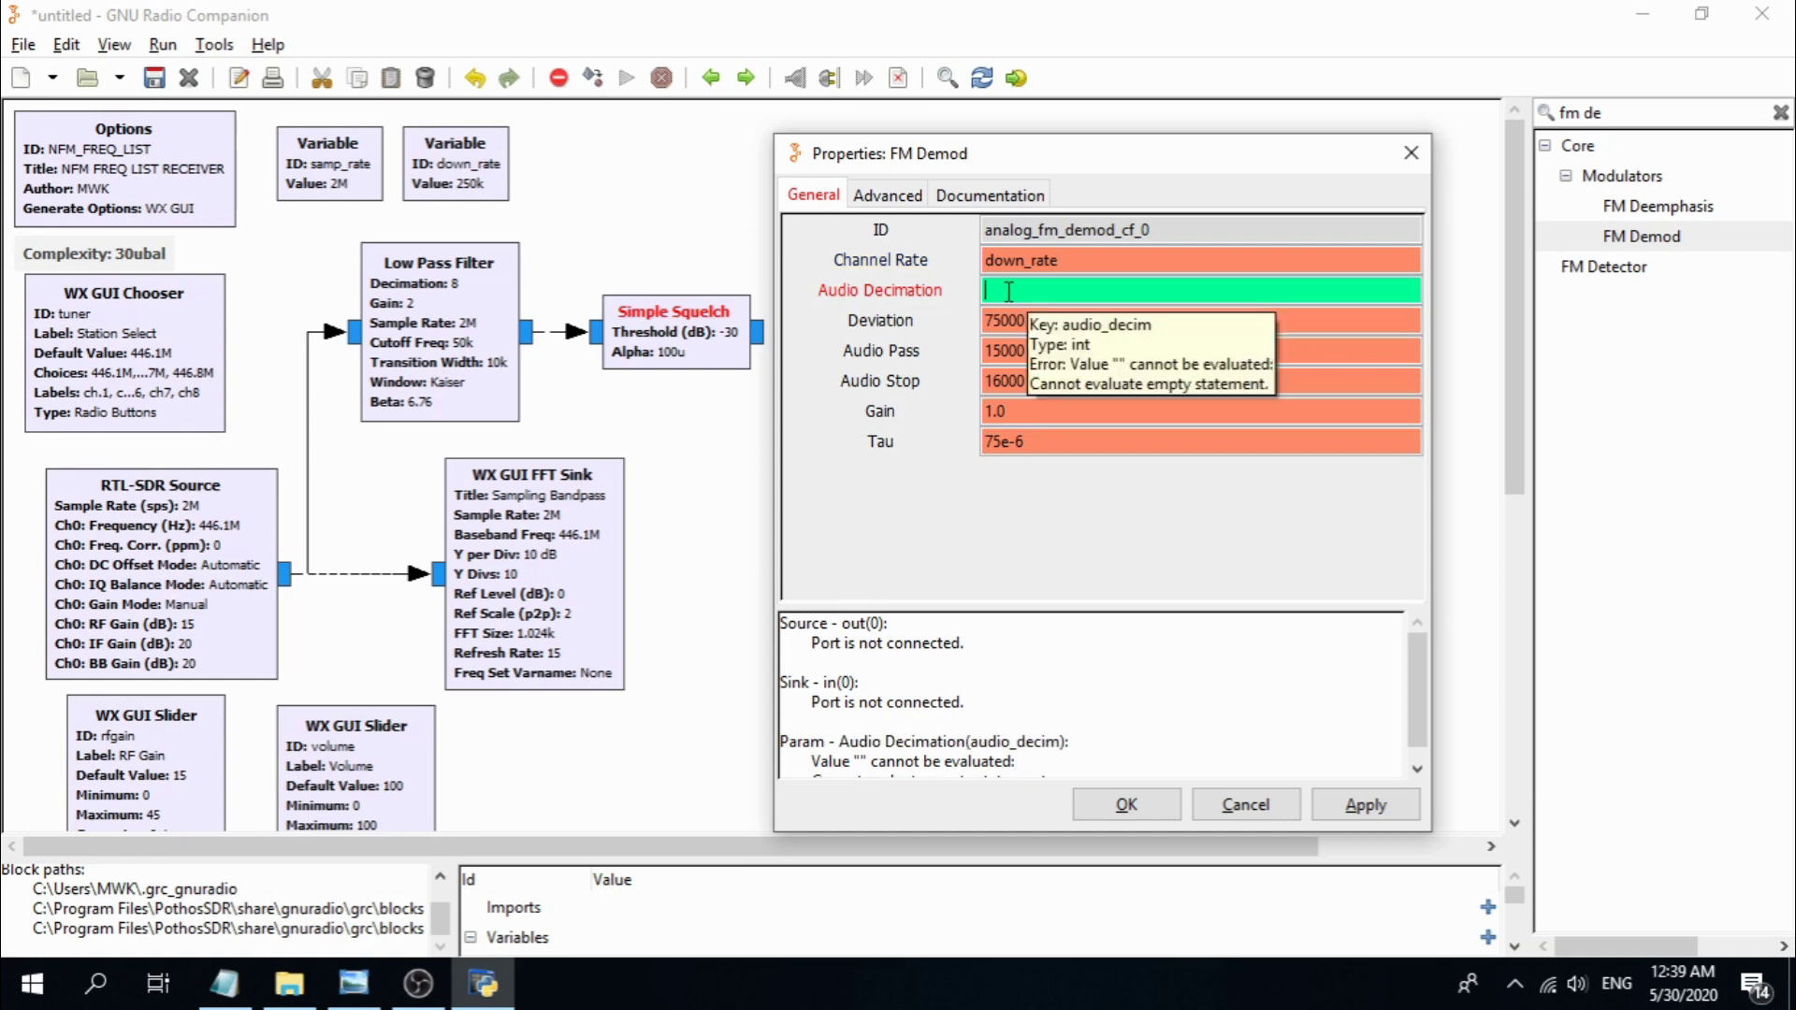
pyautogui.write('1')
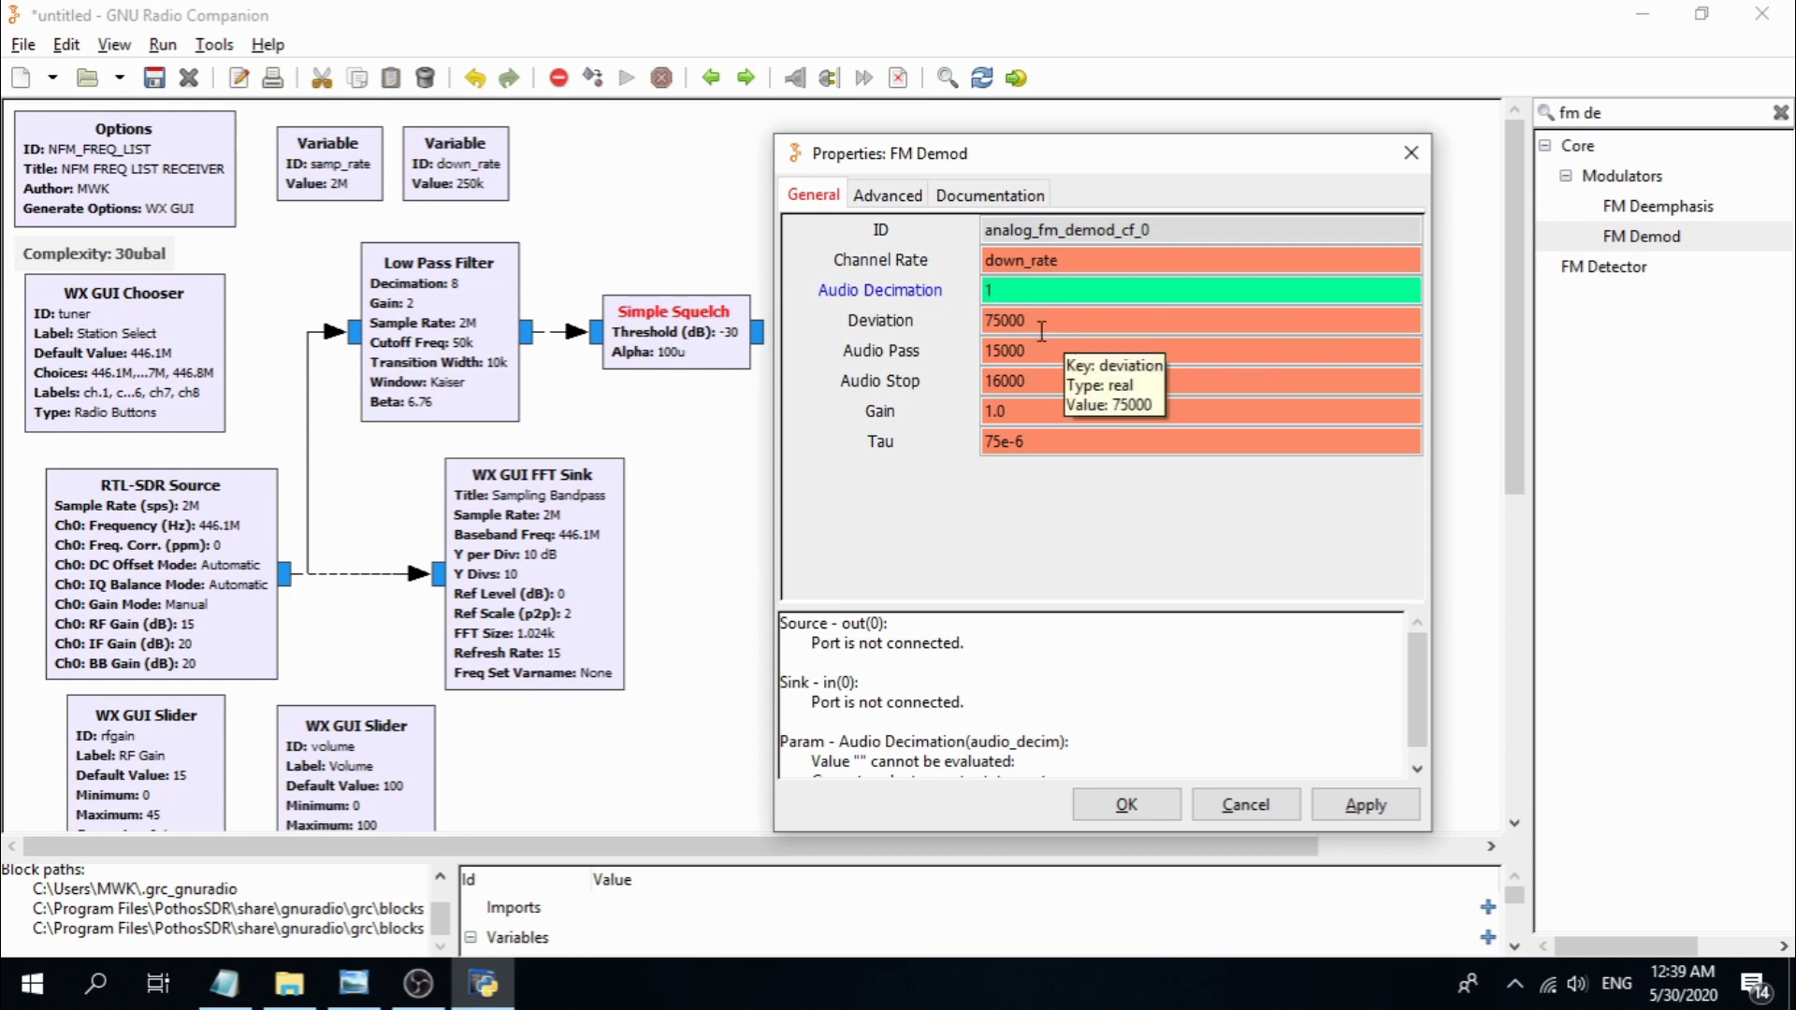
# - Accept the FM Demod properties and connect the Simple Squelch output to the FM Demod input
pyautogui.click(1041, 327)
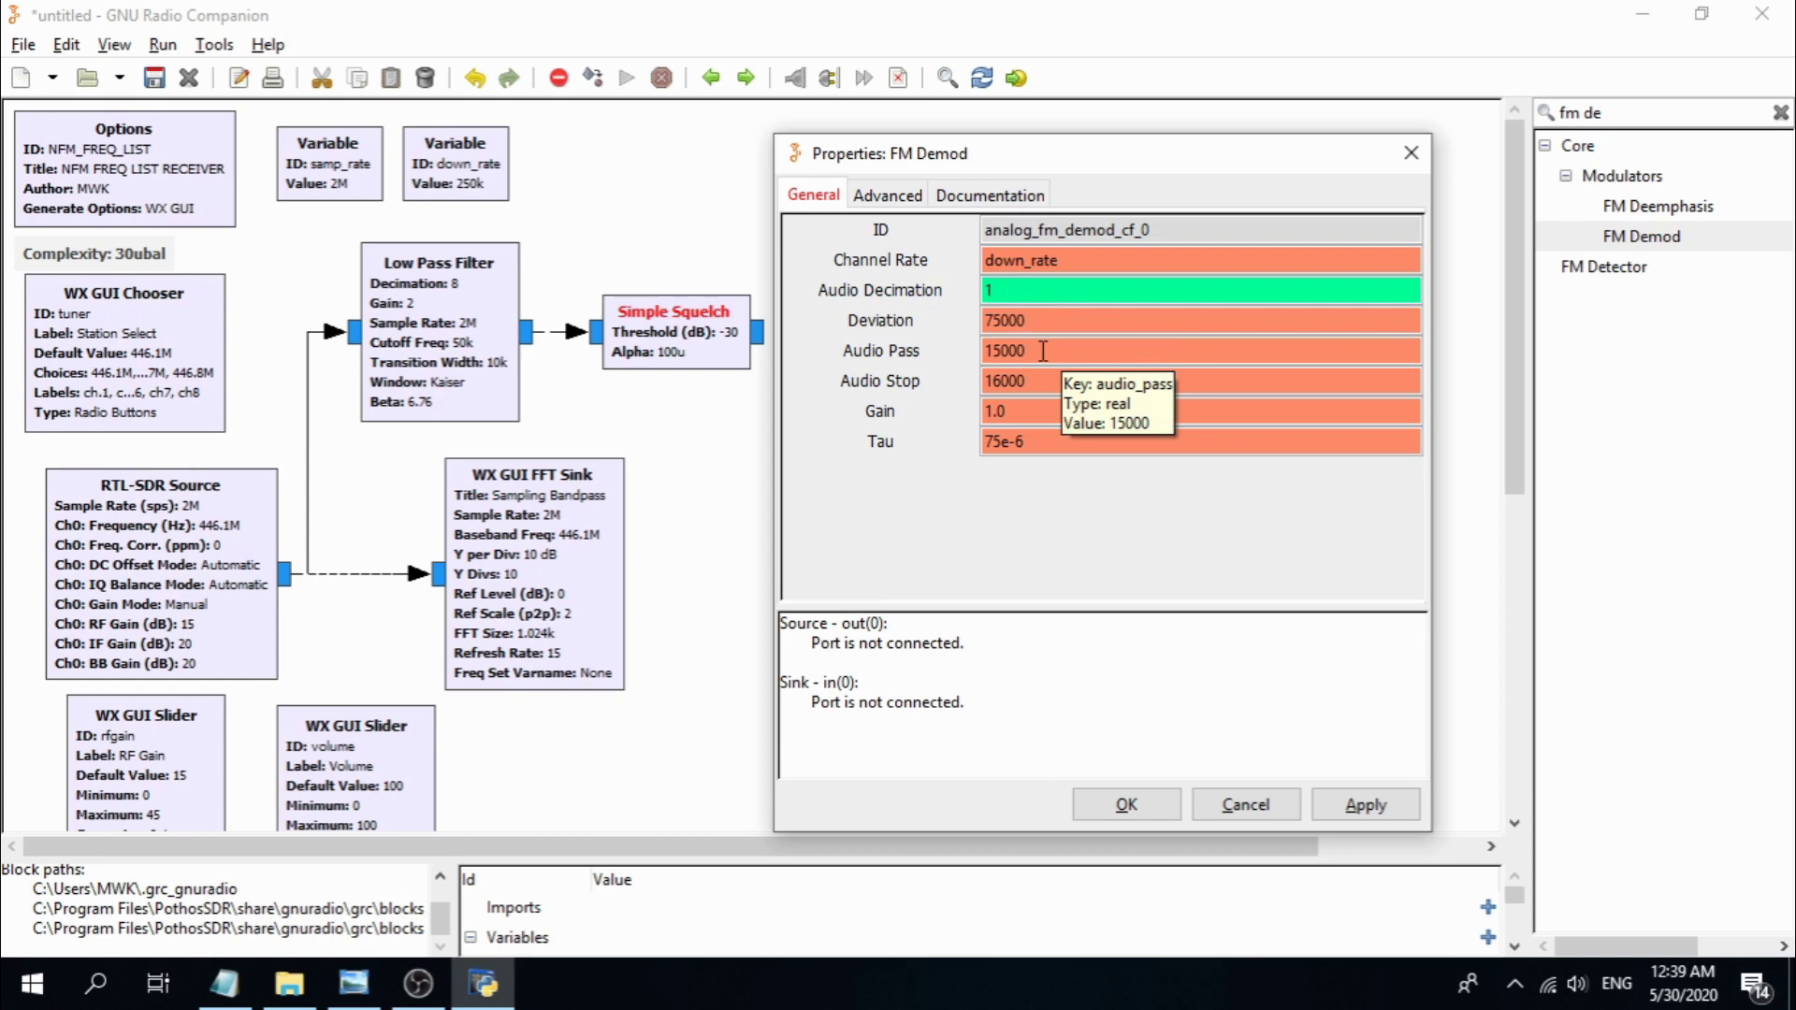
pyautogui.click(1043, 350)
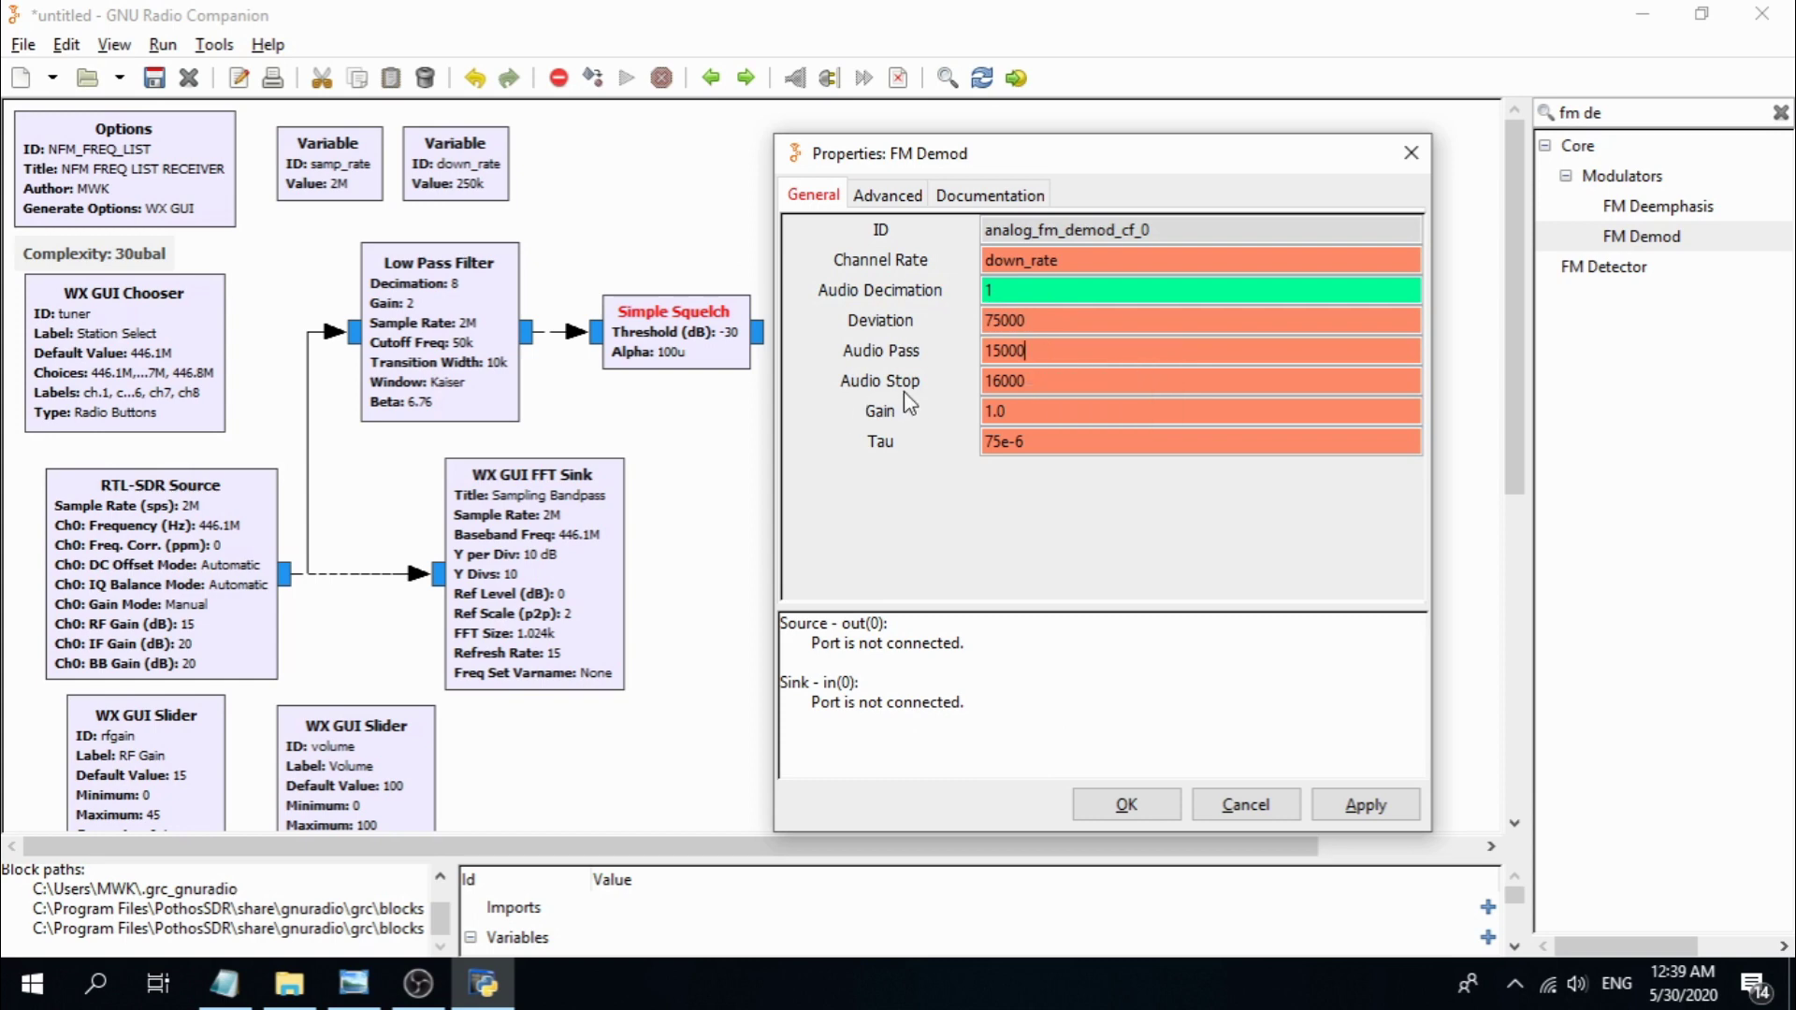
pyautogui.click(1032, 383)
pyautogui.click(1118, 812)
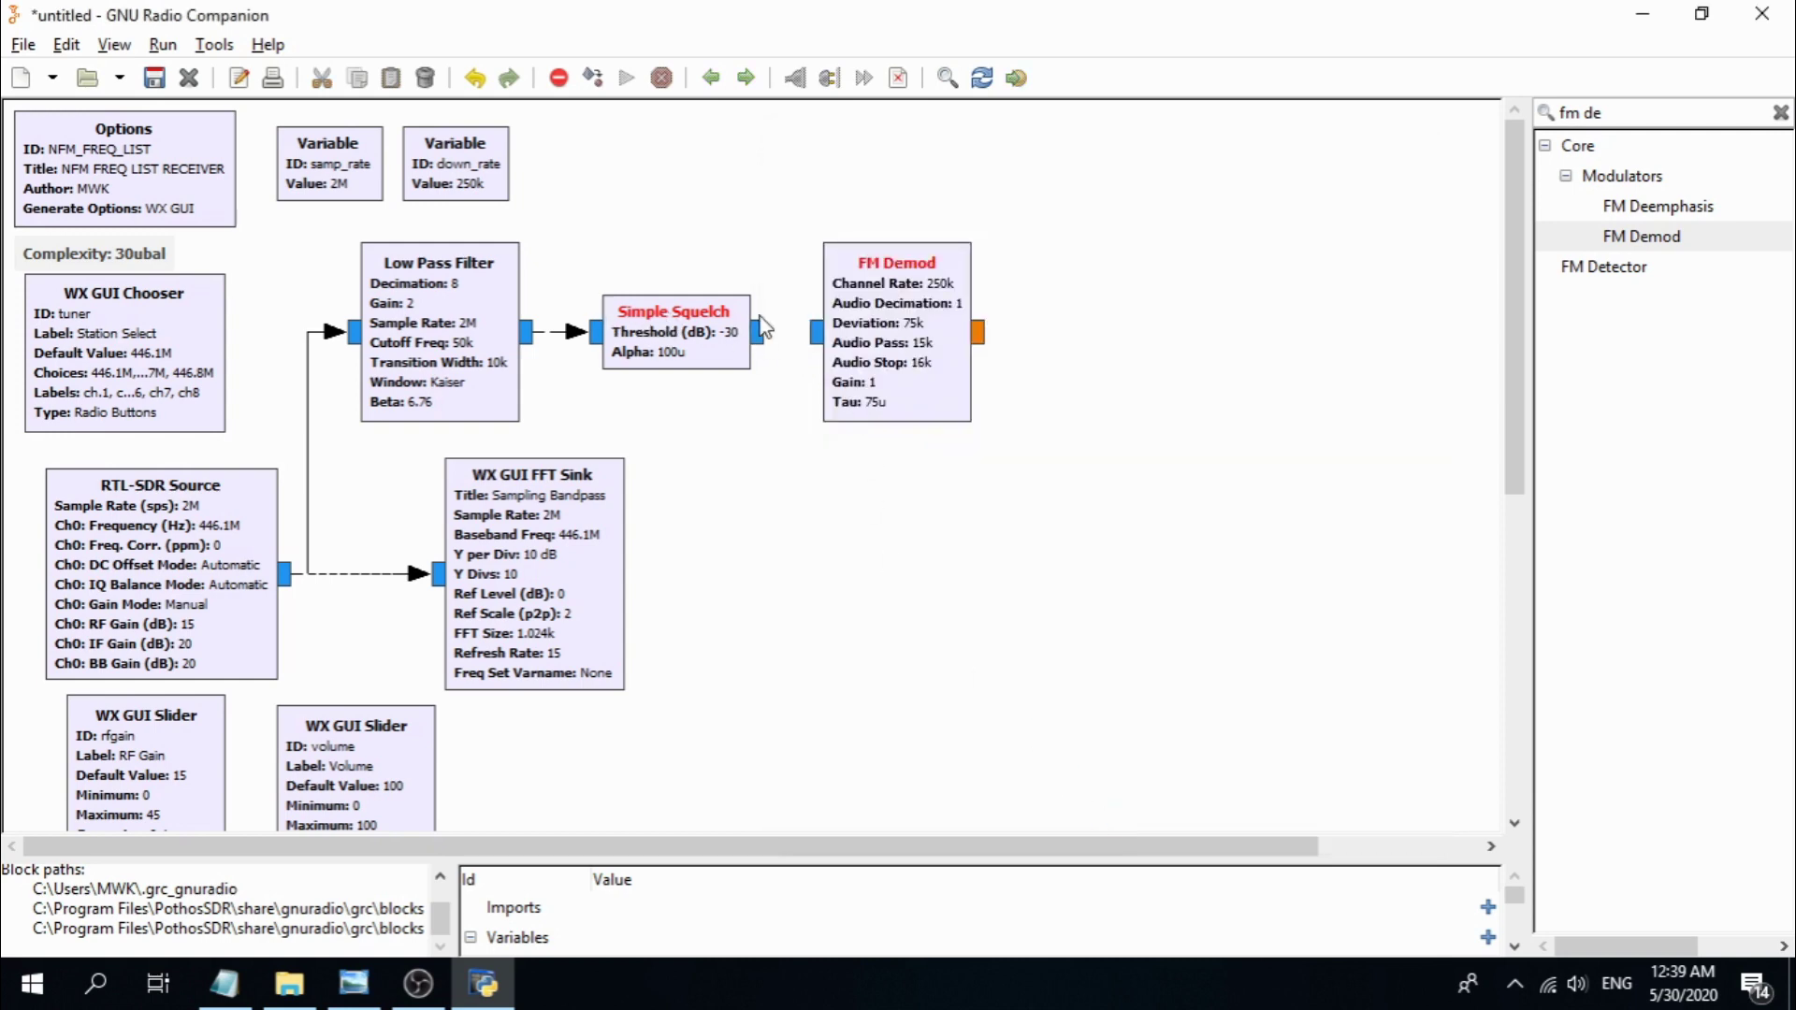
pyautogui.click(763, 337)
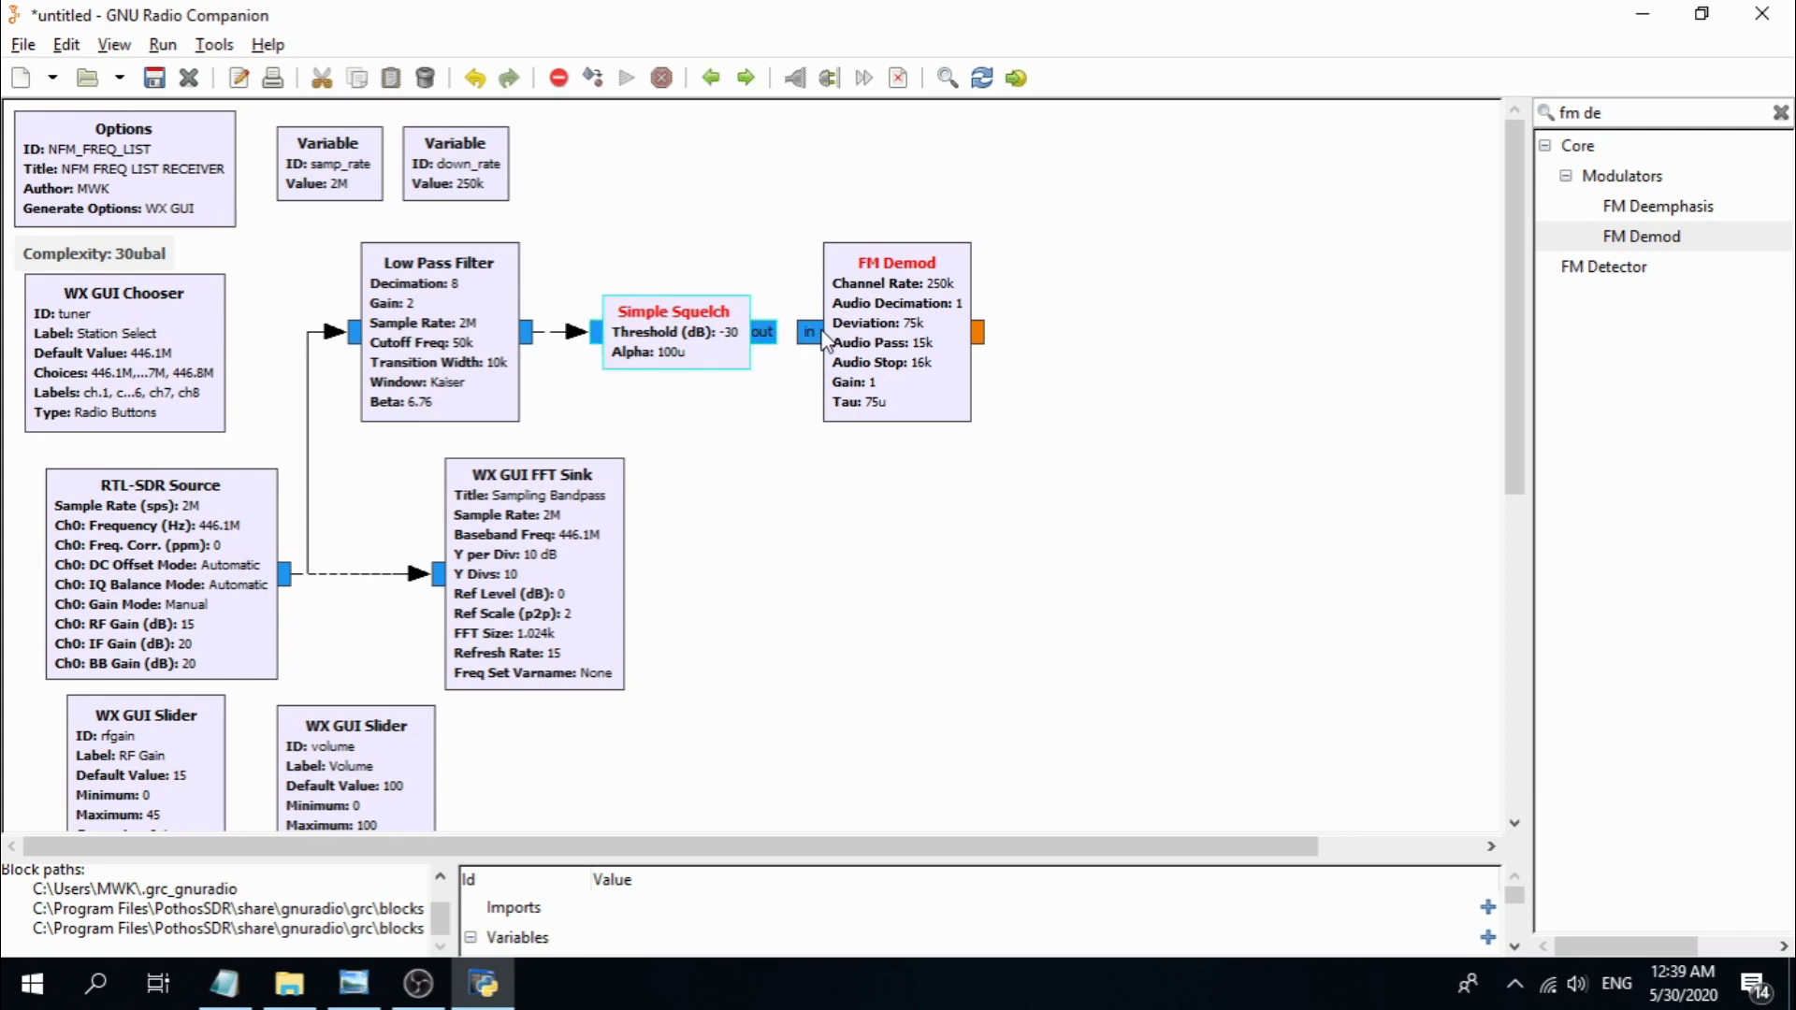
pyautogui.click(810, 335)
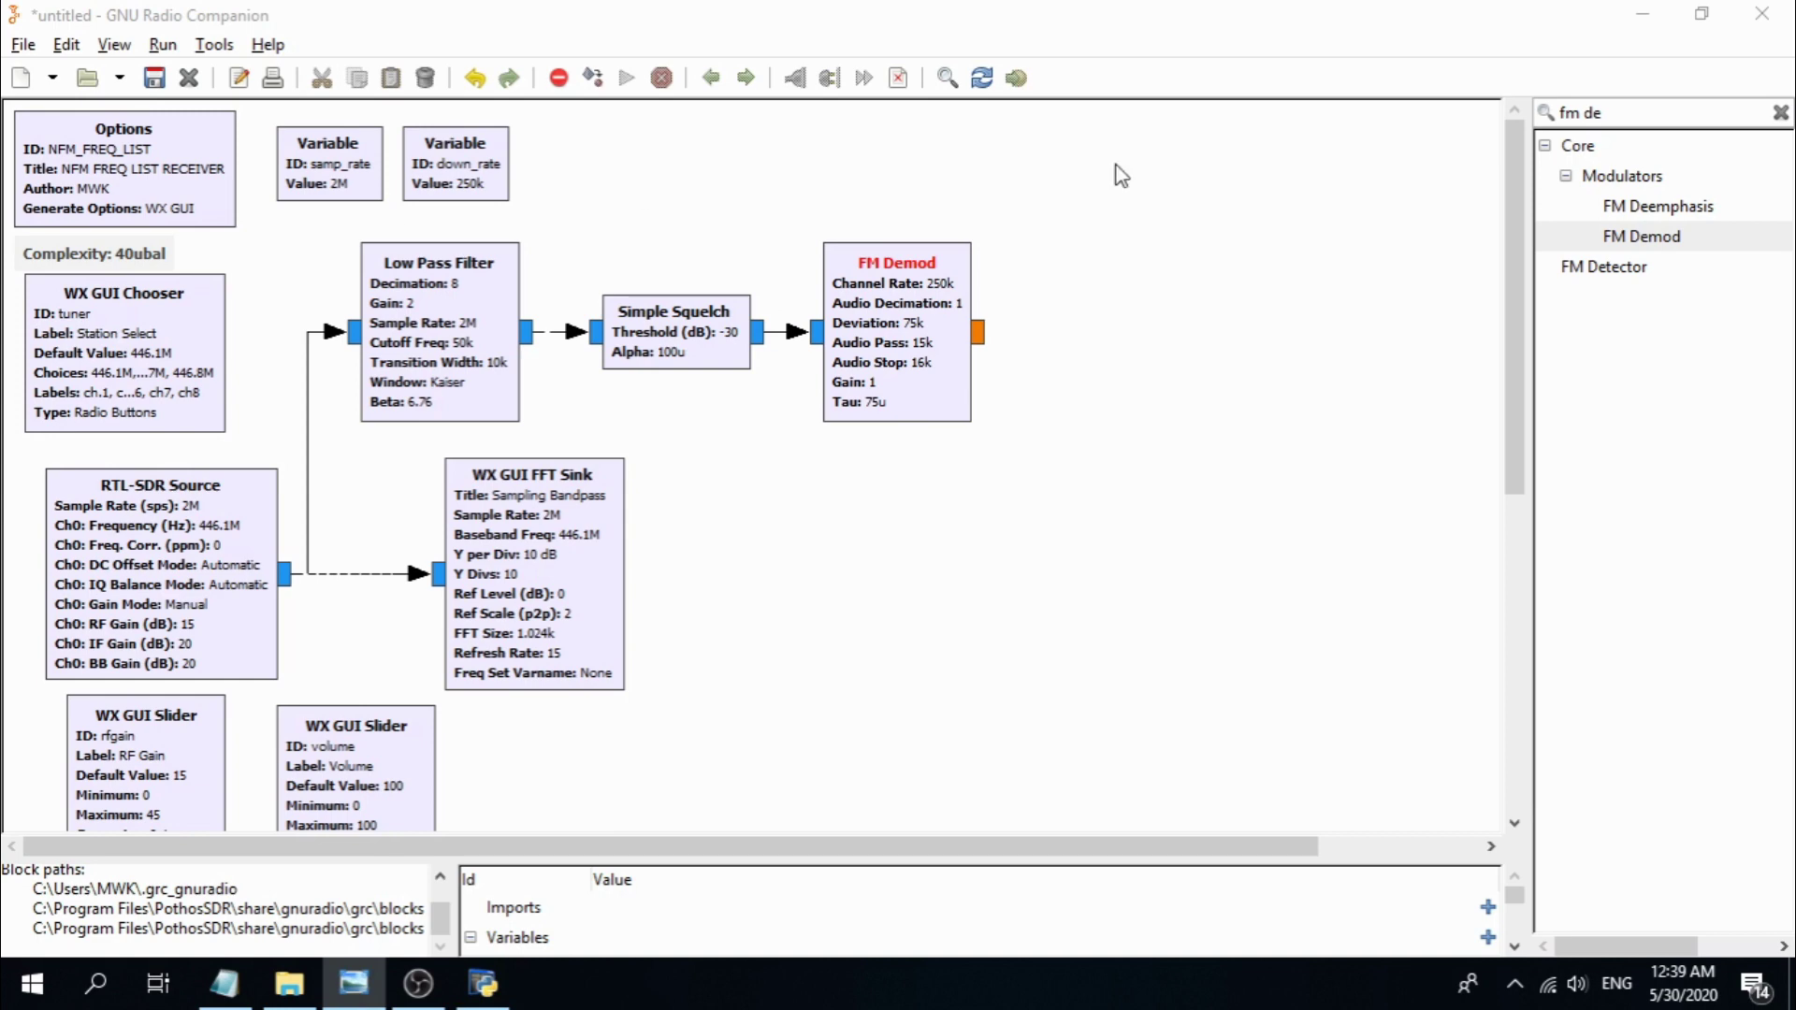
# - Find and add a Rational Resampler block, and place it to the right of the FM Demod
pyautogui.click(1642, 112)
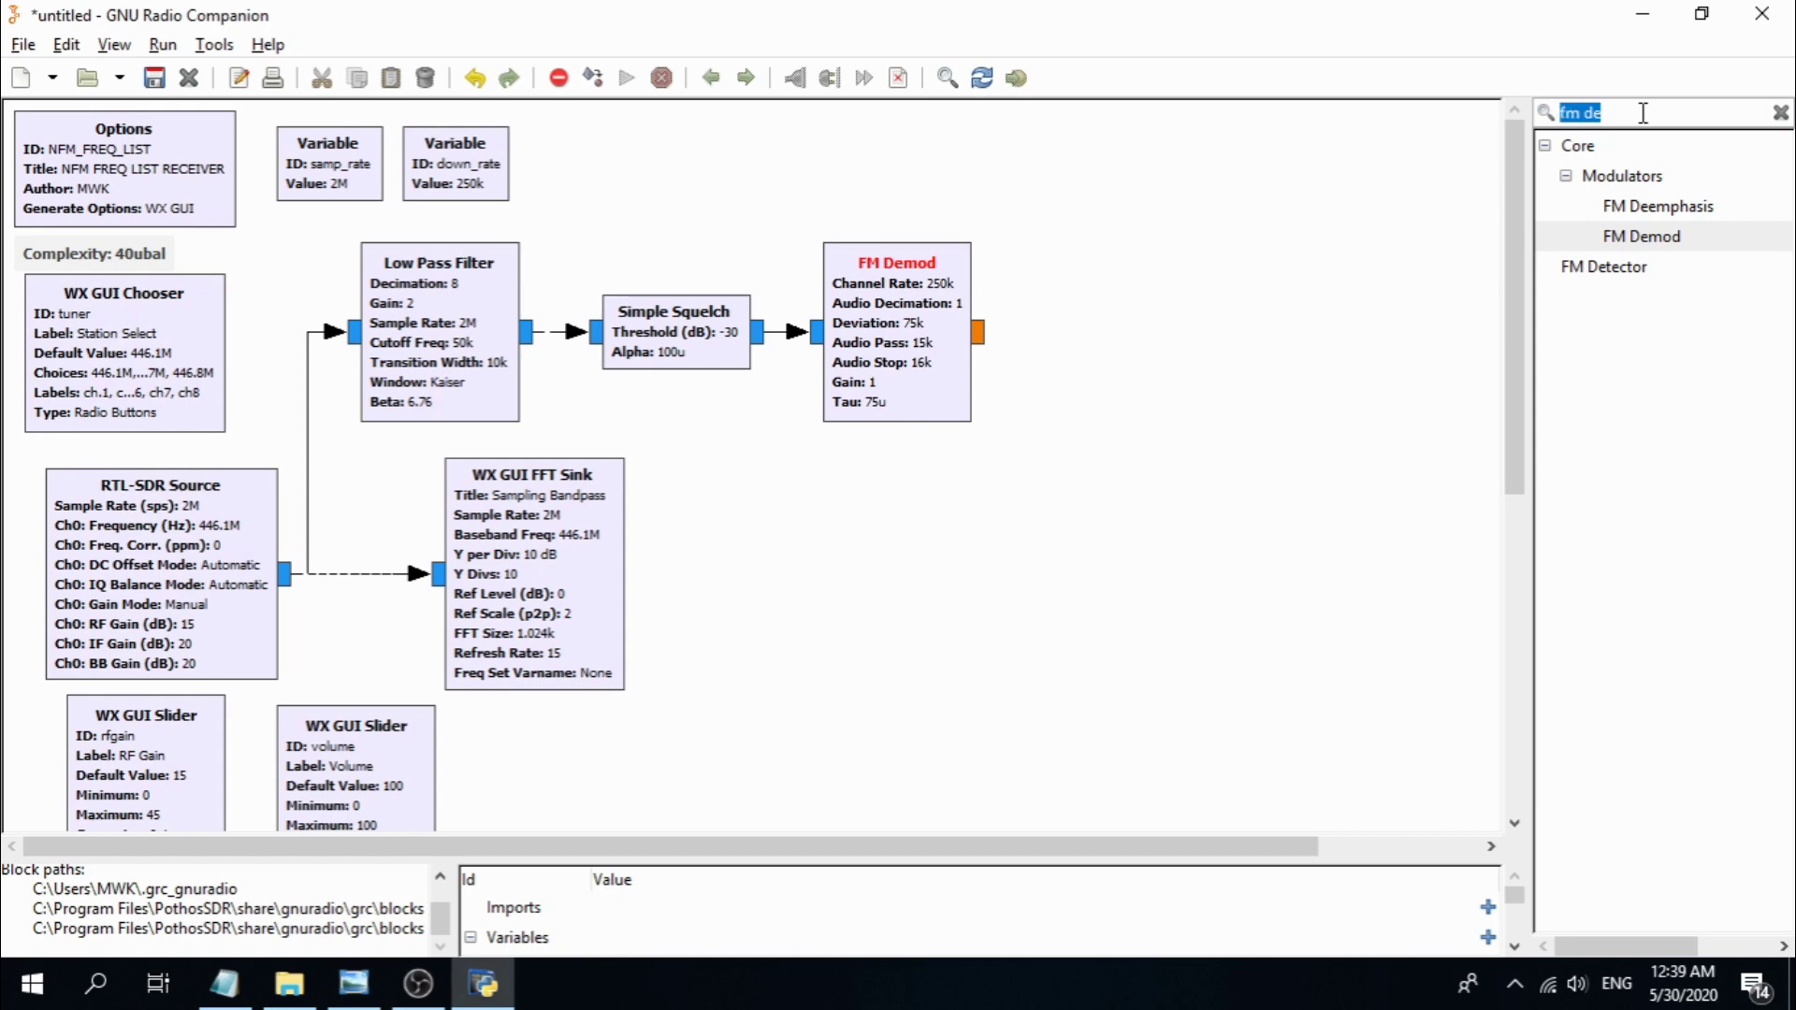
pyautogui.write('ra')
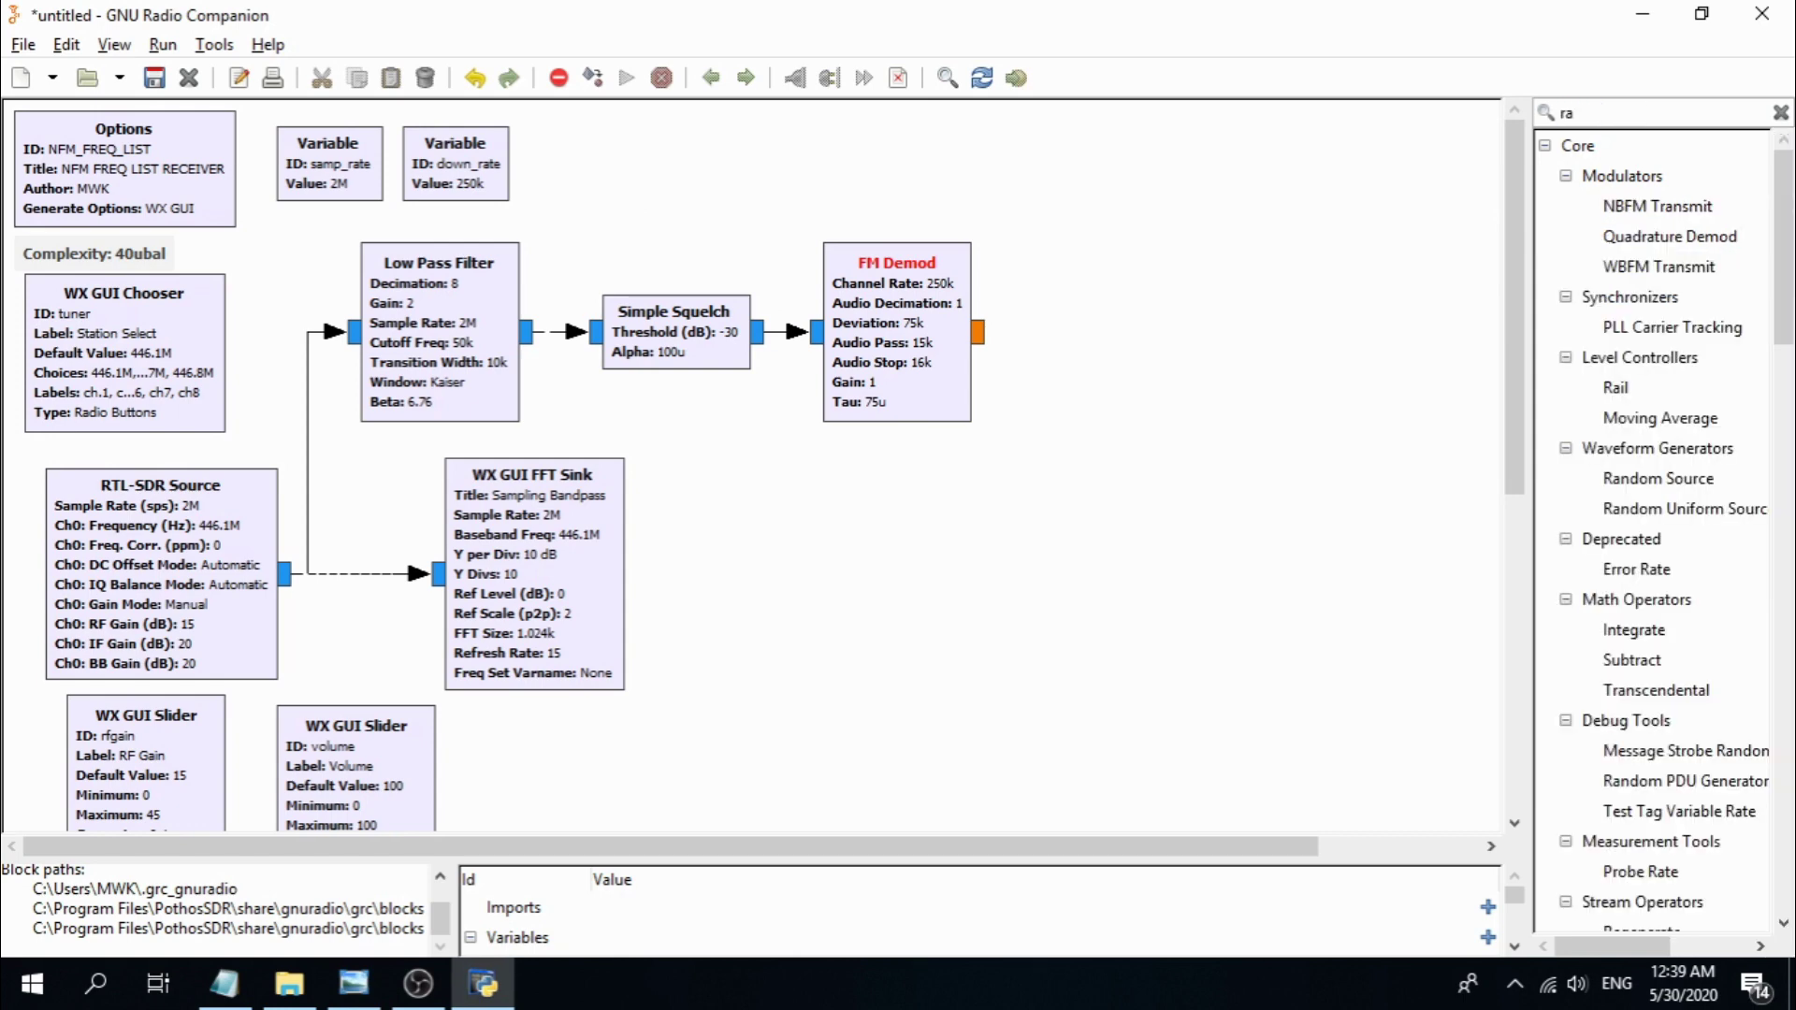
pyautogui.write('tio')
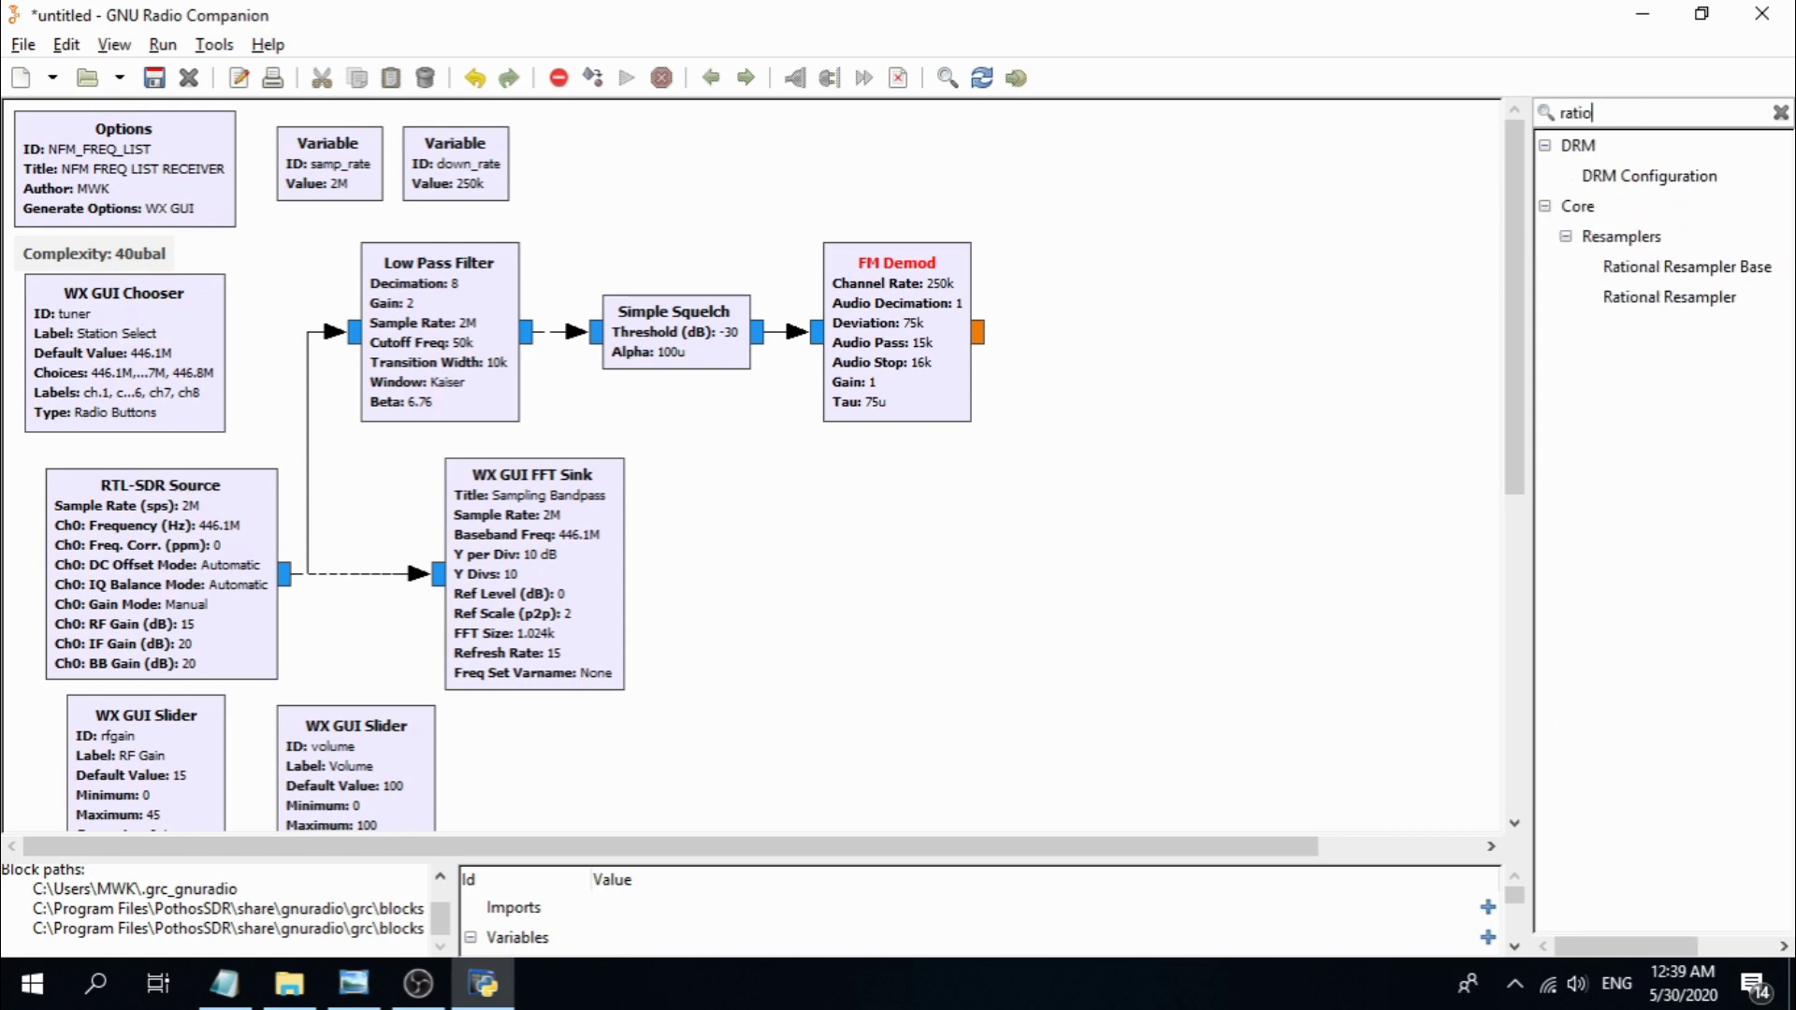
pyautogui.doubleClick(1704, 299)
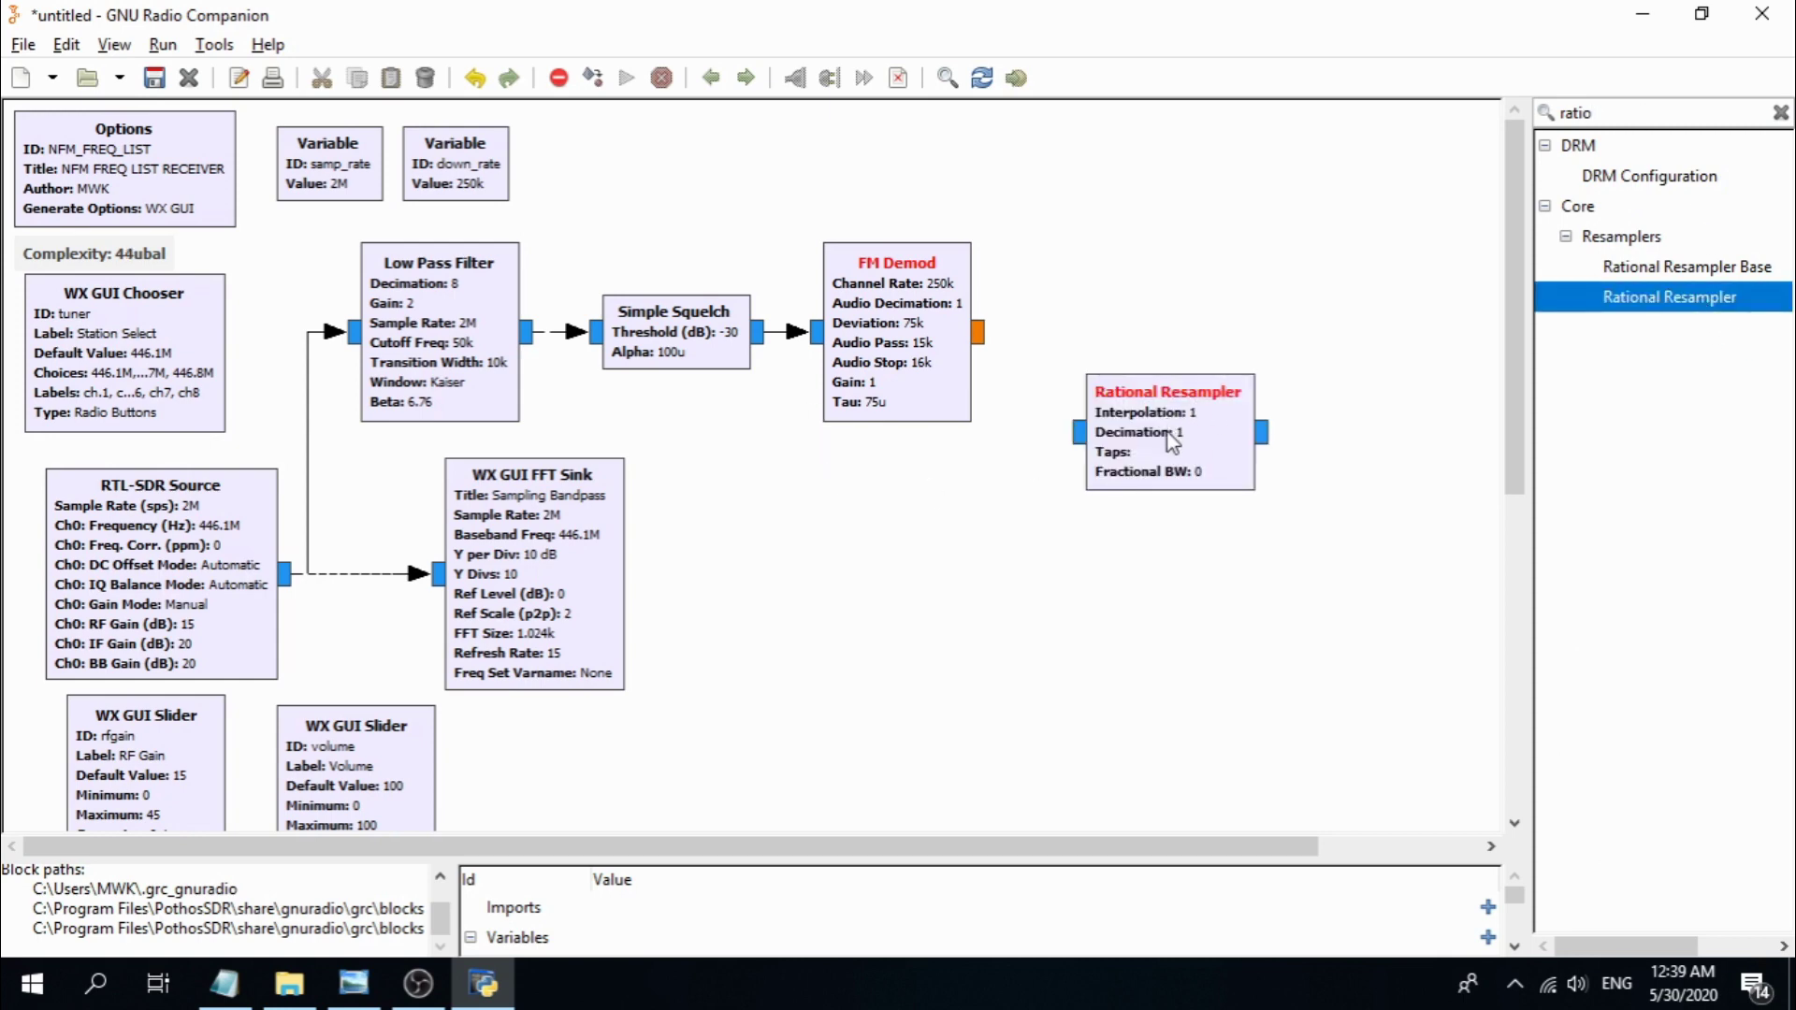
pyautogui.moveTo(1171, 445); pyautogui.dragTo(1132, 332)
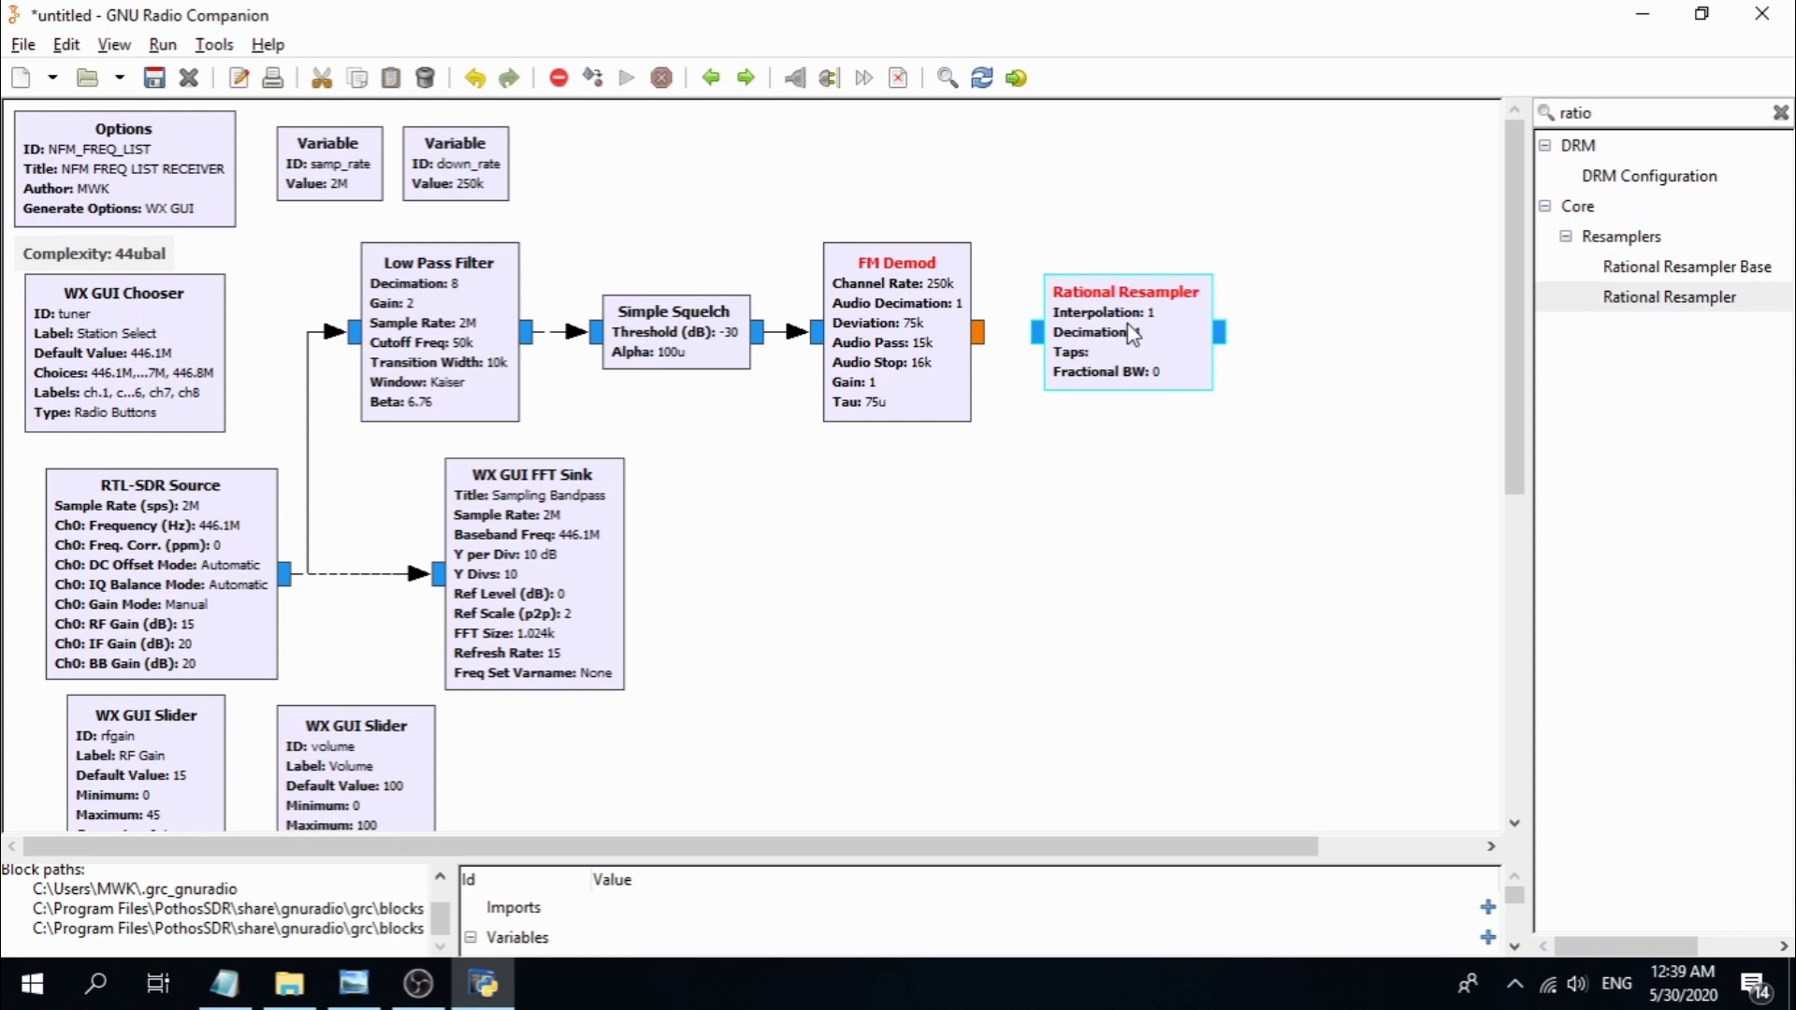
# - Set the Rational Resampler's type to Float->Float (Real Taps), its interpolation to 24 and its decimation to 250
pyautogui.doubleClick(1134, 347)
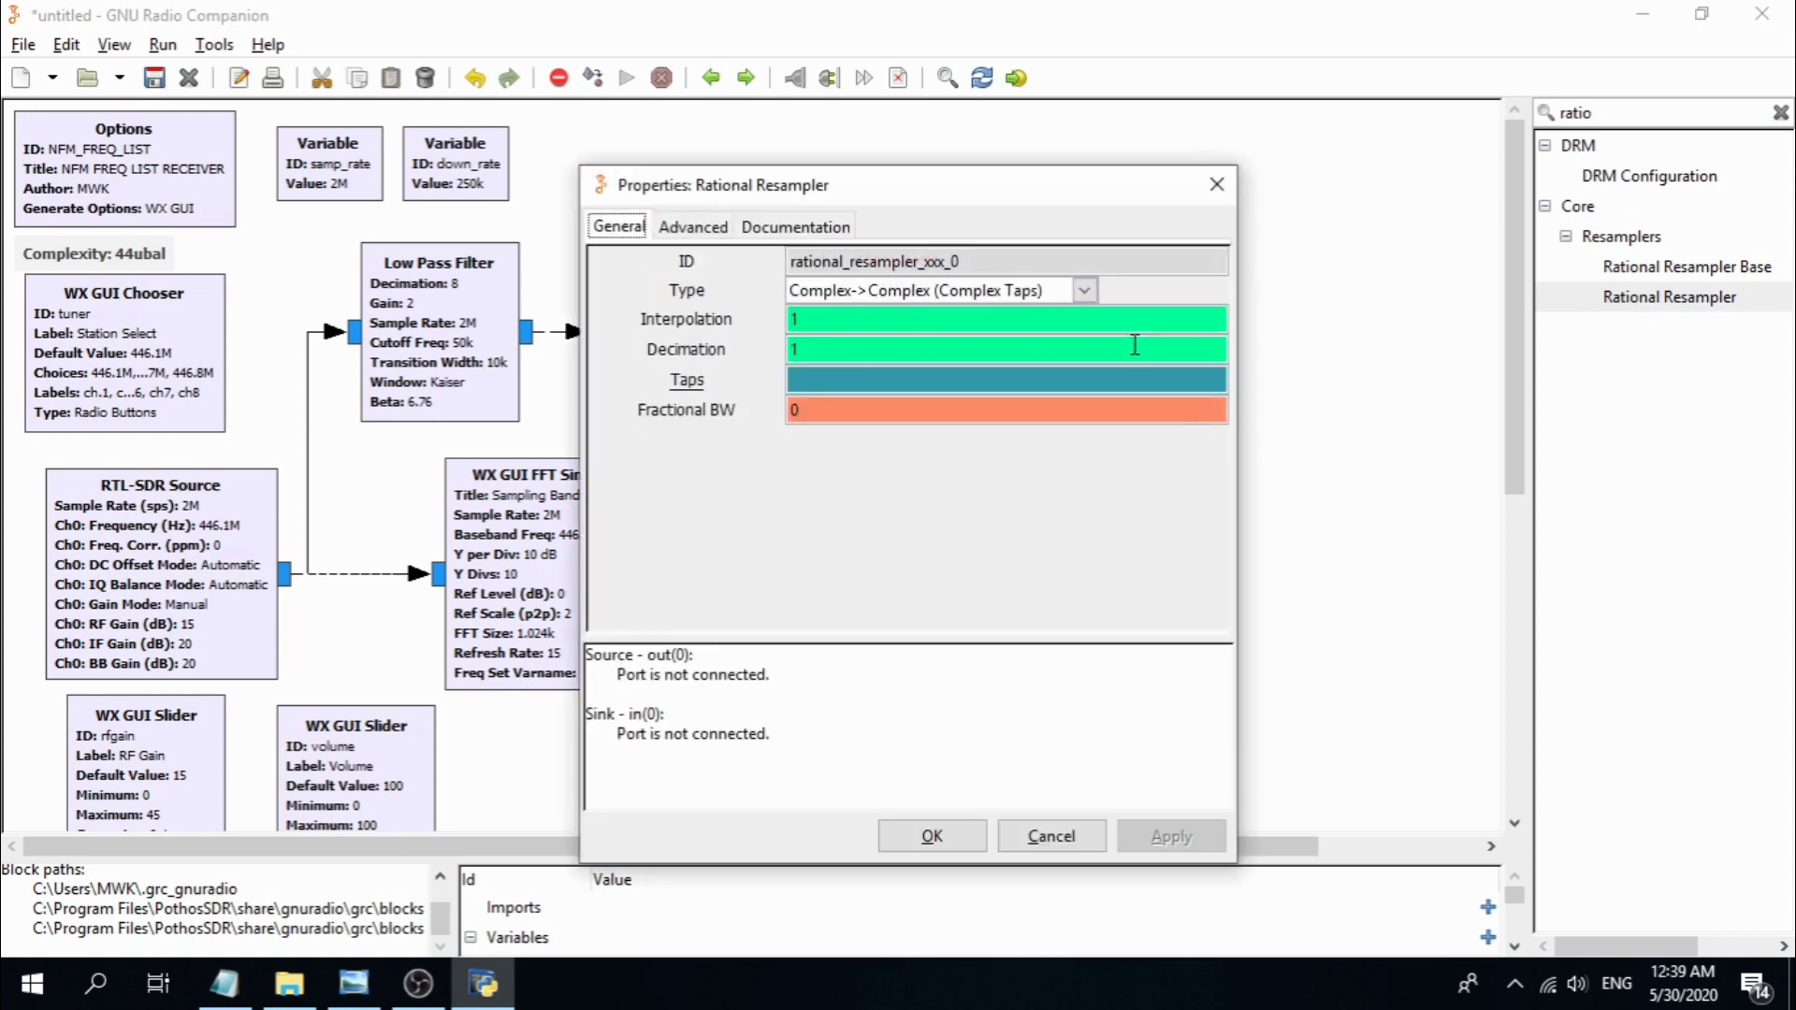
pyautogui.moveTo(824, 189); pyautogui.dragTo(1157, 141)
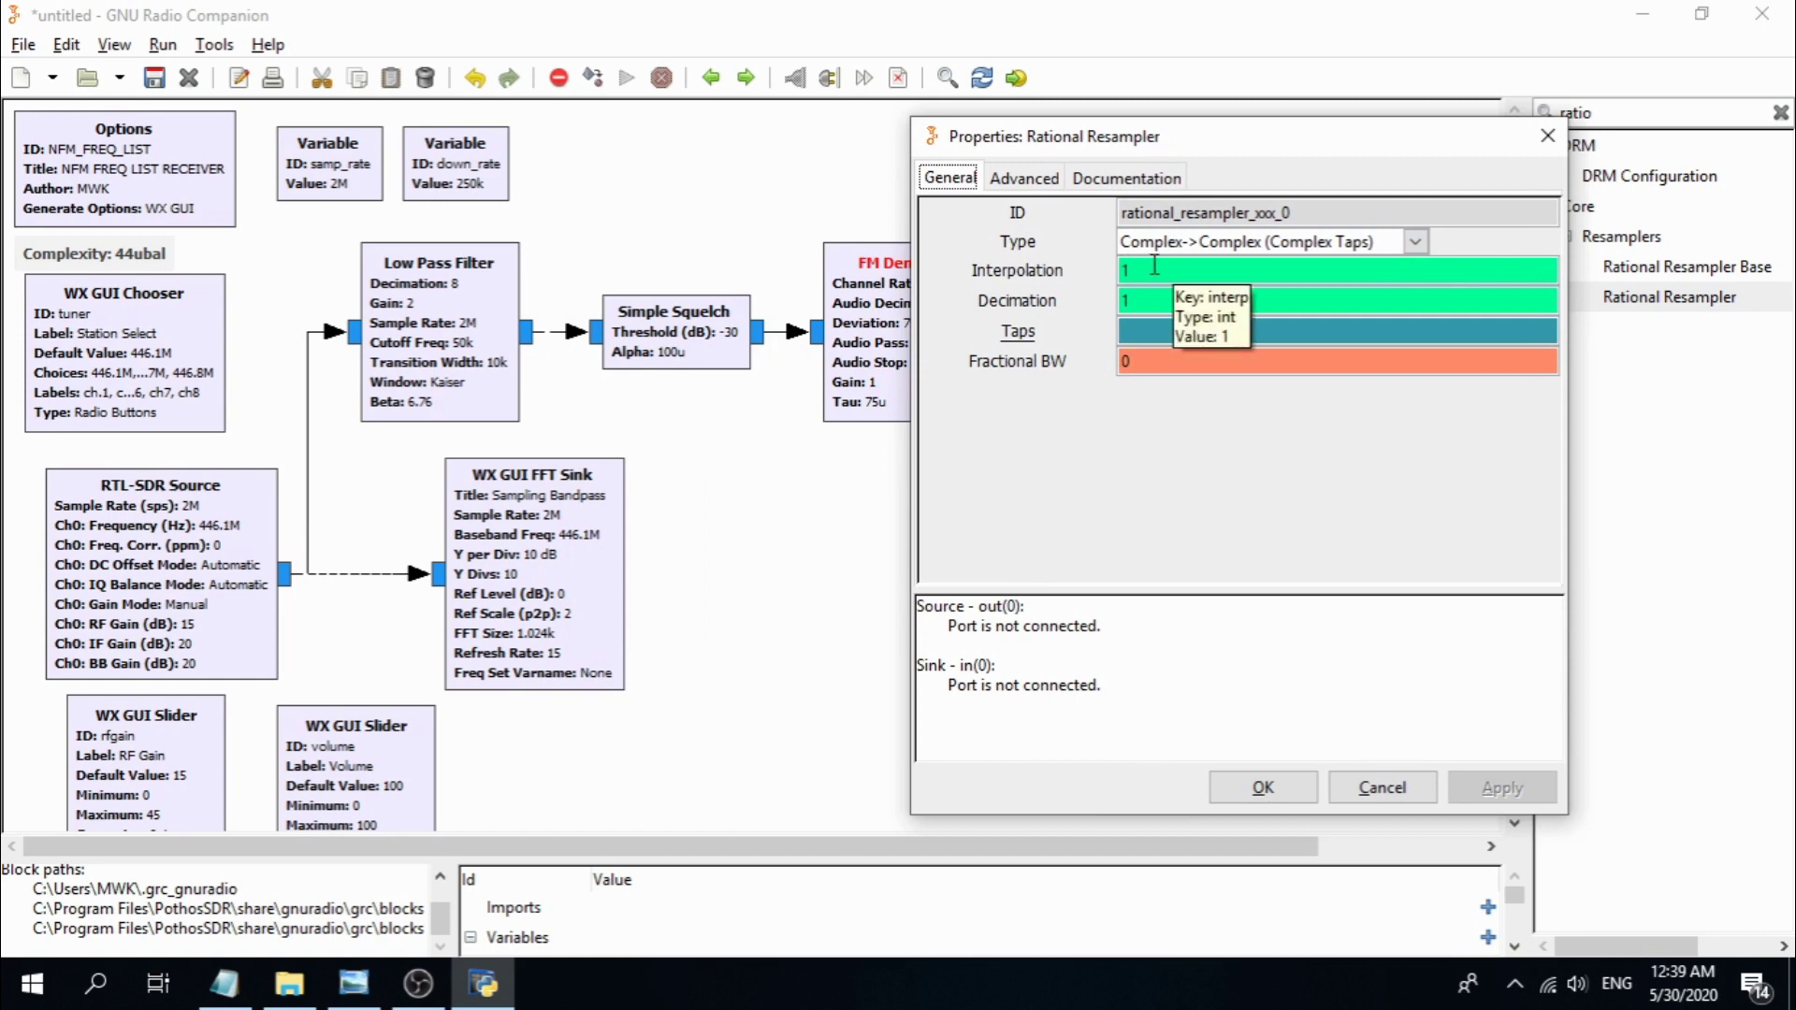
pyautogui.click(1416, 242)
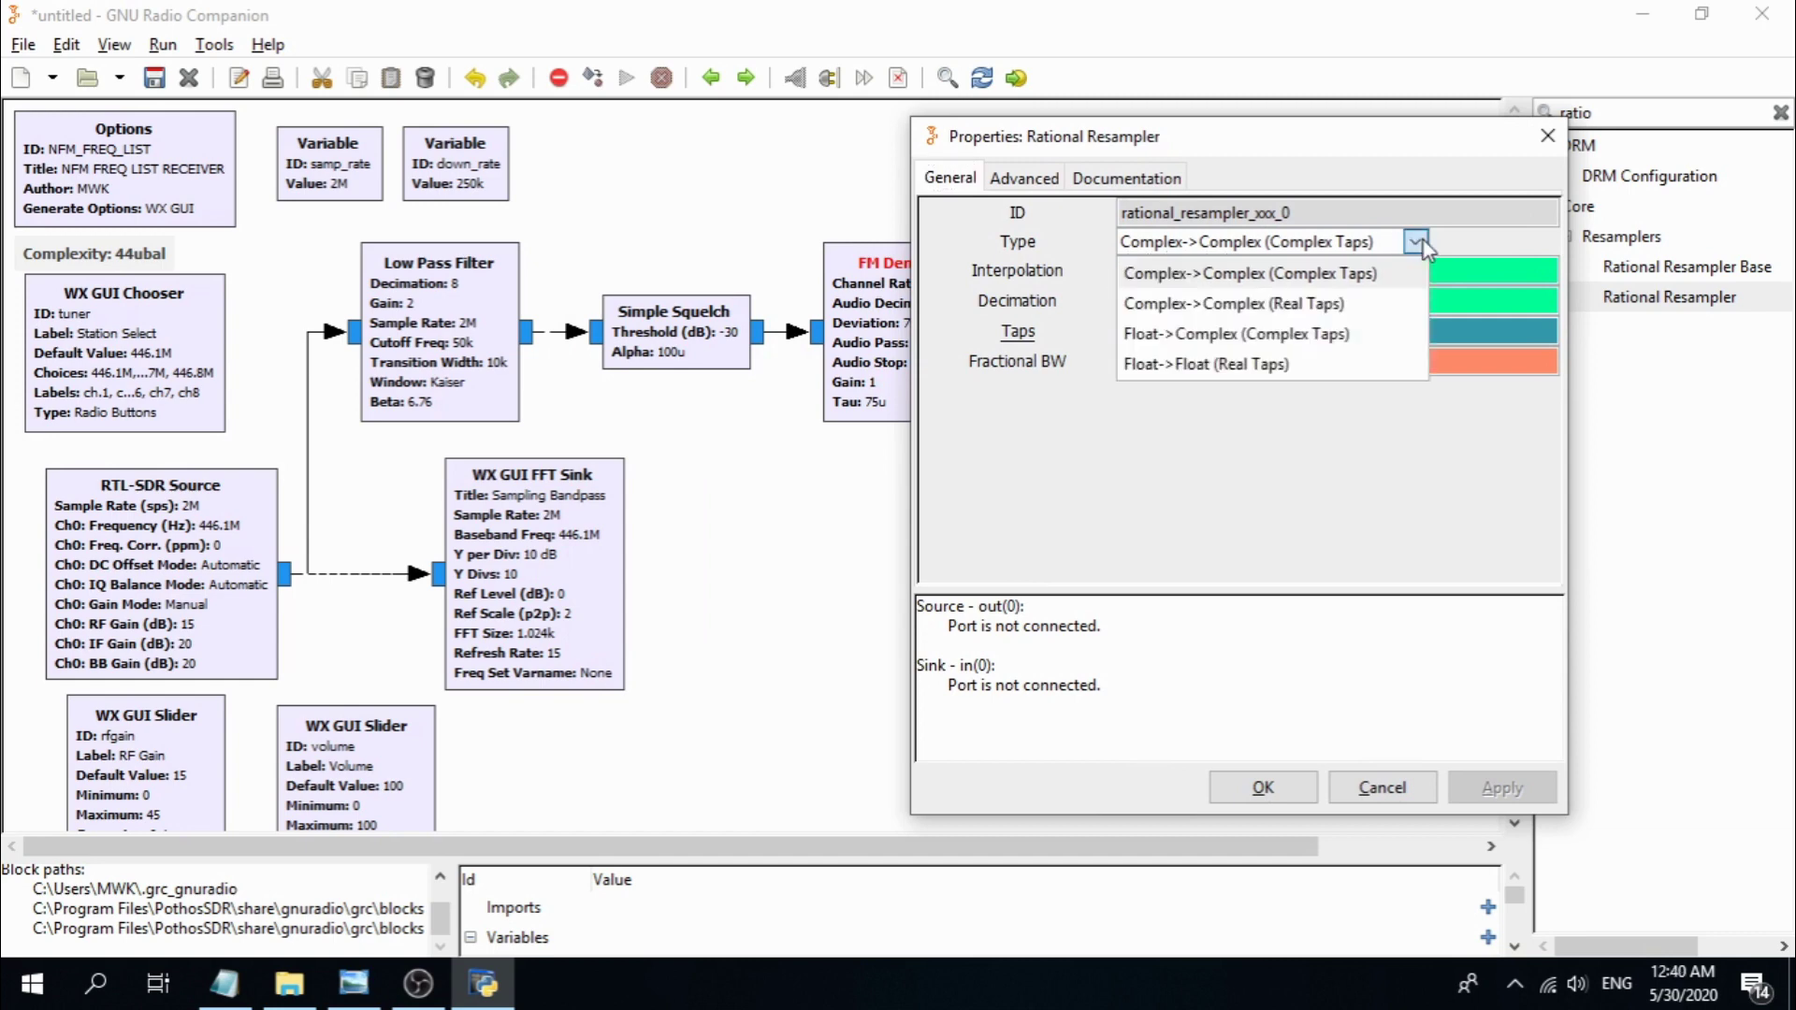
pyautogui.click(1215, 369)
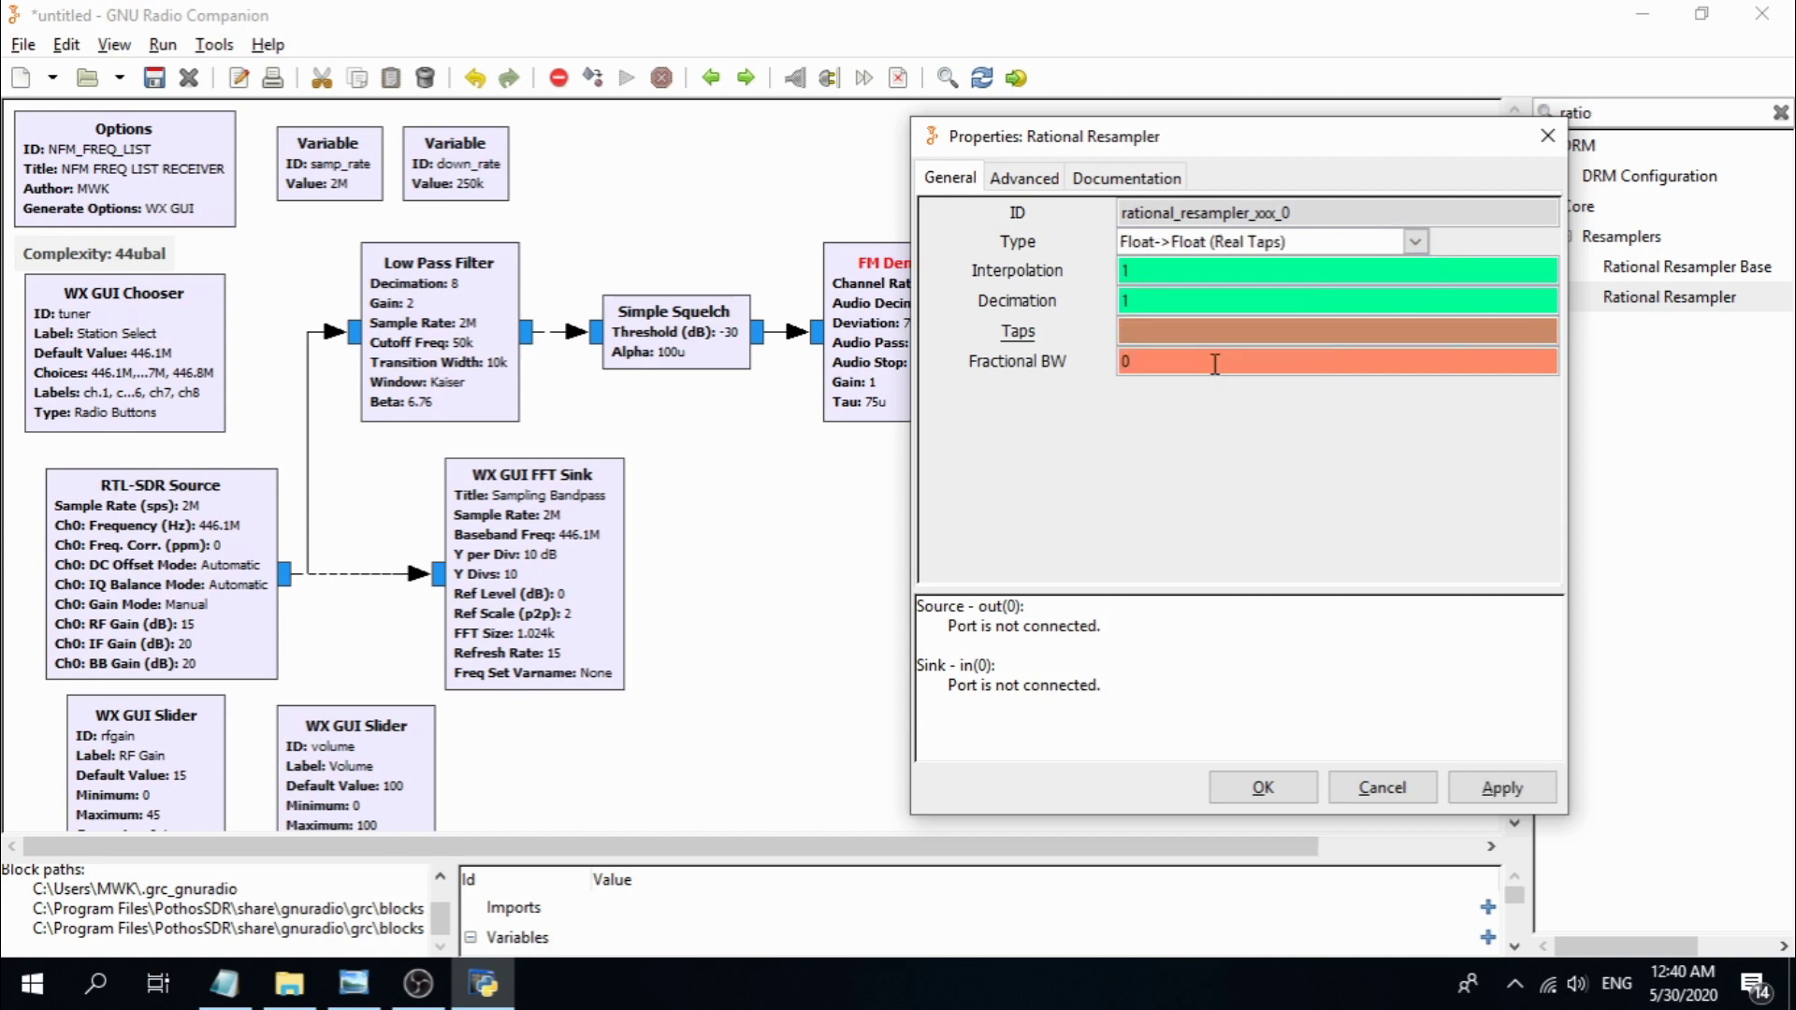
pyautogui.doubleClick(1160, 269)
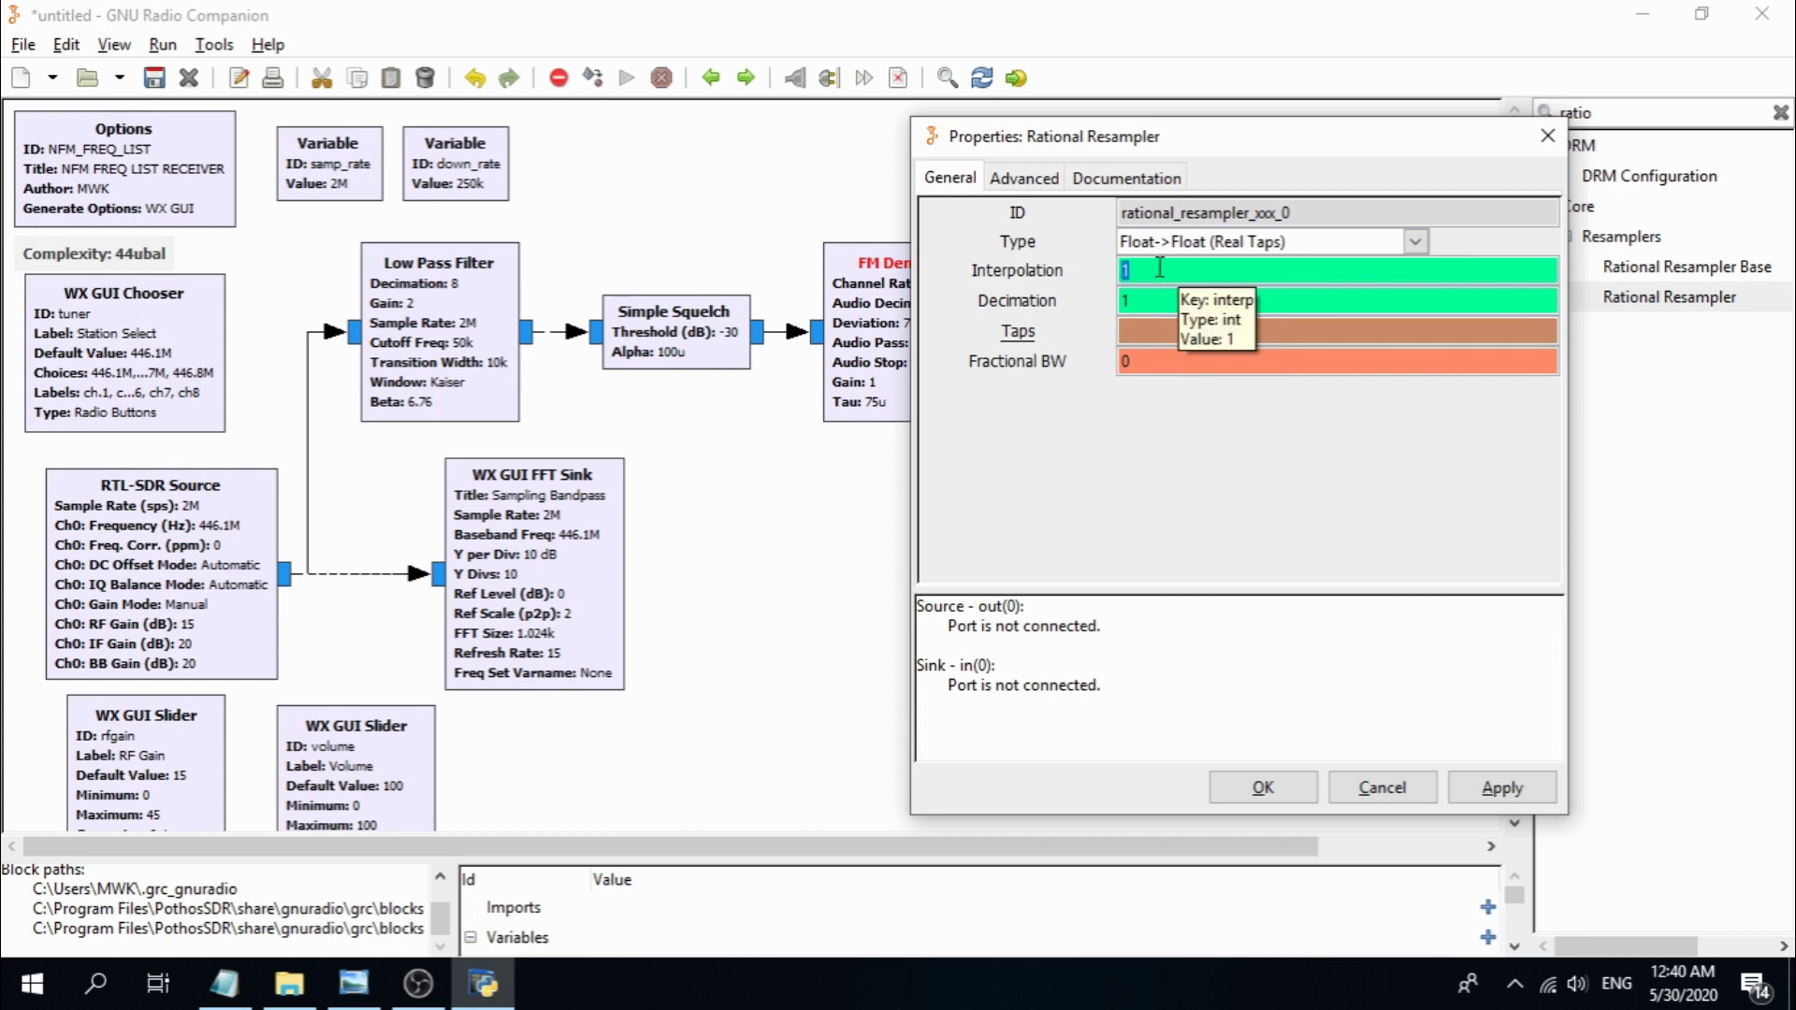
pyautogui.write('24')
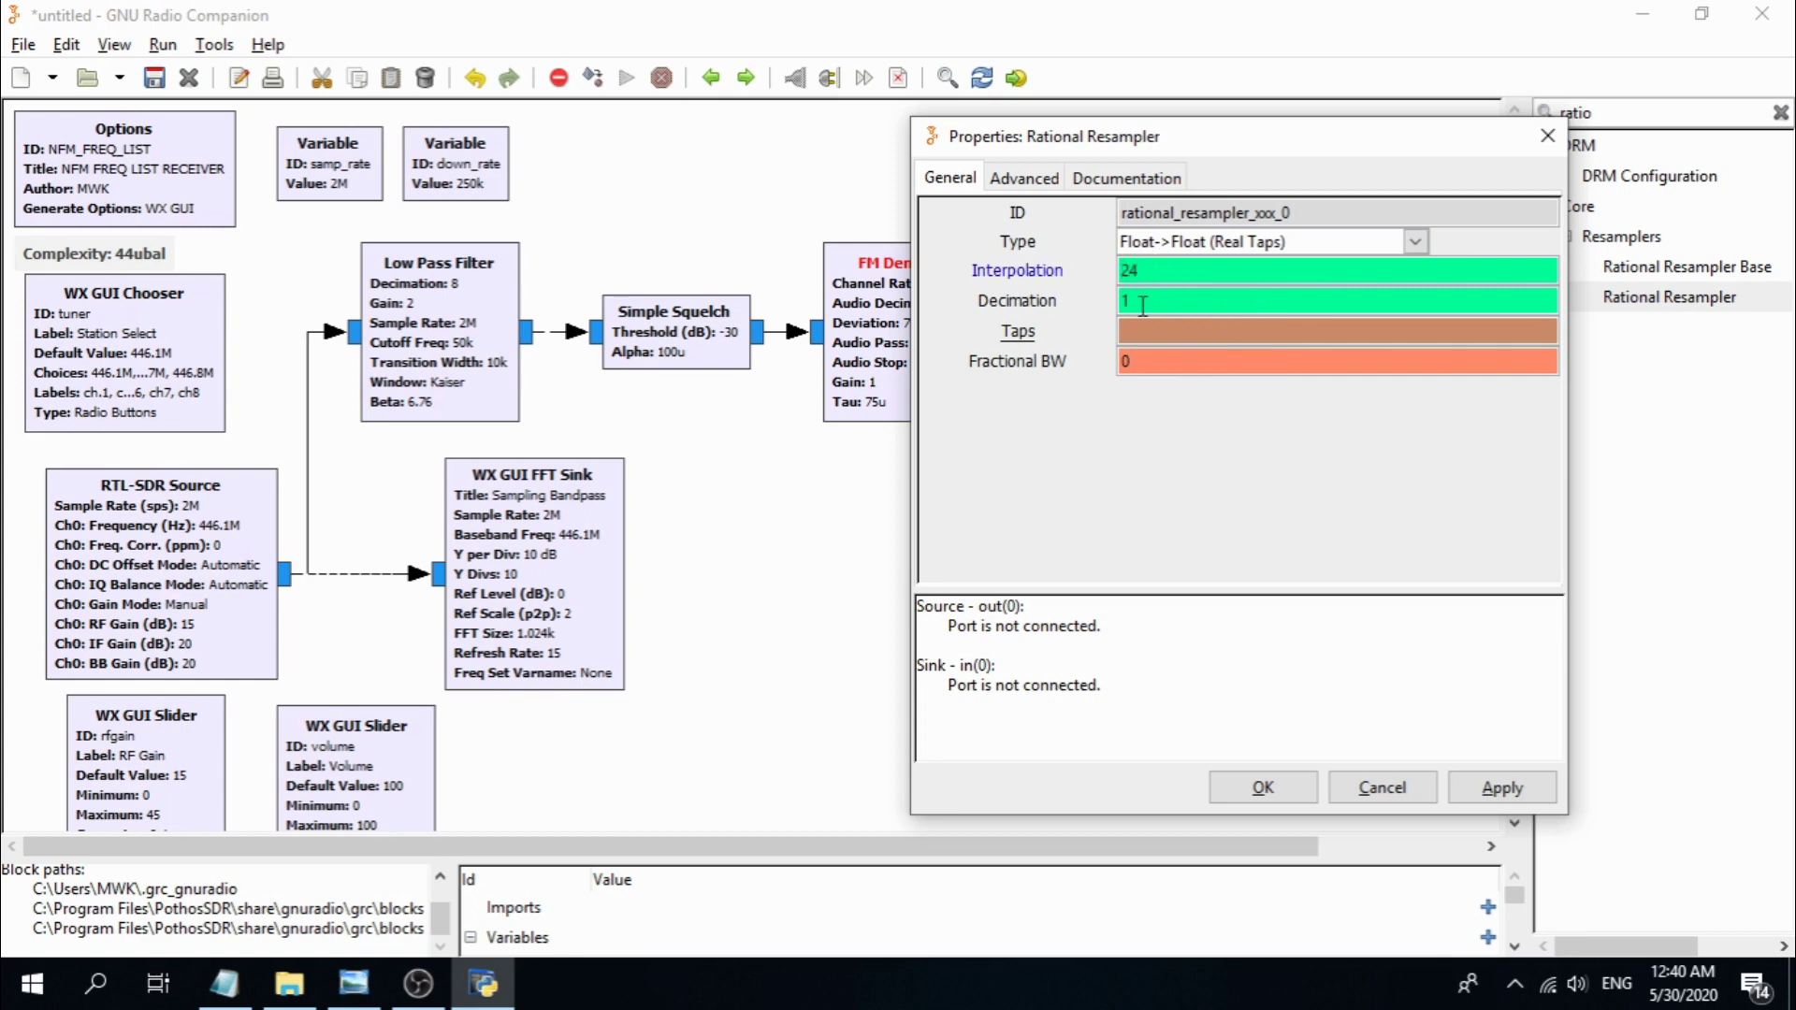
pyautogui.doubleClick(1145, 305)
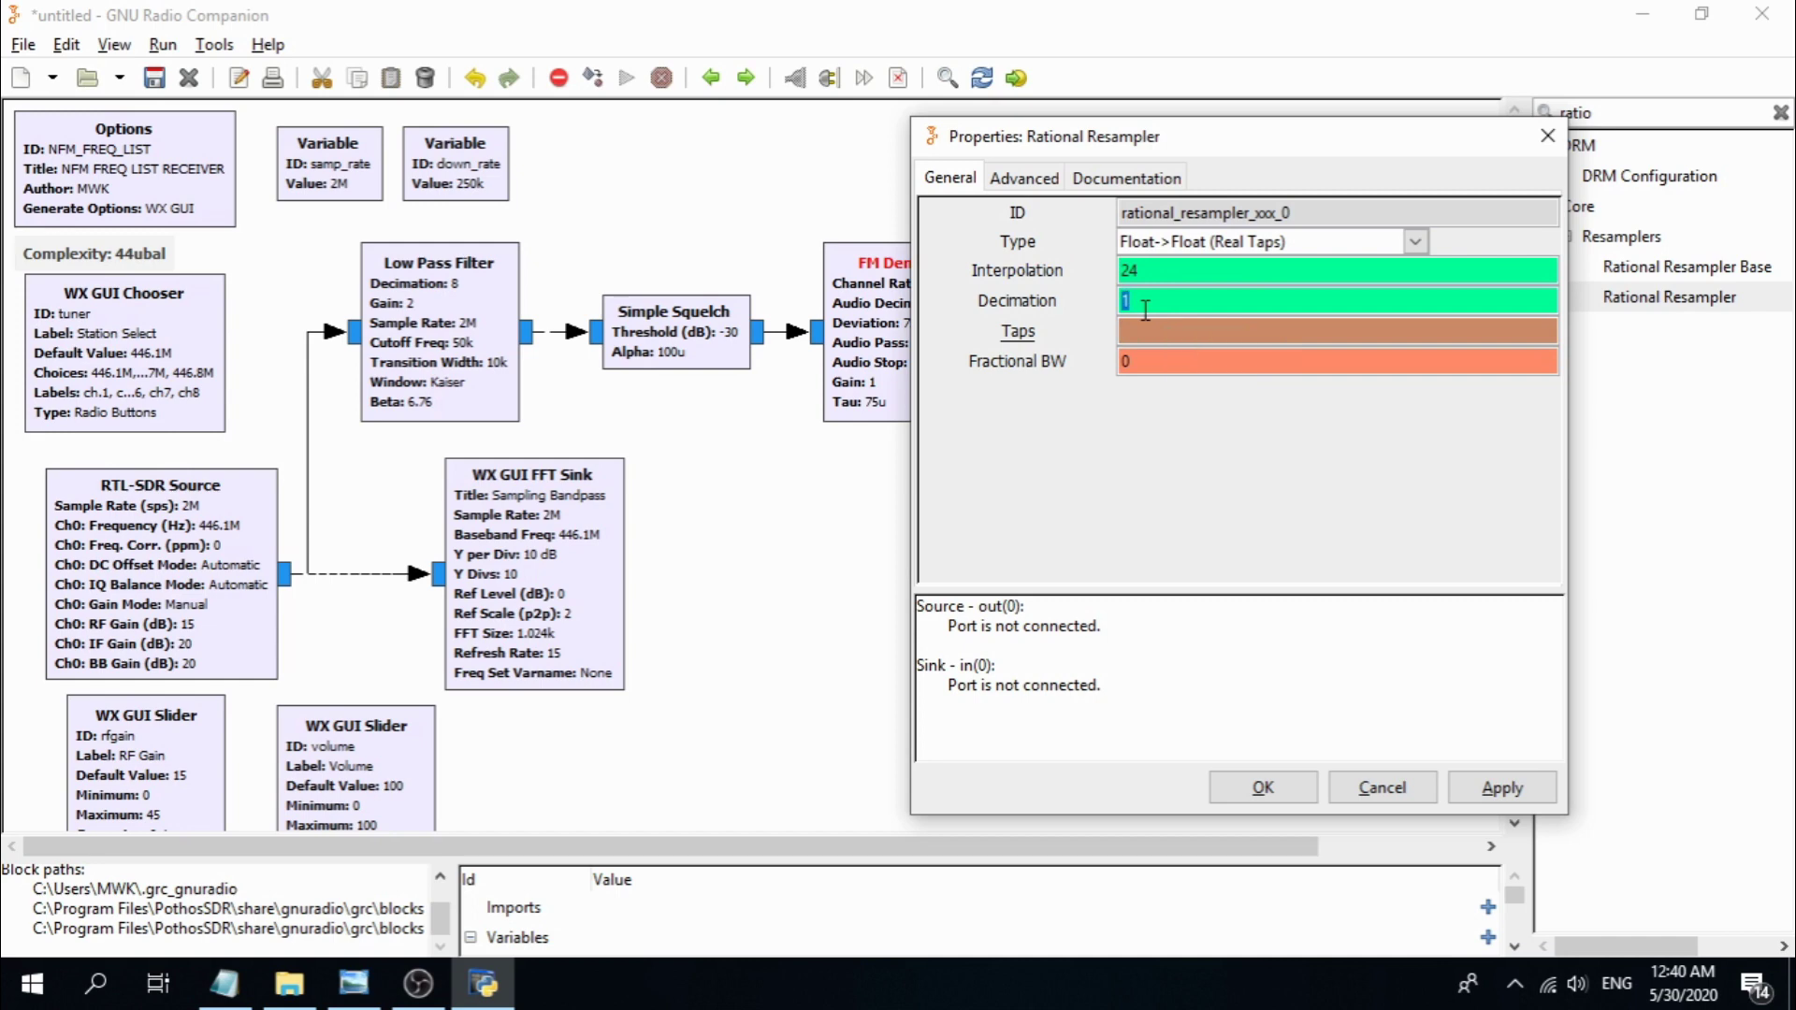
pyautogui.write('250')
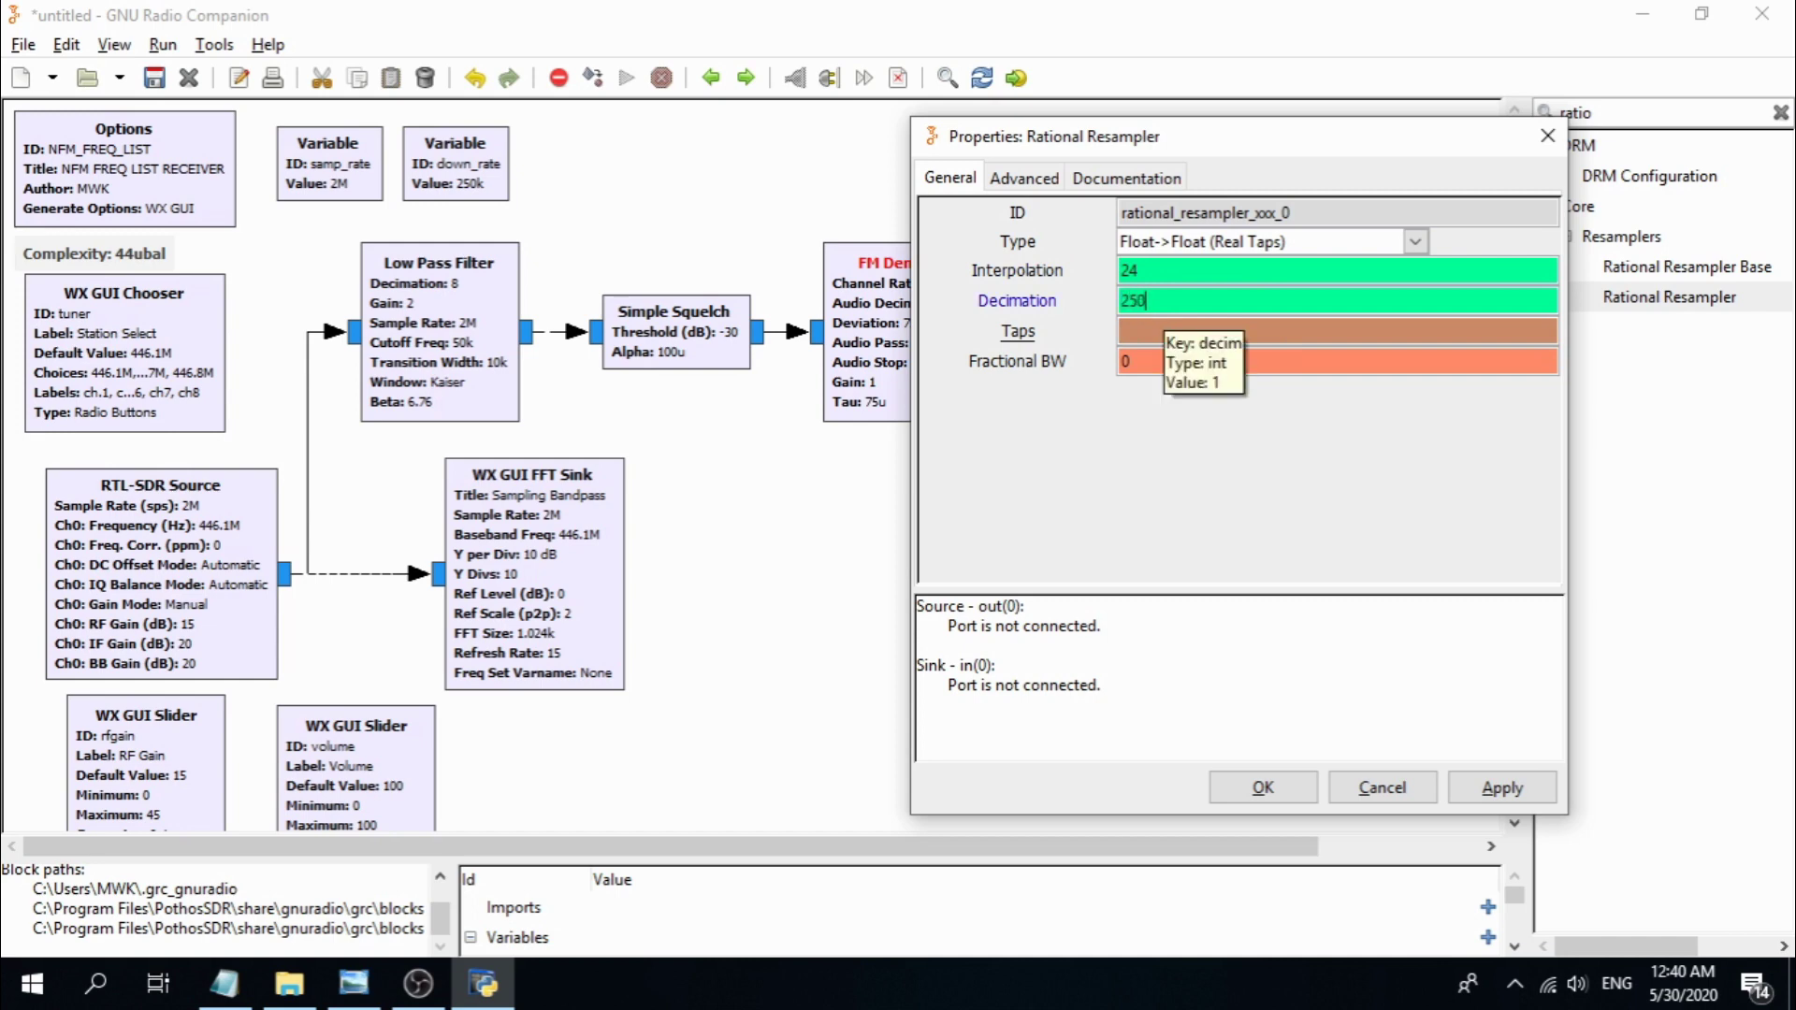
# - Accept the Rational Resampler properties and connect the FM Demod output to the Rational Resampler input
pyautogui.click(1257, 793)
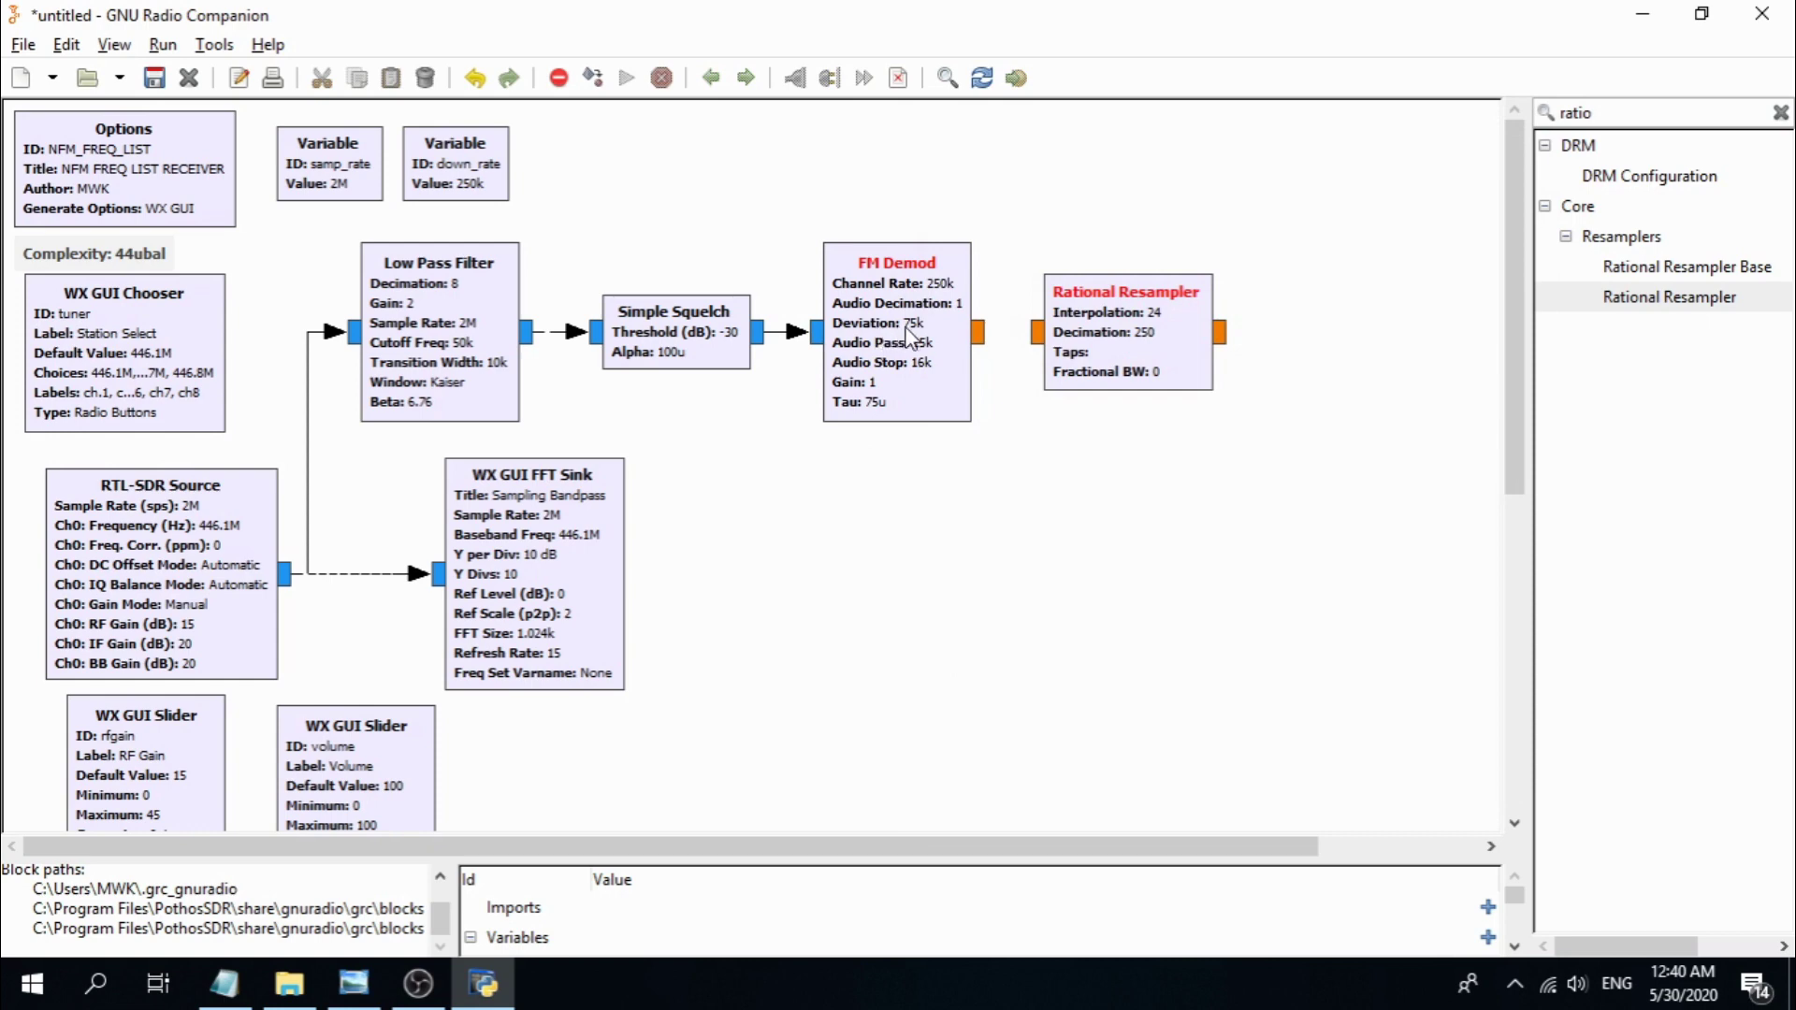
pyautogui.click(980, 333)
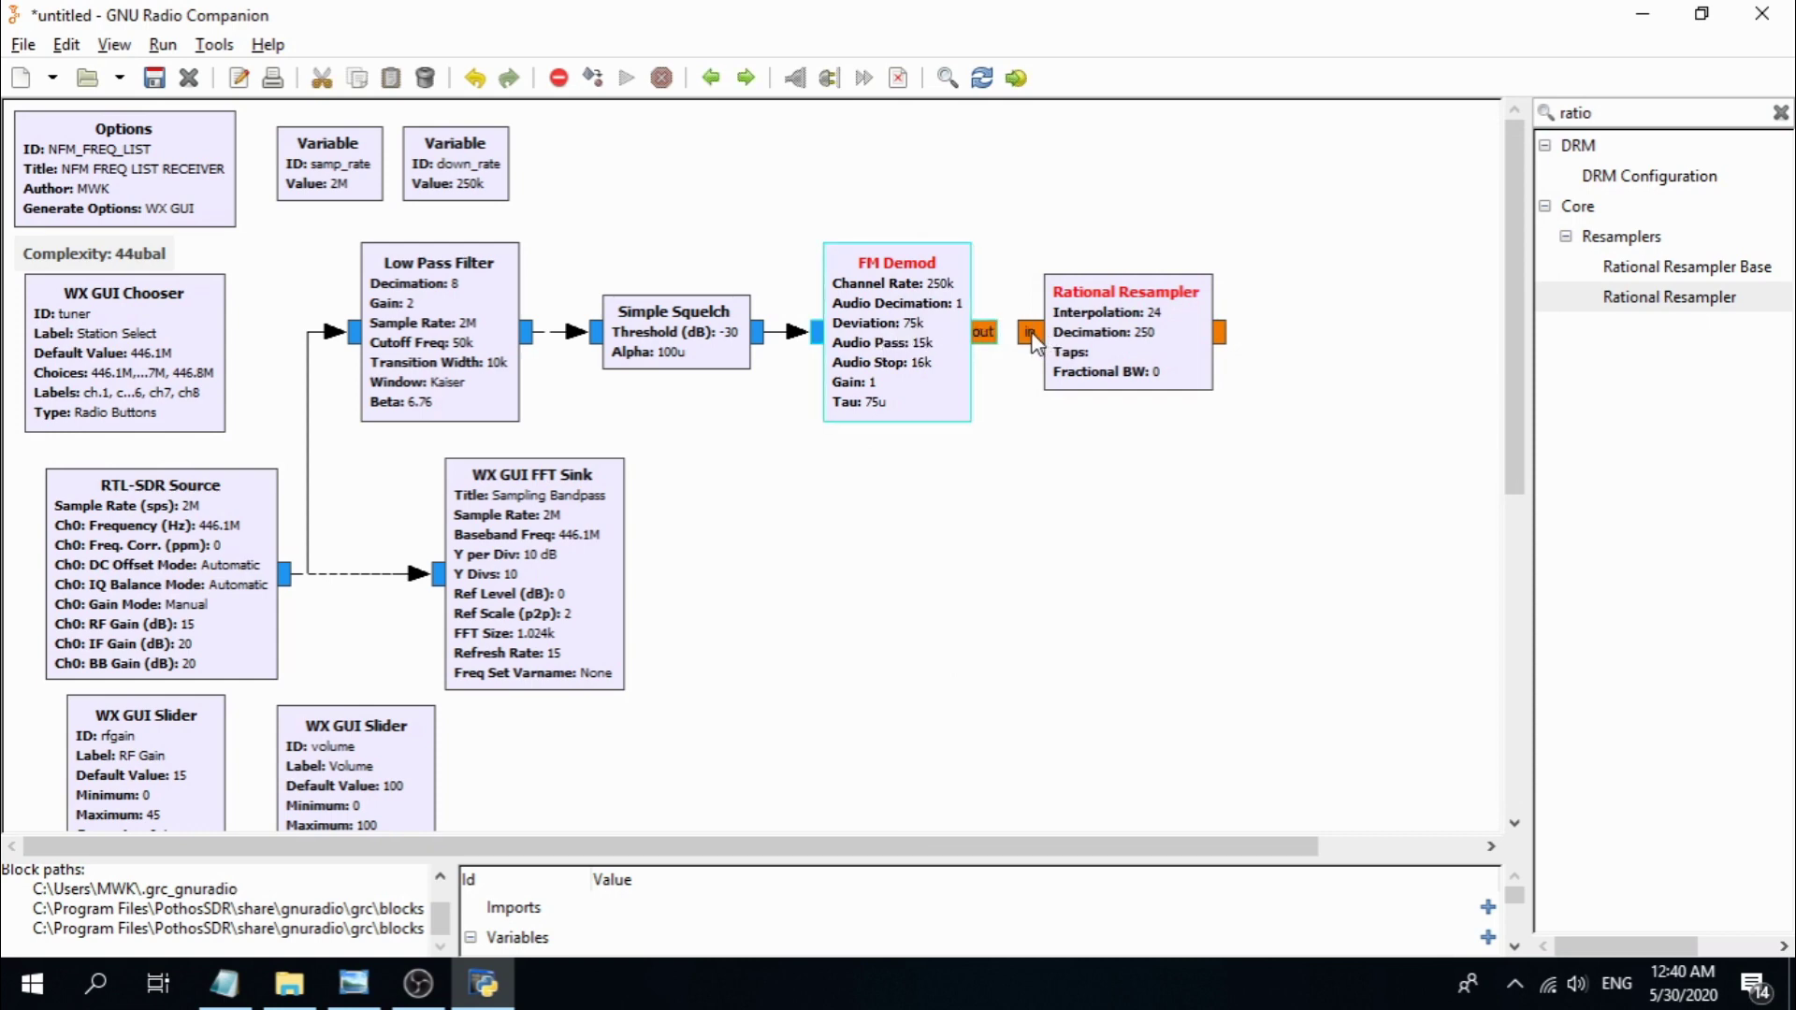
pyautogui.click(1032, 334)
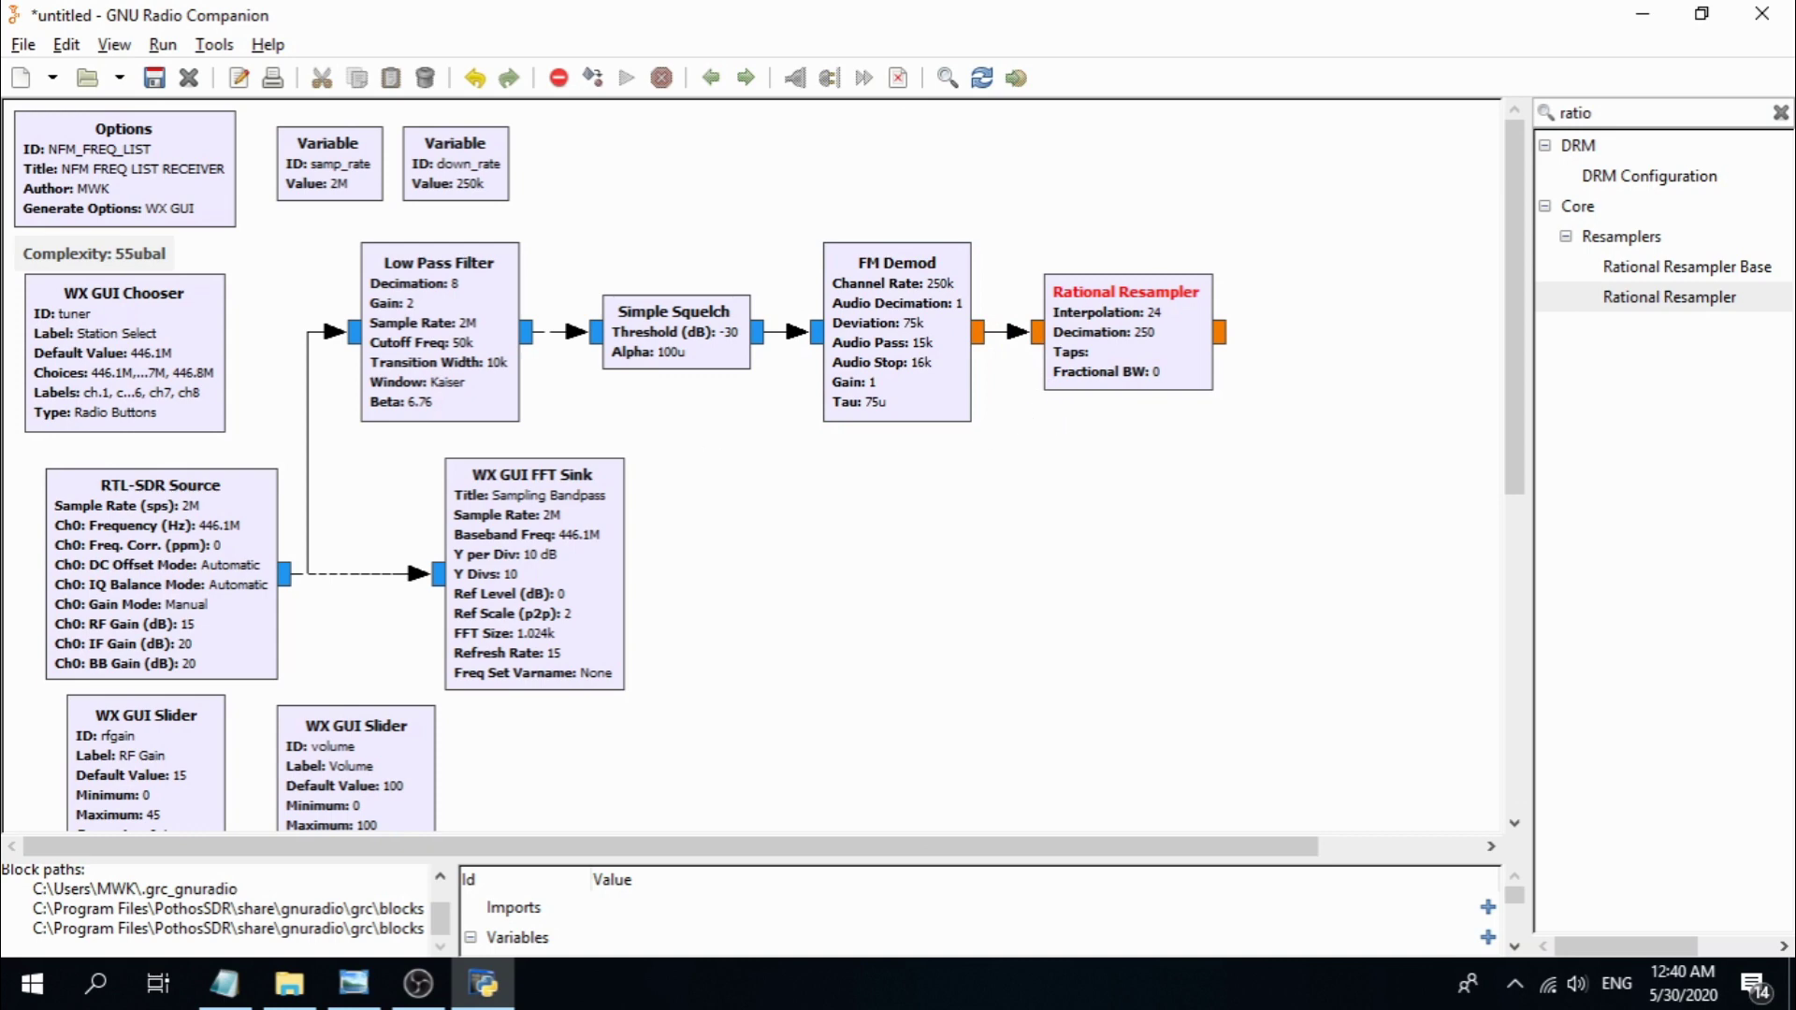
# - Find and add a Multiply Const block, and place it in the free area to the right of the WX GUI FFT Sink
pyautogui.hotkey('alt', 'Tab')
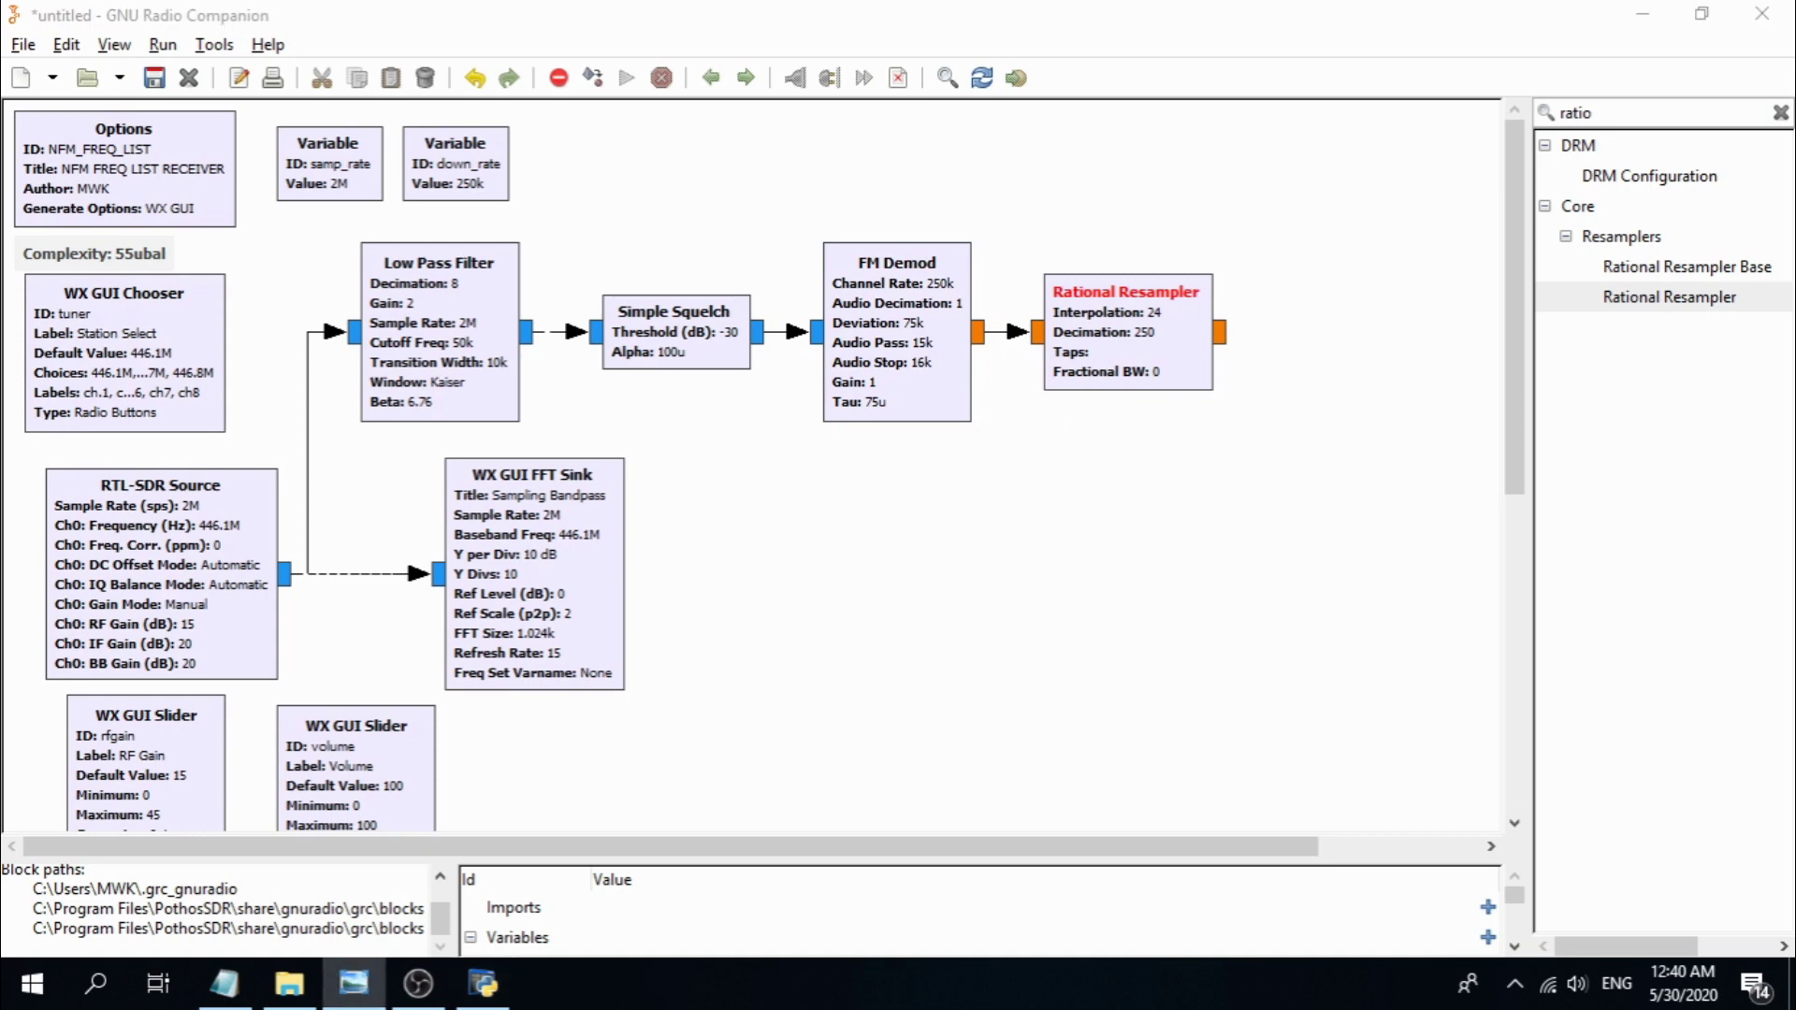
pyautogui.click(1609, 114)
pyautogui.write('muk')
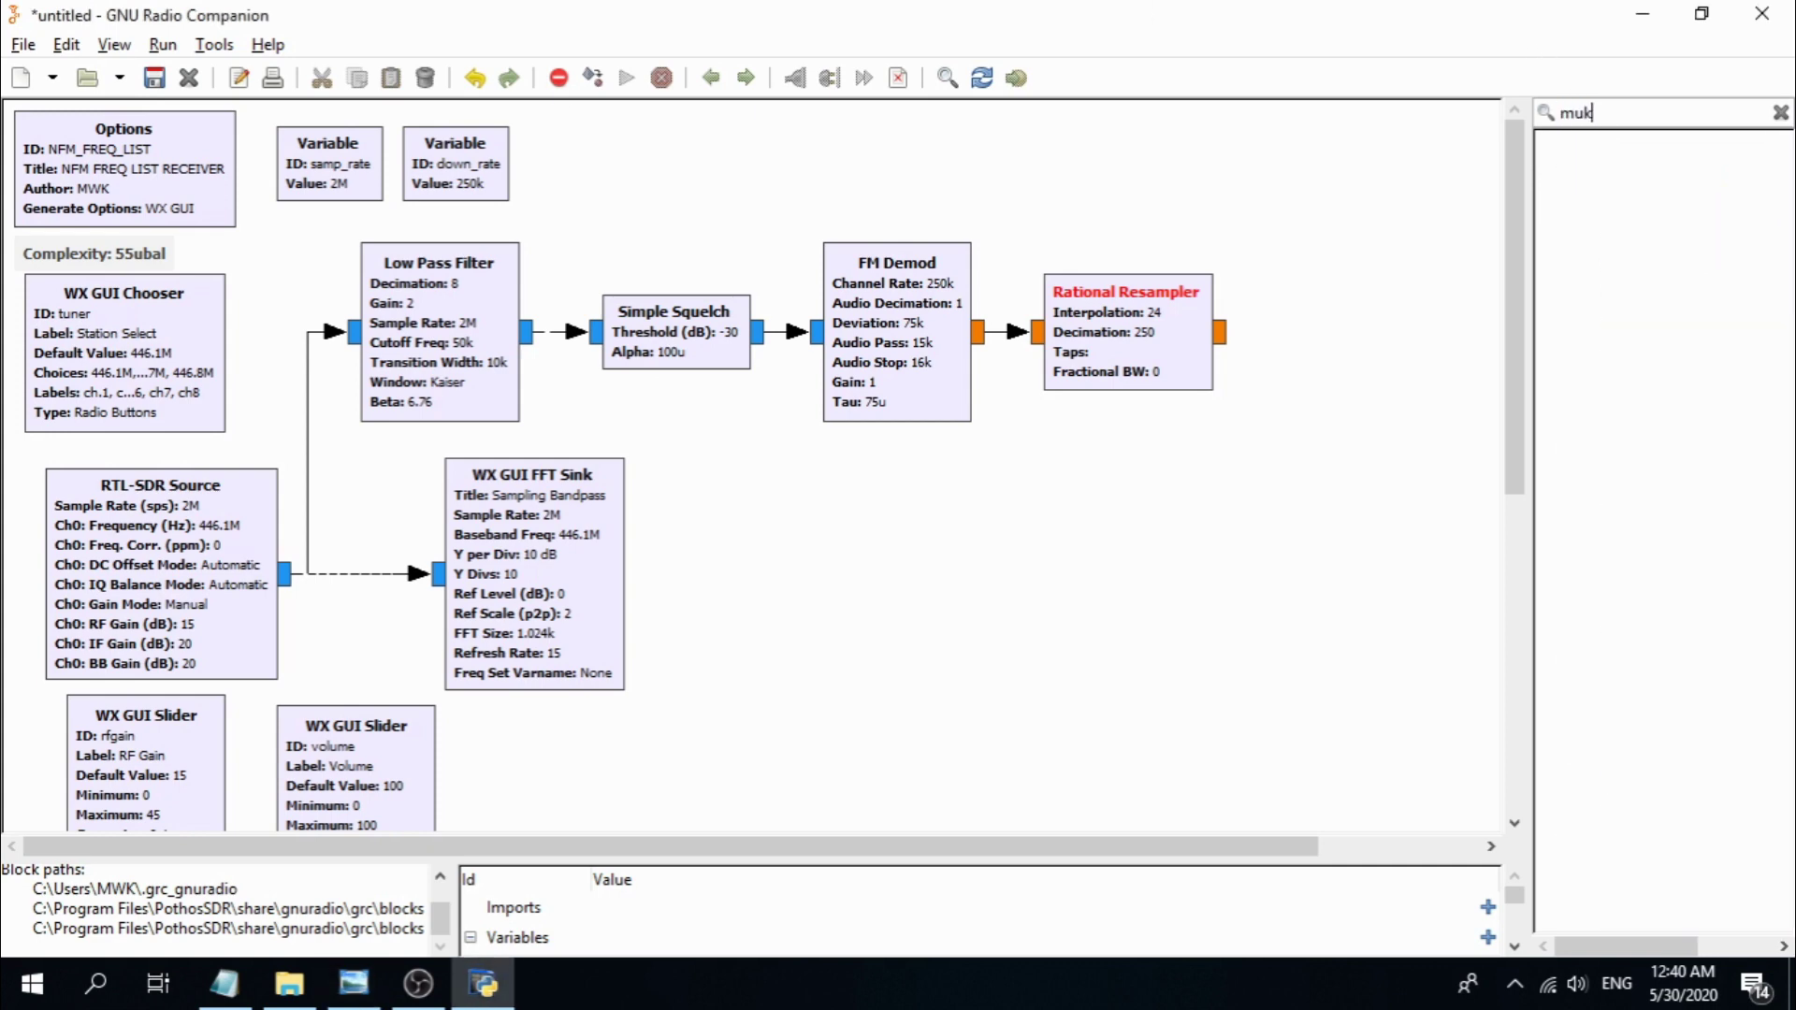
pyautogui.press('BackSpace')
pyautogui.write('l')
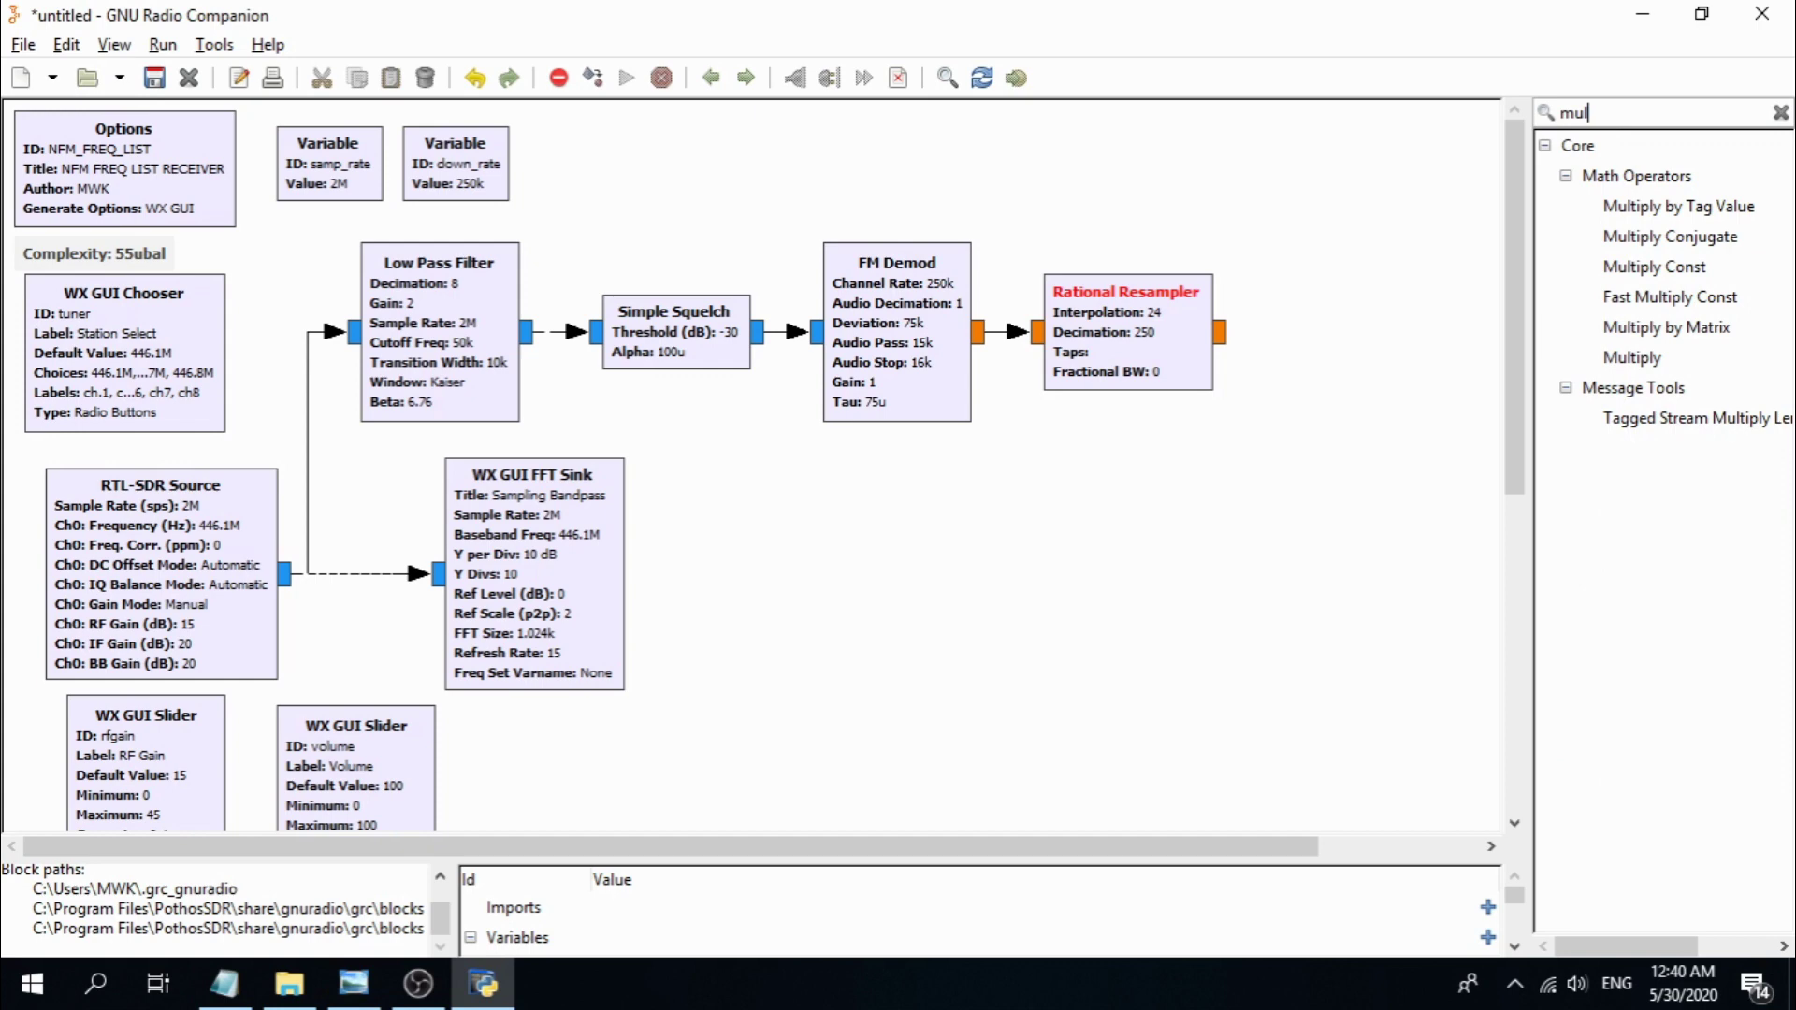
pyautogui.doubleClick(1674, 267)
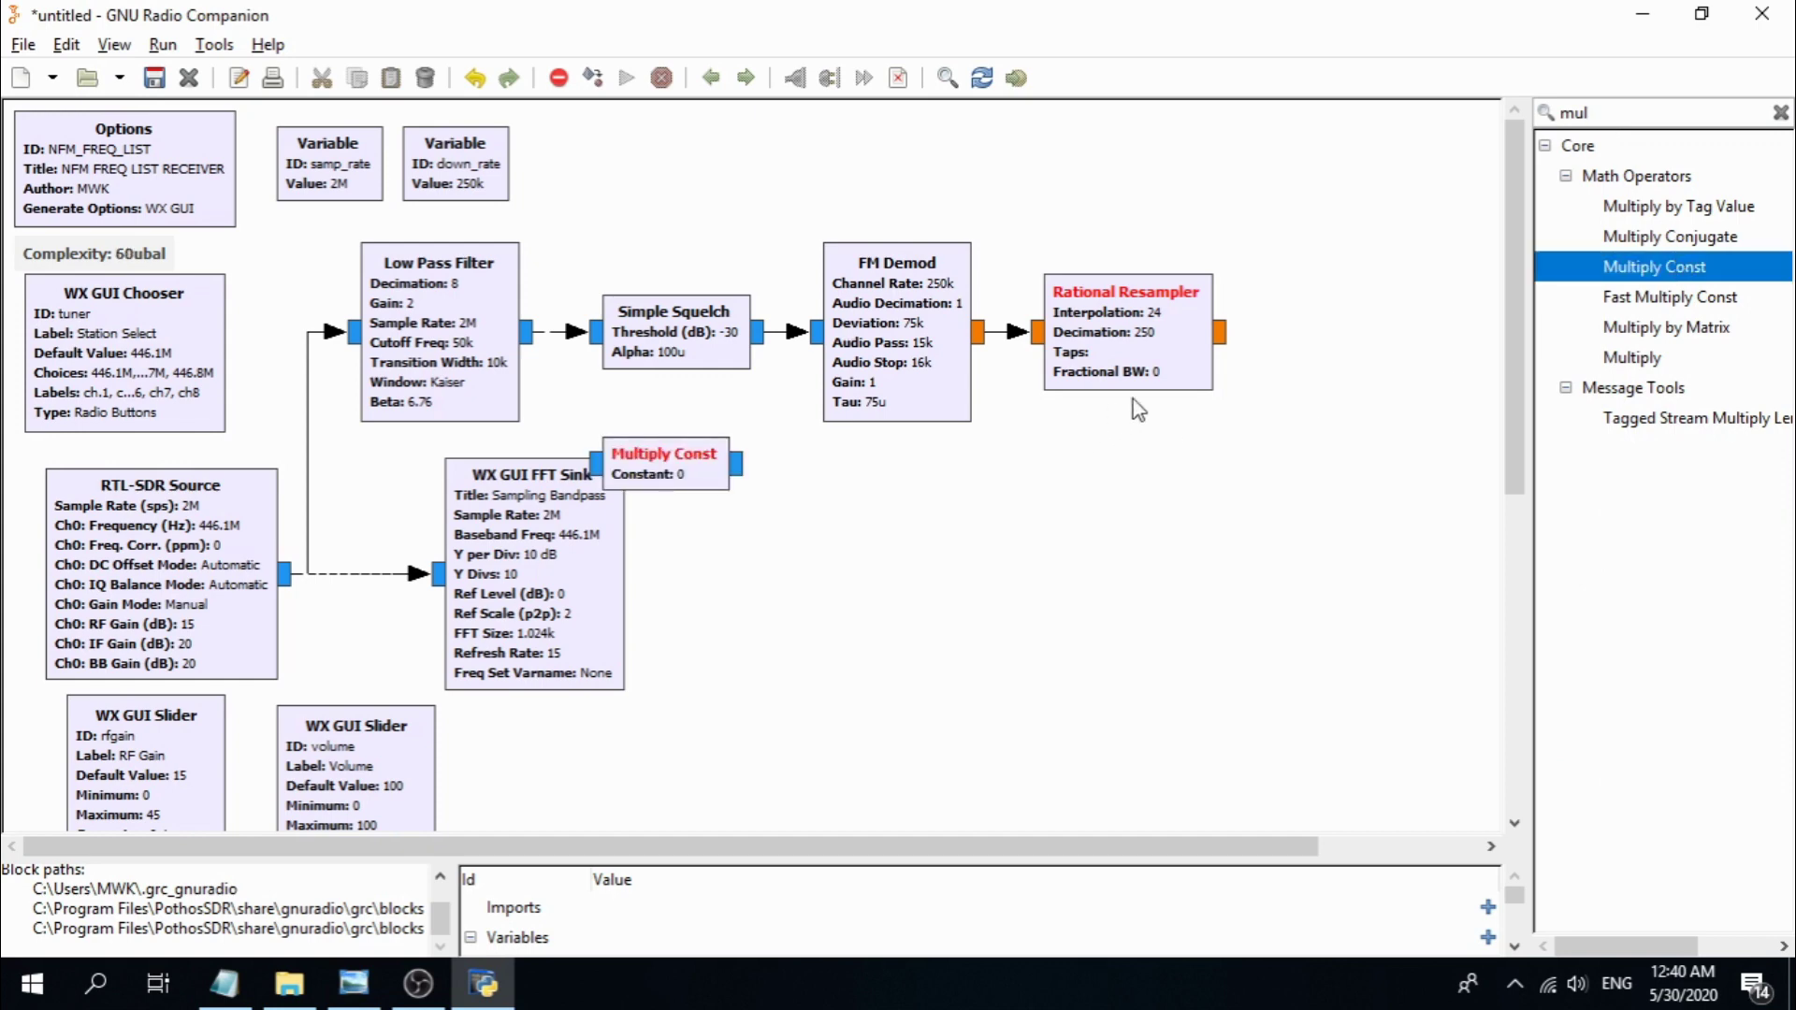
pyautogui.moveTo(653, 465); pyautogui.dragTo(775, 528)
# - Set the Multiply Const block's IO type to Float and its constant to volume/100, and accept the properties
pyautogui.doubleClick(775, 529)
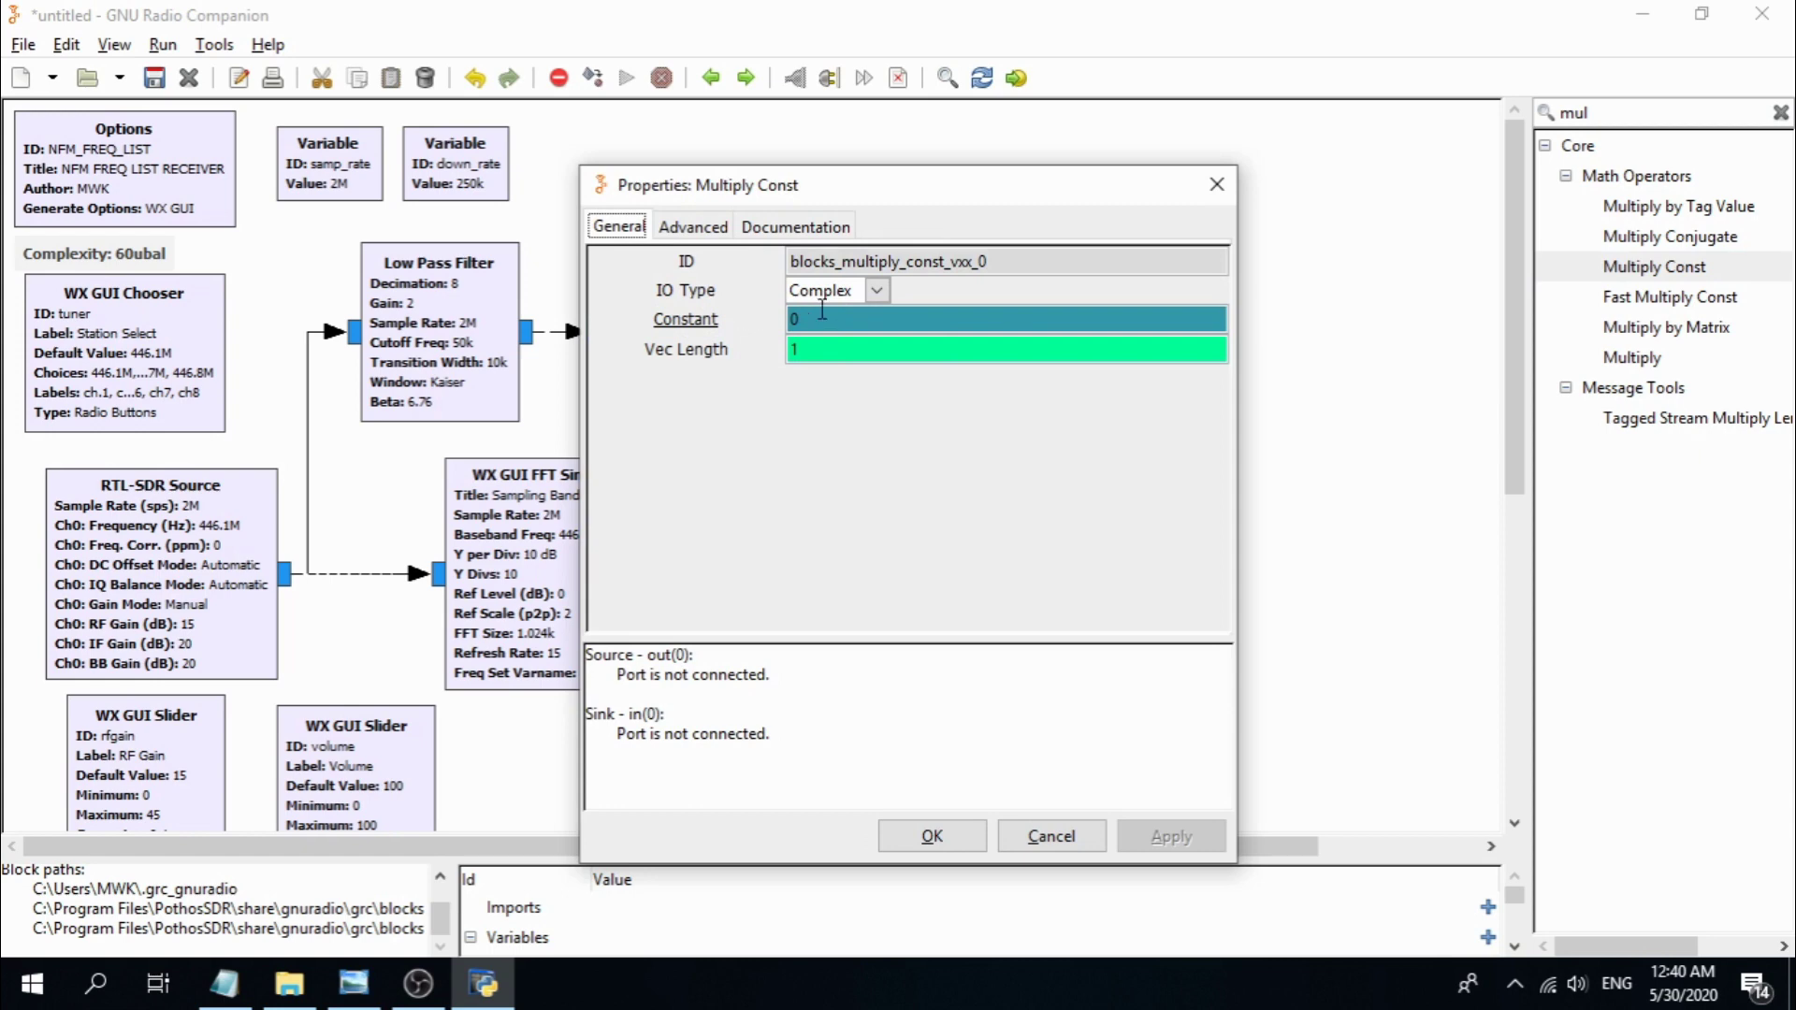
pyautogui.click(875, 291)
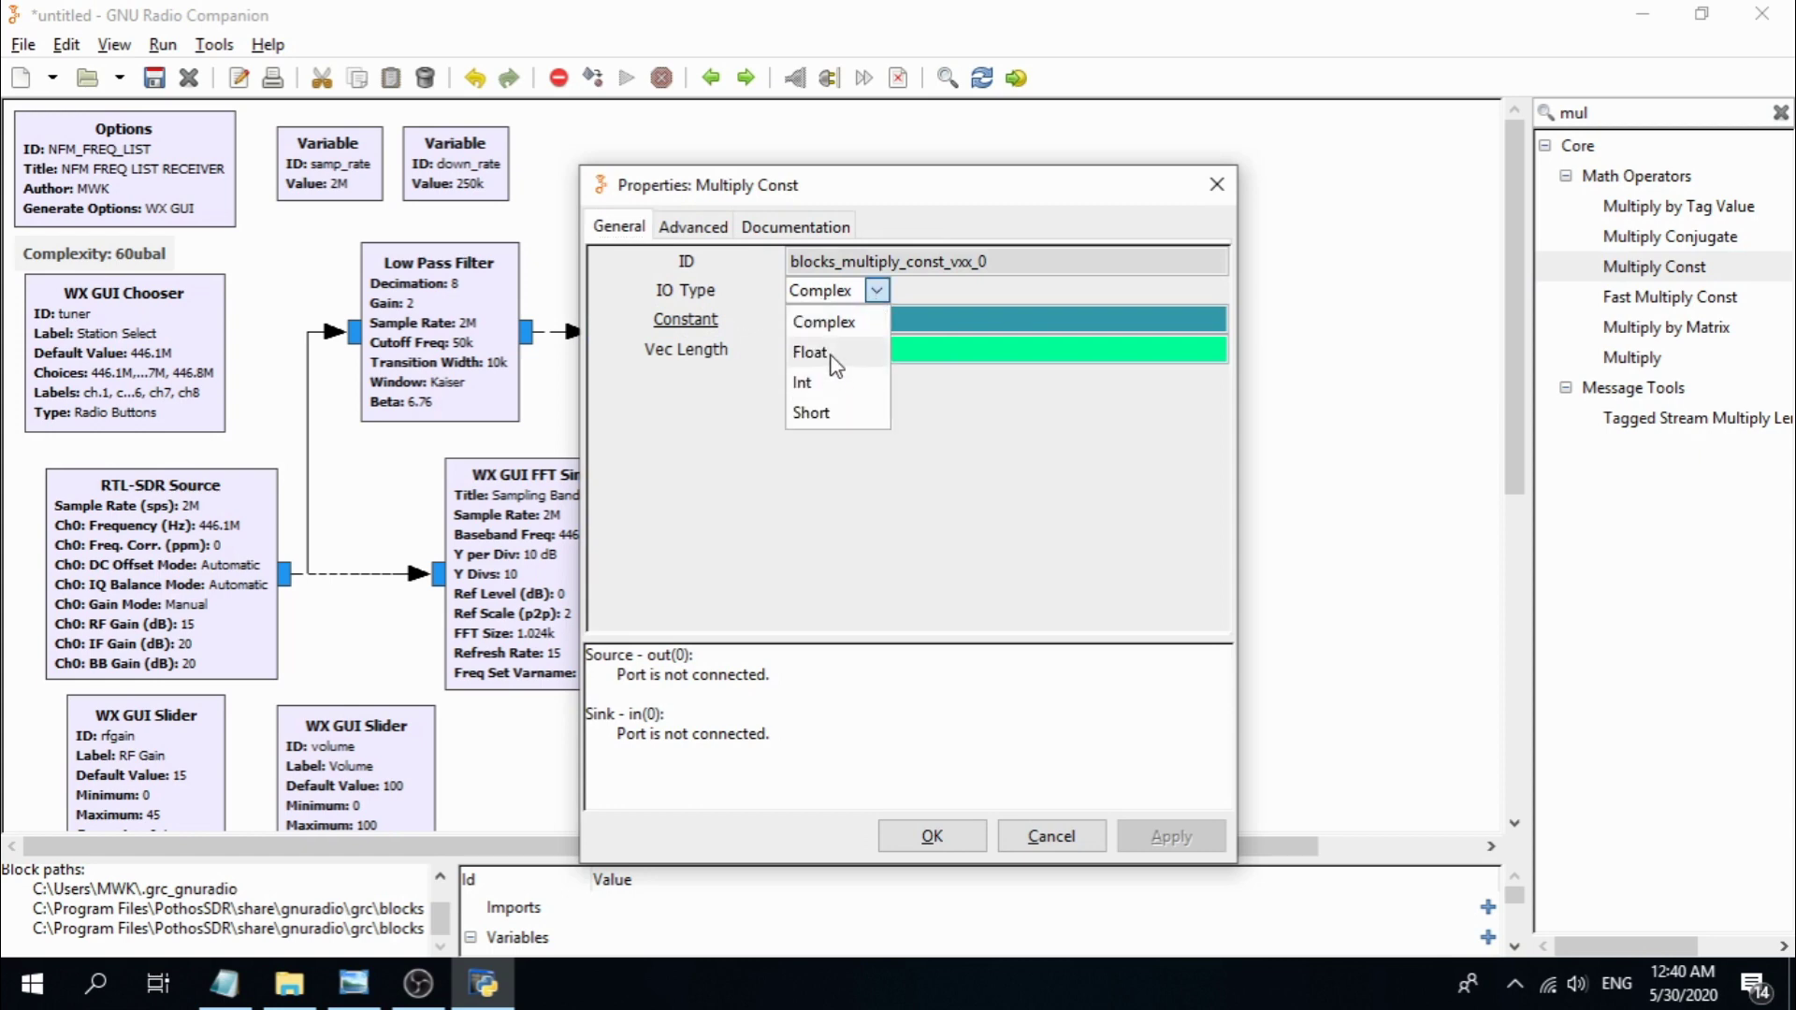
pyautogui.click(829, 353)
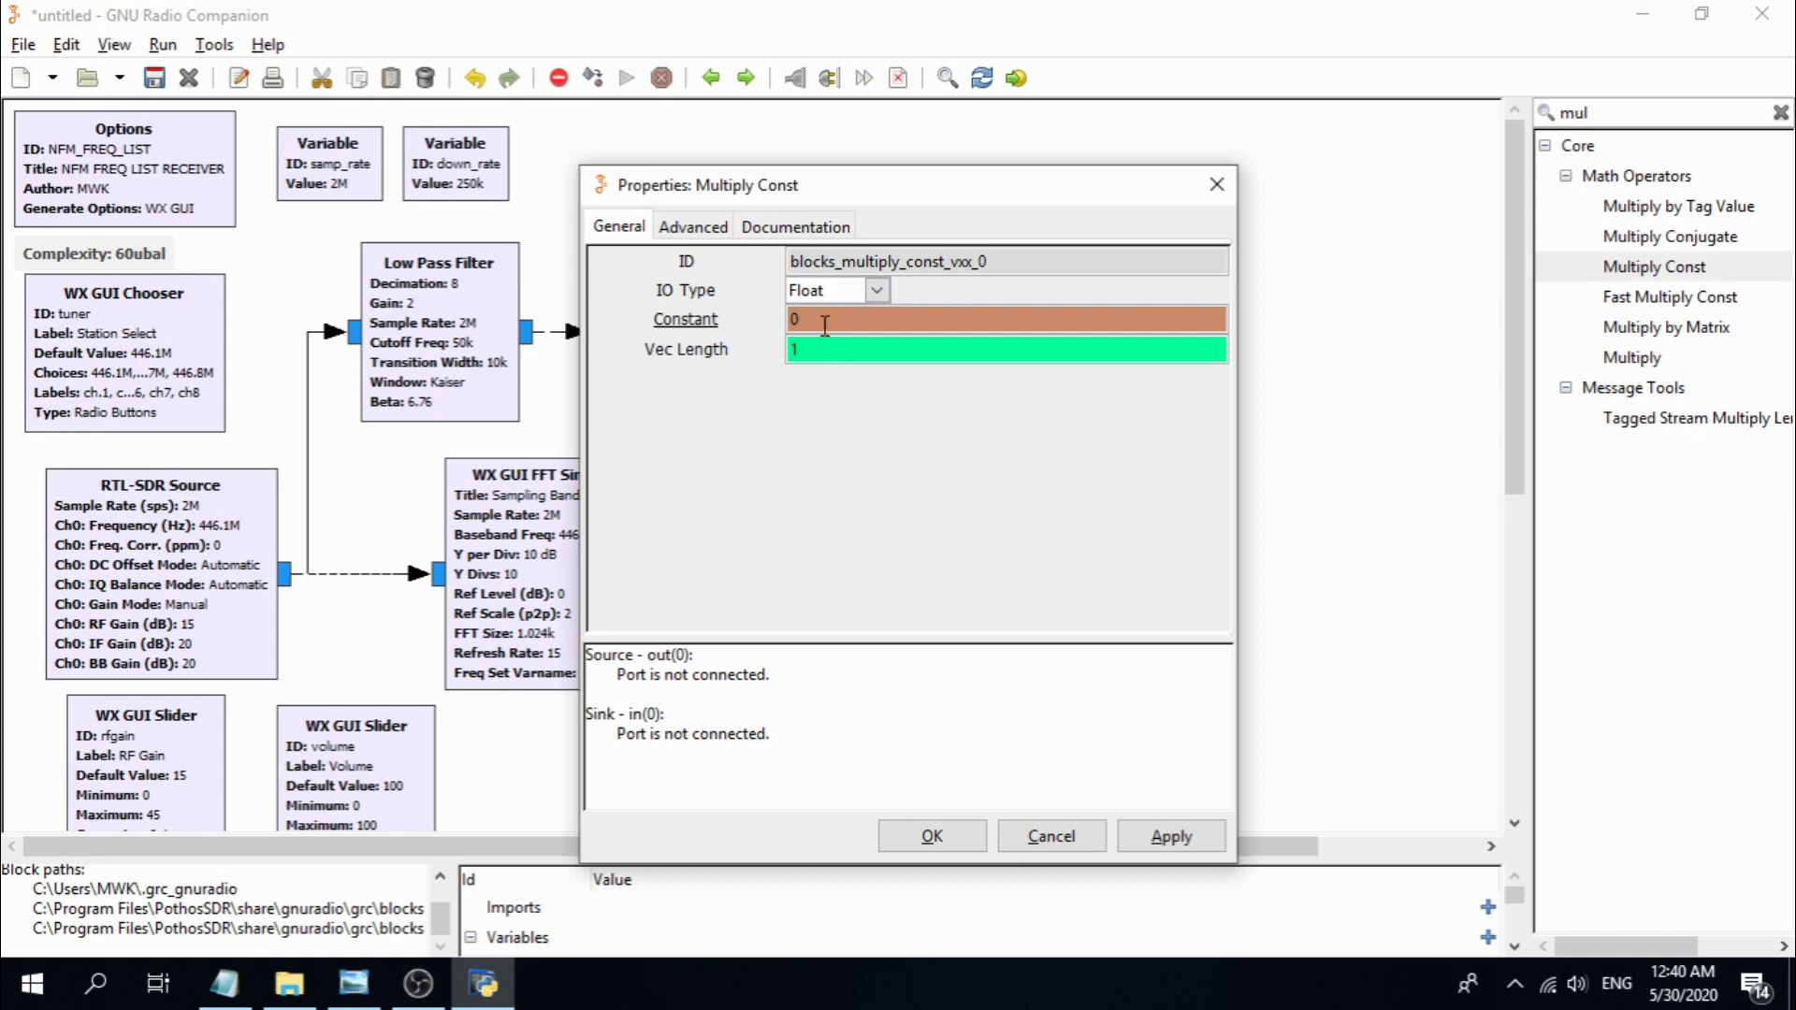
pyautogui.doubleClick(827, 320)
pyautogui.write('volum')
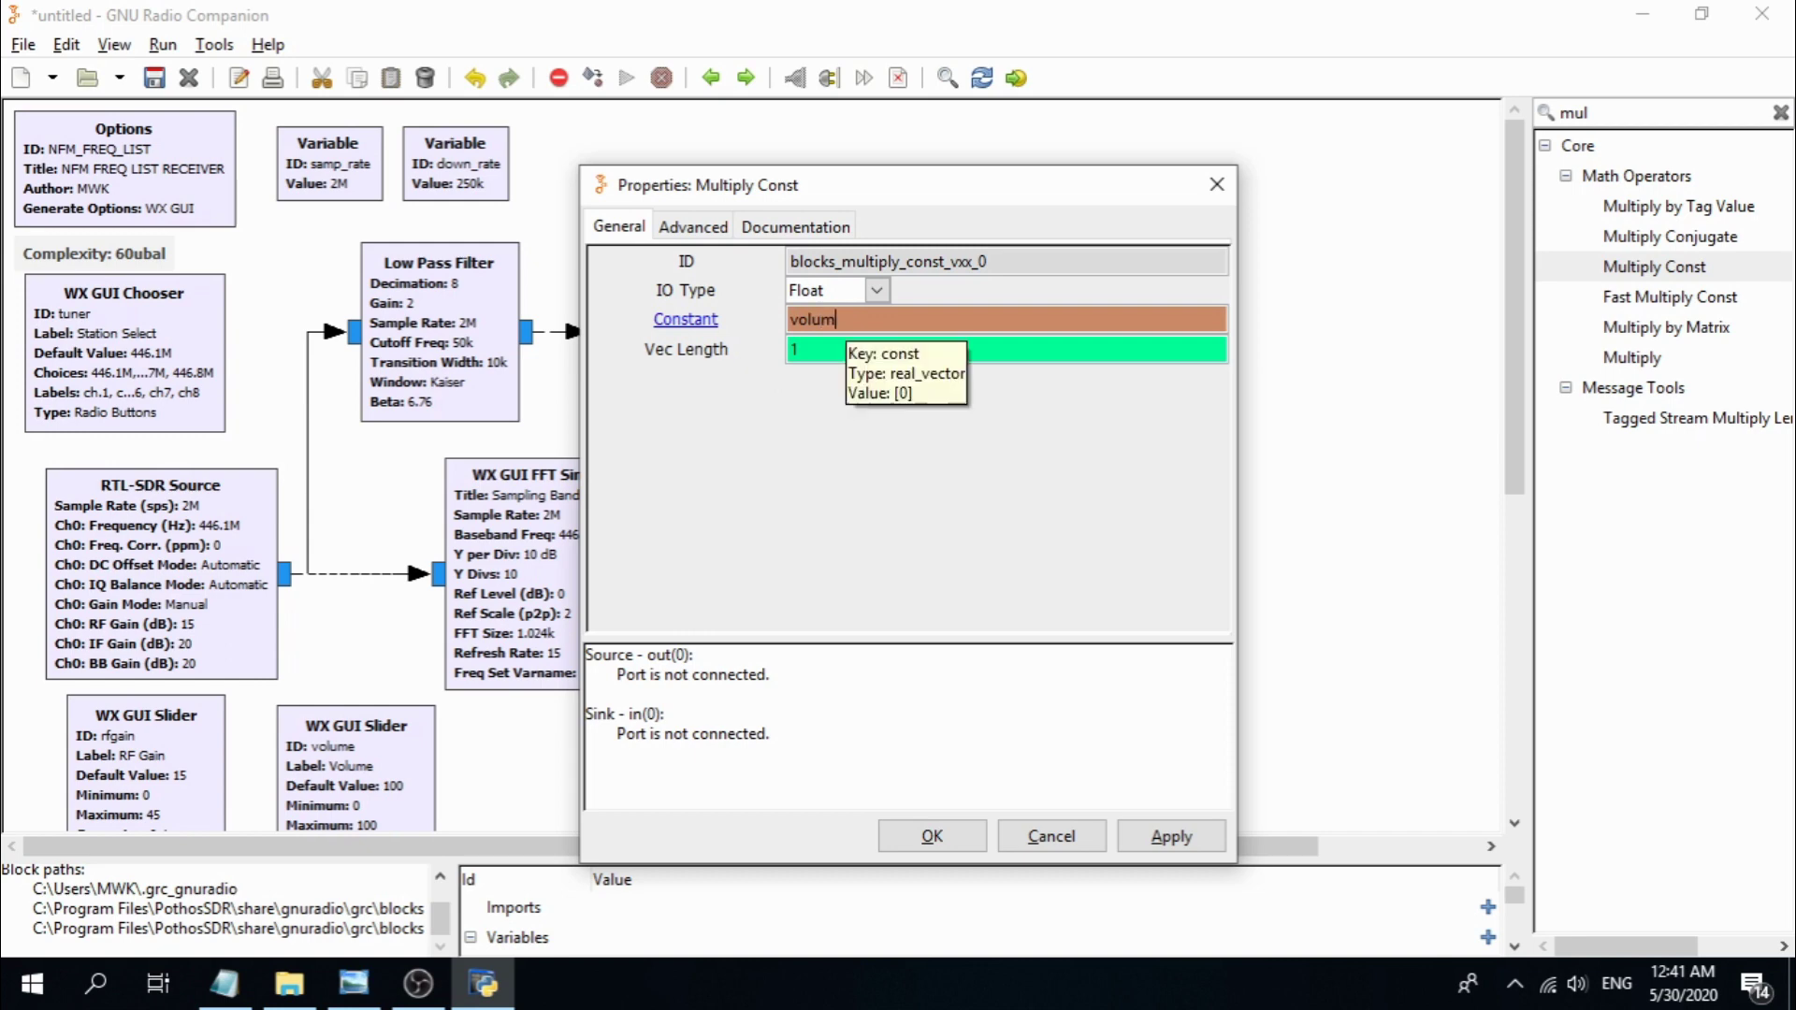
pyautogui.write('e/100')
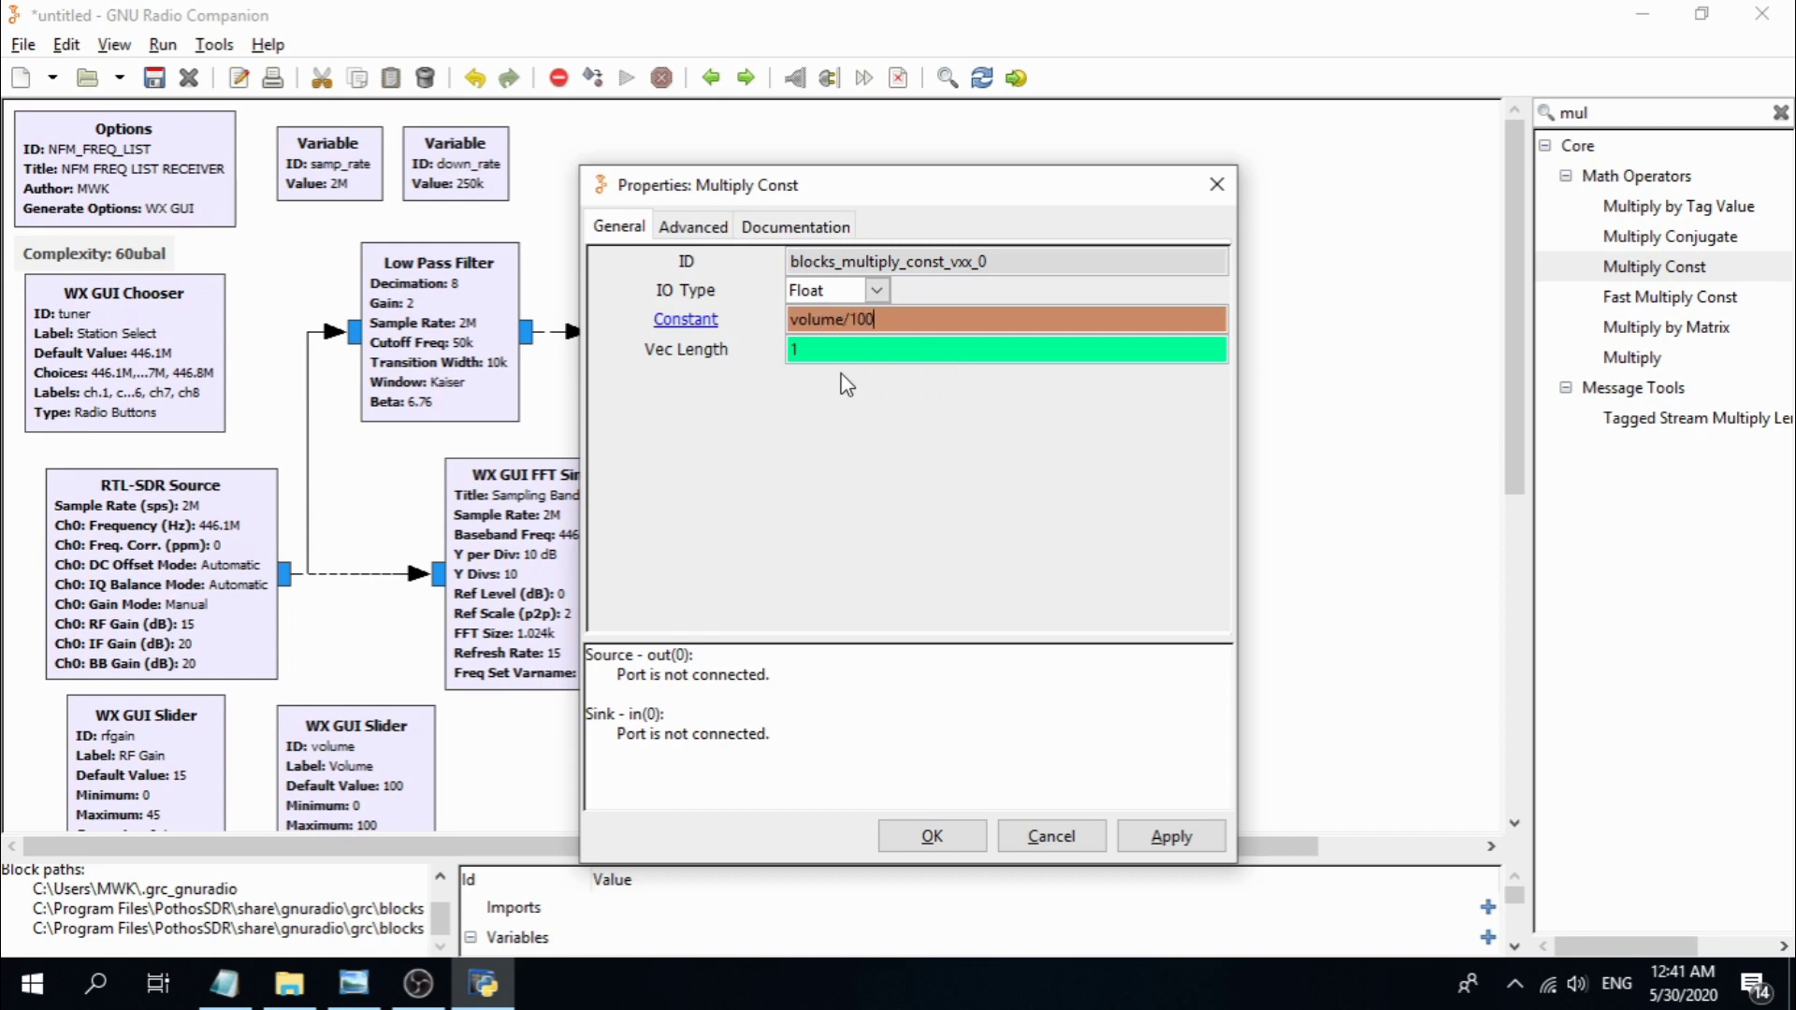
pyautogui.click(809, 358)
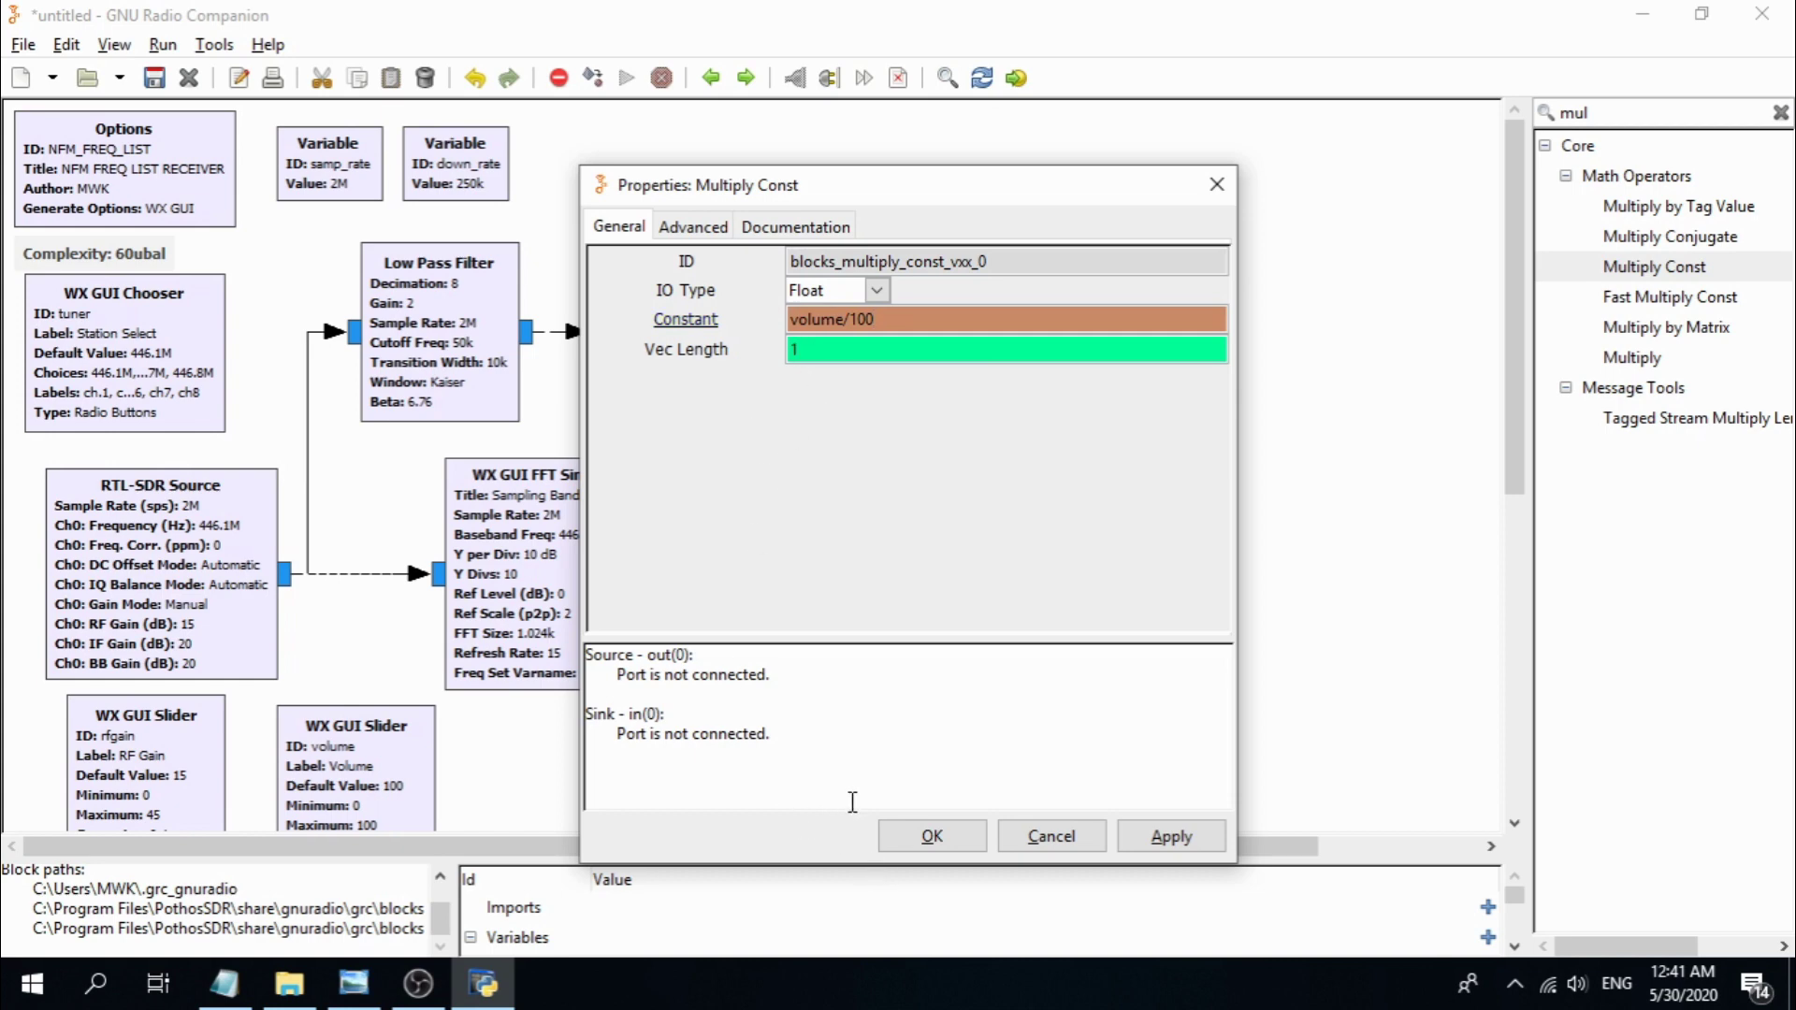
pyautogui.click(930, 835)
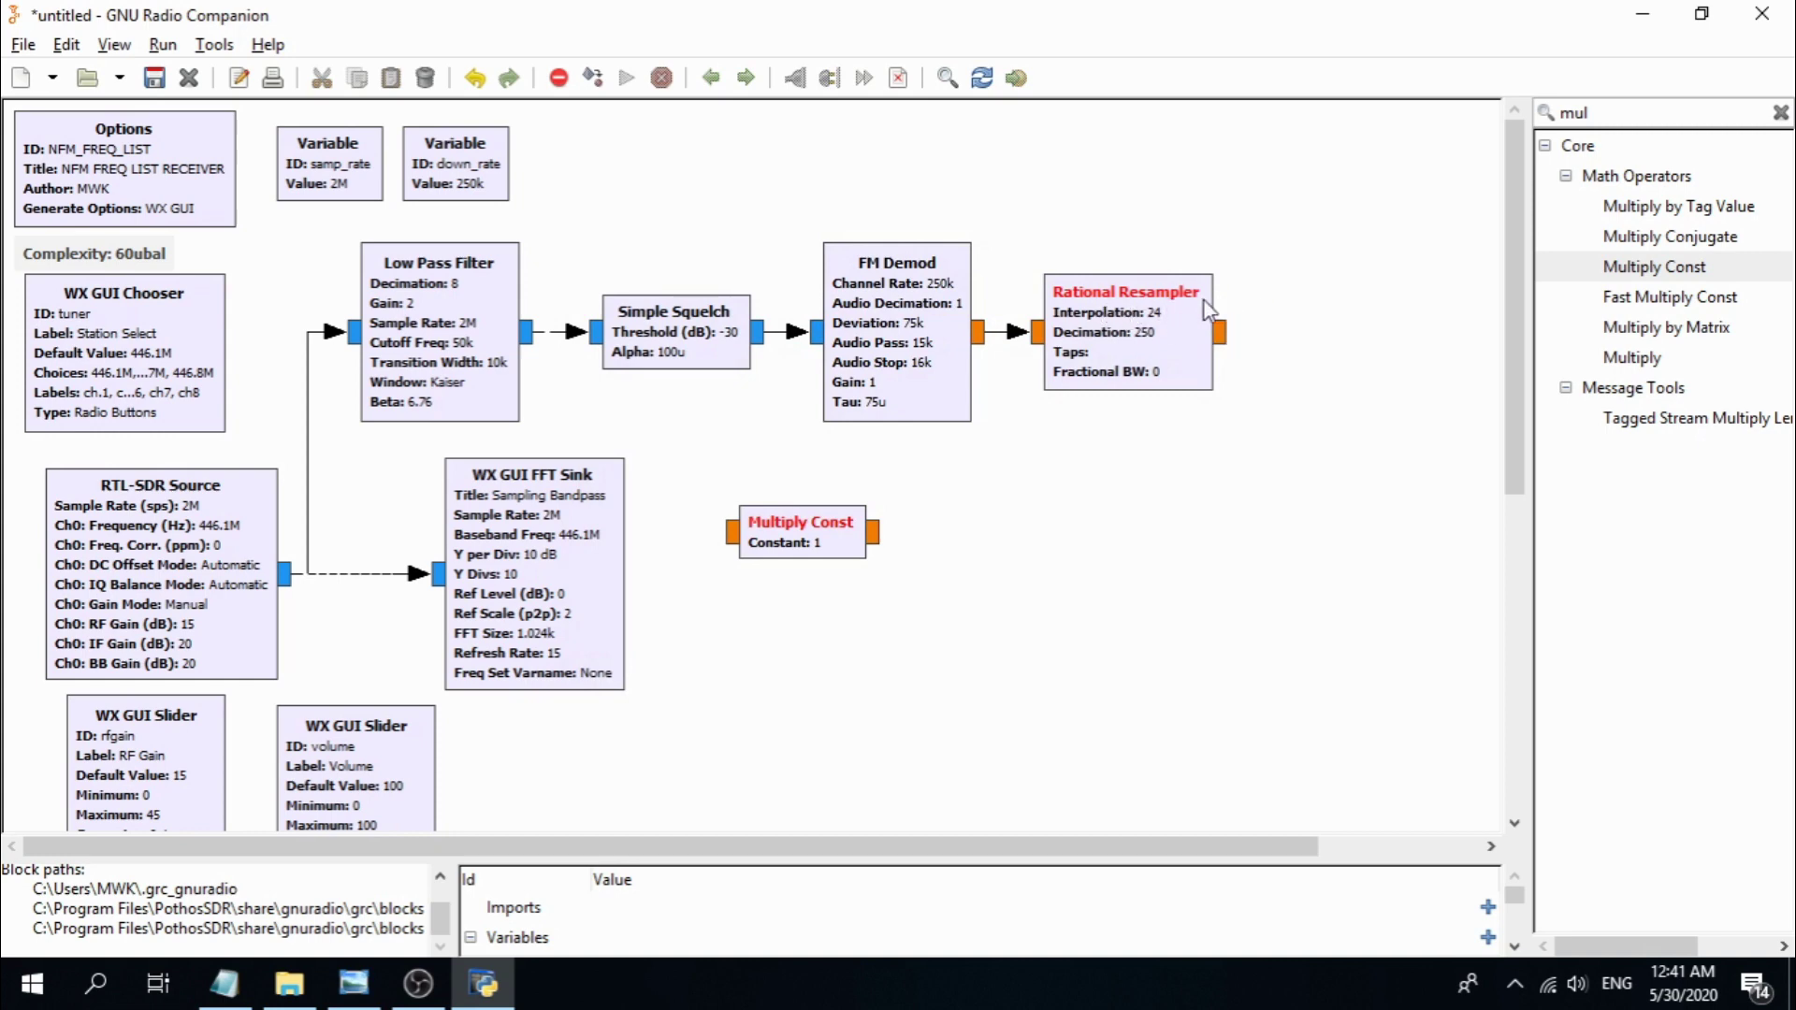
# - Connect the Rational Resampler output to the Multiply Const input and move the Multiply Const block slightly down
pyautogui.click(1220, 334)
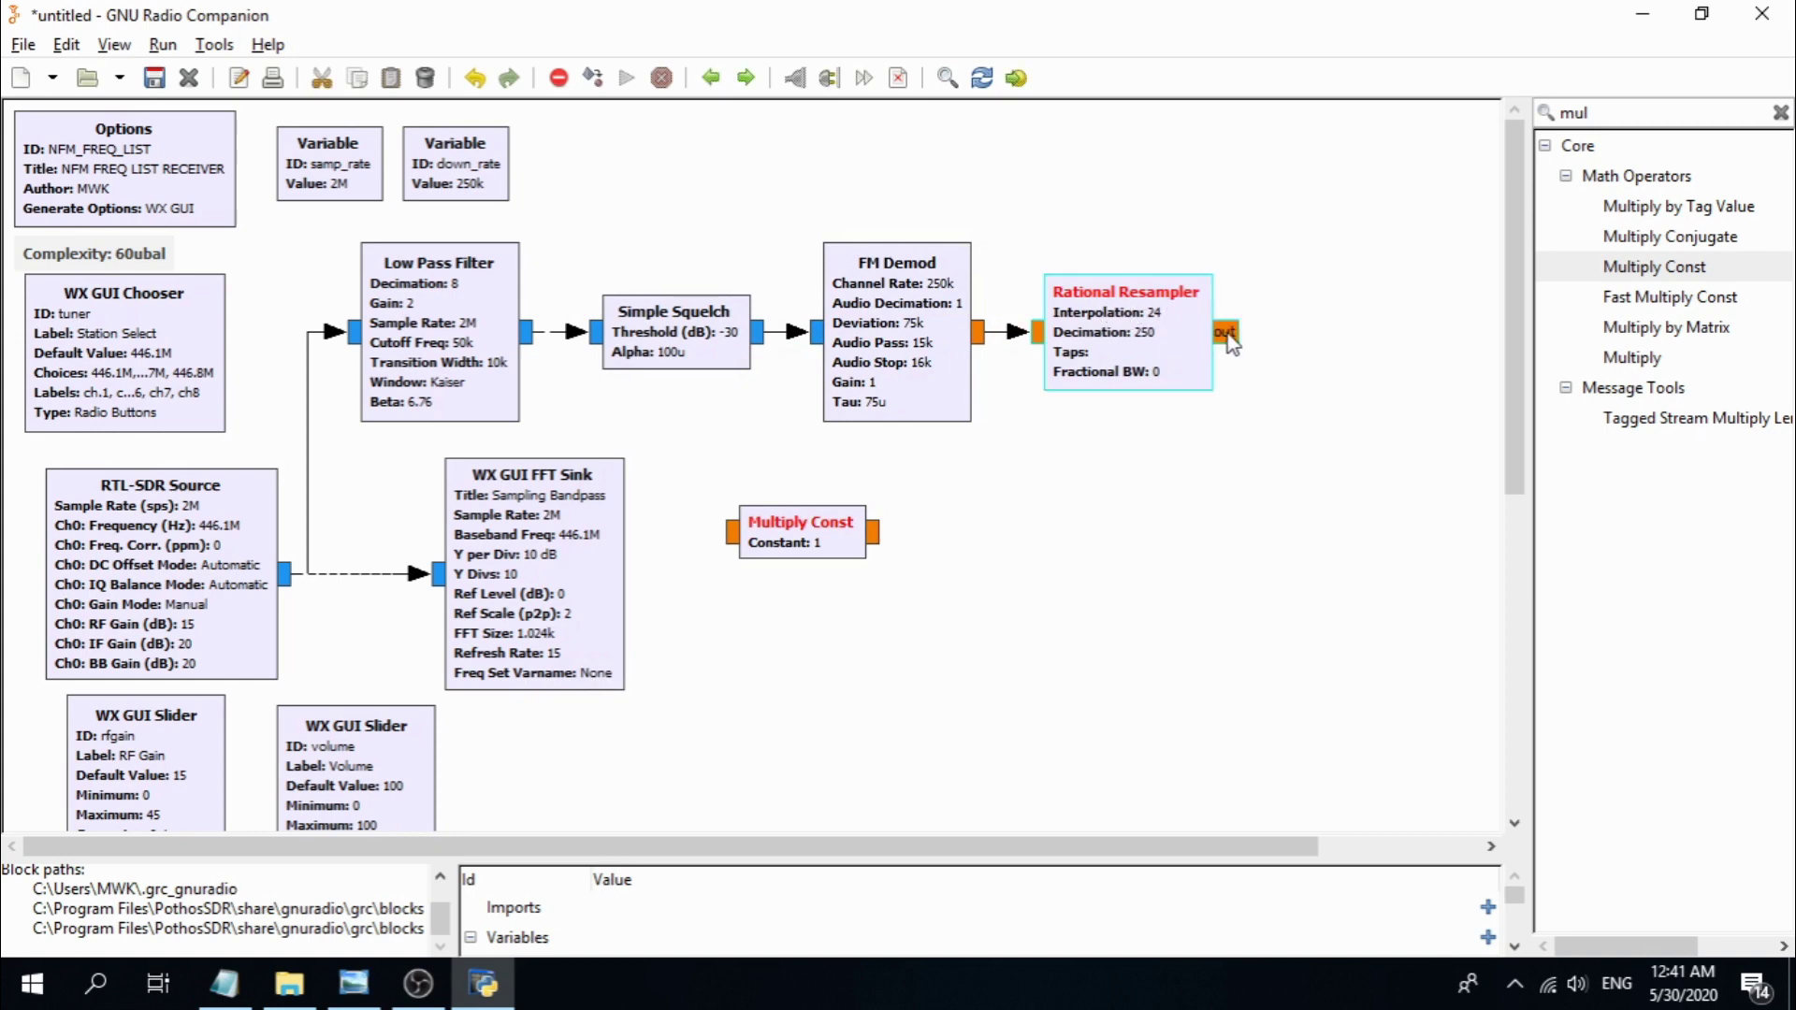
pyautogui.click(731, 538)
pyautogui.moveTo(777, 543); pyautogui.dragTo(784, 596)
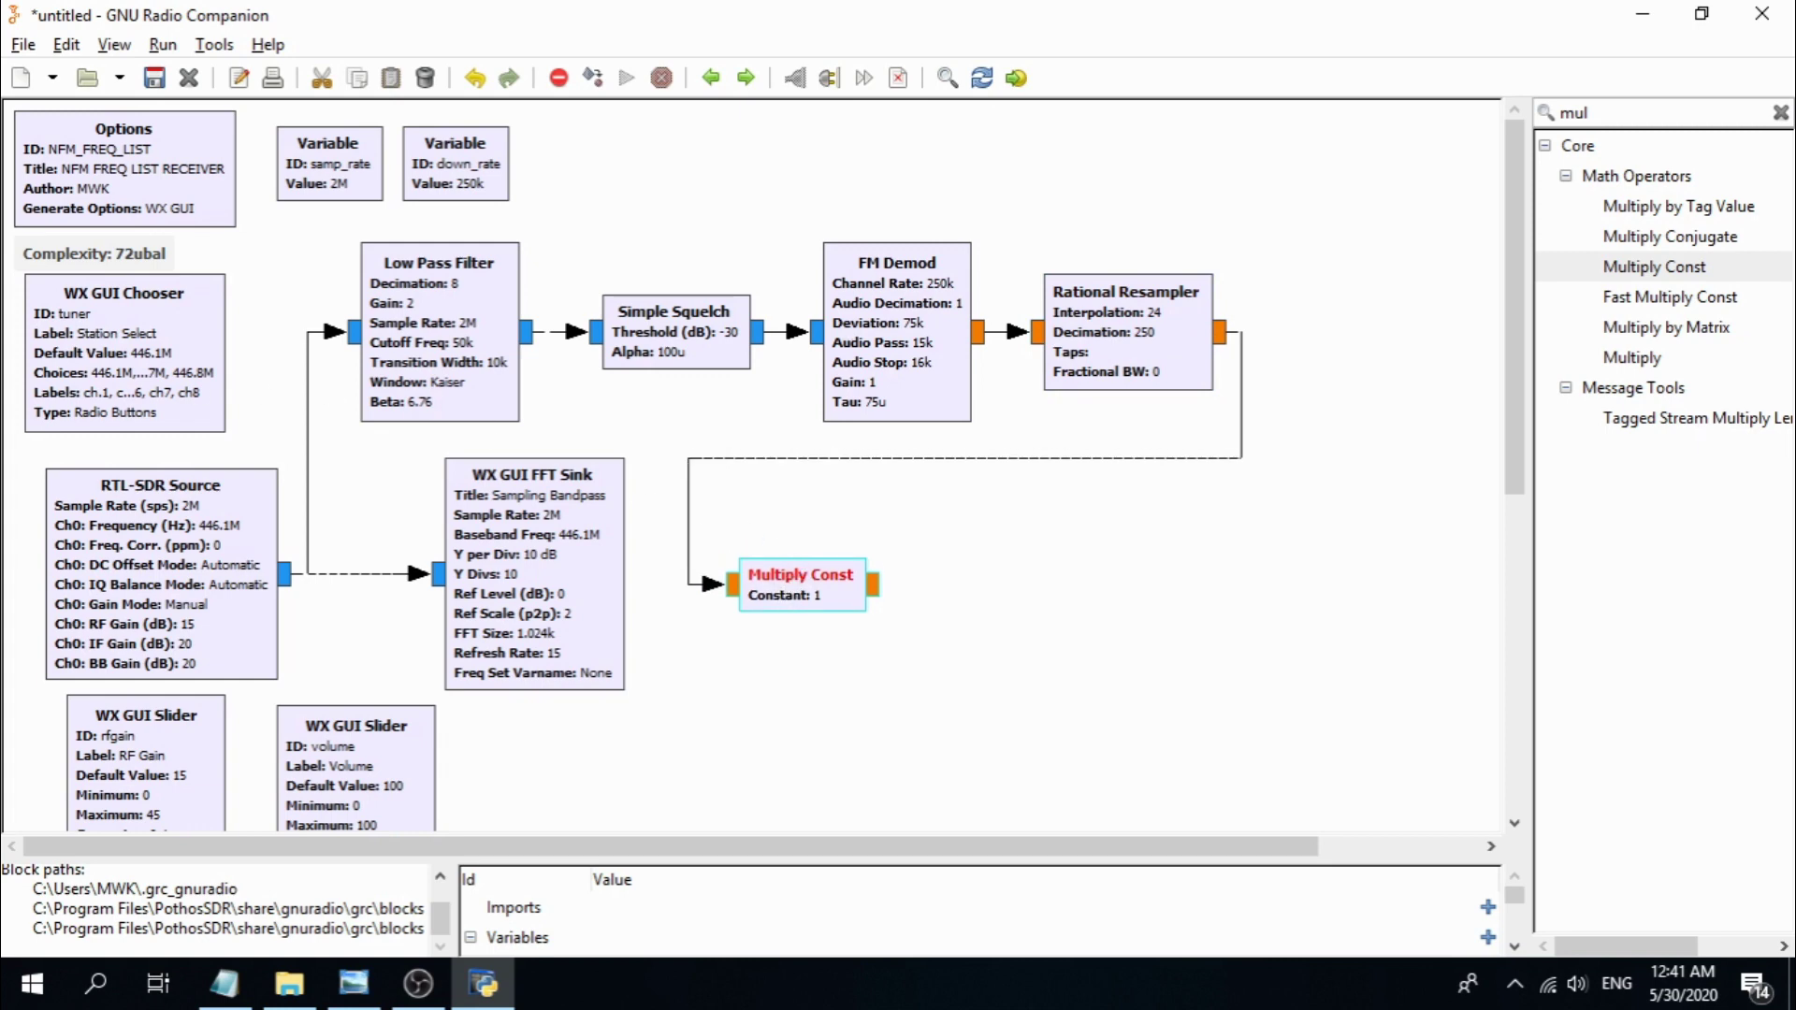
# - Find and add an Audio Sink block, and place it to the right of the Multiply Const block
pyautogui.hotkey('alt', 'Tab')
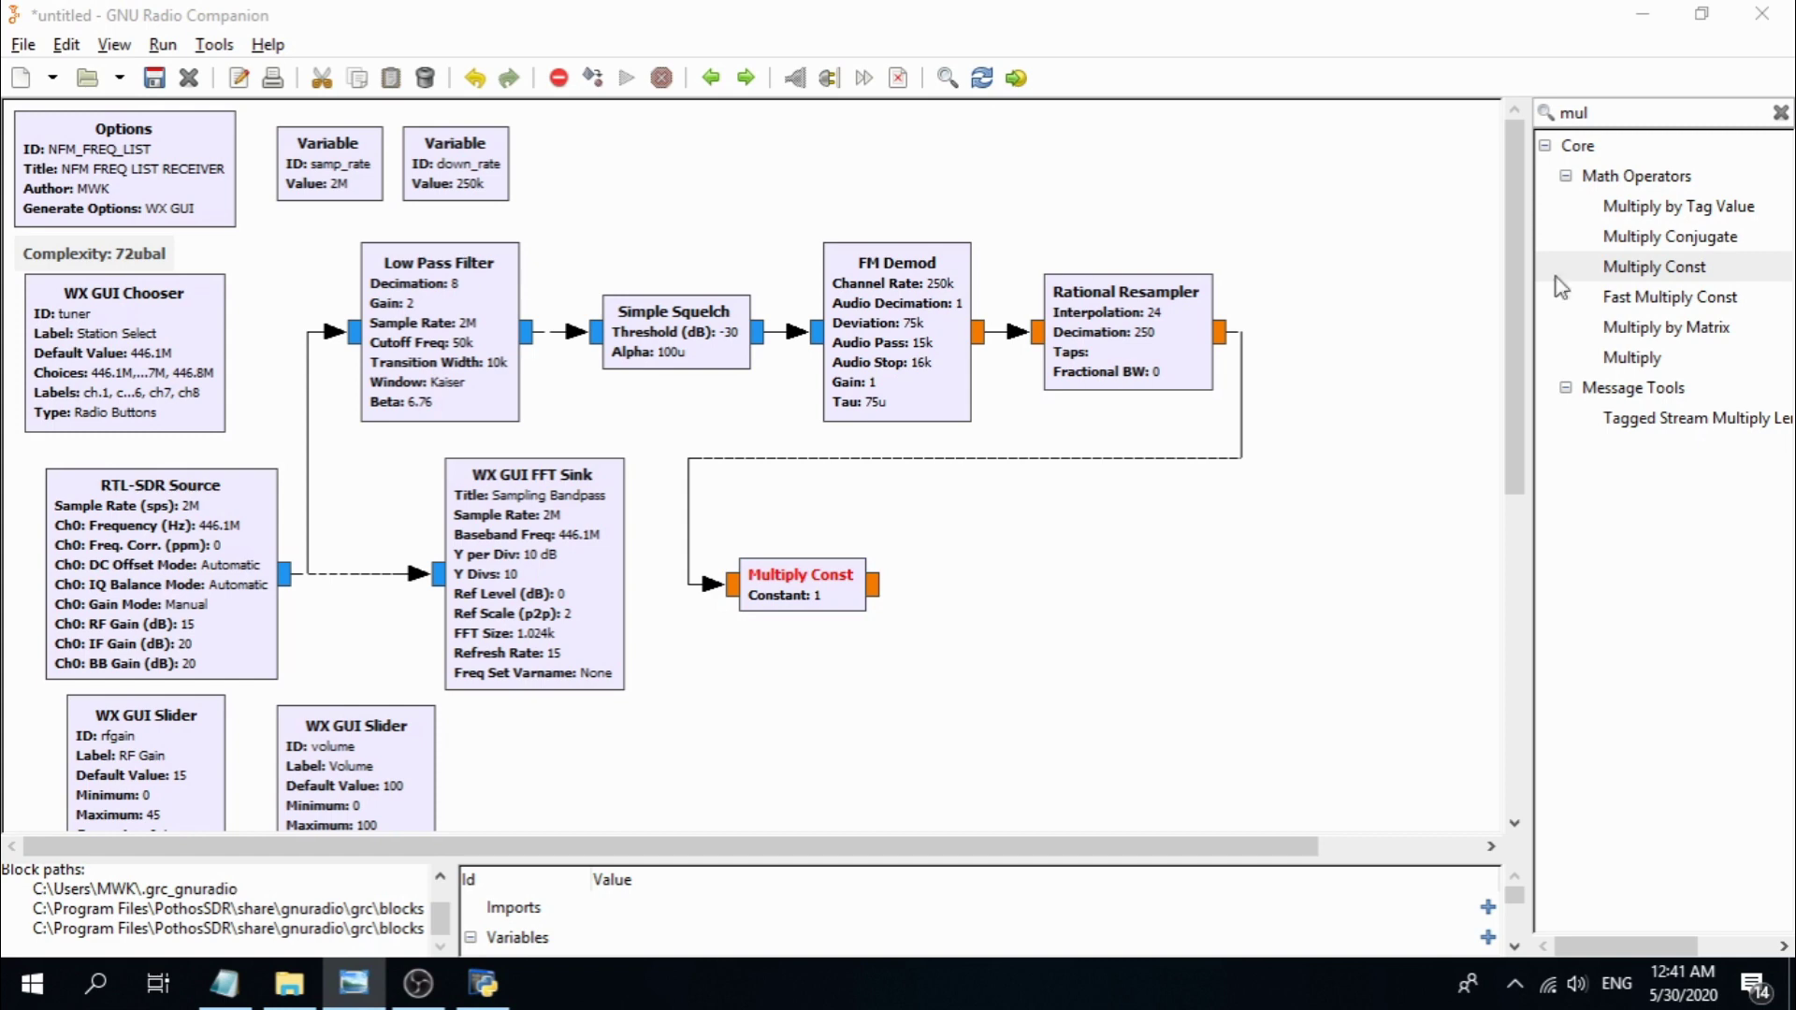
pyautogui.click(1623, 114)
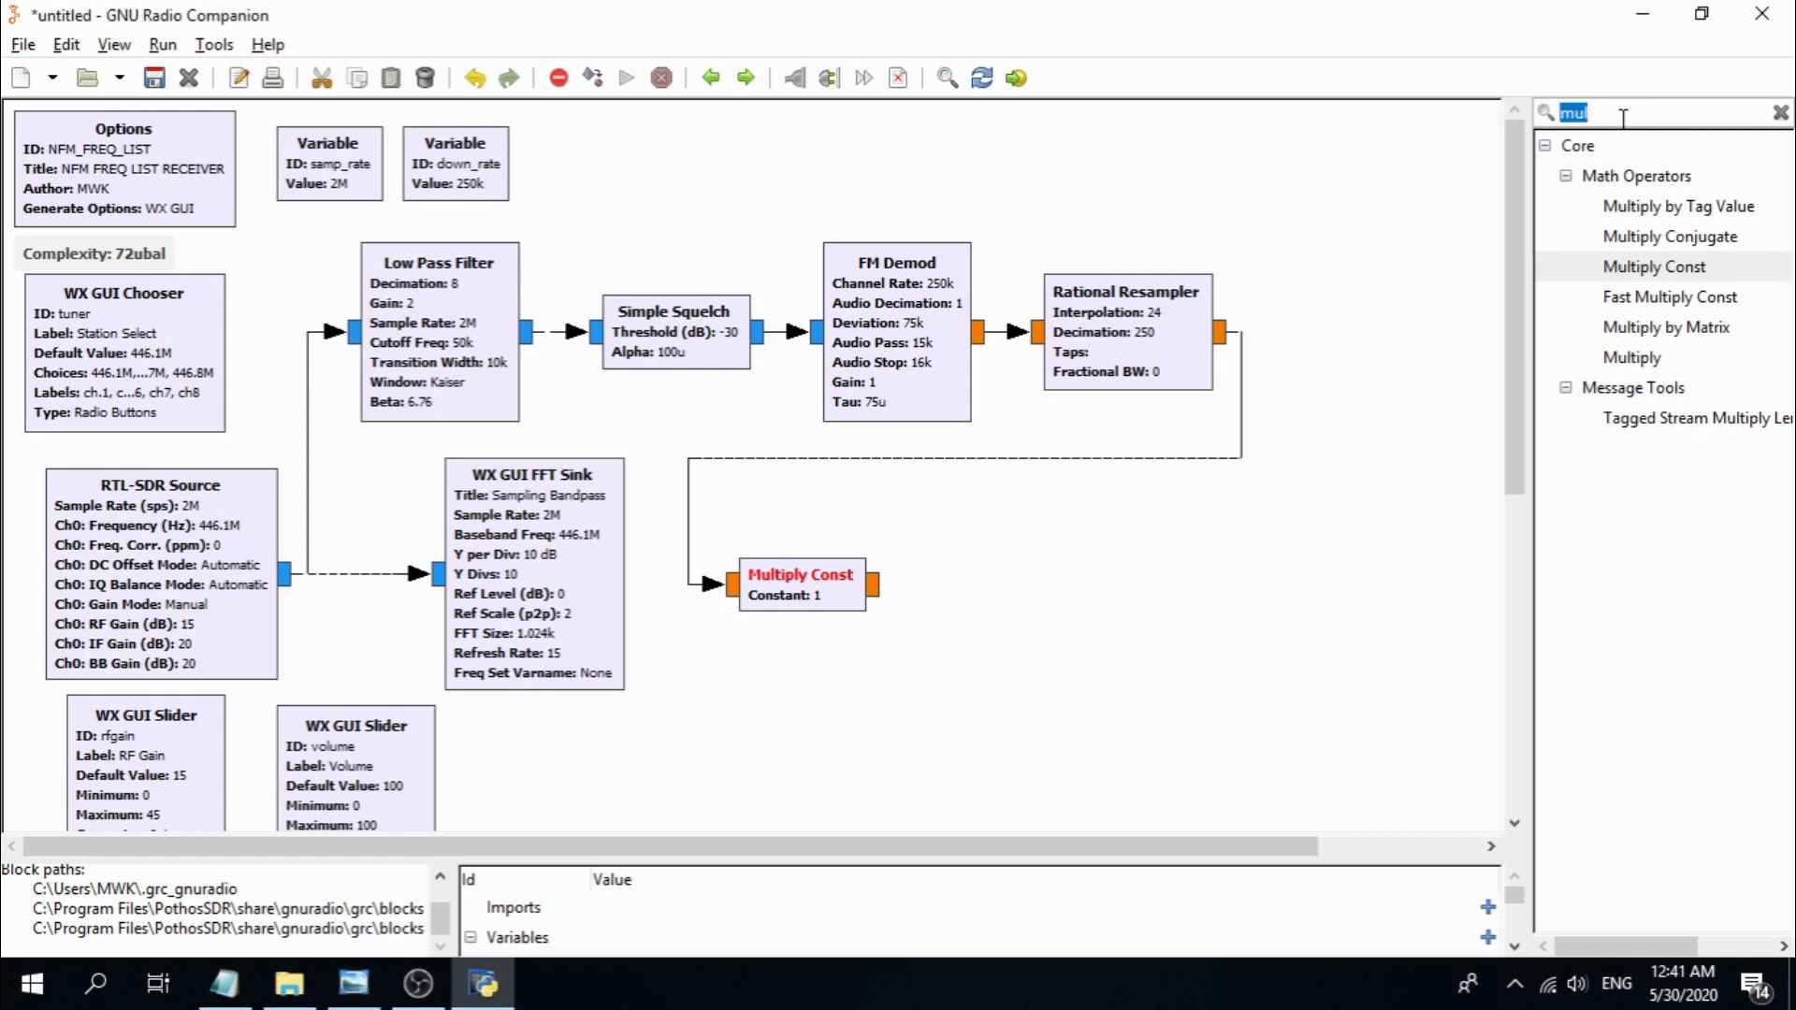
pyautogui.write('auio')
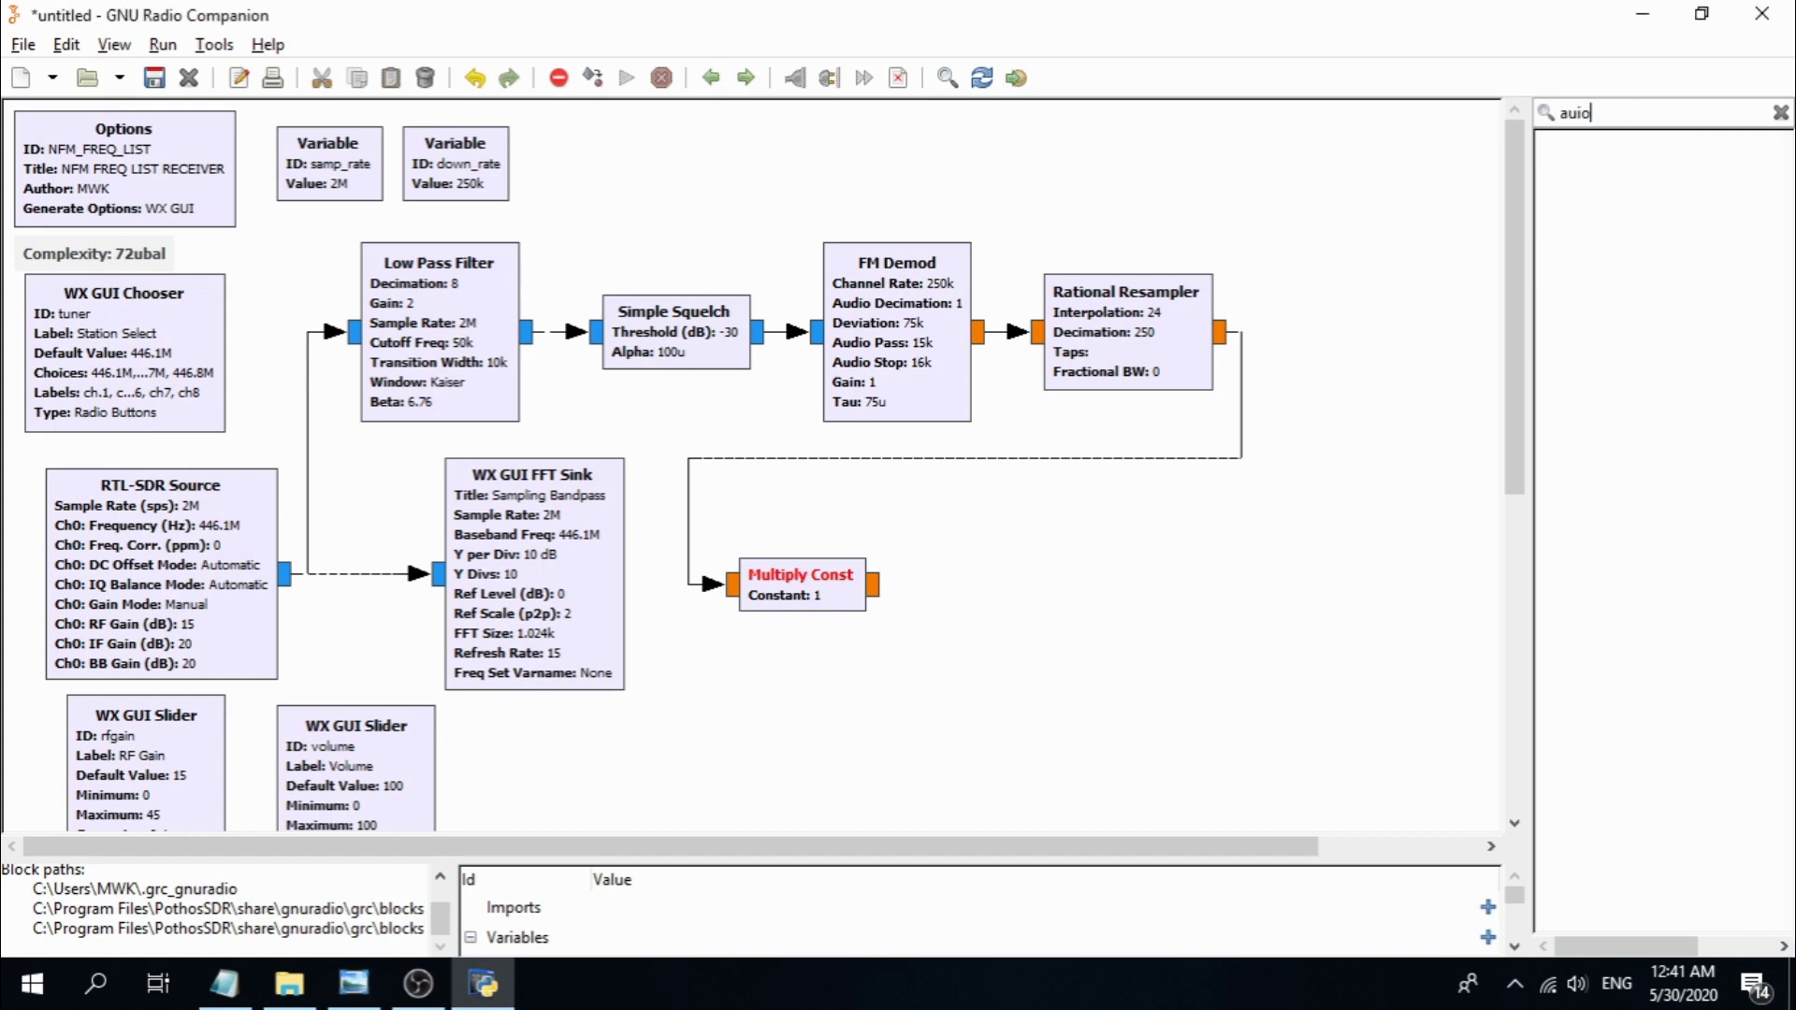
pyautogui.press('BackSpace')
pyautogui.press('BackSpace')
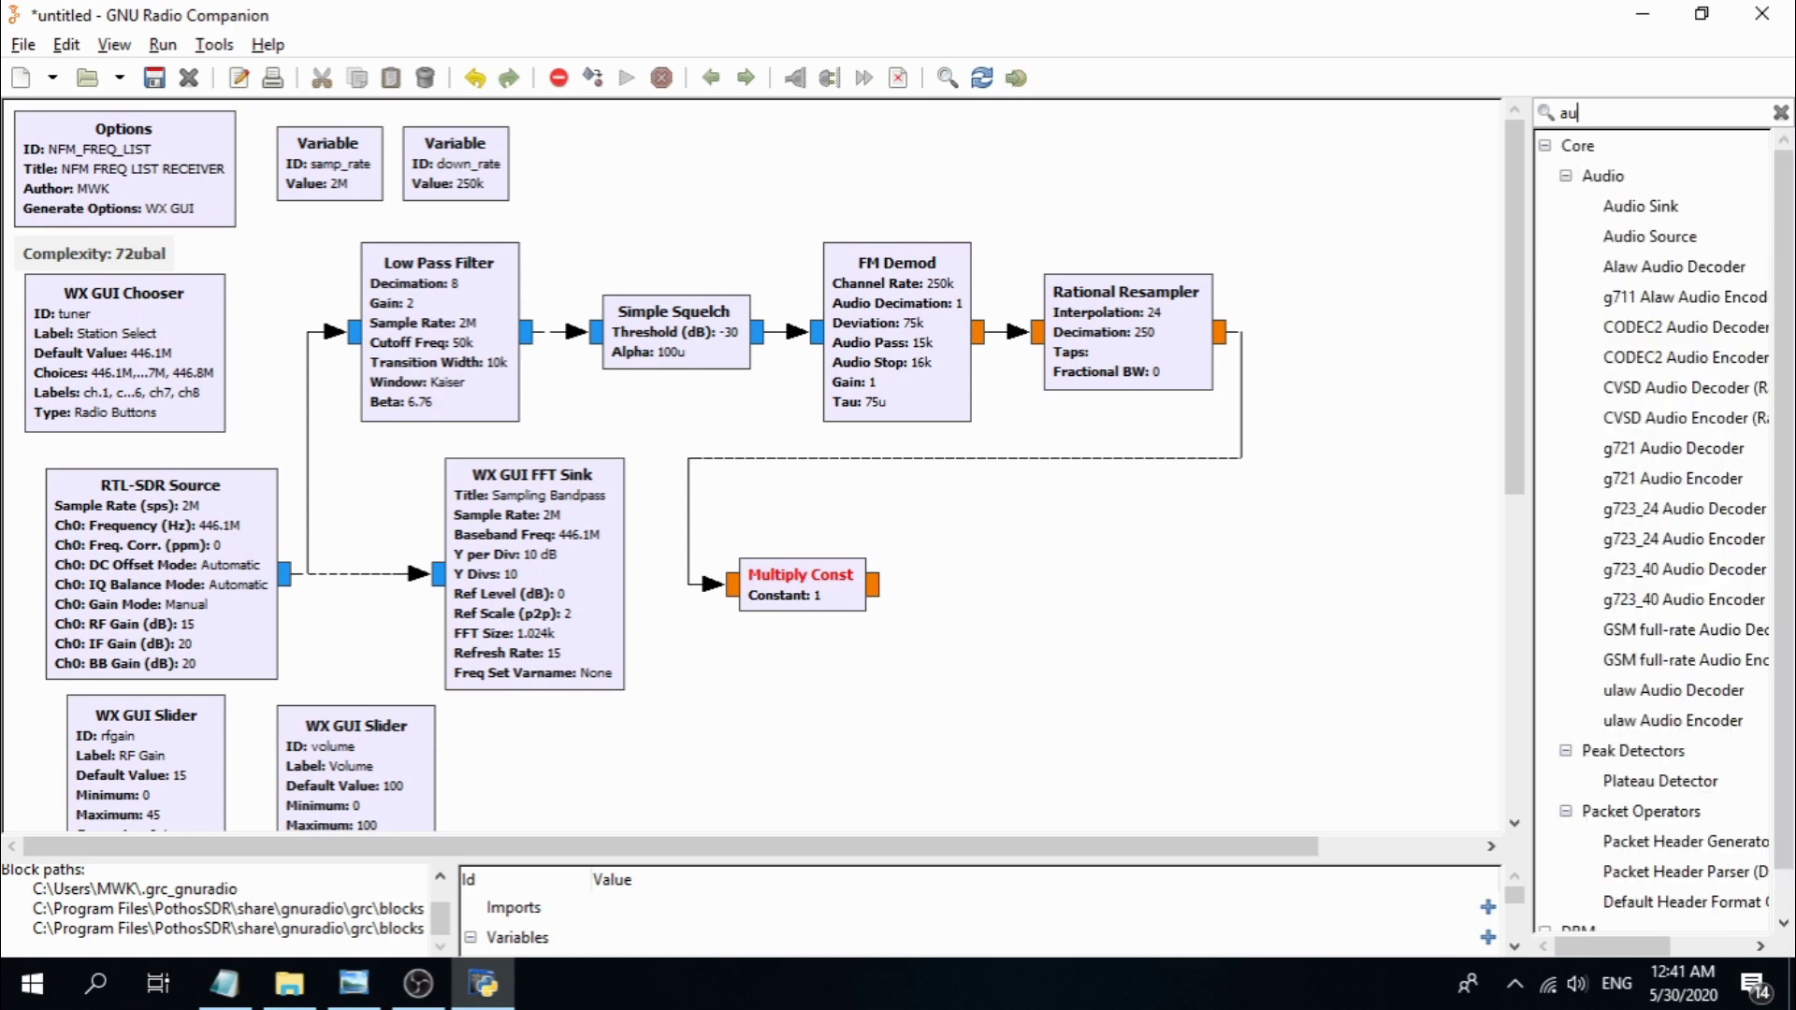
pyautogui.moveTo(1641, 206); pyautogui.dragTo(1031, 550)
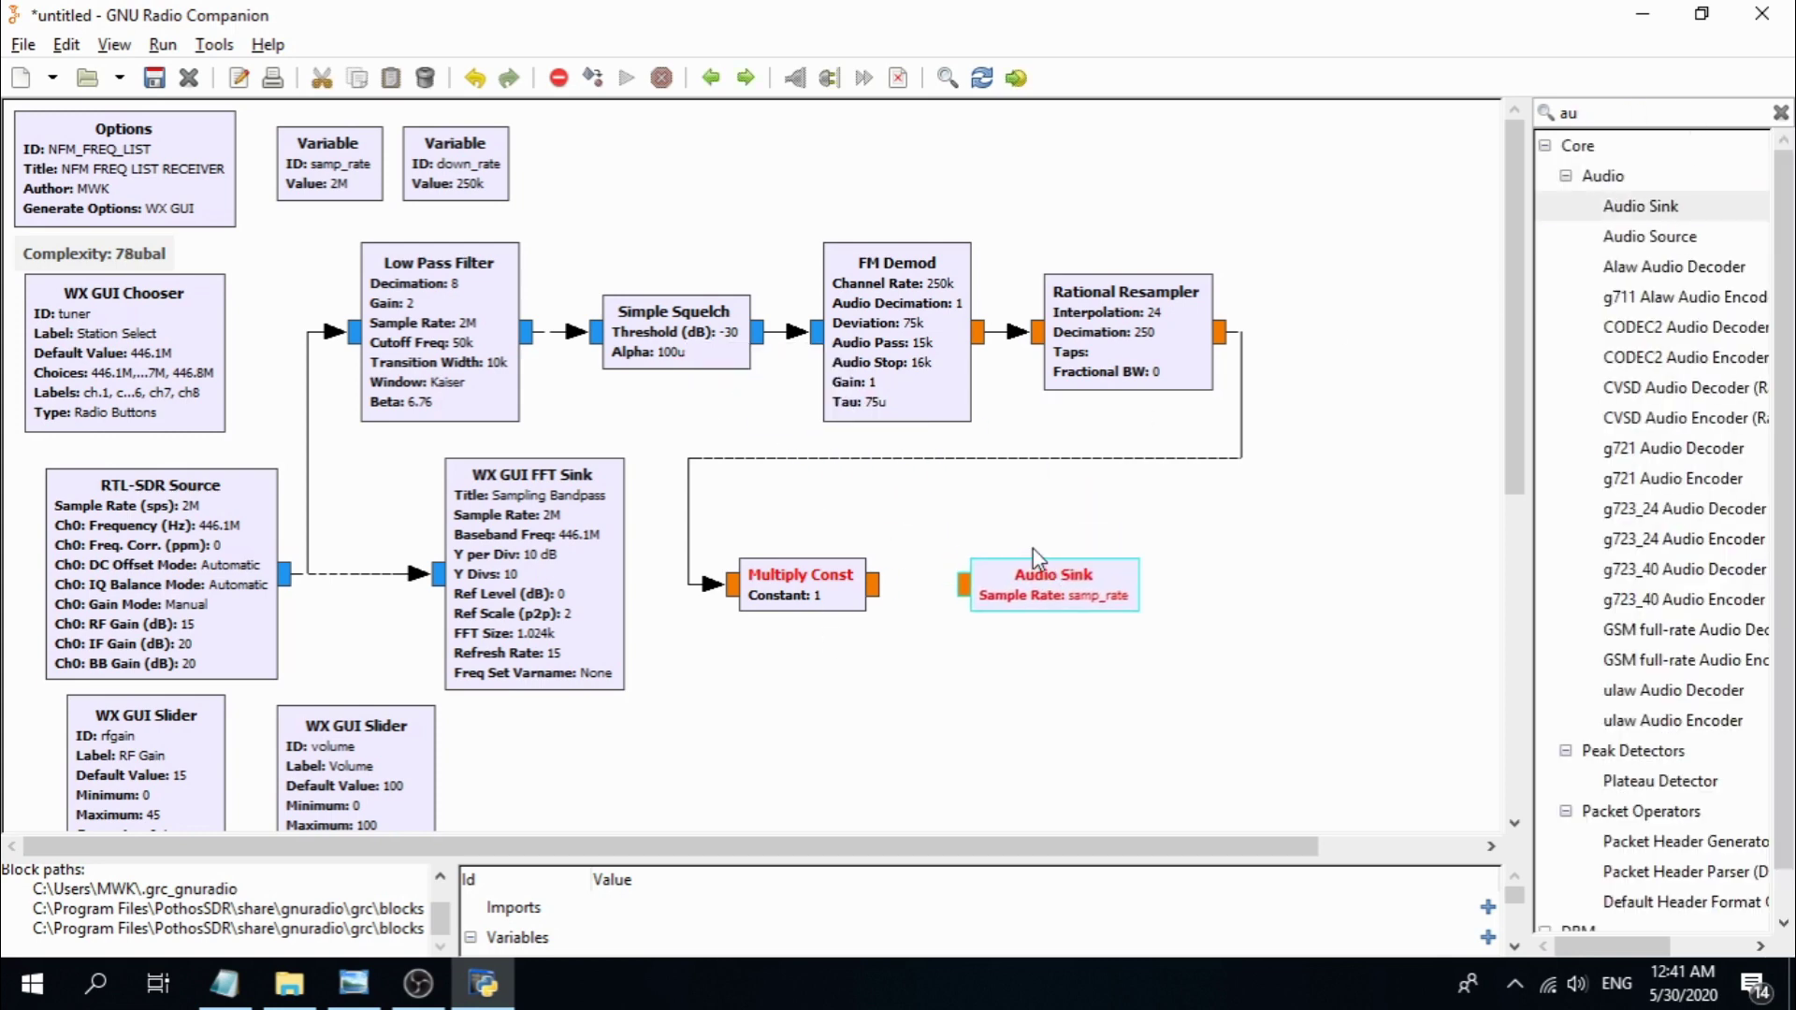
# - Set the Audio Sink's sample rate to 24KHz and connect the Multiply Const output to the Audio Sink input
pyautogui.doubleClick(1033, 573)
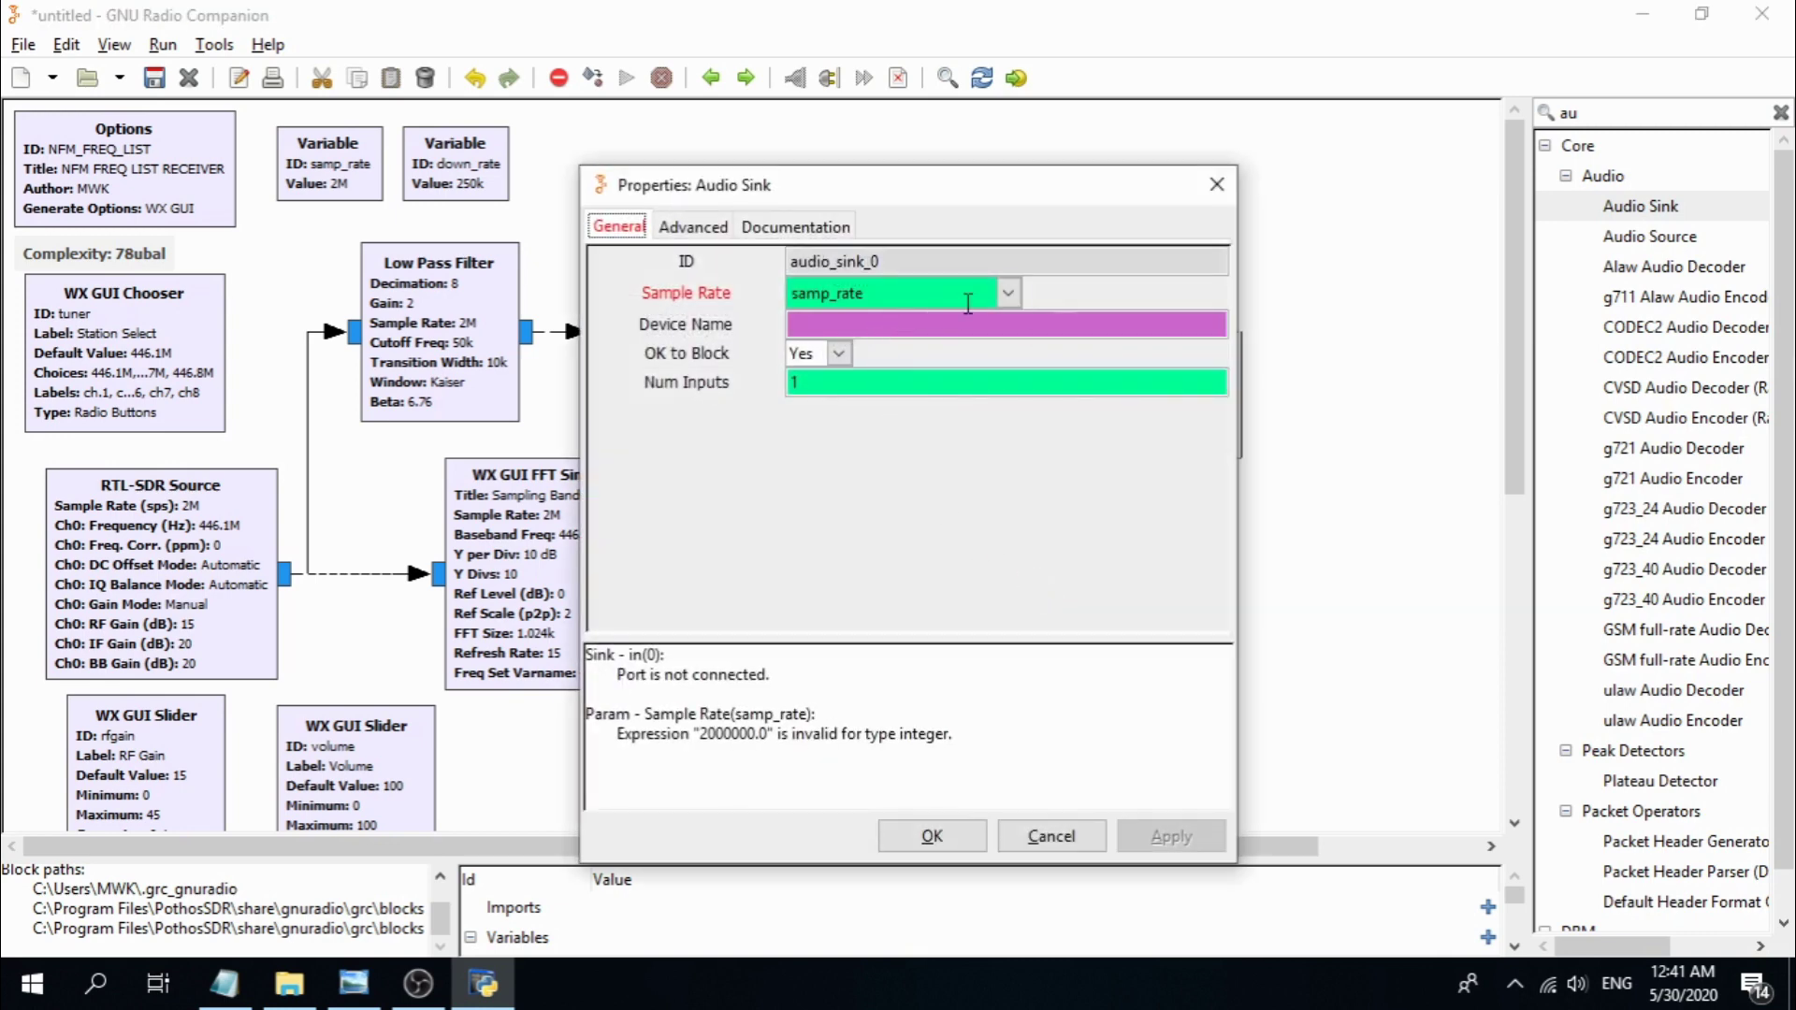
pyautogui.click(1008, 293)
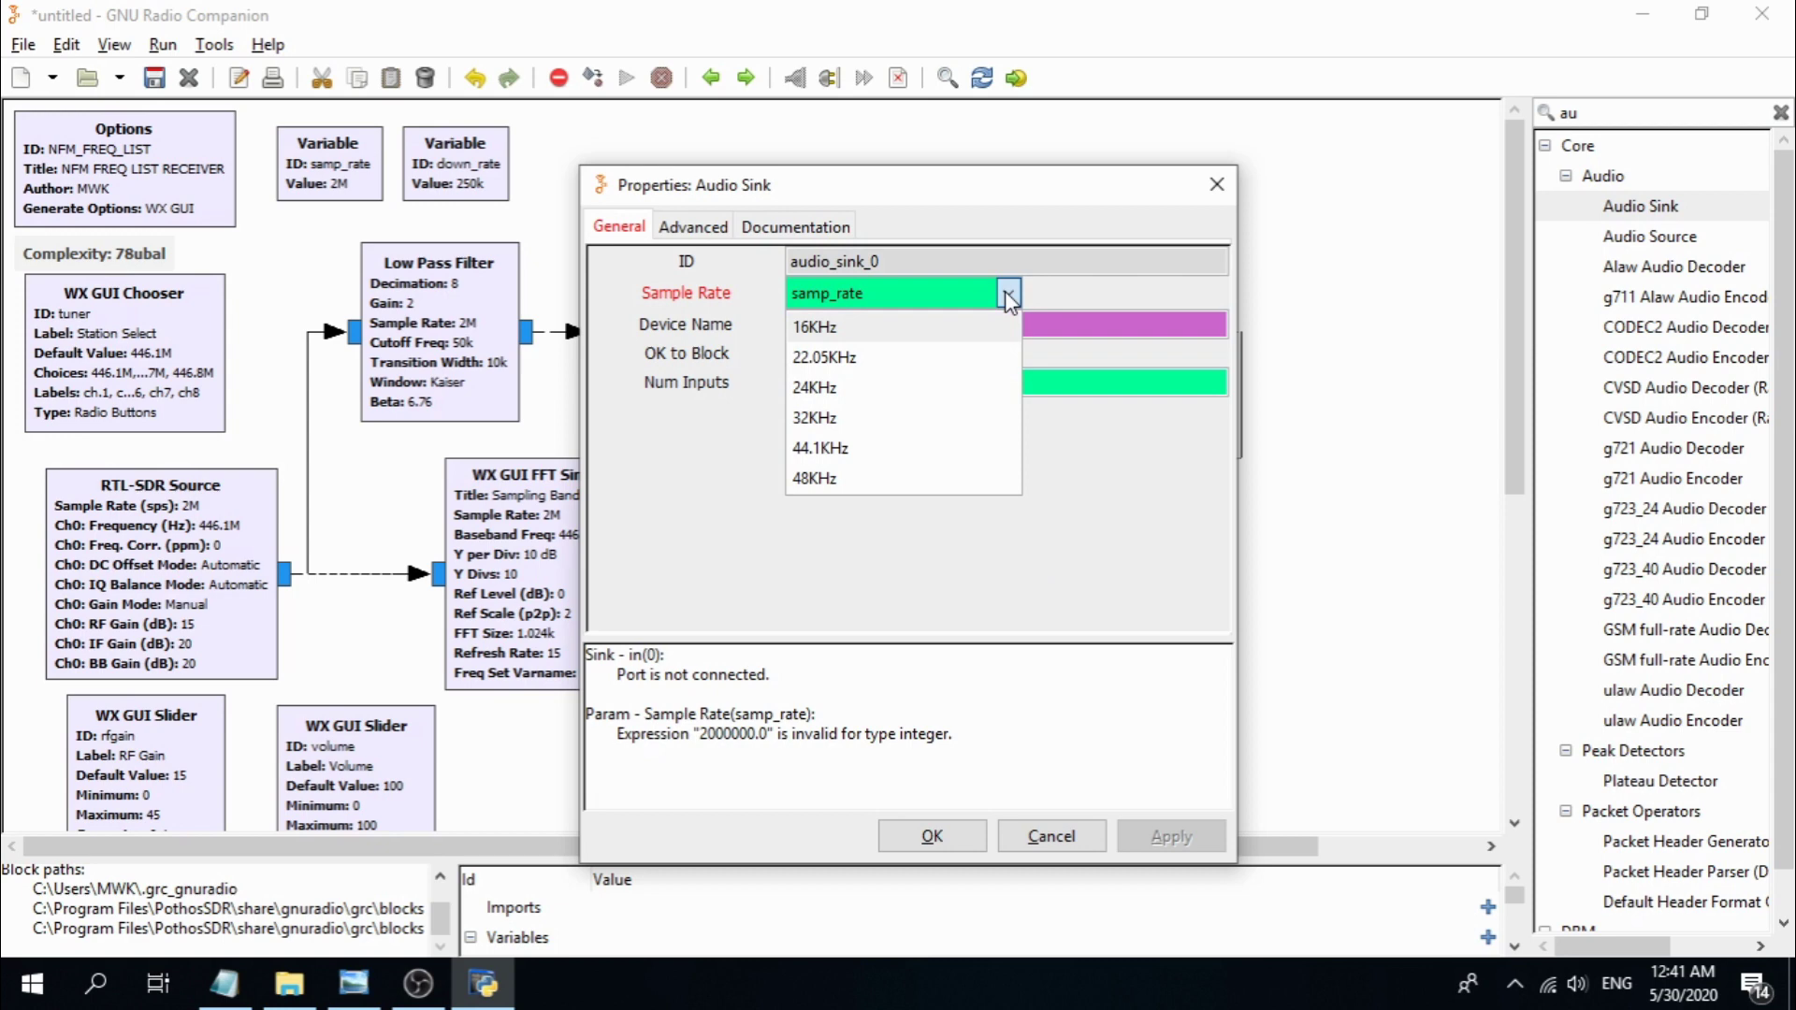
pyautogui.click(841, 385)
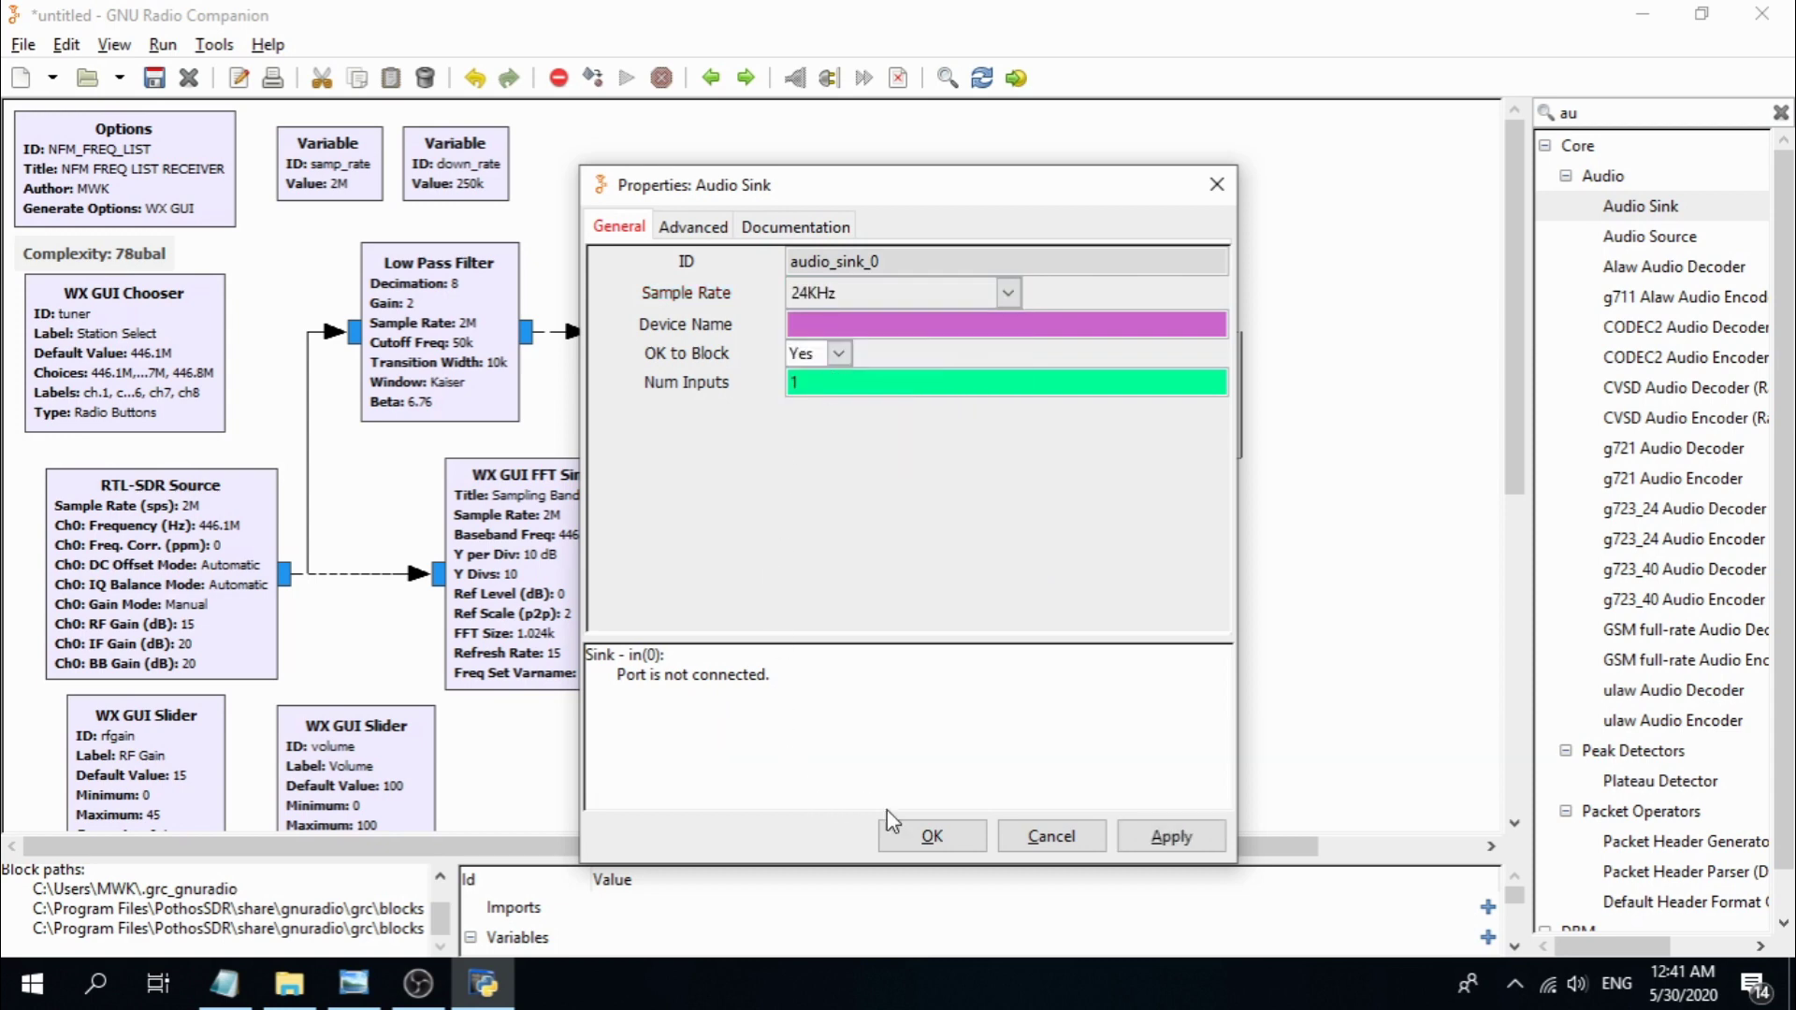
pyautogui.click(932, 835)
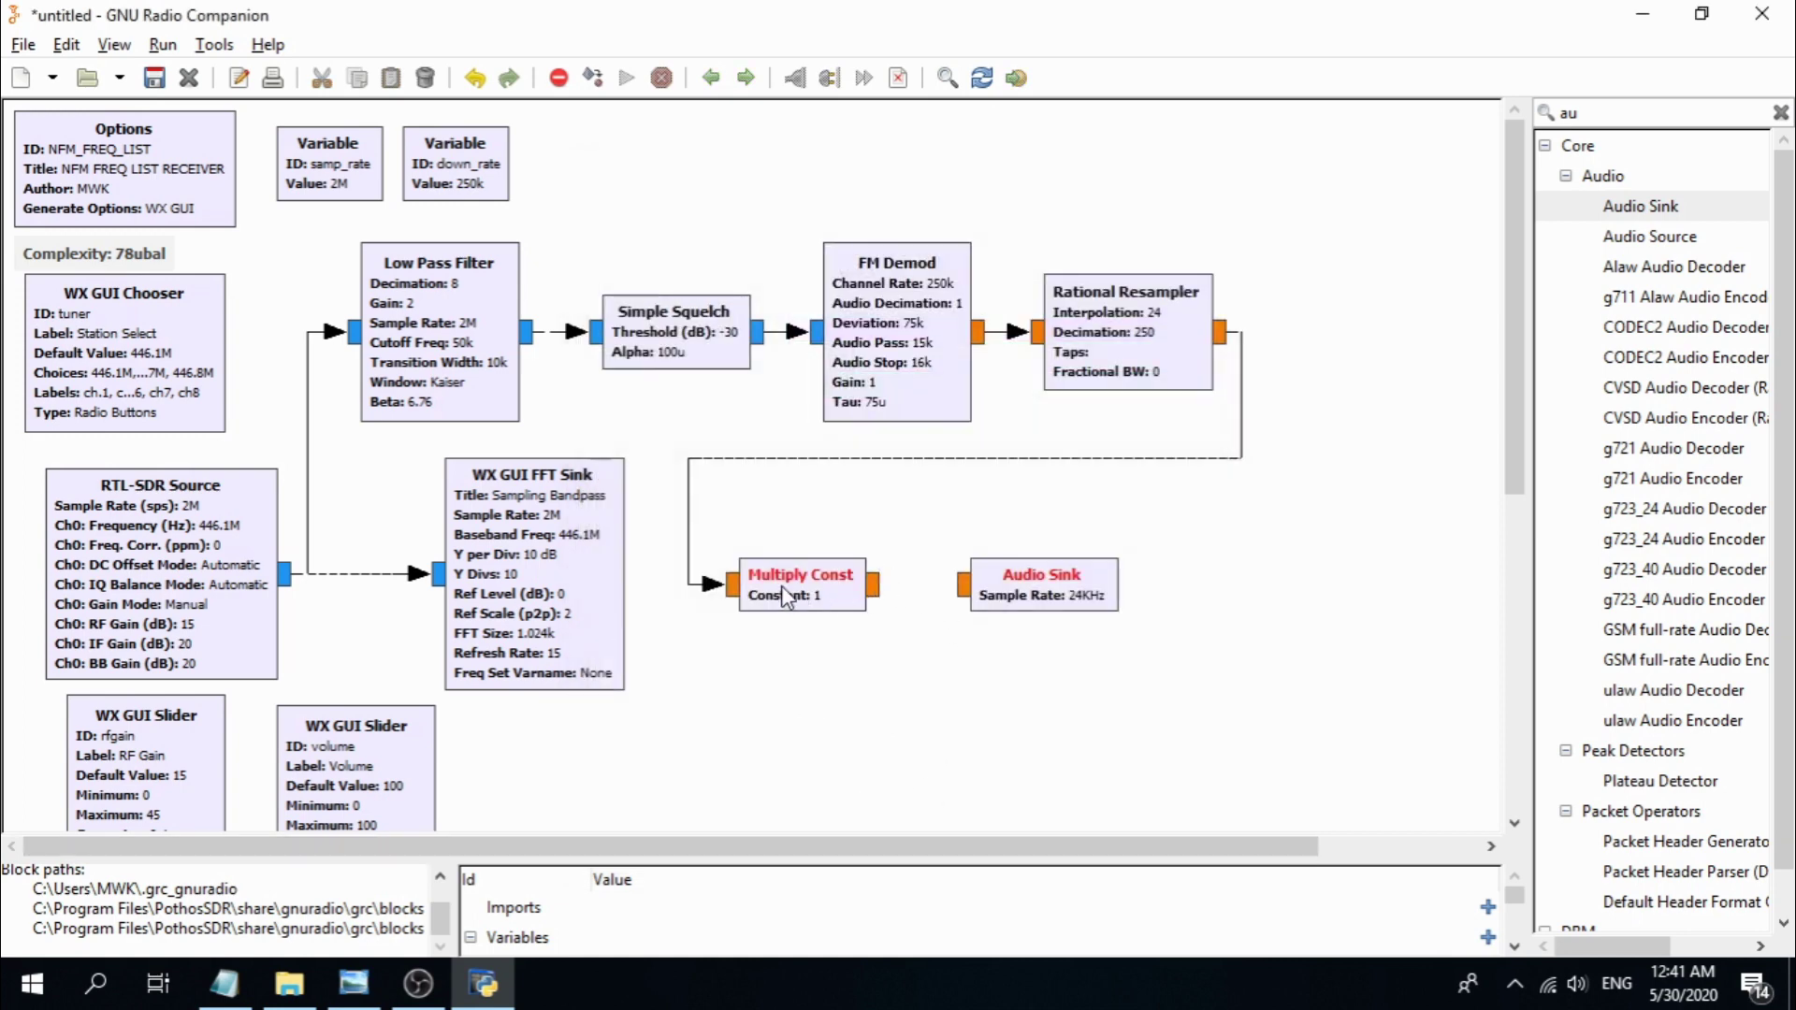
pyautogui.click(877, 584)
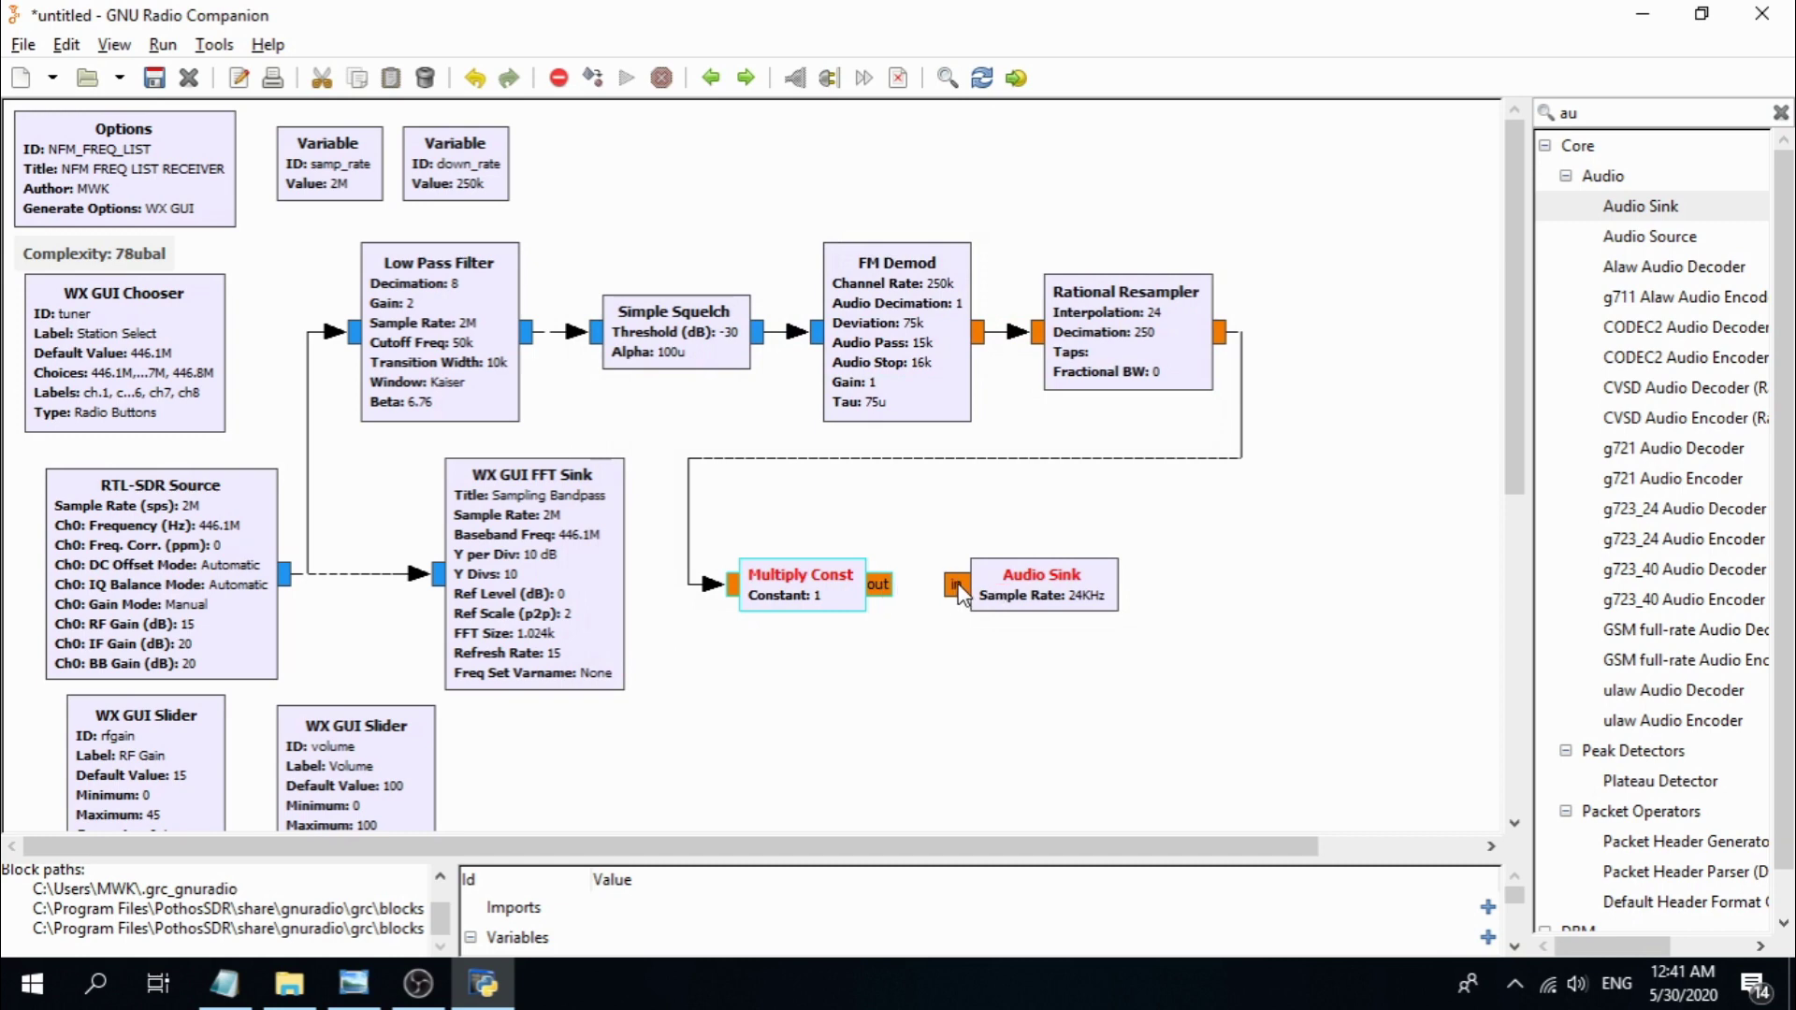
pyautogui.click(963, 588)
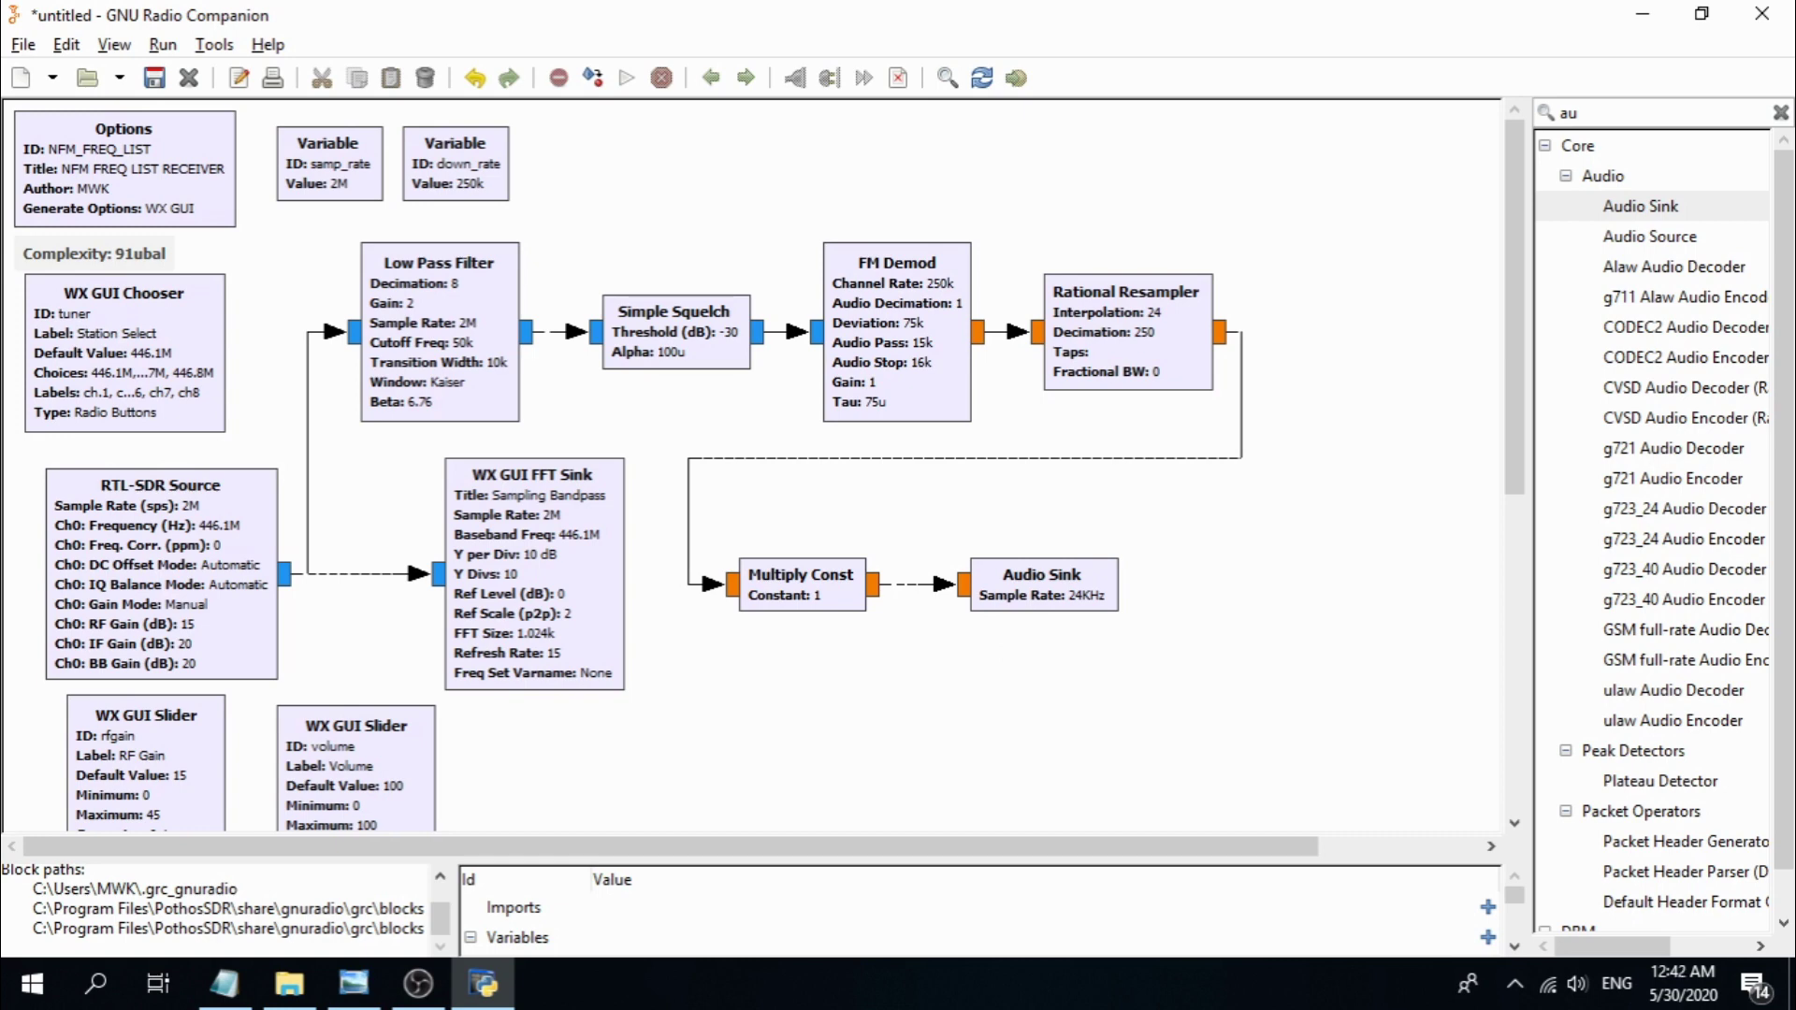
# - Find and add a second WX GUI FFT Sink block, and place it beyond the Rational Resampler
pyautogui.hotkey('alt', 'Tab')
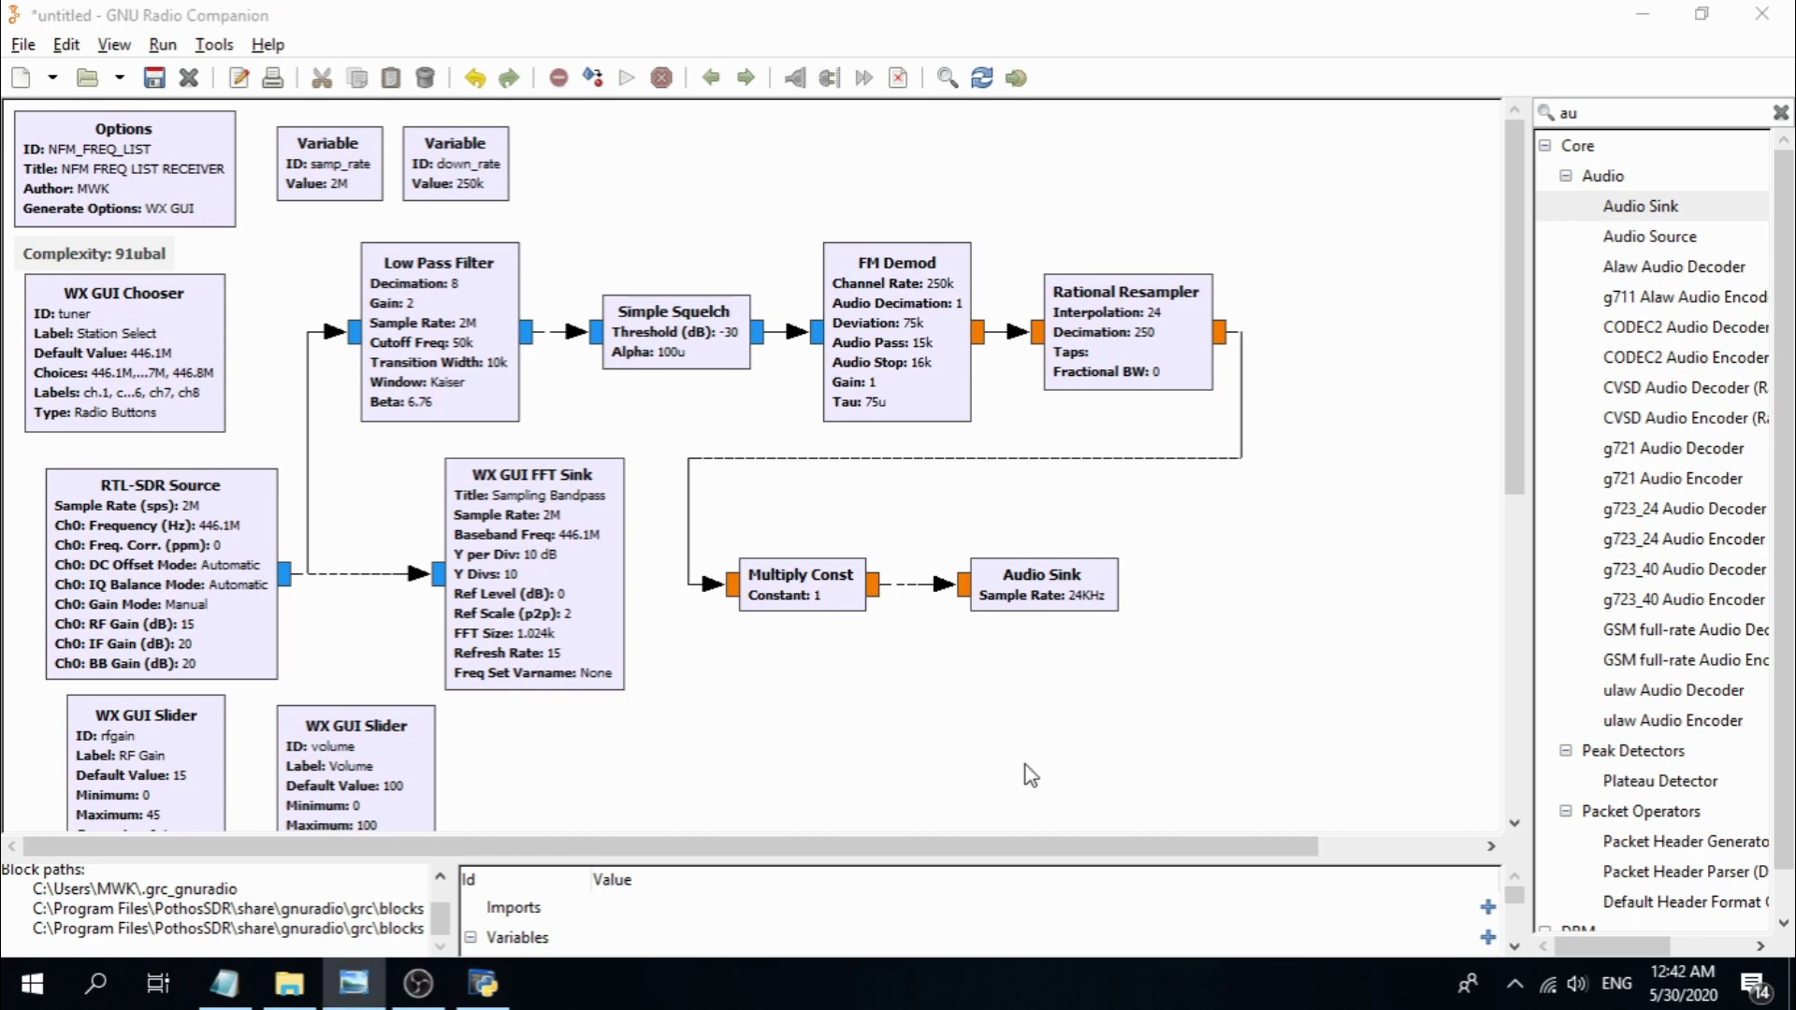
pyautogui.moveTo(1034, 846); pyautogui.dragTo(1150, 856)
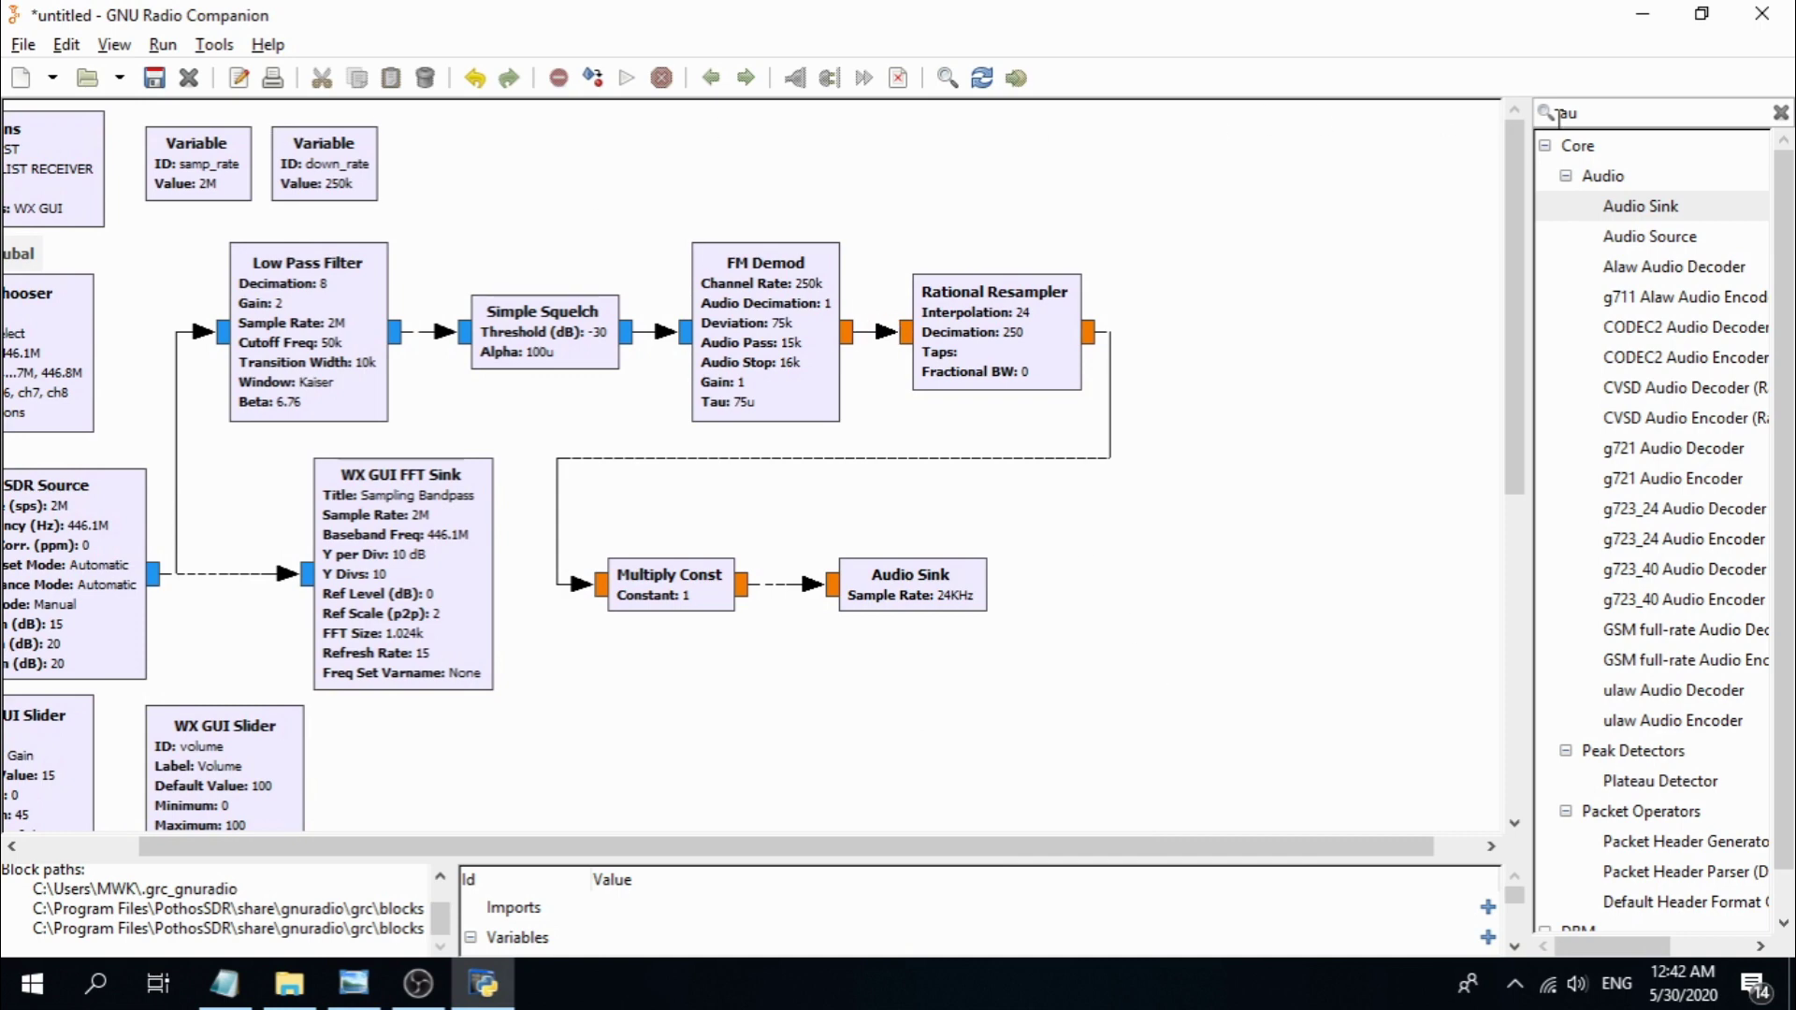
pyautogui.doubleClick(1598, 115)
pyautogui.write('wx ')
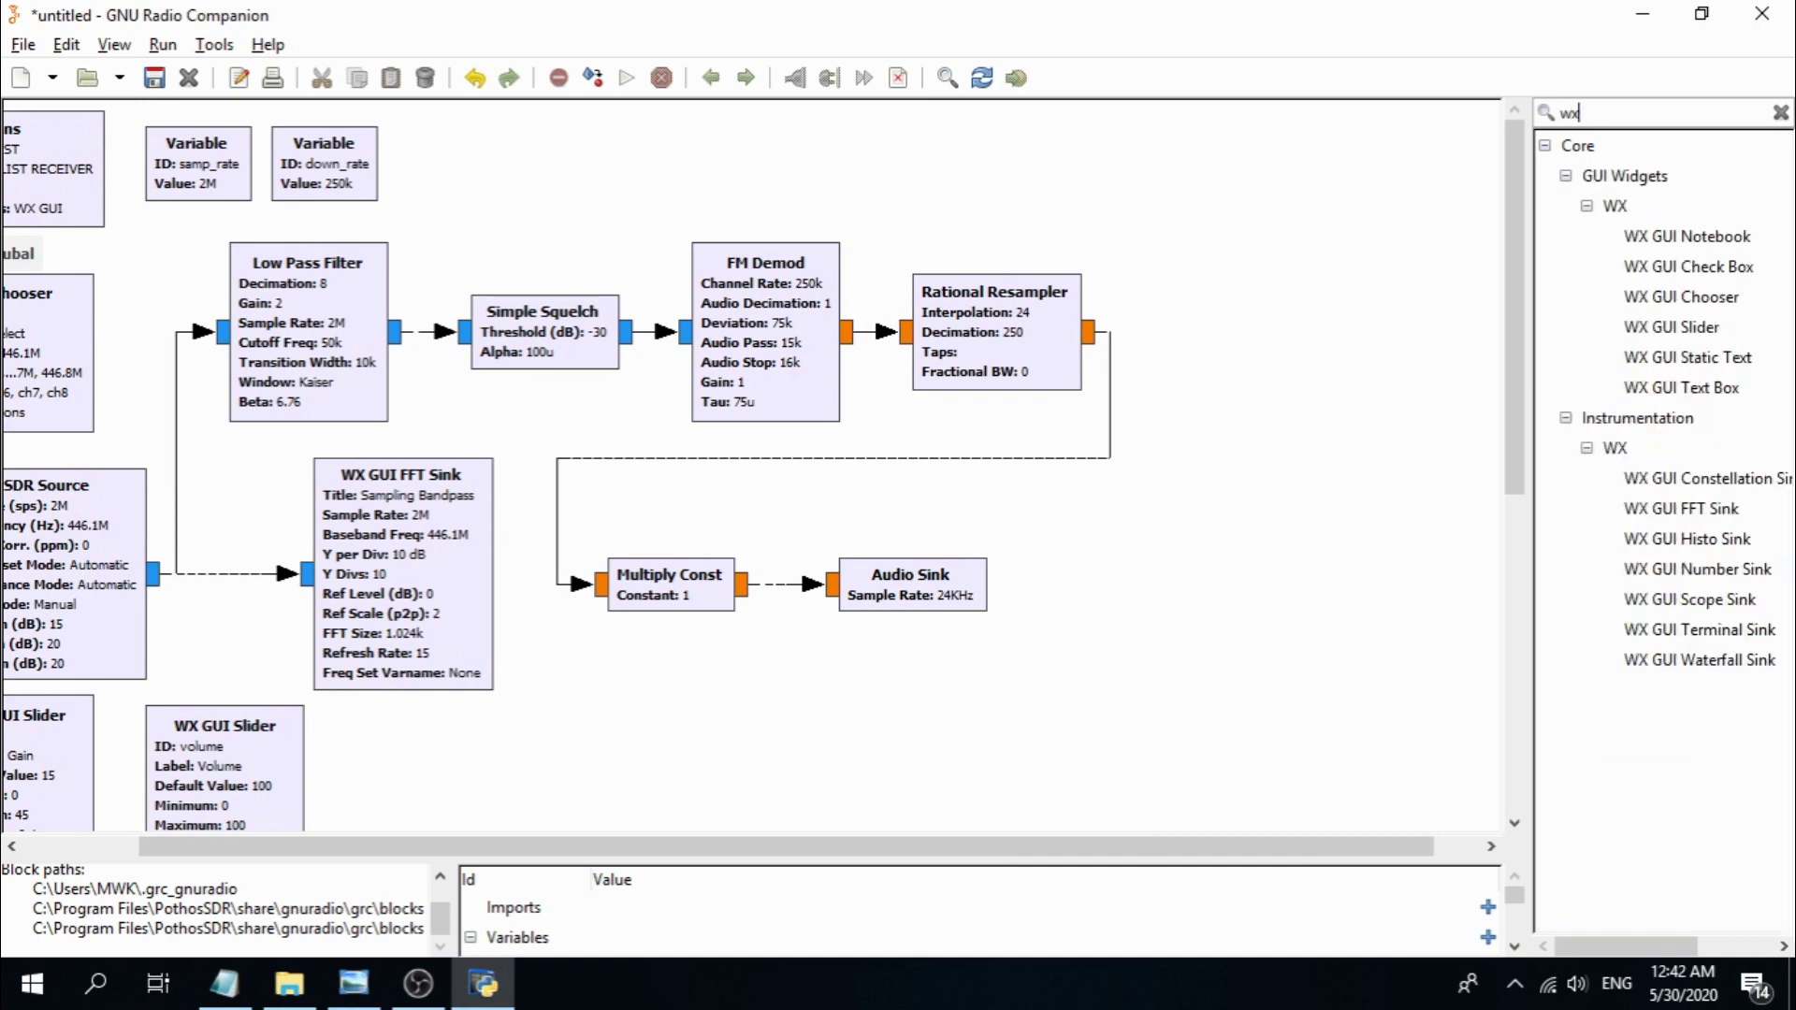
pyautogui.write('gui')
pyautogui.doubleClick(1701, 510)
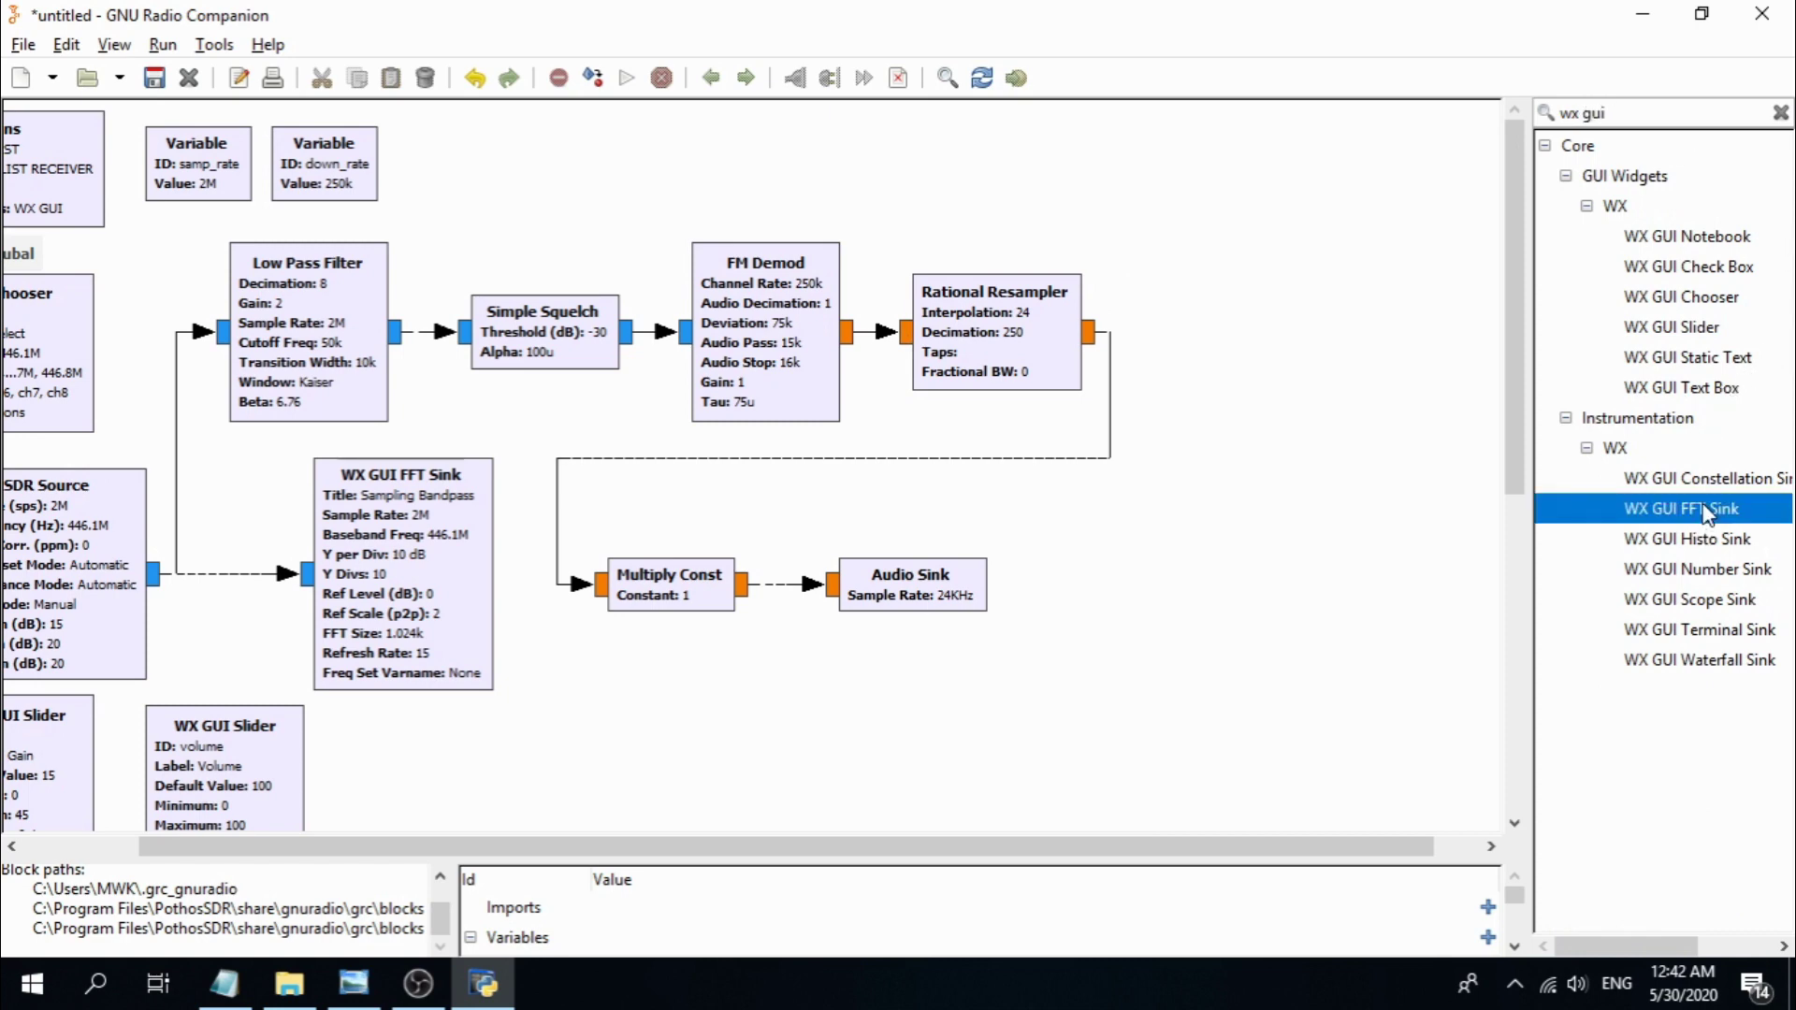
pyautogui.moveTo(980, 476); pyautogui.dragTo(1307, 323)
# - Set the new WX GUI FFT Sink's type to Float and its title to Demod Out
pyautogui.doubleClick(1307, 329)
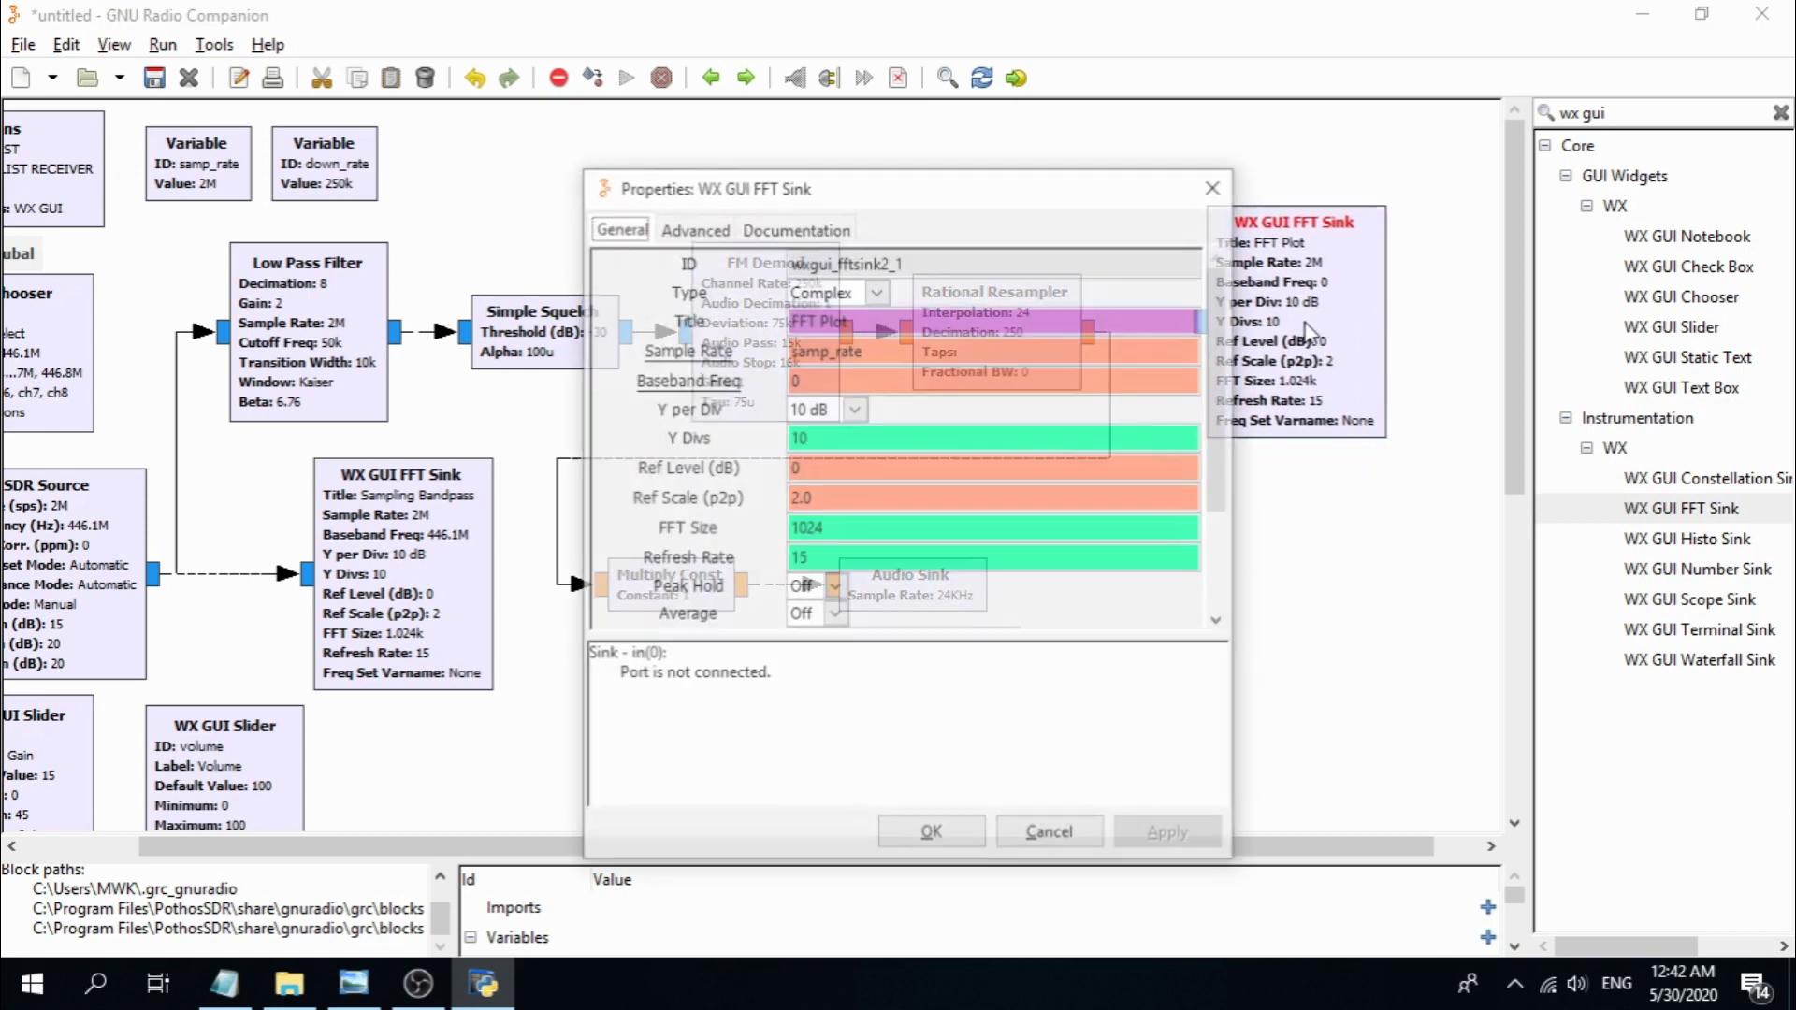
pyautogui.moveTo(851, 193); pyautogui.dragTo(445, 121)
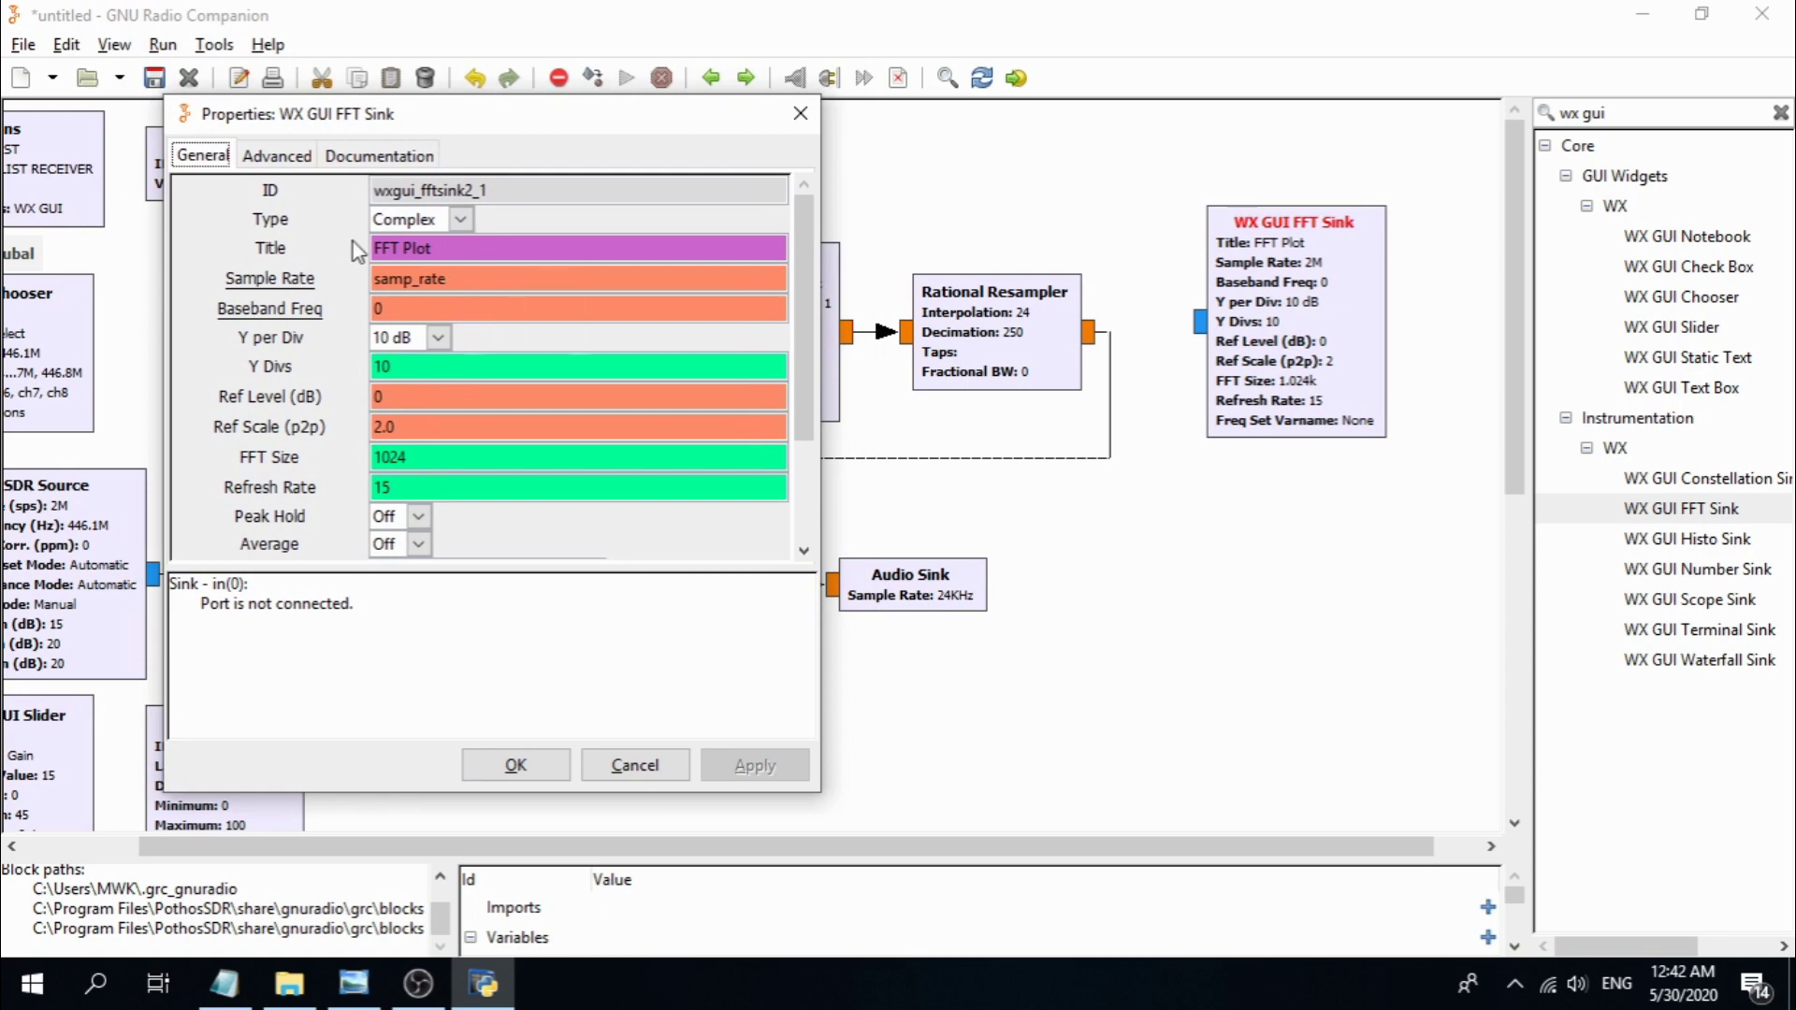
pyautogui.click(458, 221)
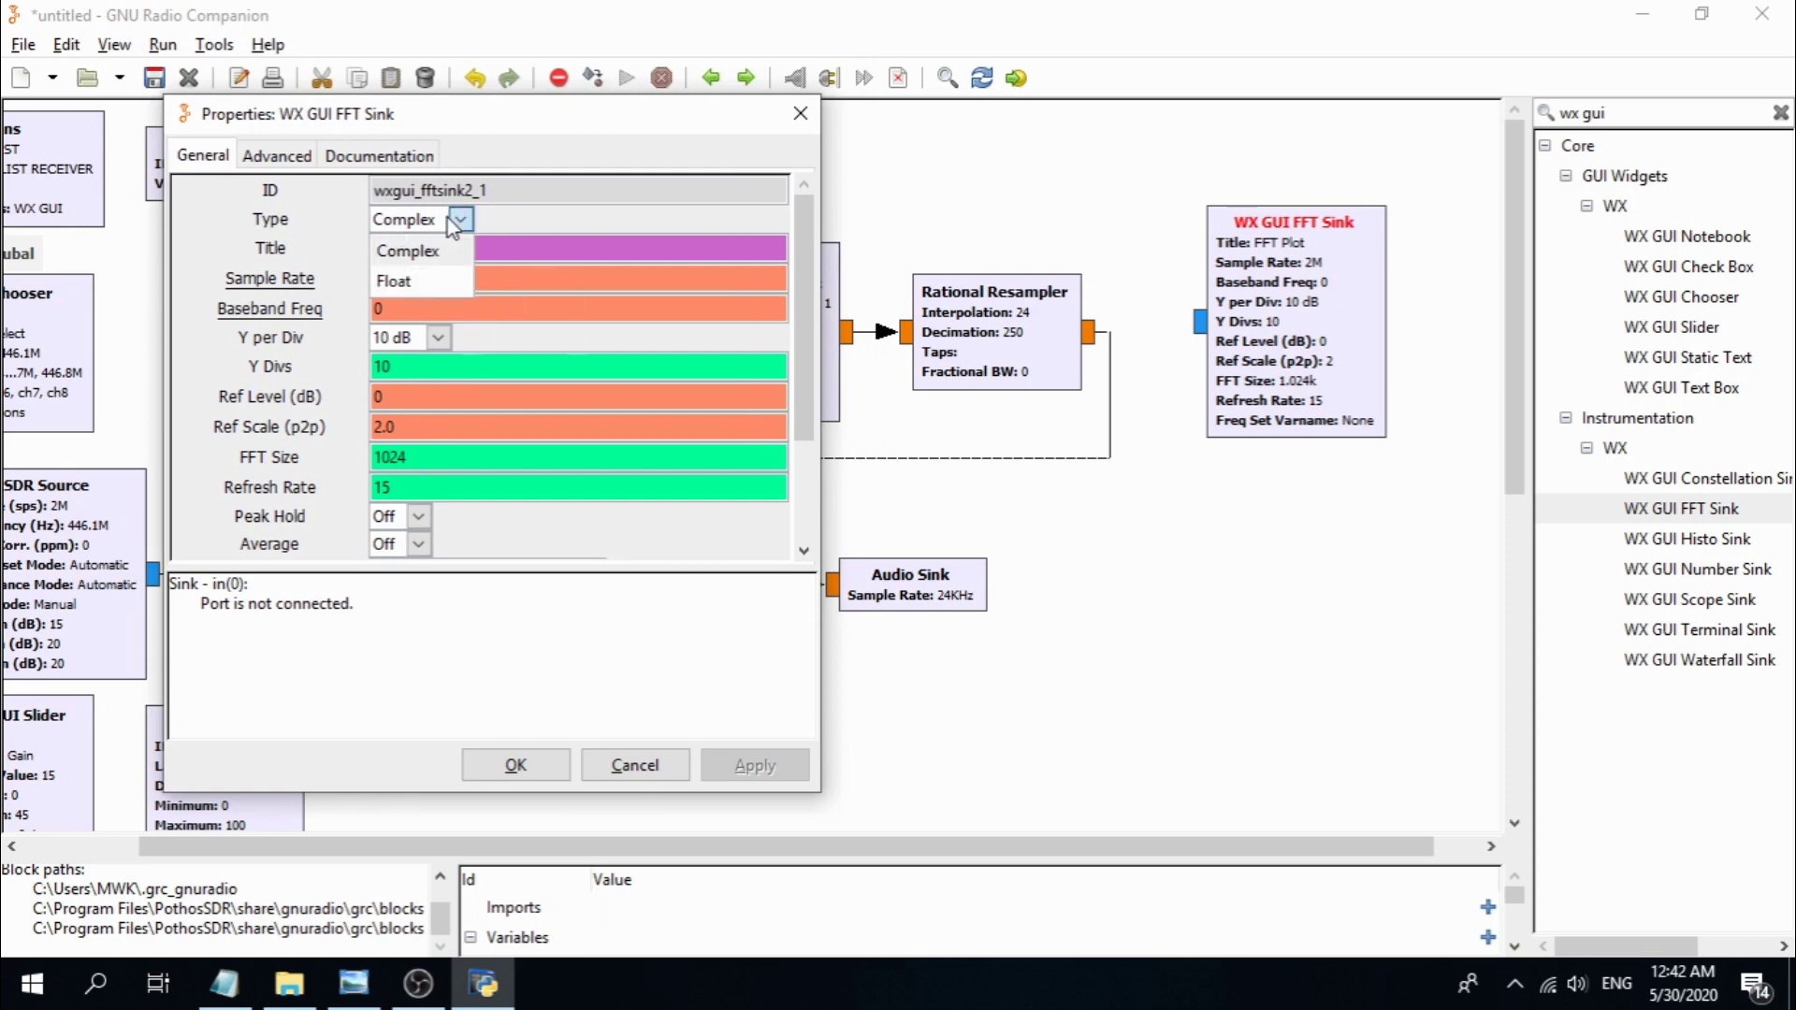
pyautogui.click(419, 282)
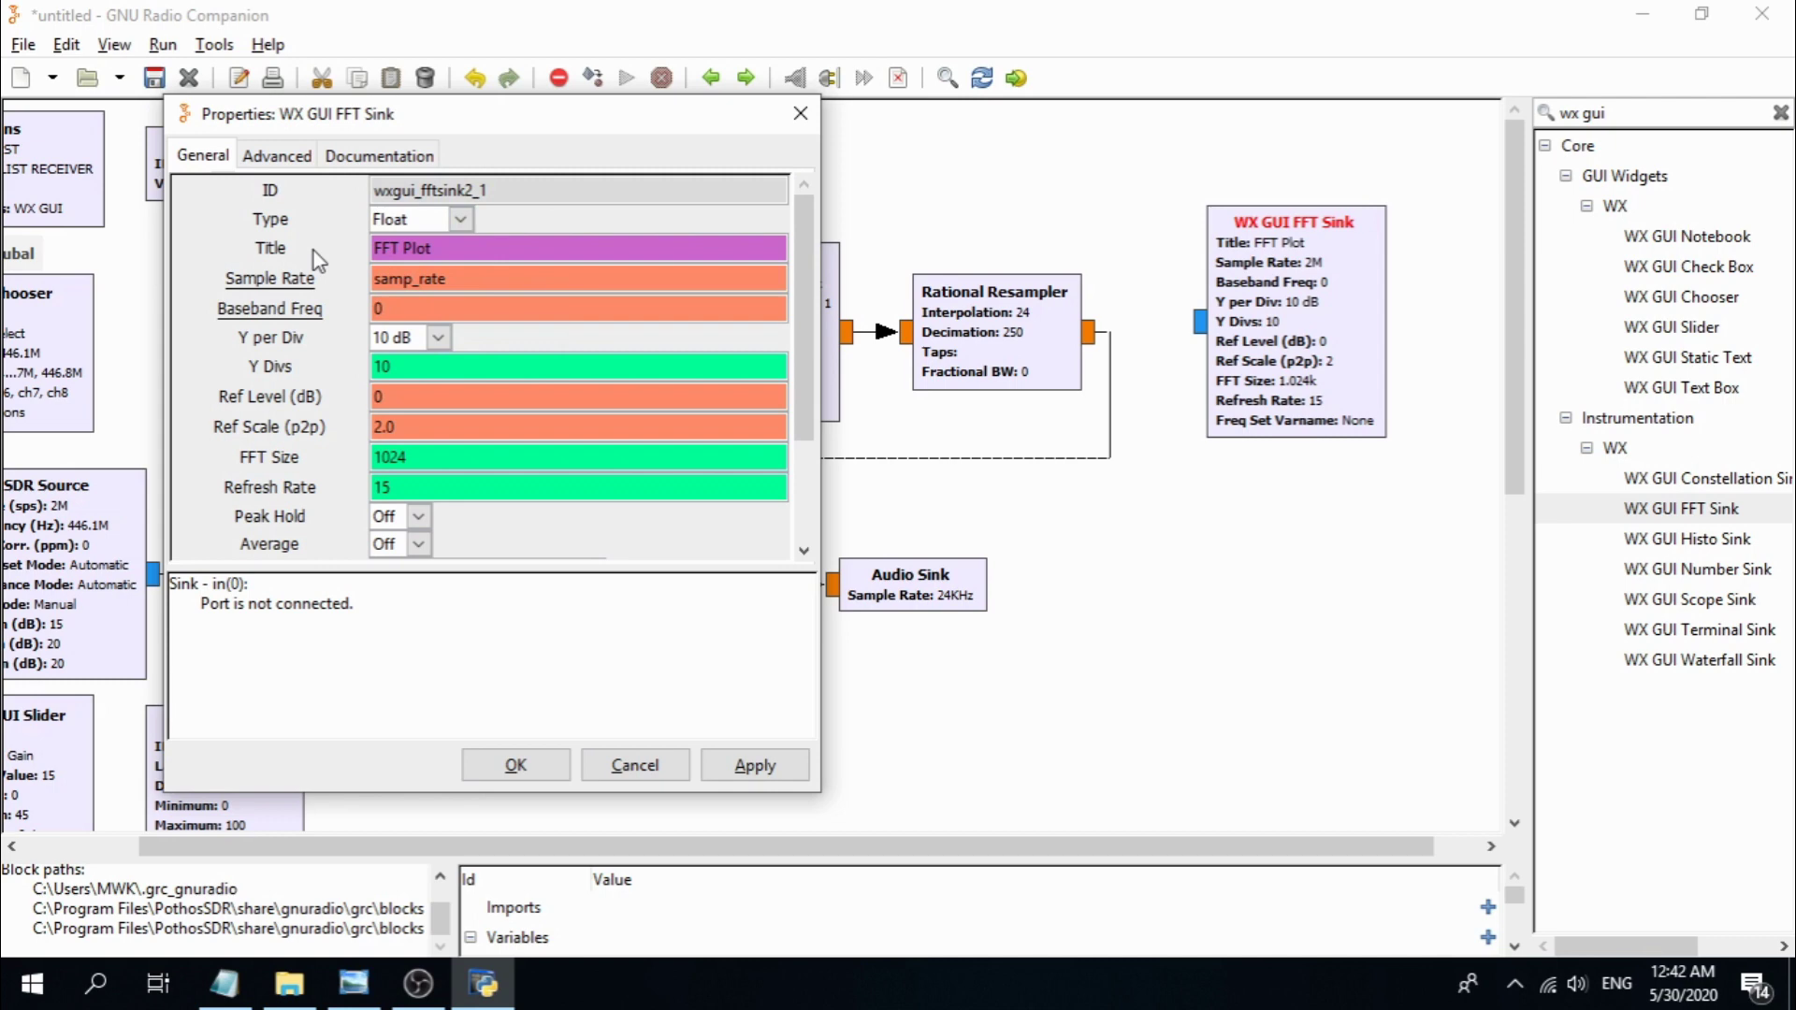
pyautogui.click(449, 250)
pyautogui.tripleClick(449, 250)
pyautogui.write('Demo')
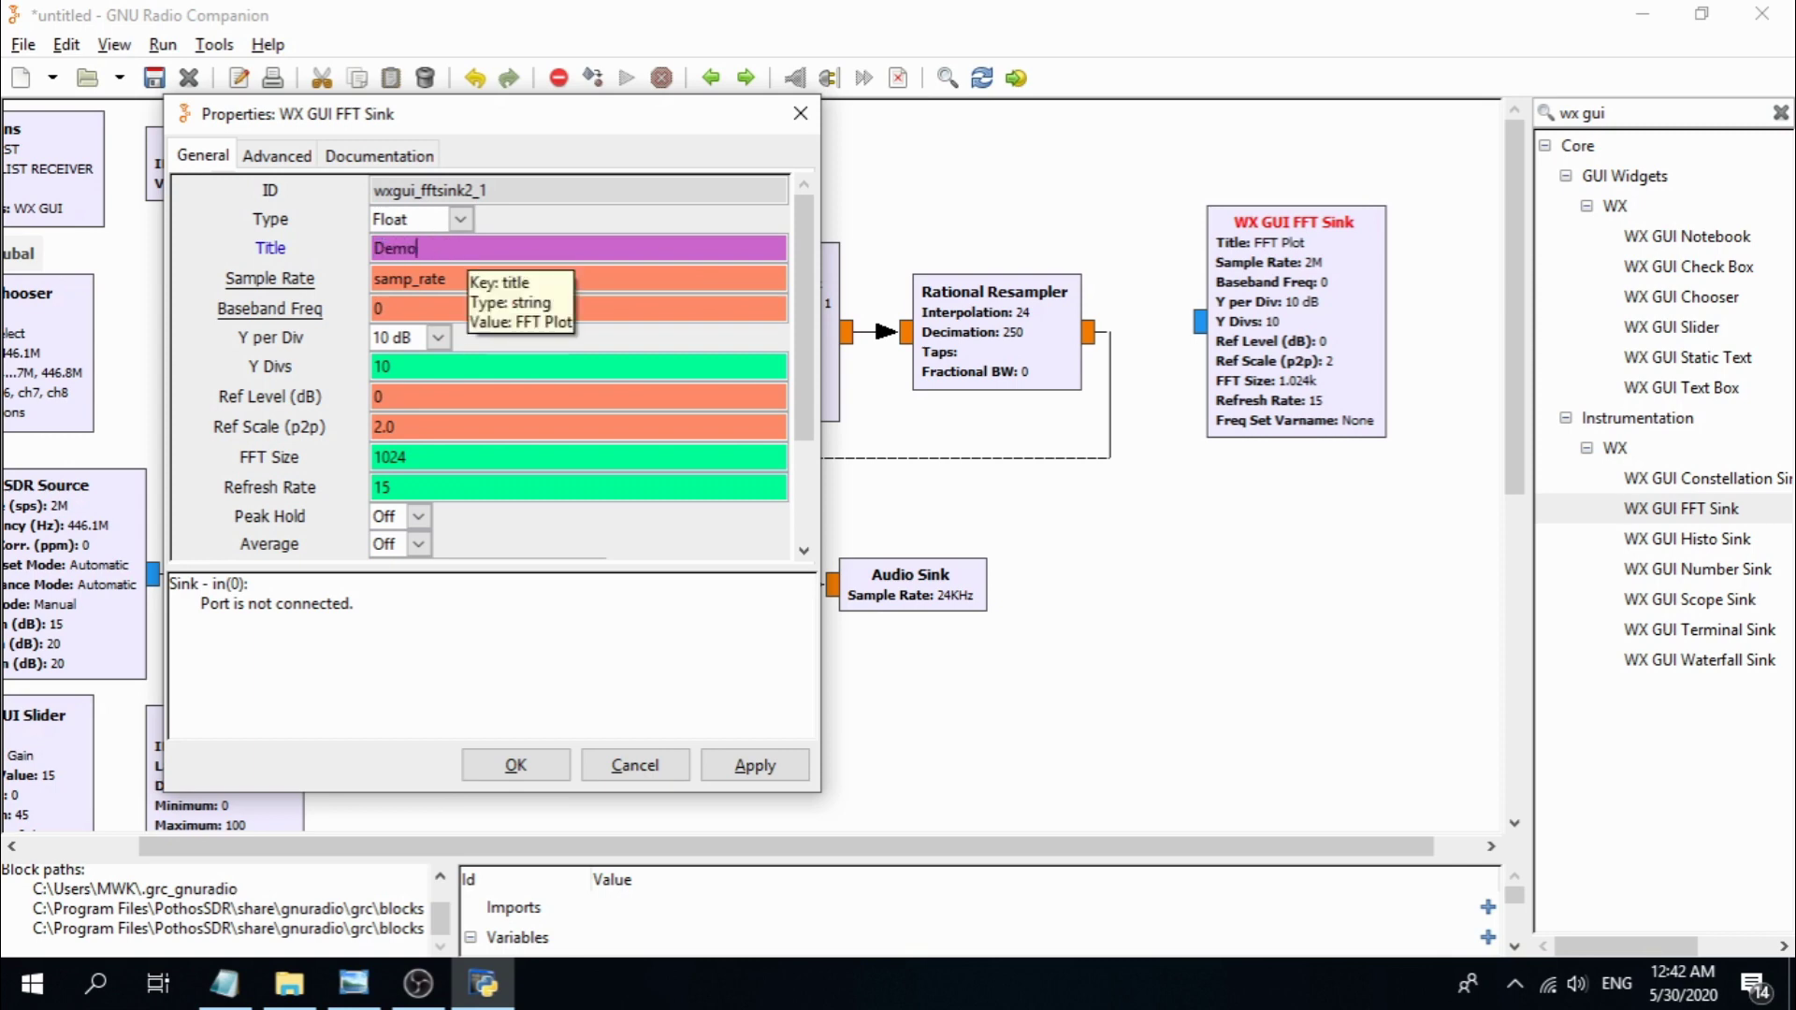
pyautogui.write('d Out')
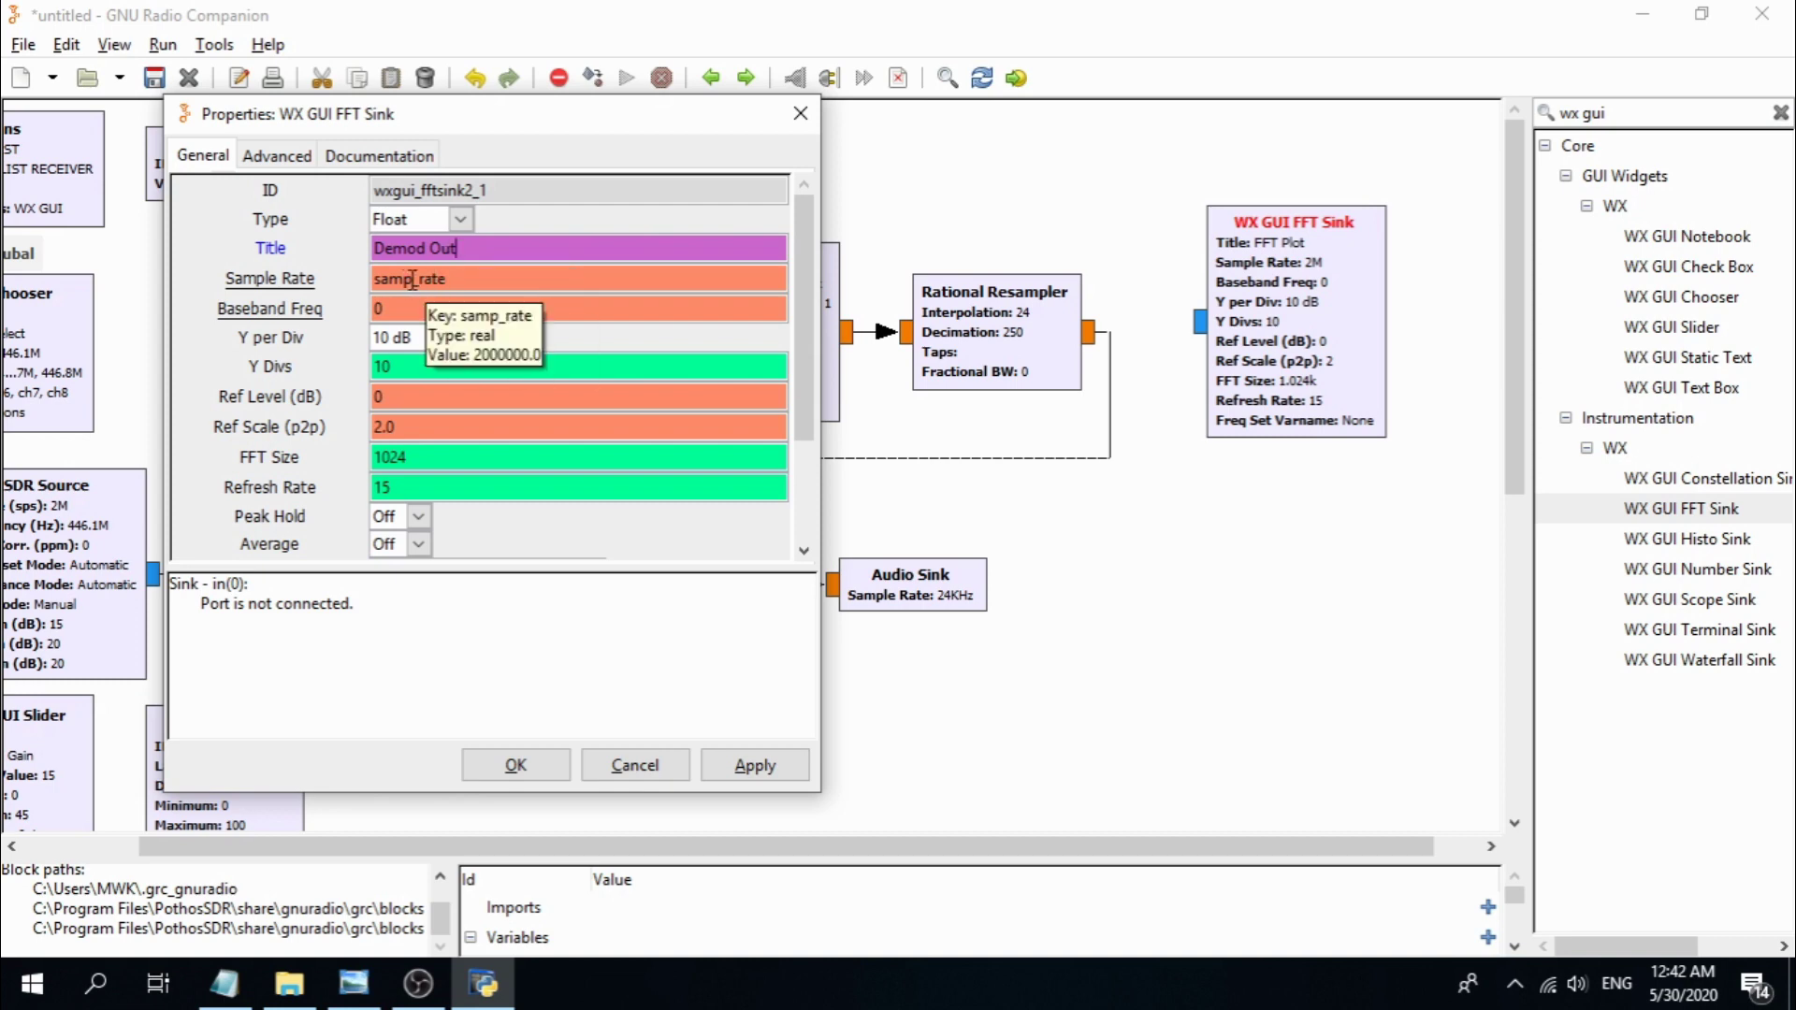
# - Set the new FFT Sink's sample rate to down_rate and accept the properties
pyautogui.moveTo(413, 280); pyautogui.dragTo(284, 285)
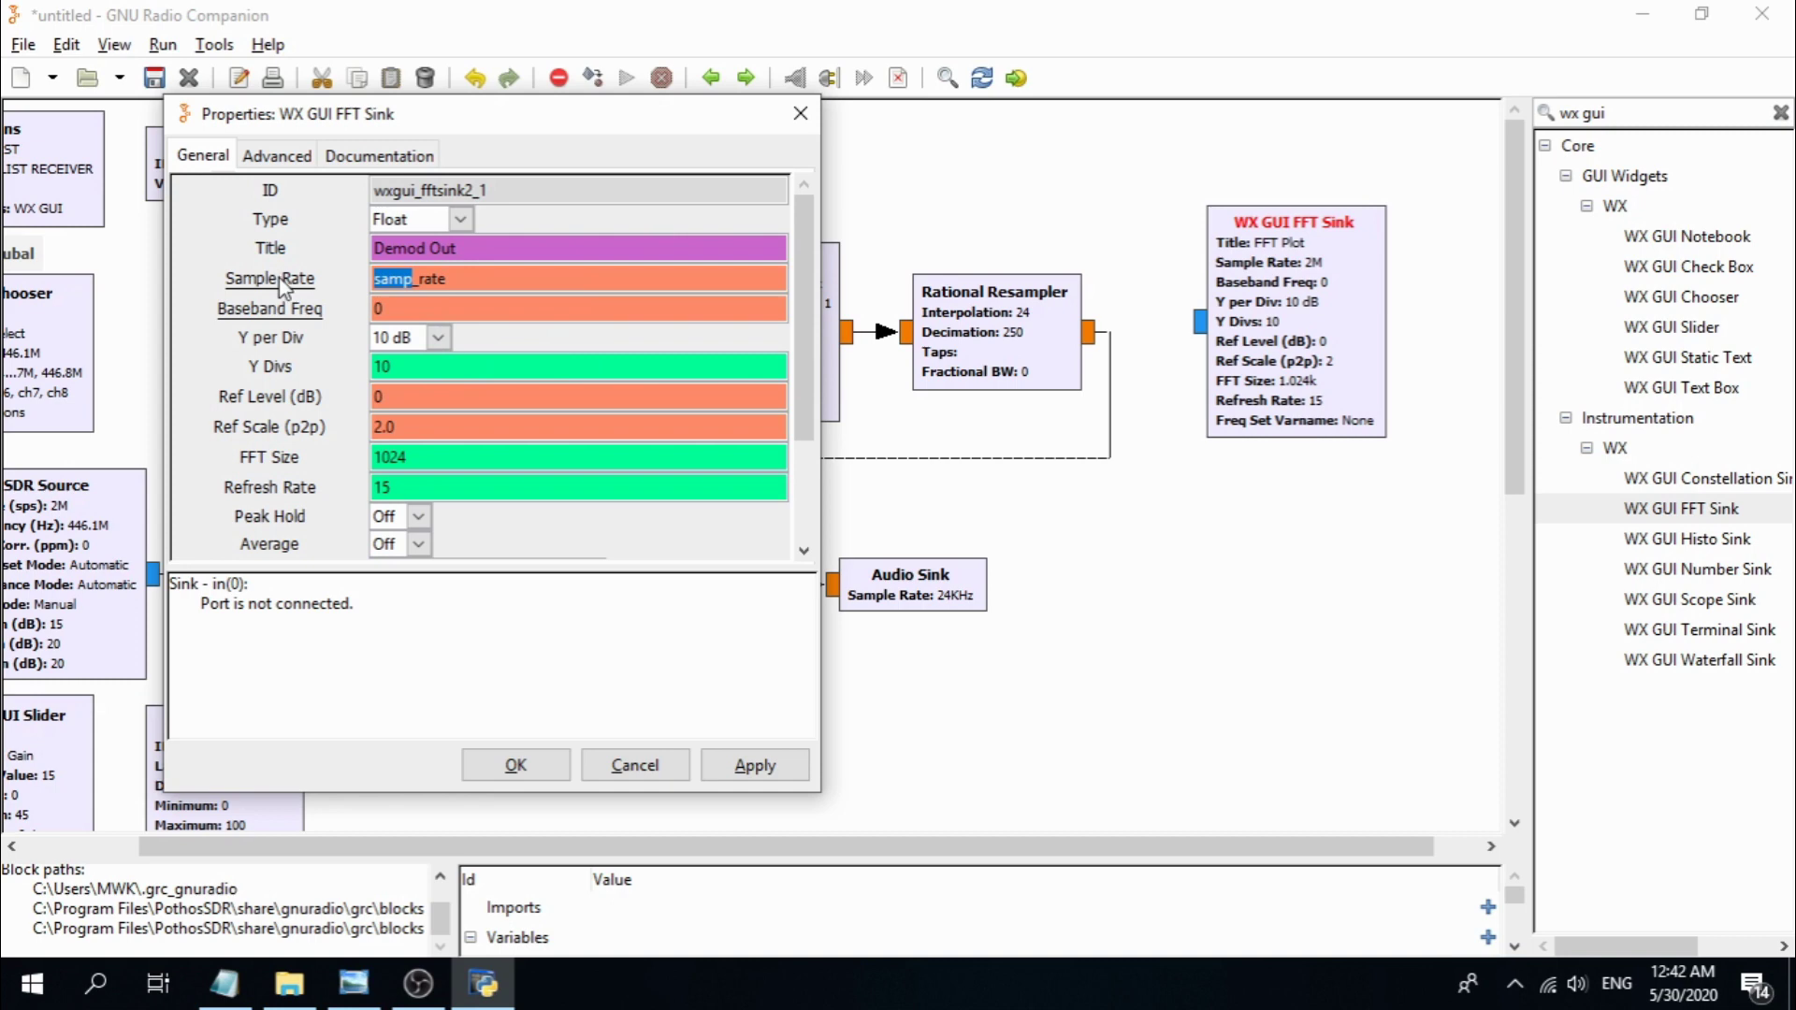
pyautogui.write('down')
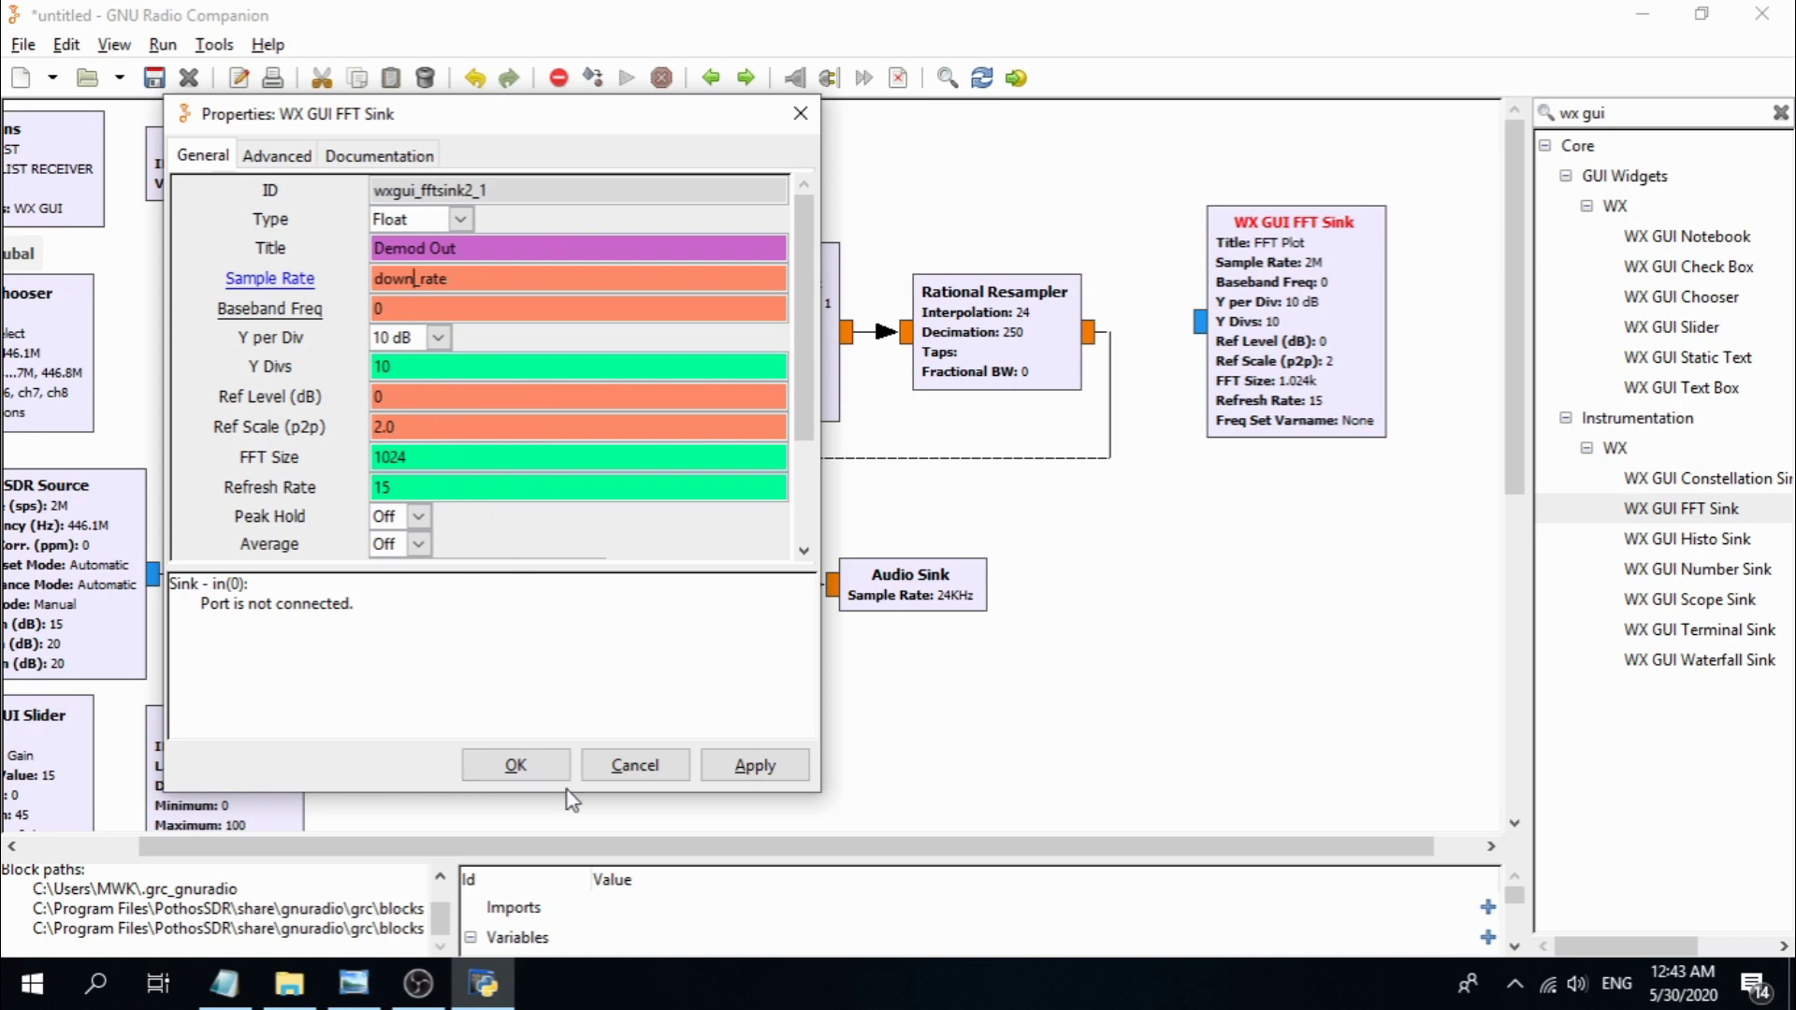
pyautogui.moveTo(572, 801); pyautogui.dragTo(587, 882)
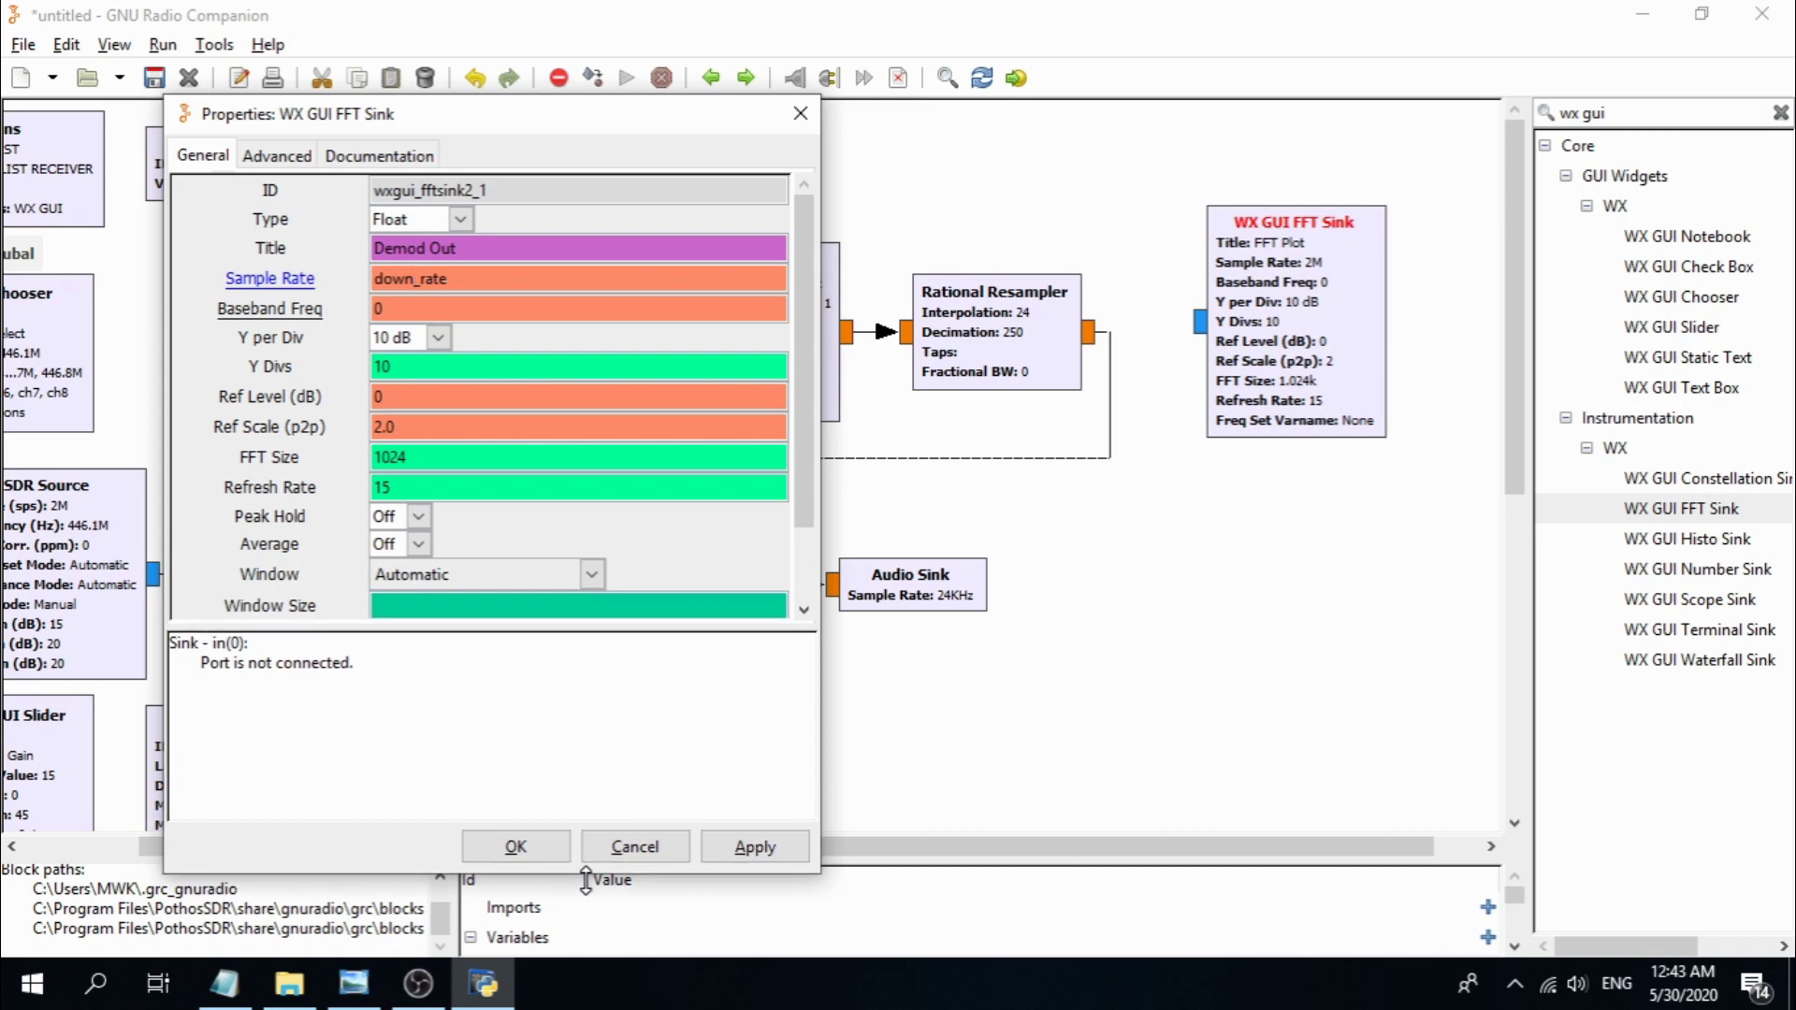
pyautogui.click(518, 848)
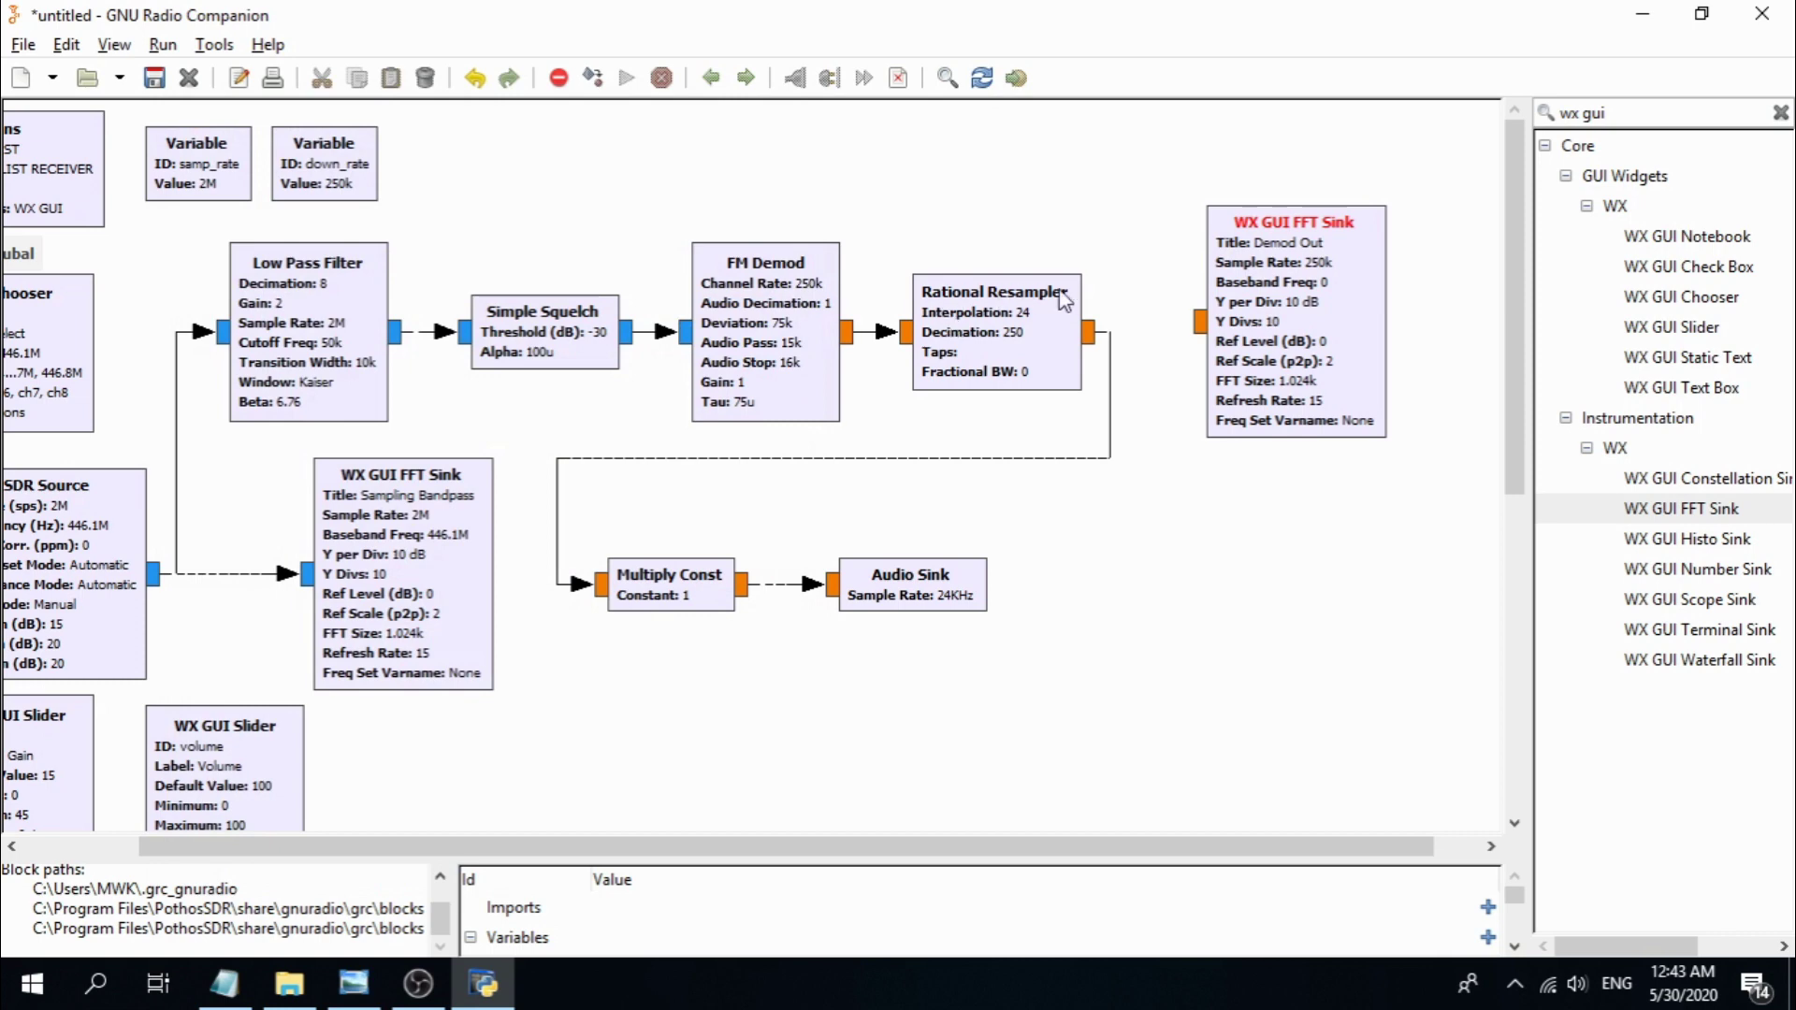
# - Connect the Rational Resampler output to the Demod Out FFT Sink and shift the sink slightly to straighten the connection
pyautogui.click(1092, 332)
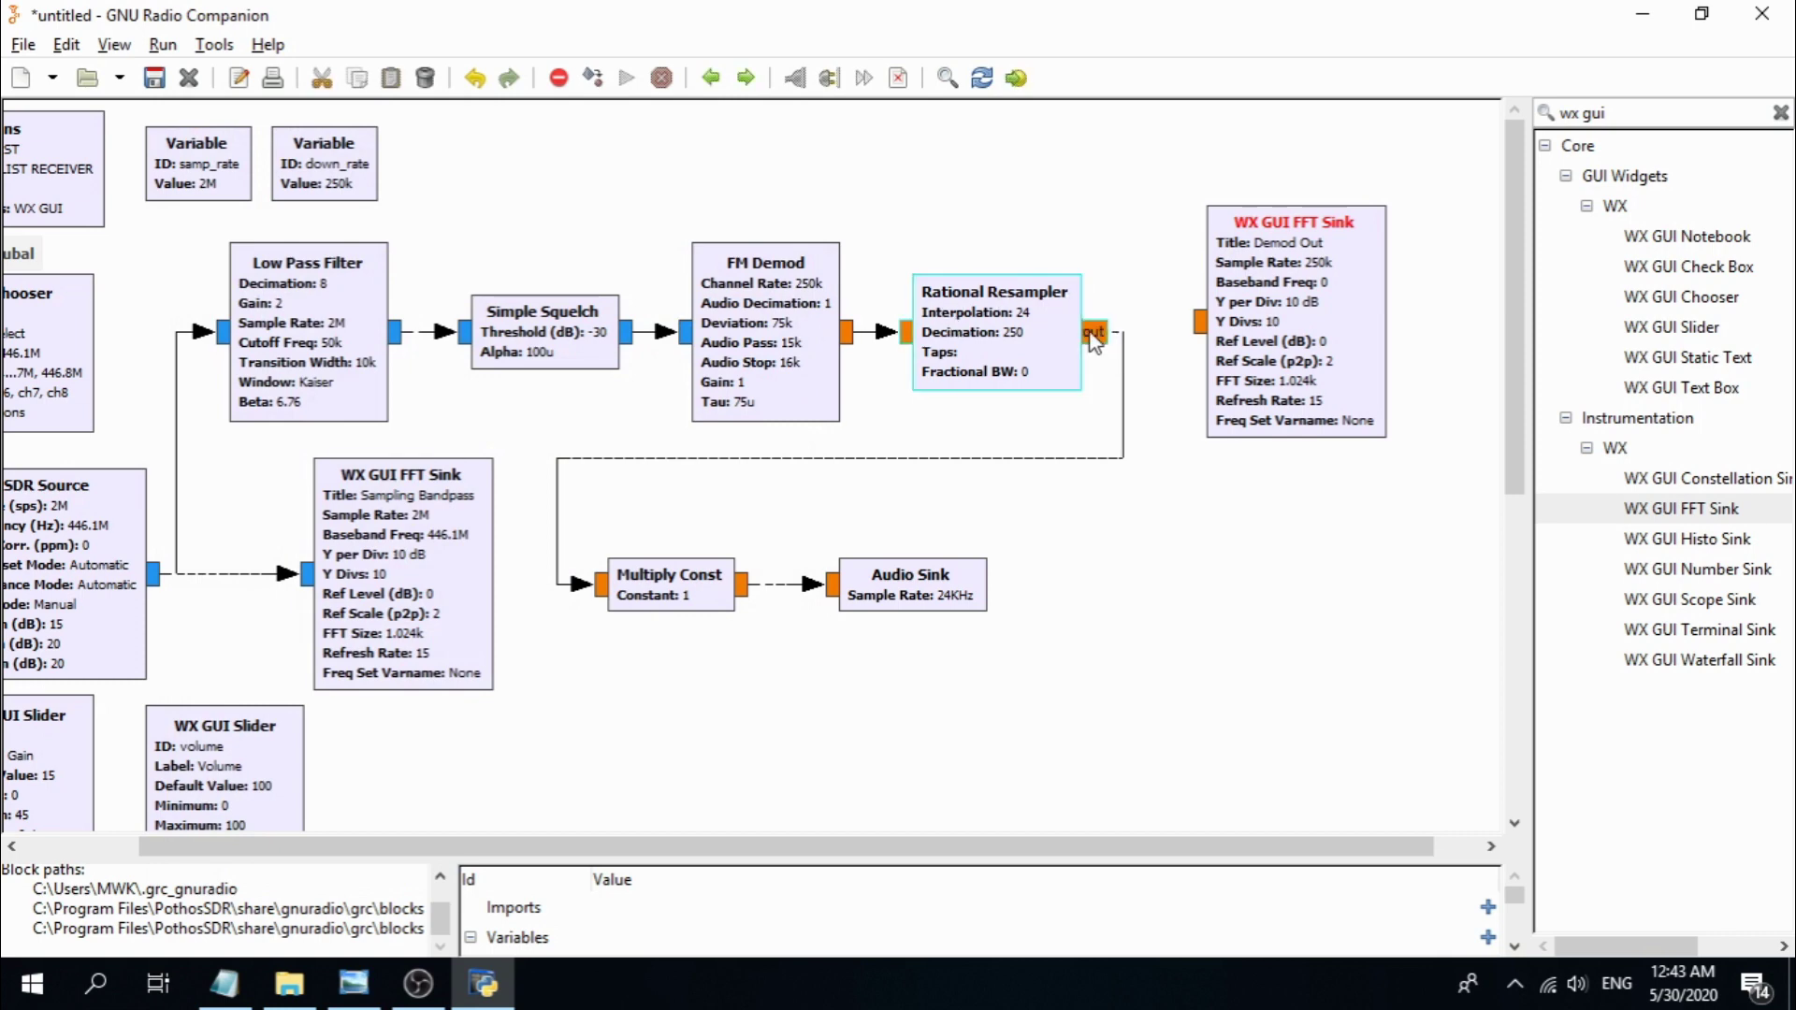
pyautogui.click(1195, 325)
pyautogui.moveTo(1248, 342); pyautogui.dragTo(1260, 354)
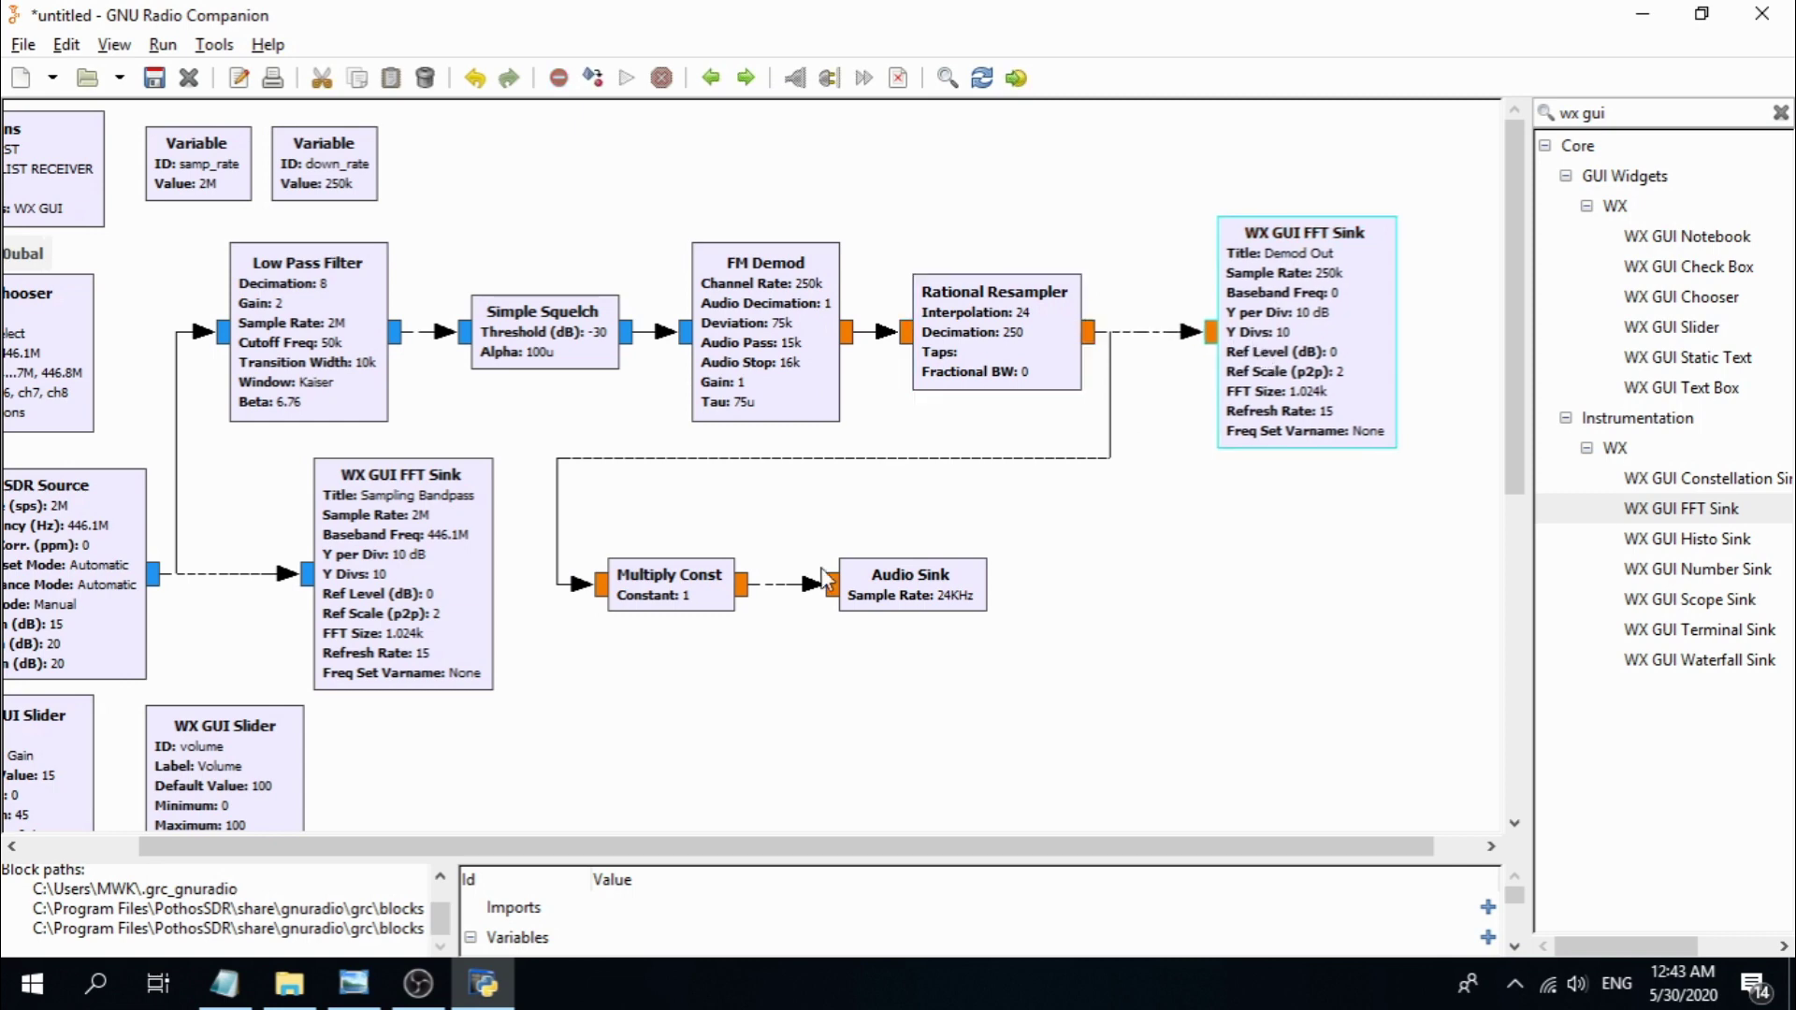
pyautogui.moveTo(701, 846); pyautogui.dragTo(605, 858)
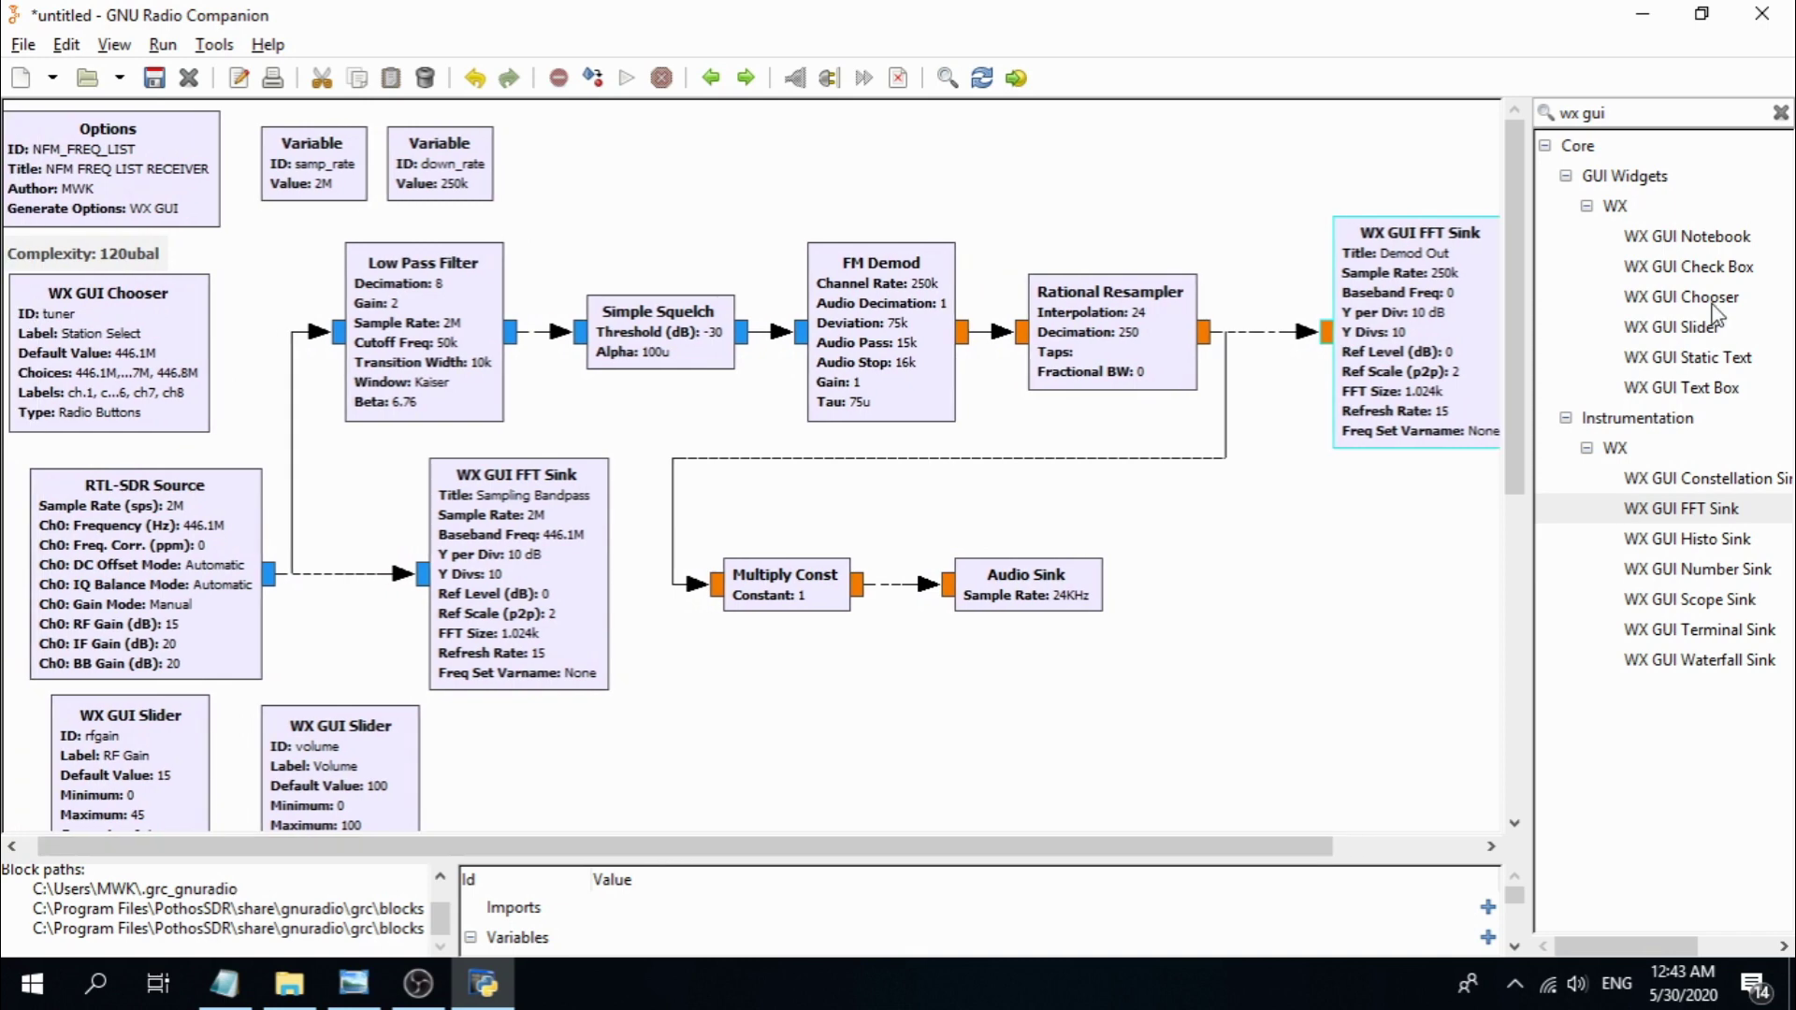
pyautogui.moveTo(1518, 393)
pyautogui.mouseDown()
pyautogui.moveTo(1513, 490)
pyautogui.moveTo(1508, 360)
pyautogui.mouseUp()
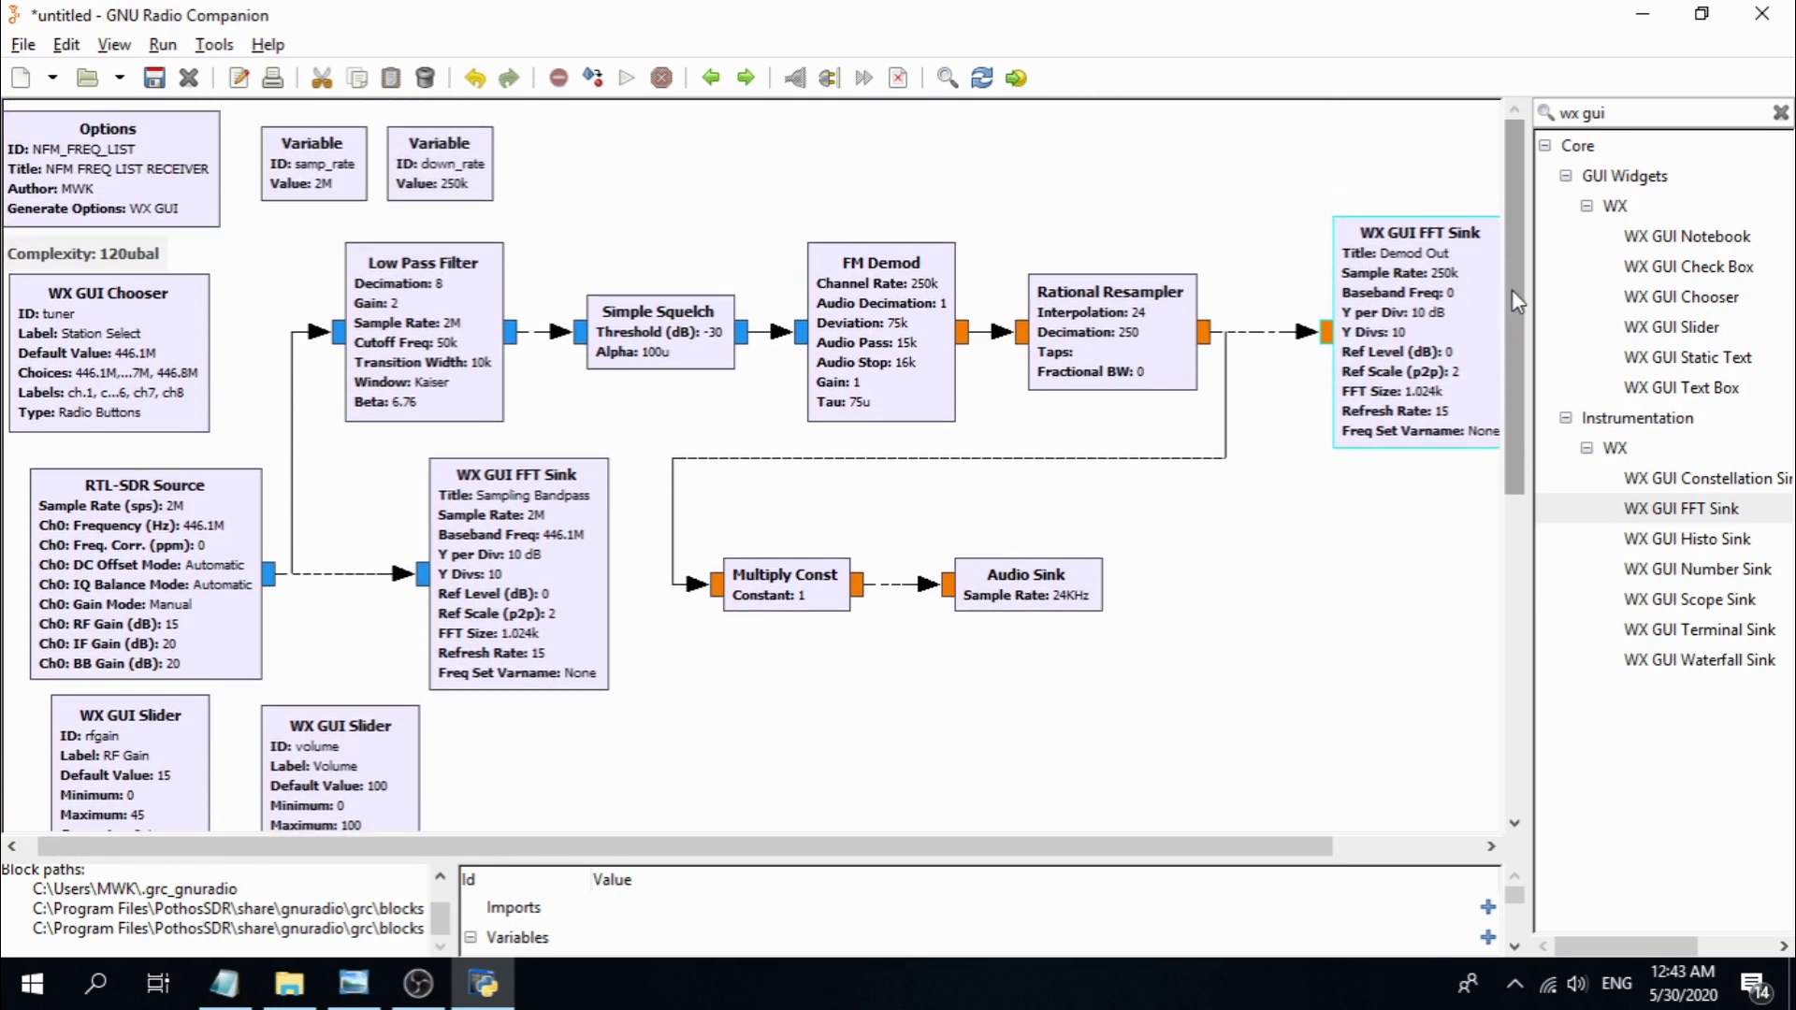
pyautogui.moveTo(814, 849); pyautogui.dragTo(685, 810)
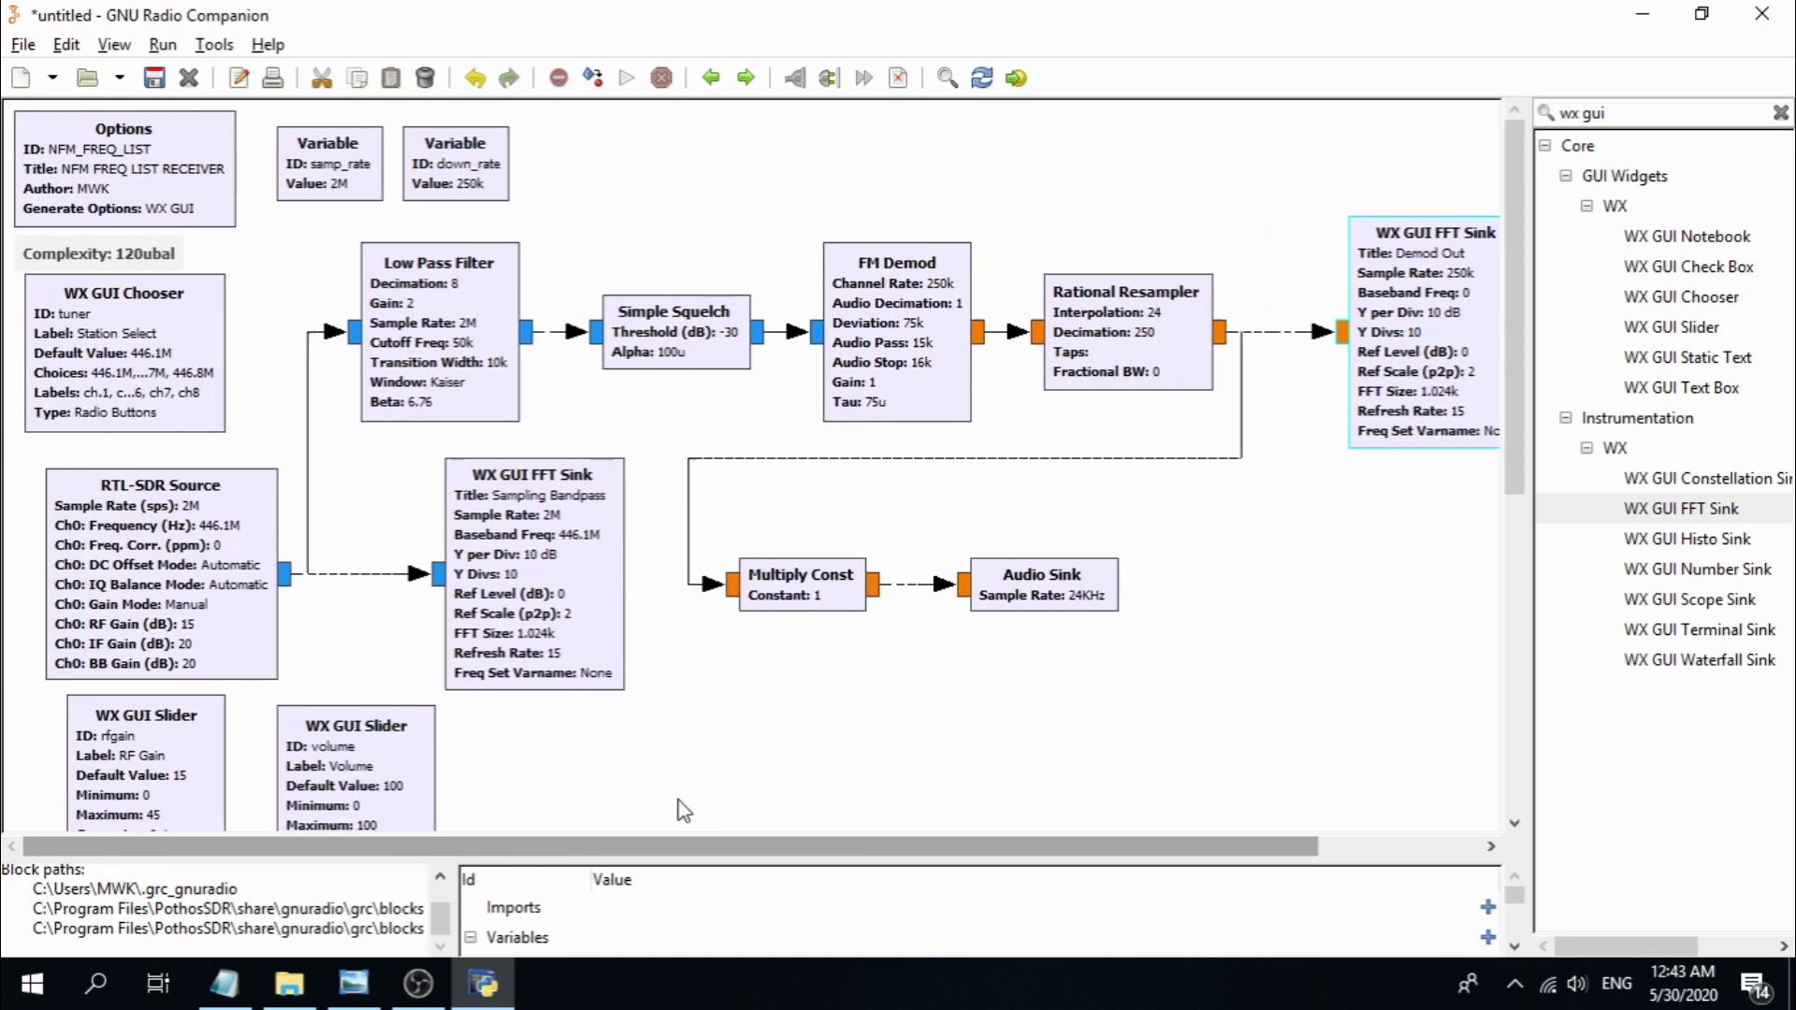
# - Save the flow graph to the Desktop as nfnfreq-list-test.grc
pyautogui.click(154, 77)
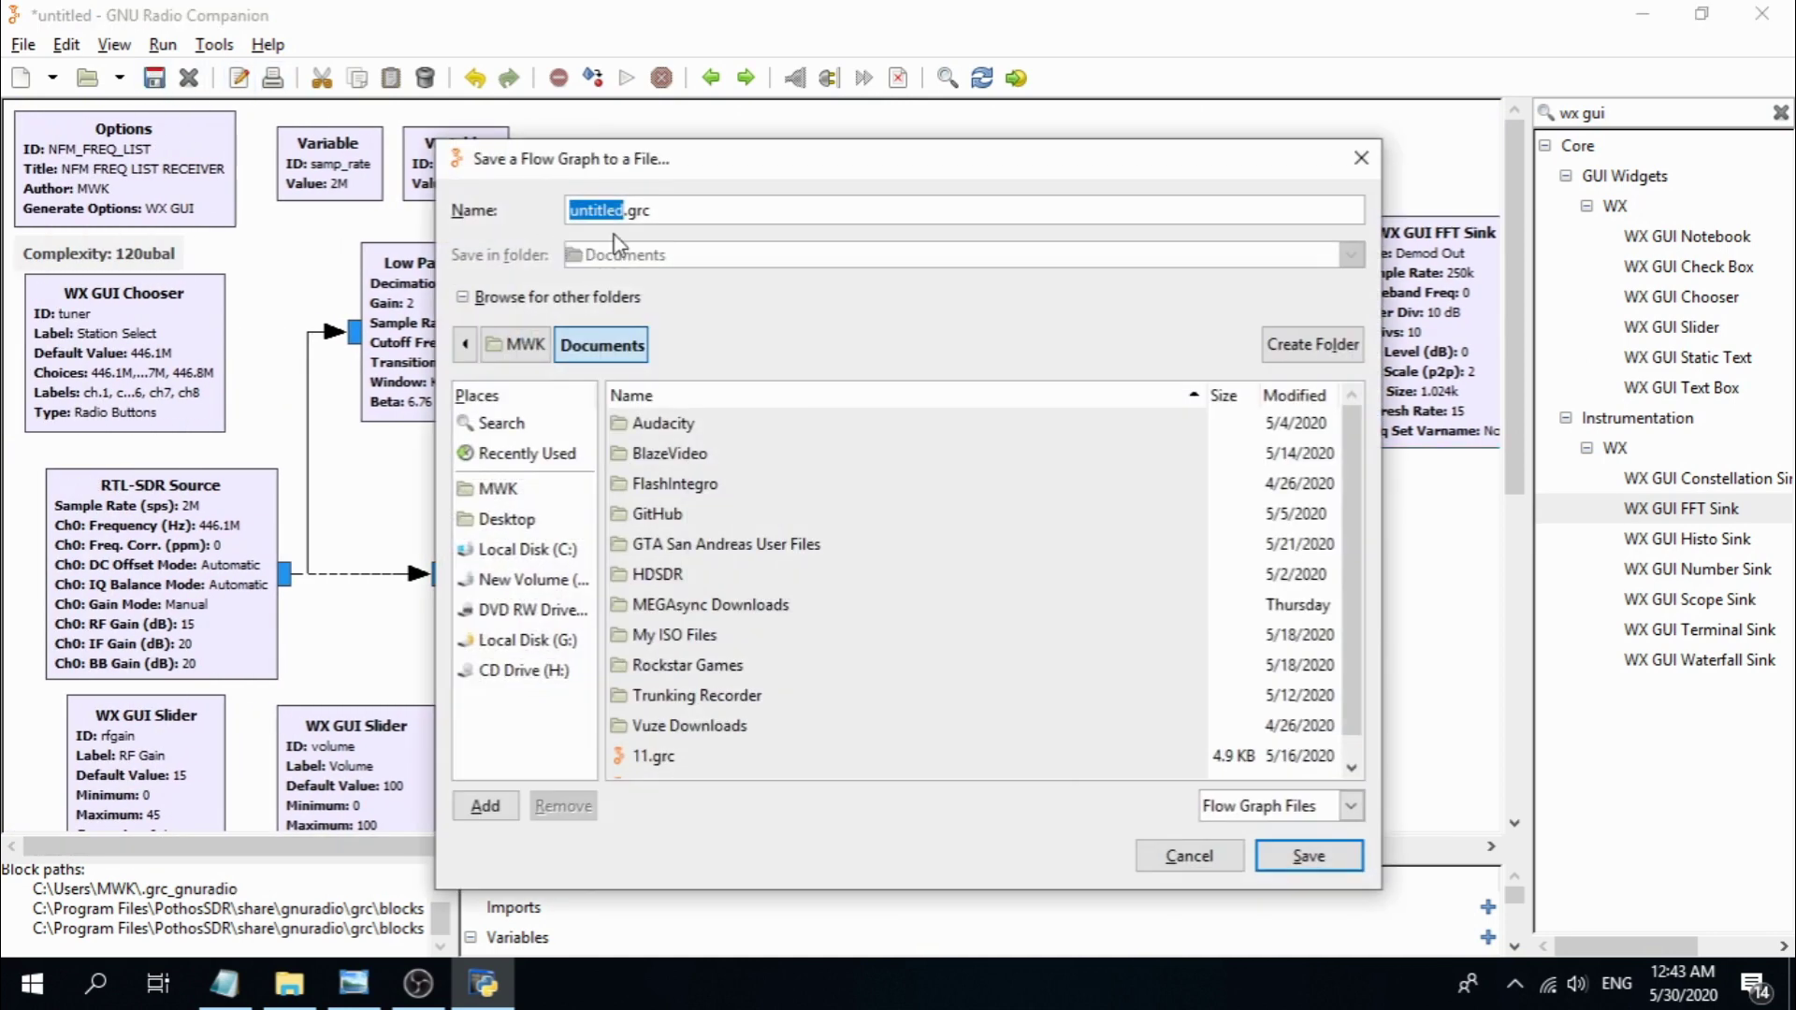
pyautogui.click(518, 522)
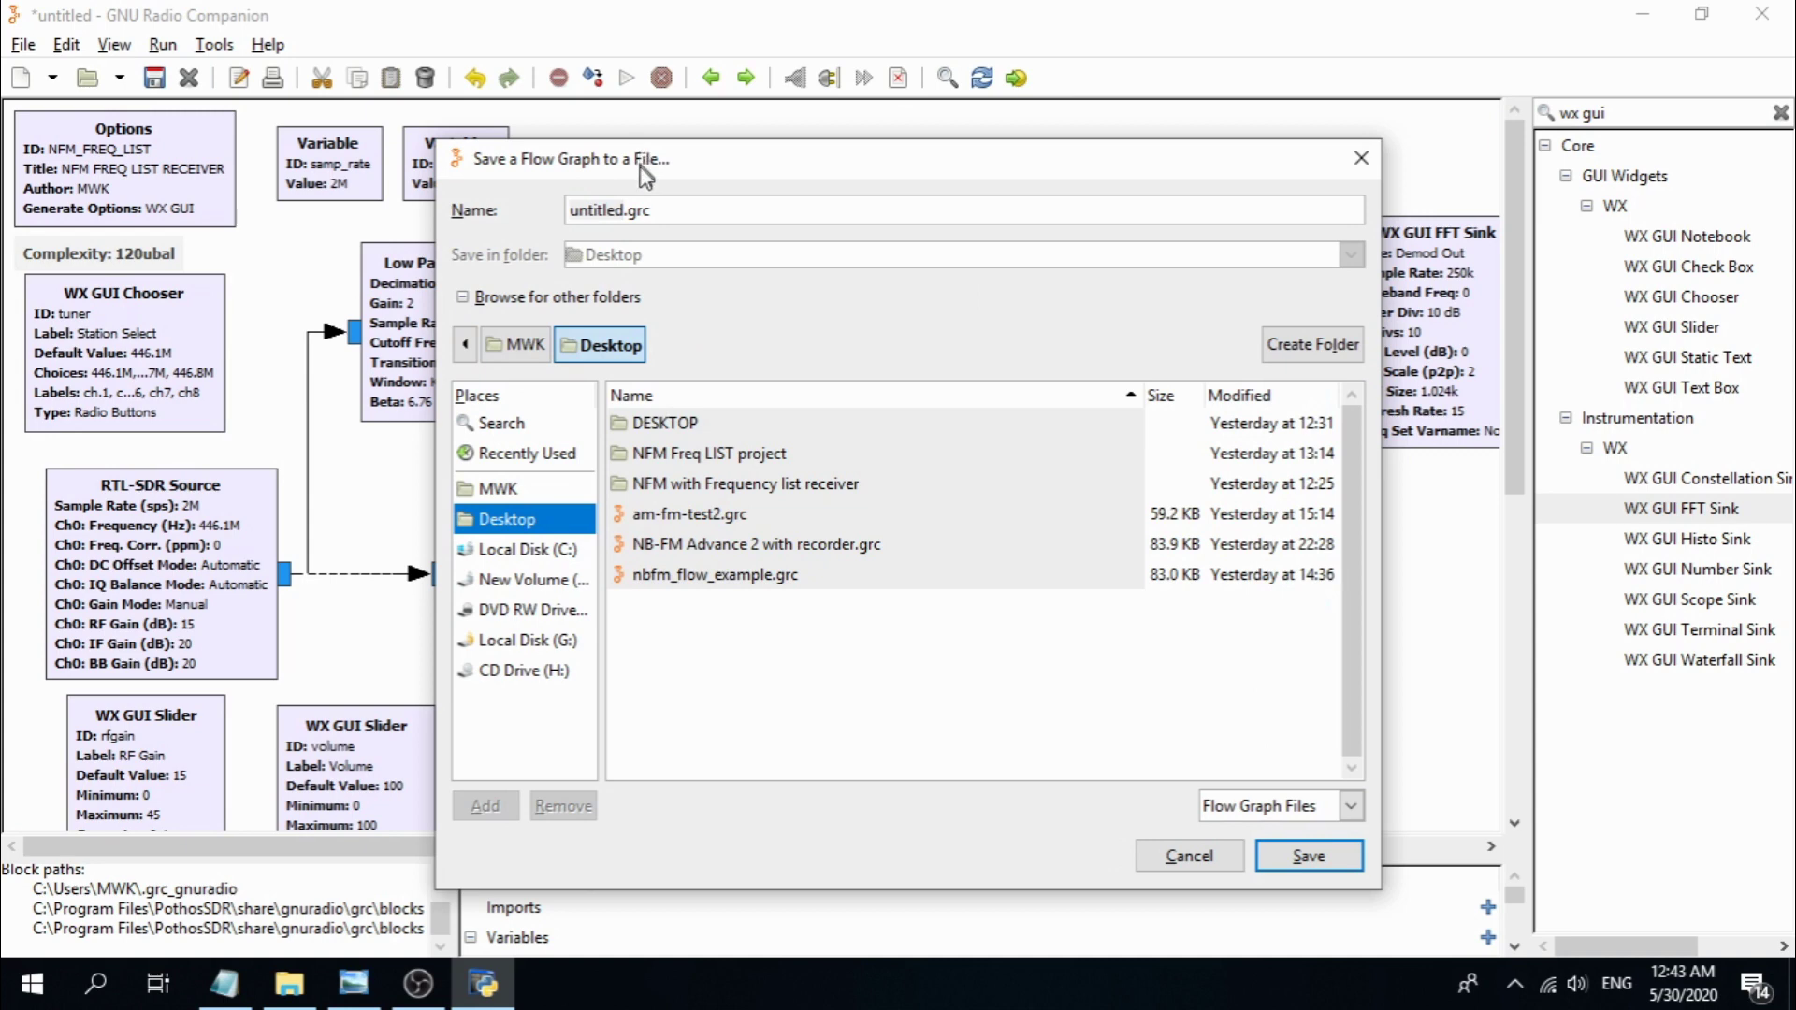
pyautogui.moveTo(652, 176); pyautogui.dragTo(753, 709)
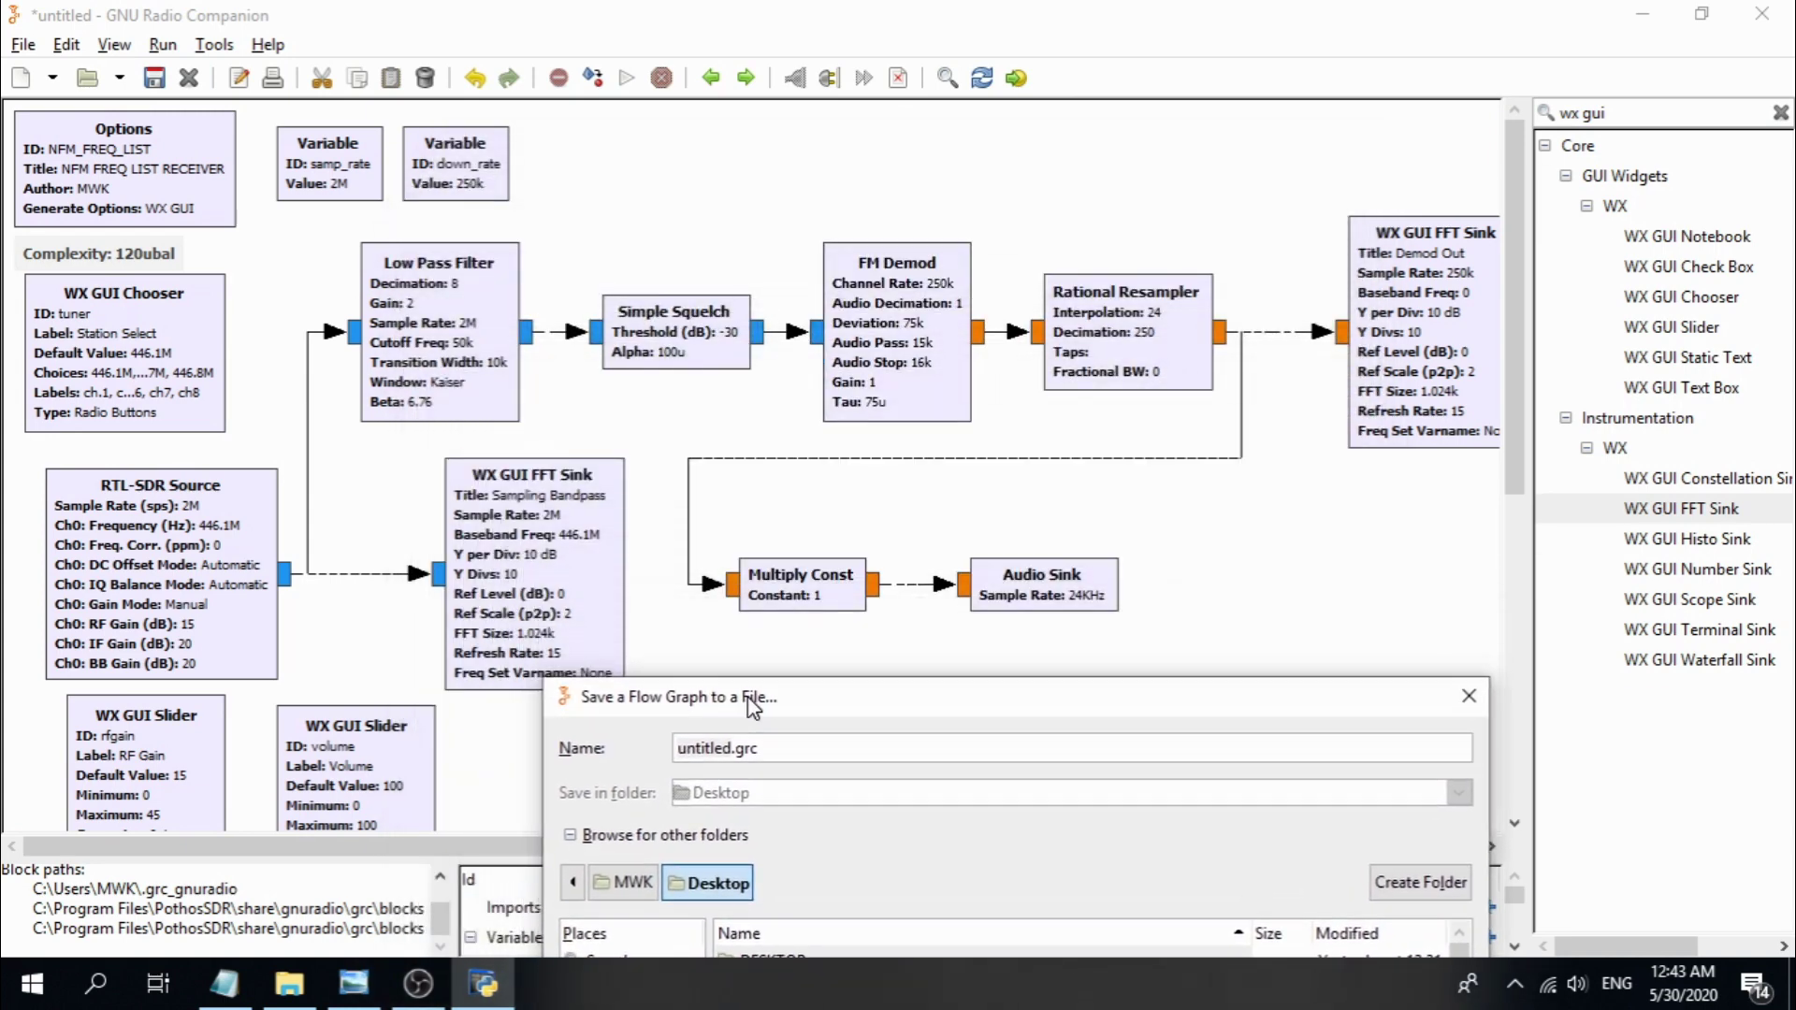
pyautogui.doubleClick(732, 748)
pyautogui.write('nfm')
pyautogui.write('freq')
pyautogui.write('-list')
pyautogui.write('-test')
pyautogui.moveTo(852, 696); pyautogui.dragTo(661, 119)
pyautogui.click(1202, 815)
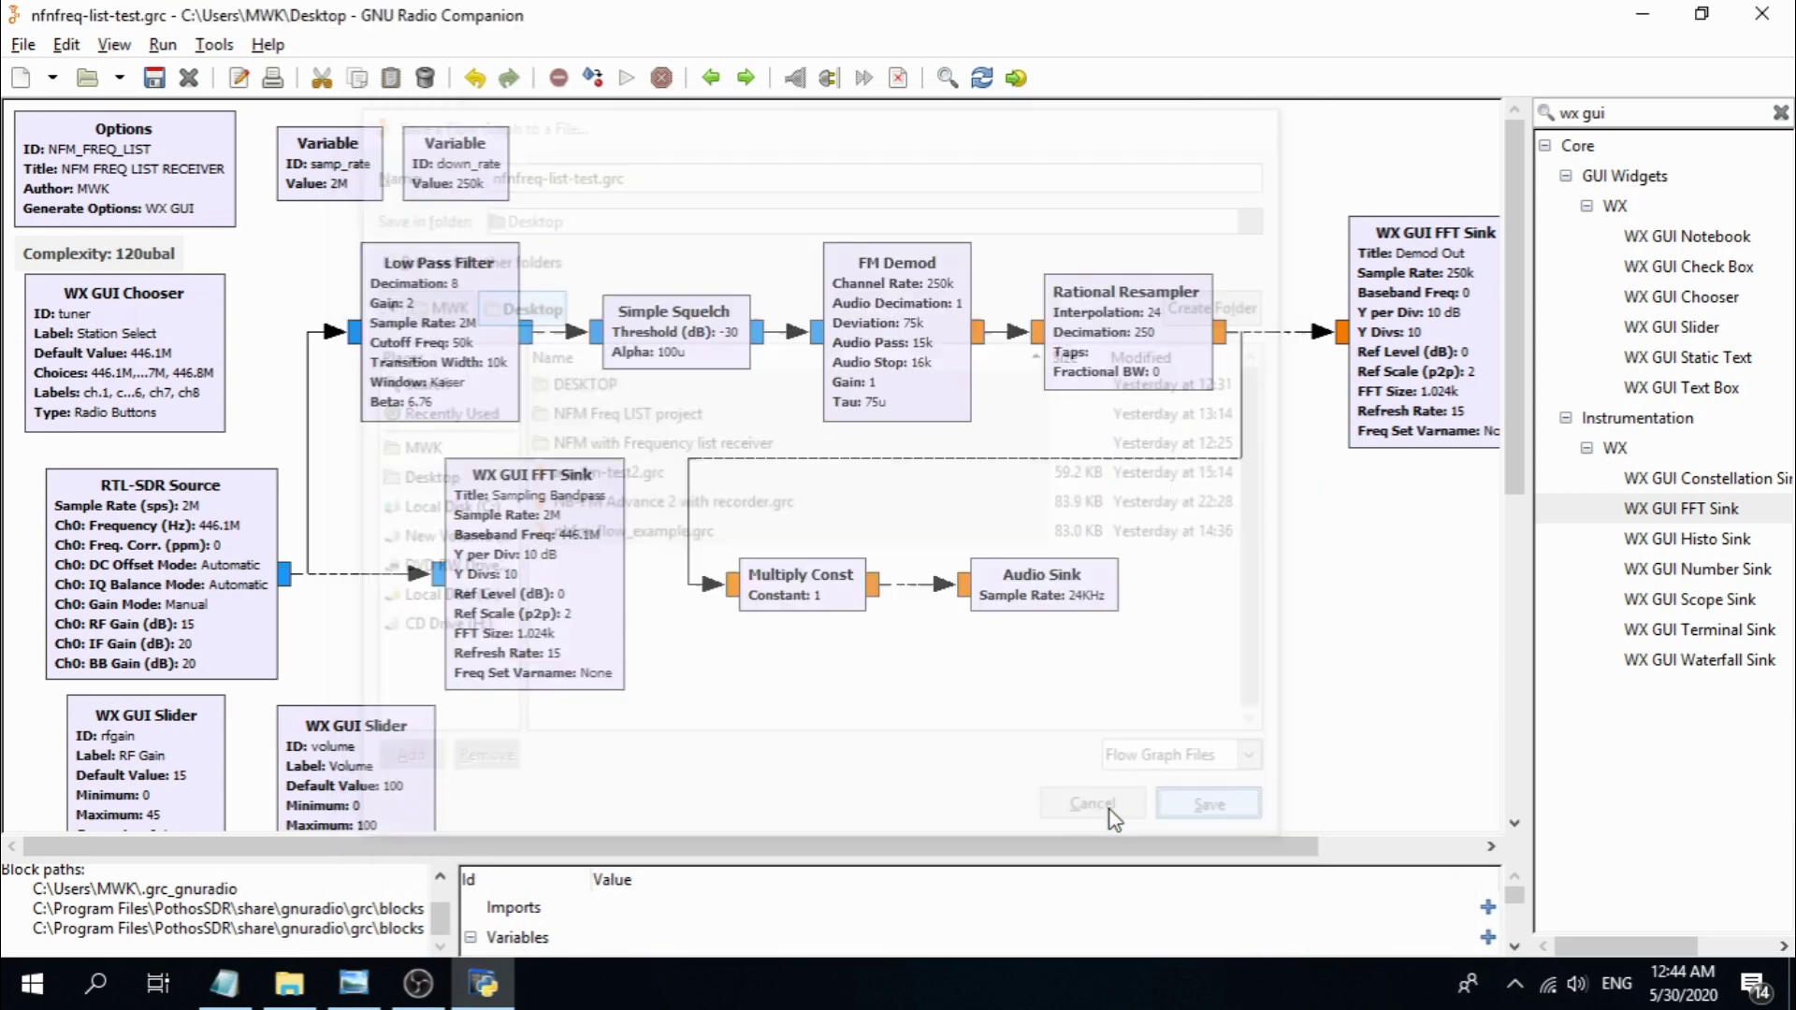
# - Generate the flow graph's Python file and highlight its file name in the console output
pyautogui.click(596, 73)
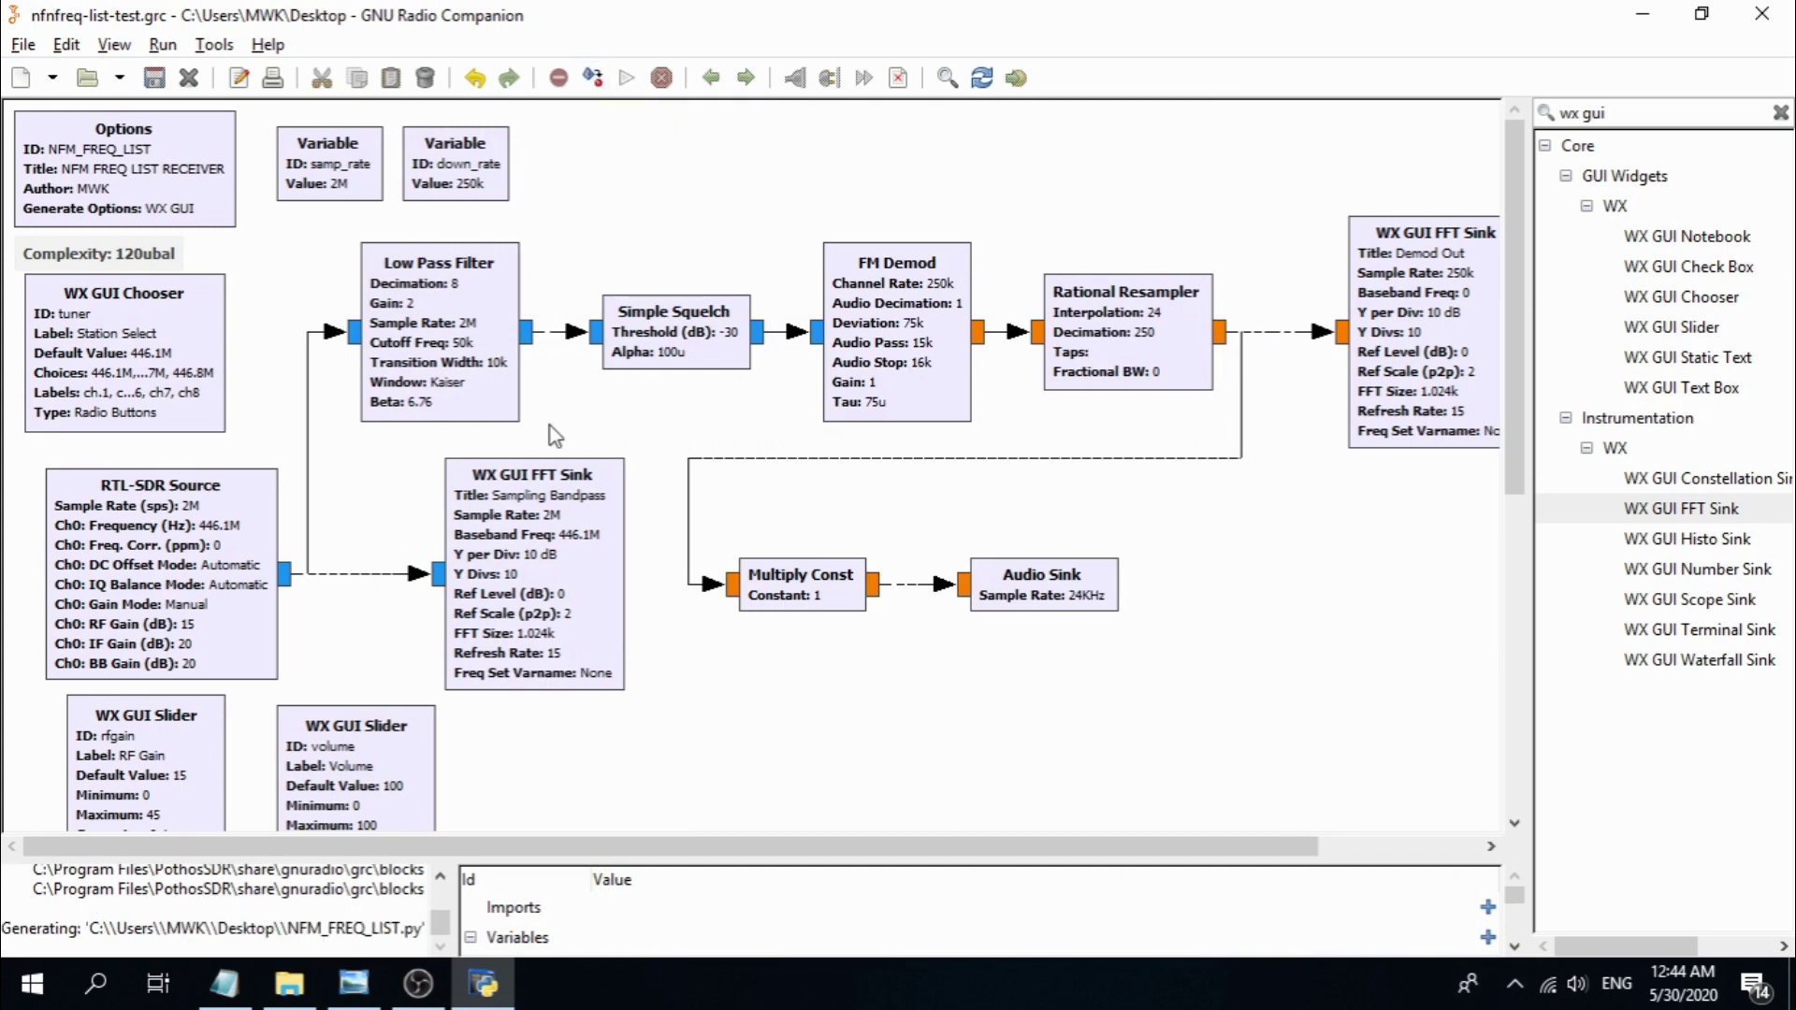
pyautogui.moveTo(287, 928); pyautogui.dragTo(424, 928)
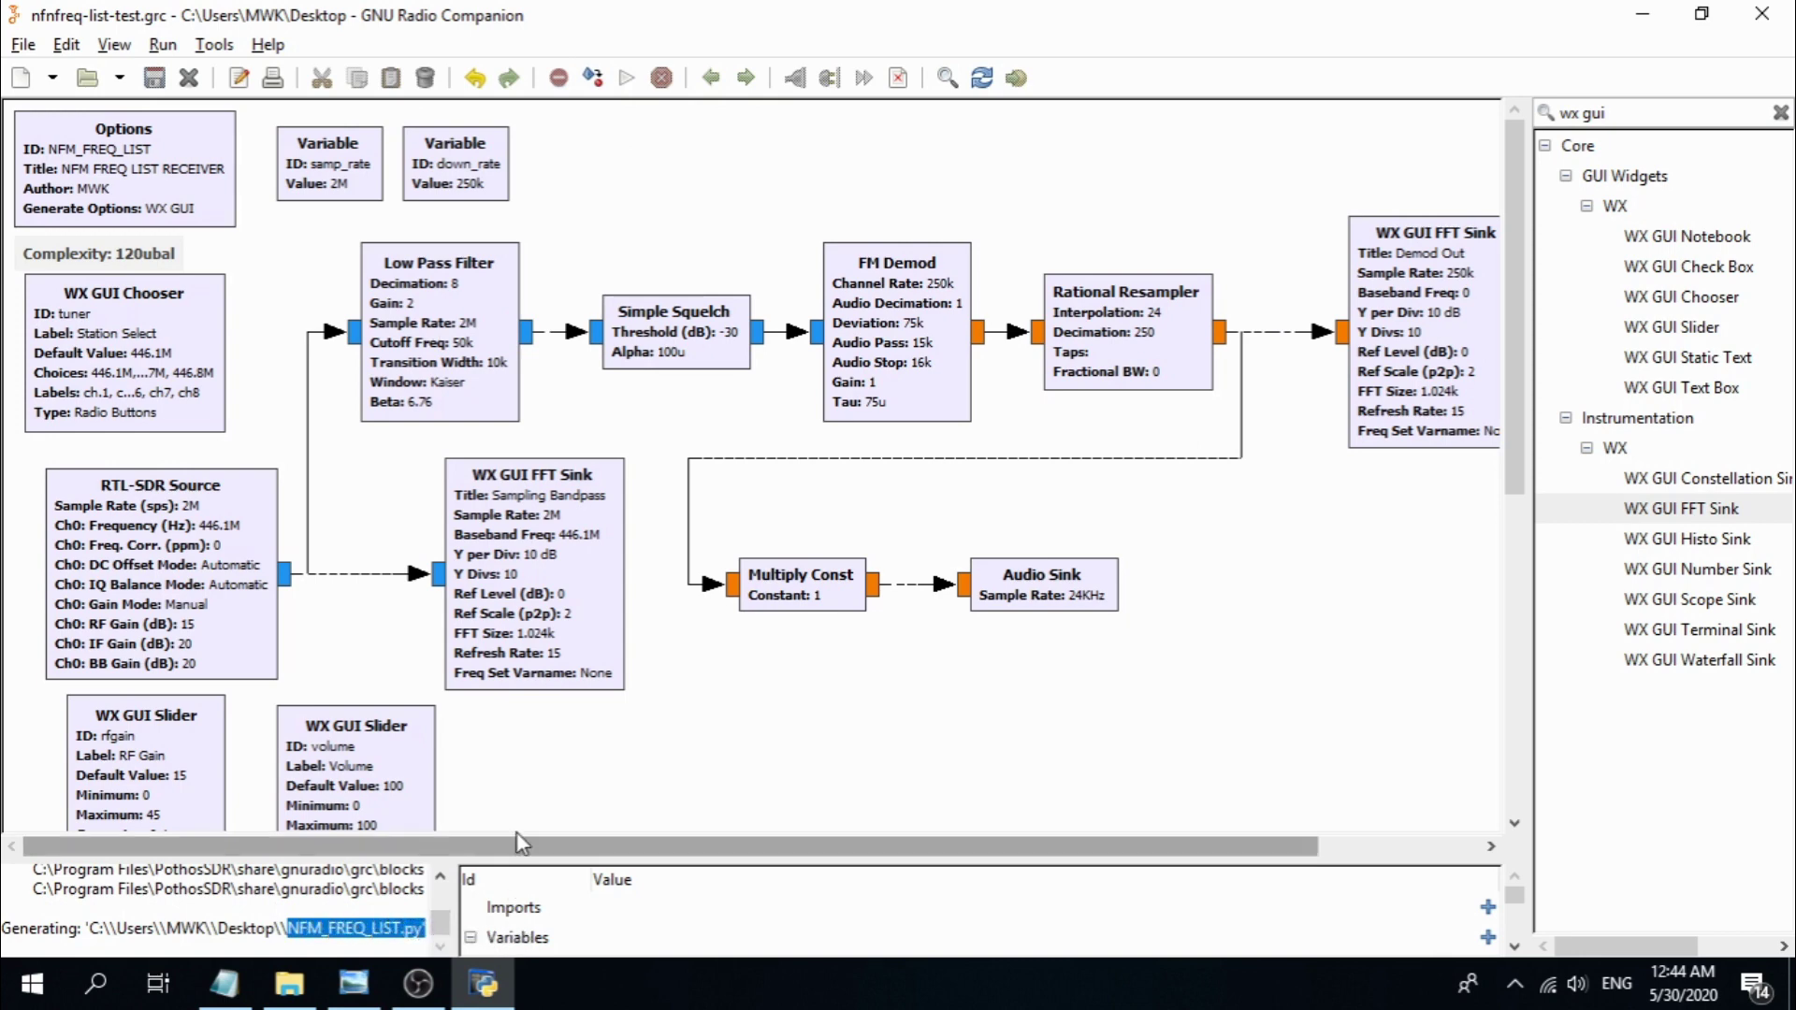
pyautogui.click(529, 786)
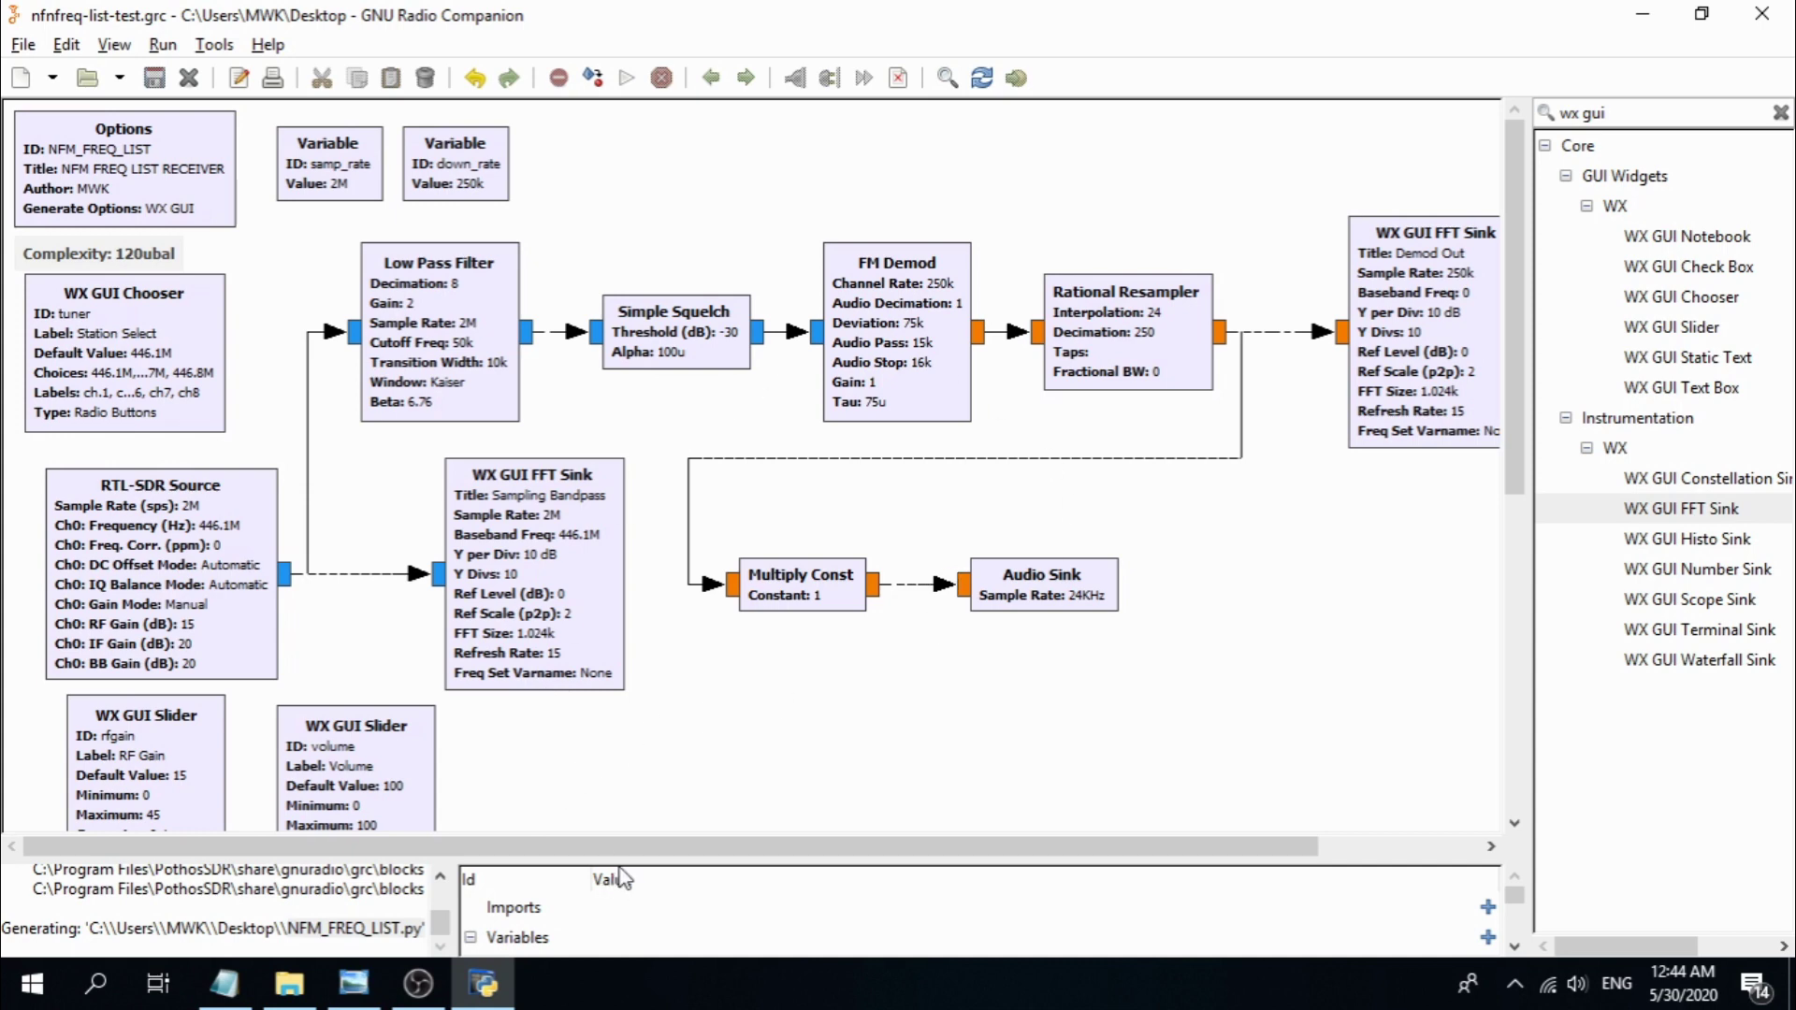
# - Execute the flow graph and select station ch5 in the receiver window
pyautogui.click(626, 77)
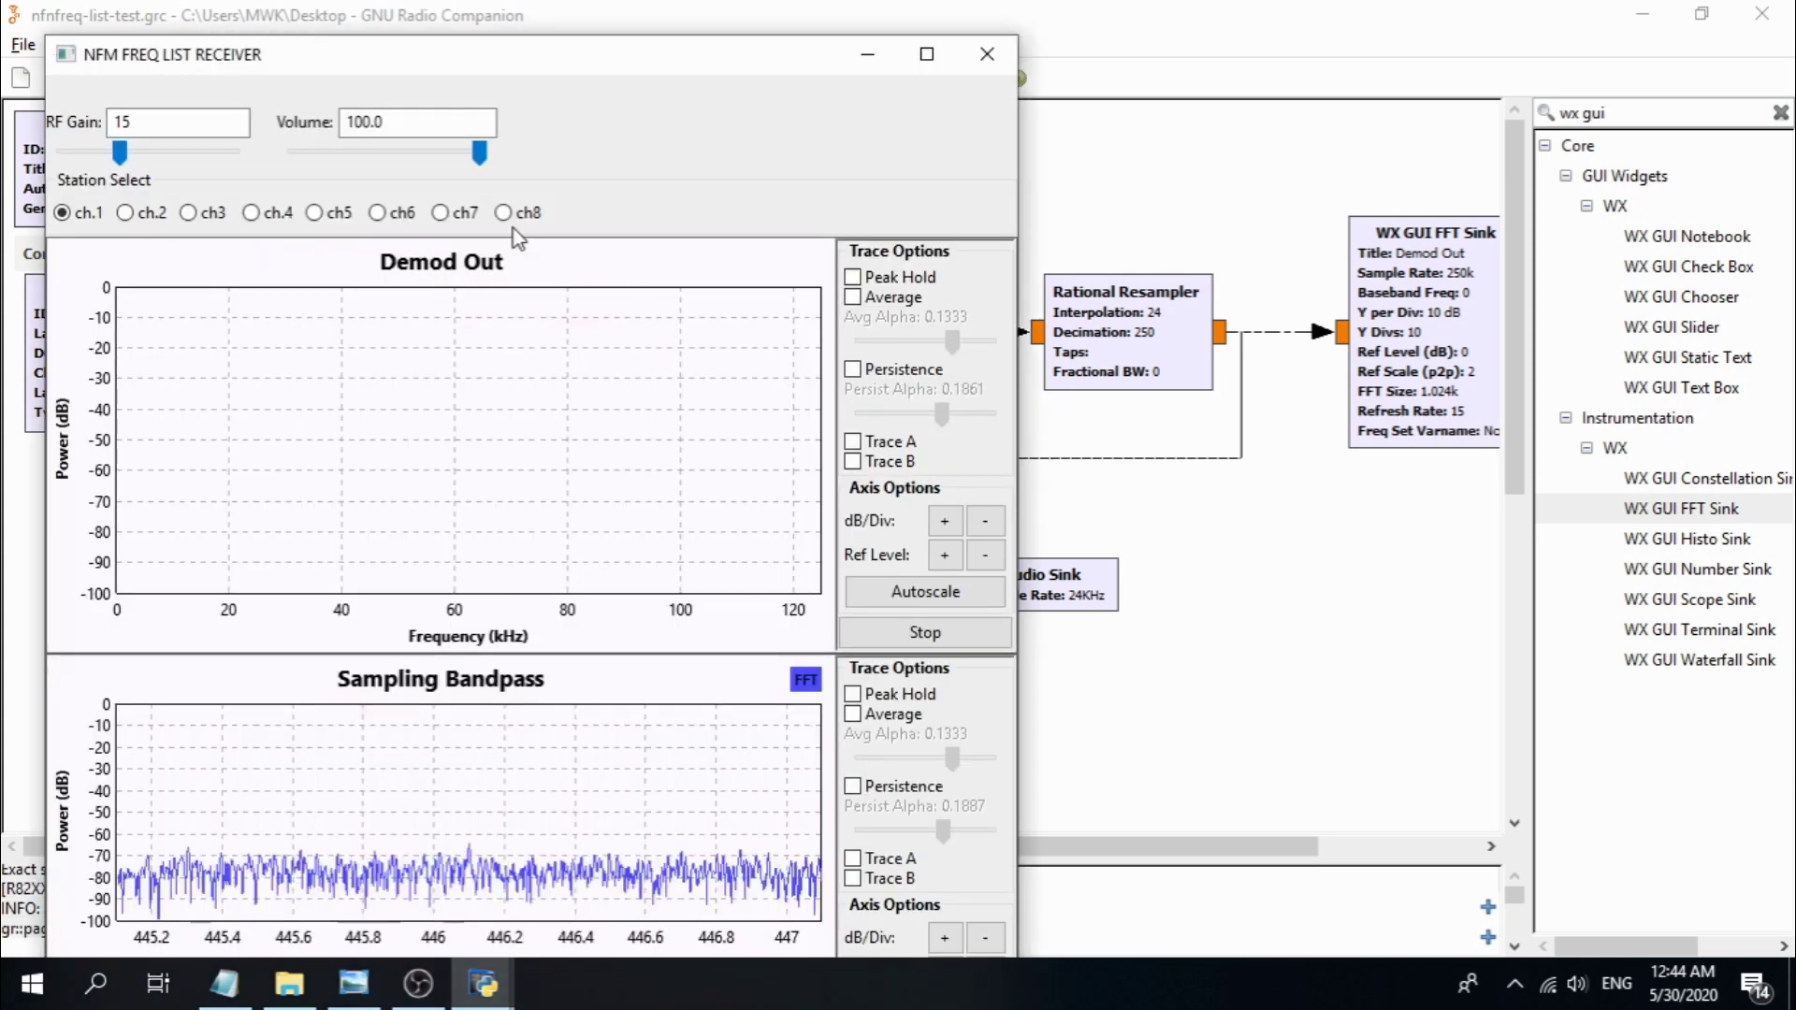
pyautogui.moveTo(391, 65); pyautogui.dragTo(736, 49)
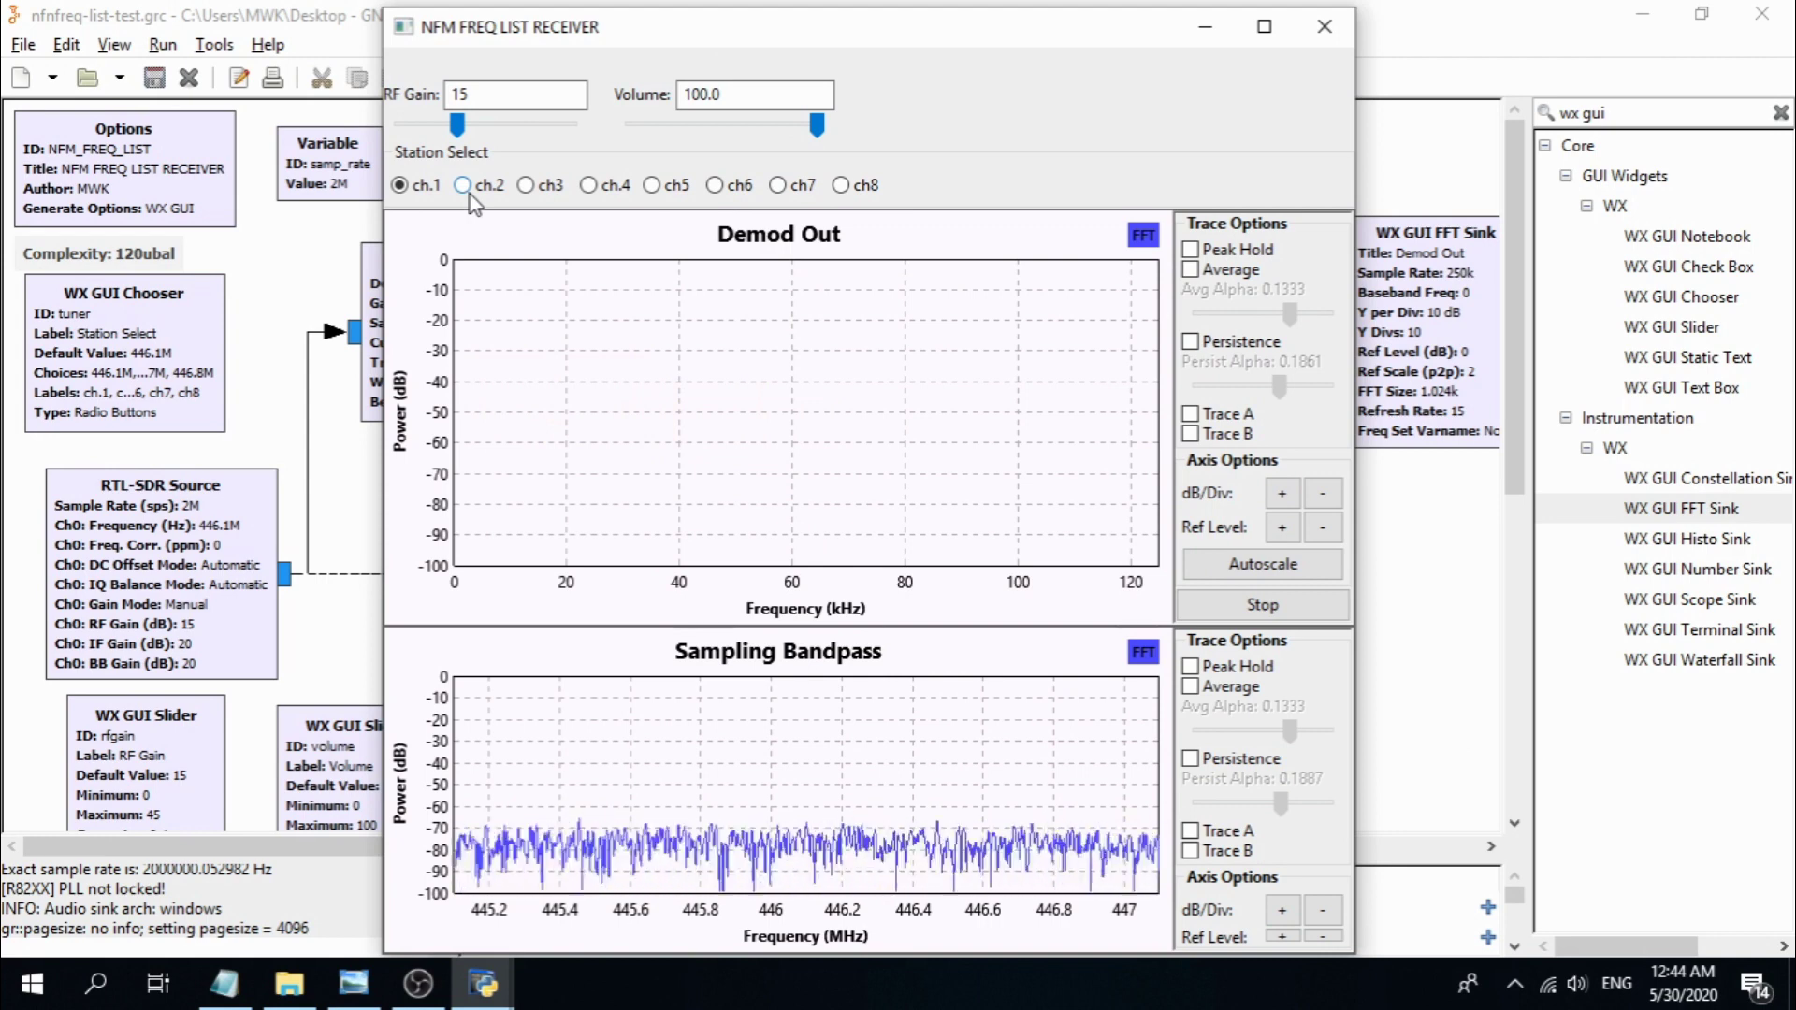
pyautogui.moveTo(652, 36)
pyautogui.mouseDown()
pyautogui.moveTo(734, 39)
pyautogui.moveTo(641, 42)
pyautogui.mouseUp()
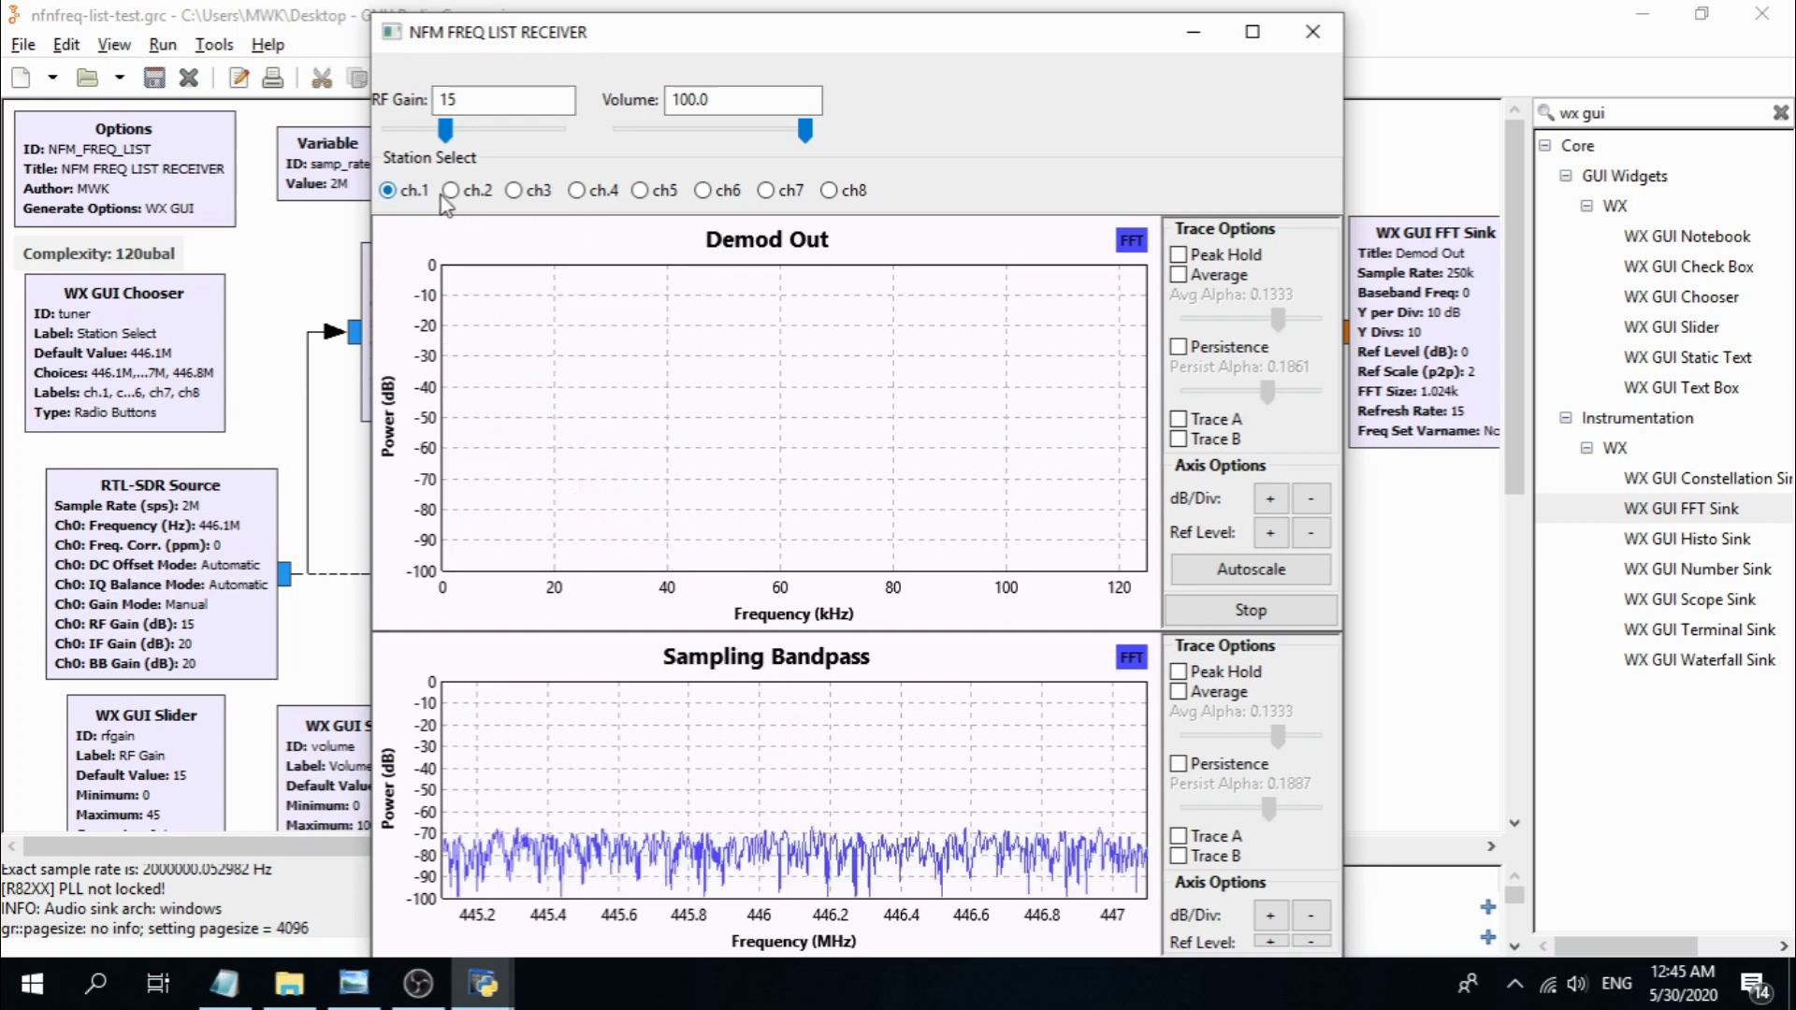
pyautogui.click(650, 197)
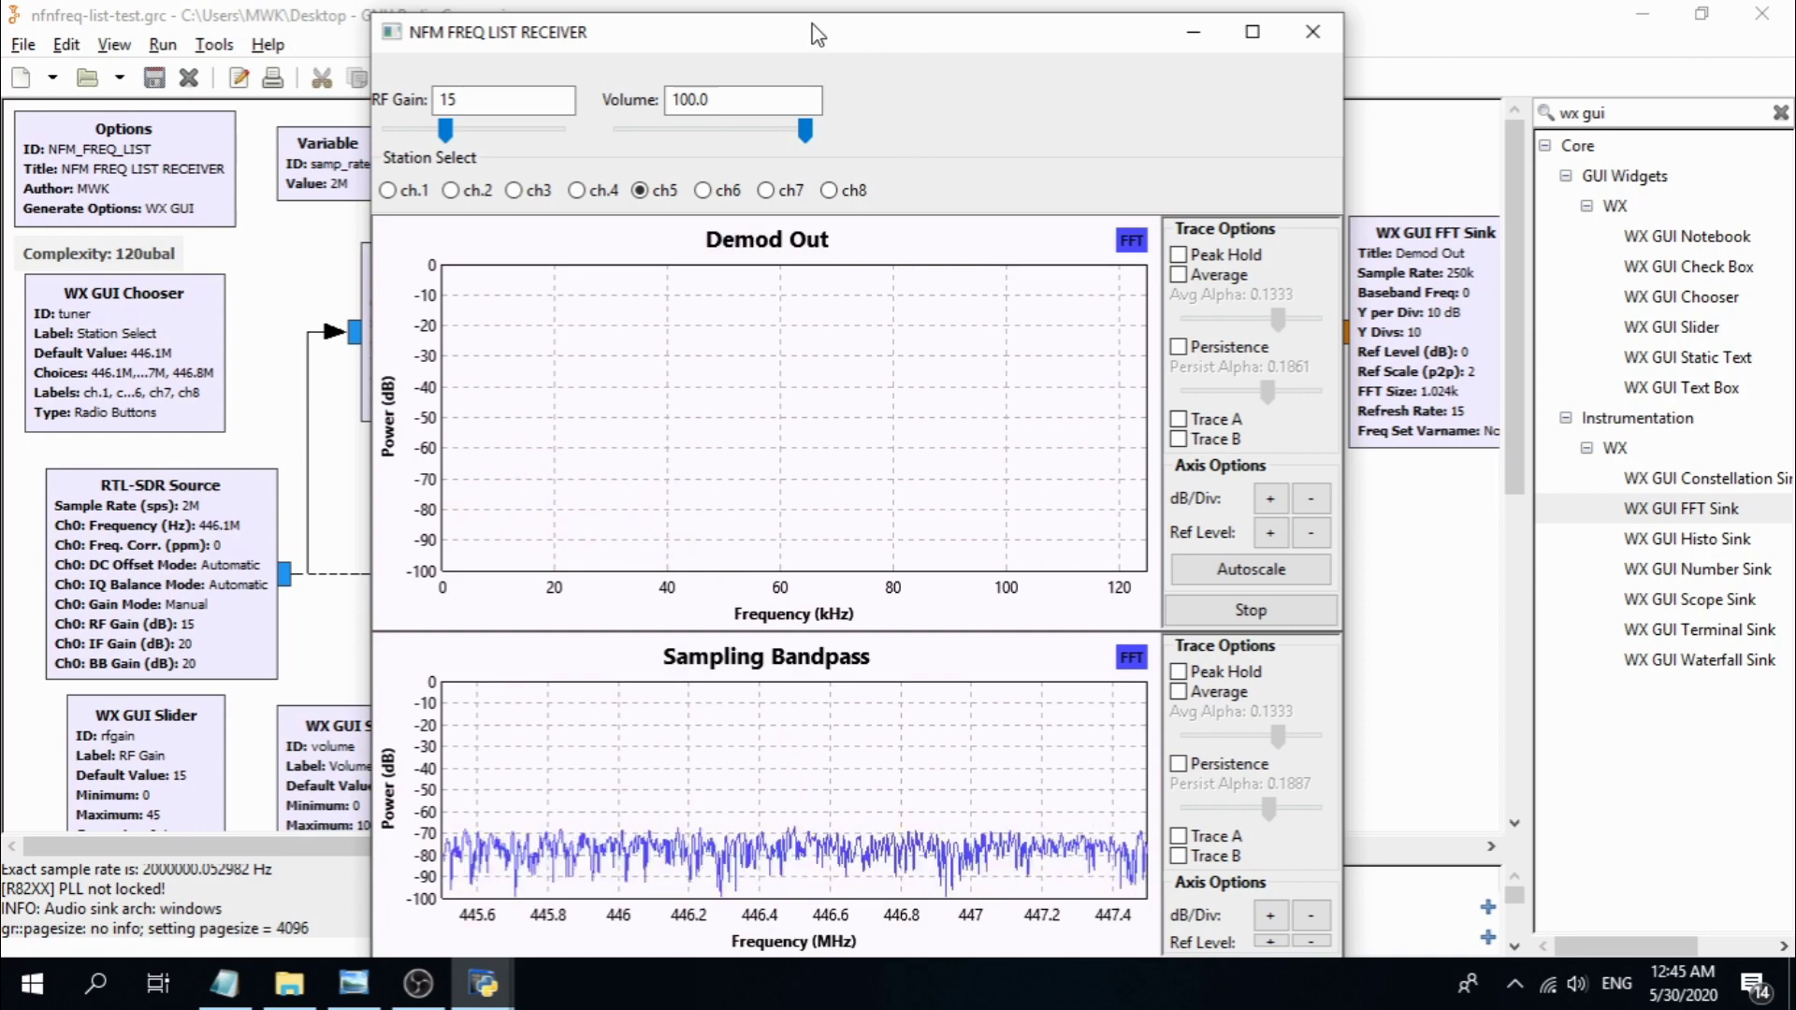
# - Move the running receiver window aside to look over its plots and close it
pyautogui.moveTo(818, 34); pyautogui.dragTo(678, 51)
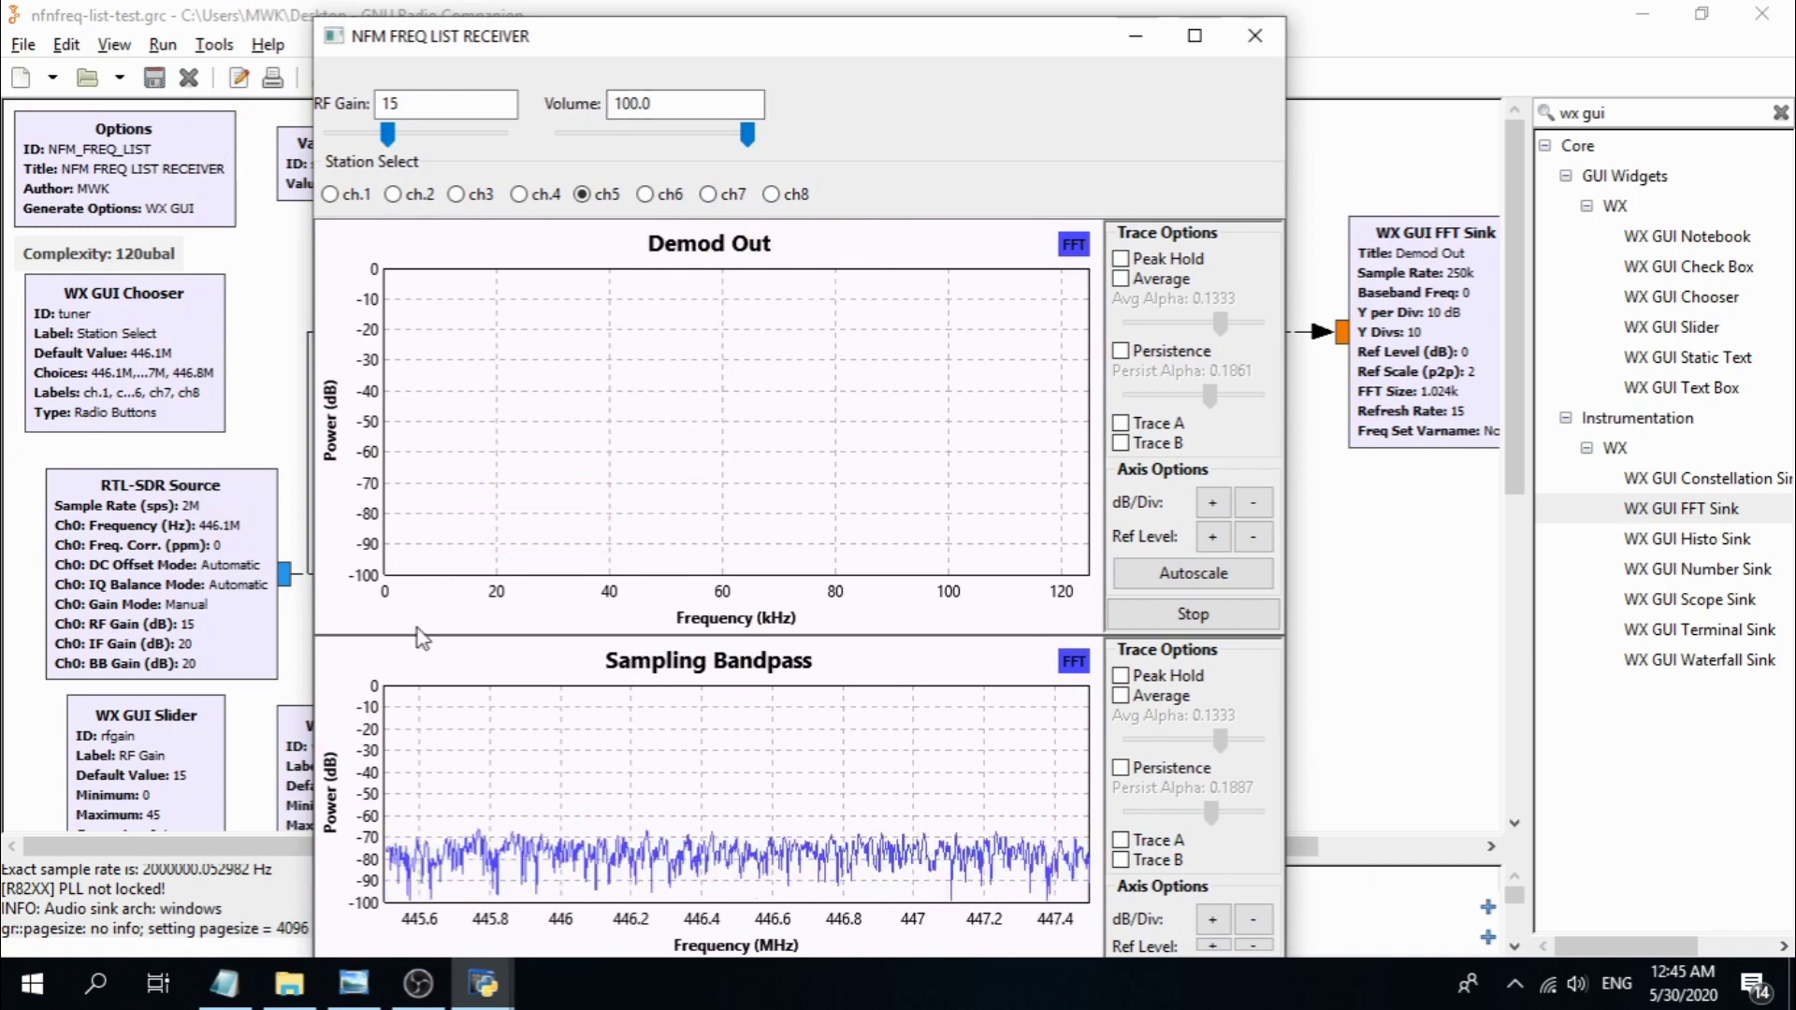
pyautogui.moveTo(608, 46); pyautogui.dragTo(494, 64)
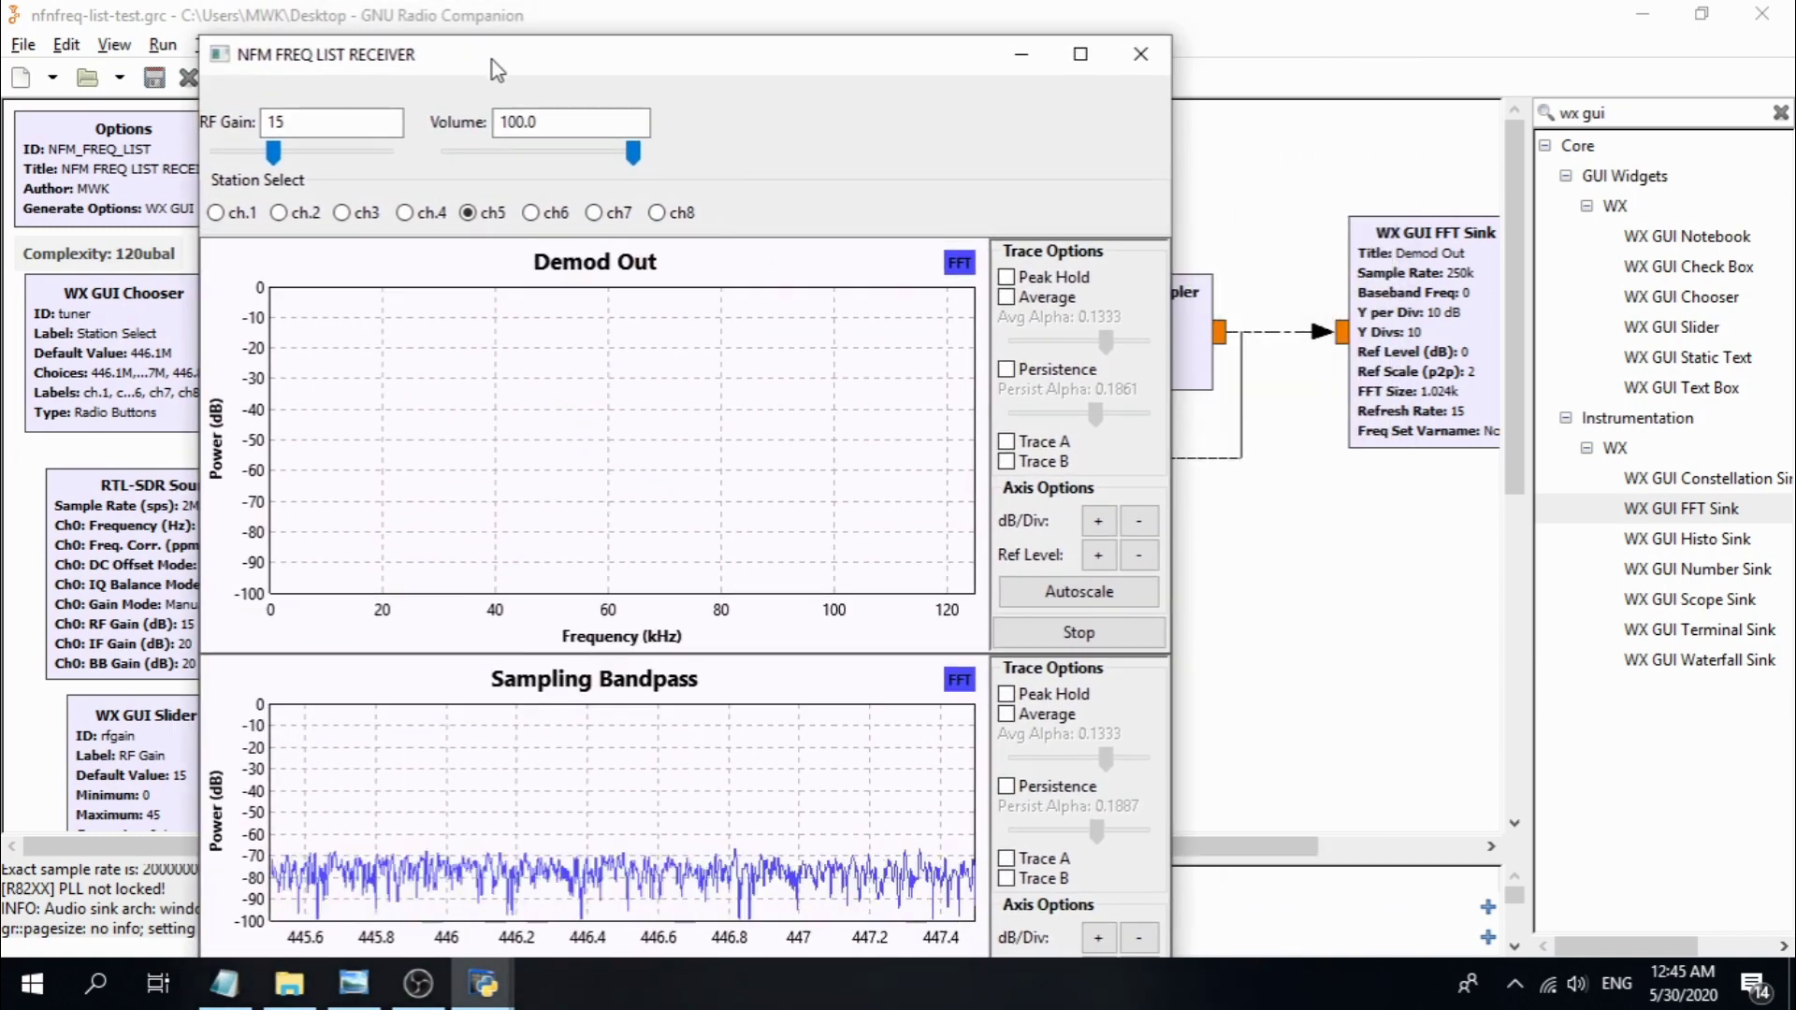
pyautogui.click(1141, 56)
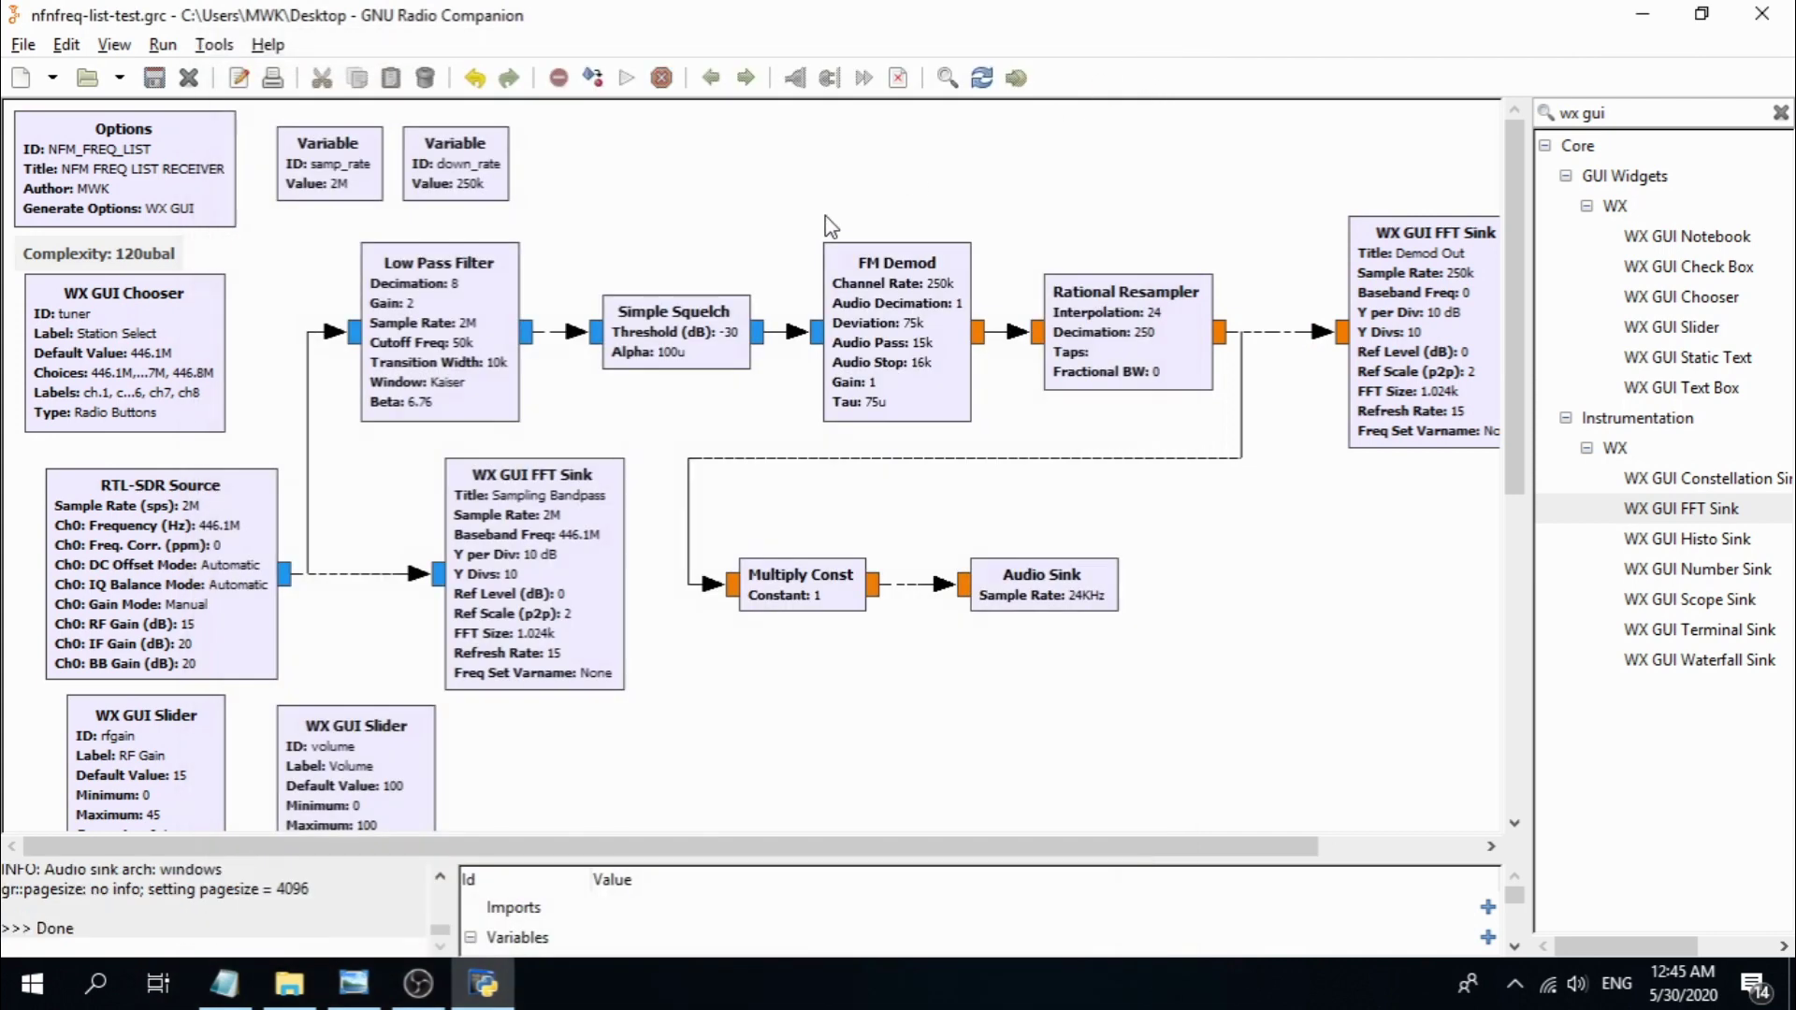
# - Look over the finished flow graph and close GNU Radio Companion
pyautogui.moveTo(508, 849); pyautogui.dragTo(436, 849)
pyautogui.moveTo(1506, 275)
pyautogui.mouseDown()
pyautogui.moveTo(1516, 512)
pyautogui.moveTo(1520, 253)
pyautogui.mouseUp()
pyautogui.click(1767, 16)
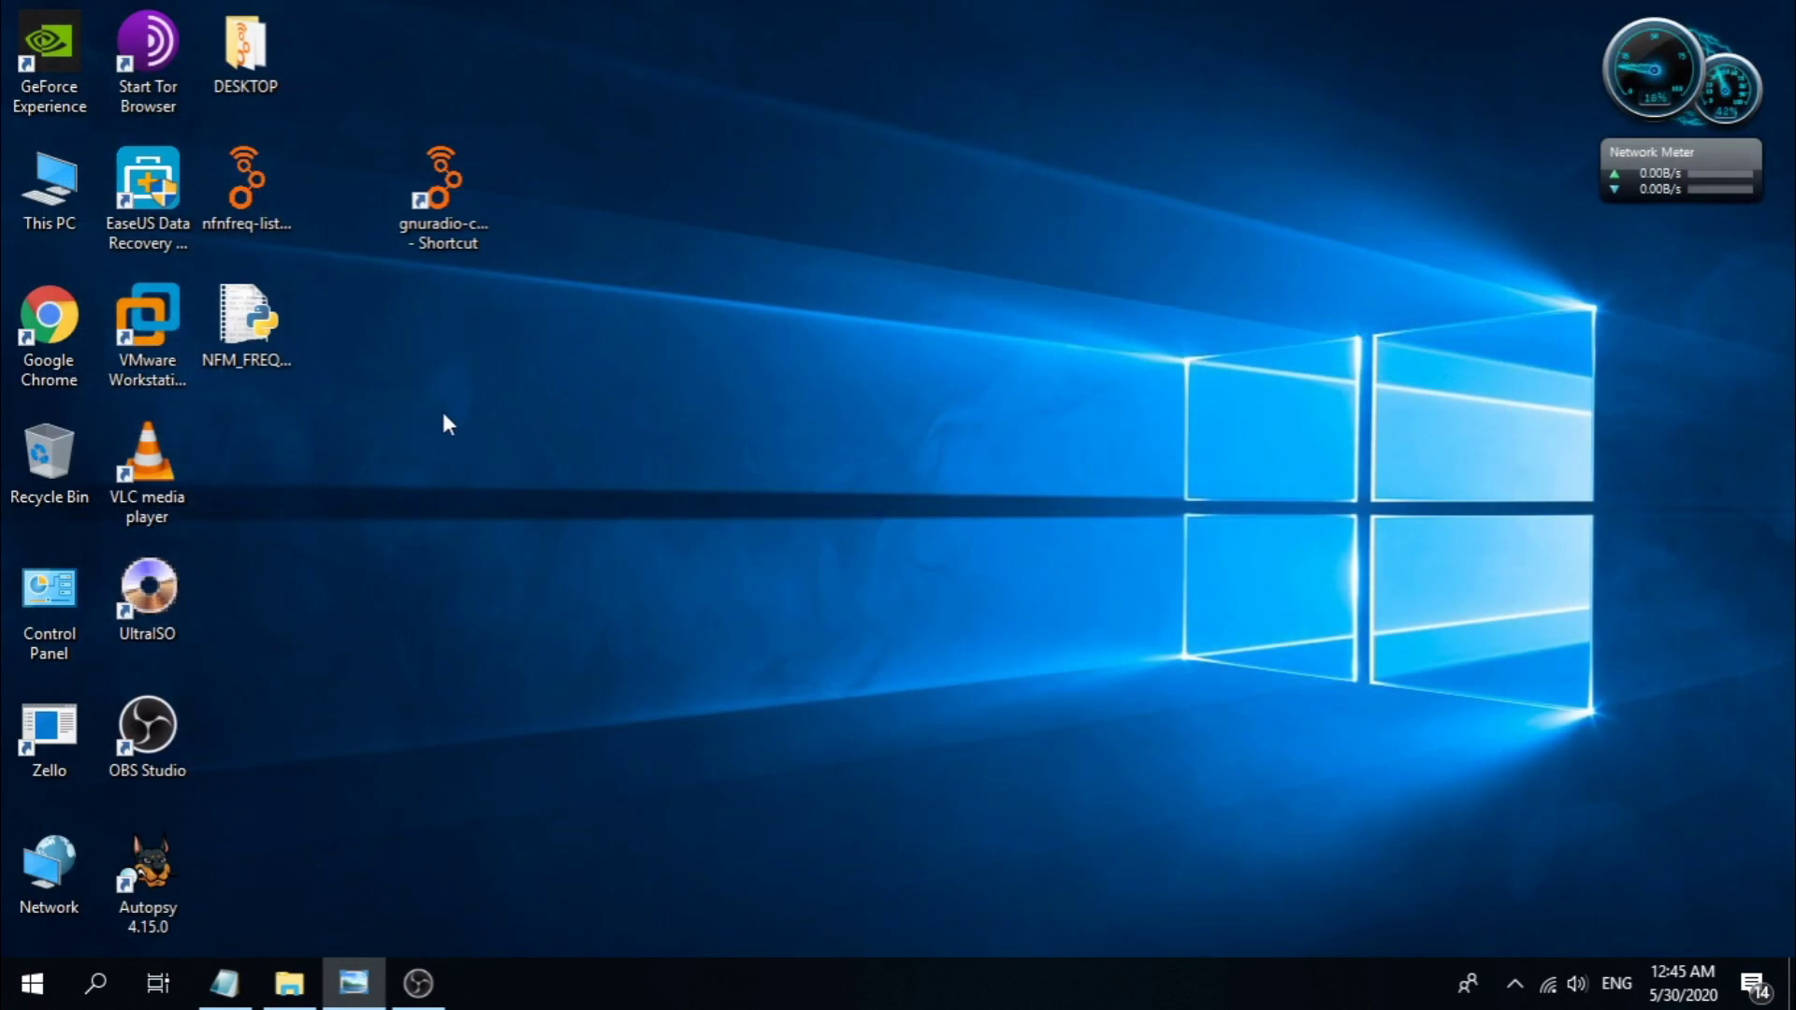
pyautogui.click(413, 1001)
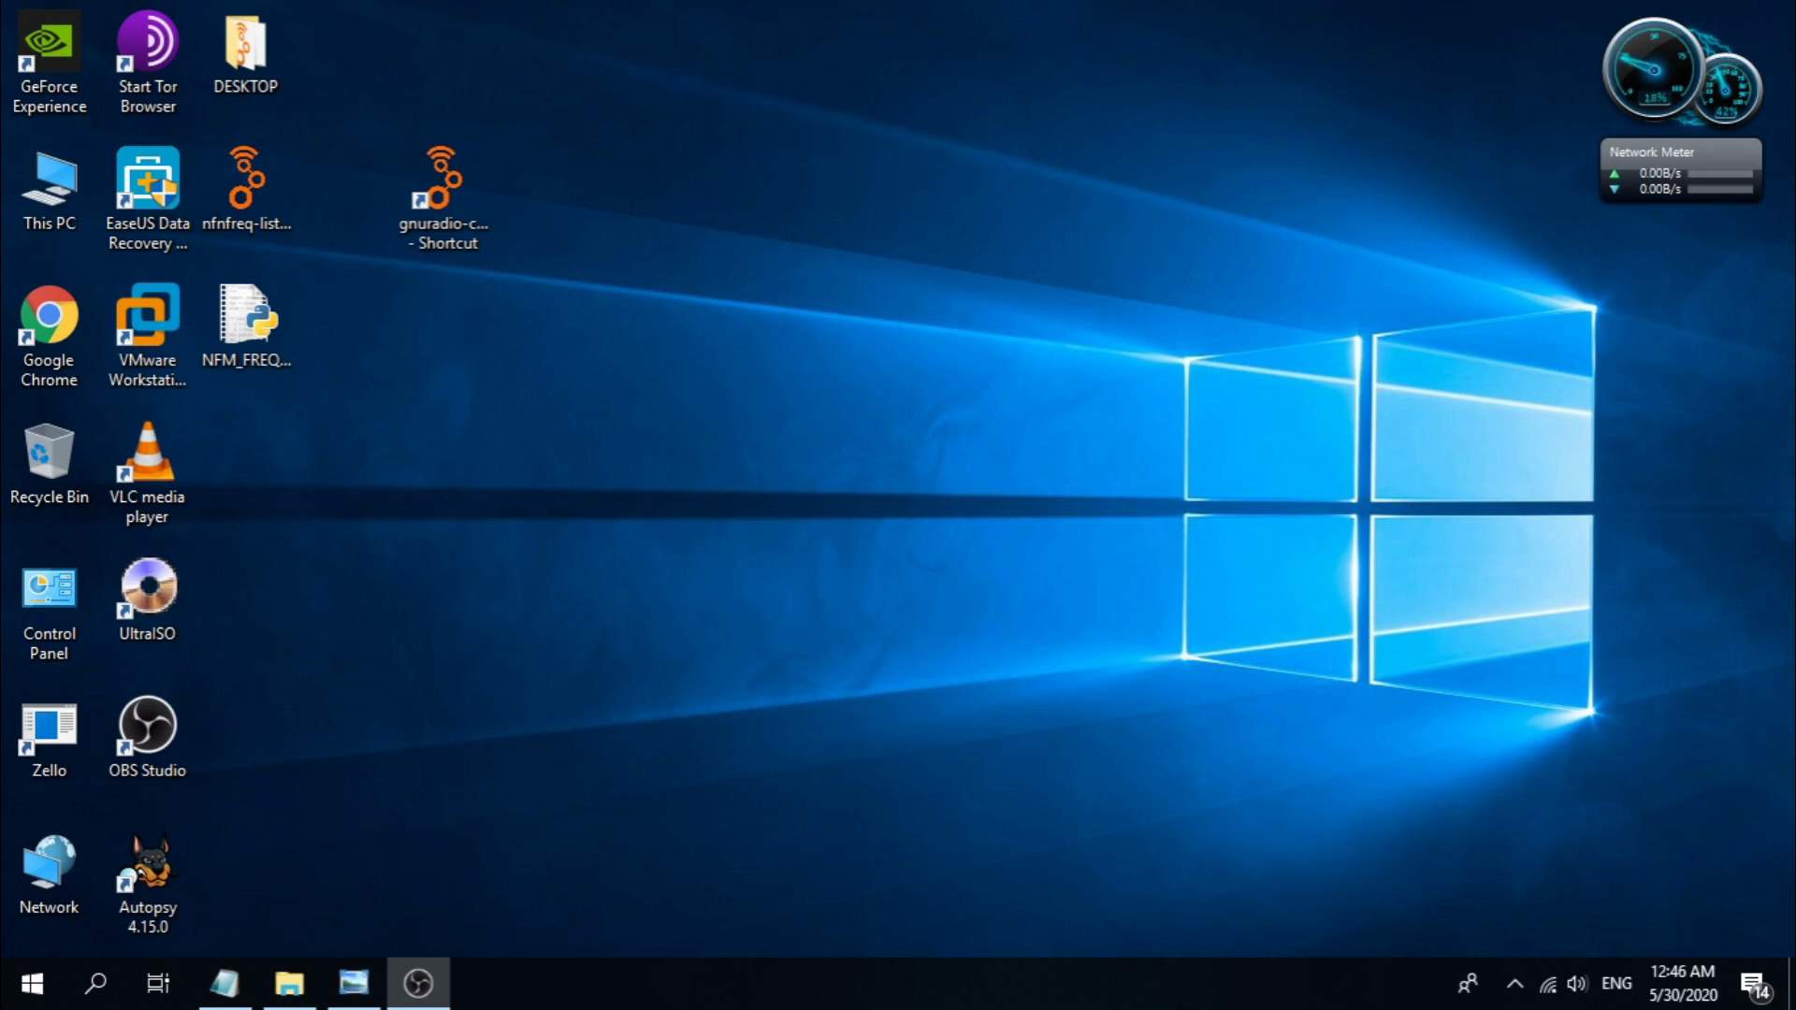